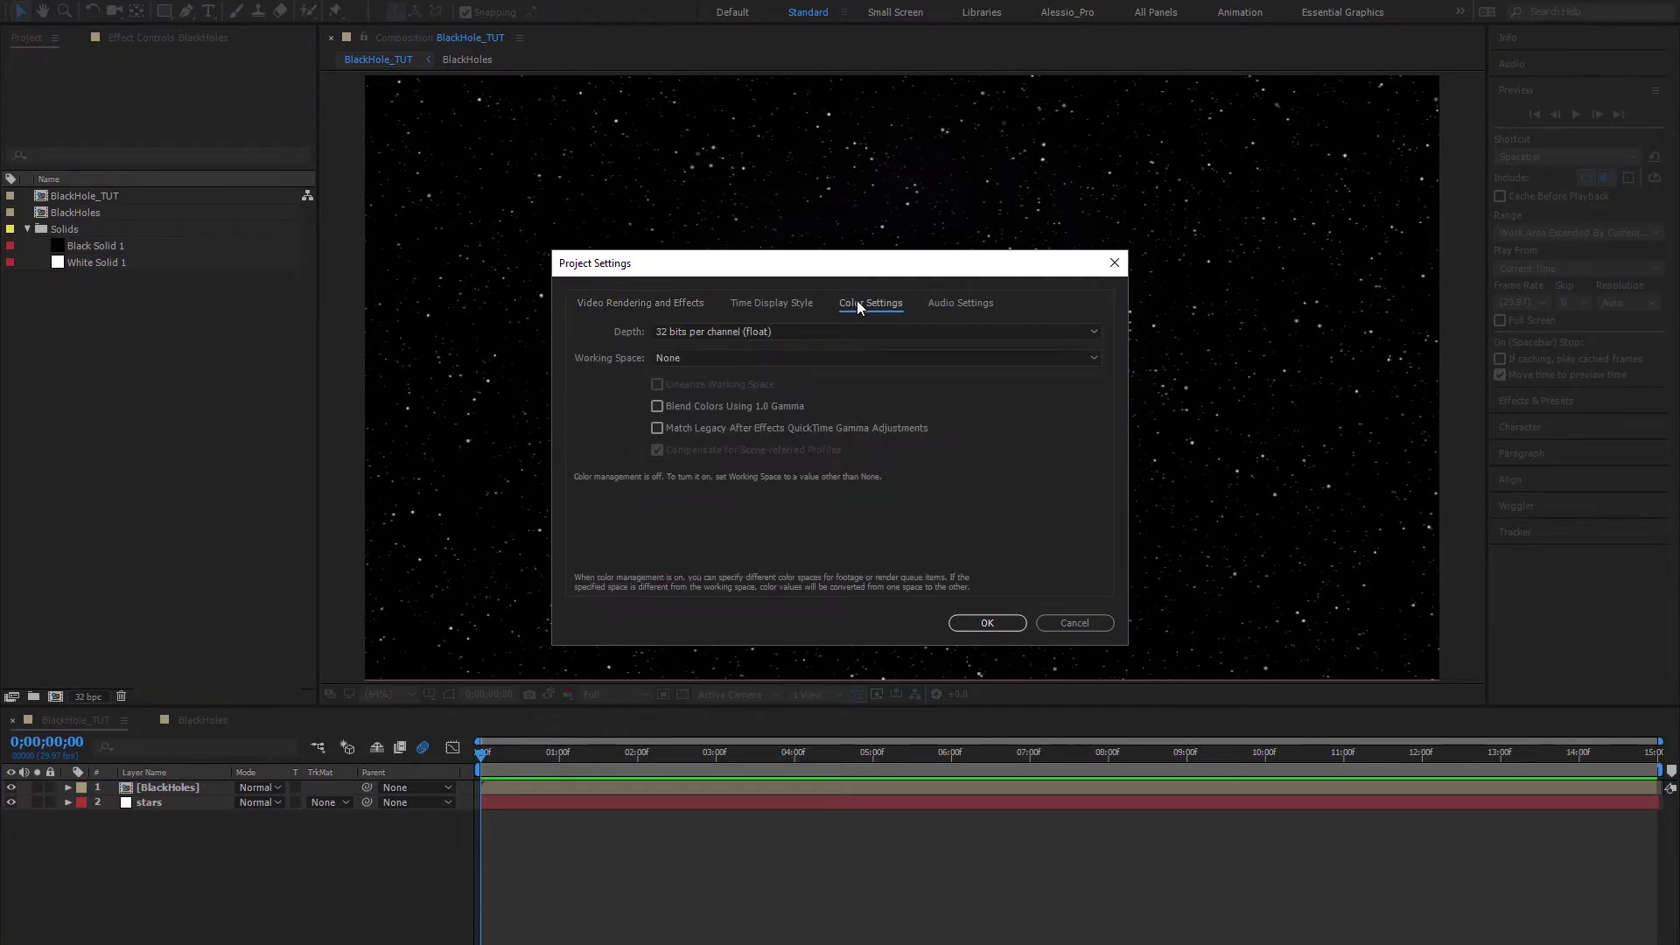
Step: Cycle the project's color depth through the available options back to 32 bits per channel (float)
{"action": "left_click", "coordinate": [749, 331]}
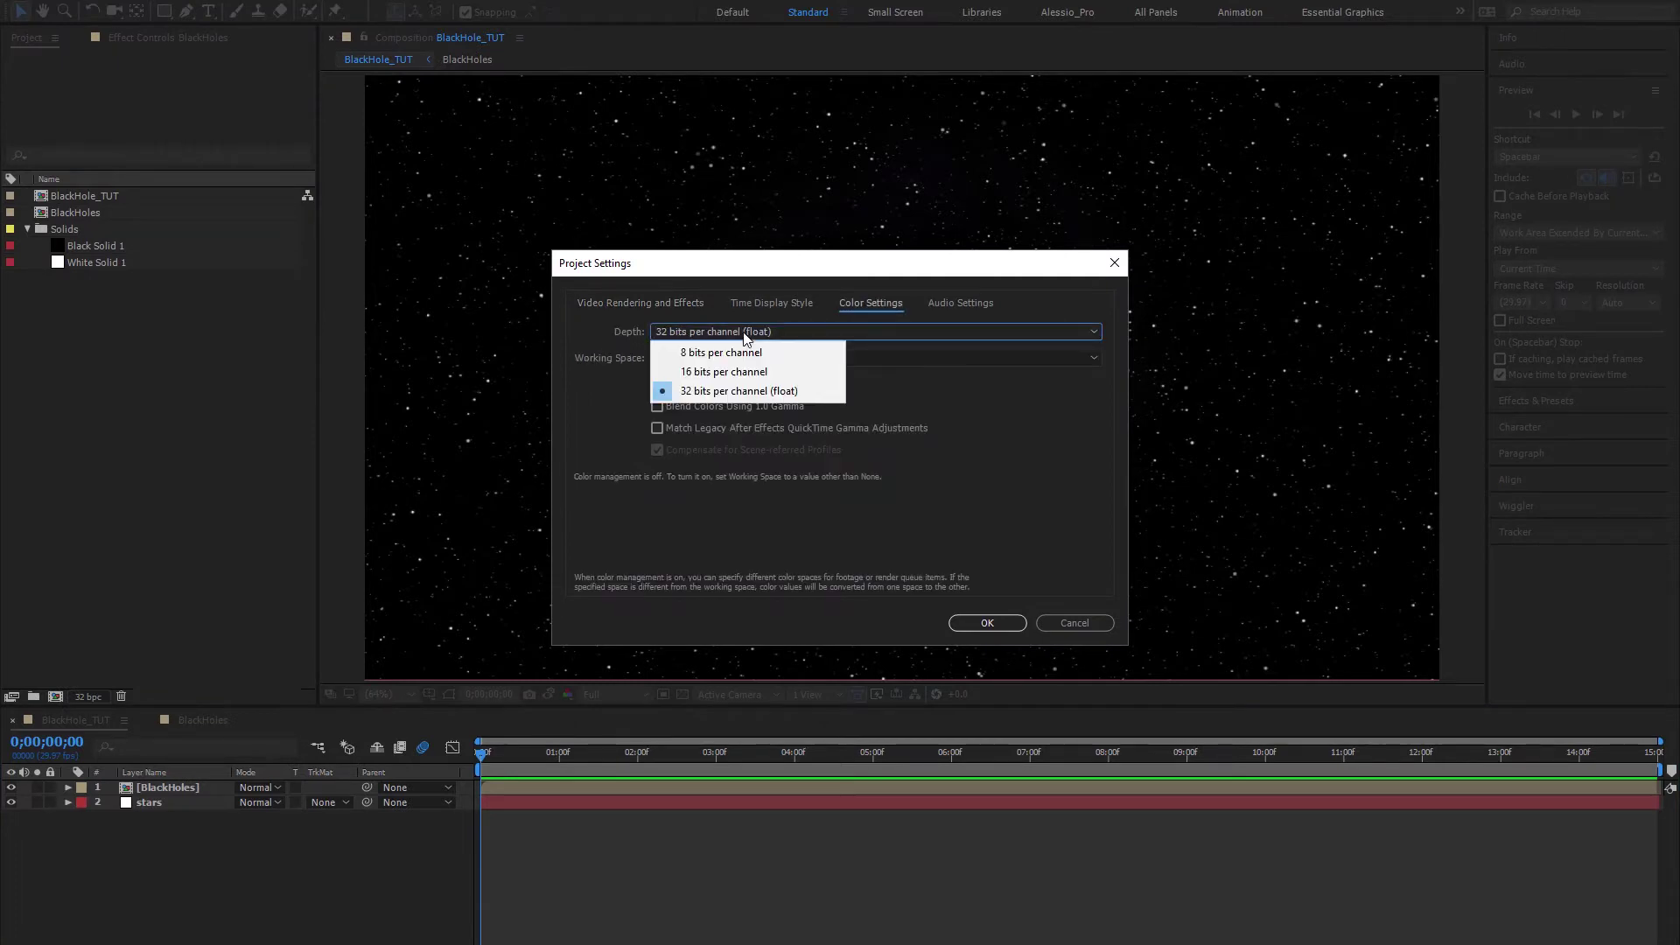
{"action": "left_click", "coordinate": [735, 391]}
{"action": "left_click", "coordinate": [1069, 621]}
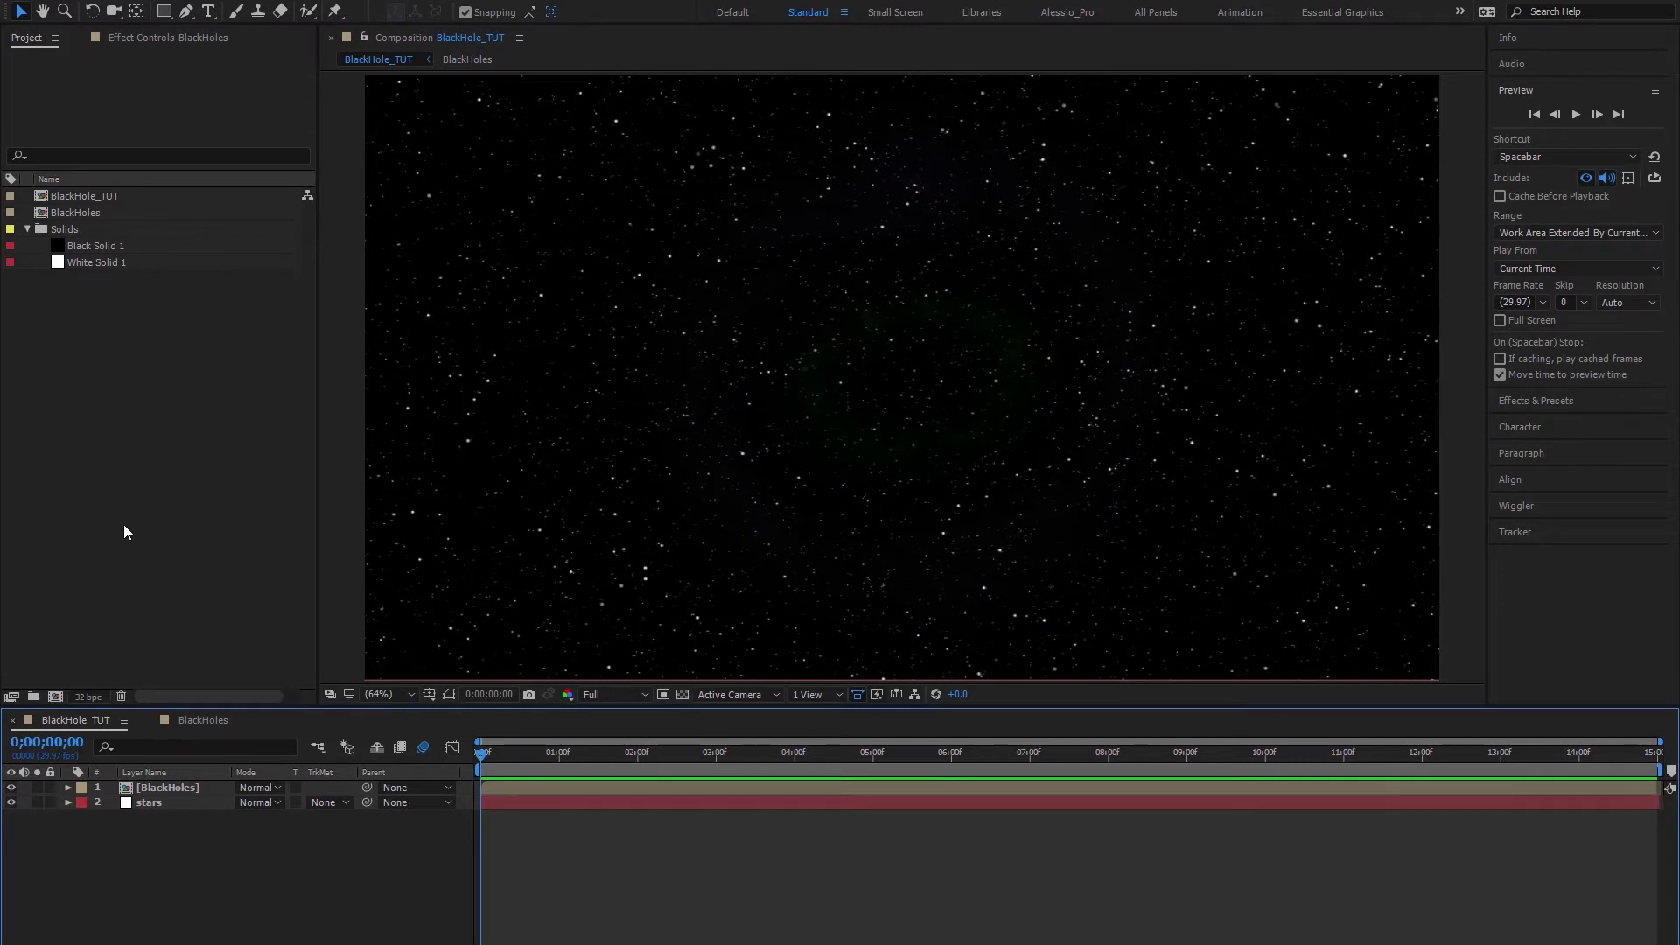
{"action": "left_click", "coordinate": [93, 699], "text": "alt"}
{"action": "left_click", "coordinate": [91, 698], "text": "alt"}
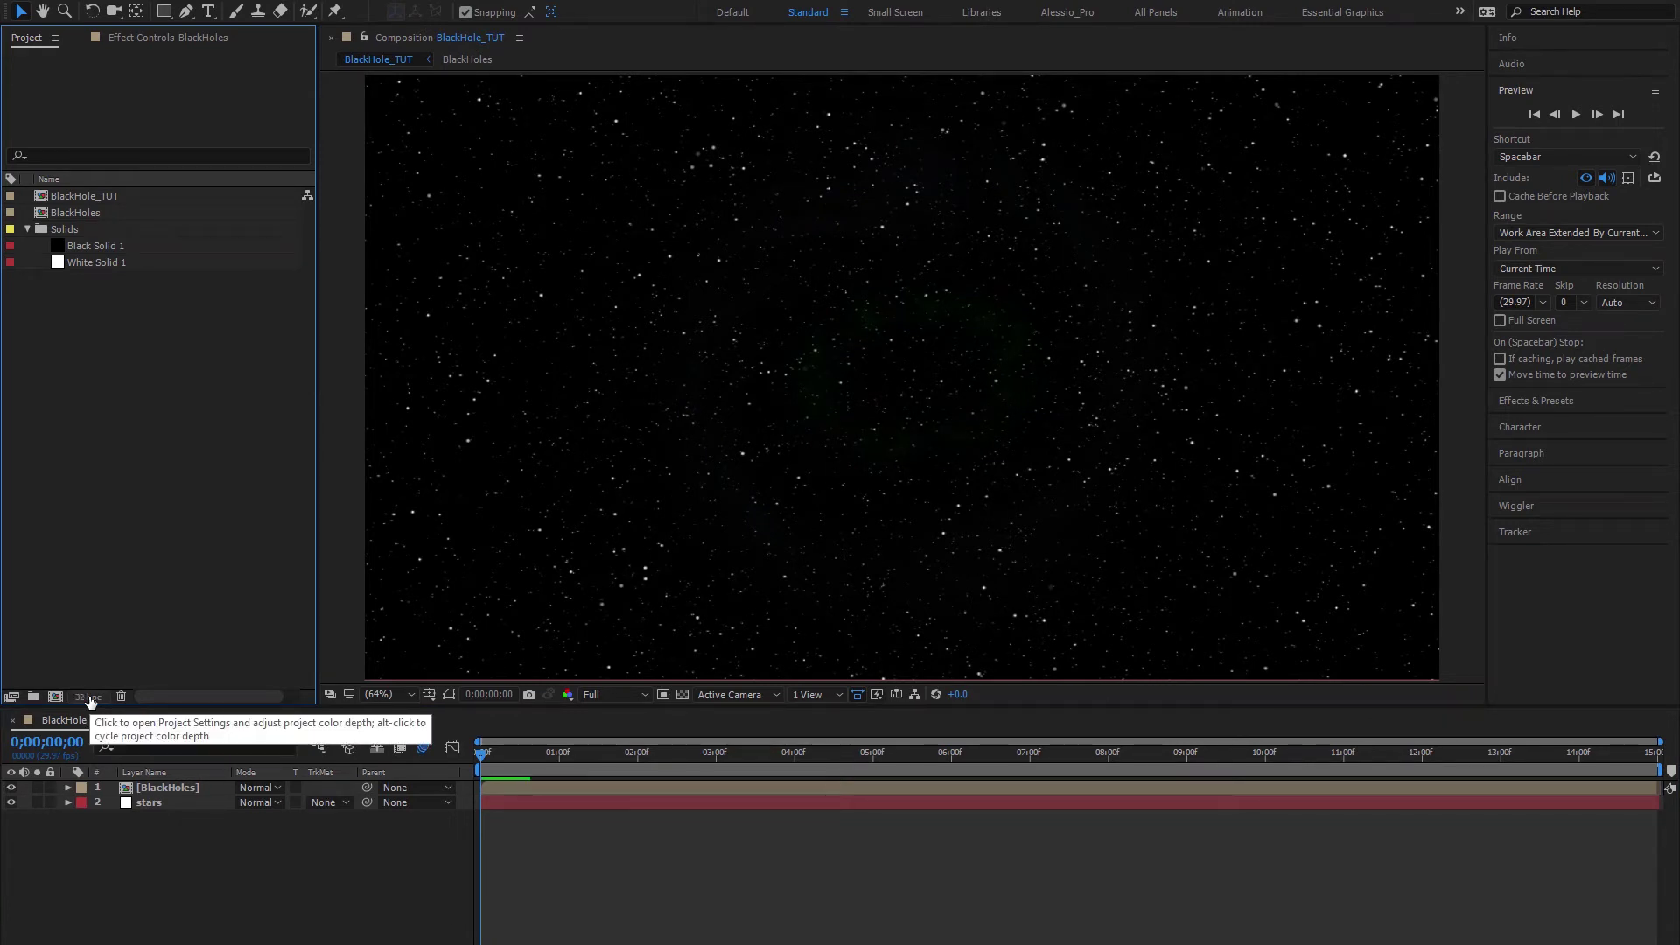
{"action": "left_click", "coordinate": [91, 698], "text": "alt"}
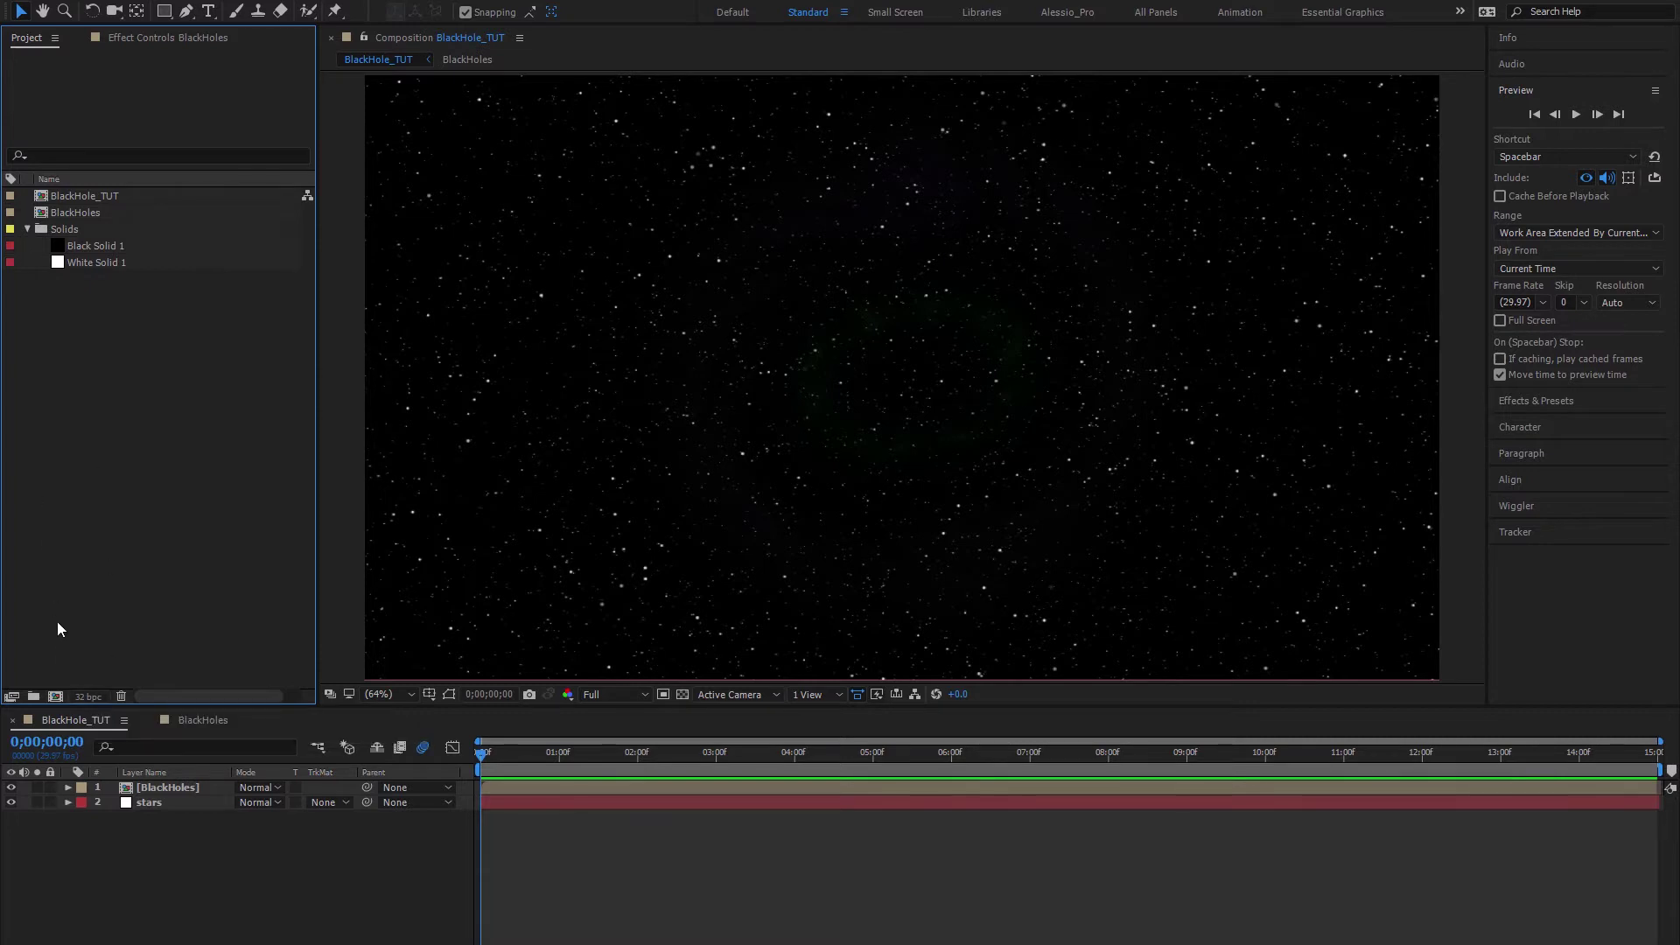
Step: Create a composition named BlackHole, 1920 px wide and 1080 px high, and set its viewer to Fit up to 100%
{"action": "left_click", "coordinate": [54, 696]}
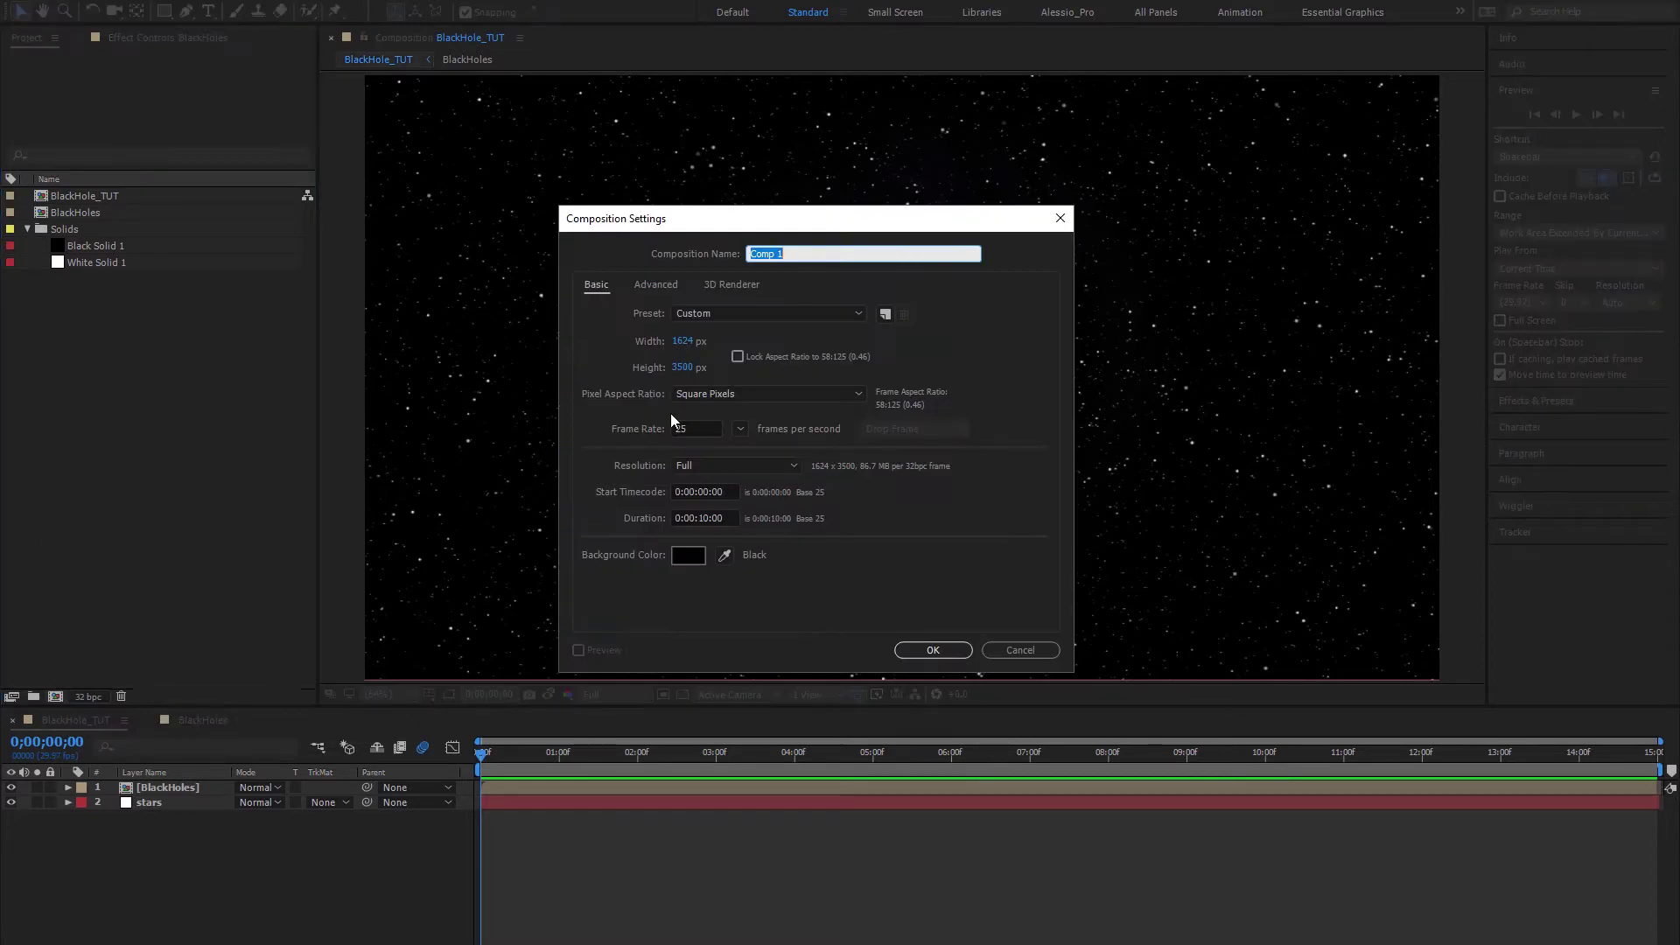
{"action": "type", "text": "BlackHole"}
{"action": "left_click", "coordinate": [682, 341]}
{"action": "type", "text": "1920"}
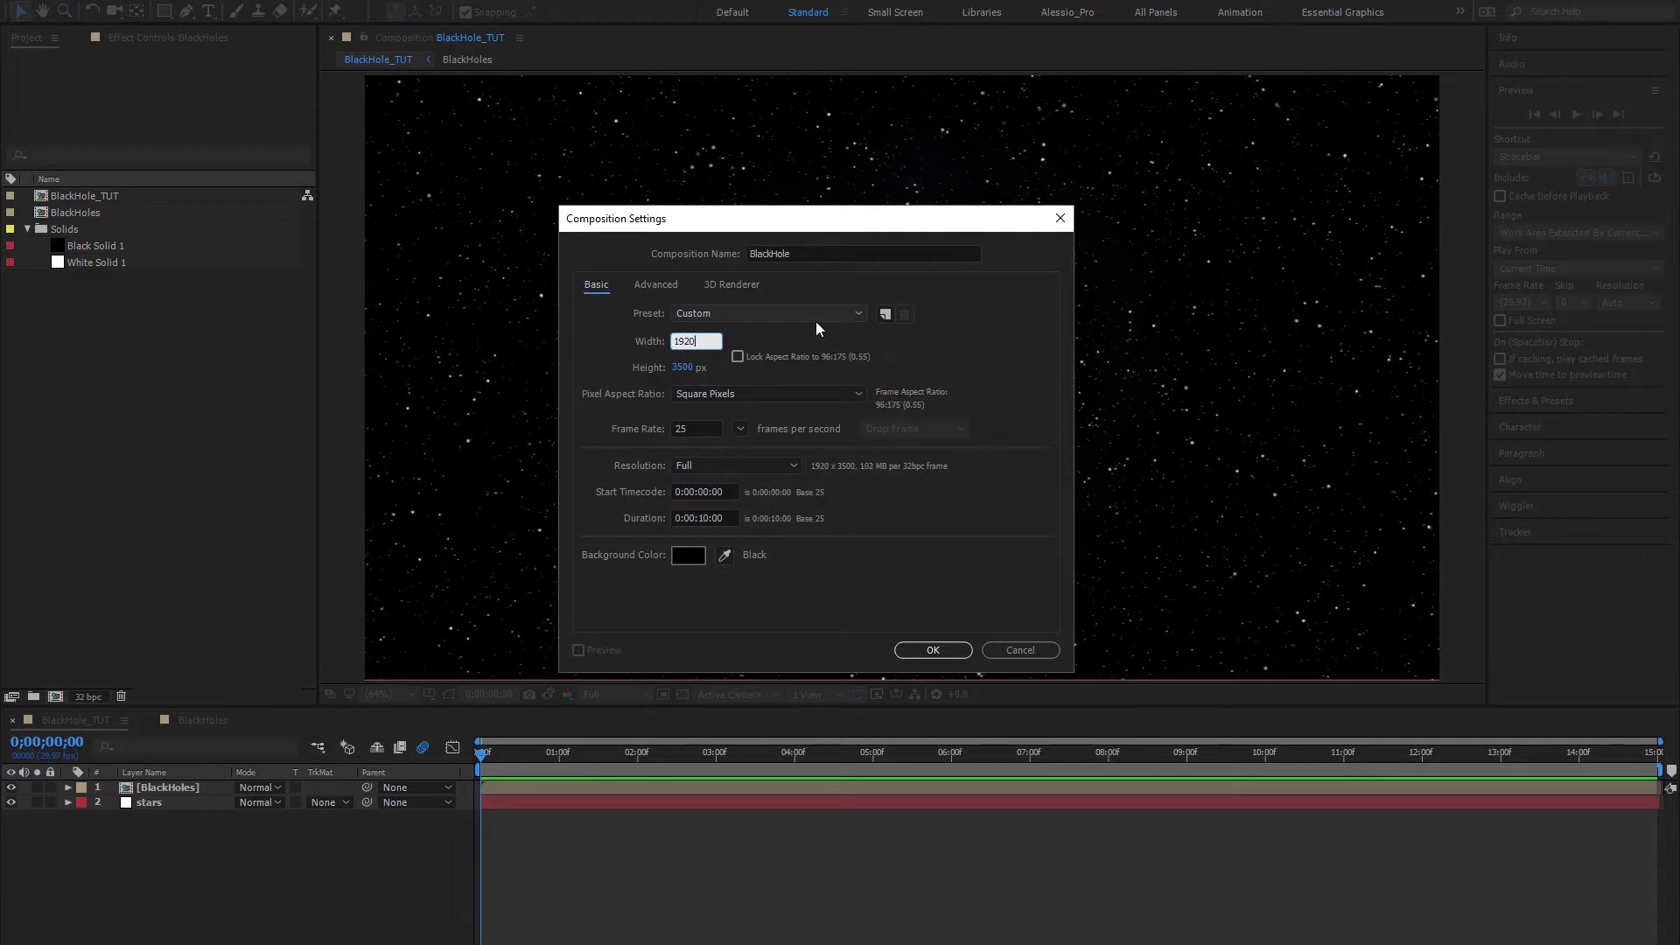
{"action": "key", "text": "Tab"}
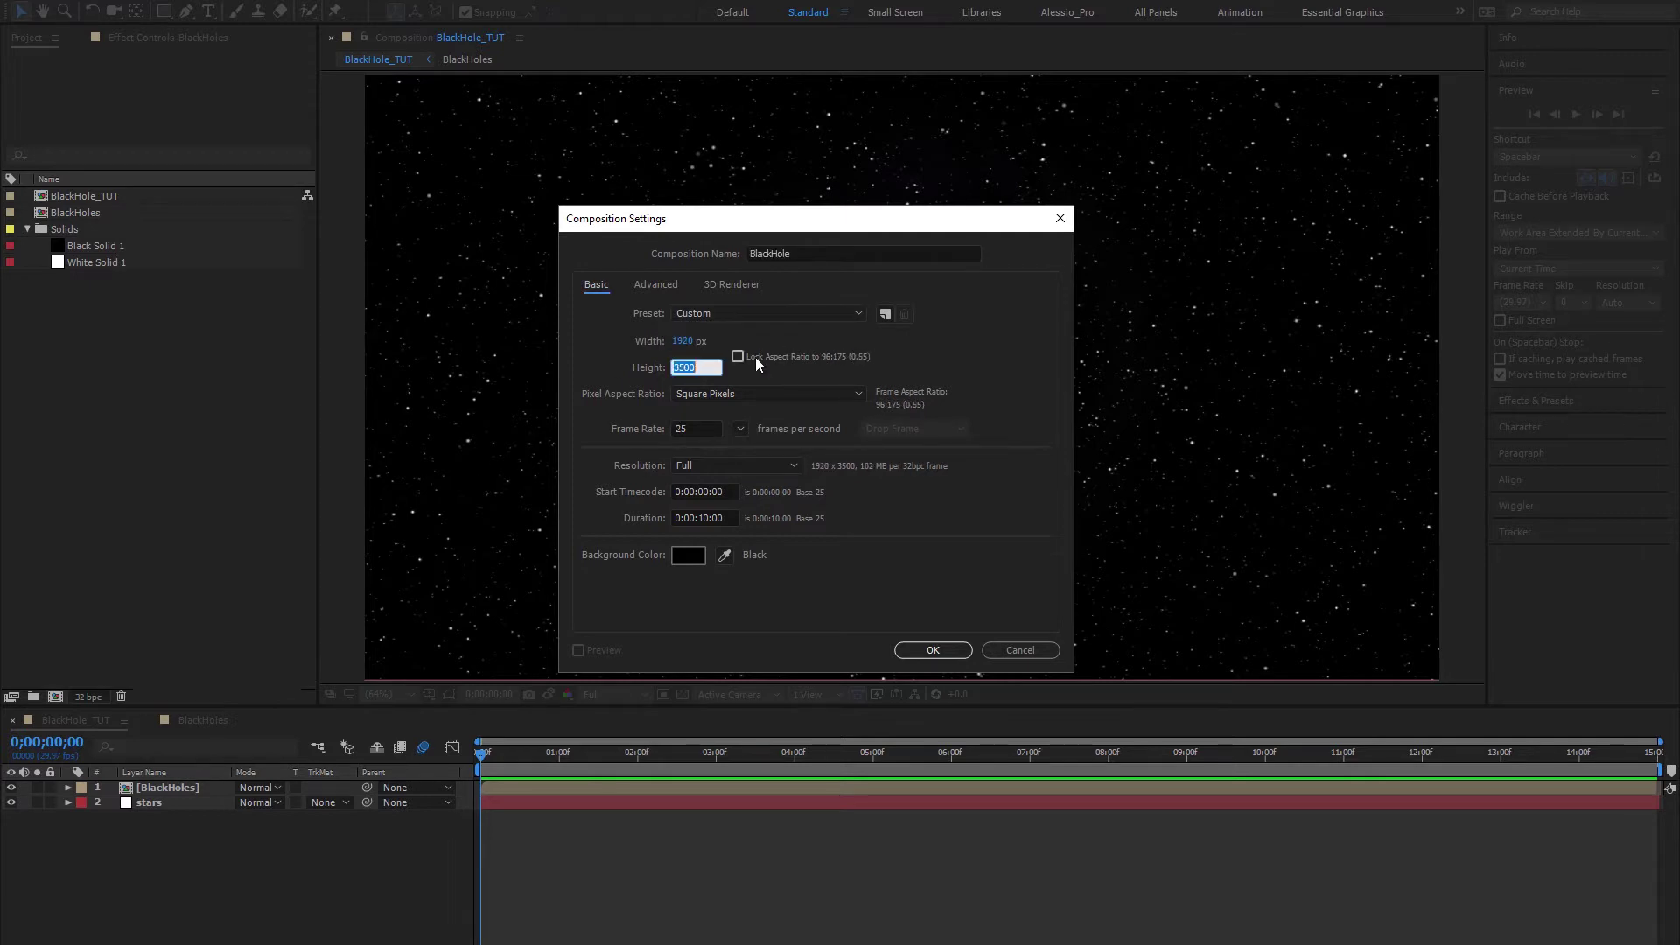
{"action": "type", "text": "1080"}
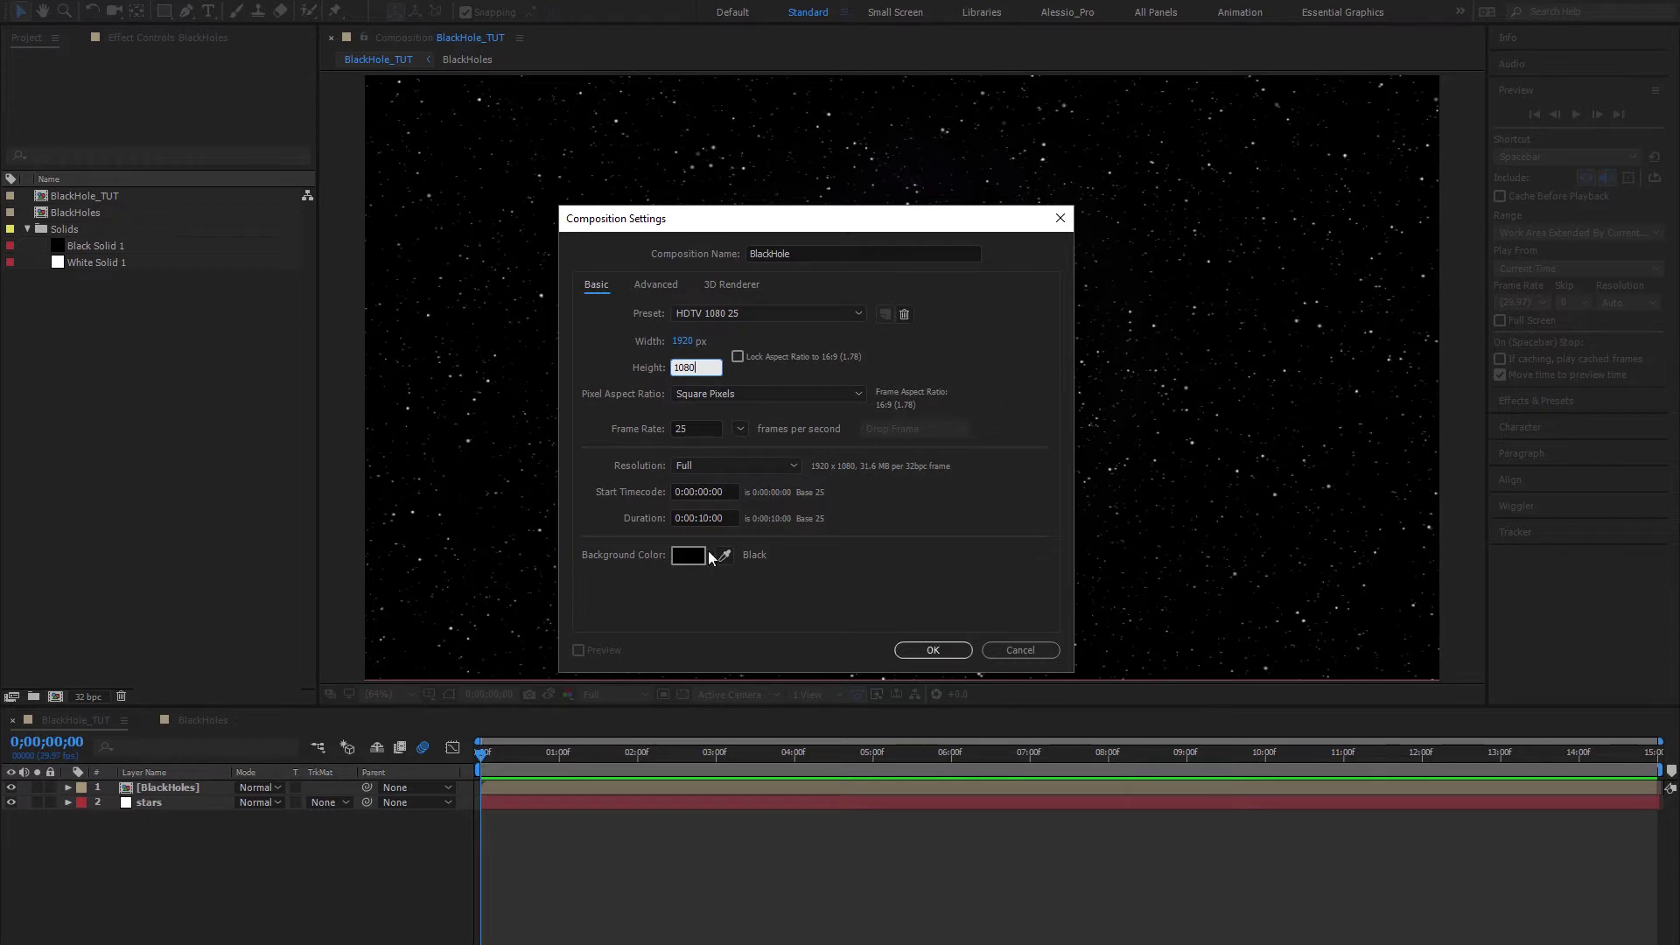
{"action": "left_click", "coordinate": [933, 649]}
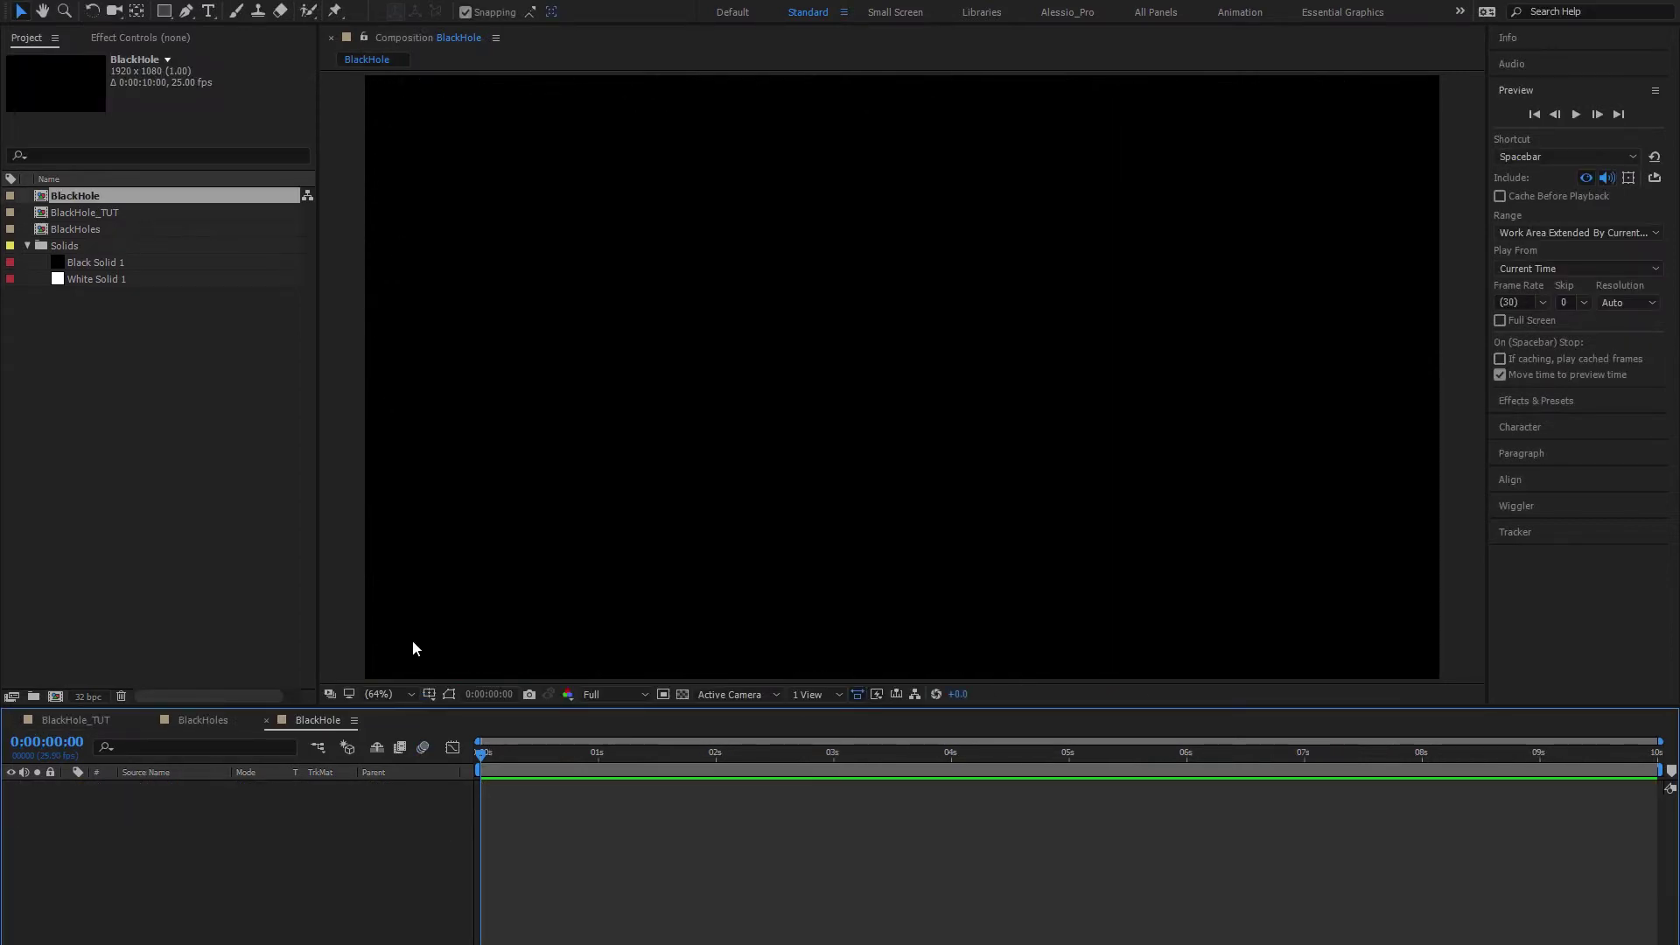
{"action": "left_click", "coordinate": [386, 691]}
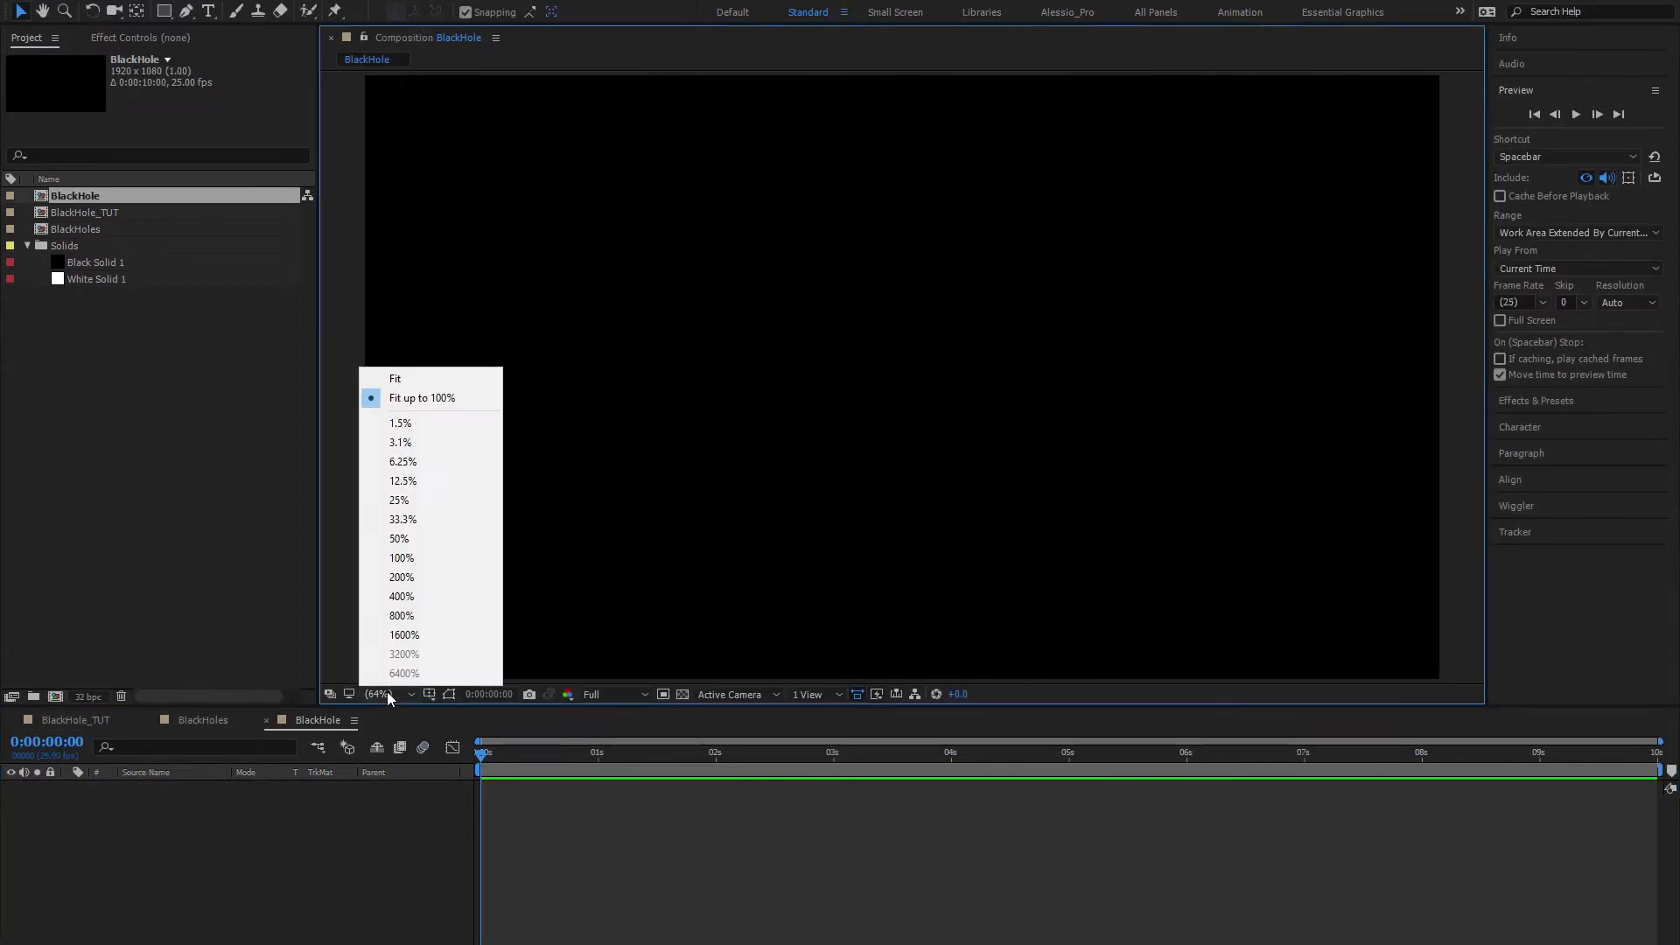
{"action": "left_click", "coordinate": [416, 394]}
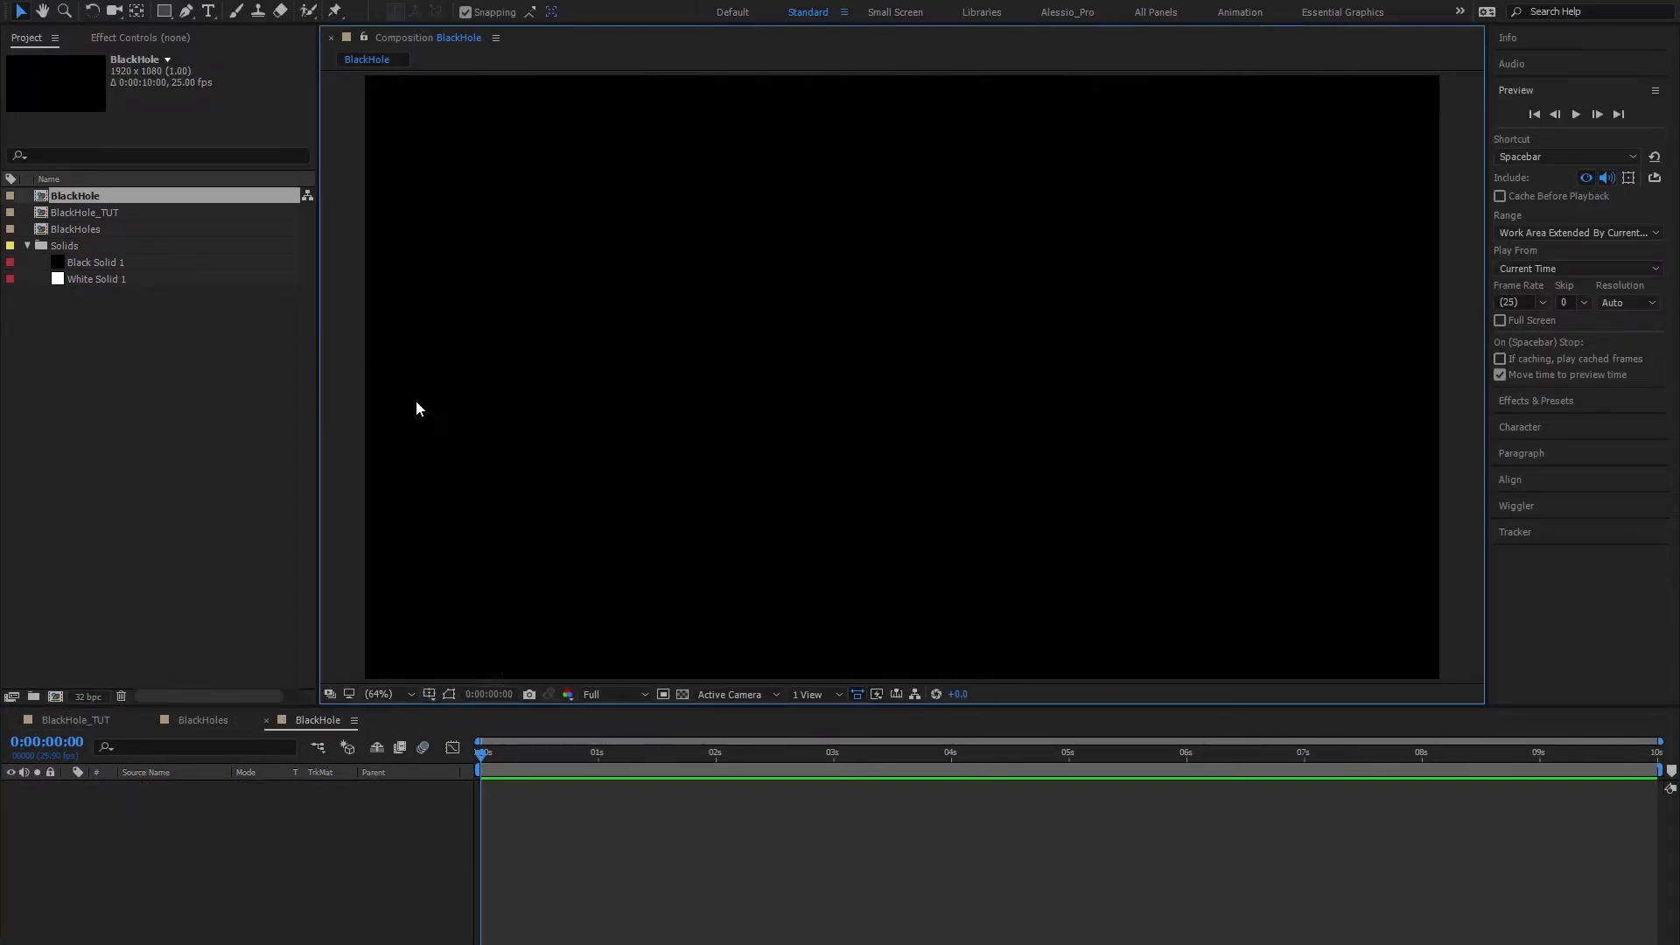
Step: Add a black, composition-sized solid named BlackHole_solid to the BlackHole composition
{"action": "right_click", "coordinate": [161, 821]}
{"action": "mouse_move", "coordinate": [241, 636]}
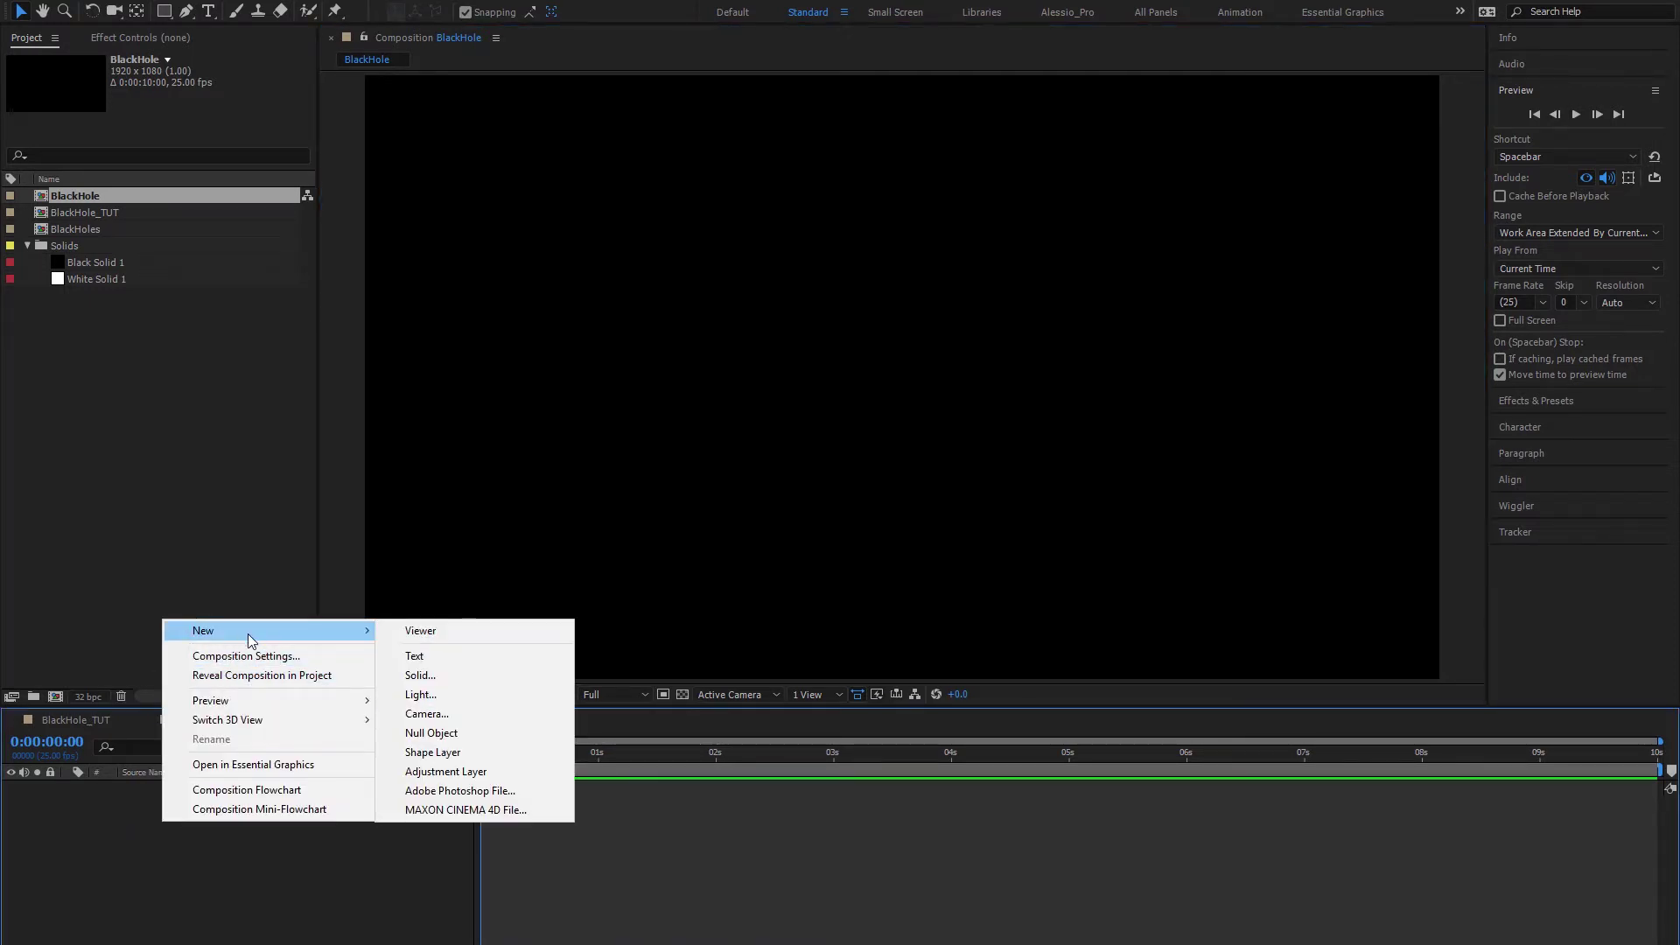
{"action": "left_click", "coordinate": [439, 679]}
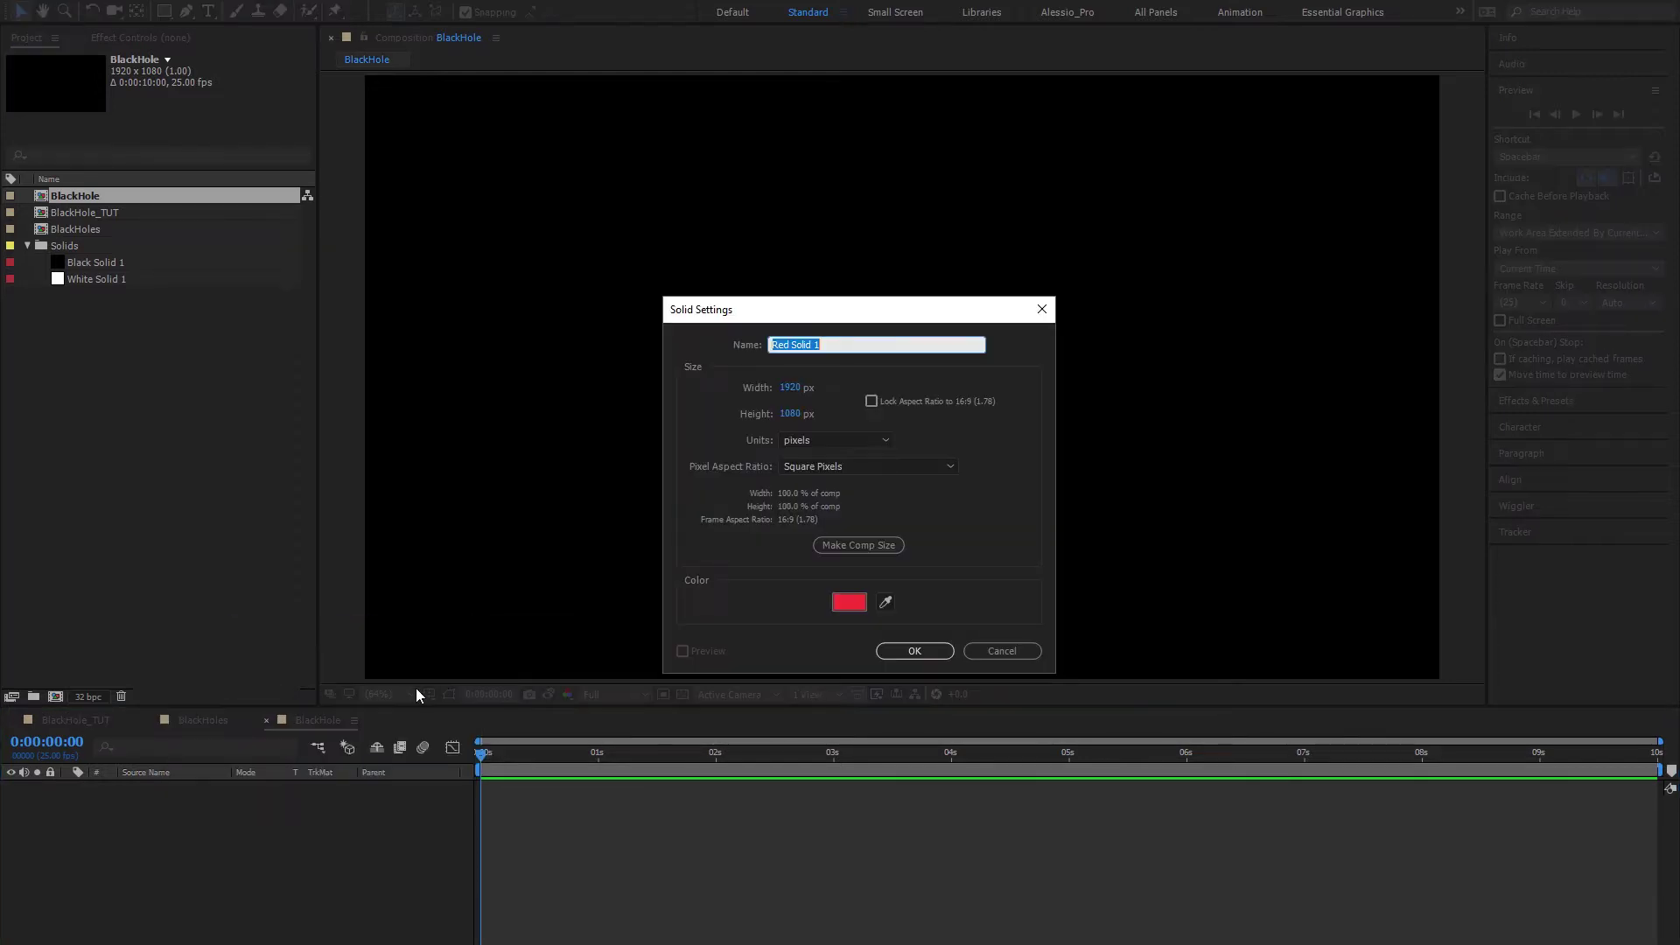
{"action": "left_click", "coordinate": [840, 604]}
{"action": "left_click_drag", "start_coordinate": [664, 547], "coordinate": [391, 817]}
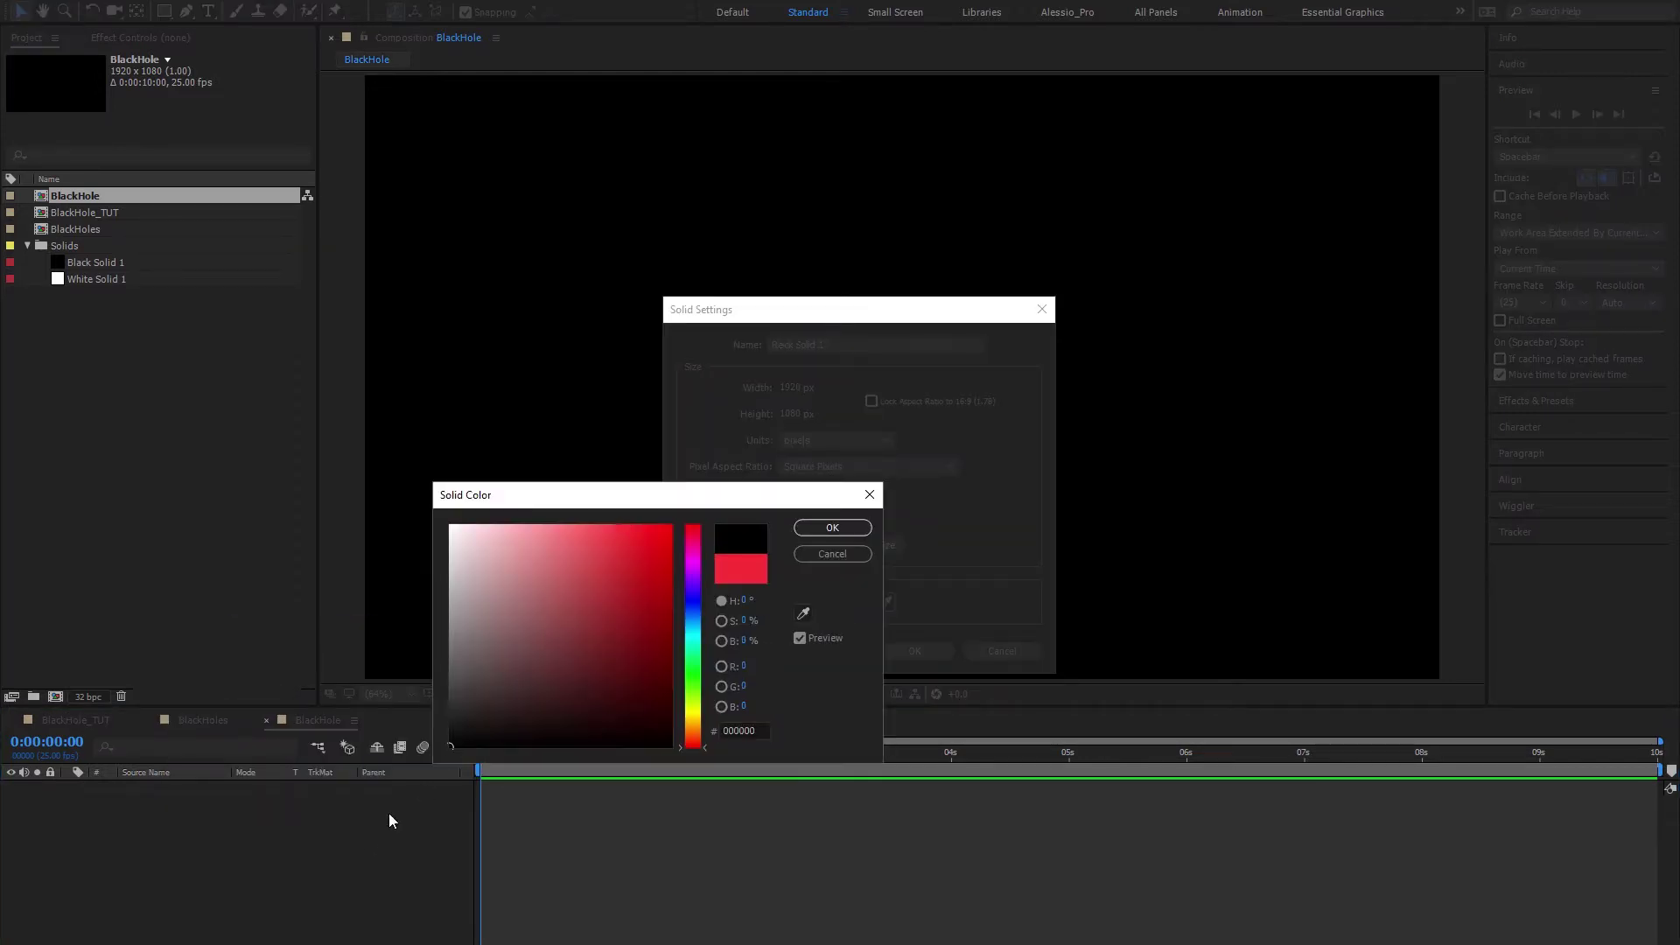
{"action": "left_click", "coordinate": [822, 529]}
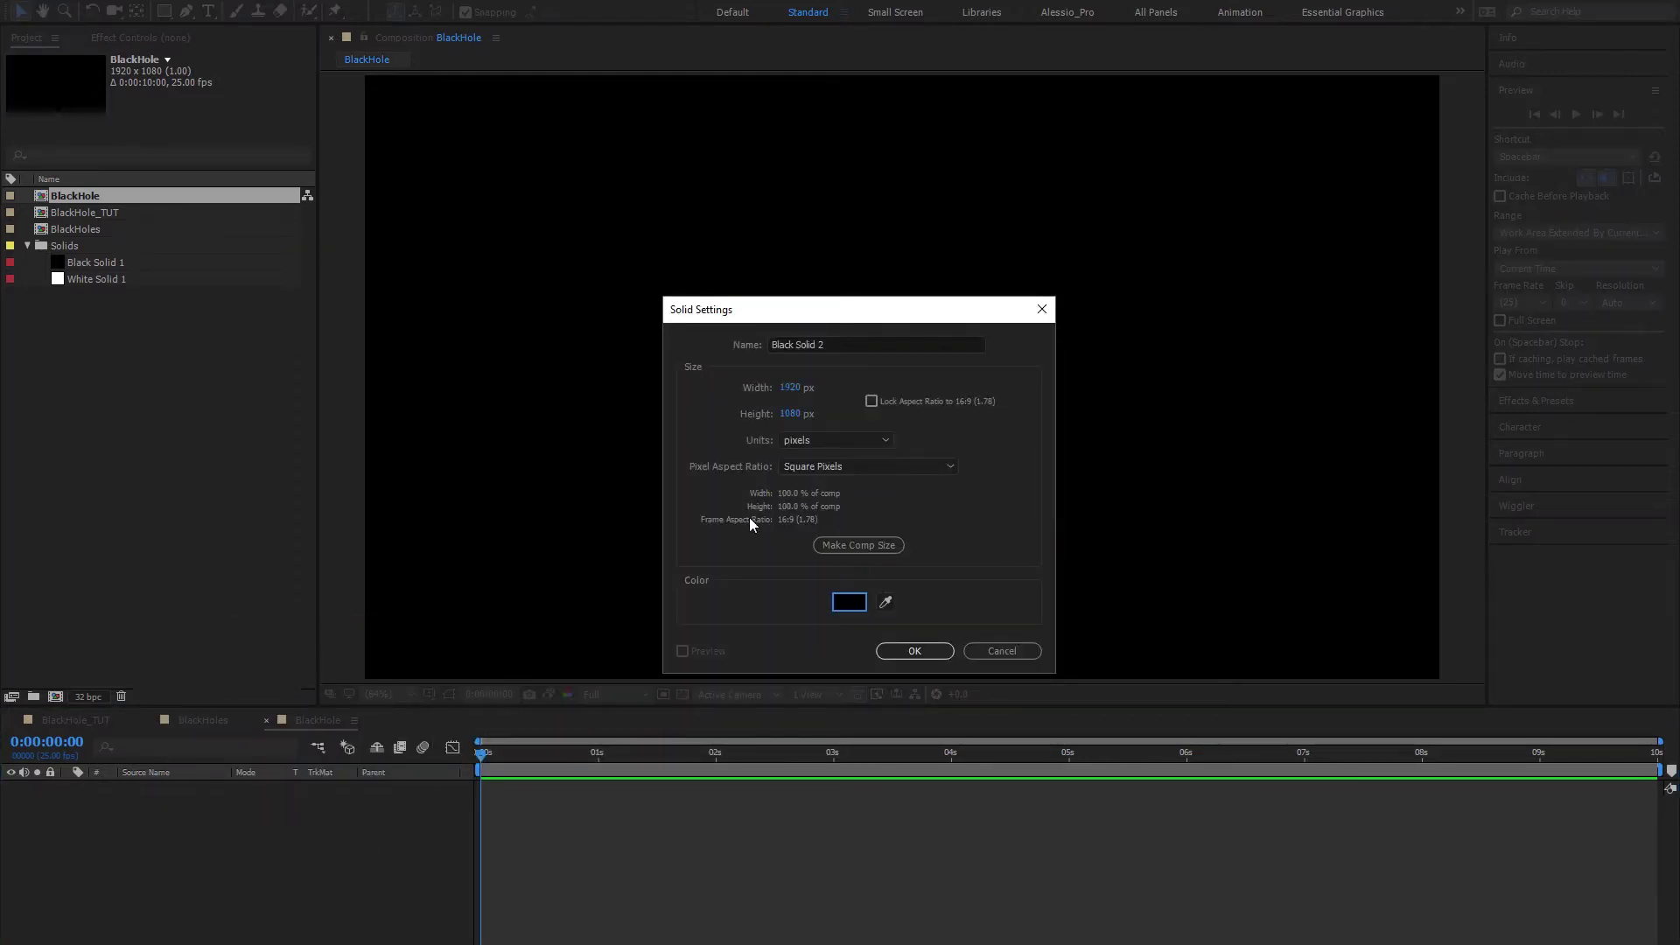
{"action": "left_click", "coordinate": [861, 547]}
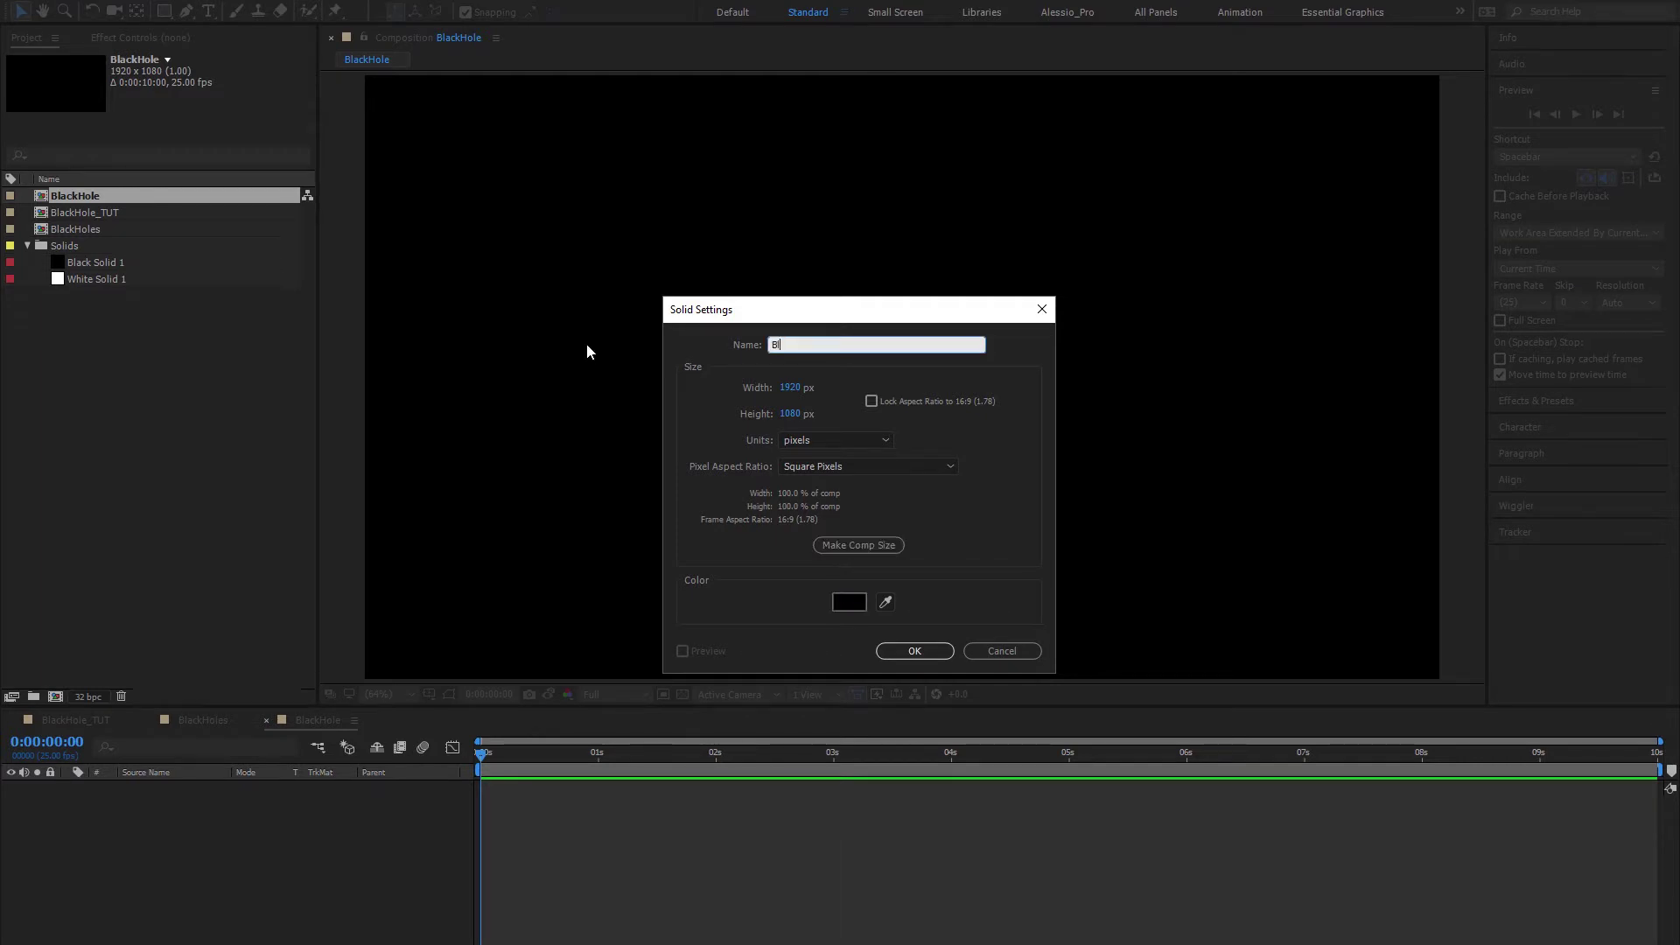
{"action": "type", "text": "BlackHole_solid"}
{"action": "left_click", "coordinate": [914, 651]}
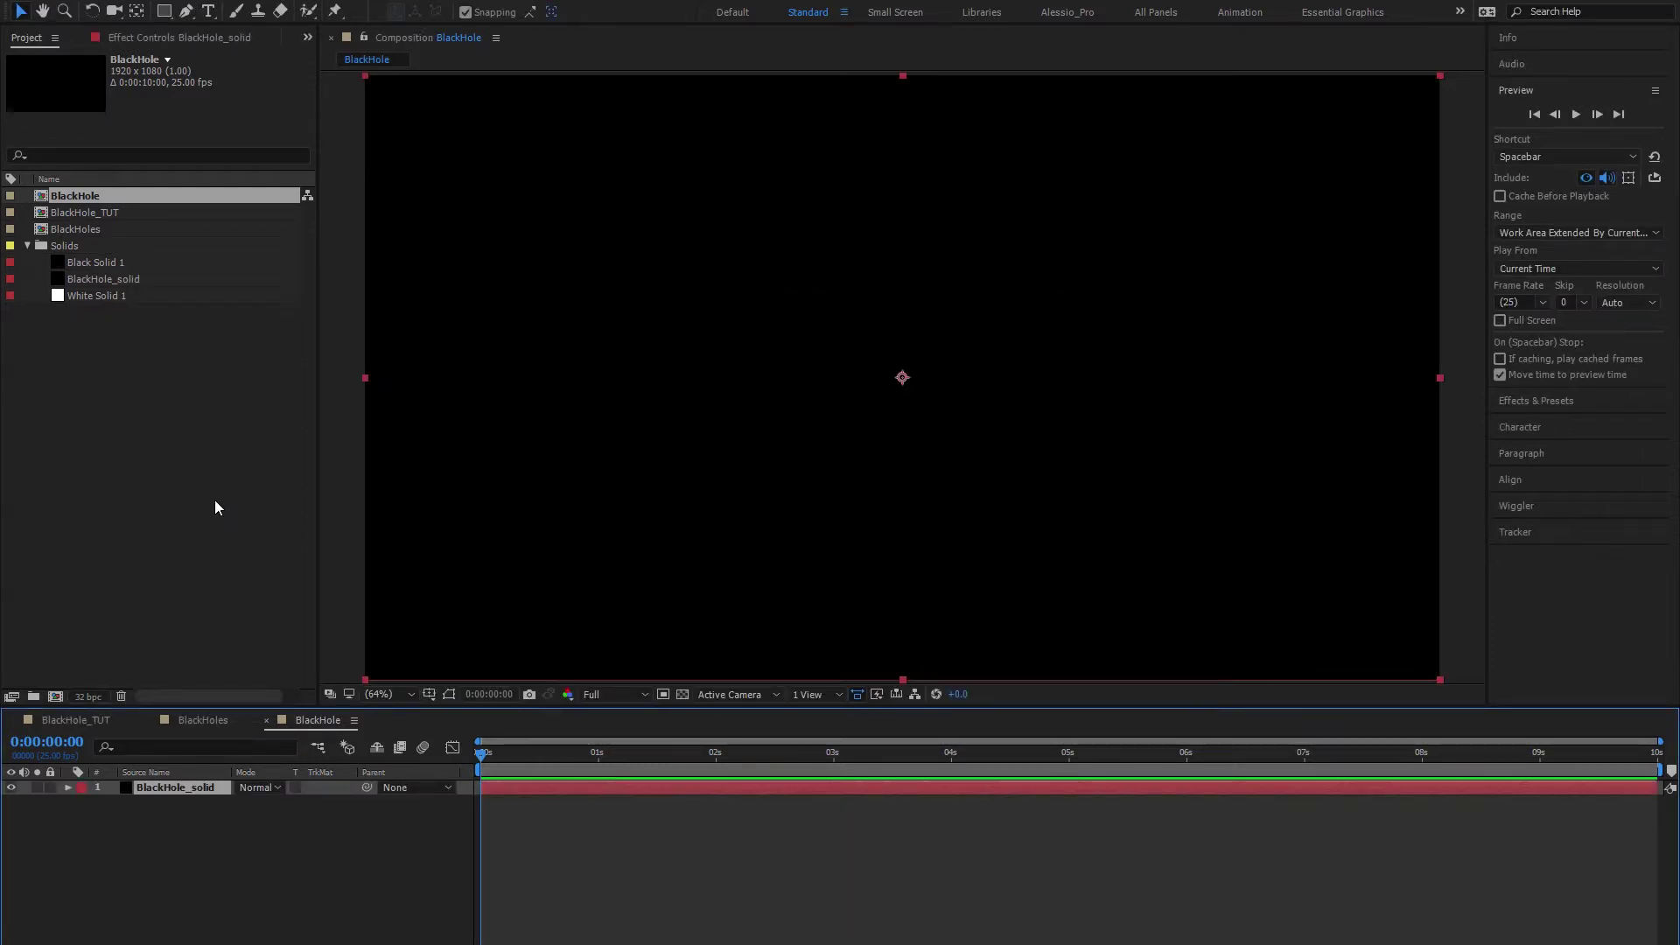
Step: Find the Fractal Noise effect and apply it to the BlackHole_solid layer
{"action": "left_click", "coordinate": [1549, 400]}
{"action": "left_click", "coordinate": [1558, 142]}
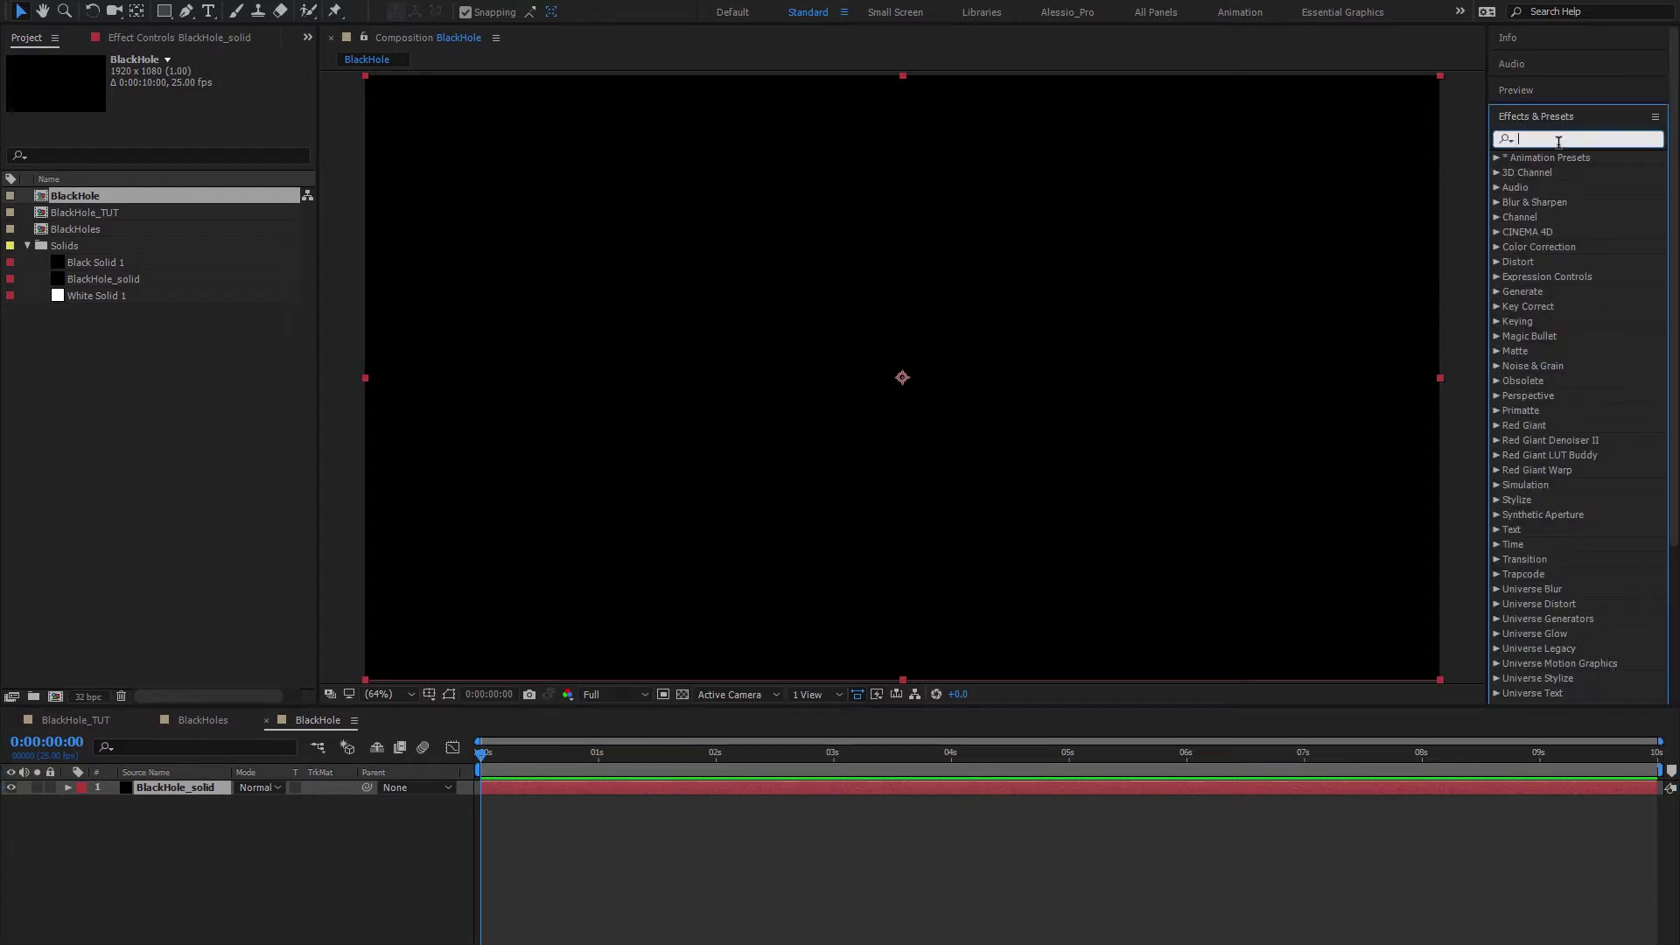
{"action": "type", "text": "fract"}
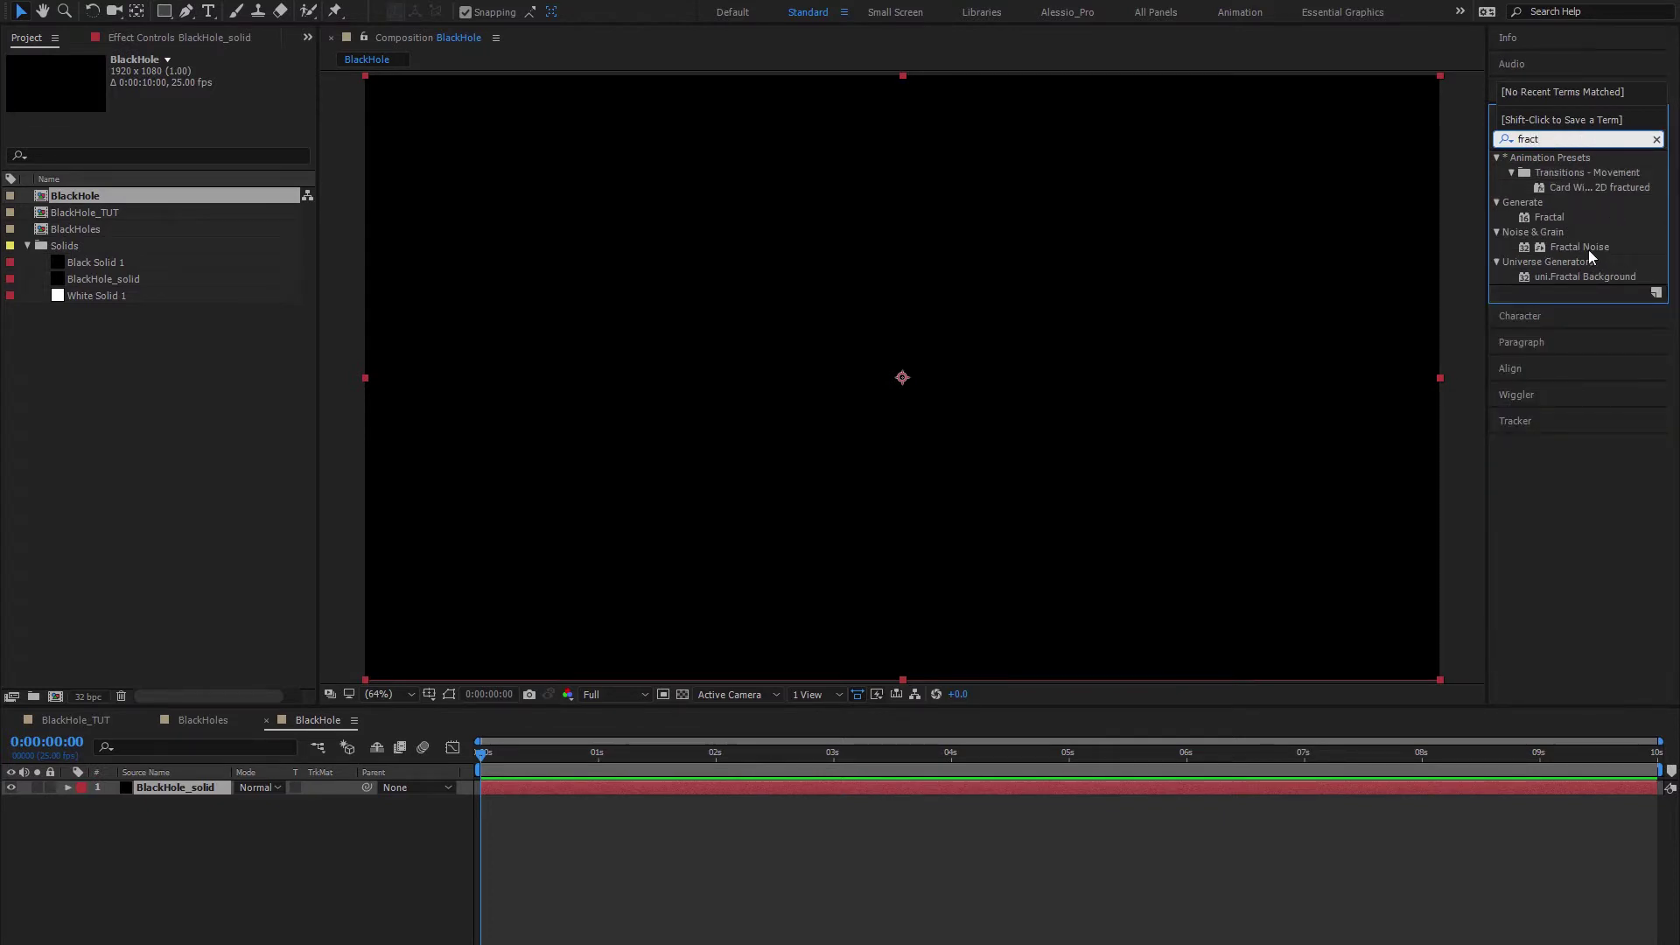
{"action": "left_click_drag", "start_coordinate": [1588, 250], "coordinate": [886, 289]}
{"action": "left_click", "coordinate": [192, 785]}
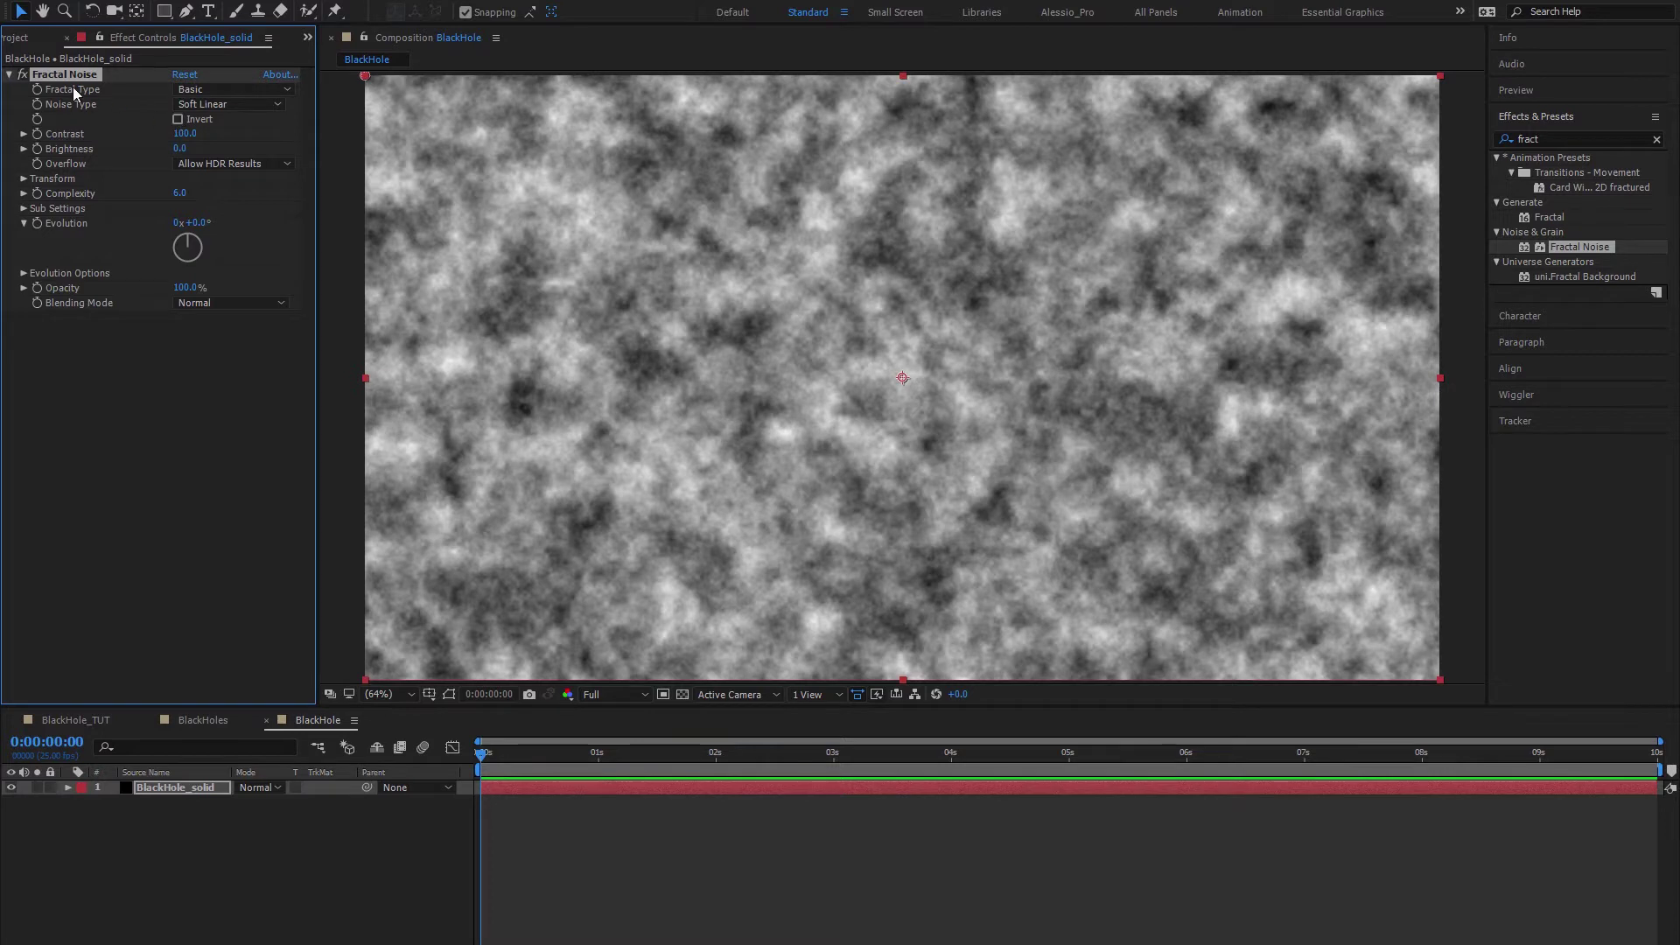
Step: Set the Fractal Noise fractal type to Dynamic Twist, contrast to 130 and brightness to -25
{"action": "left_click", "coordinate": [213, 89]}
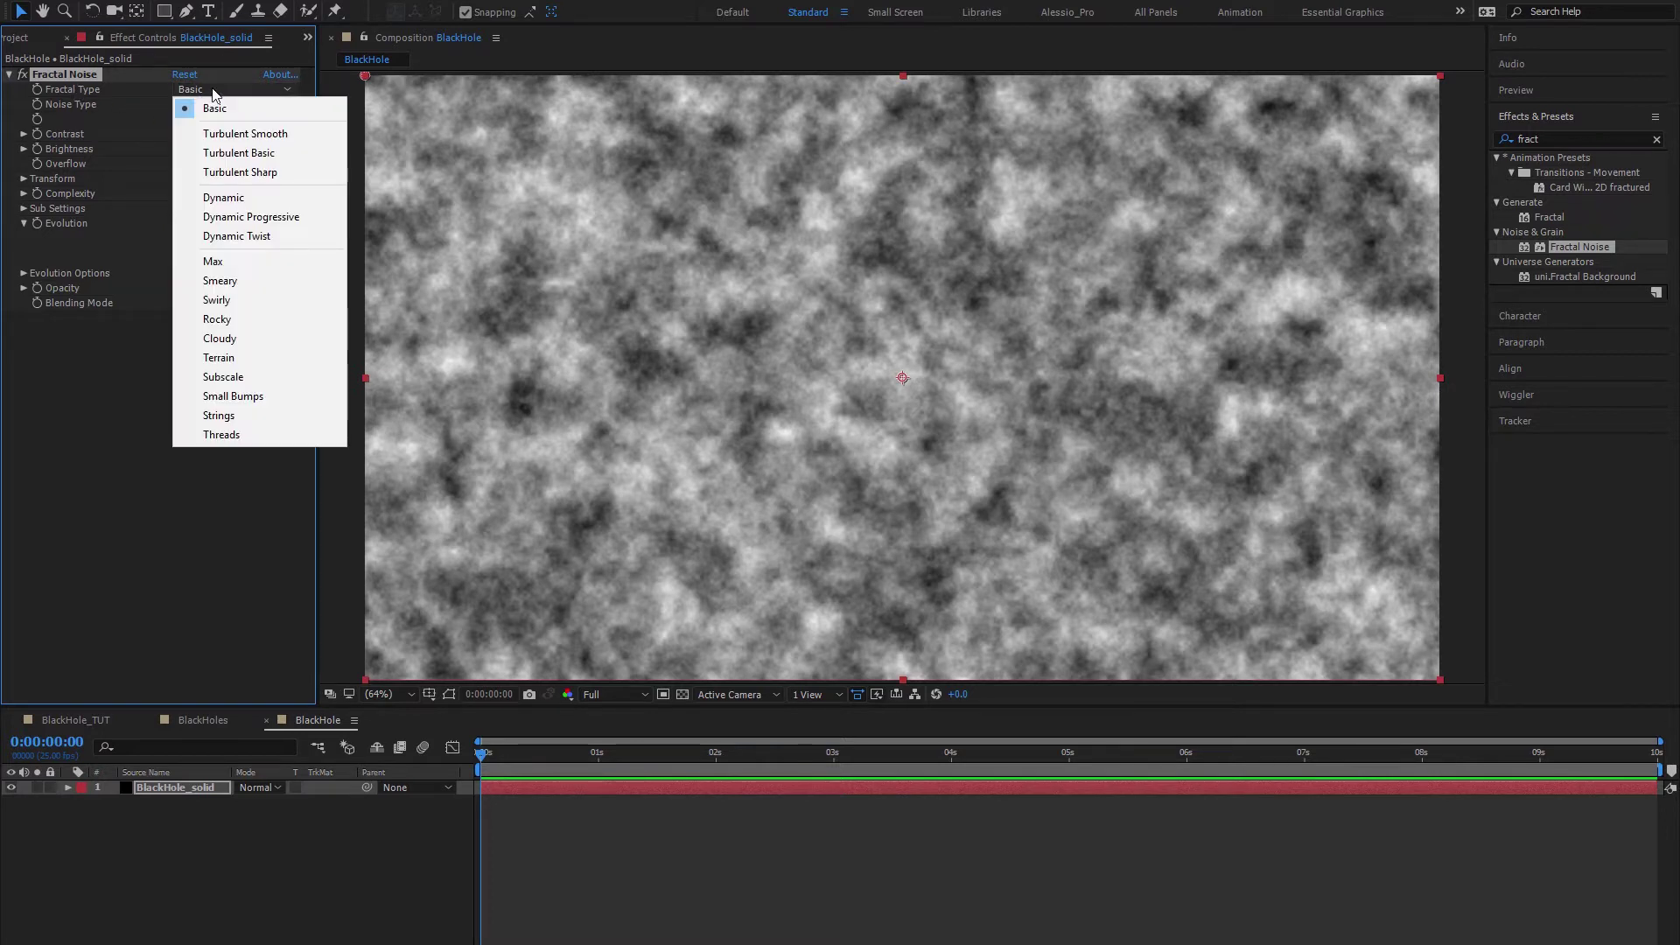
{"action": "left_click", "coordinate": [249, 236]}
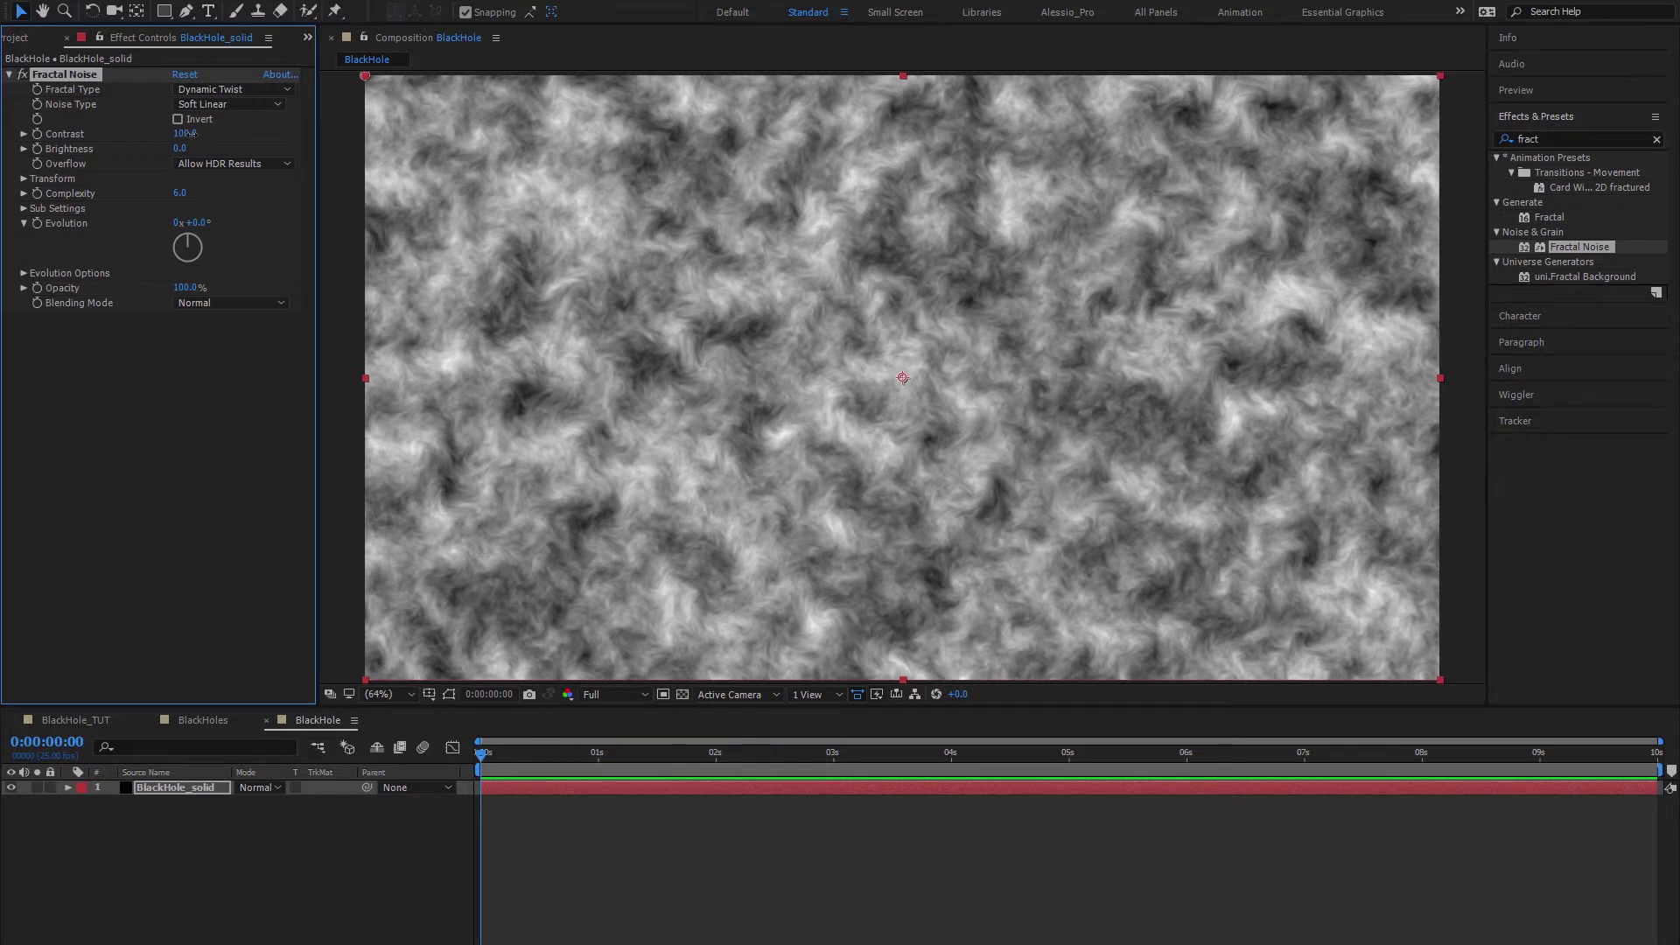
{"action": "left_click_drag", "start_coordinate": [184, 134], "coordinate": [214, 140]}
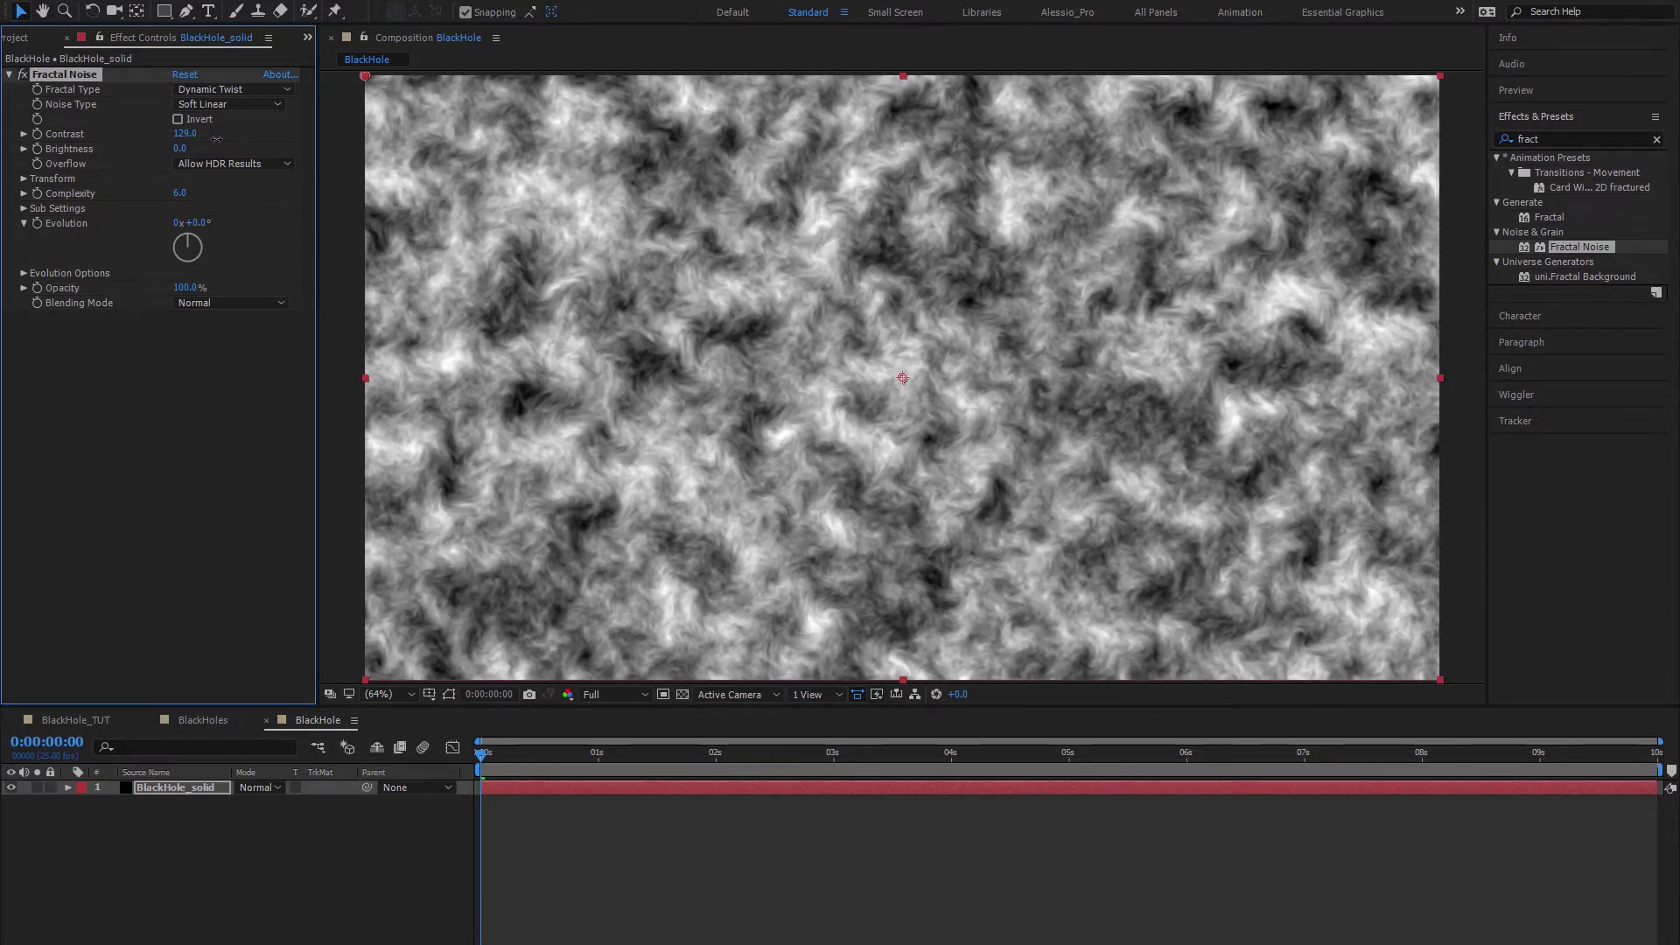
{"action": "left_click", "coordinate": [196, 150]}
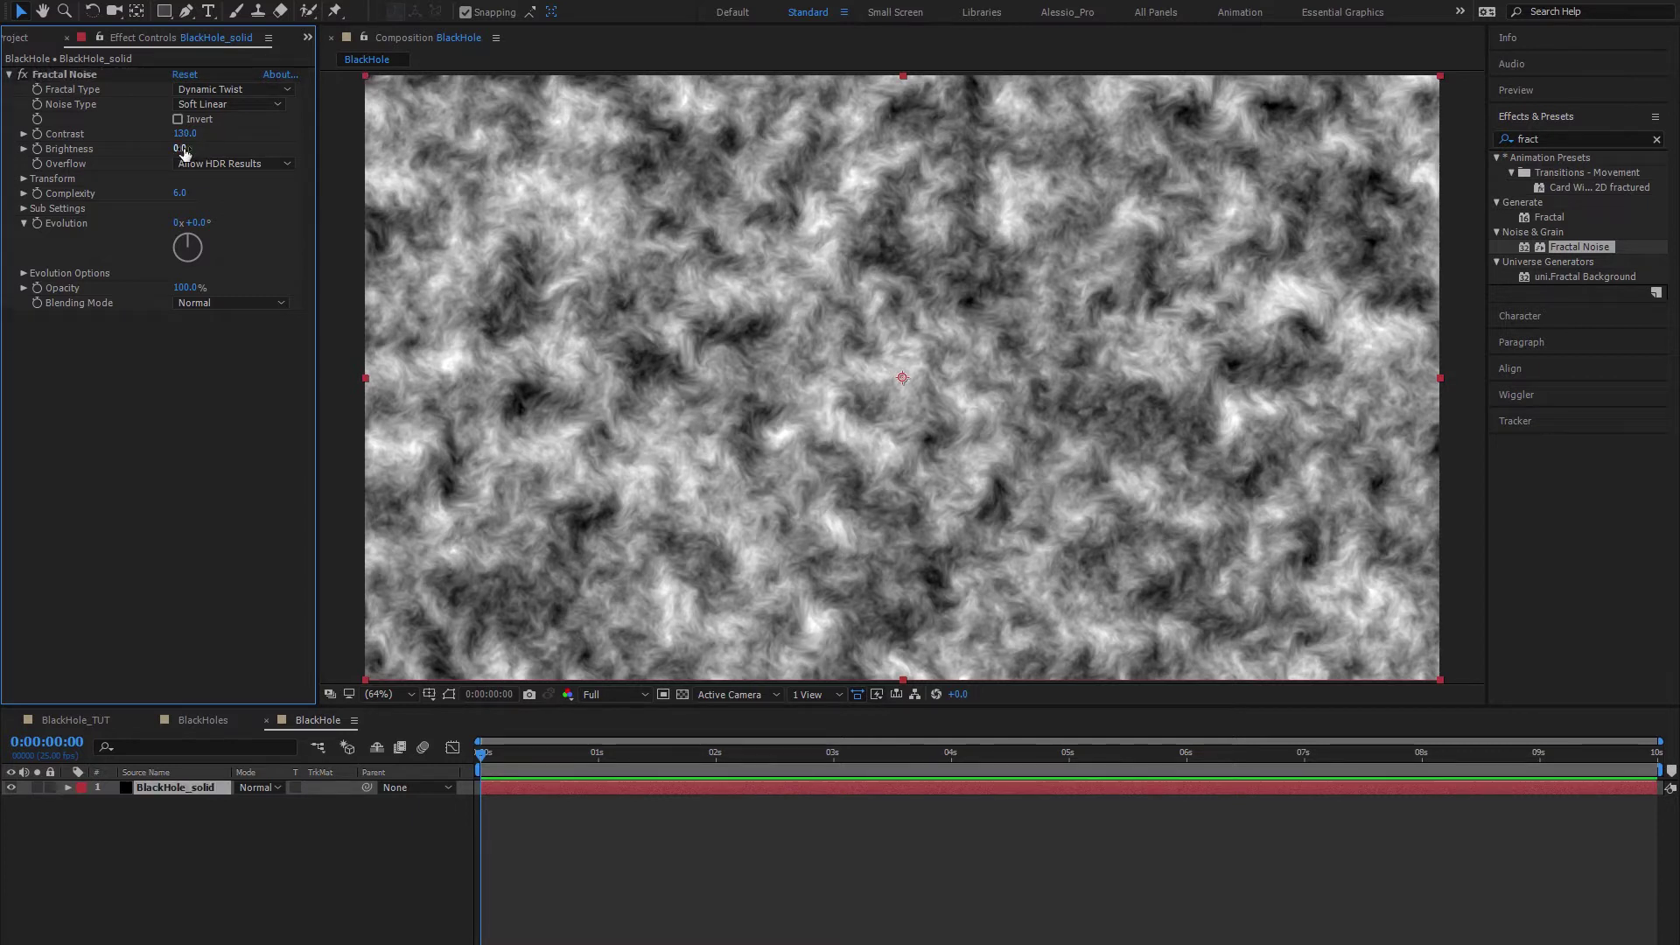
{"action": "type", "text": "-25"}
{"action": "key", "text": "Return"}
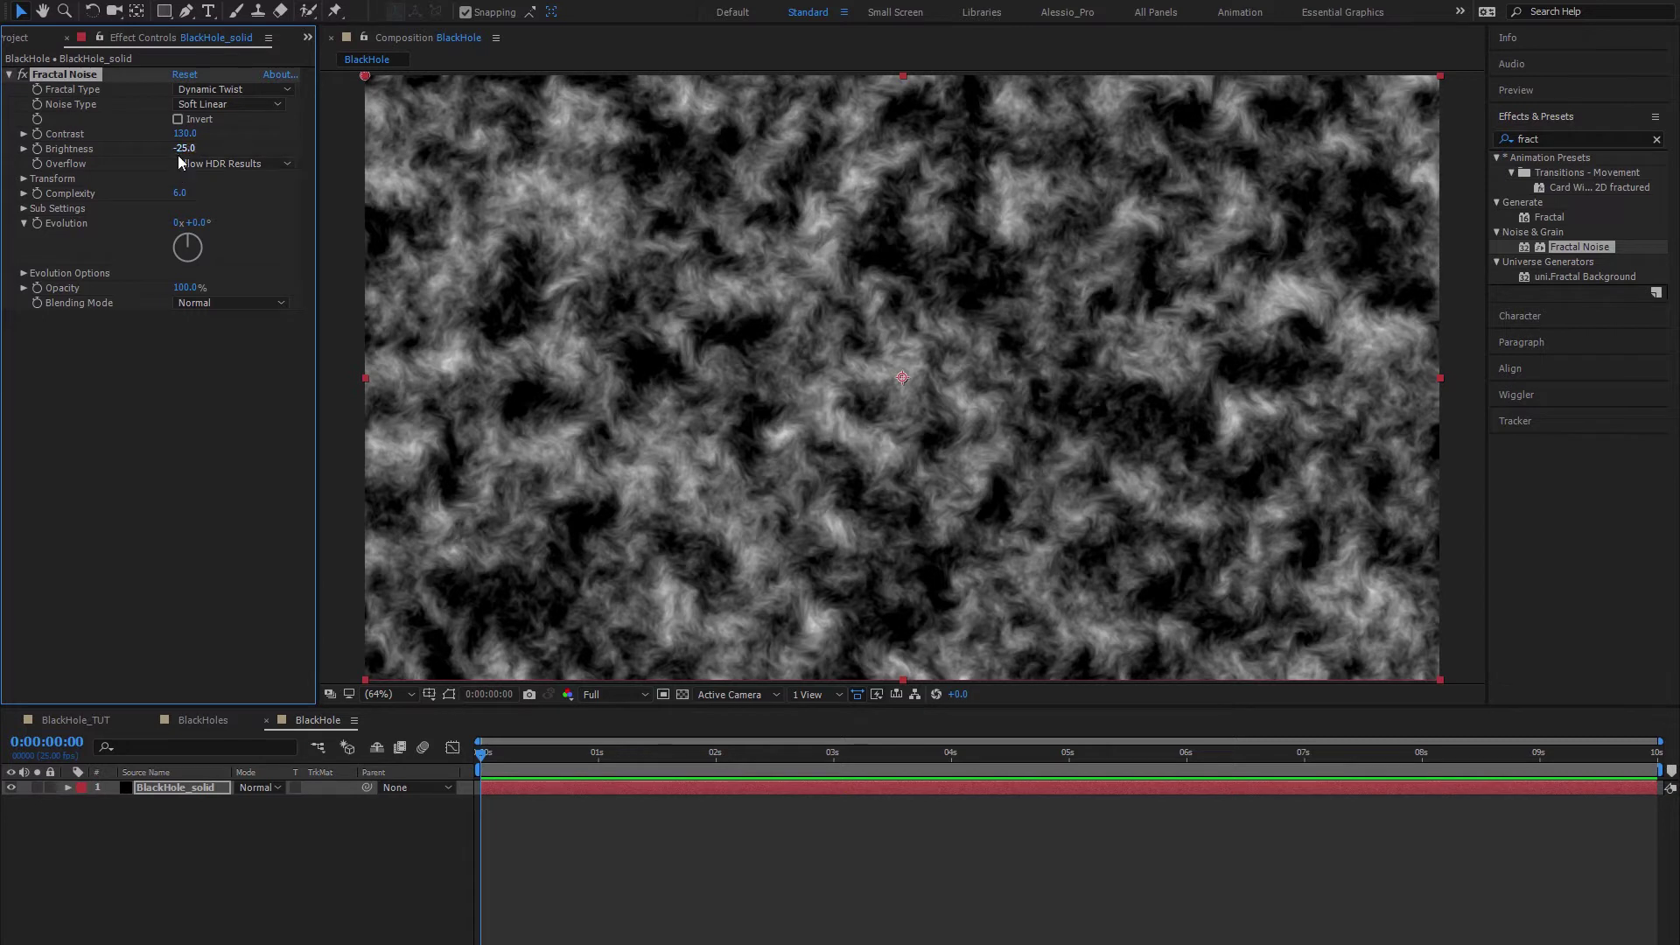
Step: Set the Fractal Noise transform scale to 120 and its complexity to 11
{"action": "left_click", "coordinate": [24, 178]}
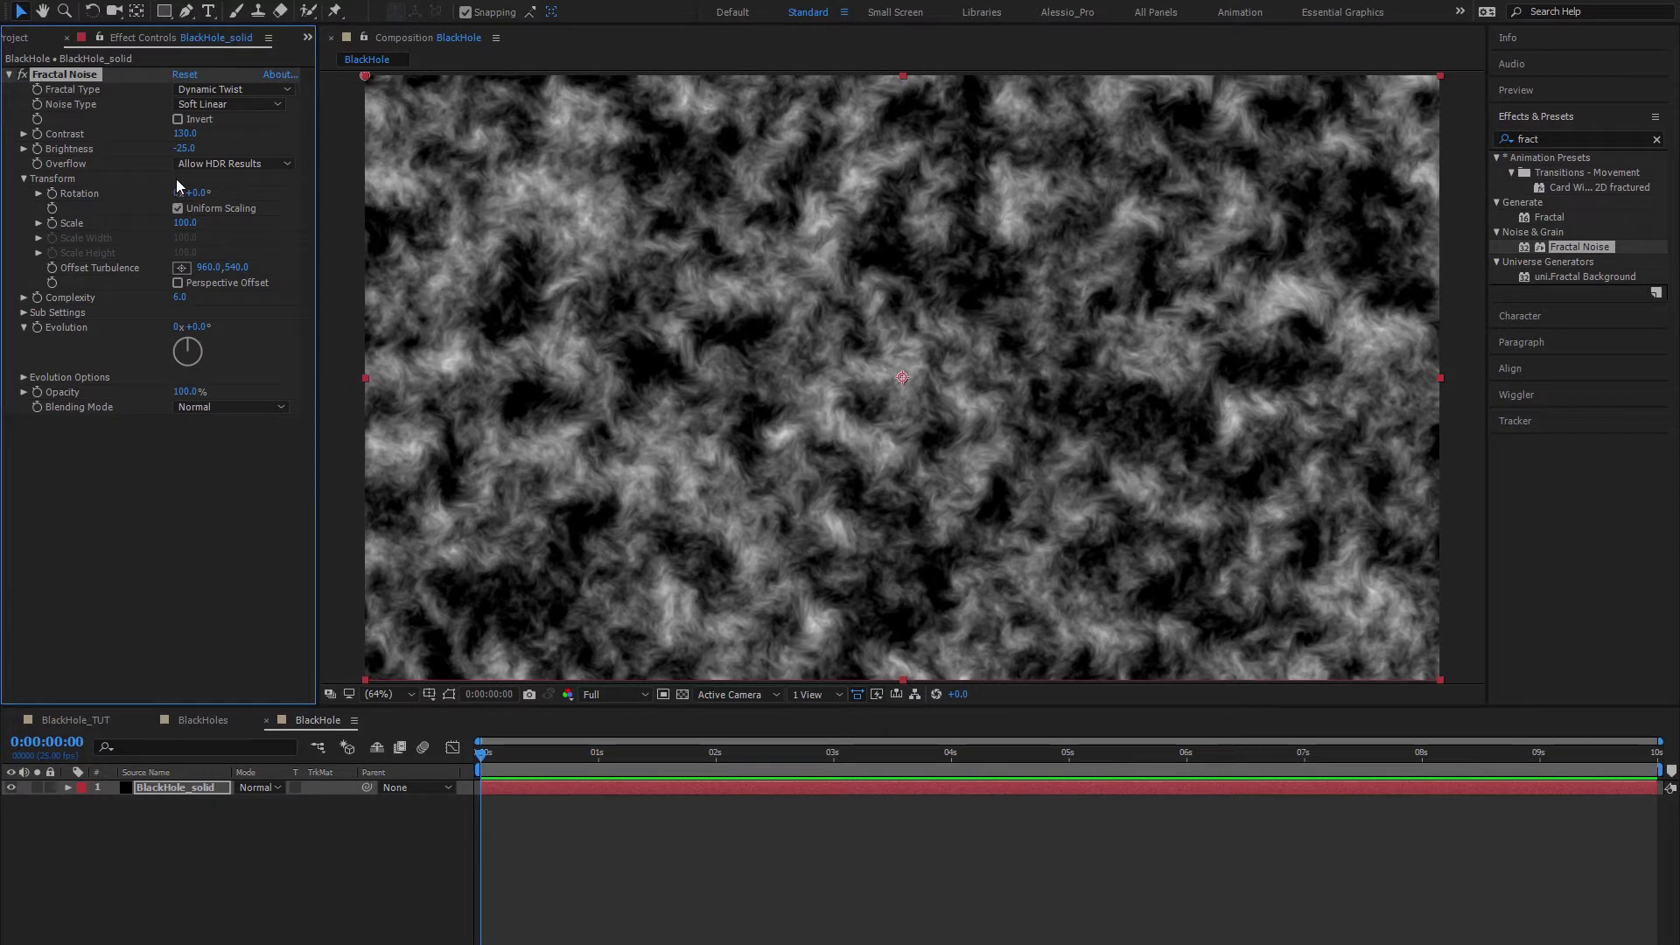
{"action": "left_click", "coordinate": [38, 223]}
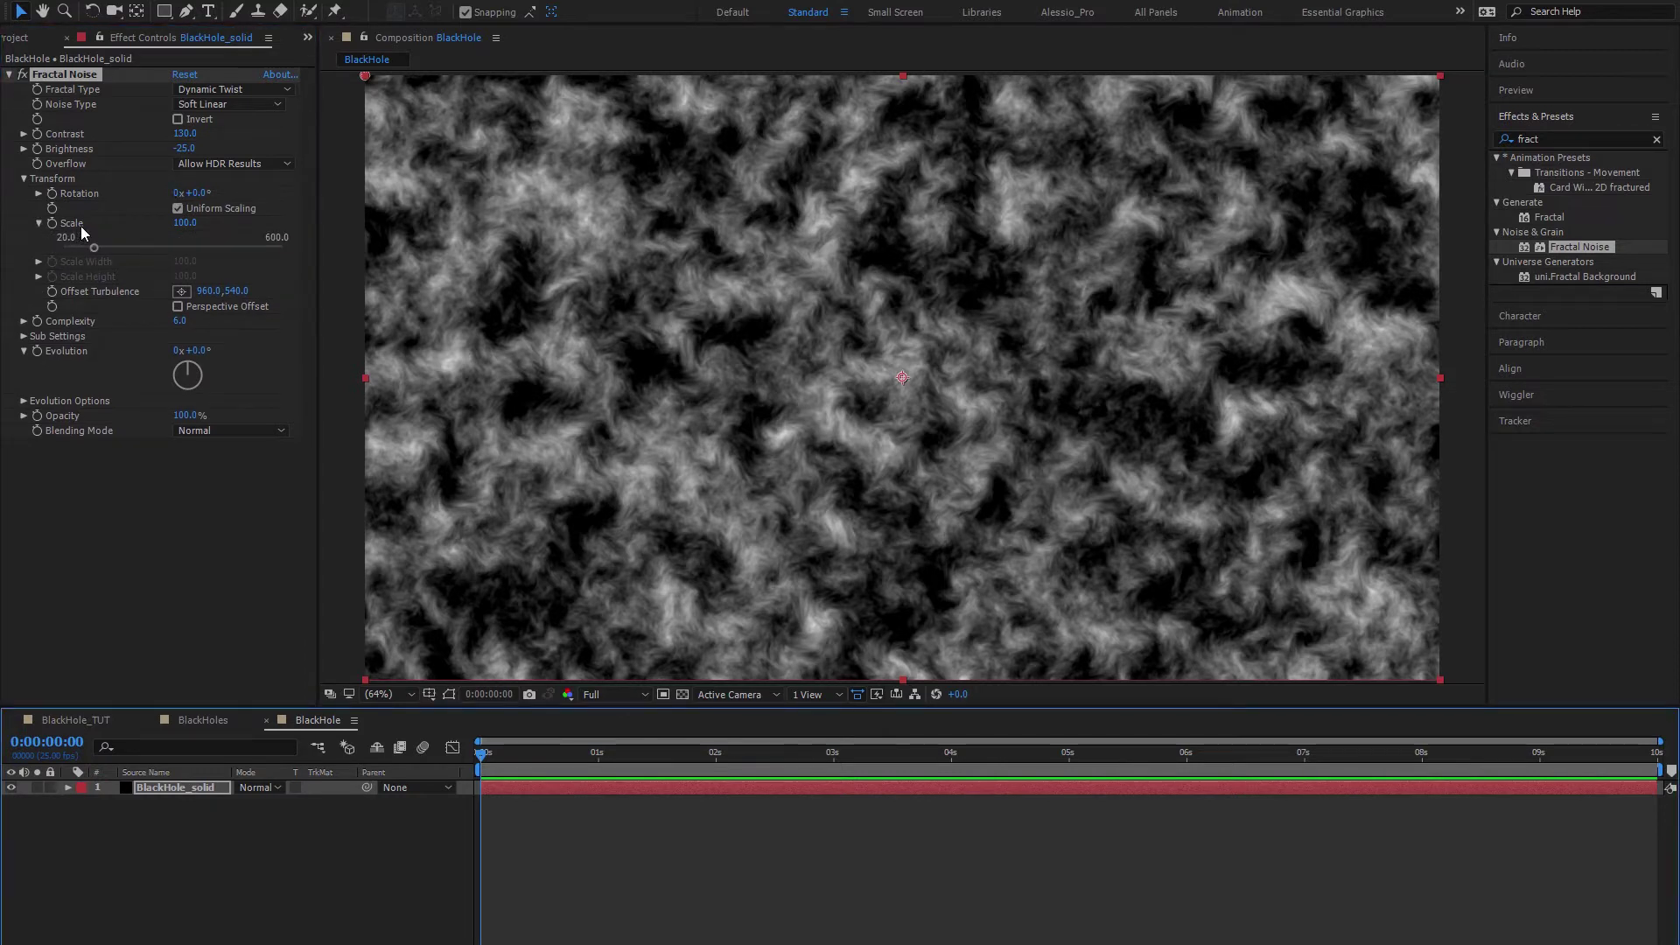
{"action": "left_click", "coordinate": [184, 224]}
{"action": "type", "text": "4"}
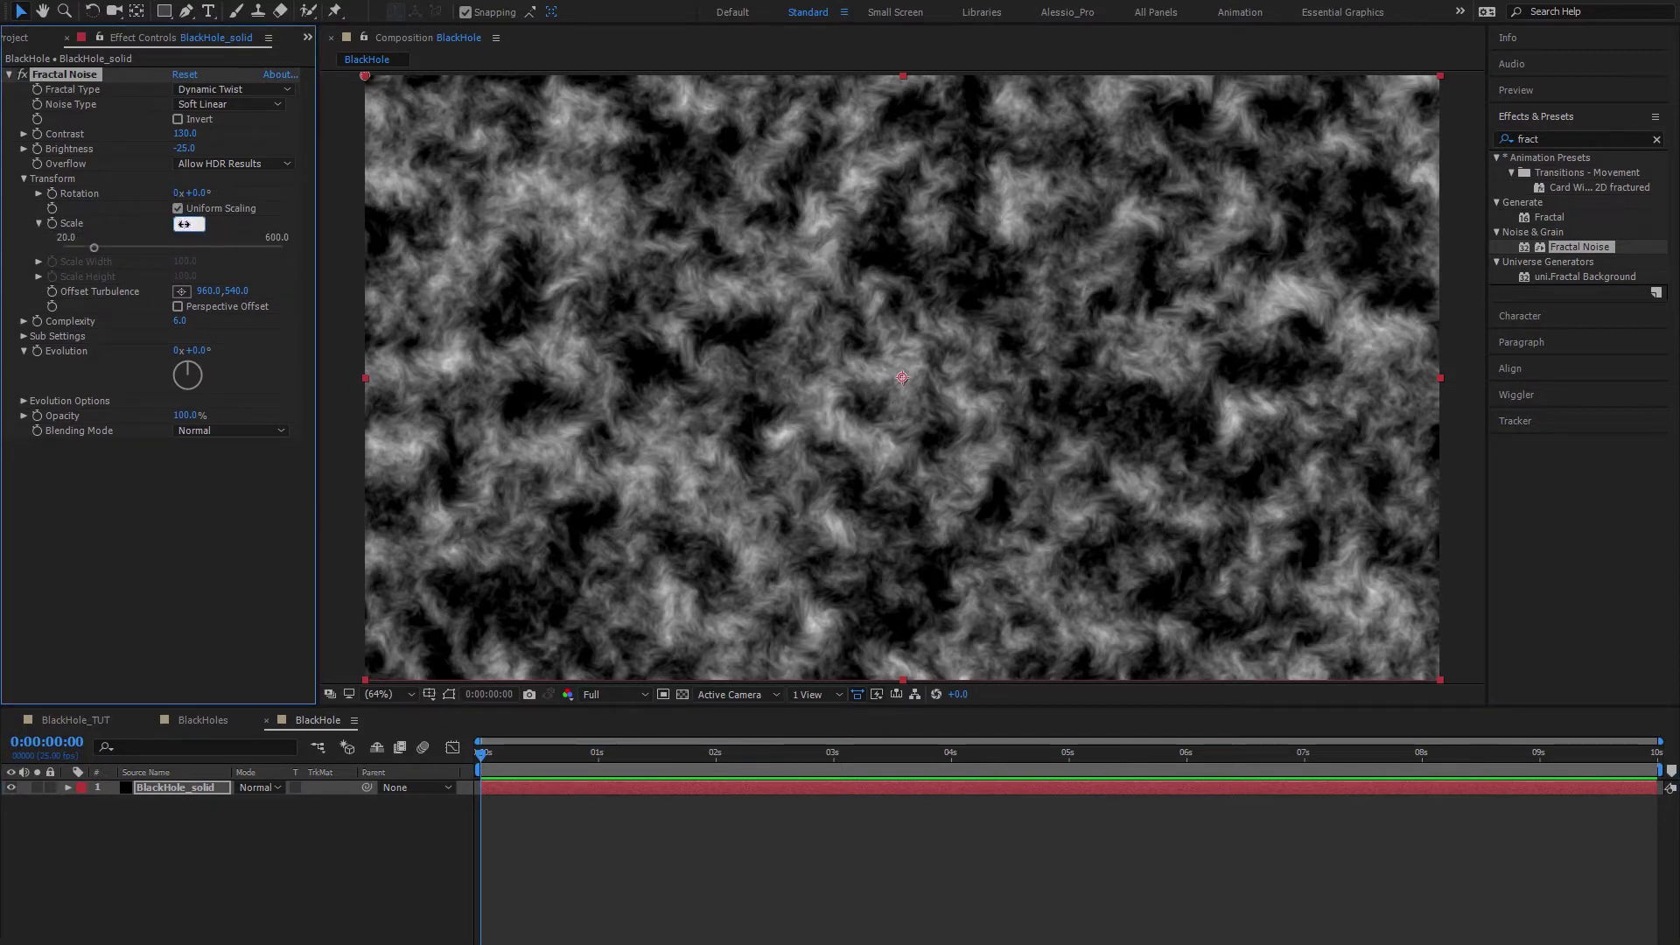
{"action": "type", "text": "20"}
{"action": "key", "text": "Return"}
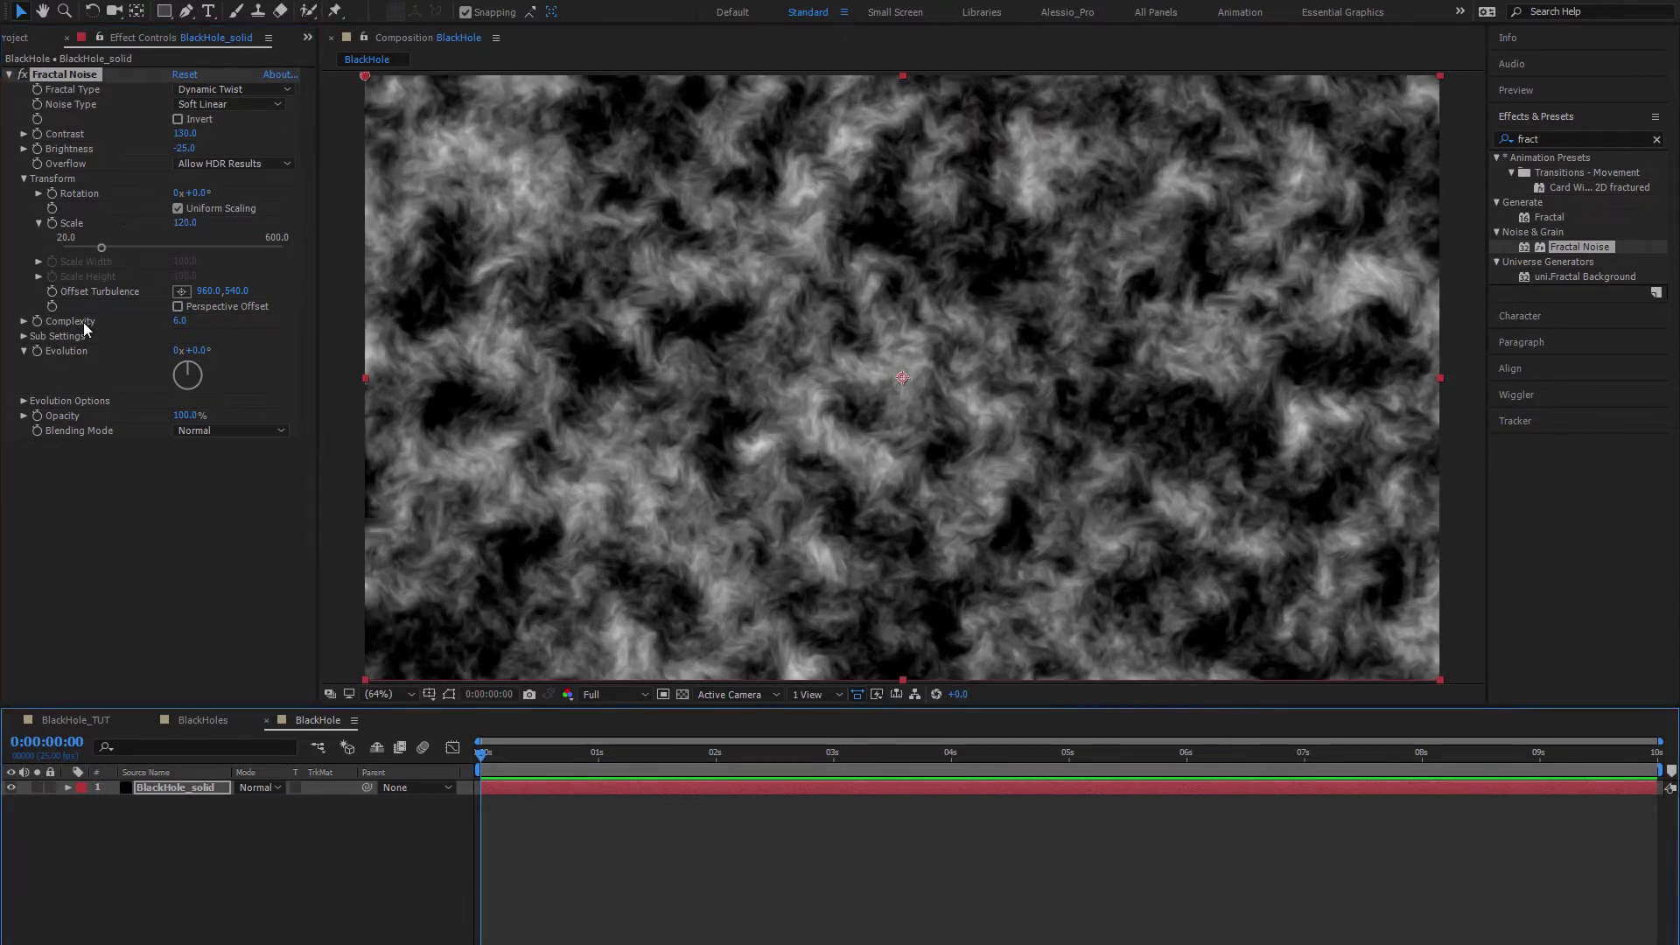
{"action": "left_click", "coordinate": [180, 321]}
{"action": "type", "text": "11"}
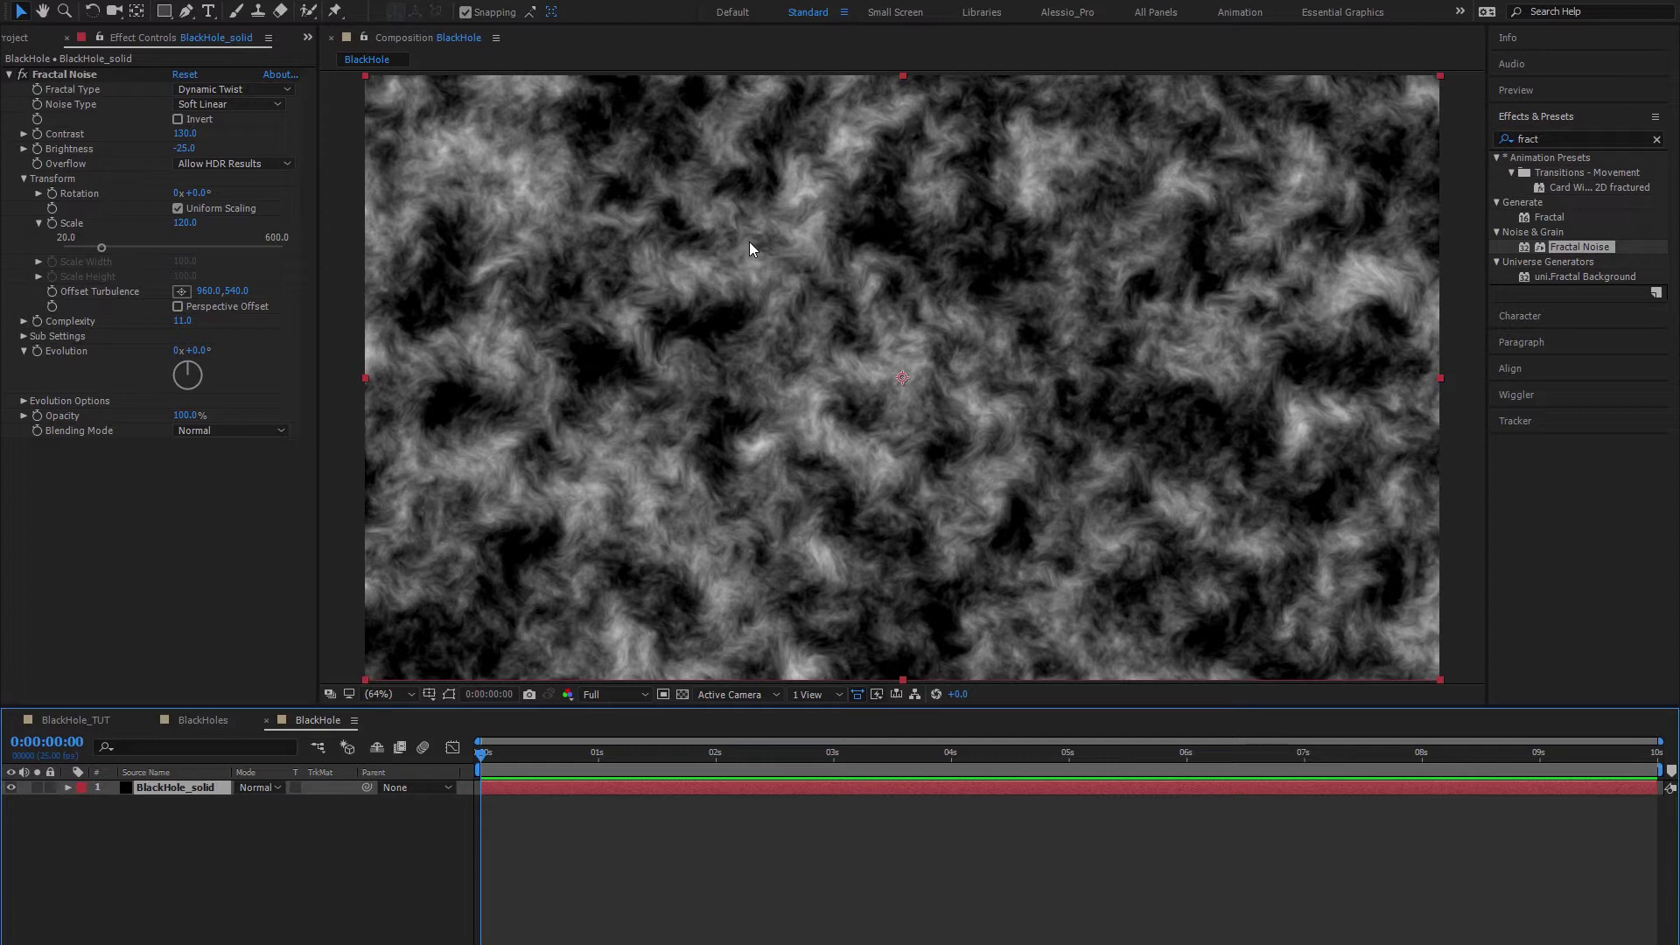
Step: Draw a circular mask centered on BlackHole_solid with the Ellipse tool, slightly smaller than the composition's height
{"action": "left_click", "coordinate": [162, 12]}
{"action": "left_click", "coordinate": [237, 49]}
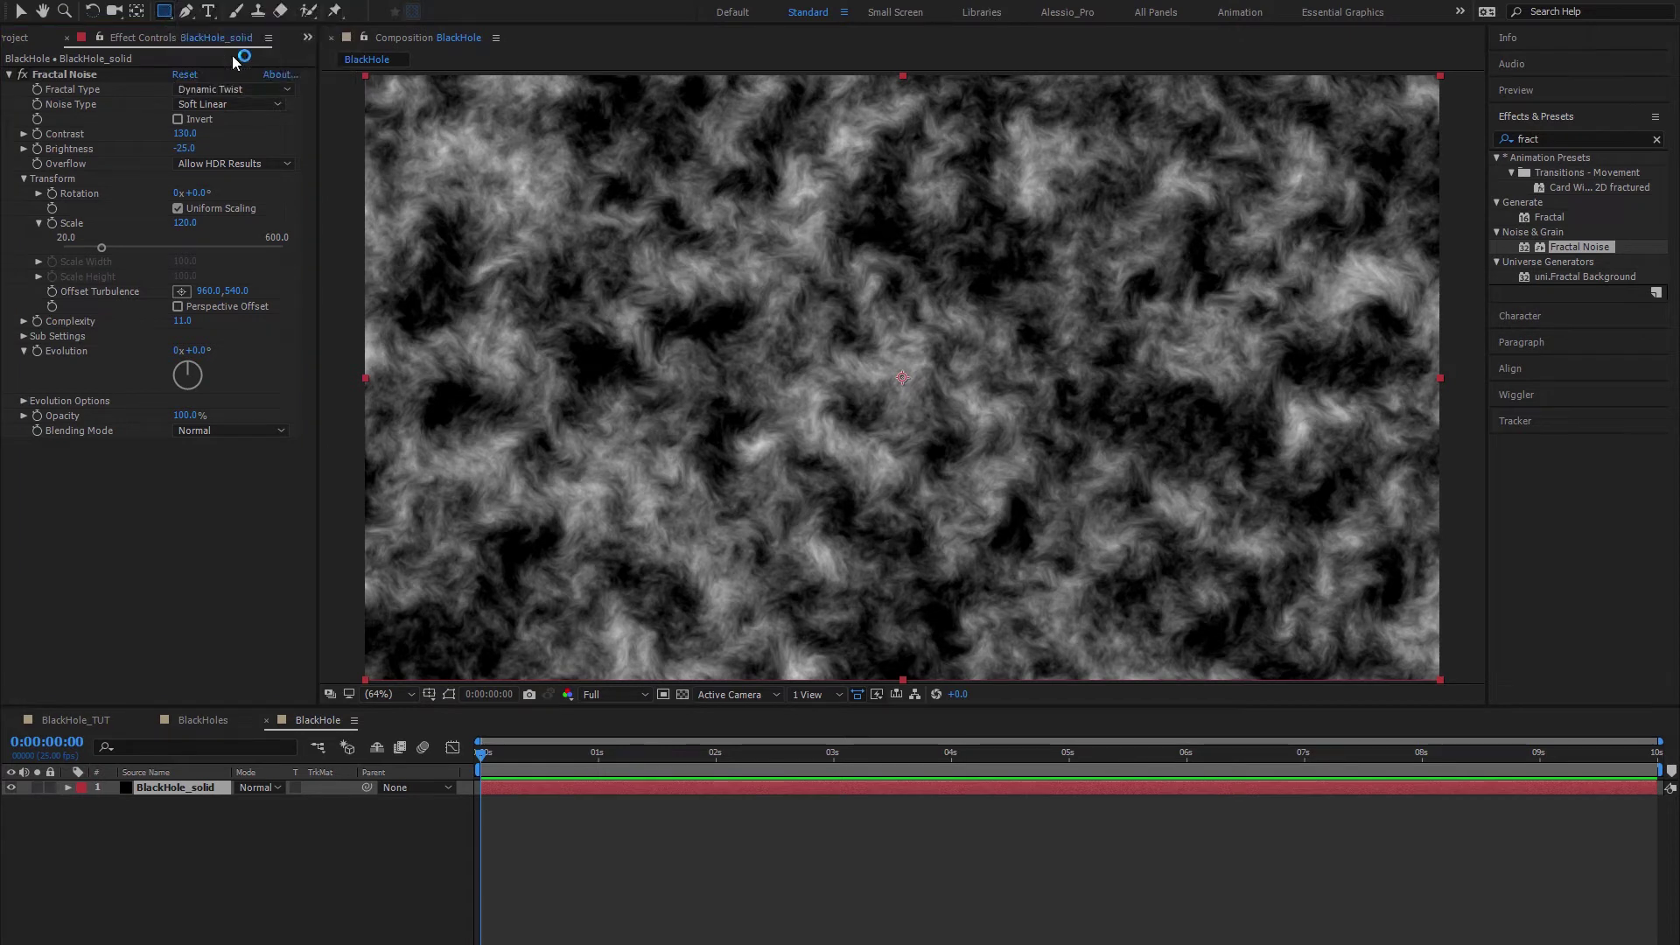
{"action": "key", "text": "comma"}
{"action": "left_click_drag", "start_coordinate": [902, 377], "coordinate": [1105, 580]}
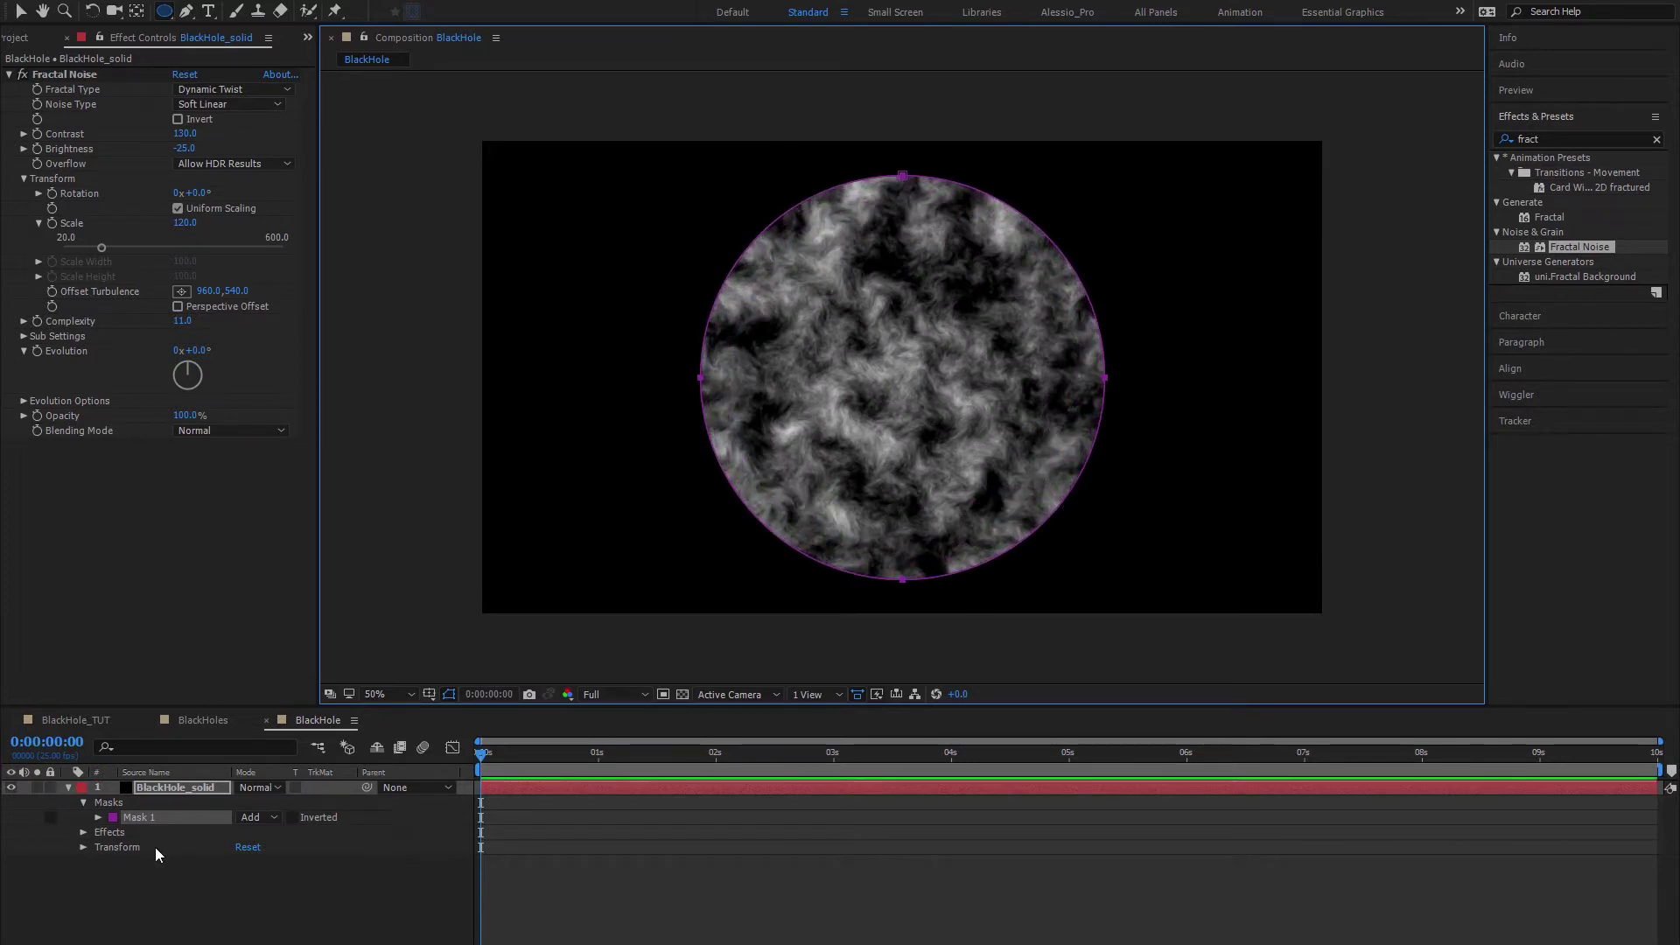
Step: Duplicate the circular mask on the BlackHole_solid layer
{"action": "left_click", "coordinate": [146, 821]}
{"action": "left_click", "coordinate": [144, 819]}
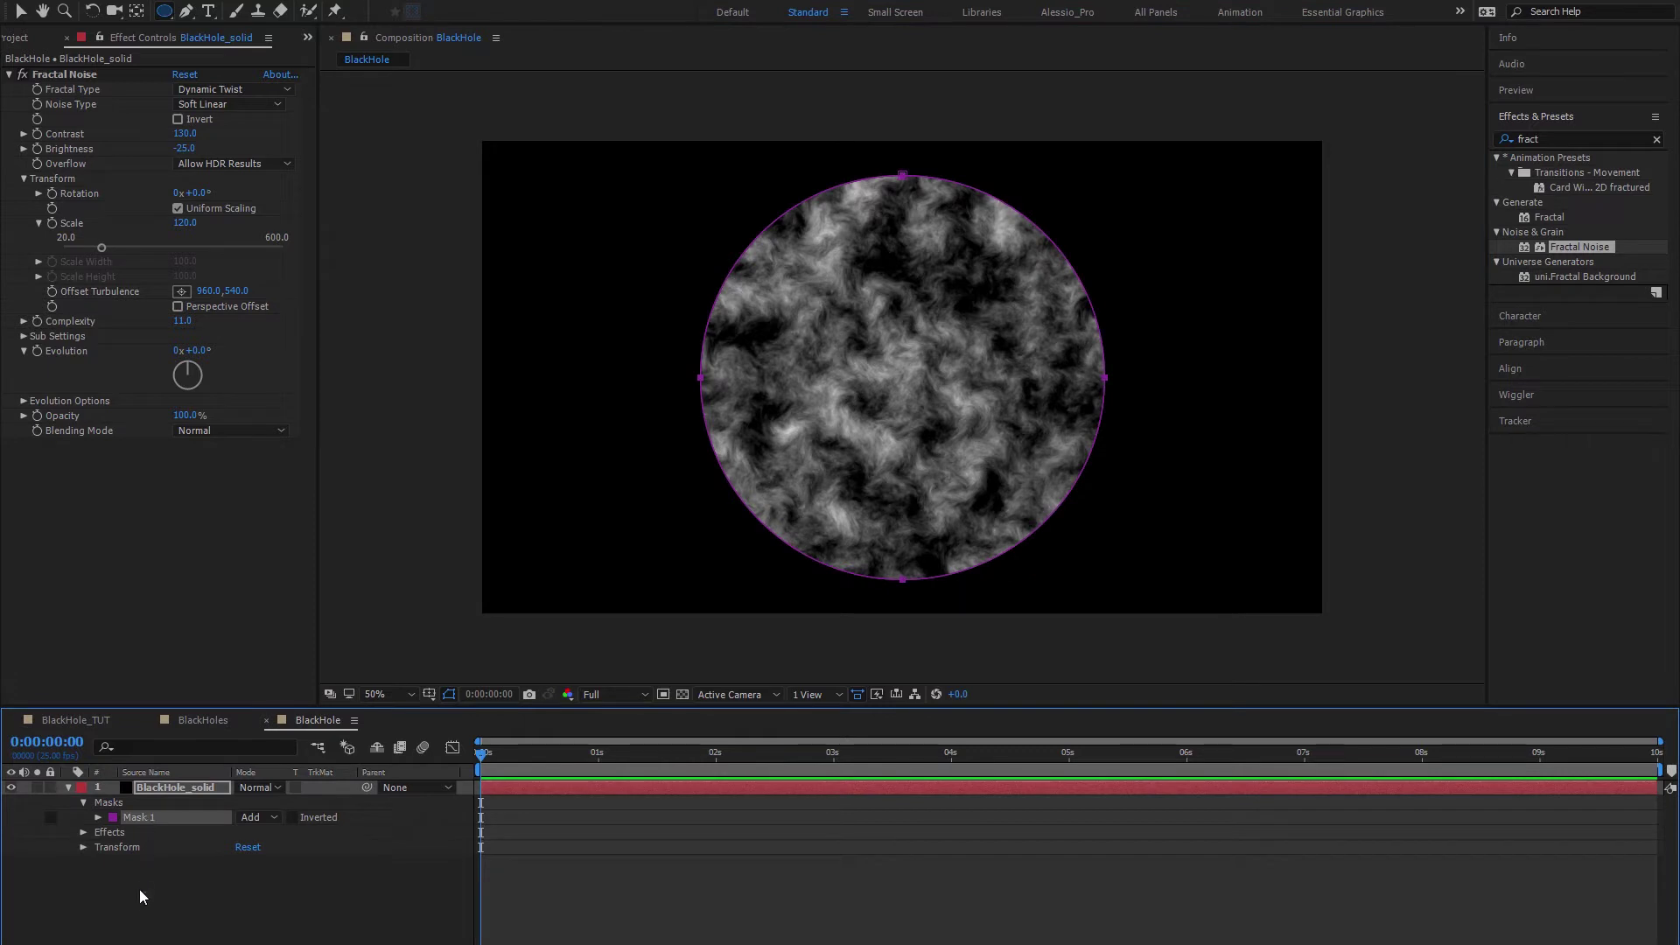
{"action": "key", "text": "ctrl+d"}
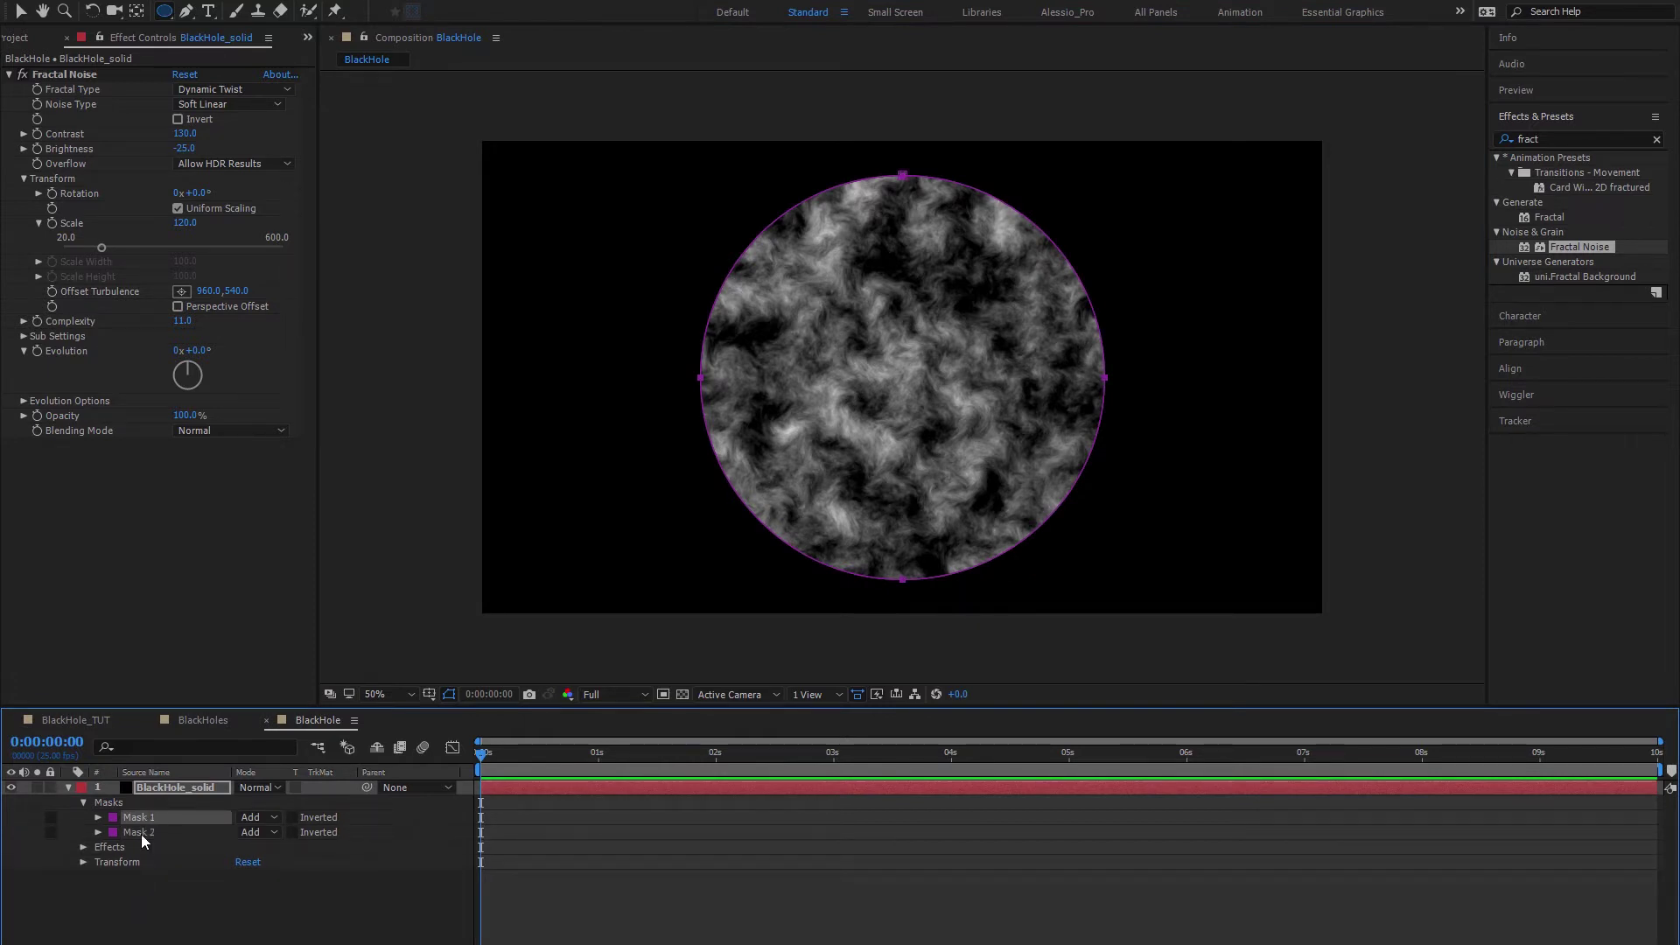
Step: Change the Mask 2 outline color to red and the Mask 1 outline color to yellow
{"action": "left_click", "coordinate": [113, 832]}
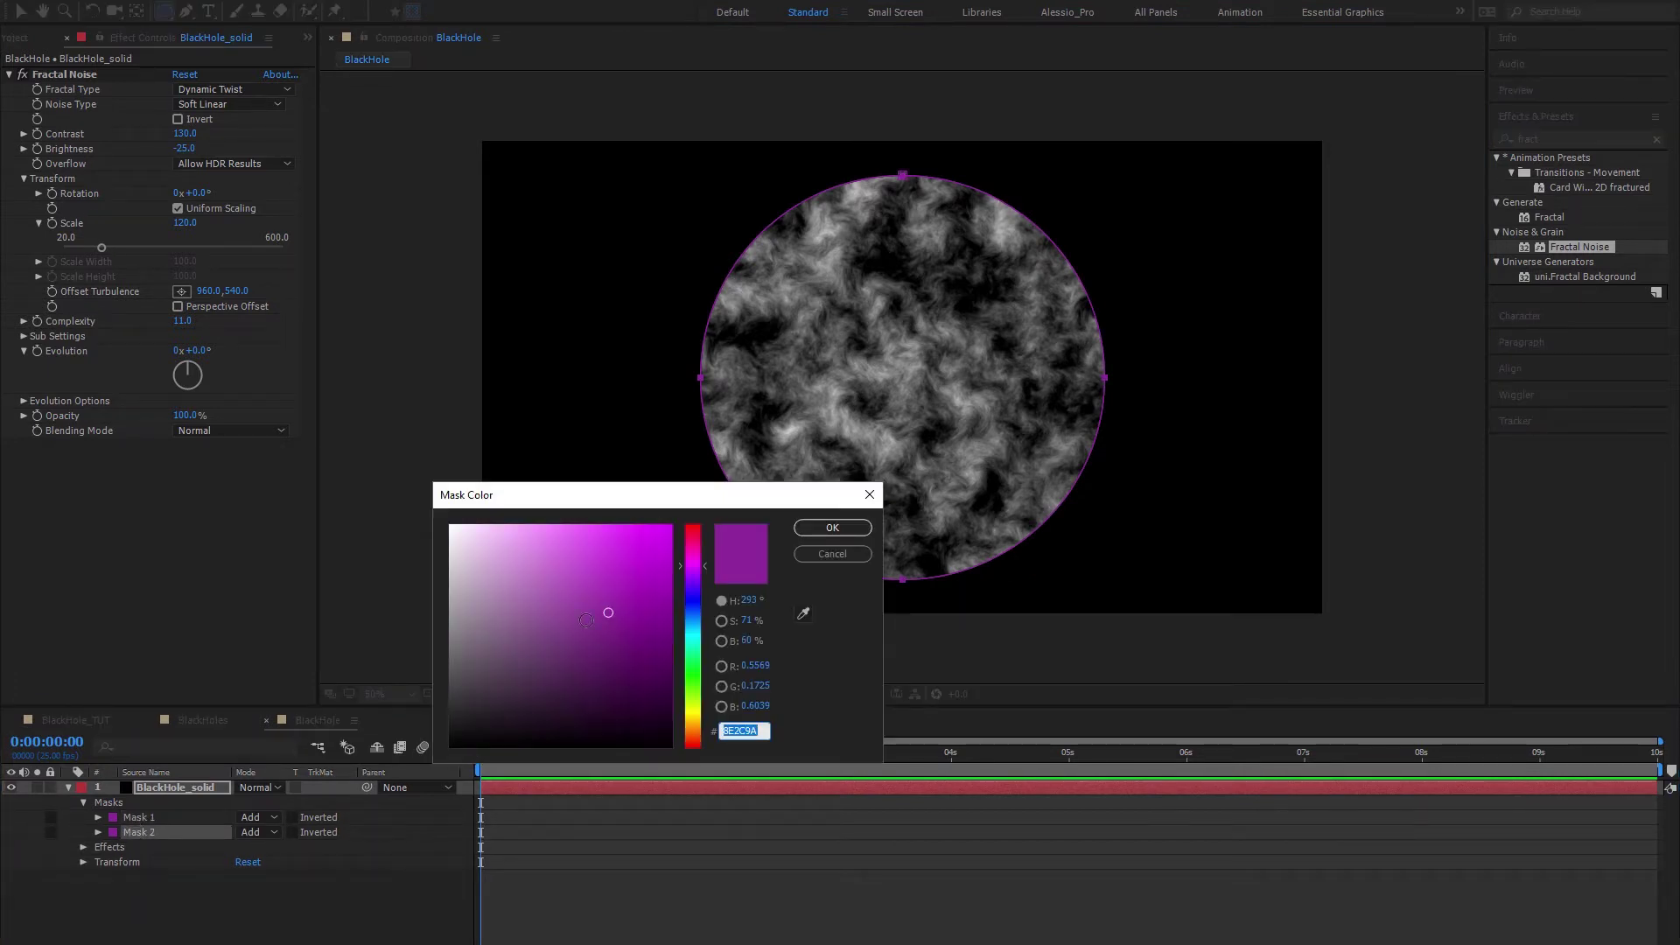
{"action": "type", "text": "FF0000"}
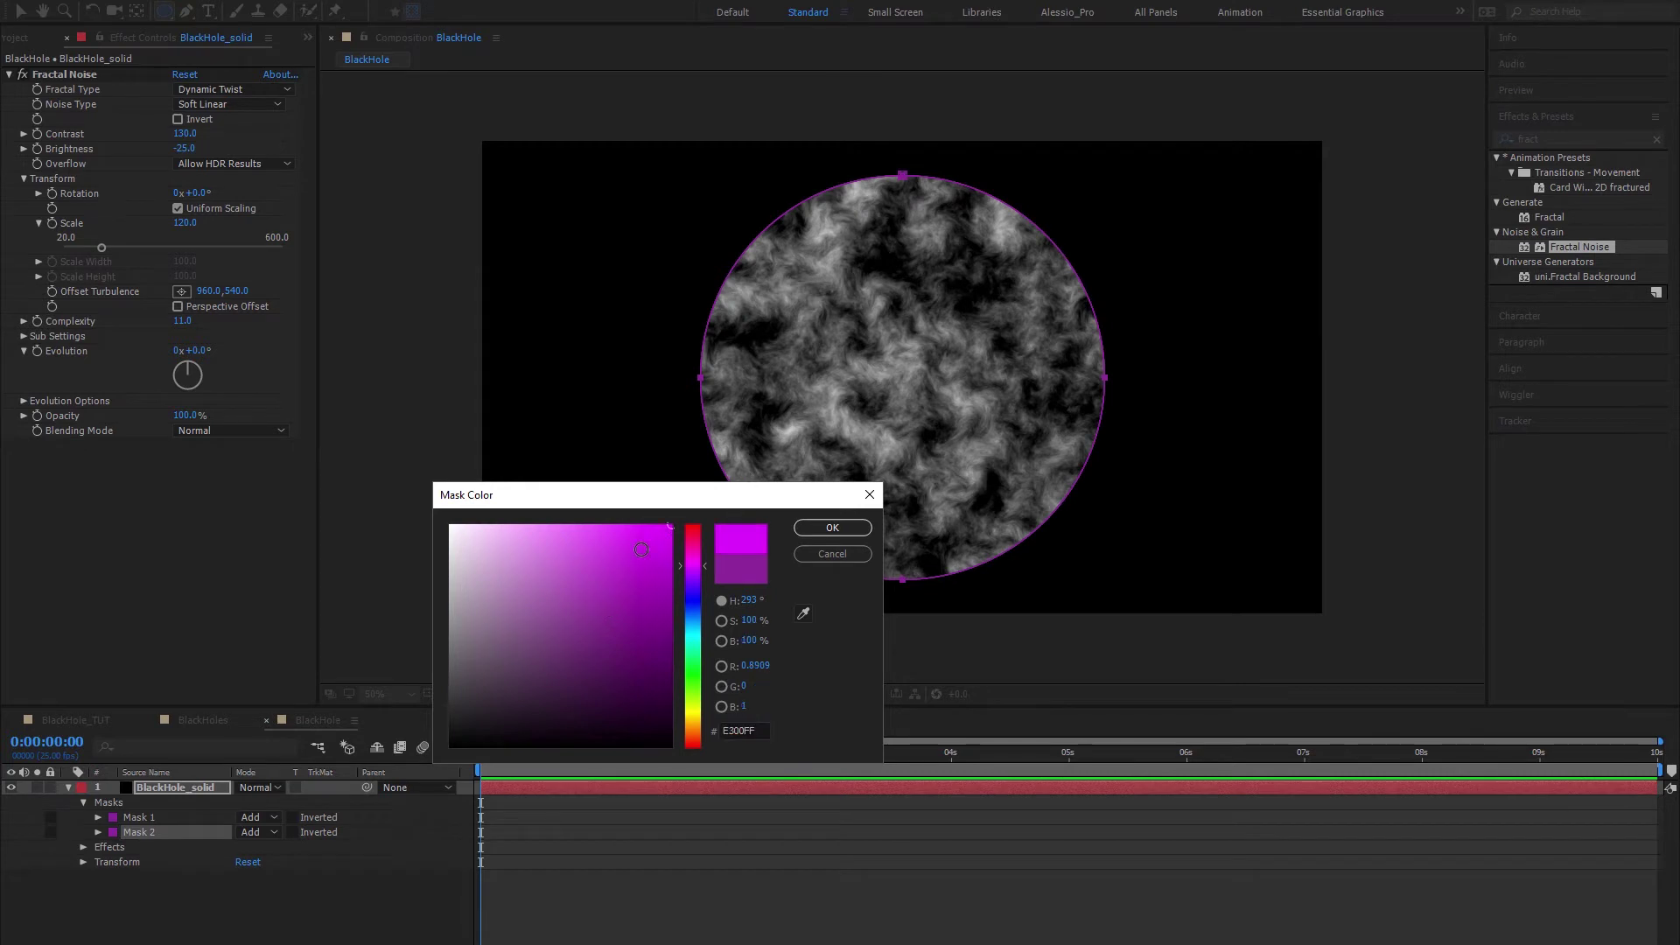
{"action": "left_click", "coordinate": [832, 527]}
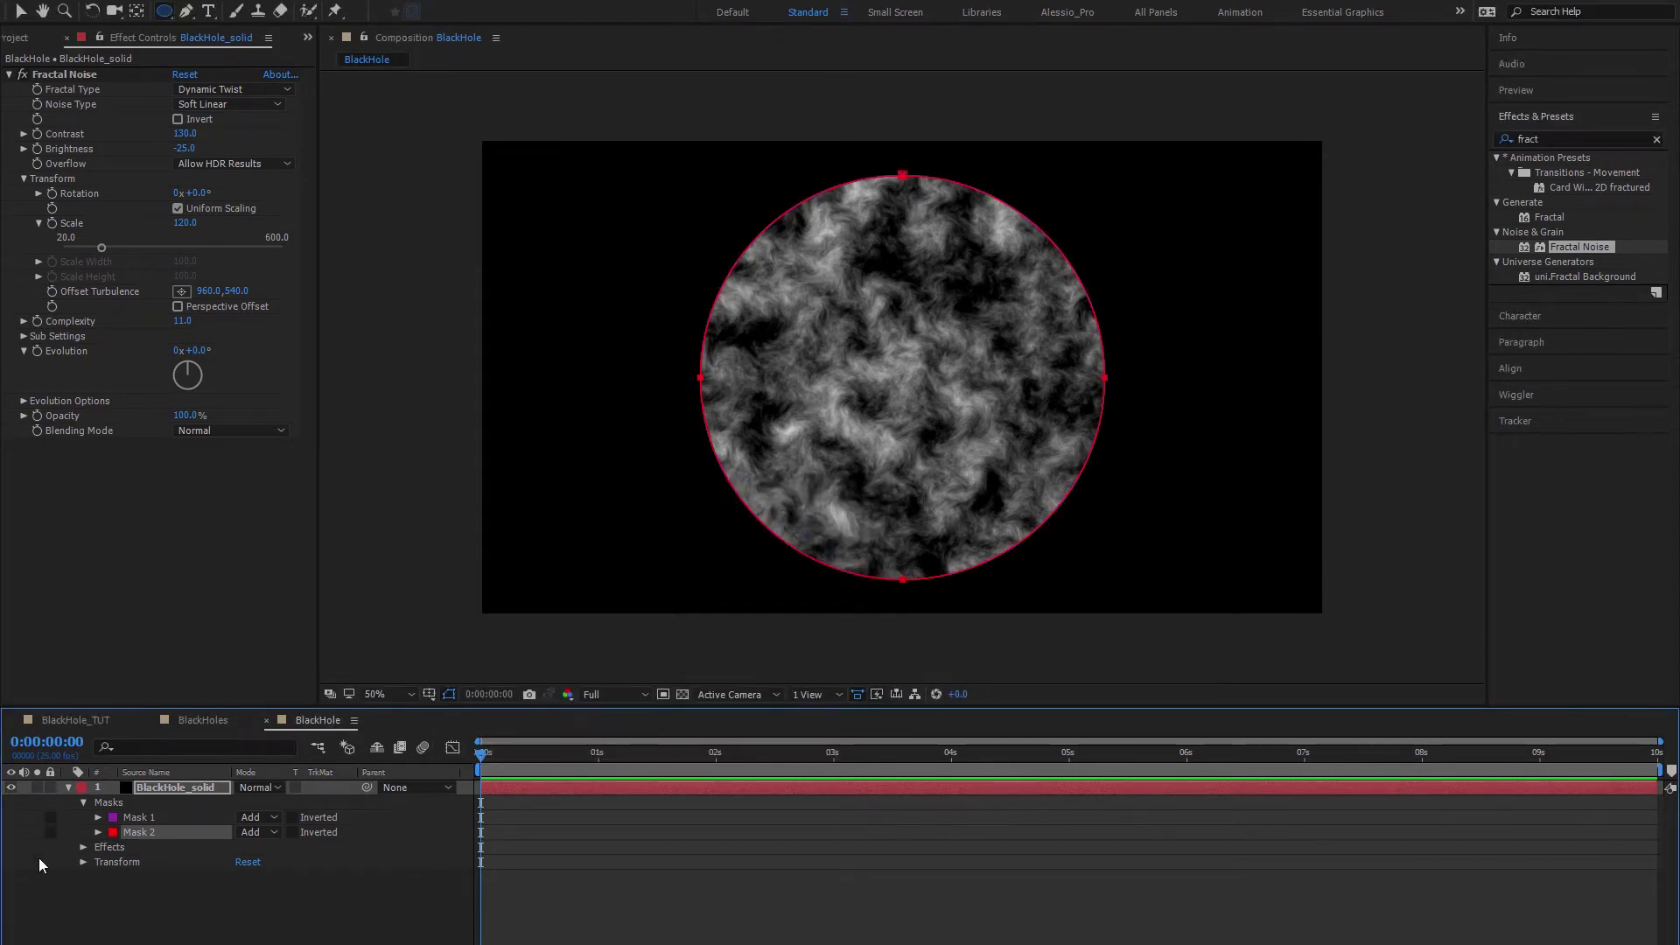
{"action": "left_click", "coordinate": [113, 817]}
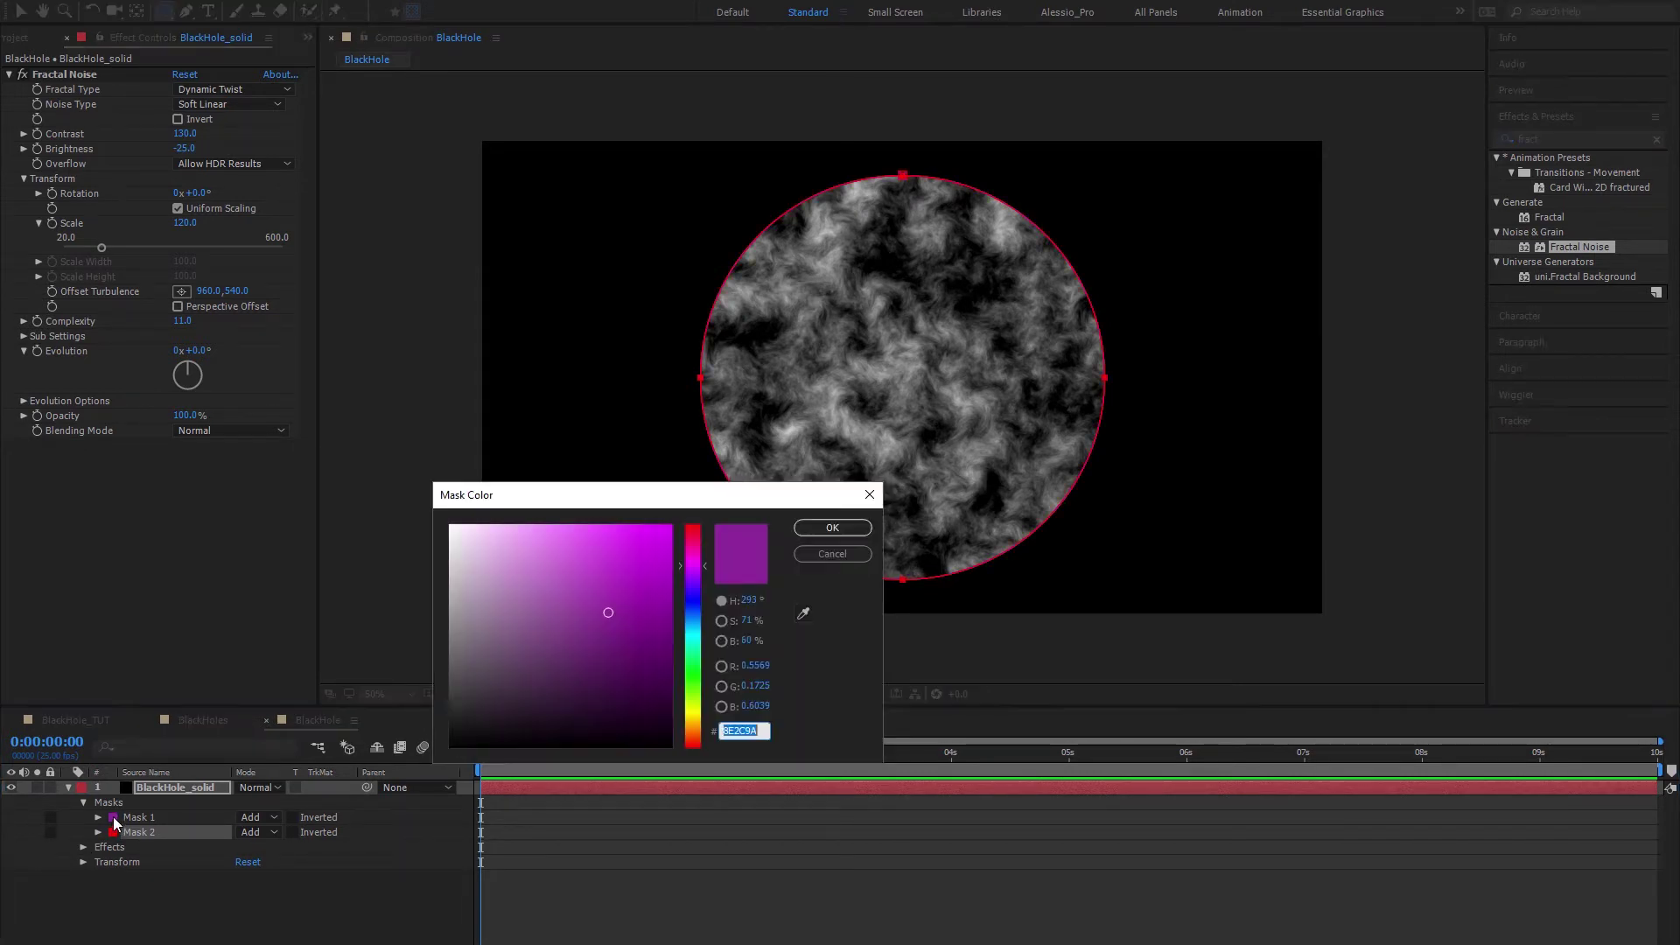
{"action": "left_click", "coordinate": [692, 713]}
{"action": "left_click", "coordinate": [832, 528]}
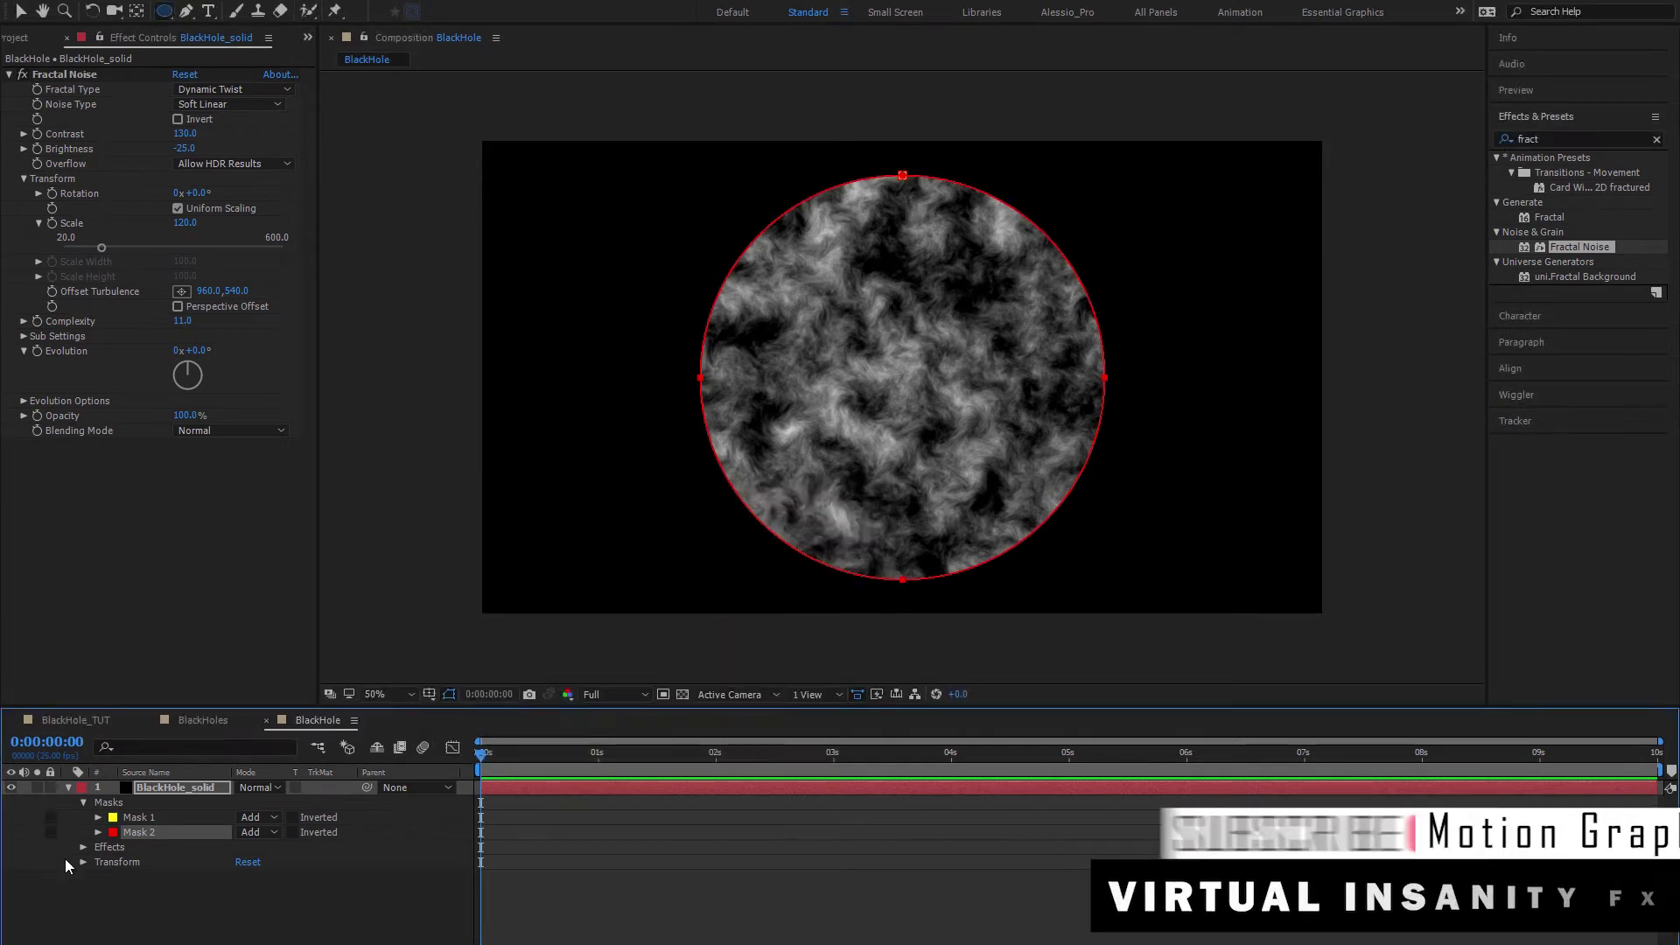
Step: Scale Mask 2 down around its center to a little over a third of the outer circle's diameter
{"action": "left_click", "coordinate": [147, 832]}
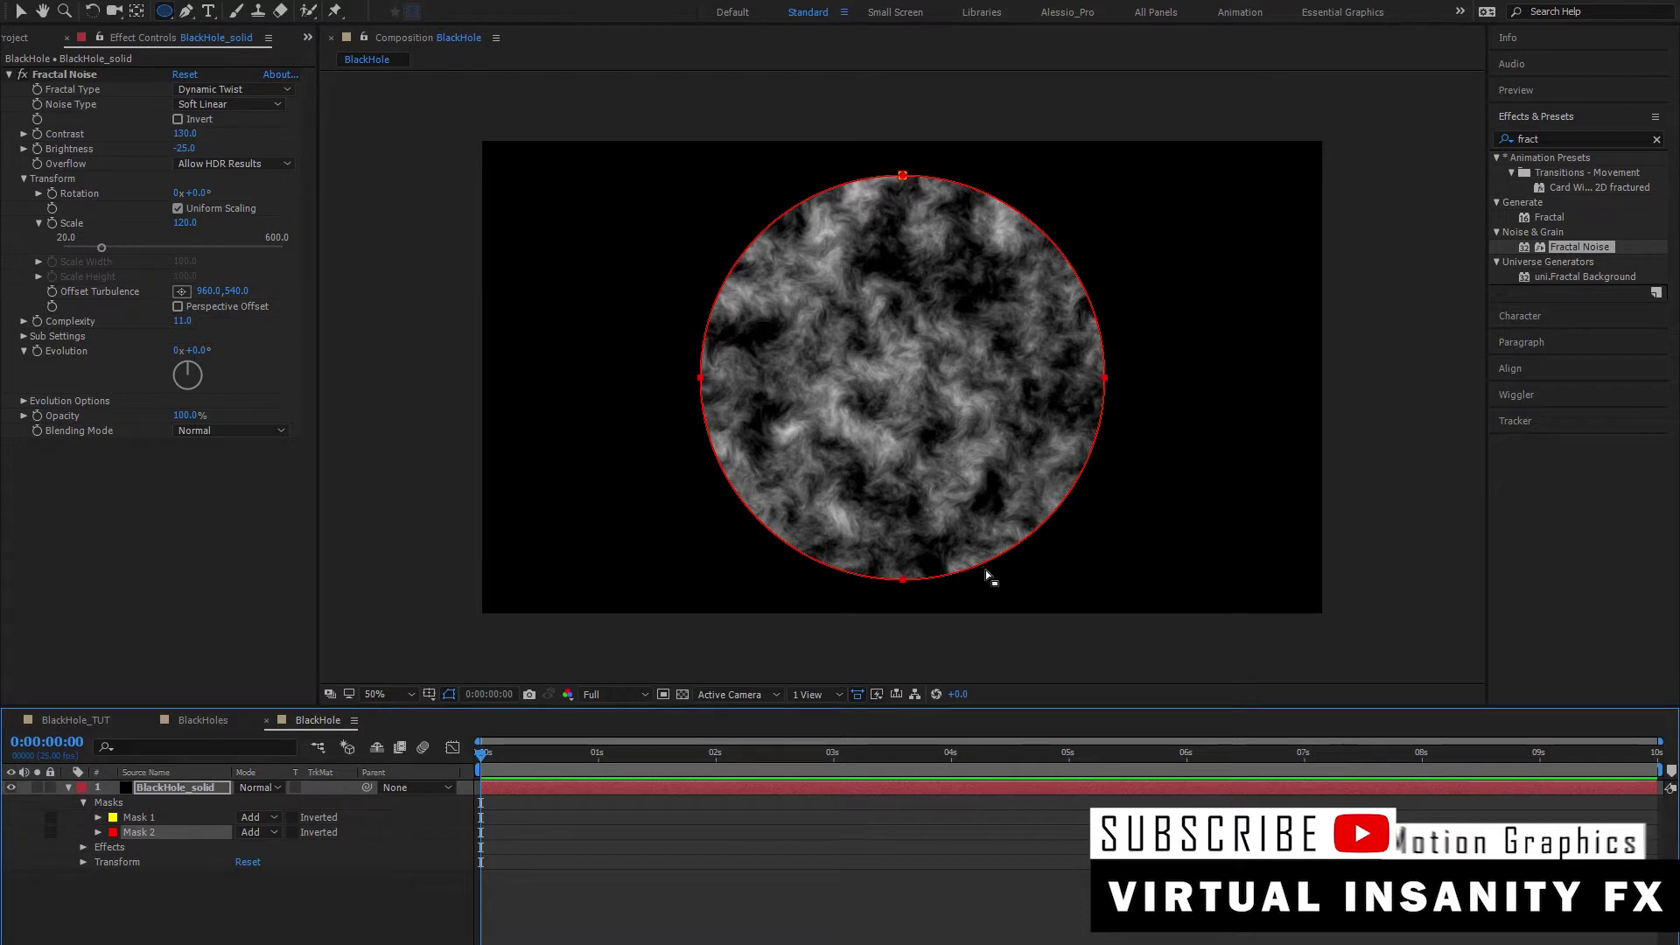
{"action": "key", "text": "v"}
{"action": "key", "text": "ctrl+t"}
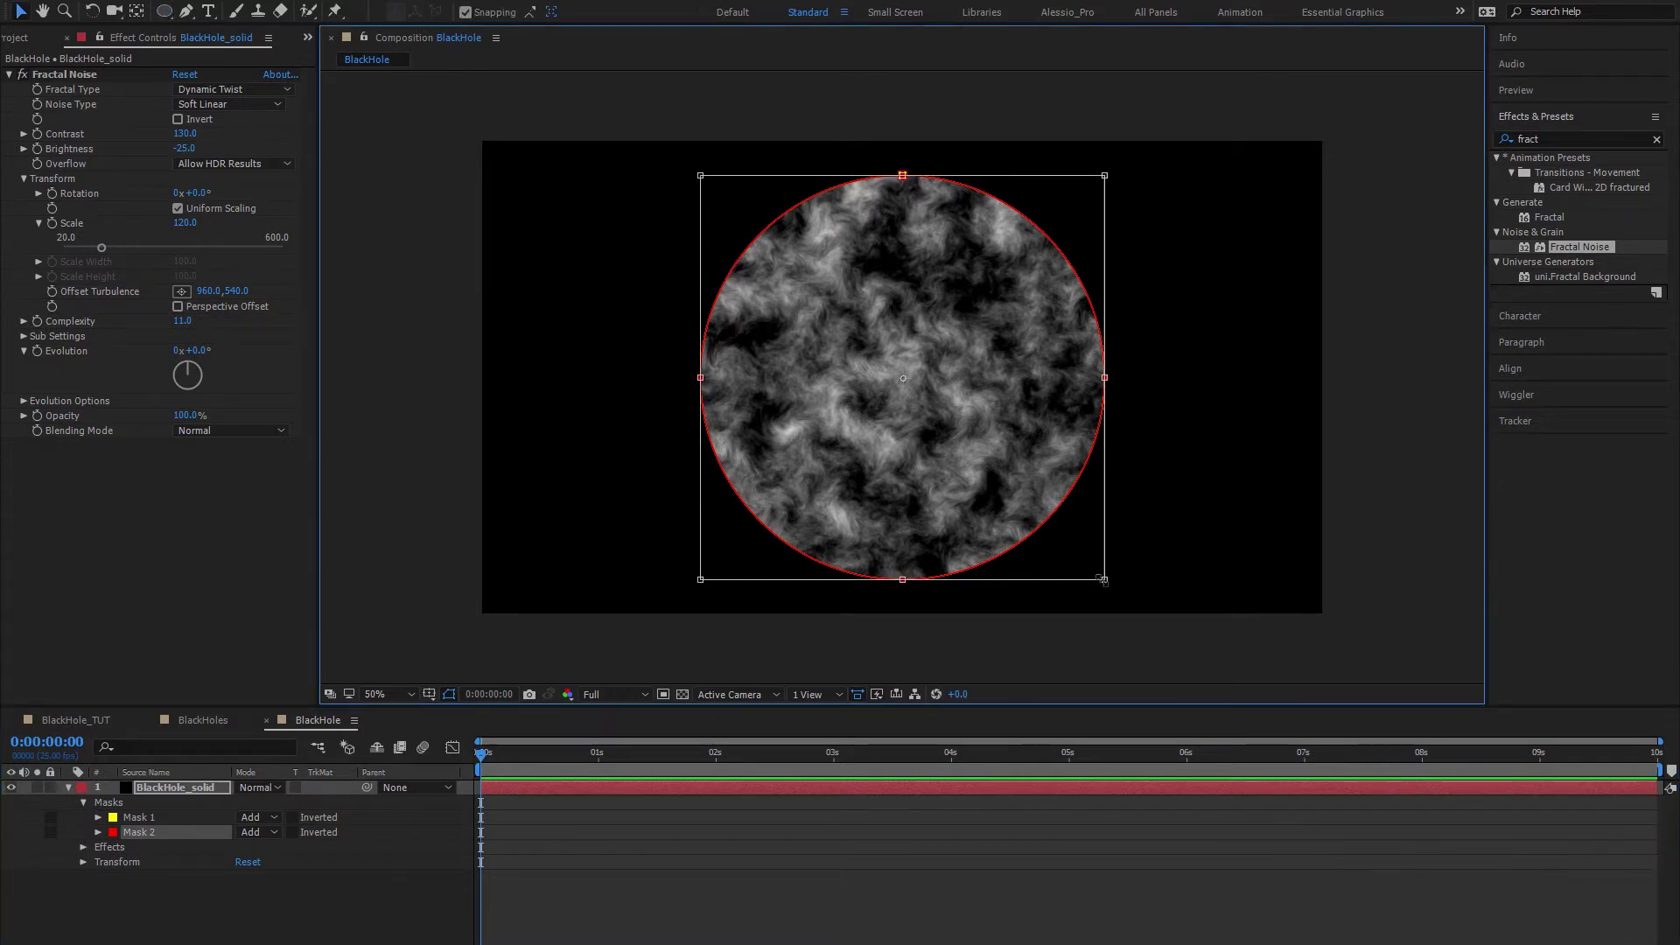
{"action": "left_click_drag", "start_coordinate": [1103, 579], "coordinate": [977, 470]}
{"action": "key", "text": "Return"}
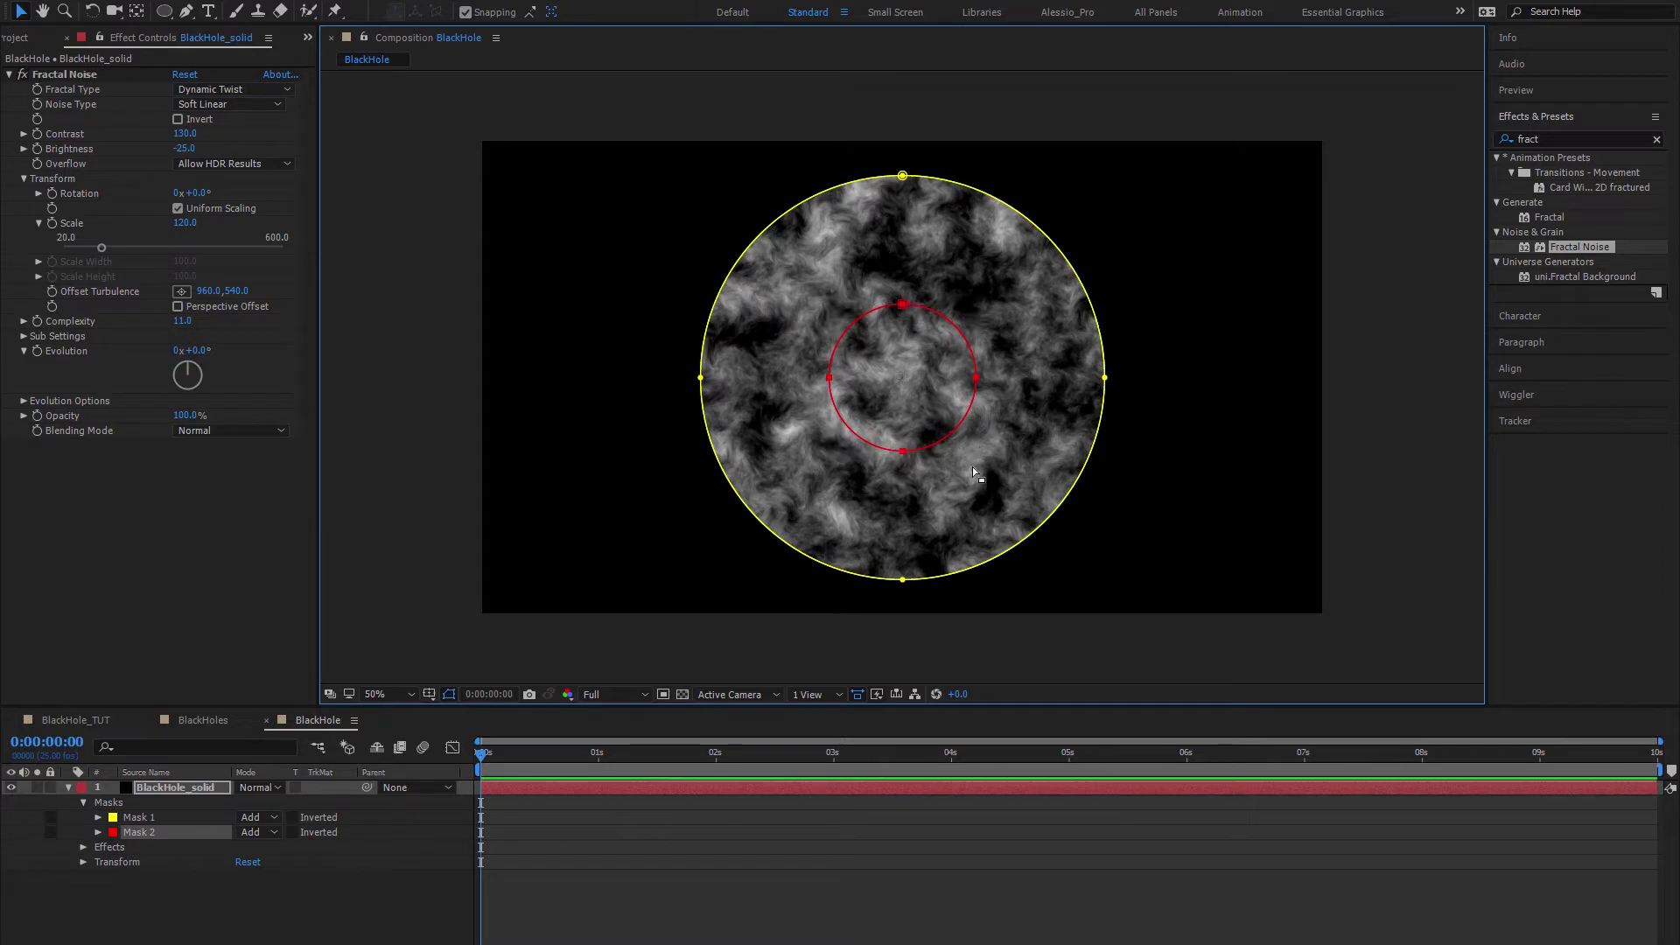
Step: Set the Mask 2 mode to Subtract to cut a hole in the center of the noise disc
{"action": "left_click", "coordinate": [127, 897]}
{"action": "left_click", "coordinate": [171, 832]}
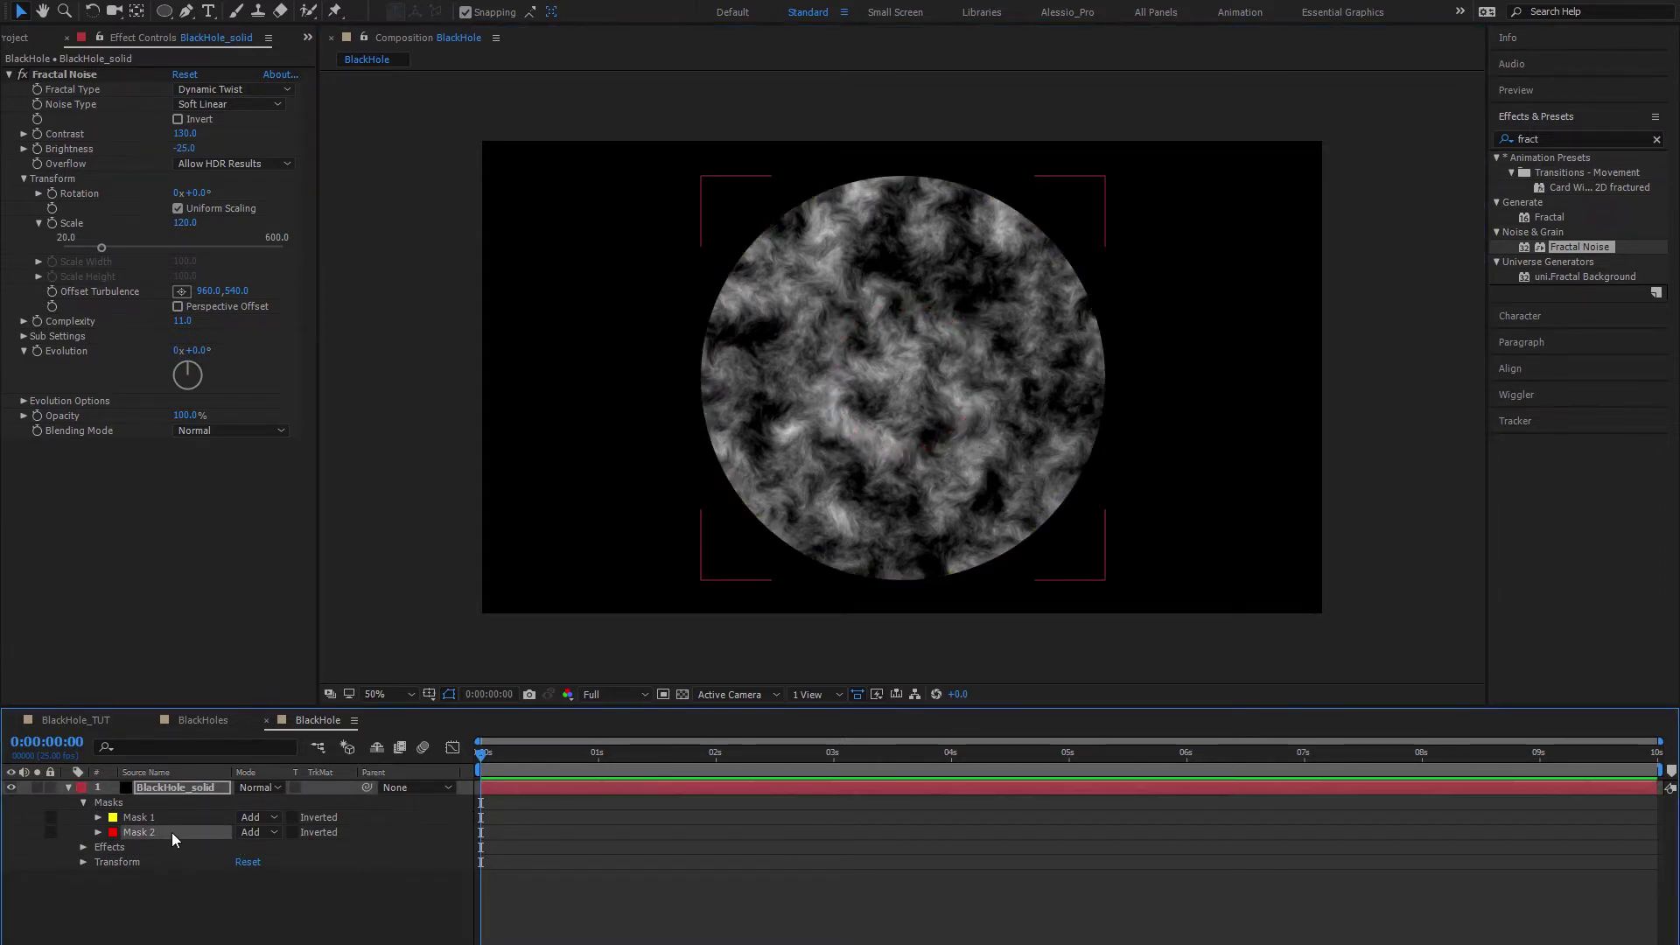
{"action": "left_click", "coordinate": [261, 828]}
{"action": "left_click", "coordinate": [274, 894]}
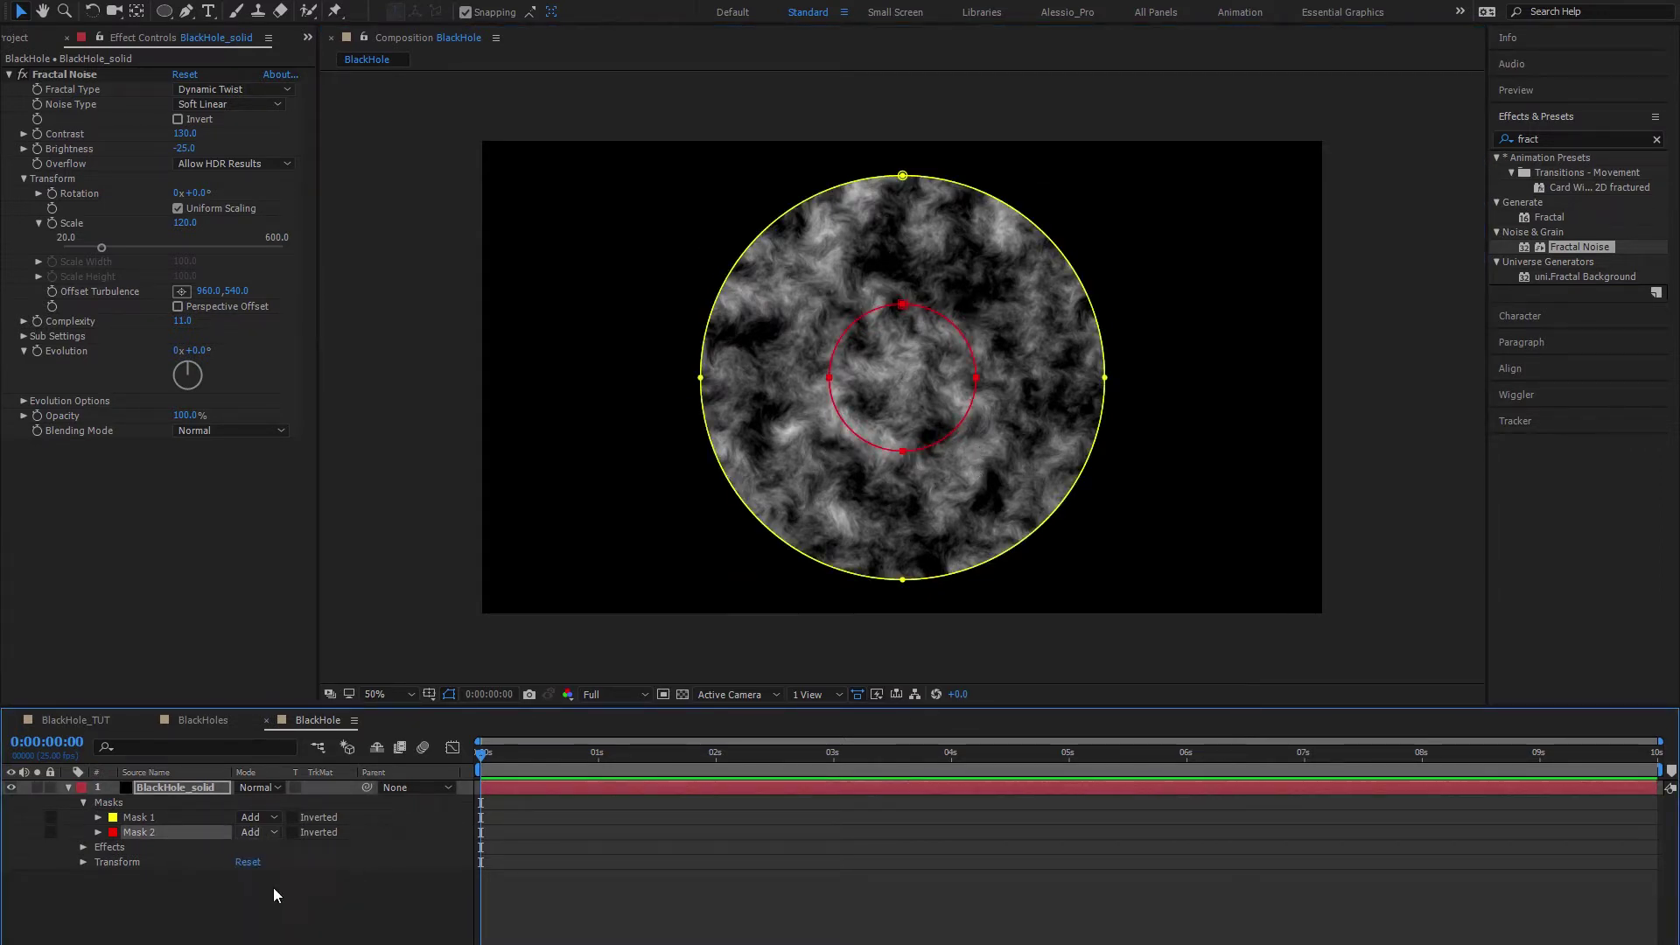
Step: Feather the edges of both masks, with Mask 1 at 95 pixels and Mask 2 at 120 pixels
{"action": "left_click", "coordinate": [144, 816]}
{"action": "left_click", "coordinate": [154, 826], "text": "shift"}
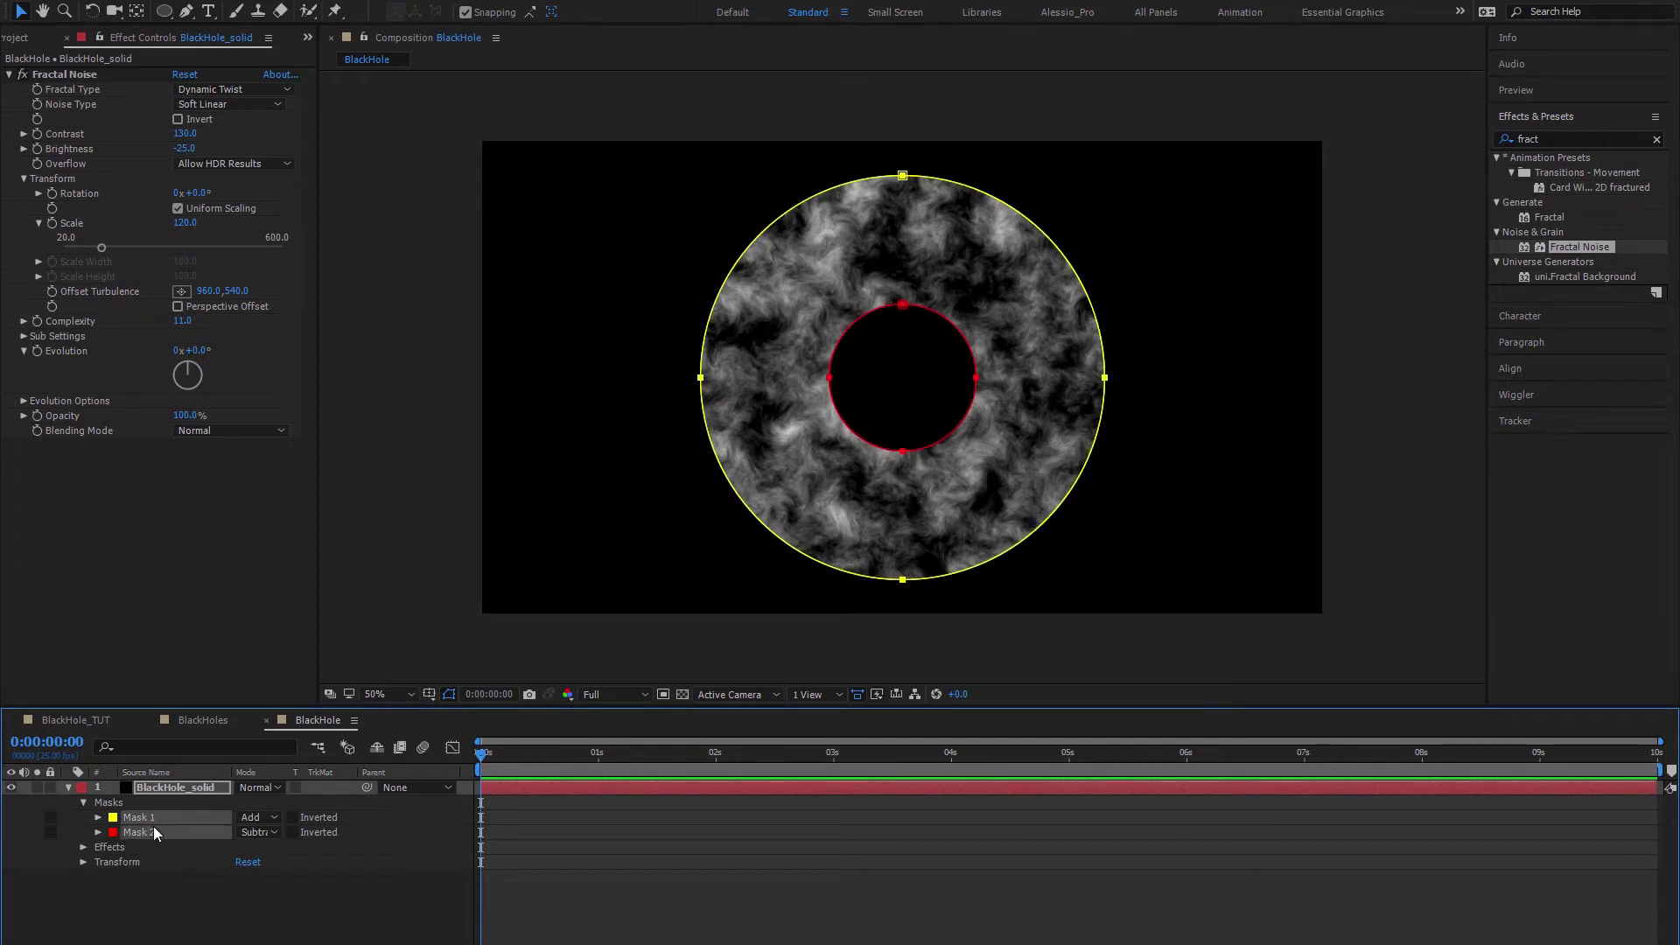
{"action": "key", "text": "m"}
{"action": "key", "text": "m"}
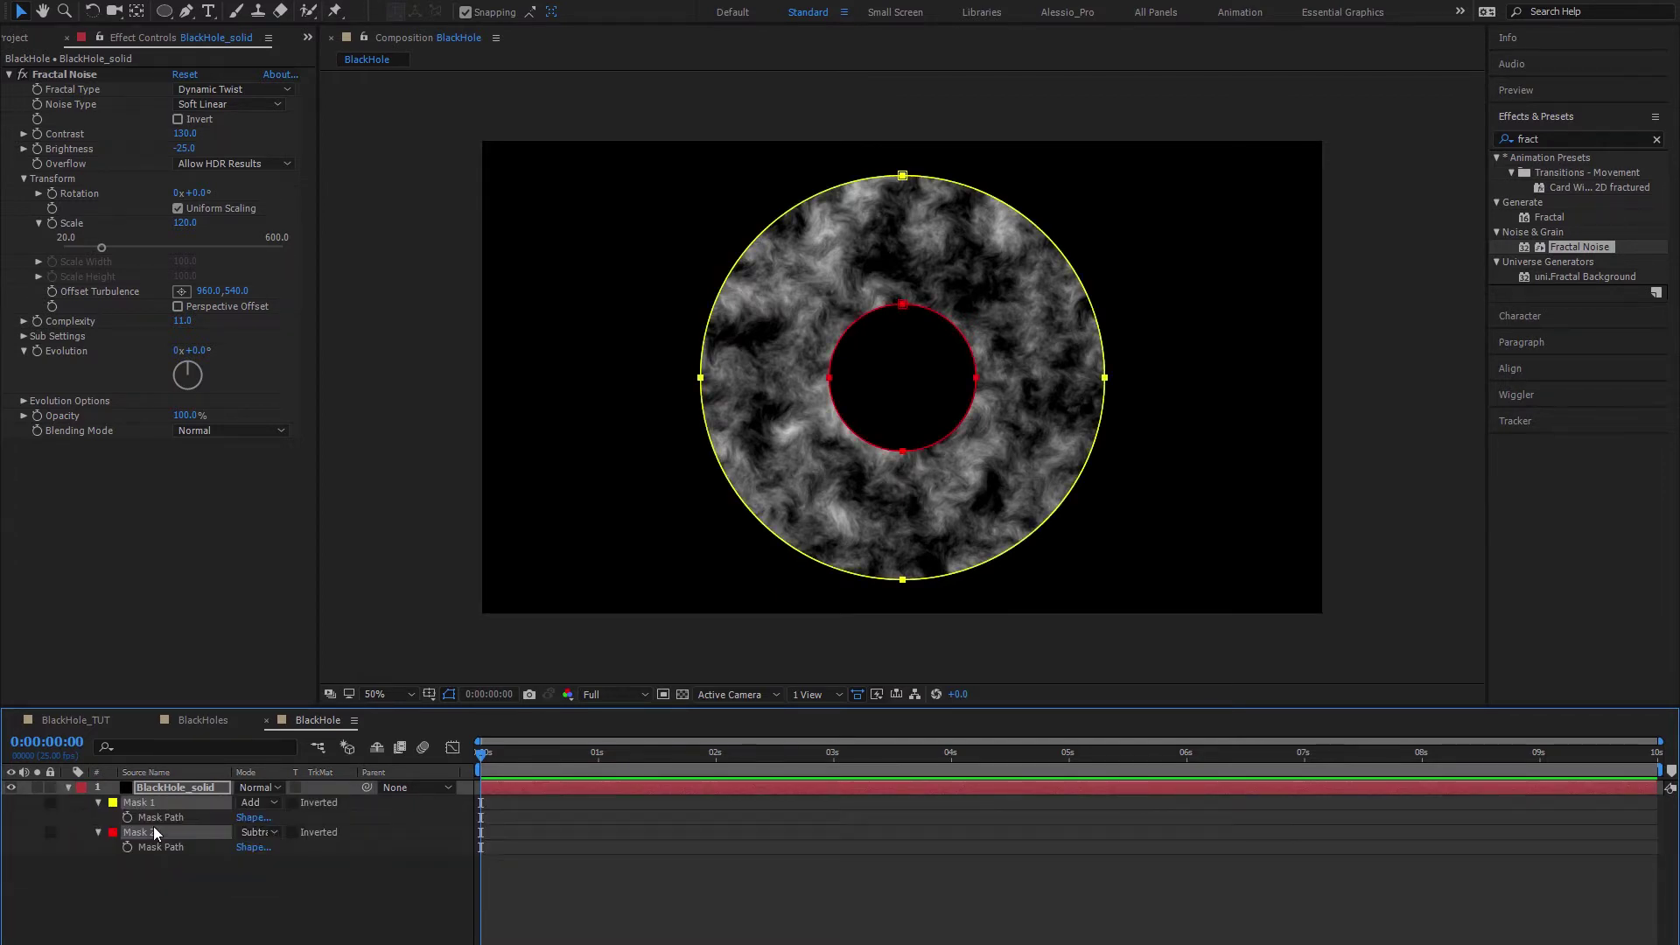
{"action": "left_click", "coordinate": [343, 829]}
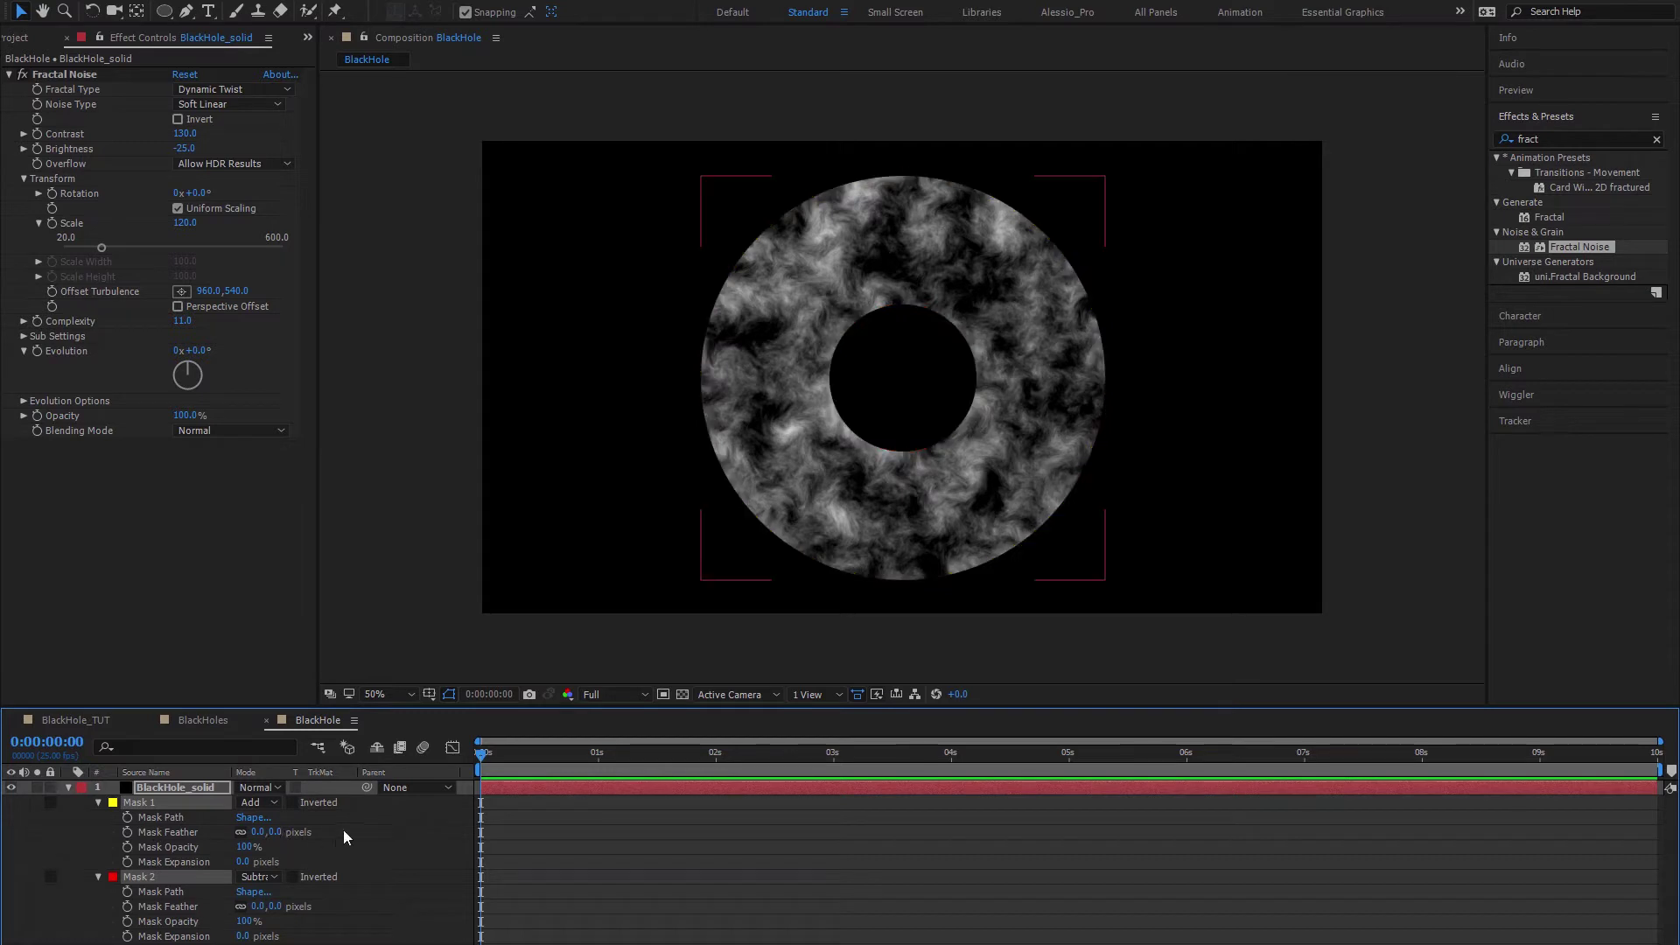
{"action": "left_click_drag", "start_coordinate": [274, 831], "coordinate": [354, 831]}
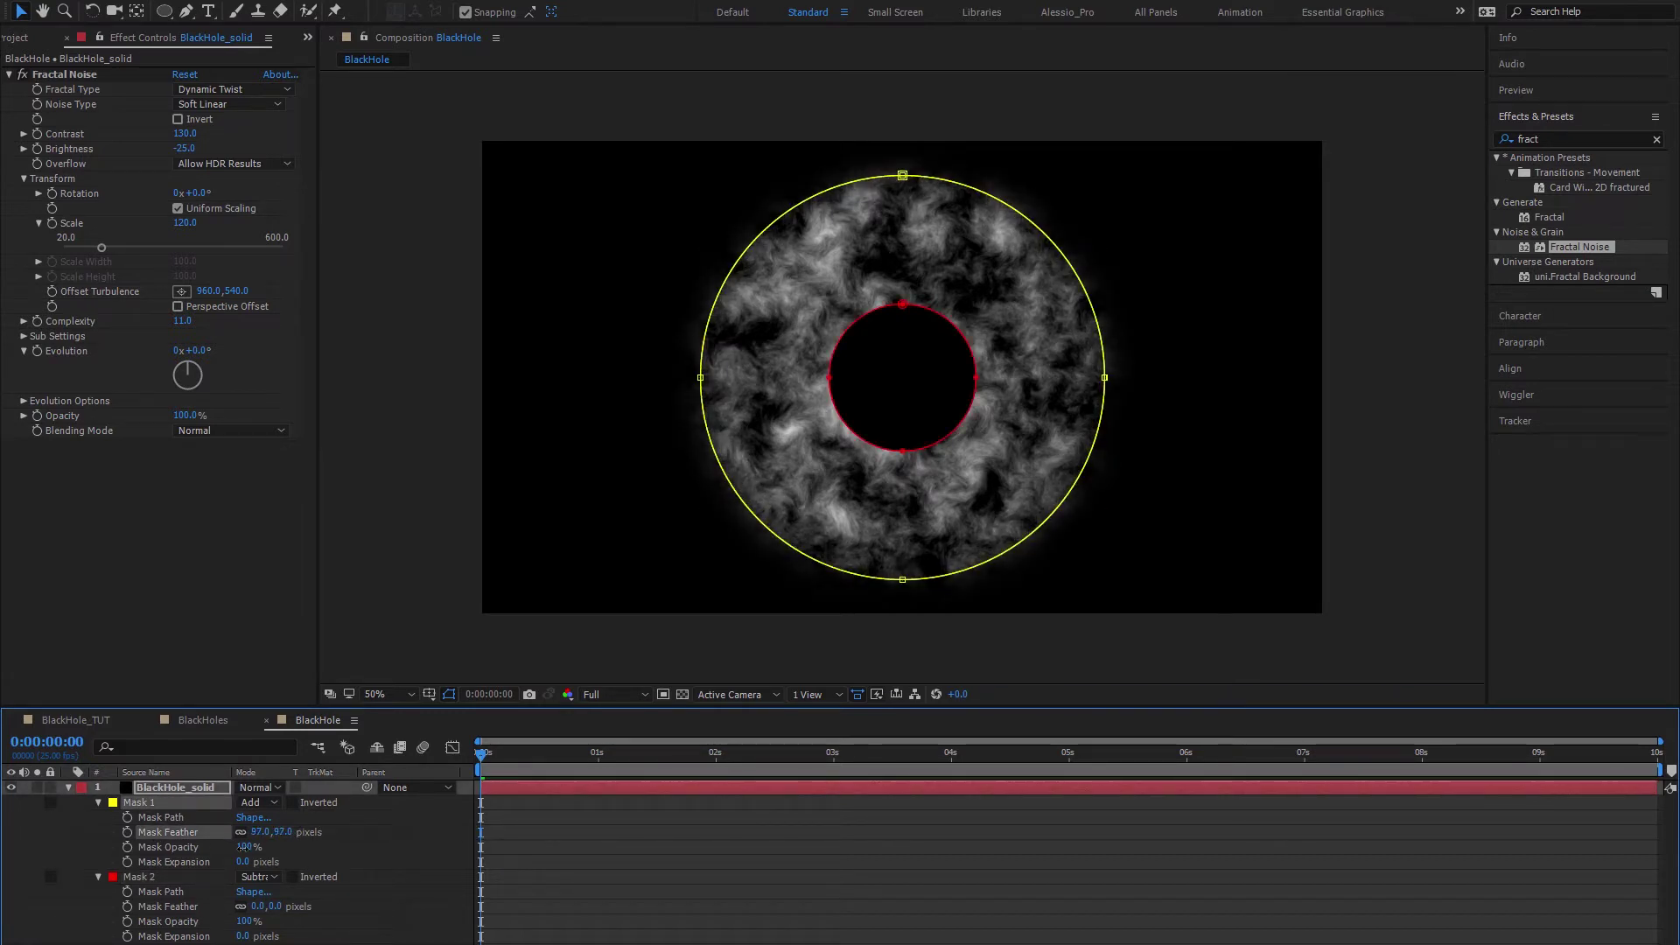
{"action": "left_click_drag", "start_coordinate": [258, 907], "coordinate": [372, 894]}
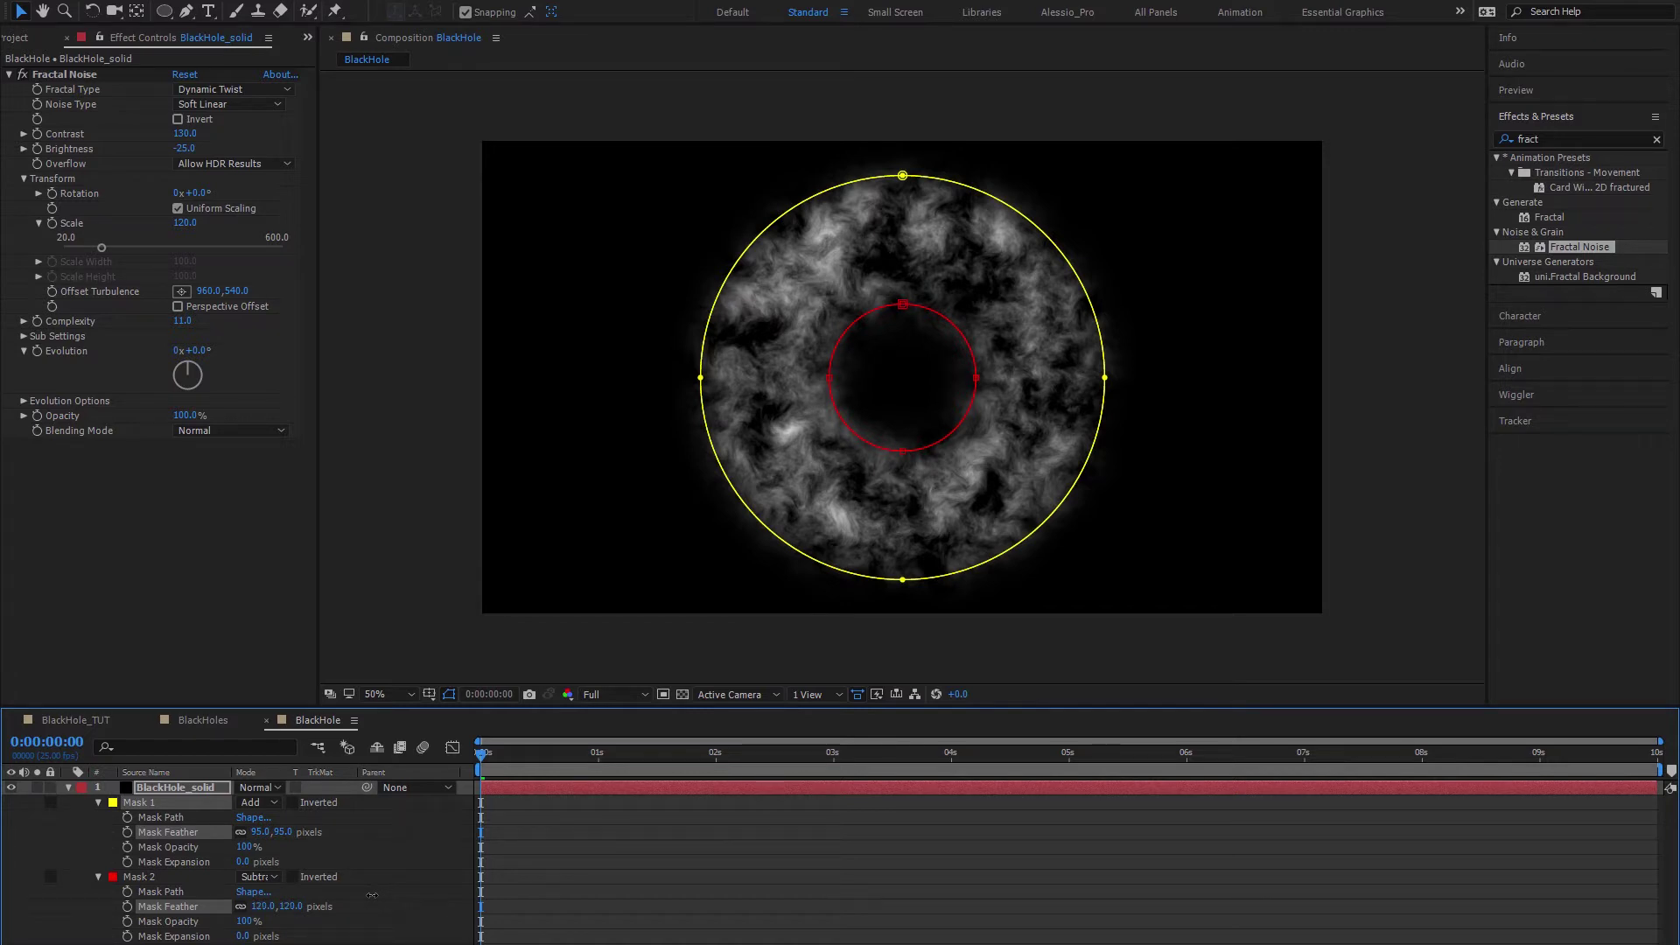
Step: Apply the Twirl effect to BlackHole_solid with an angle of 85° and a twirl radius of 34
{"action": "left_click", "coordinate": [68, 792]}
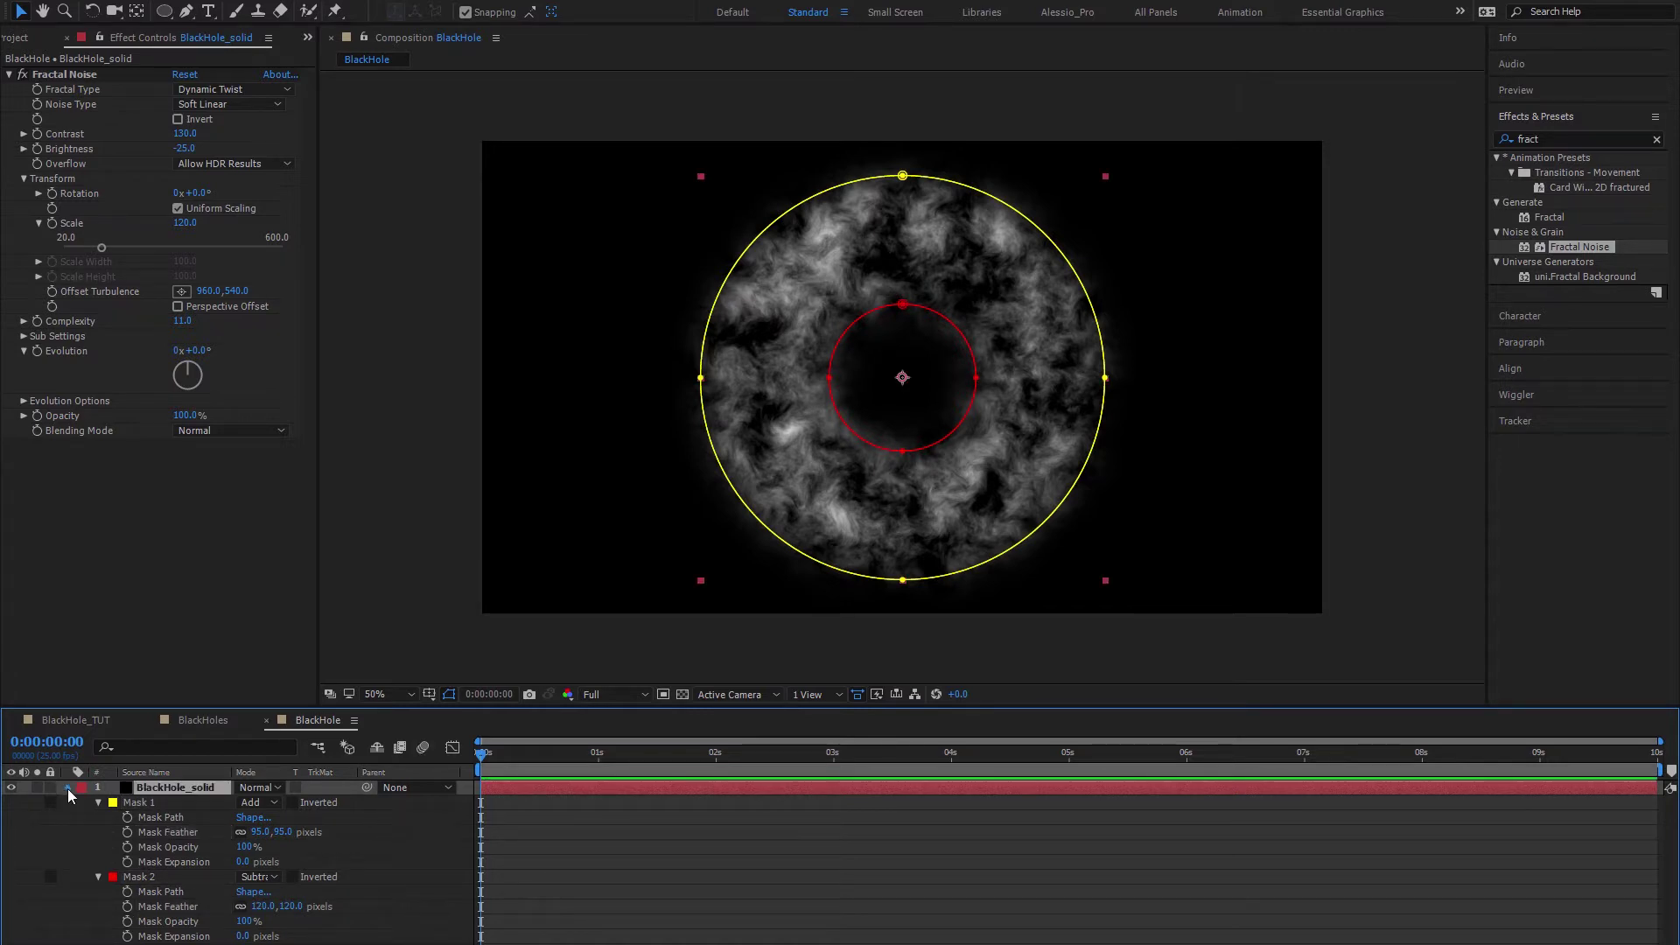
{"action": "left_click", "coordinate": [68, 787]}
{"action": "left_click", "coordinate": [1656, 139]}
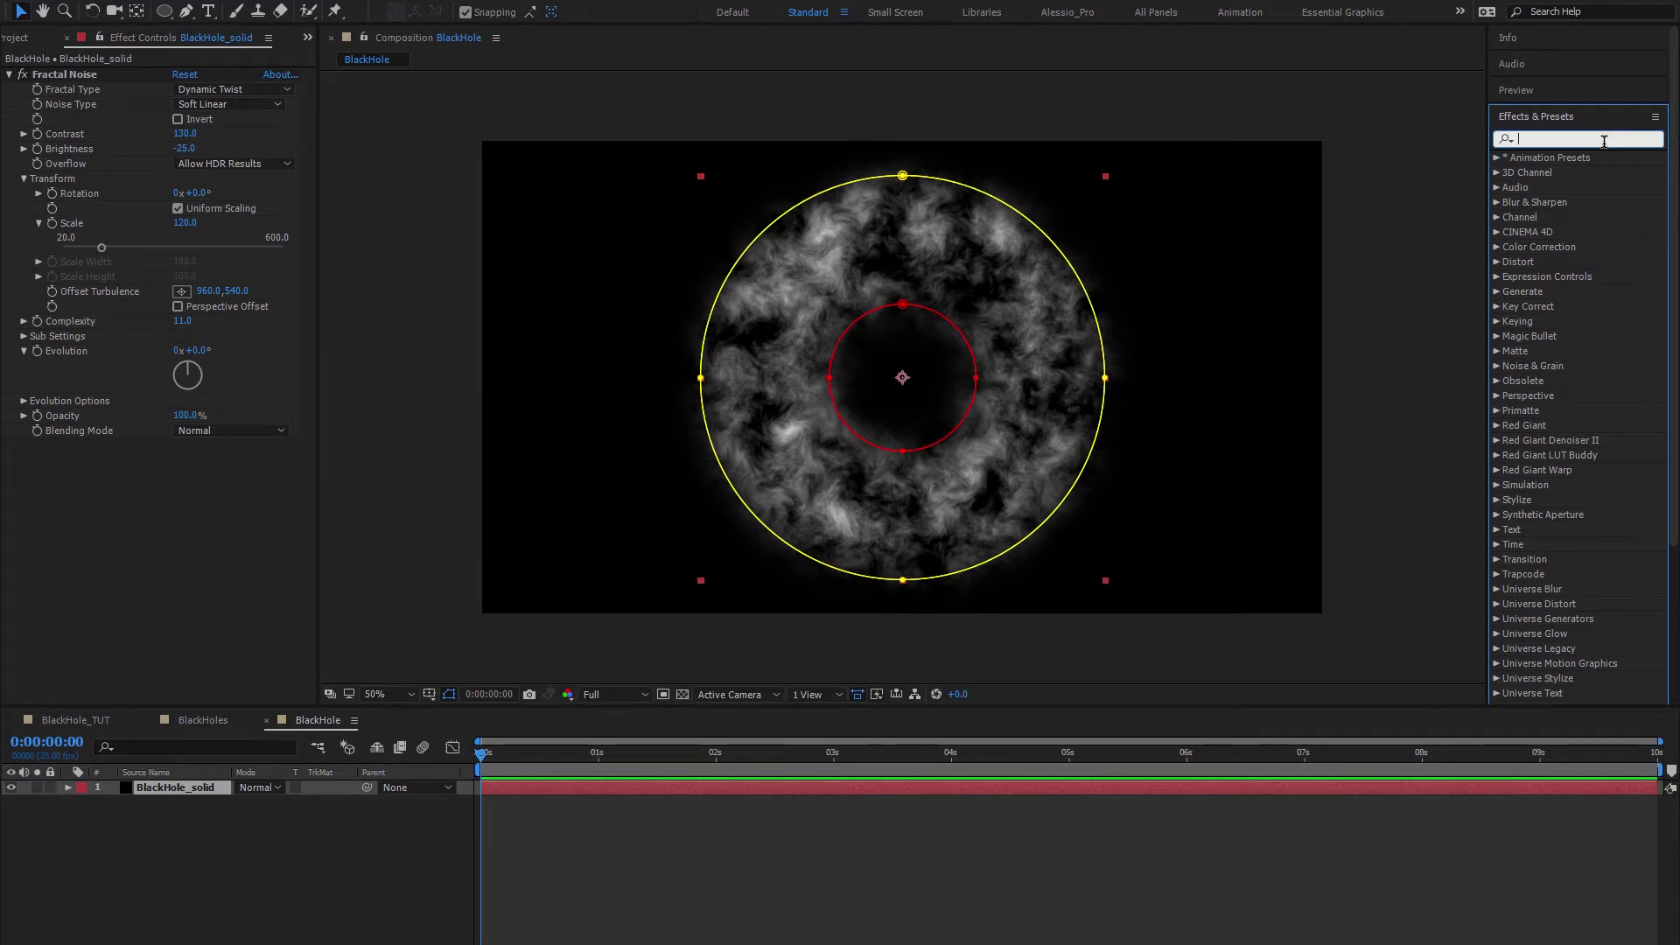
{"action": "type", "text": "twi"}
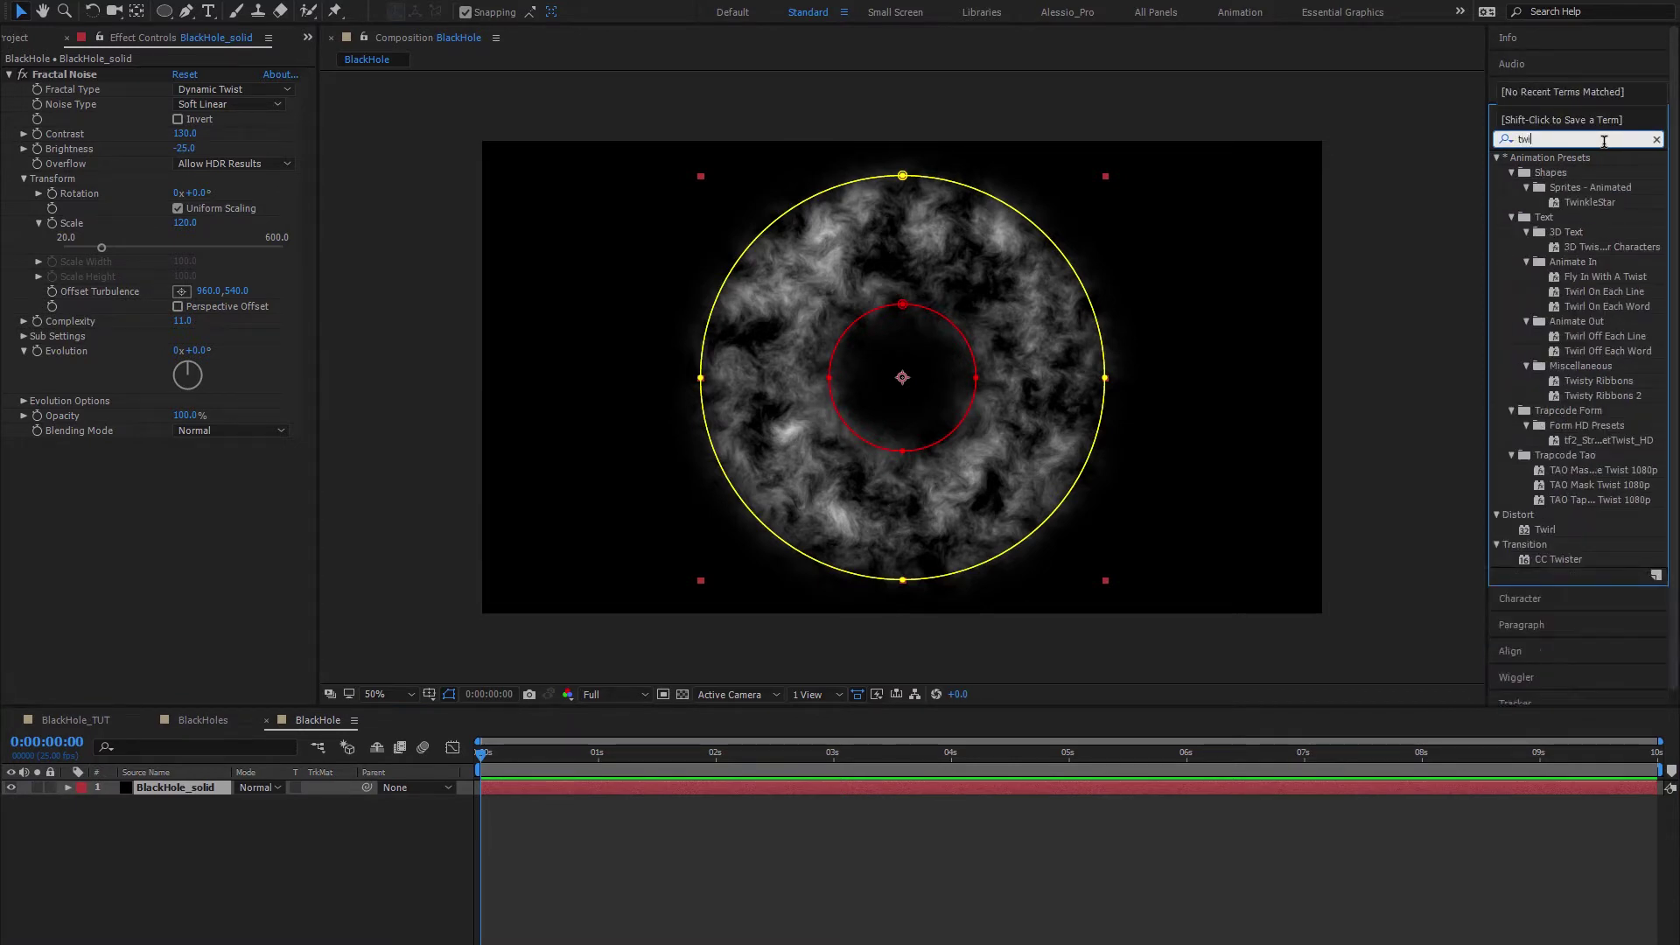
{"action": "type", "text": "r"}
{"action": "double_click", "coordinate": [1544, 292]}
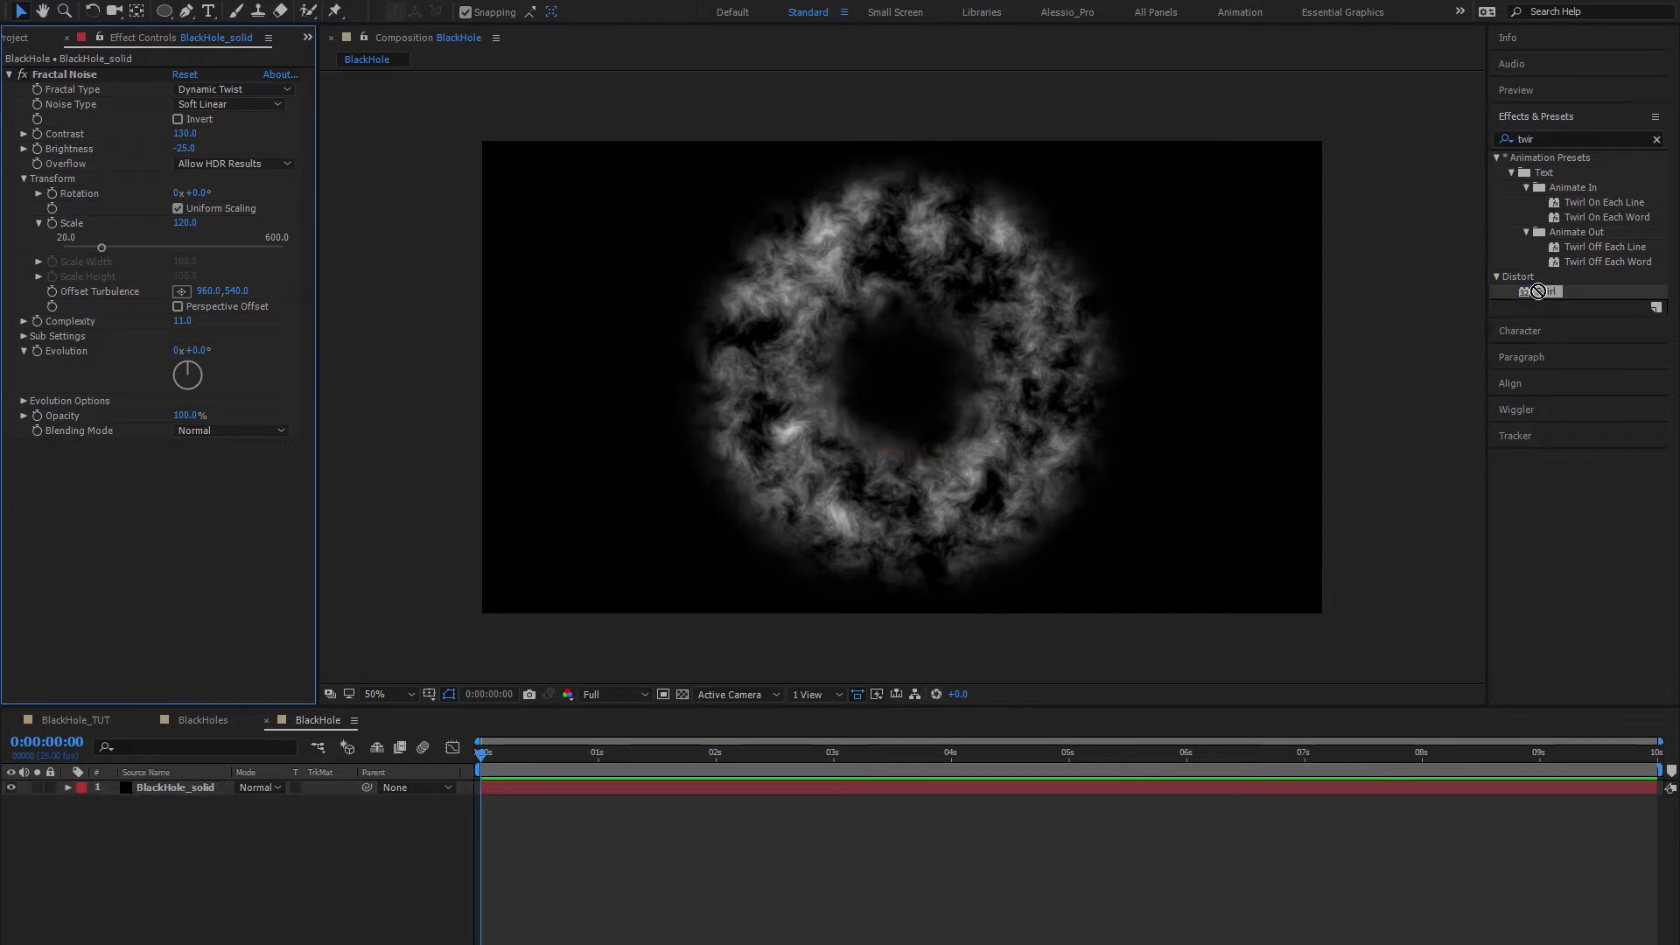
{"action": "left_click_drag", "start_coordinate": [187, 784], "coordinate": [187, 784]}
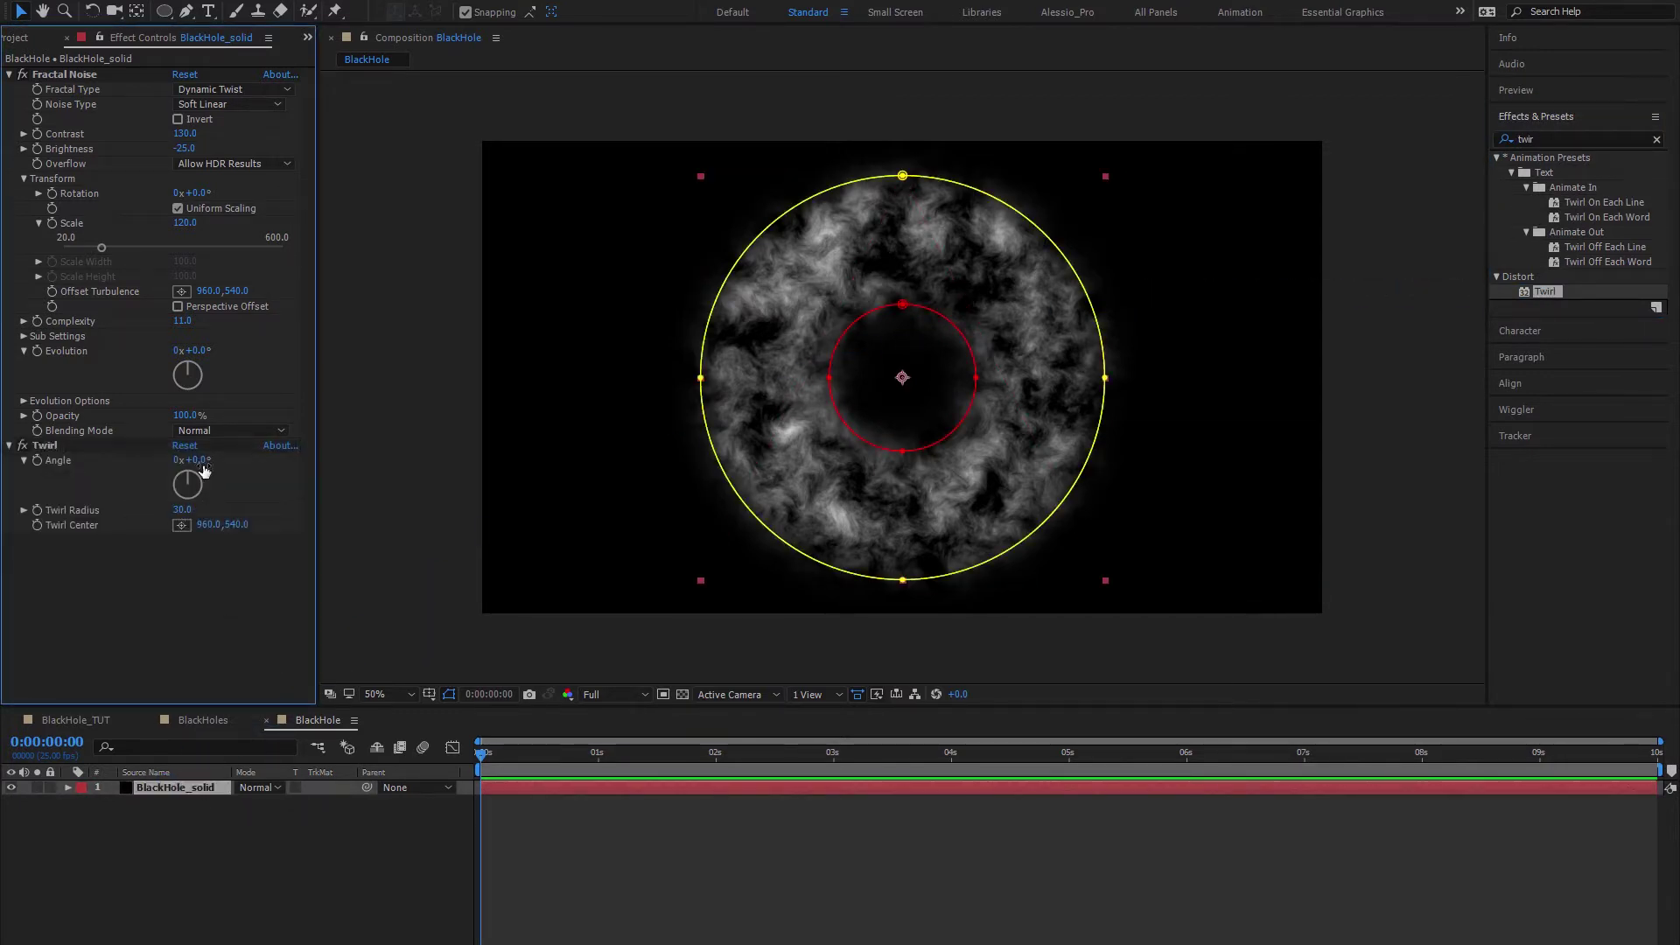
{"action": "left_click_drag", "start_coordinate": [194, 459], "coordinate": [276, 464]}
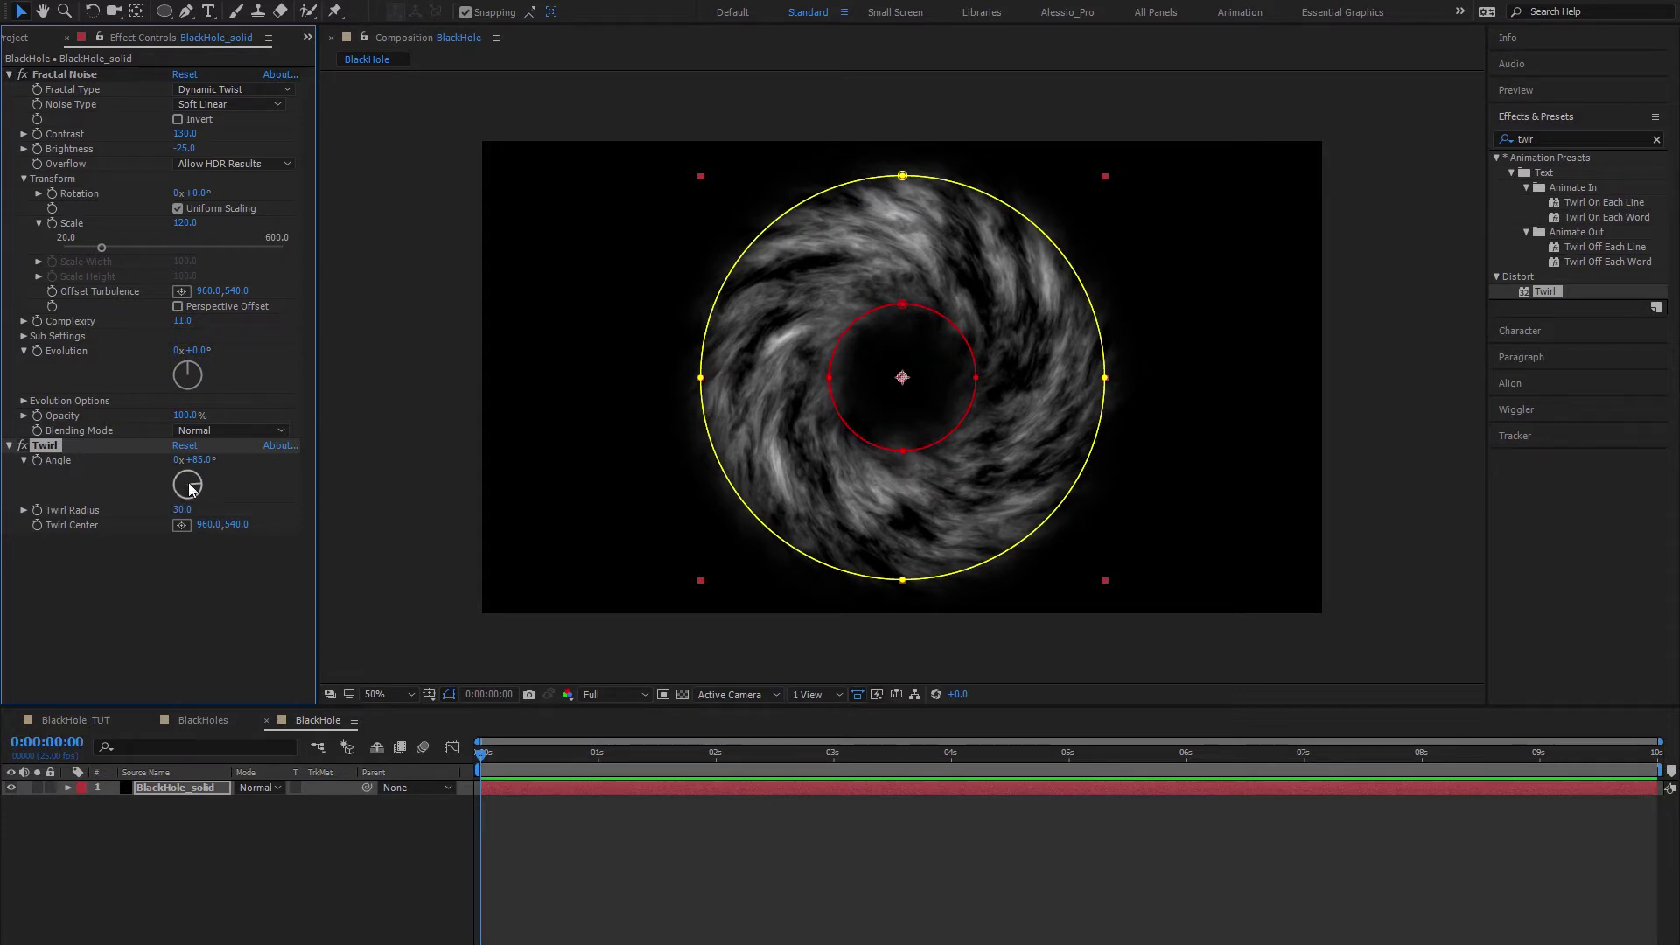
{"action": "left_click_drag", "start_coordinate": [182, 509], "coordinate": [226, 511]}
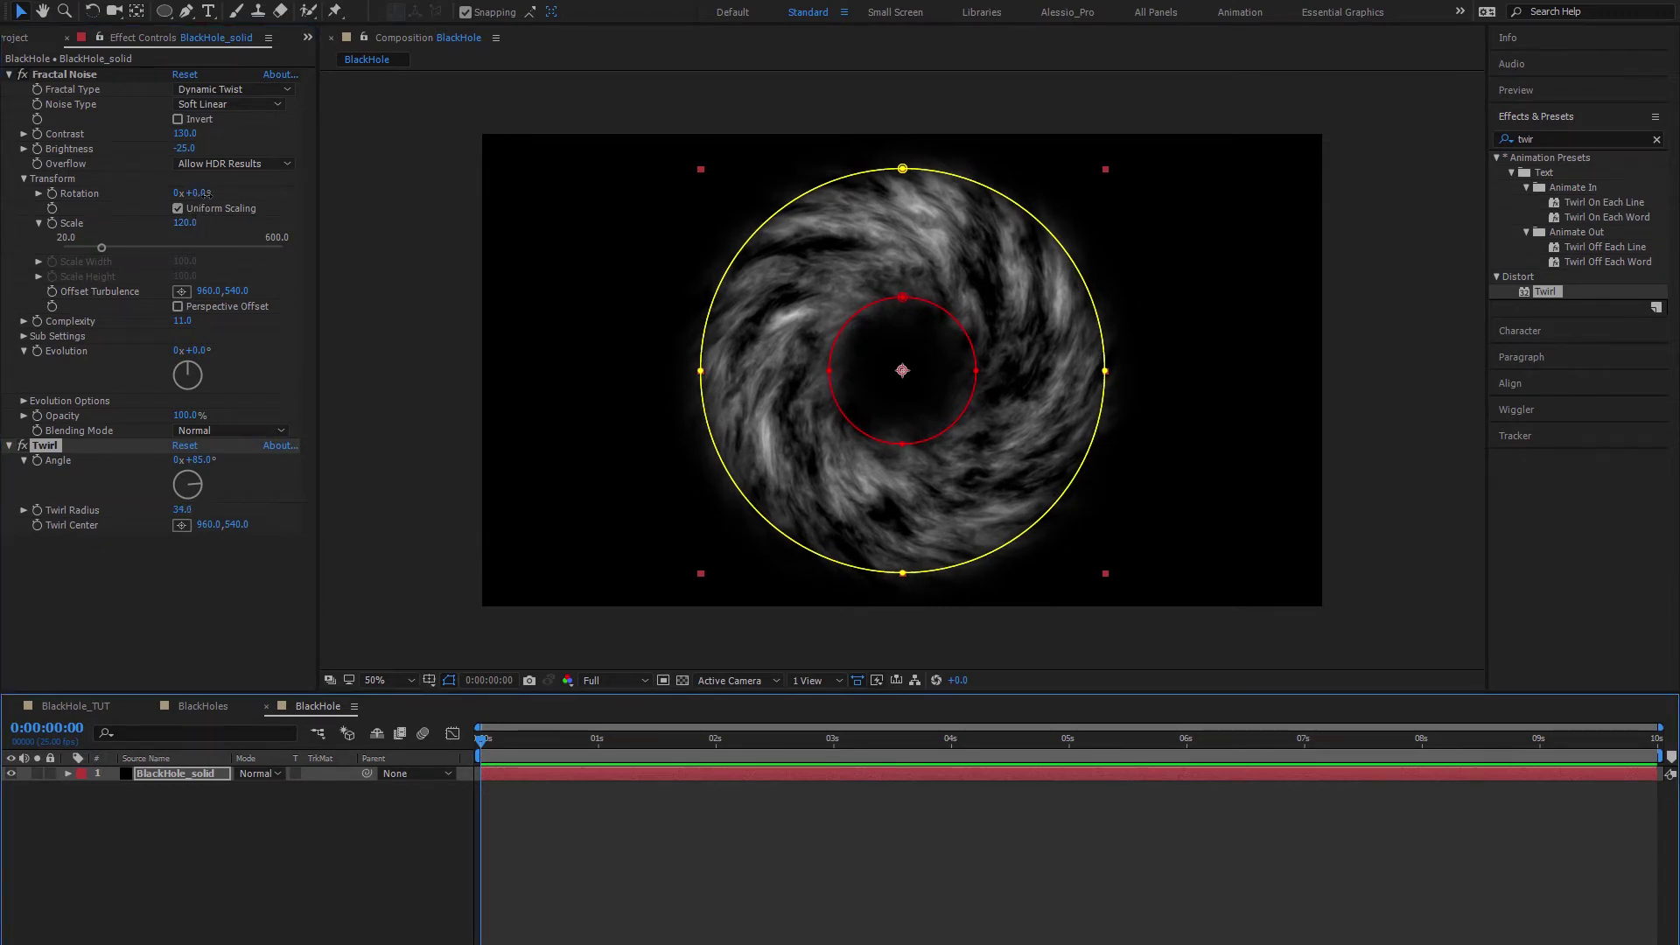
Step: Add an expression to the Fractal Noise Rotation property on BlackHole_solid and preview the animation
{"action": "left_click_drag", "start_coordinate": [207, 192], "coordinate": [280, 213]}
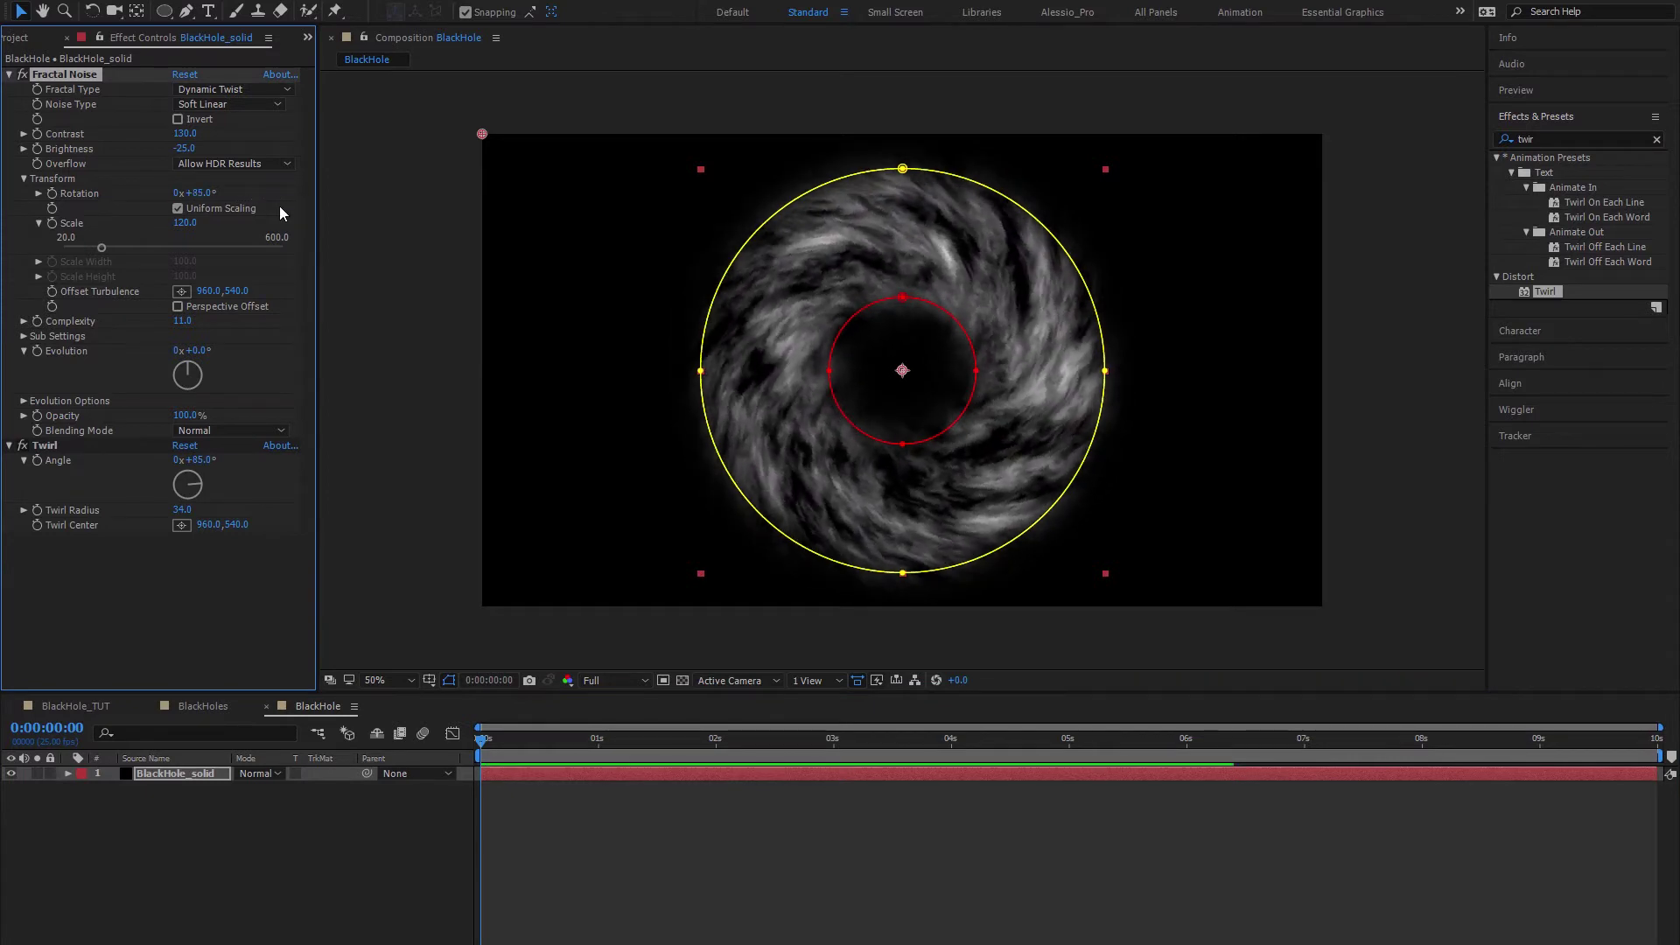
{"action": "key", "text": "ctrl+z"}
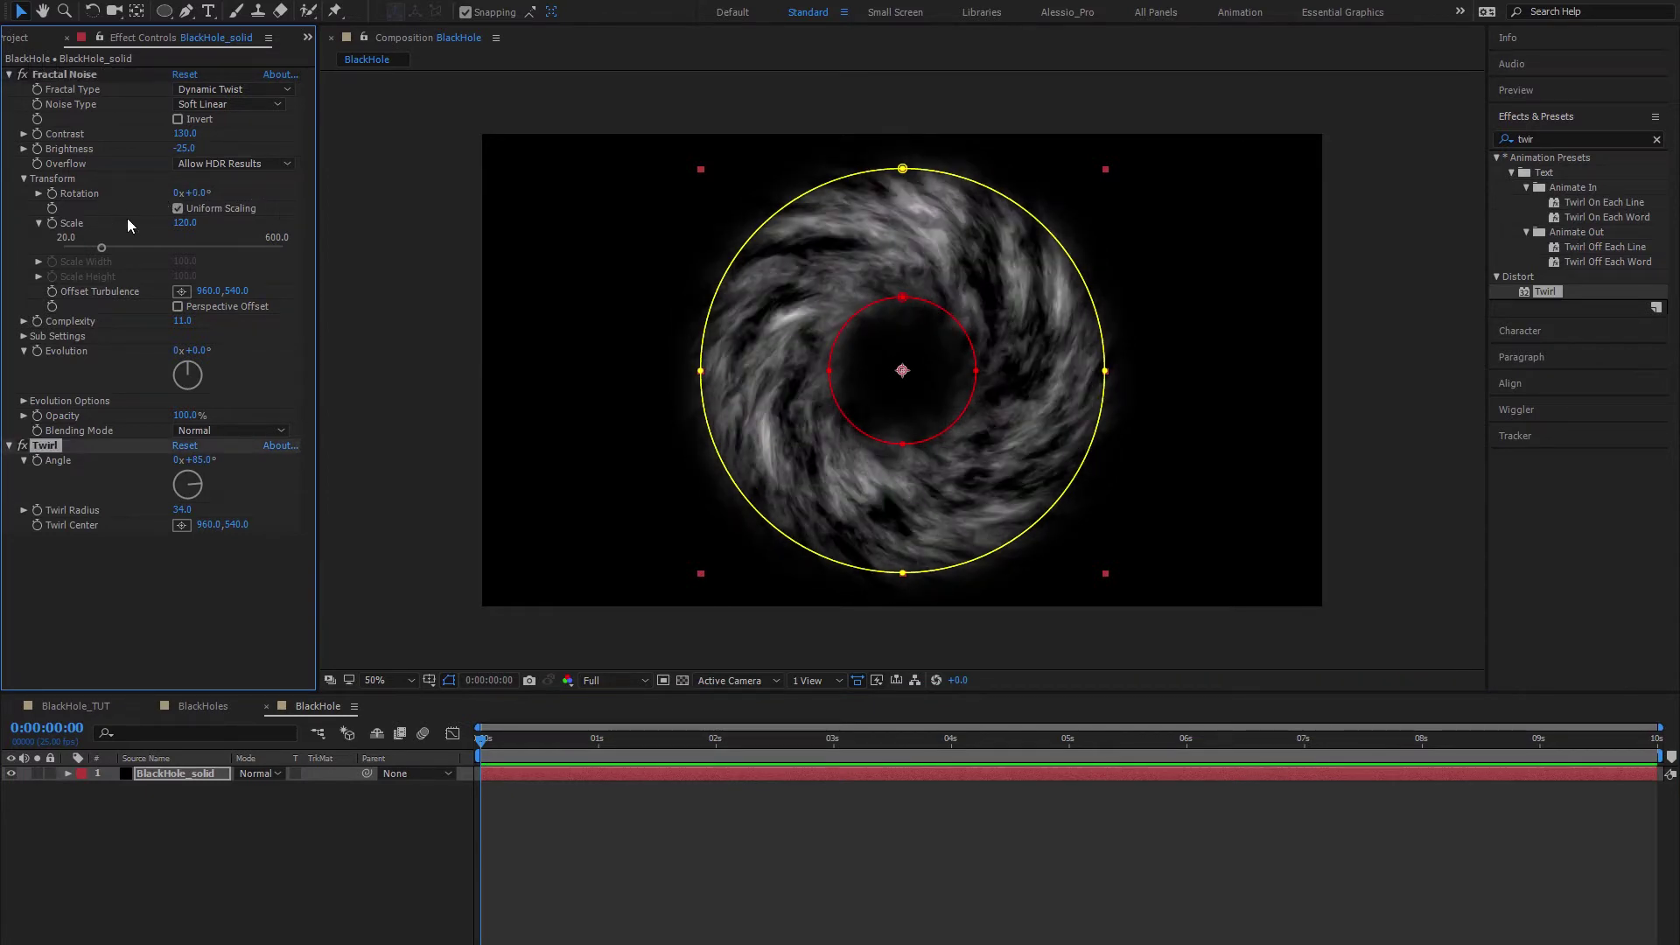
{"action": "left_click", "coordinate": [54, 193], "text": "alt"}
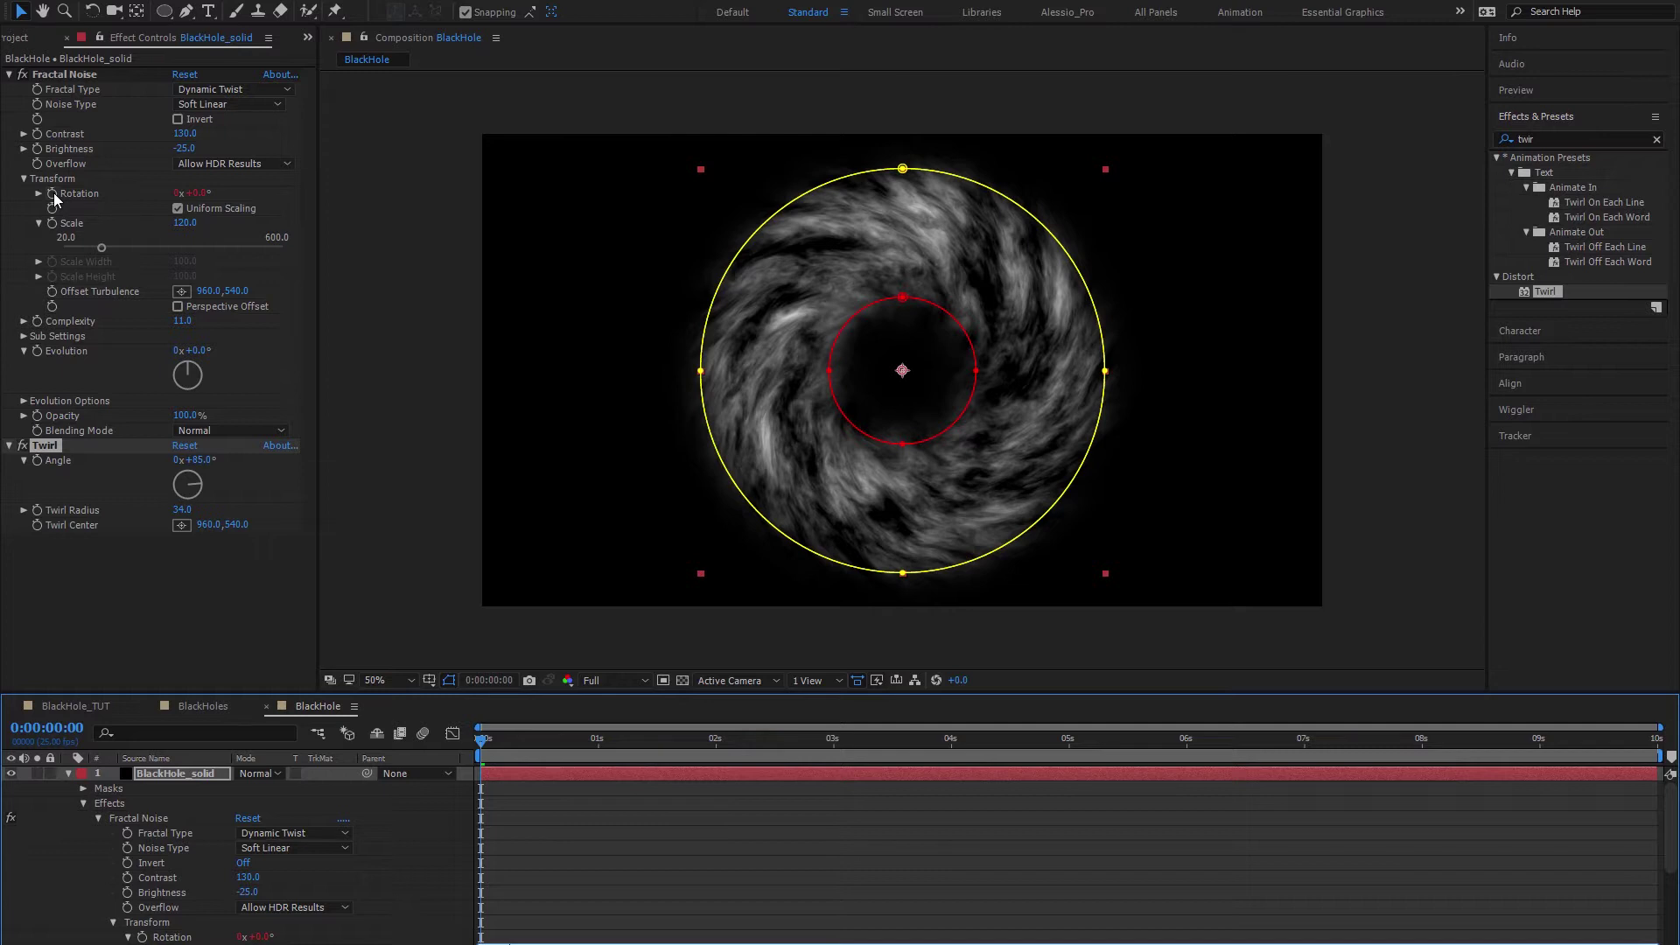
{"action": "left_click", "coordinate": [560, 863]}
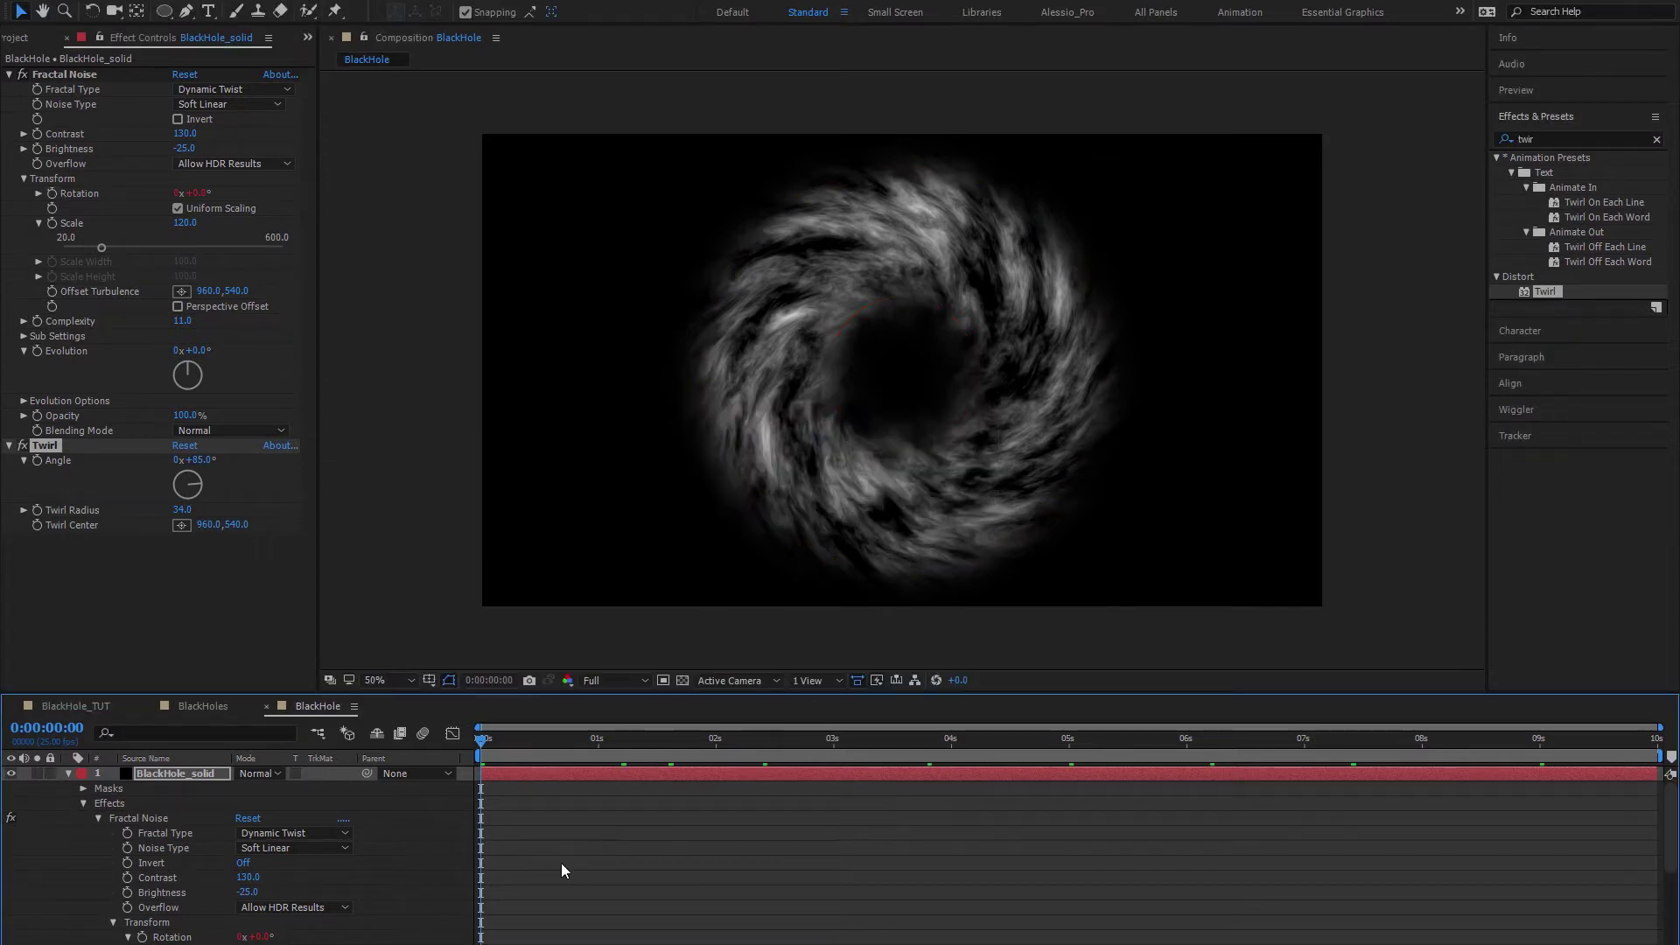
{"action": "key", "text": "space"}
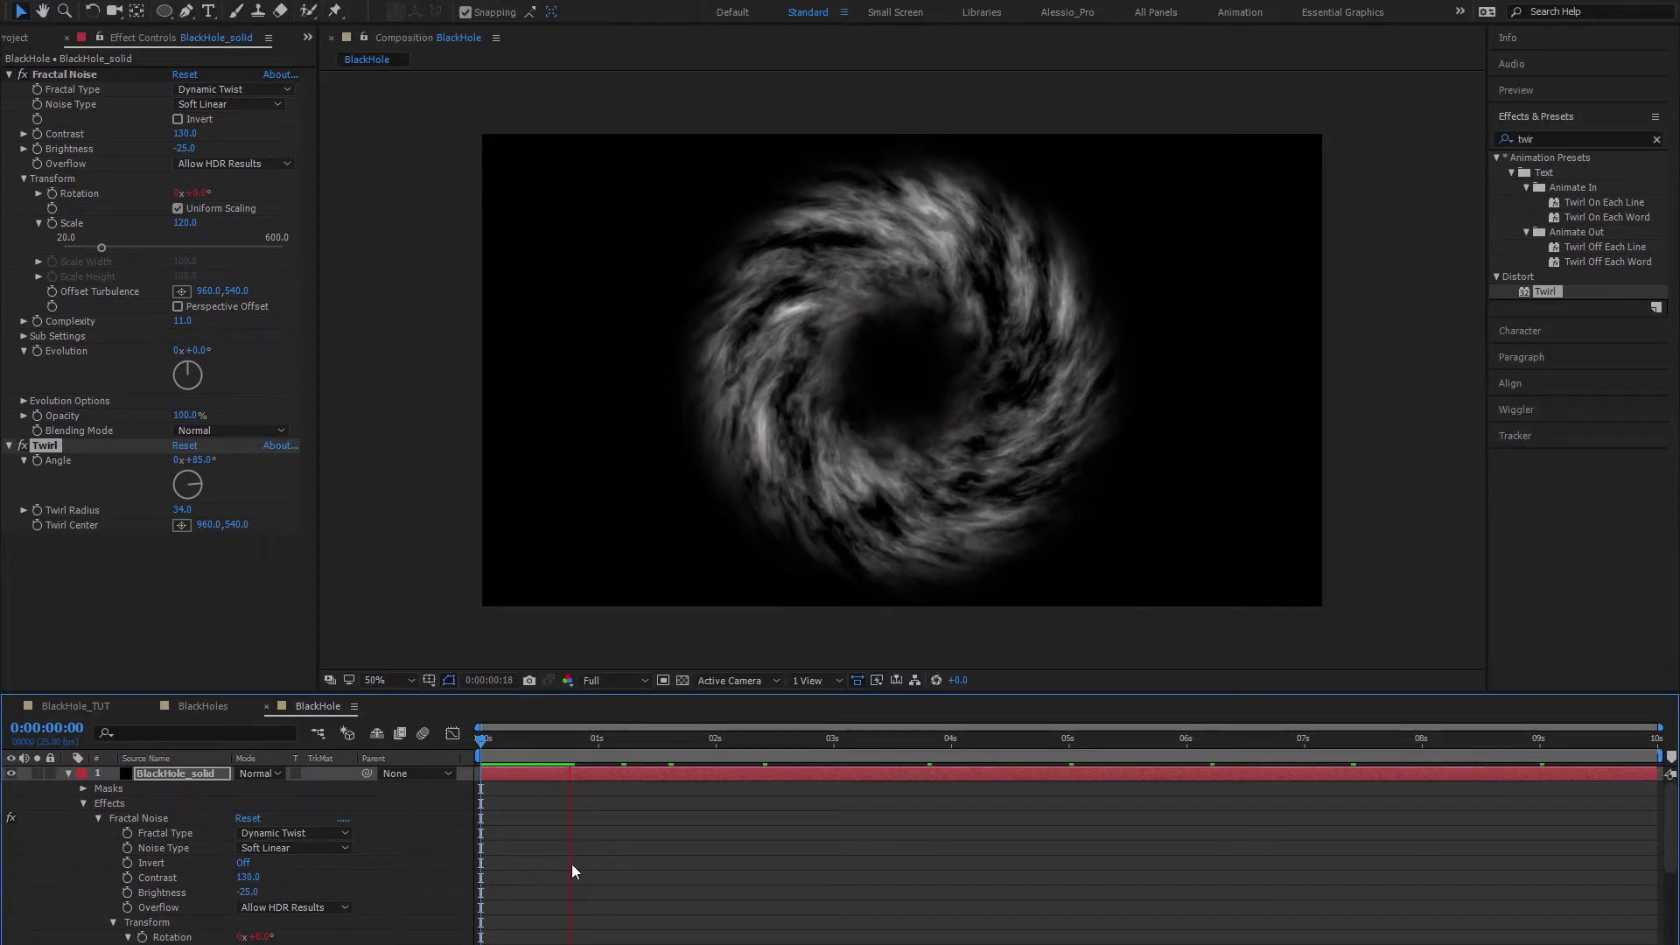
{"action": "key", "text": "space"}
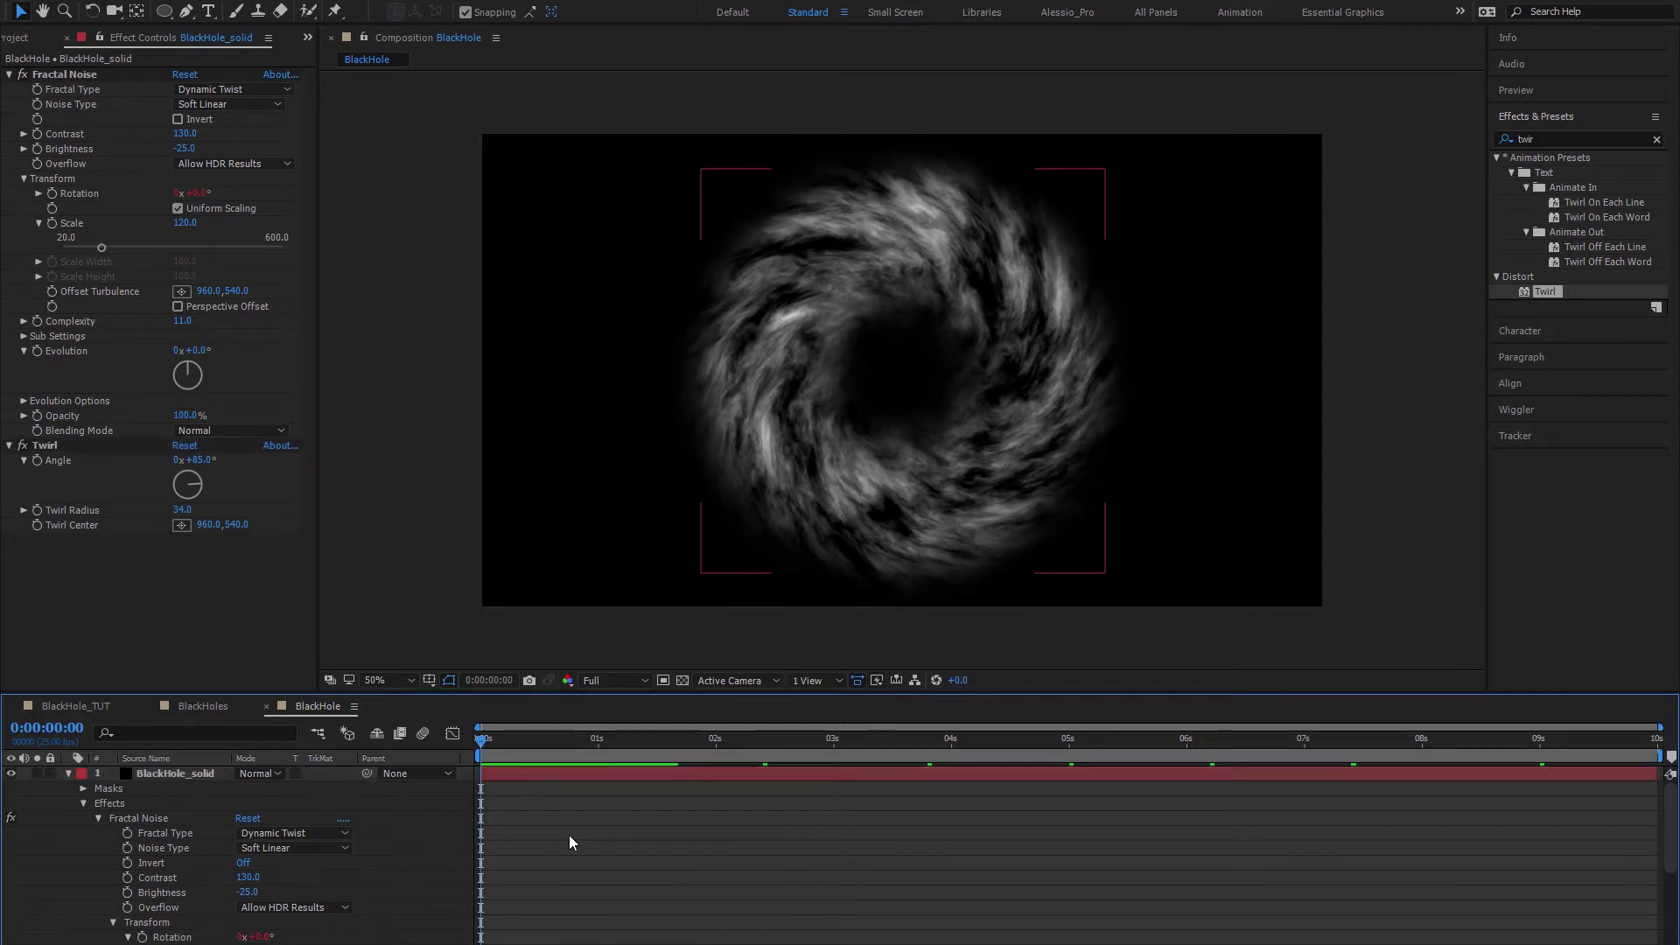
Step: Collapse the BlackHole_solid properties and set the BlackHole composition's duration to 0:00:05:00
{"action": "key", "text": "ctrl+grave"}
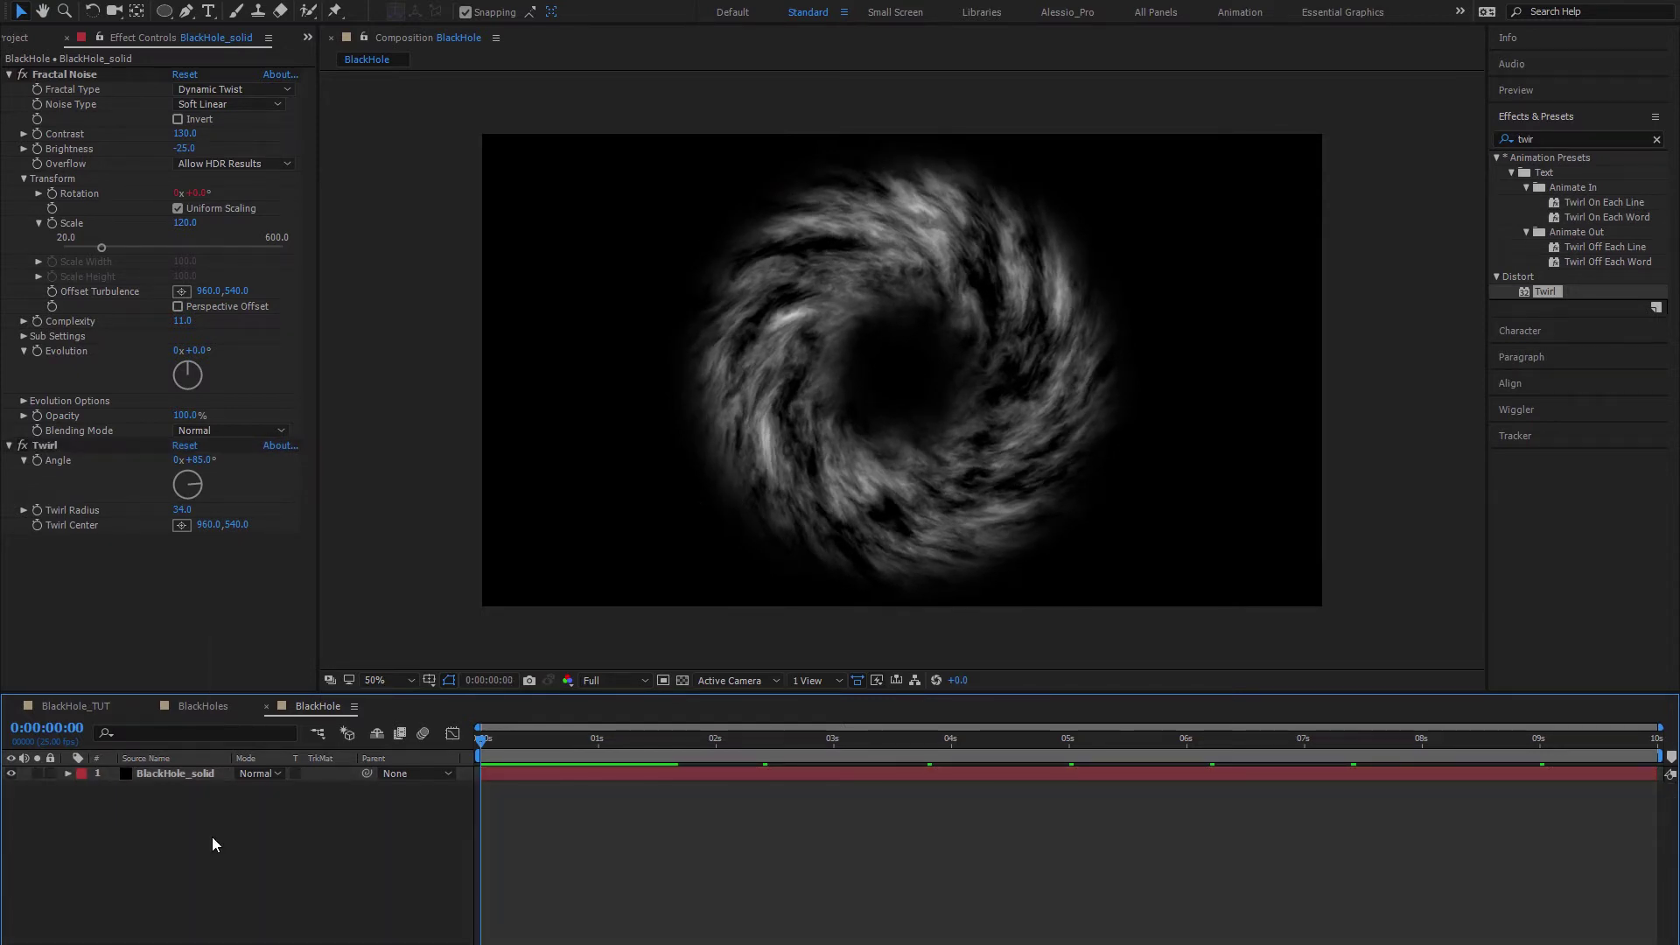
{"action": "right_click", "coordinate": [242, 810]}
{"action": "left_click", "coordinate": [345, 648]}
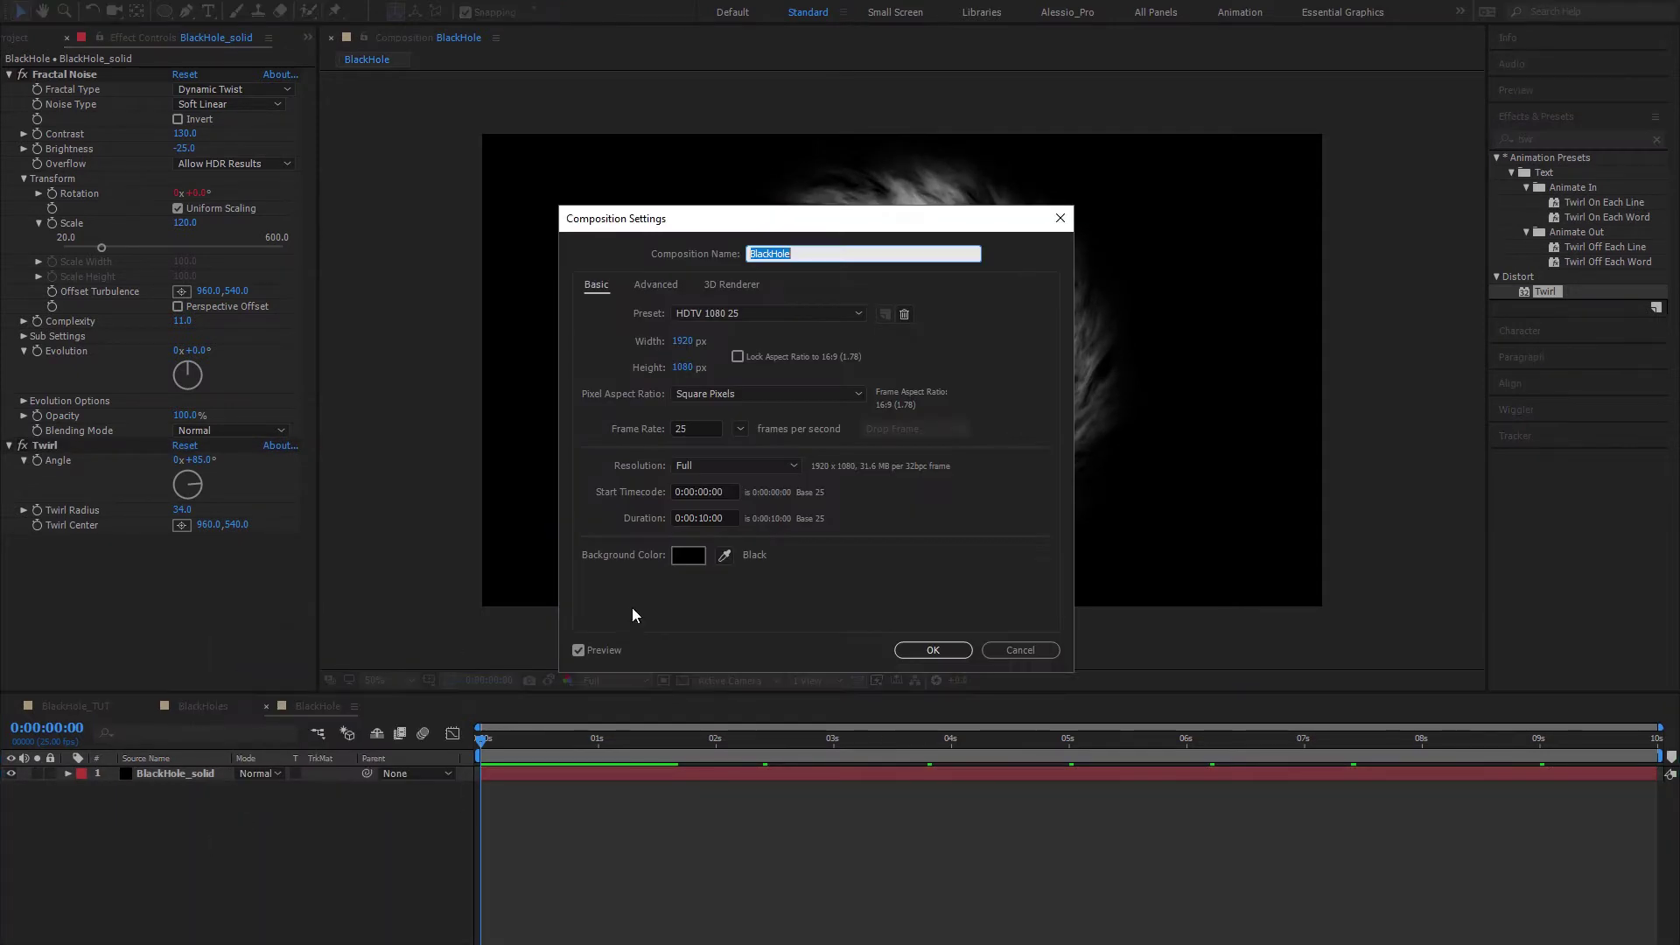
{"action": "left_click", "coordinate": [711, 518]}
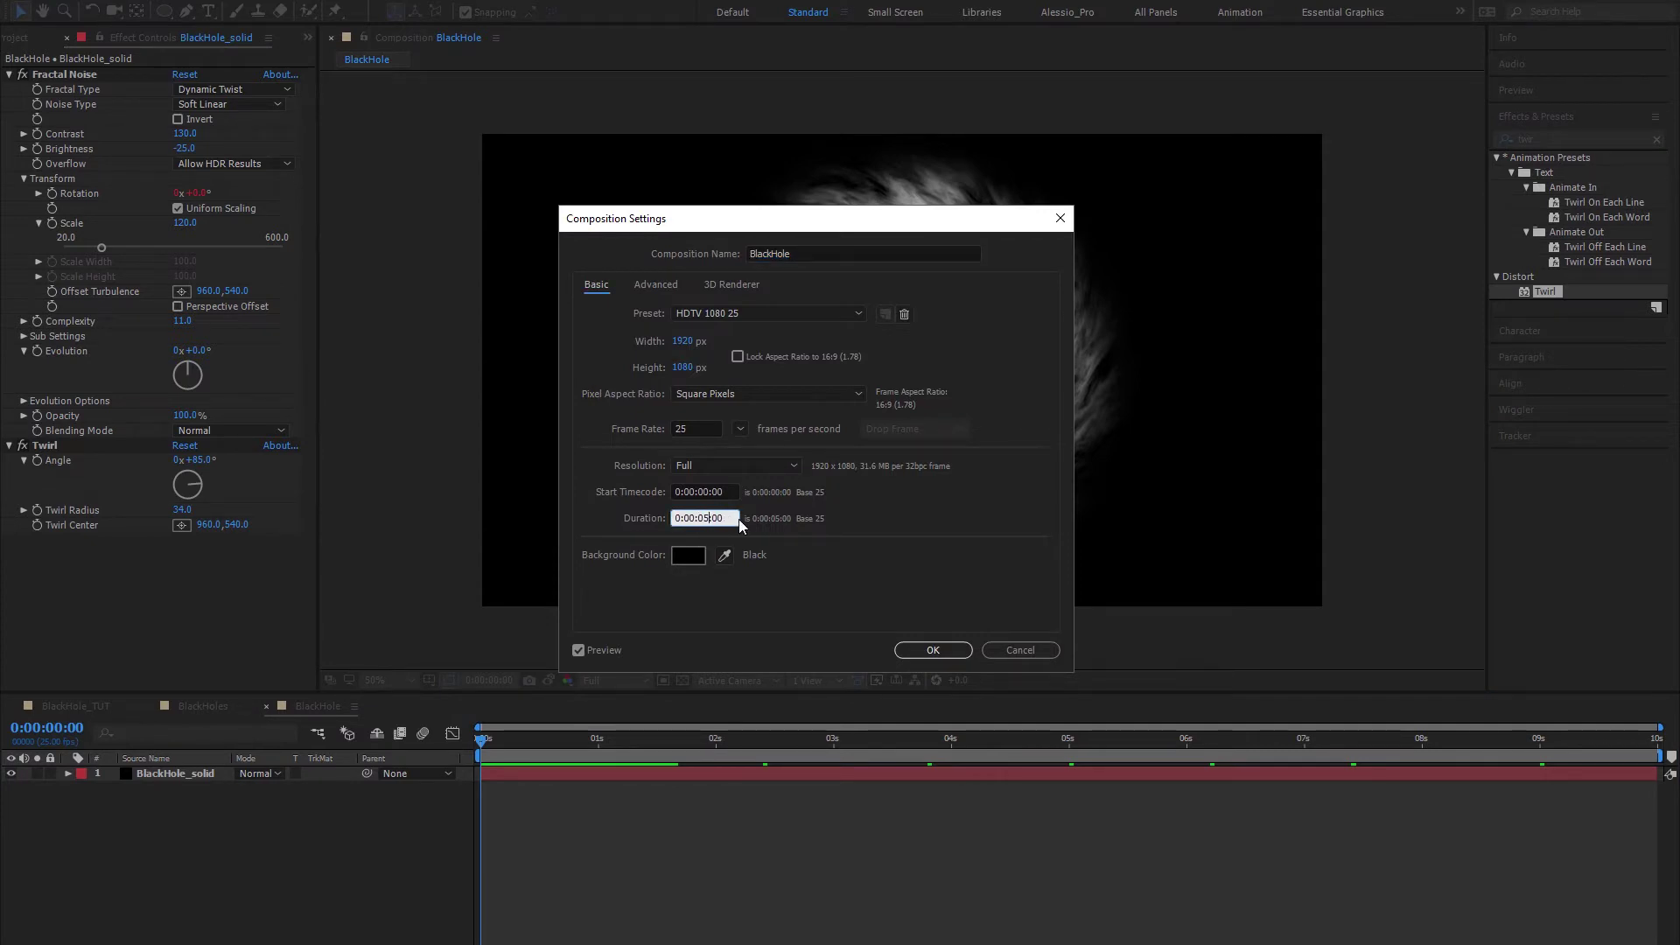
{"action": "left_click", "coordinate": [958, 652]}
Step: Expand the BlackHole_solid properties and preview the animation in the shortened composition
{"action": "left_click", "coordinate": [105, 775]}
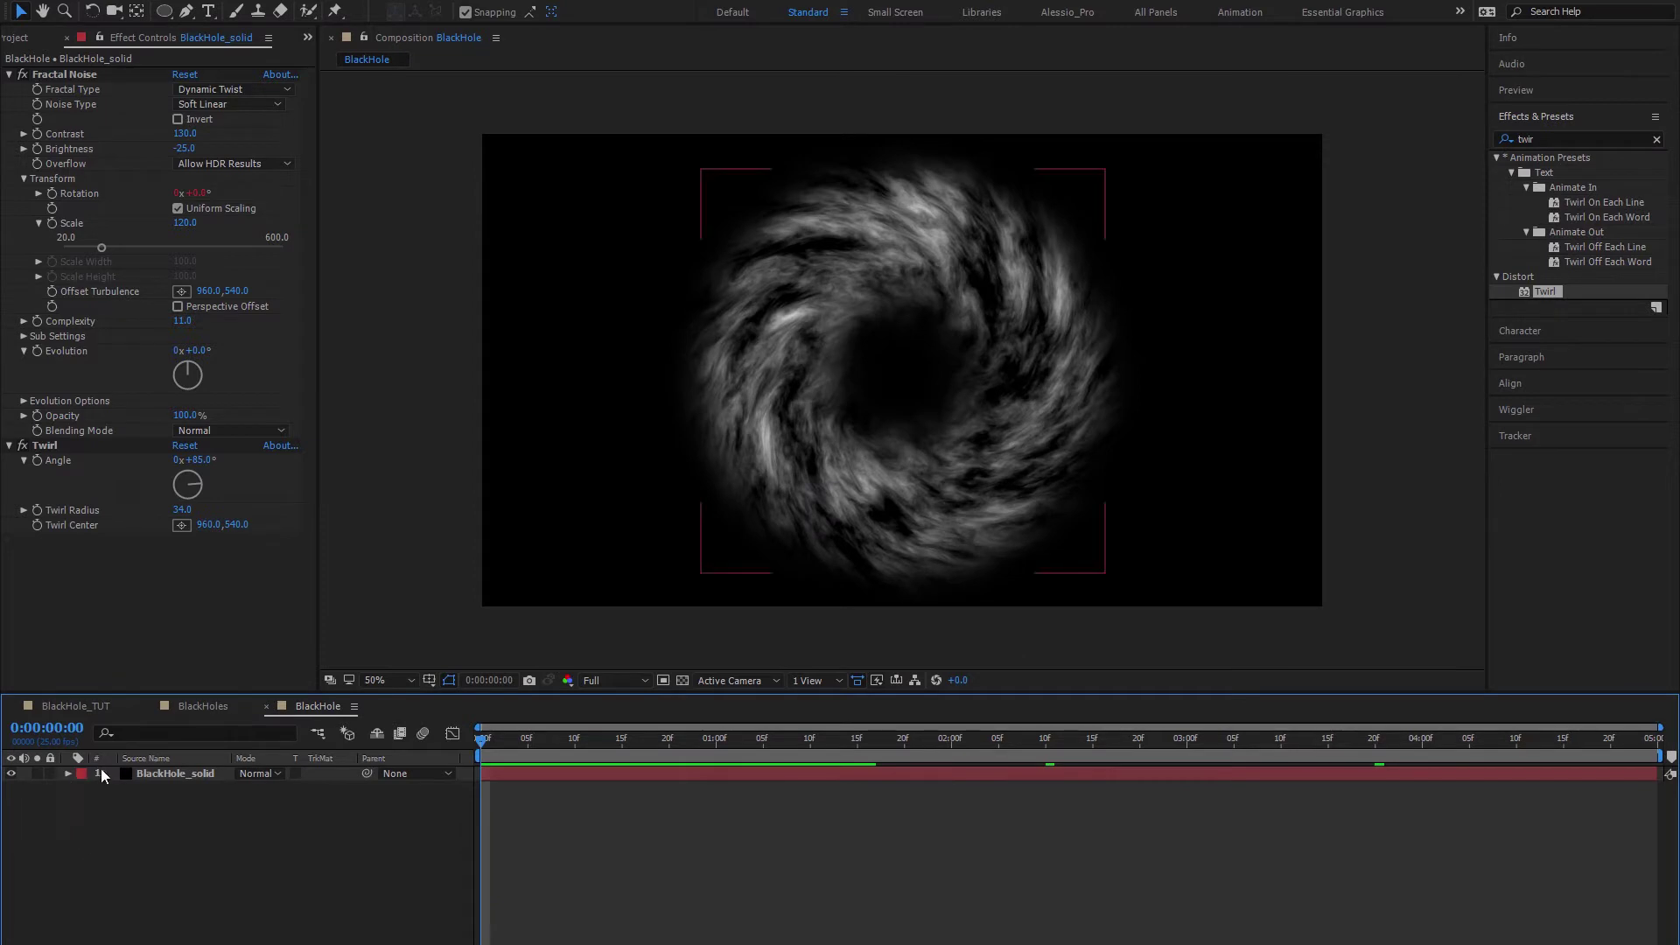
{"action": "left_click", "coordinate": [66, 773]}
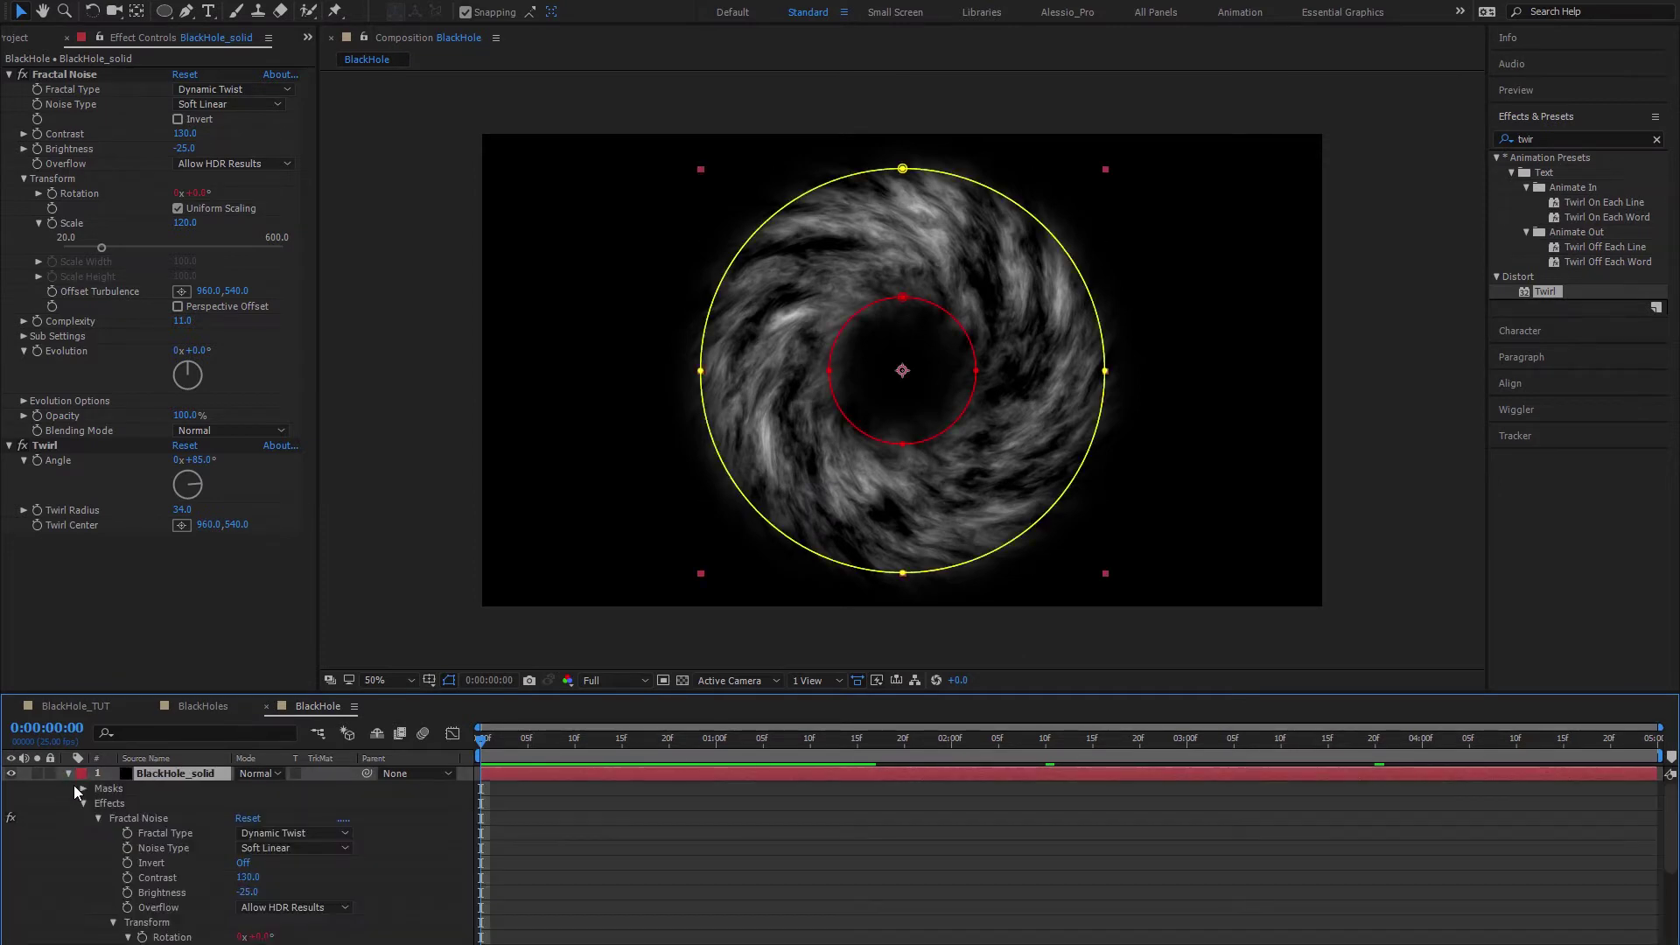
{"action": "key", "text": "space"}
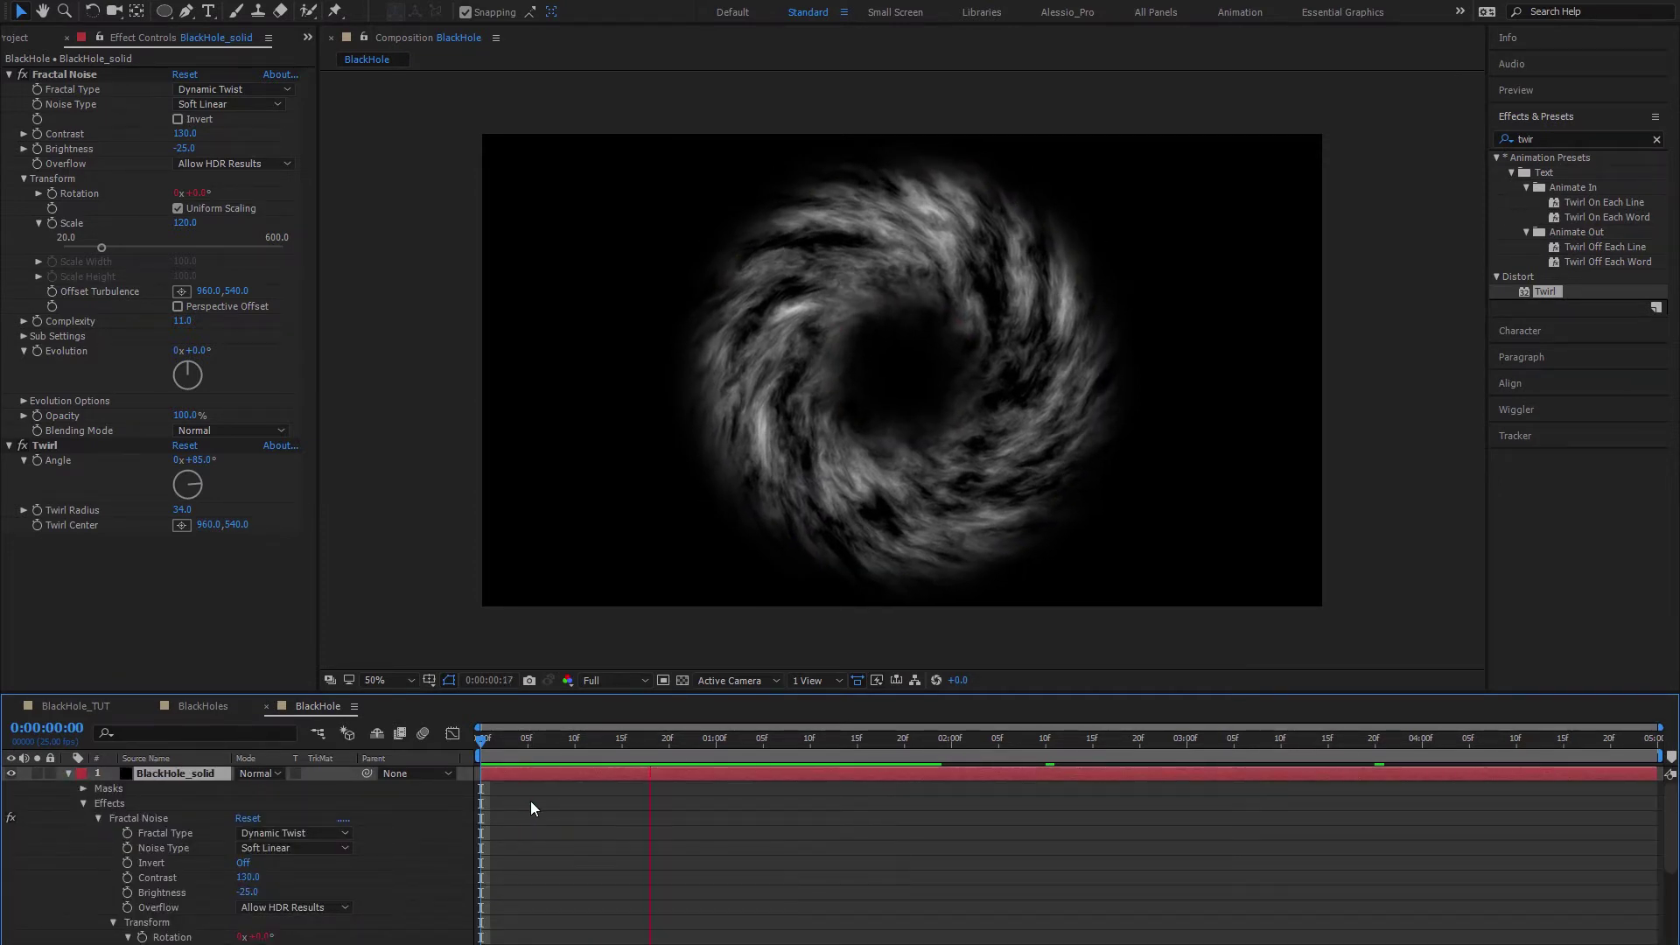
{"action": "key", "text": "space"}
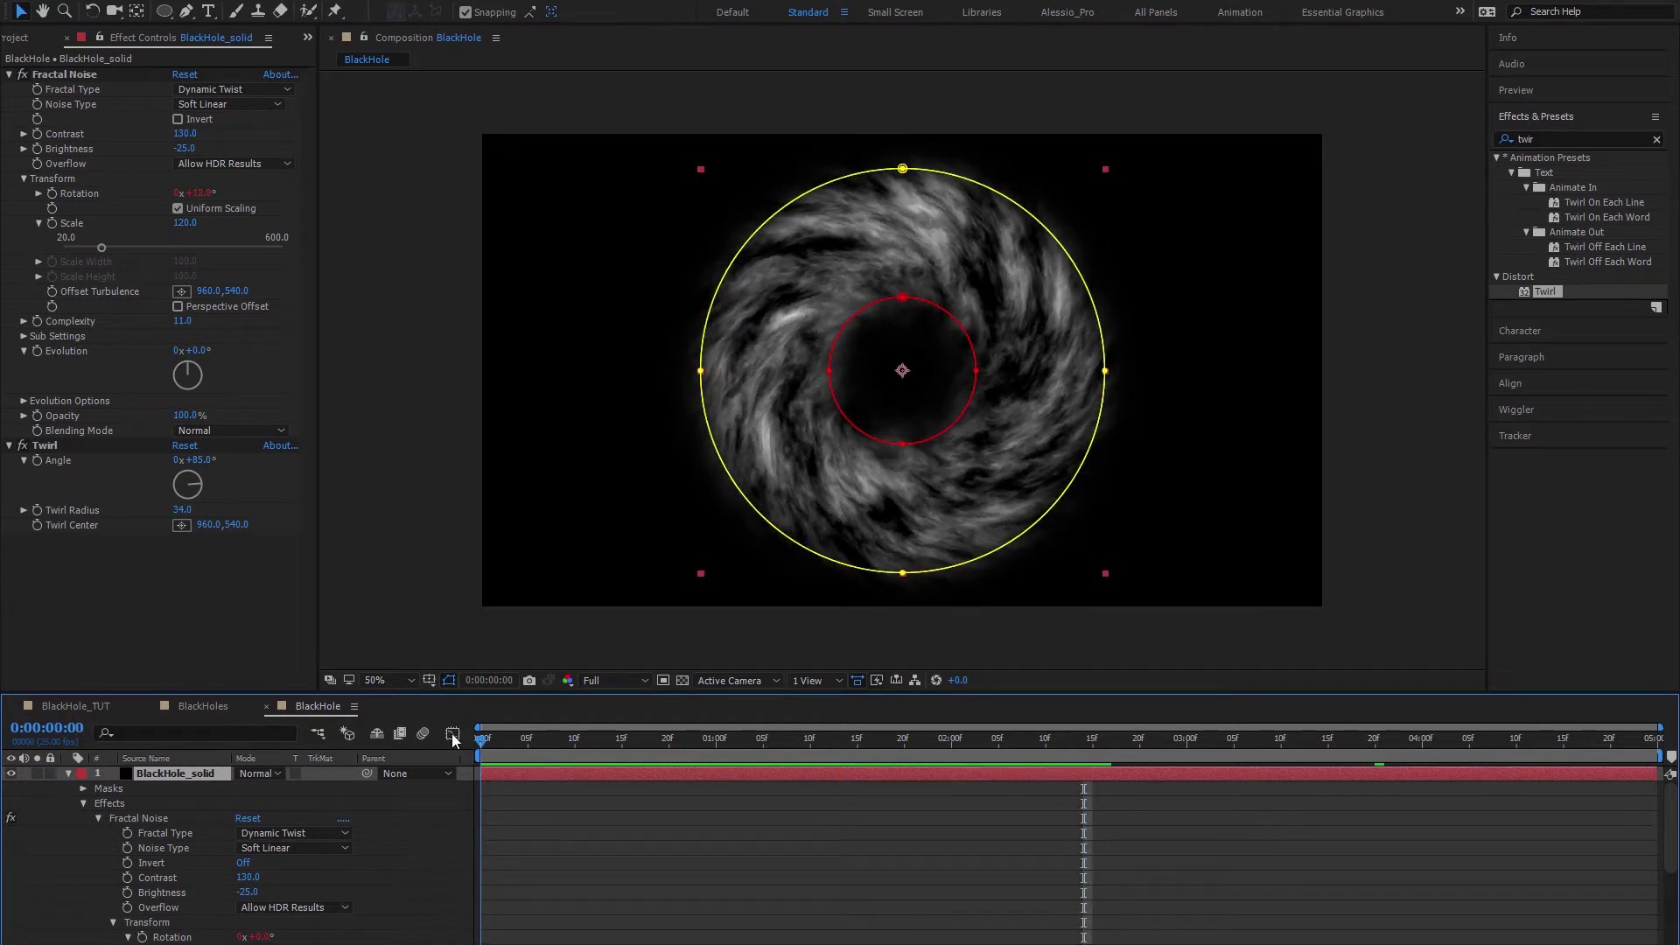
Step: Preview the rotating noise animation on BlackHole_solid from the start of the composition
{"action": "left_click", "coordinate": [531, 941]}
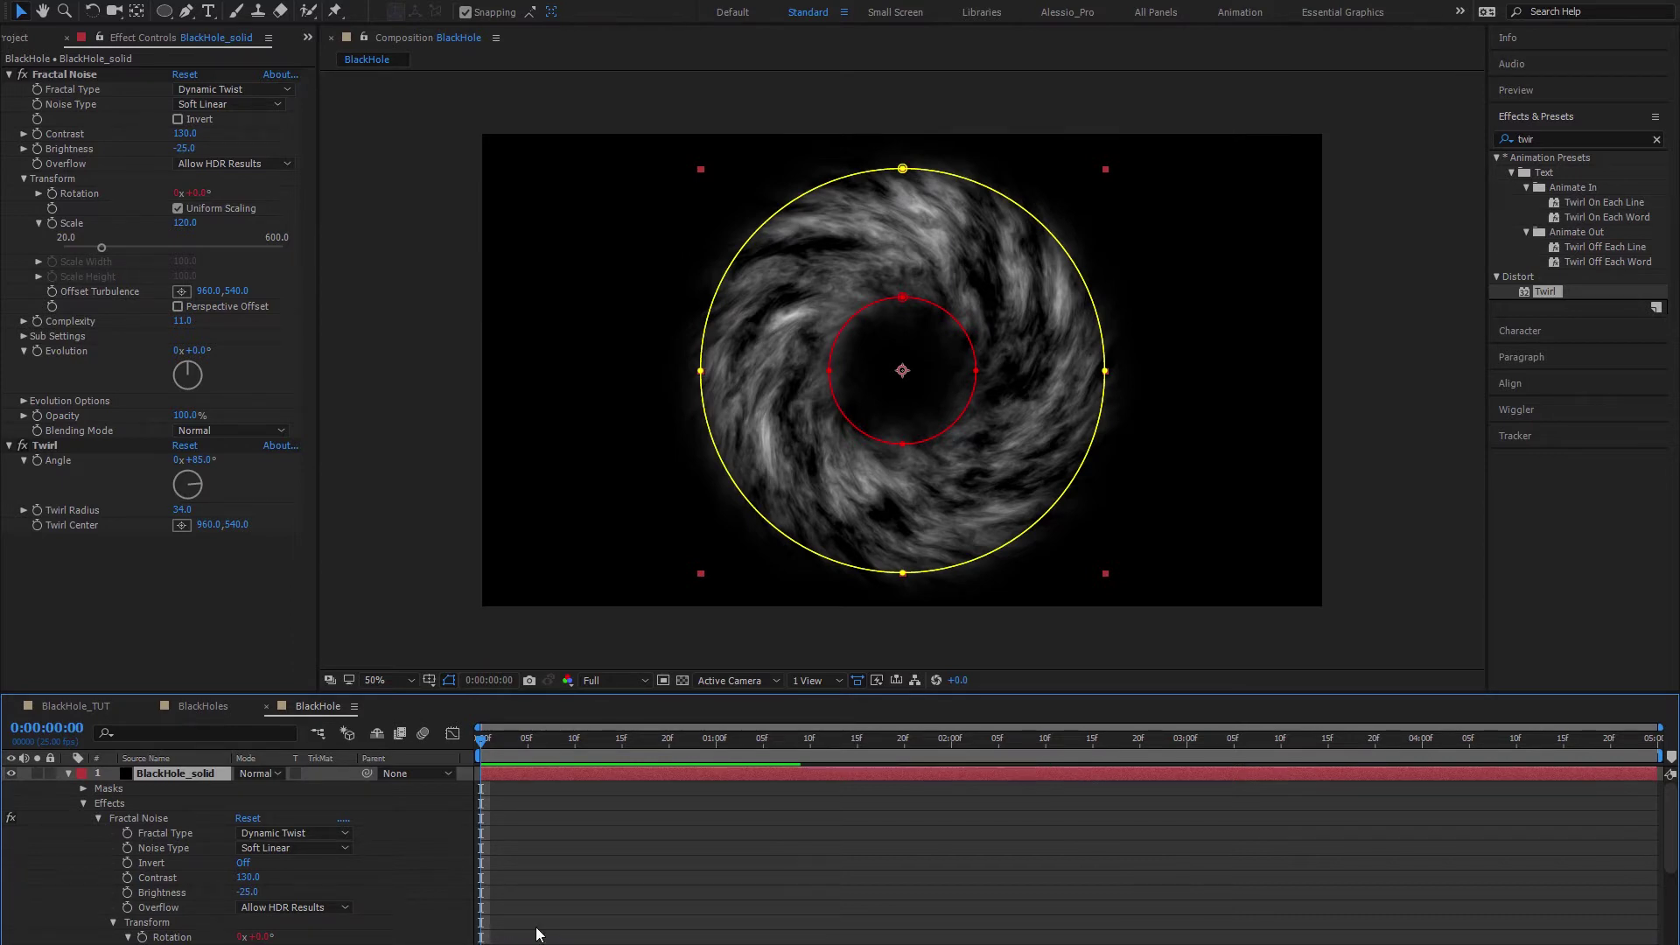
{"action": "key", "text": "space"}
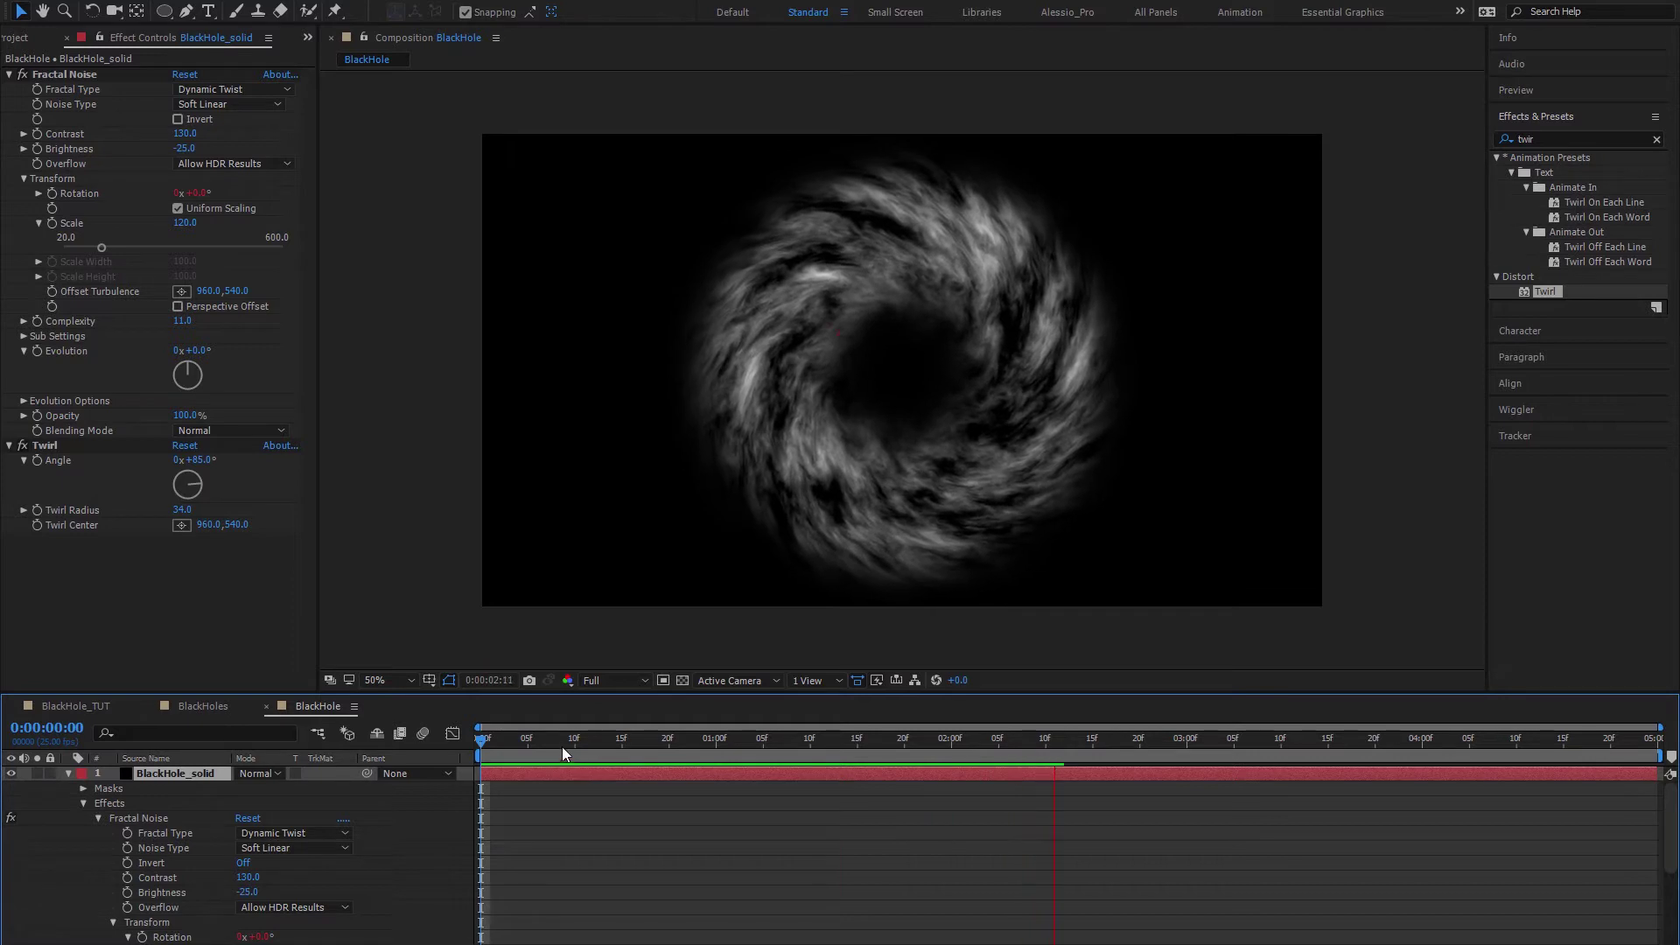
{"action": "key", "text": "space"}
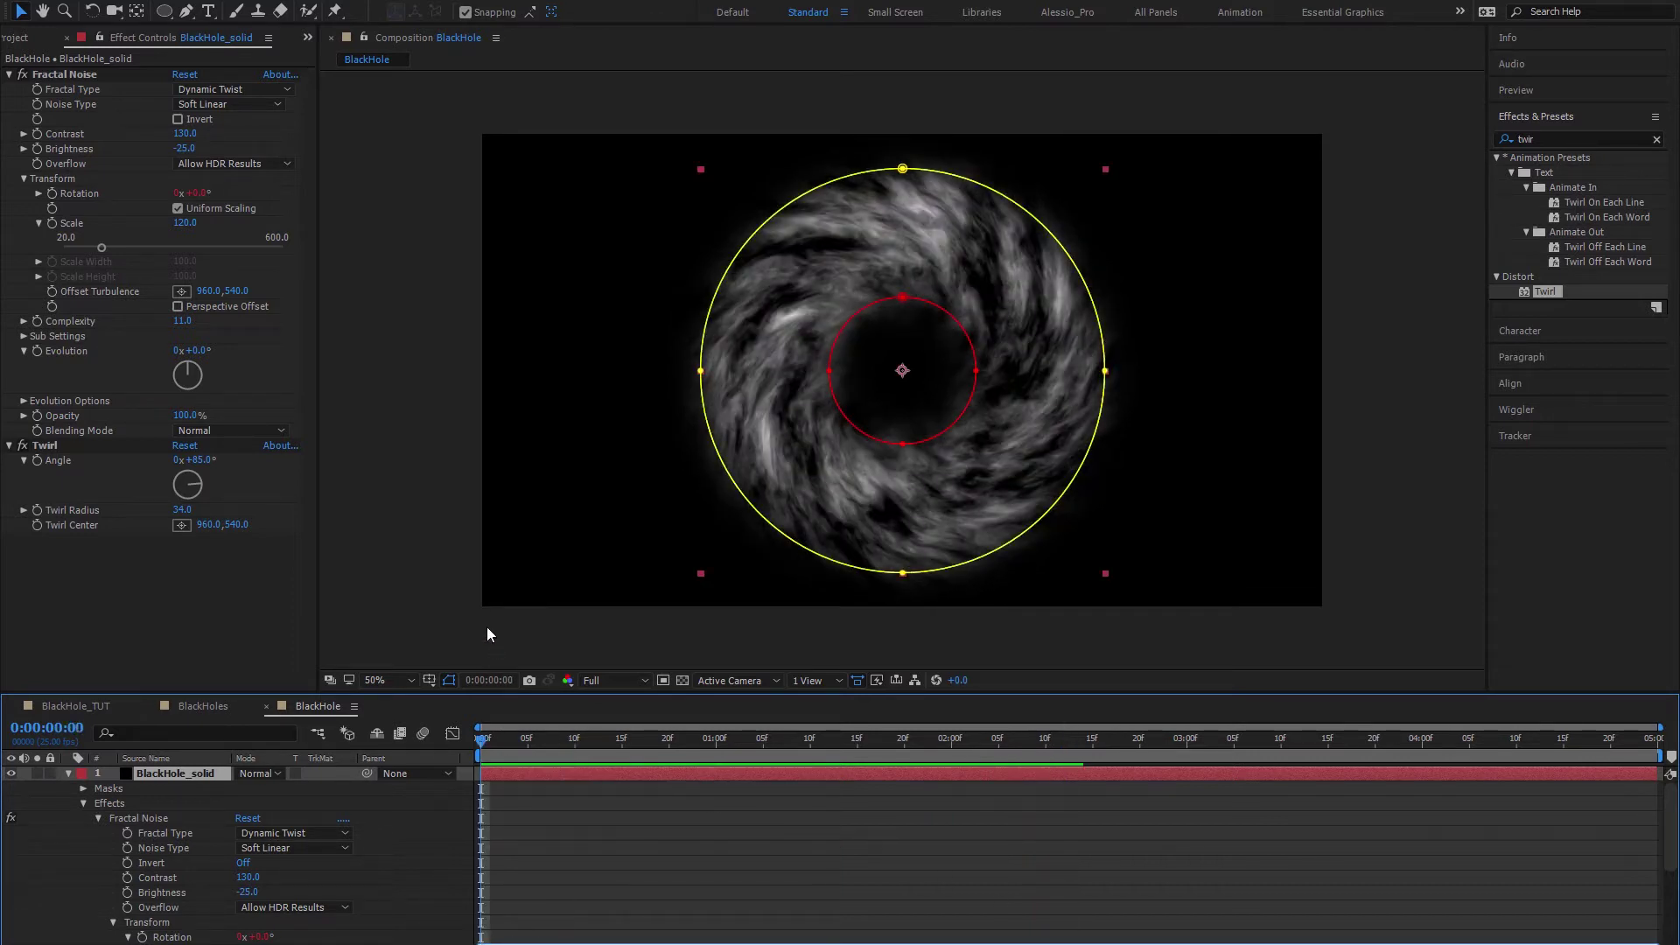
{"action": "key", "text": "space"}
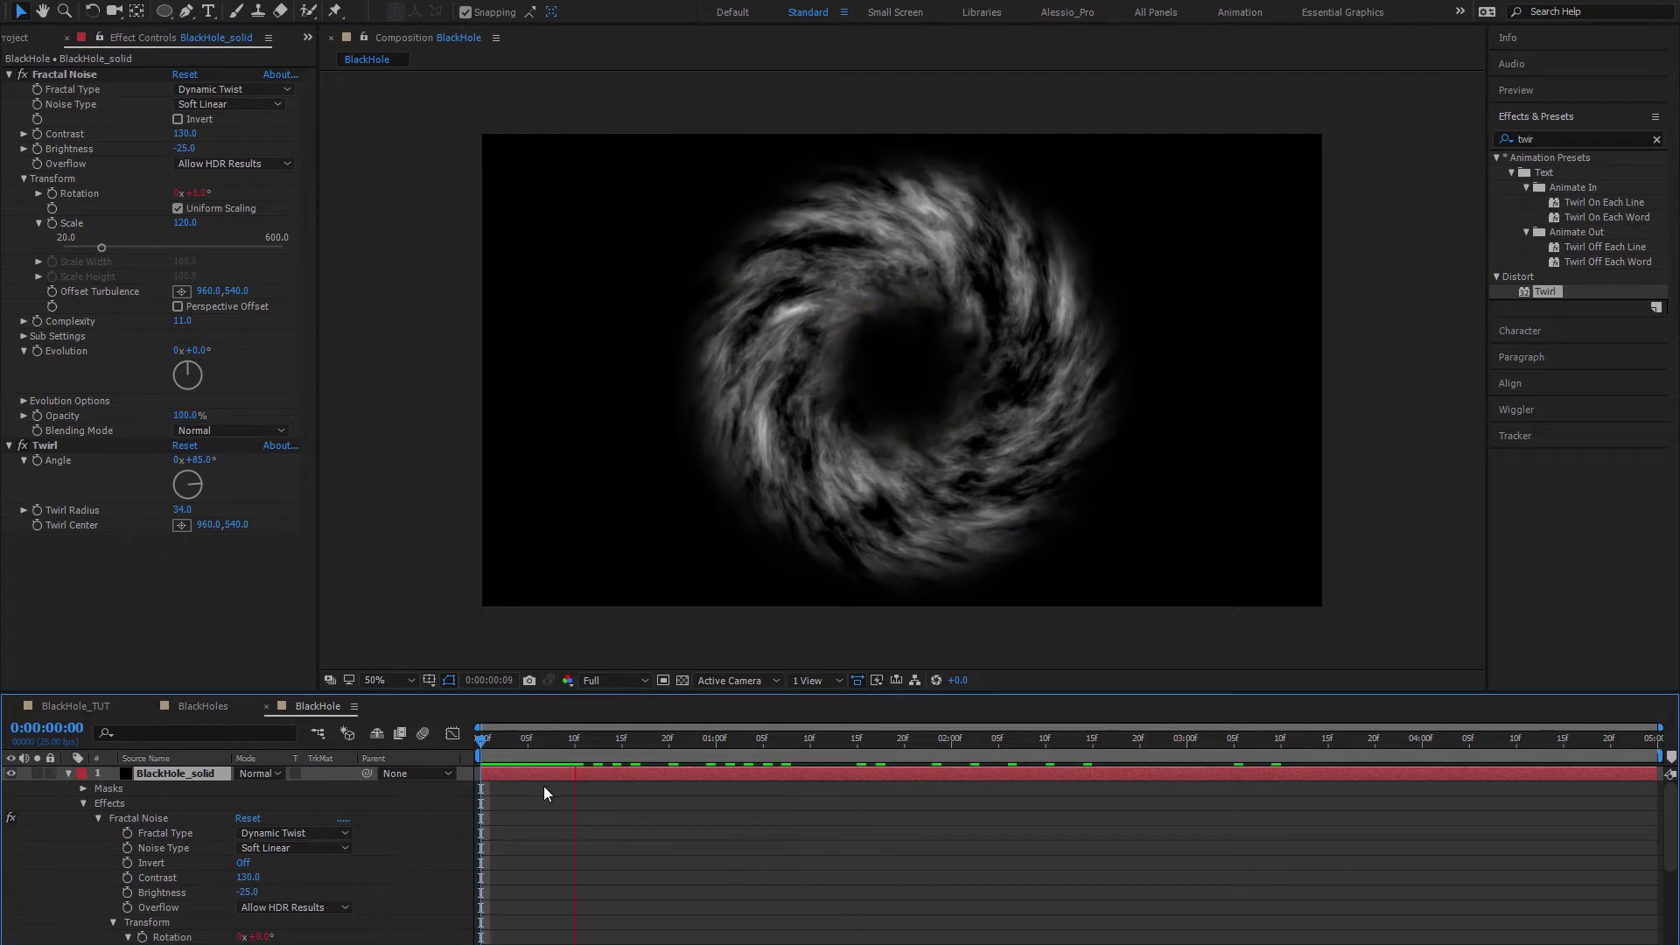
{"action": "key", "text": "space"}
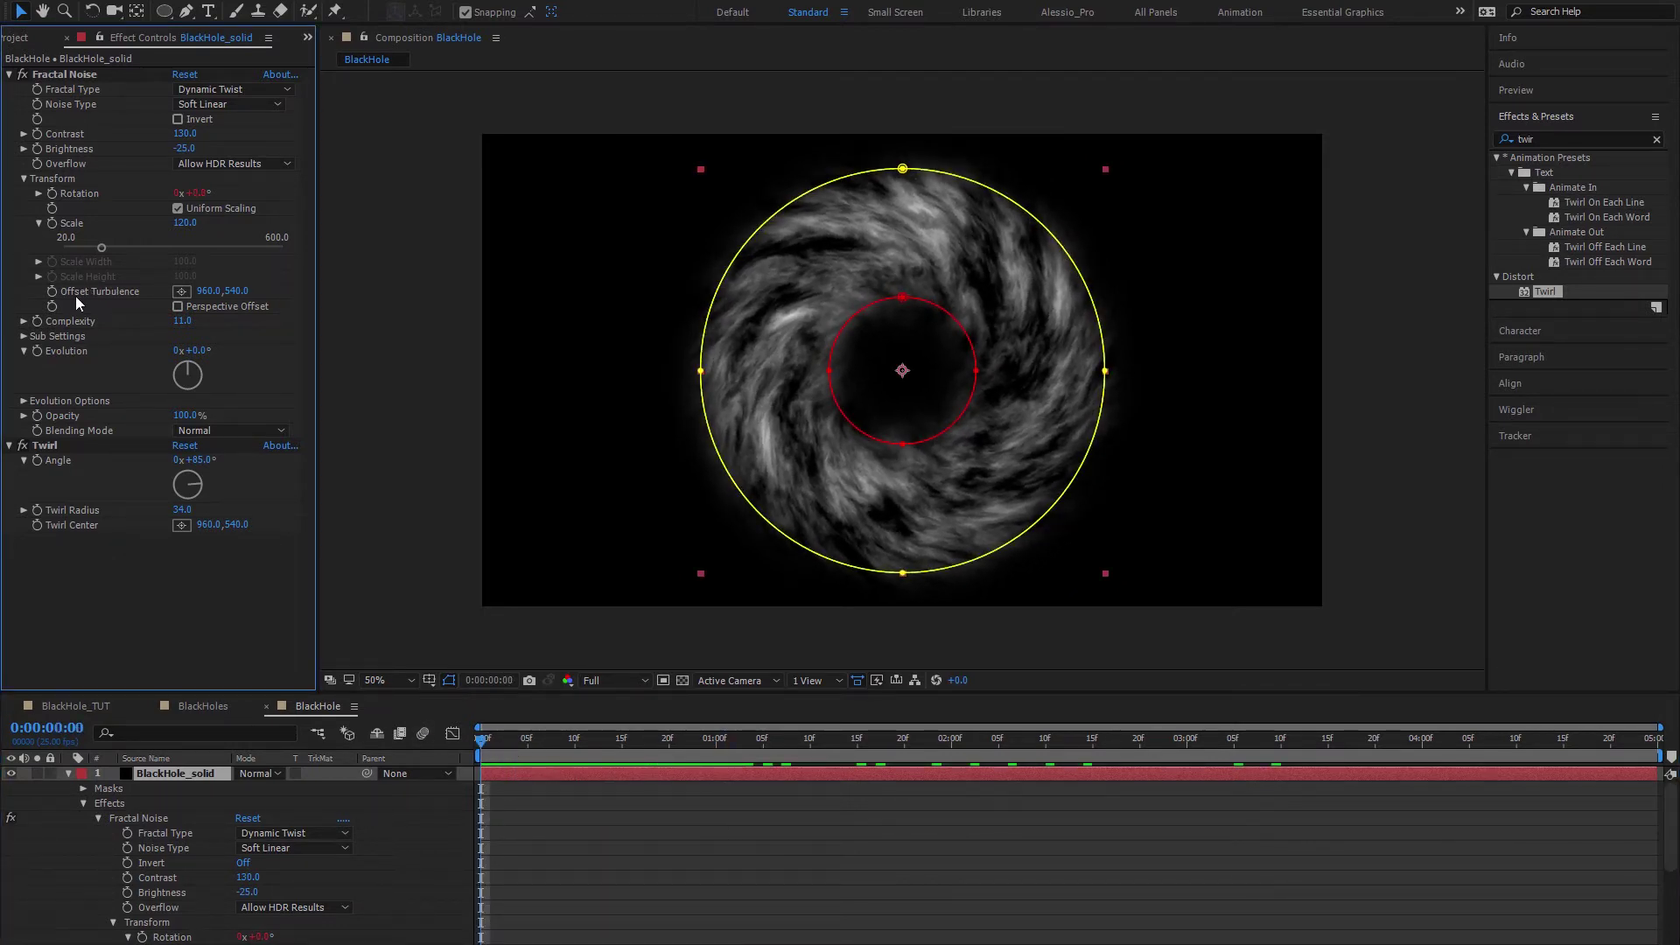
Step: Keyframe the Fractal Noise Offset Turbulence at 960, 540 at 0:00:00:00 and show only the keyframed property in the timeline
{"action": "left_click_drag", "start_coordinate": [236, 292], "coordinate": [435, 283]}
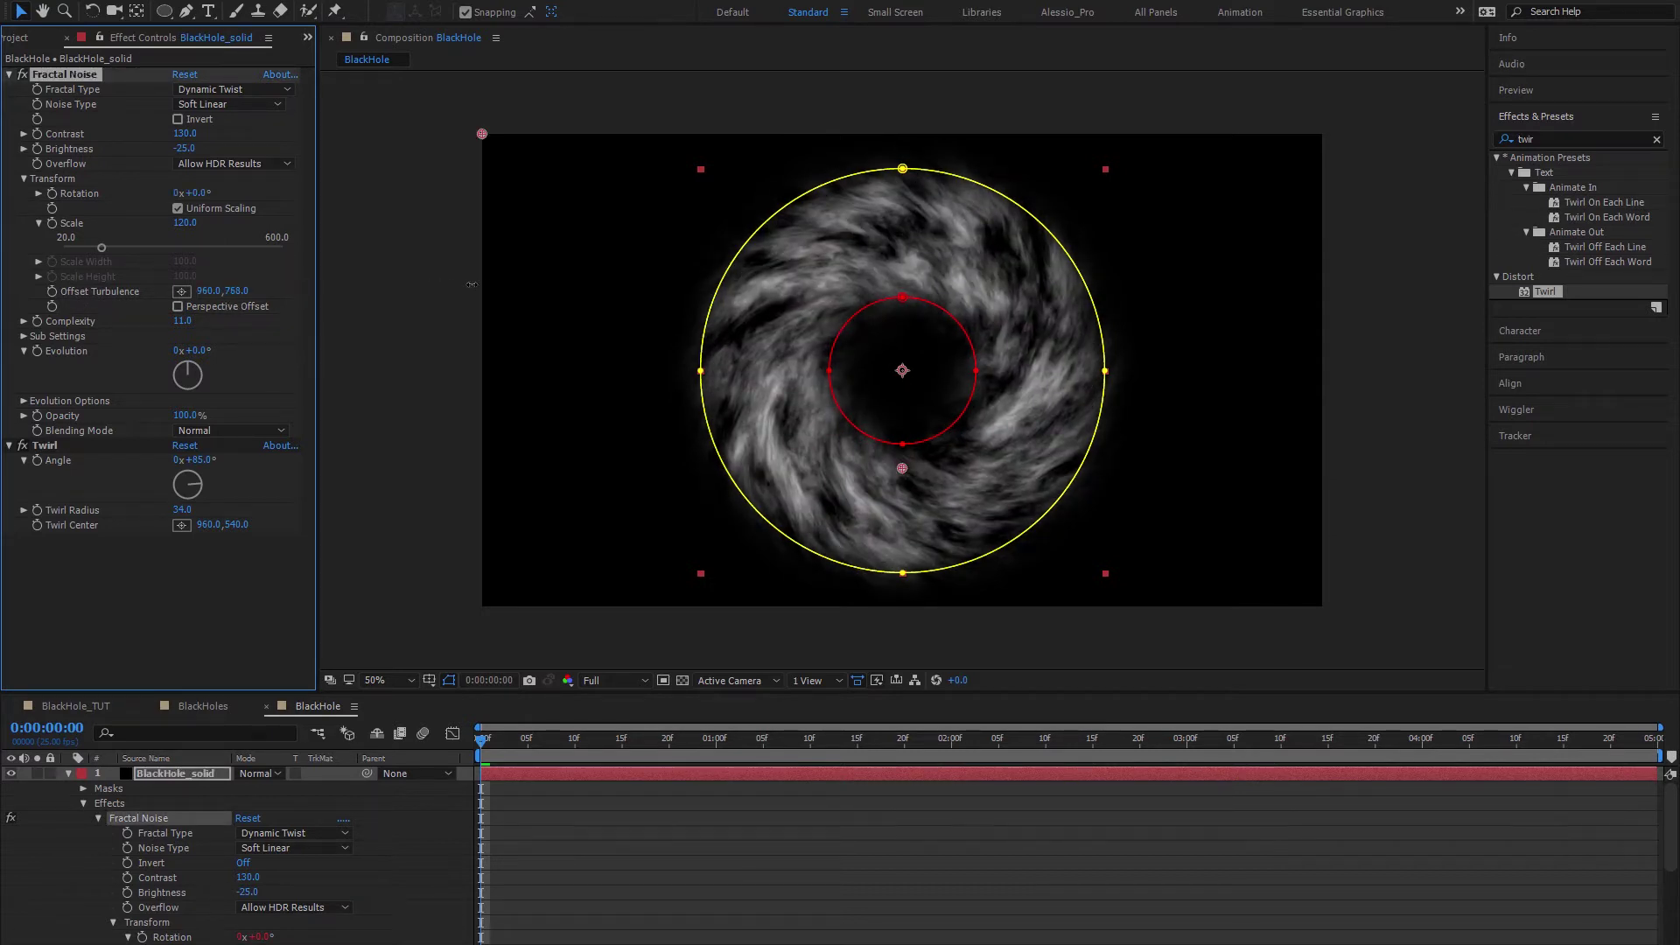
{"action": "key", "text": "ctrl+z"}
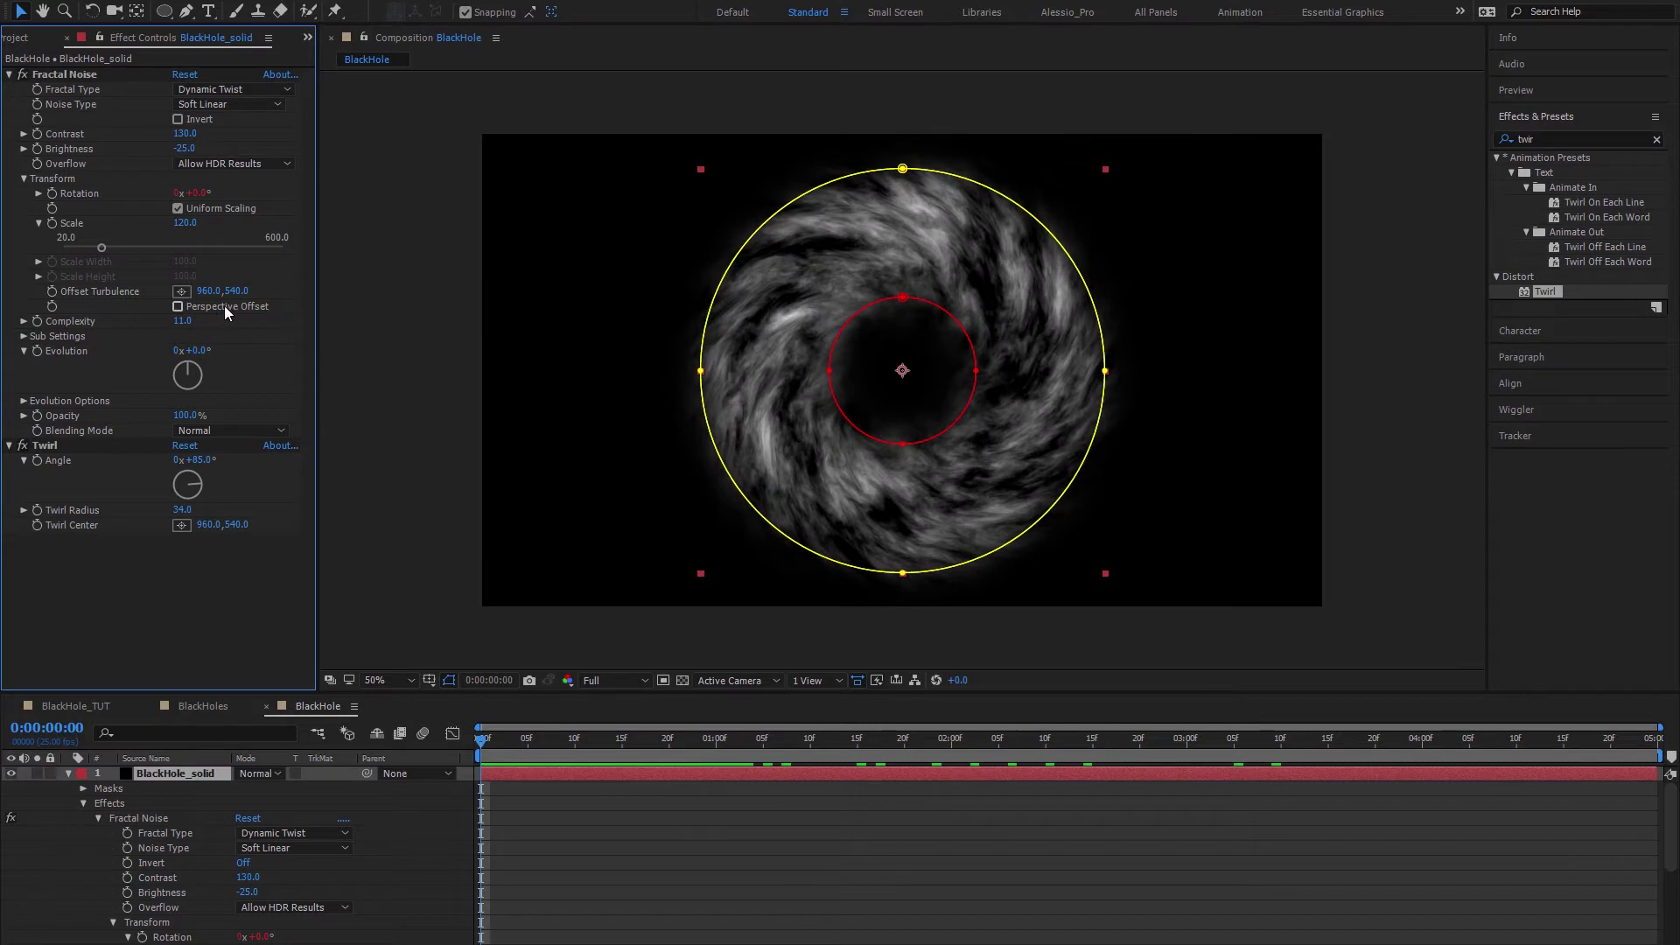
{"action": "left_click", "coordinate": [497, 752]}
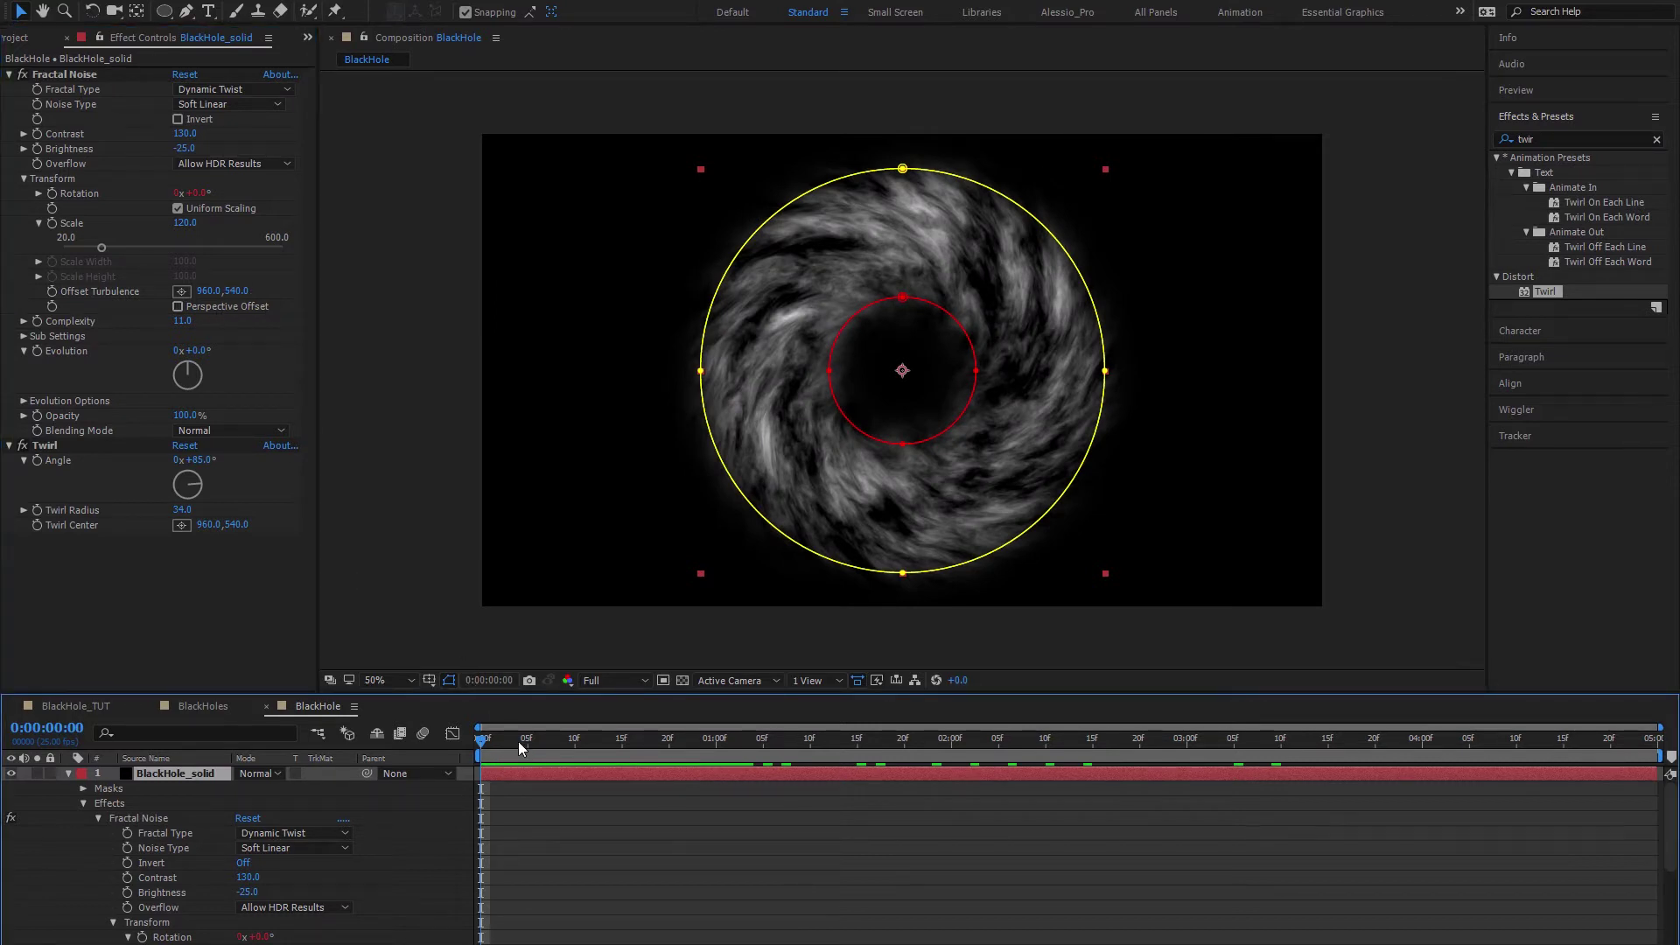
{"action": "left_click", "coordinate": [55, 291]}
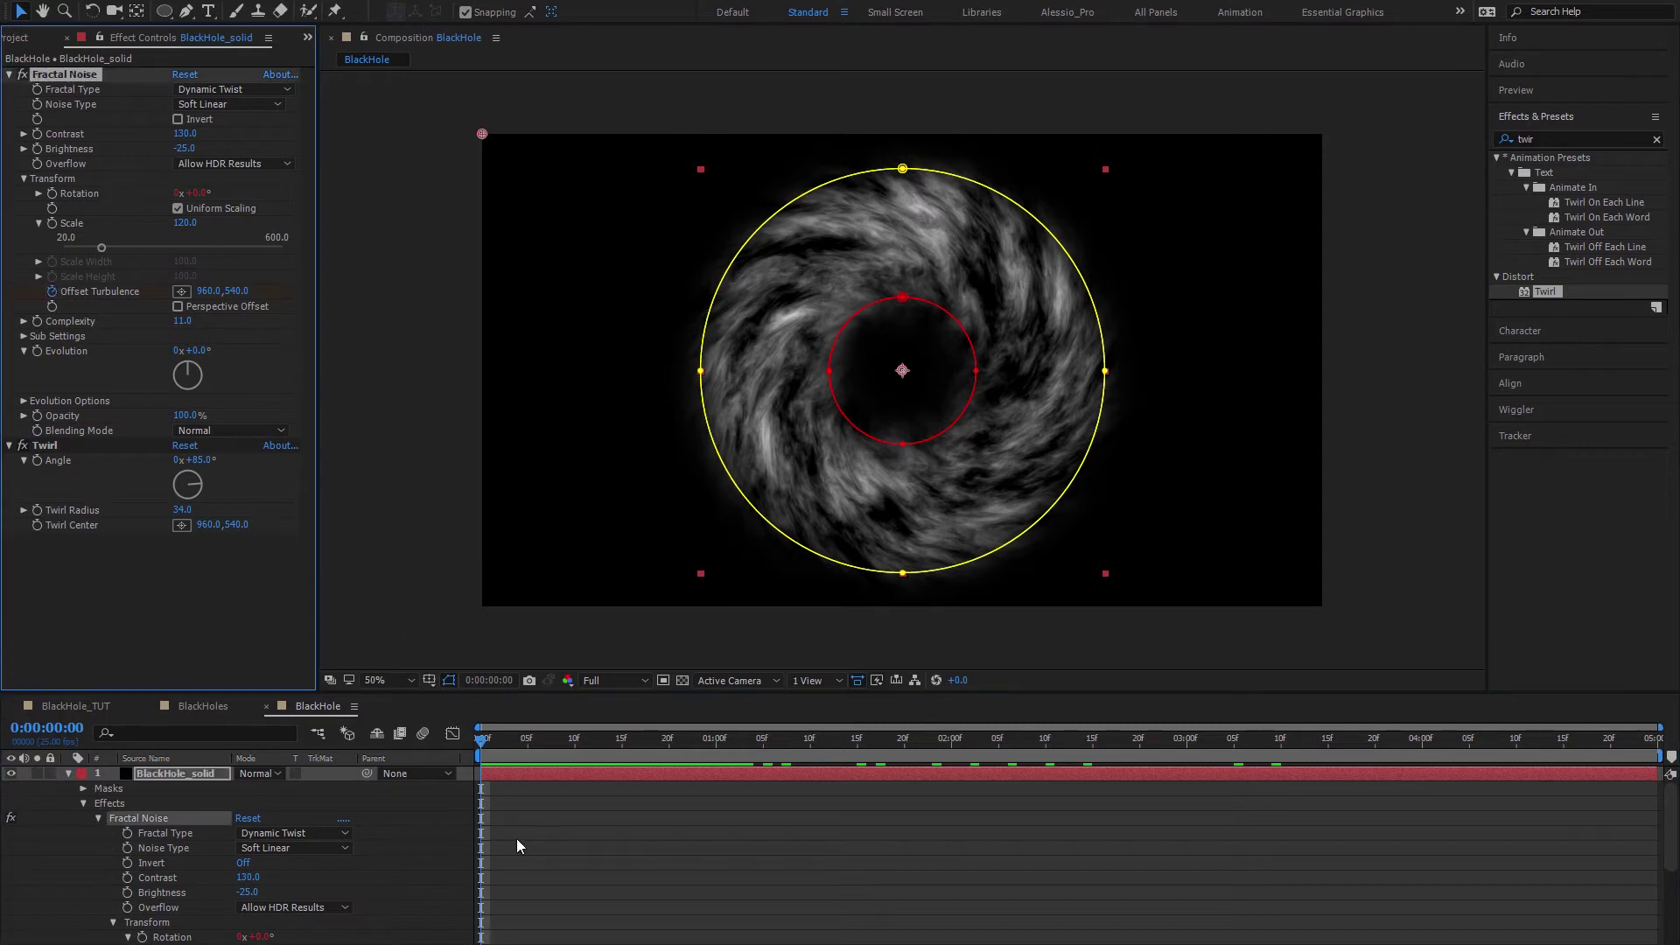
{"action": "key", "text": "u"}
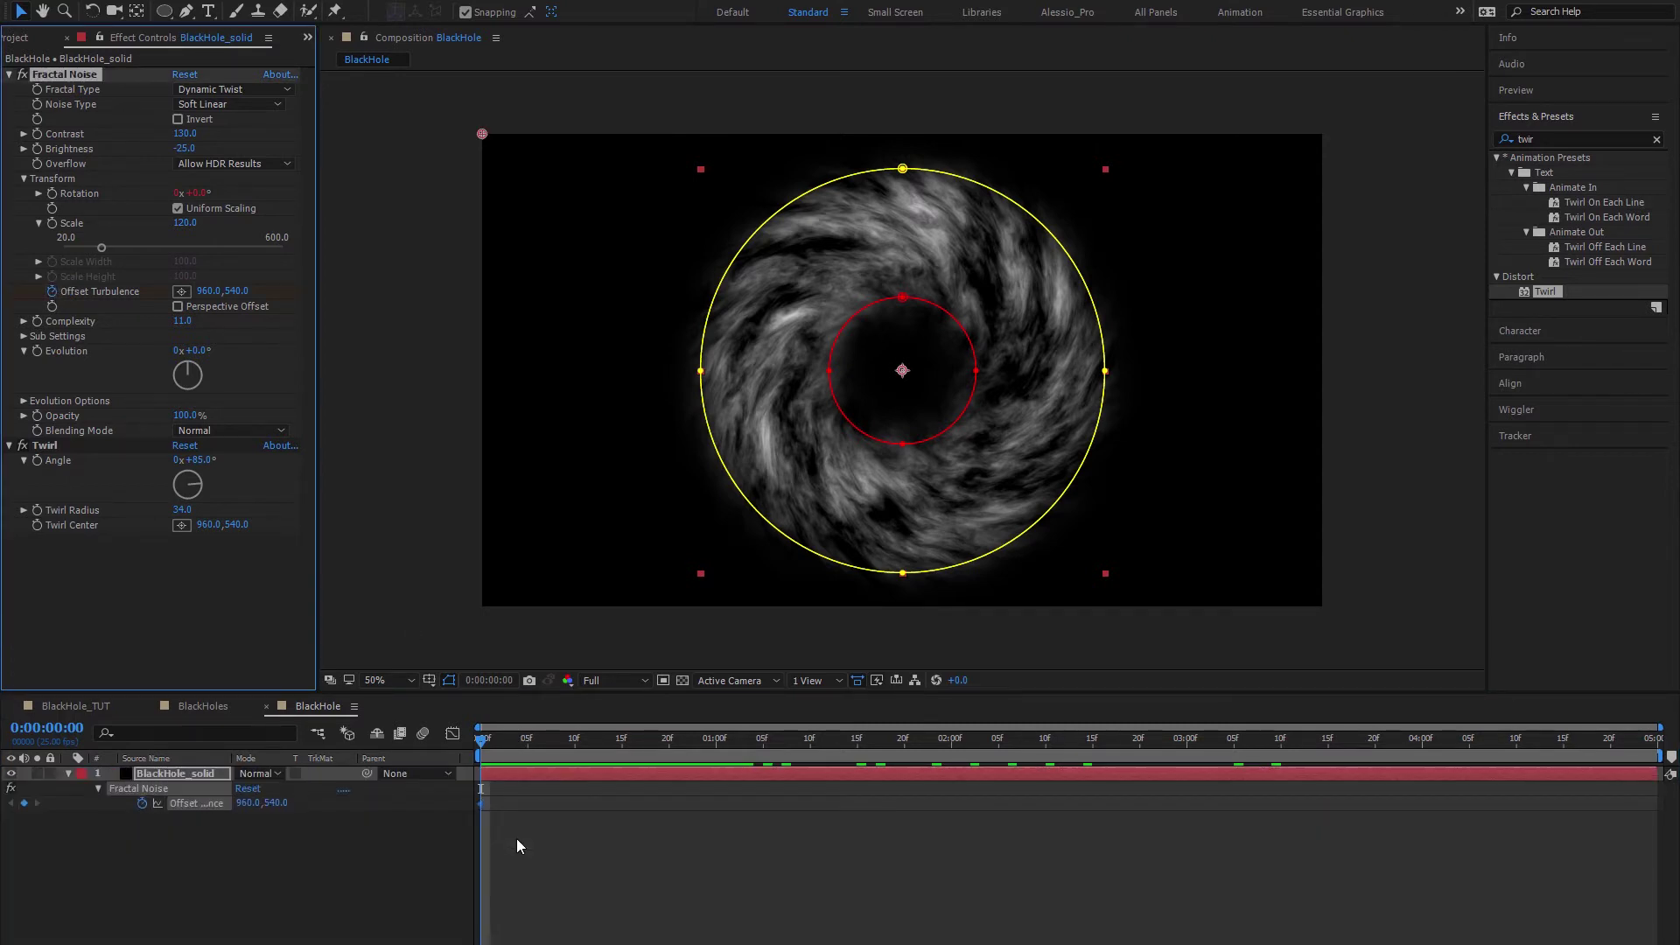
Step: Set Offset Turbulence to 960, 1004 at 0:00:04:24 and preview the animation from the start
{"action": "left_click", "coordinate": [493, 748]}
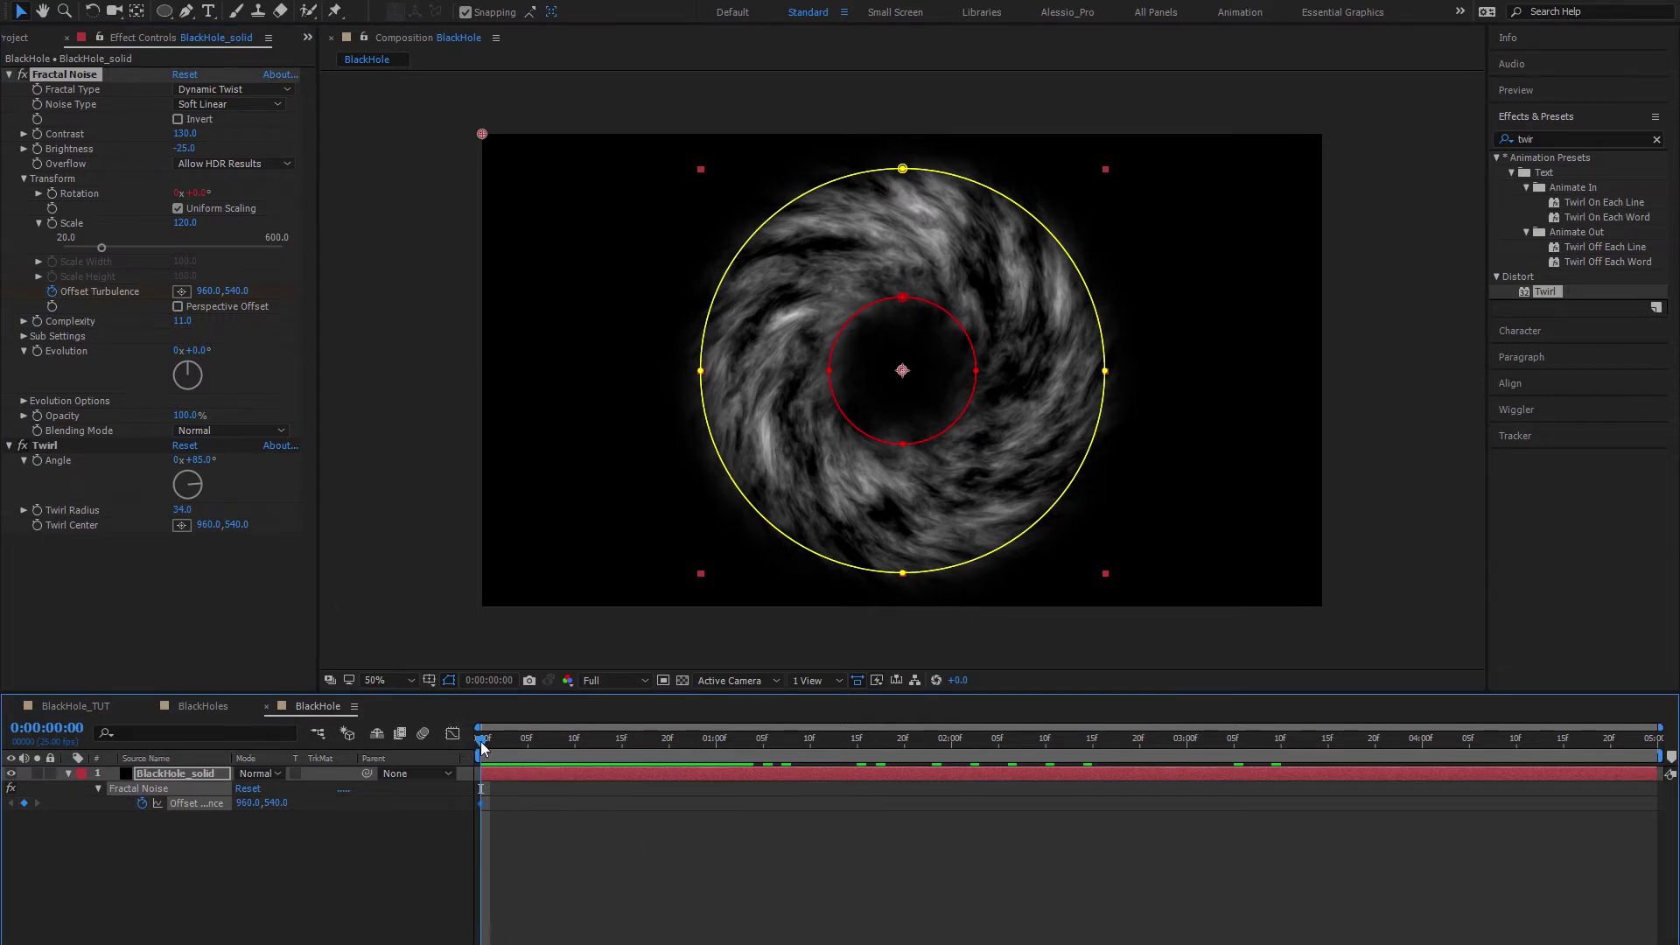
{"action": "left_click_drag", "start_coordinate": [481, 745], "coordinate": [1667, 736]}
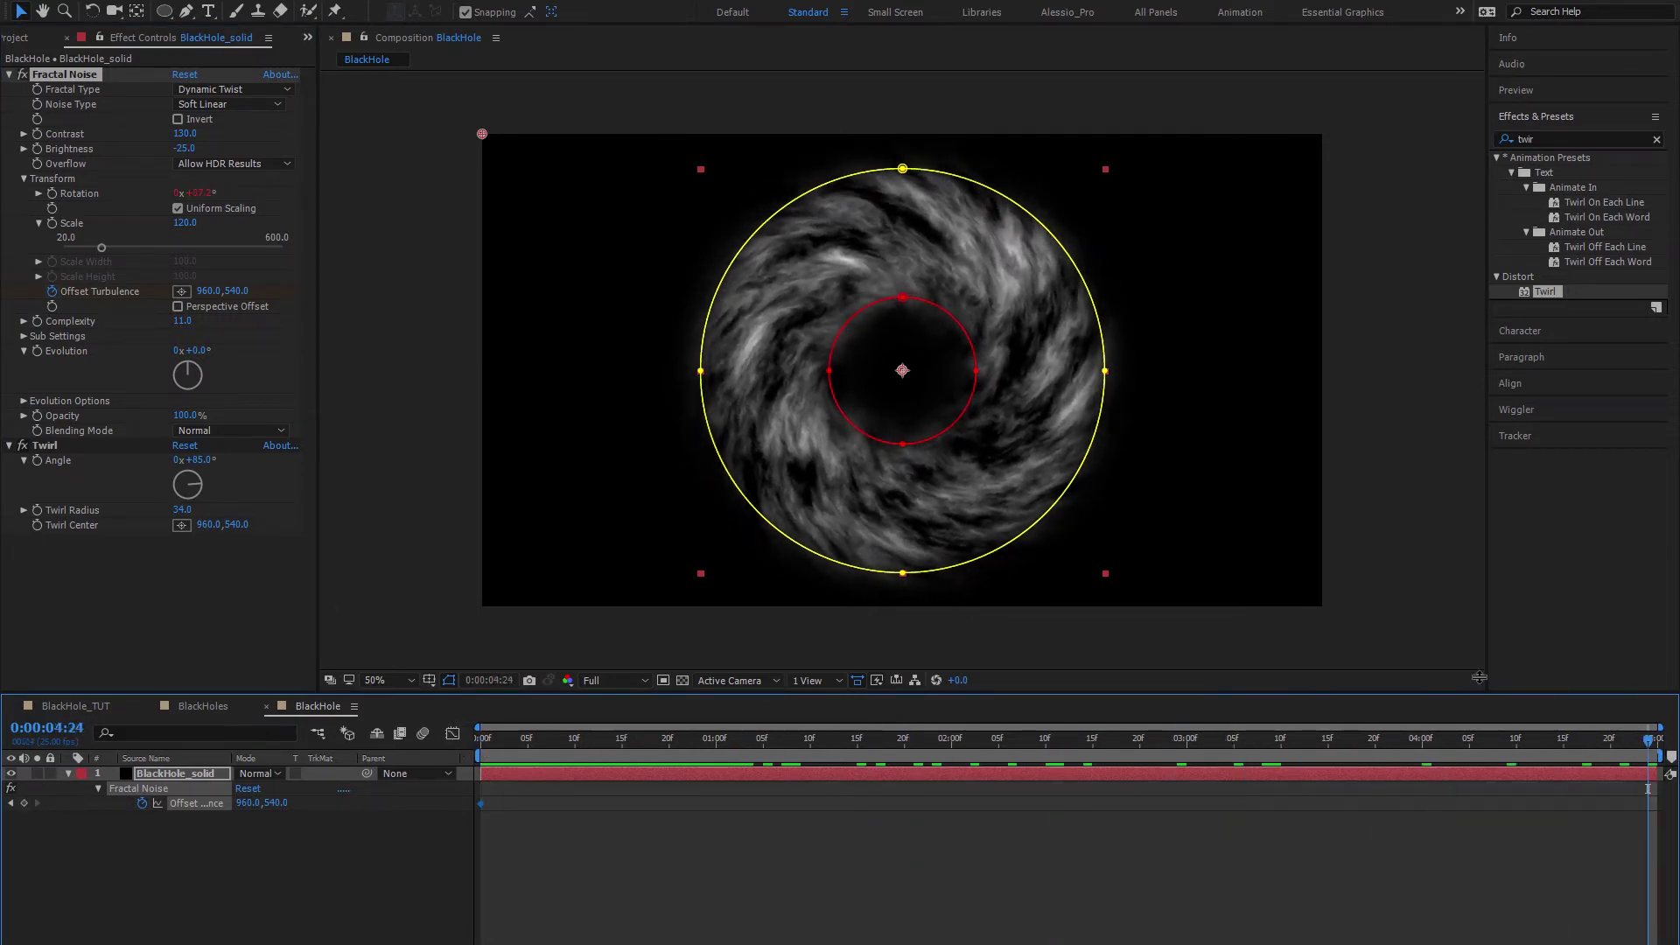
{"action": "left_click_drag", "start_coordinate": [234, 291], "coordinate": [562, 360]}
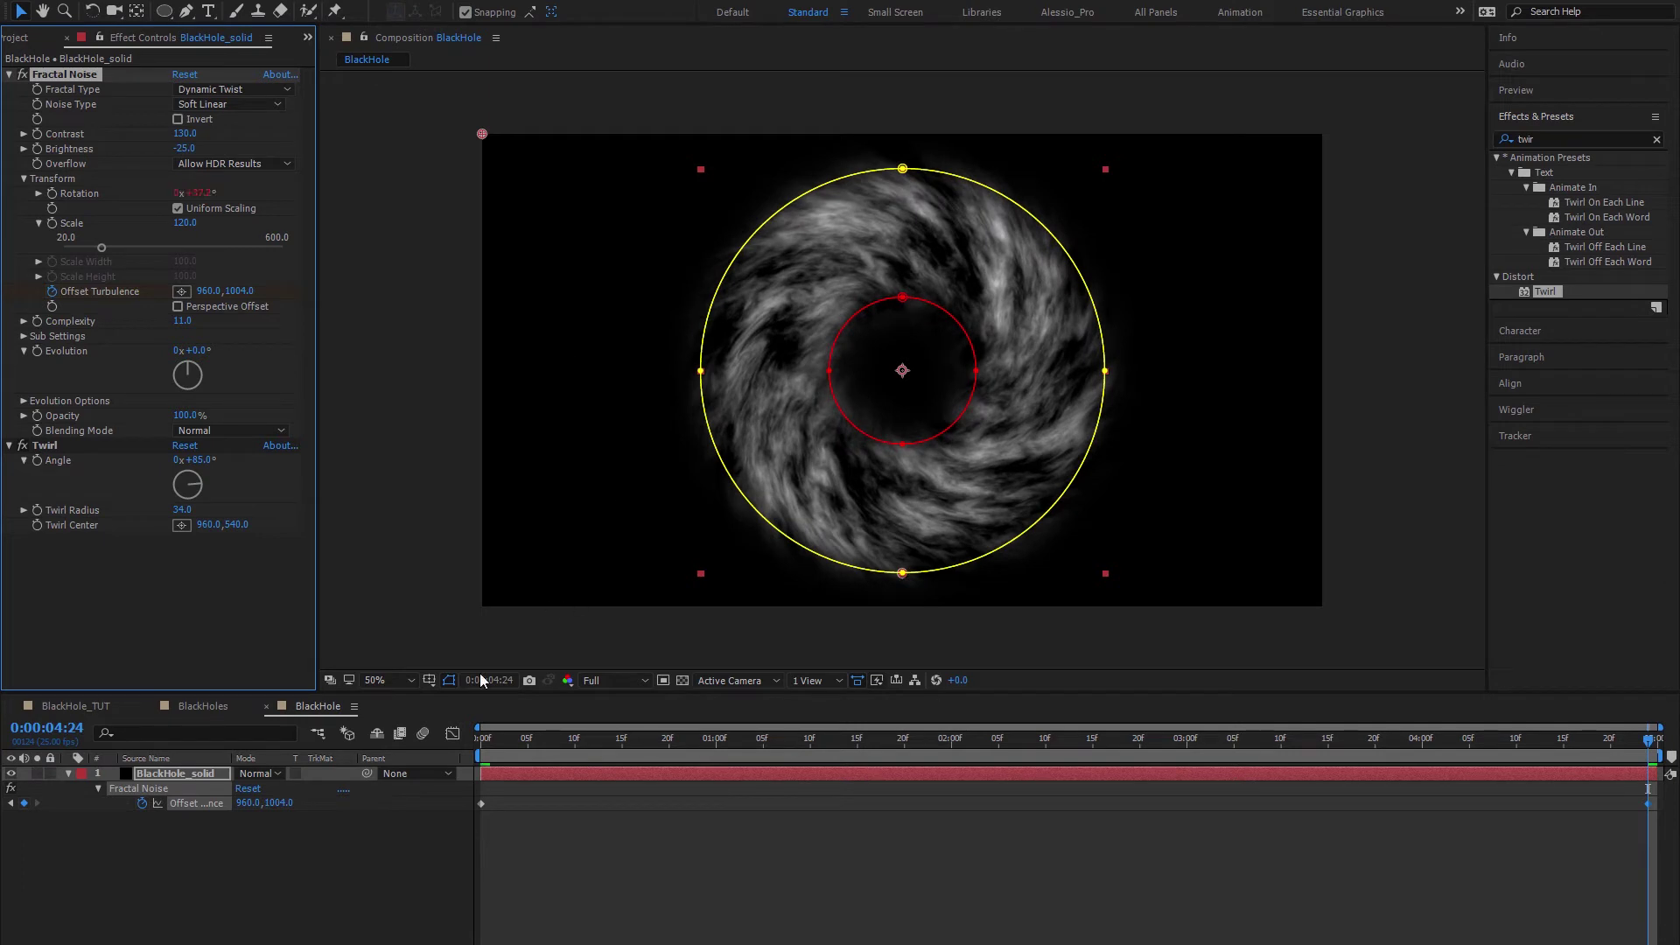
{"action": "left_click", "coordinate": [511, 747]}
{"action": "key", "text": "Home"}
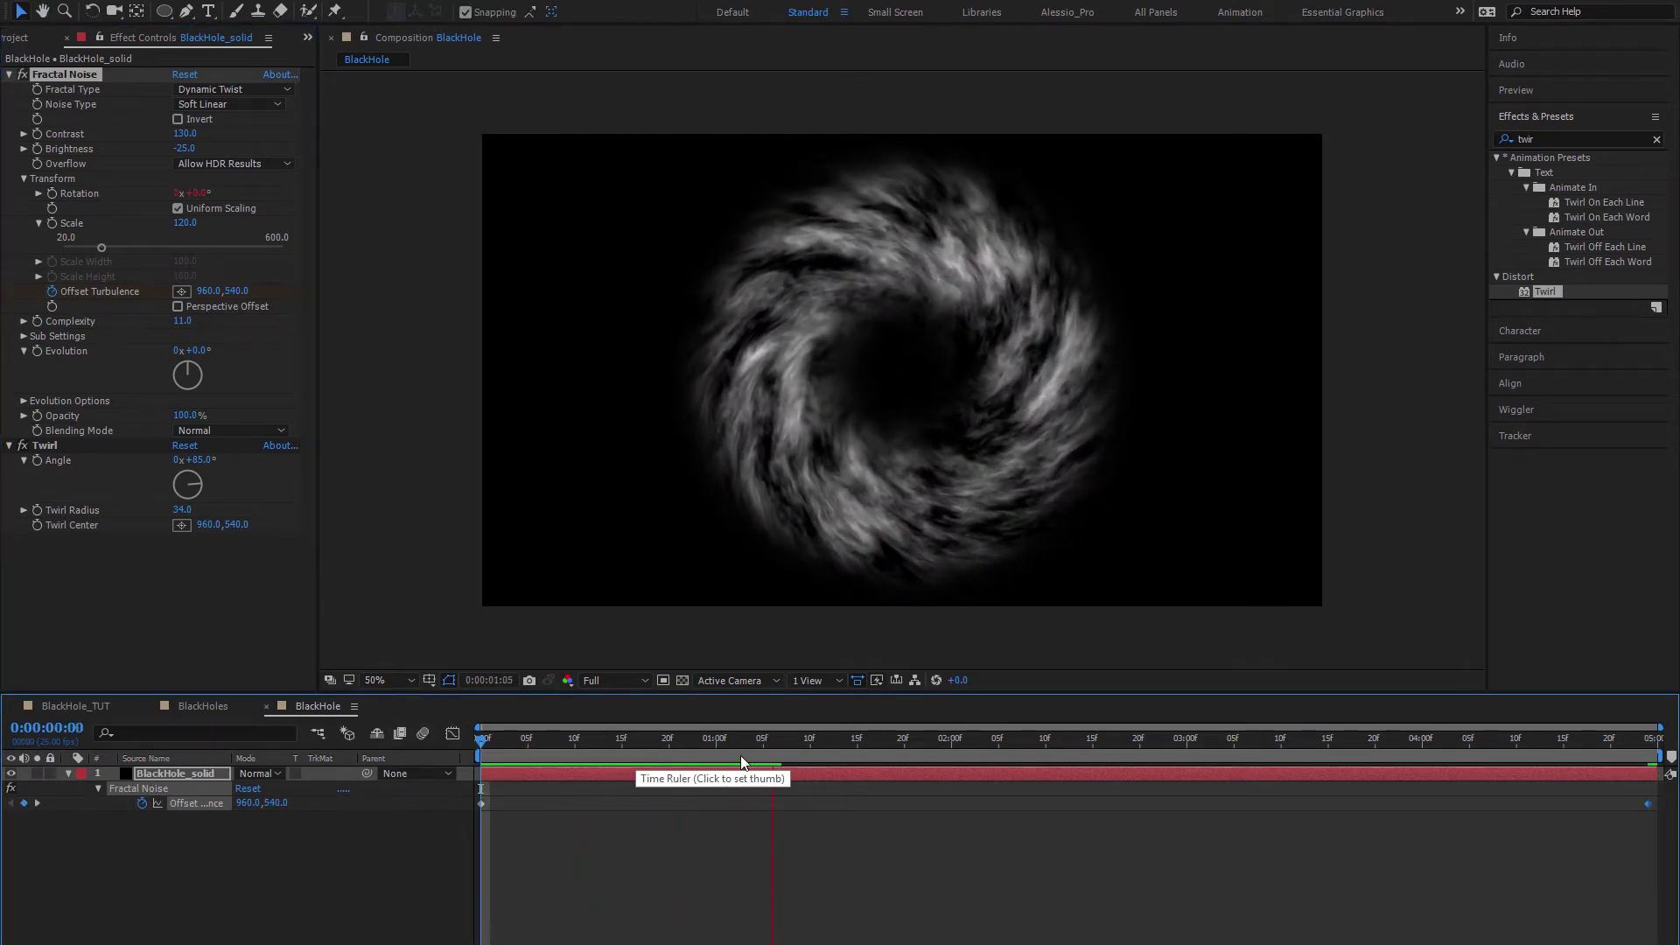
{"action": "key", "text": "space"}
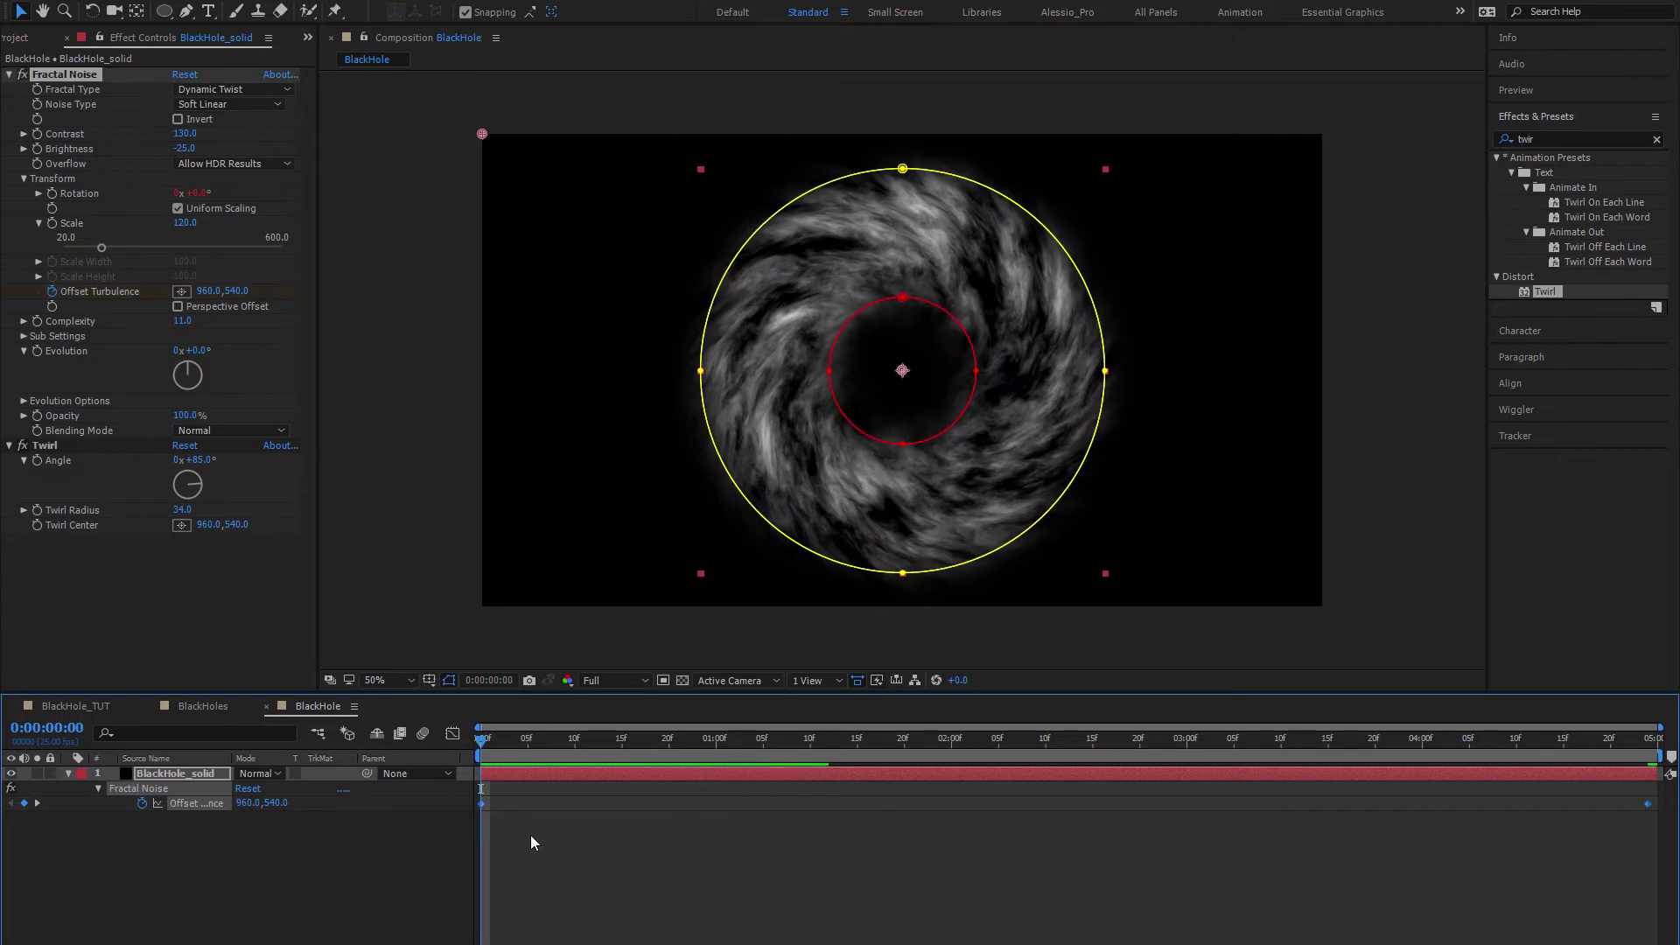
Step: Apply Easy Ease to both Offset Turbulence keyframes and preview the eased animation
{"action": "right_click", "coordinate": [483, 805]}
{"action": "mouse_move", "coordinate": [571, 793]}
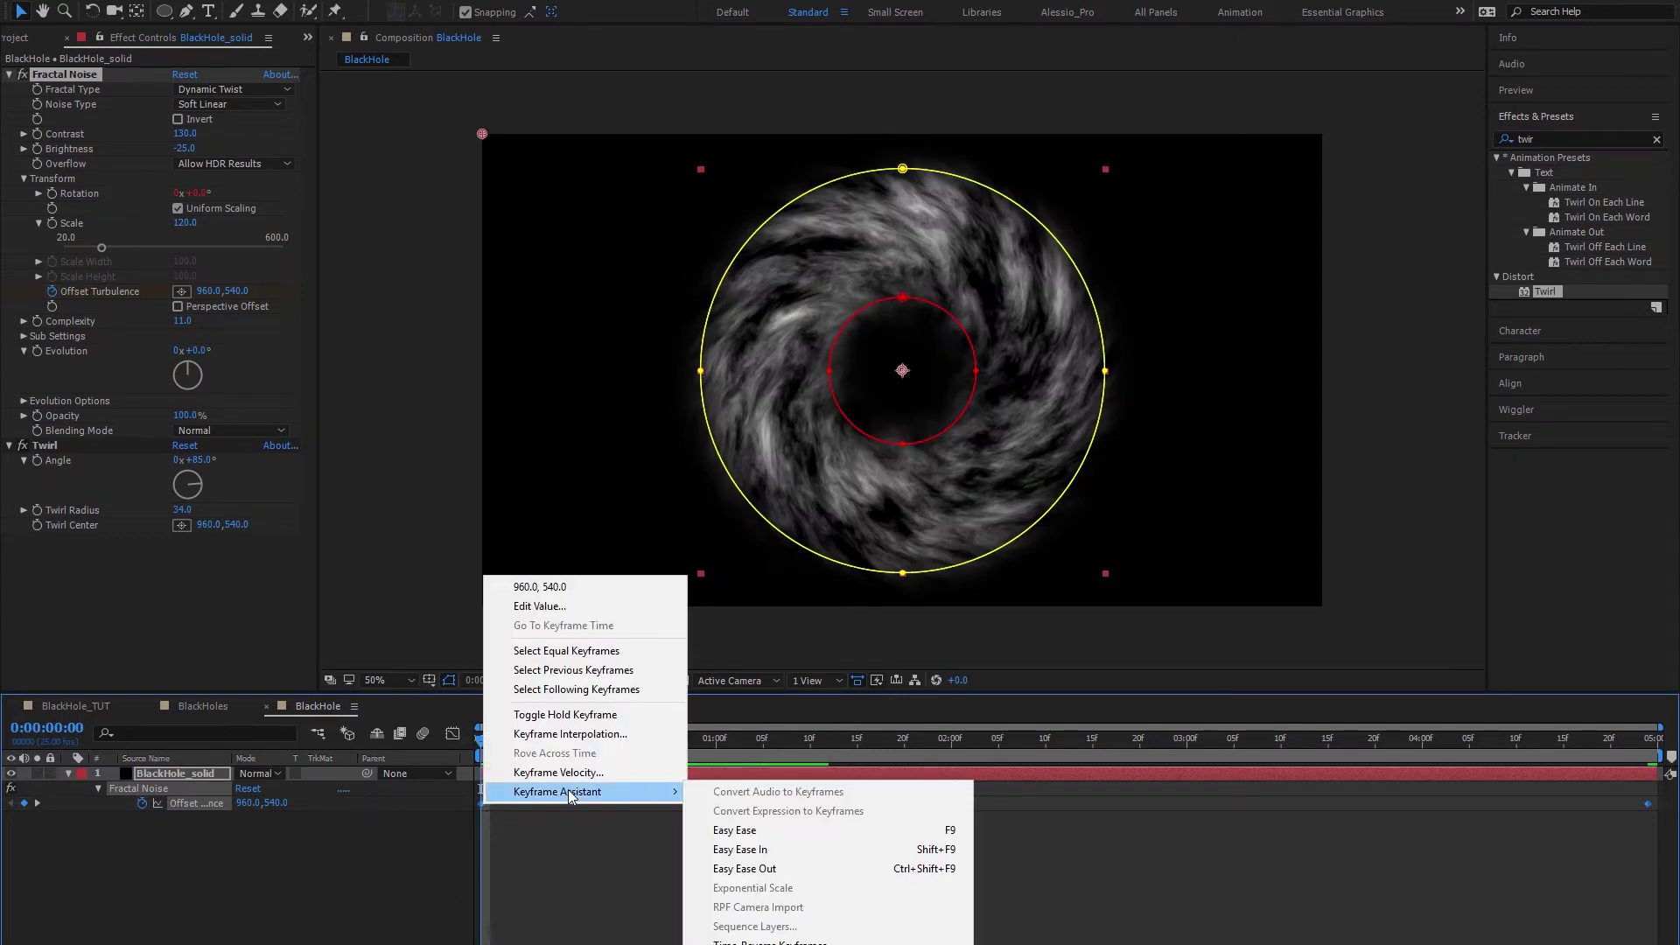
{"action": "left_click", "coordinate": [760, 833]}
{"action": "key", "text": "space"}
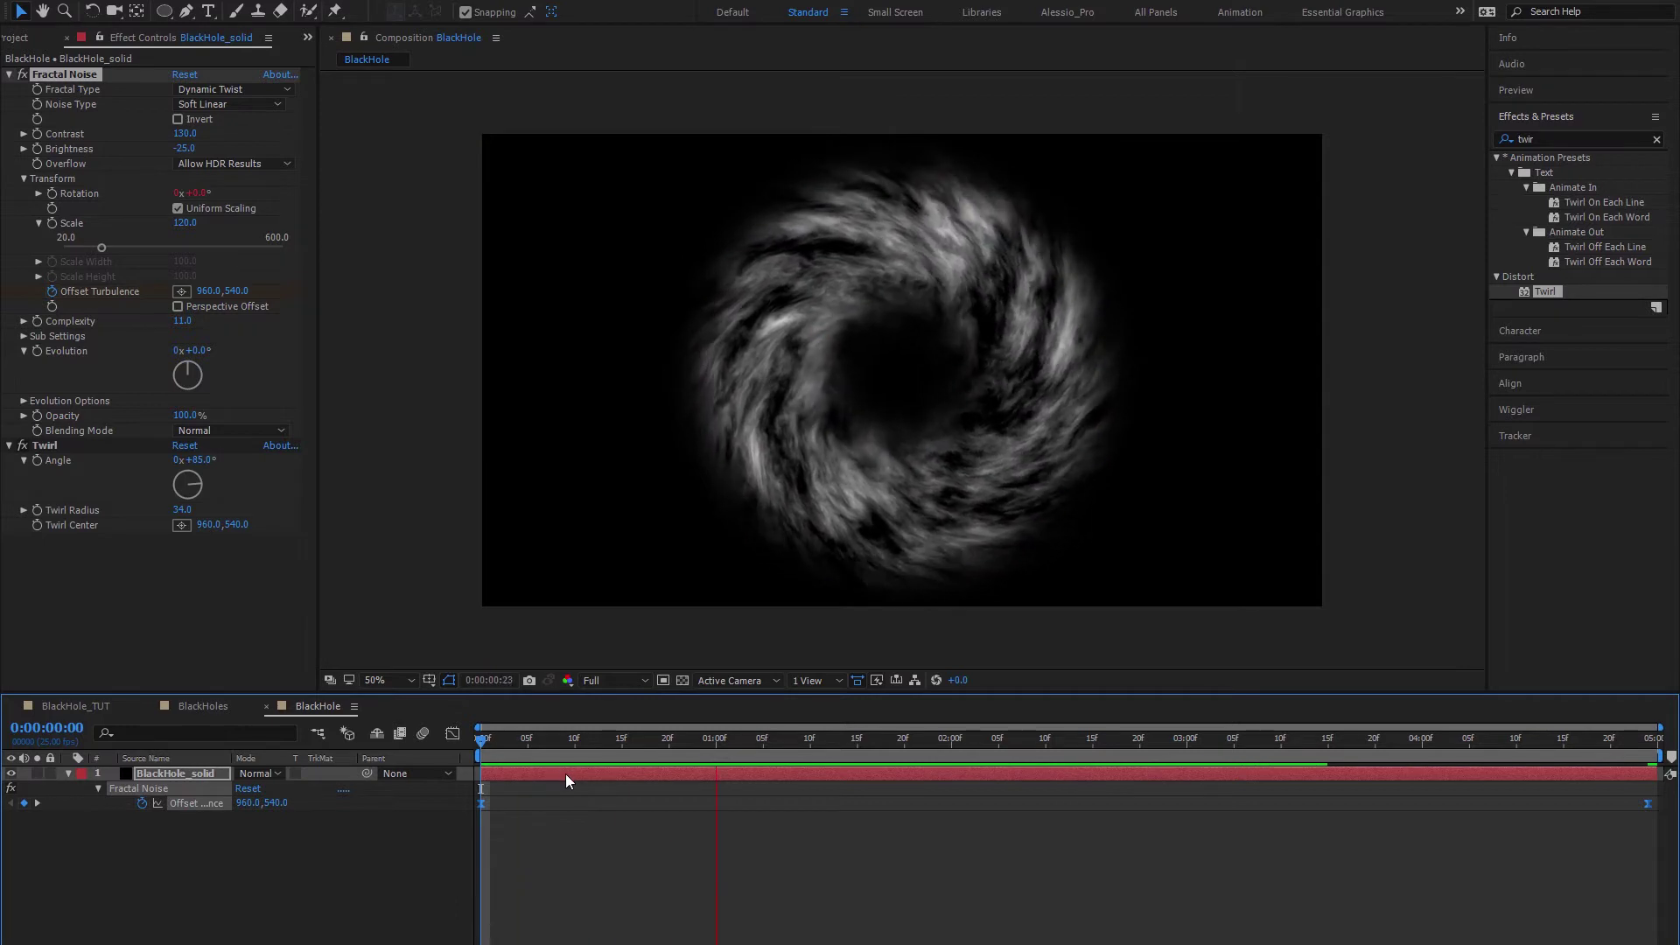
{"action": "key", "text": "space"}
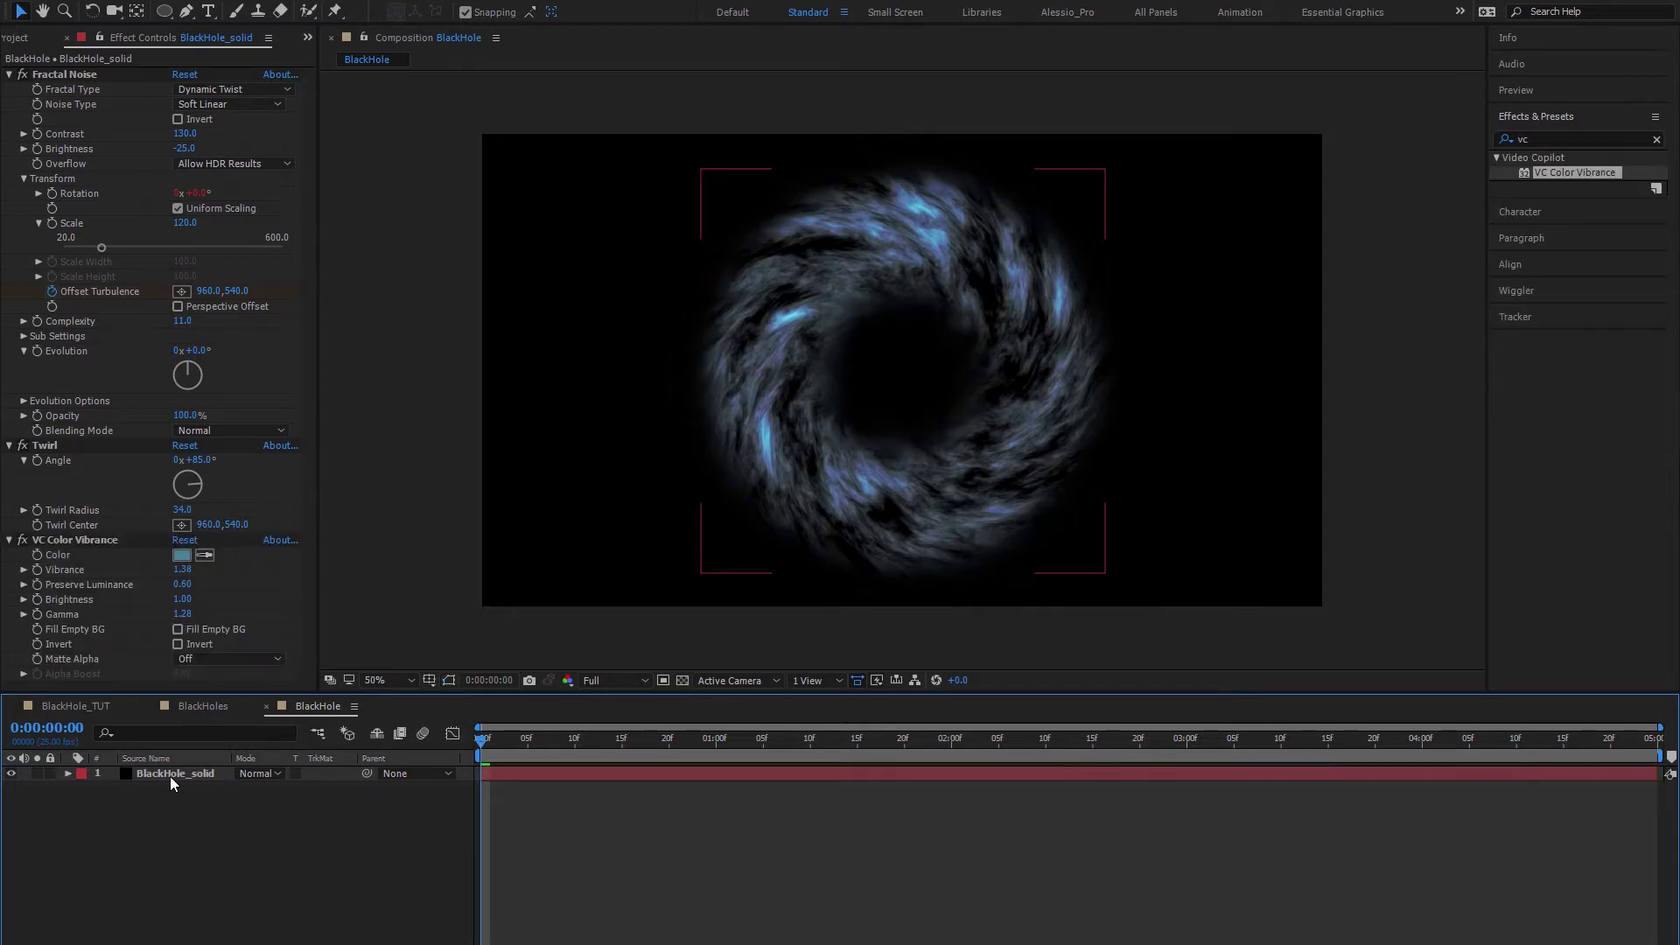
Step: Duplicate the BlackHole_solid layer and rename the upper copy BlackHole_outer
{"action": "left_click", "coordinate": [174, 775]}
{"action": "key", "text": "ctrl+d"}
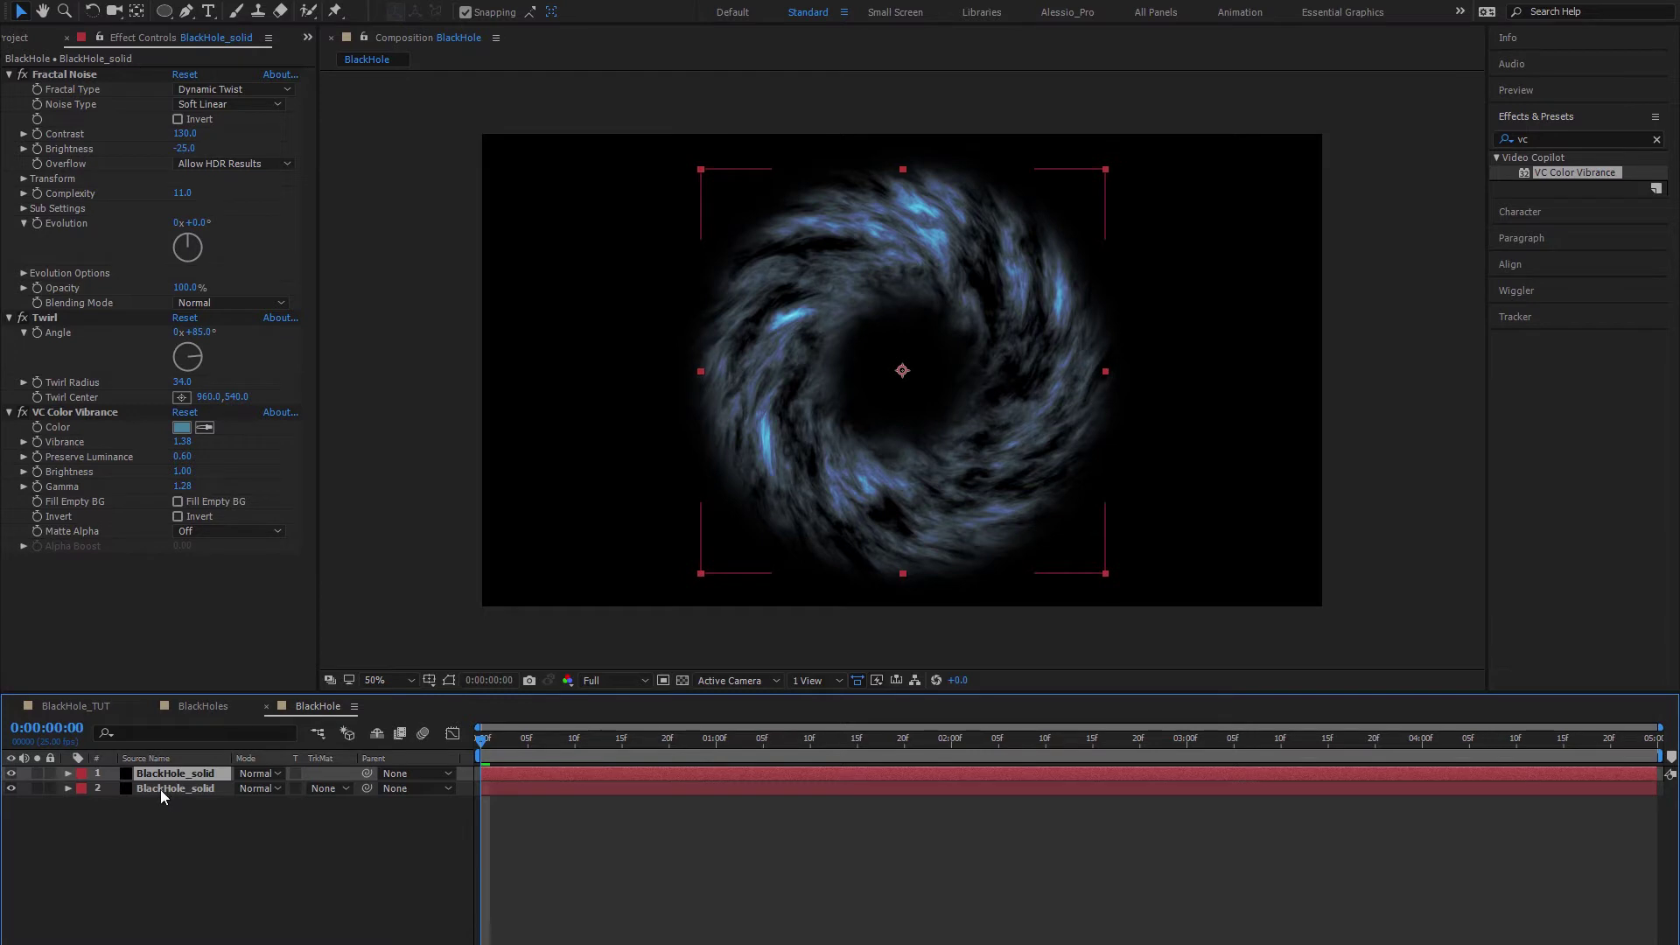
{"action": "left_click", "coordinate": [161, 790]}
{"action": "left_click", "coordinate": [173, 777]}
{"action": "key", "text": "Return"}
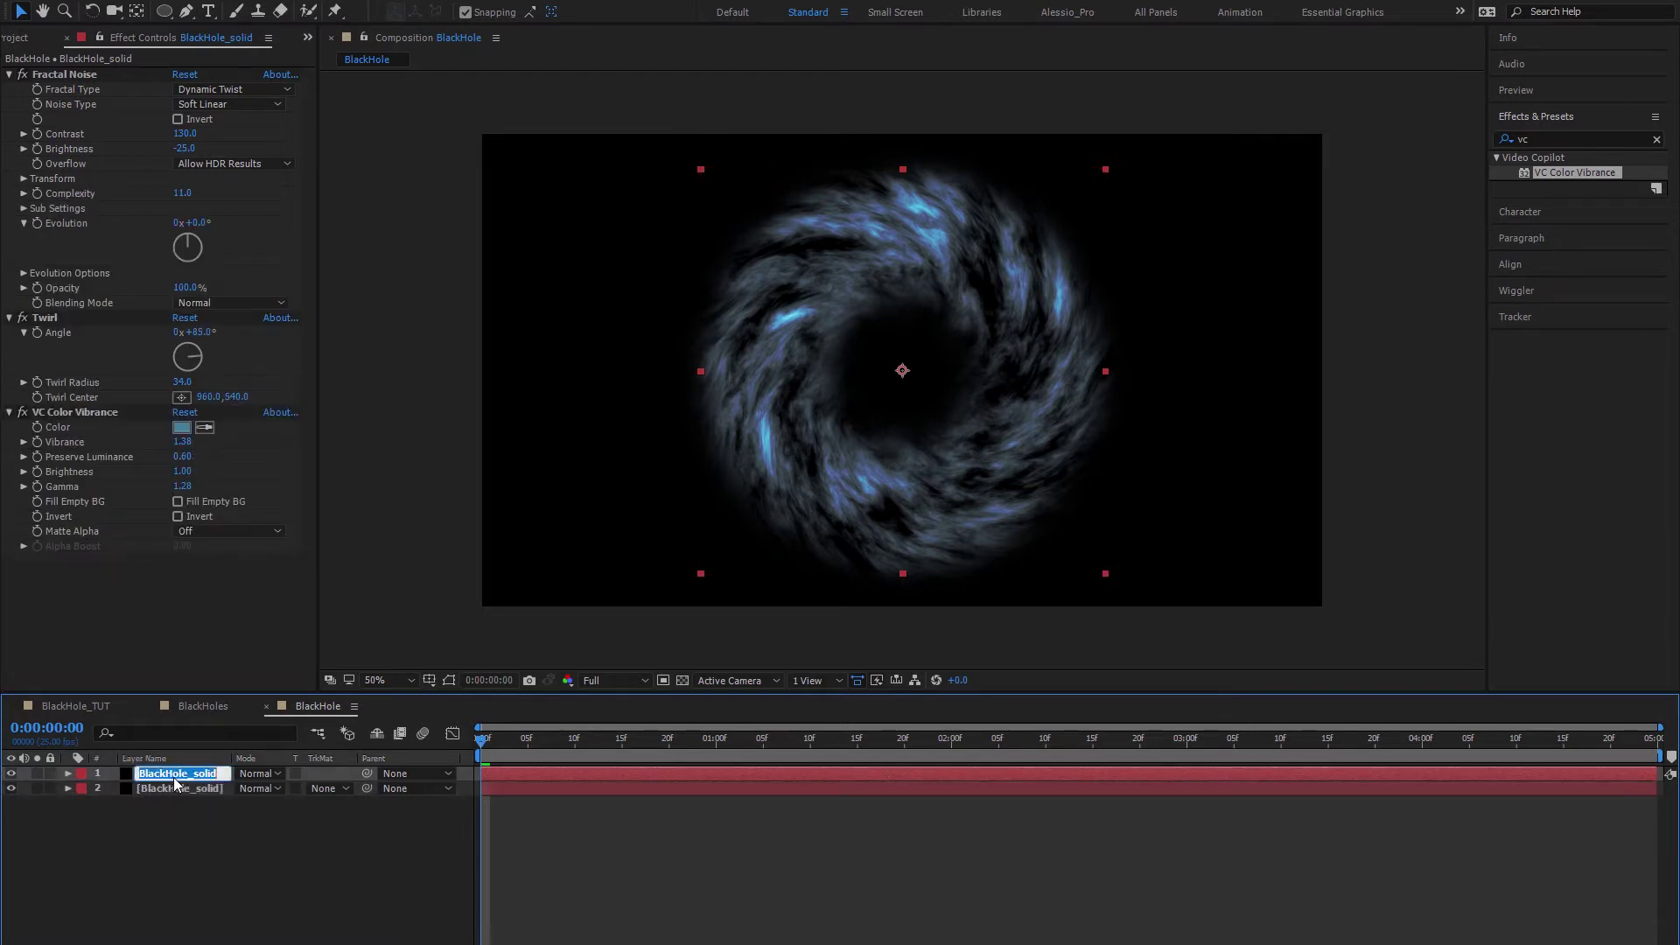
{"action": "left_click_drag", "start_coordinate": [195, 773], "coordinate": [241, 773]}
{"action": "type", "text": "outer"}
{"action": "key", "text": "Return"}
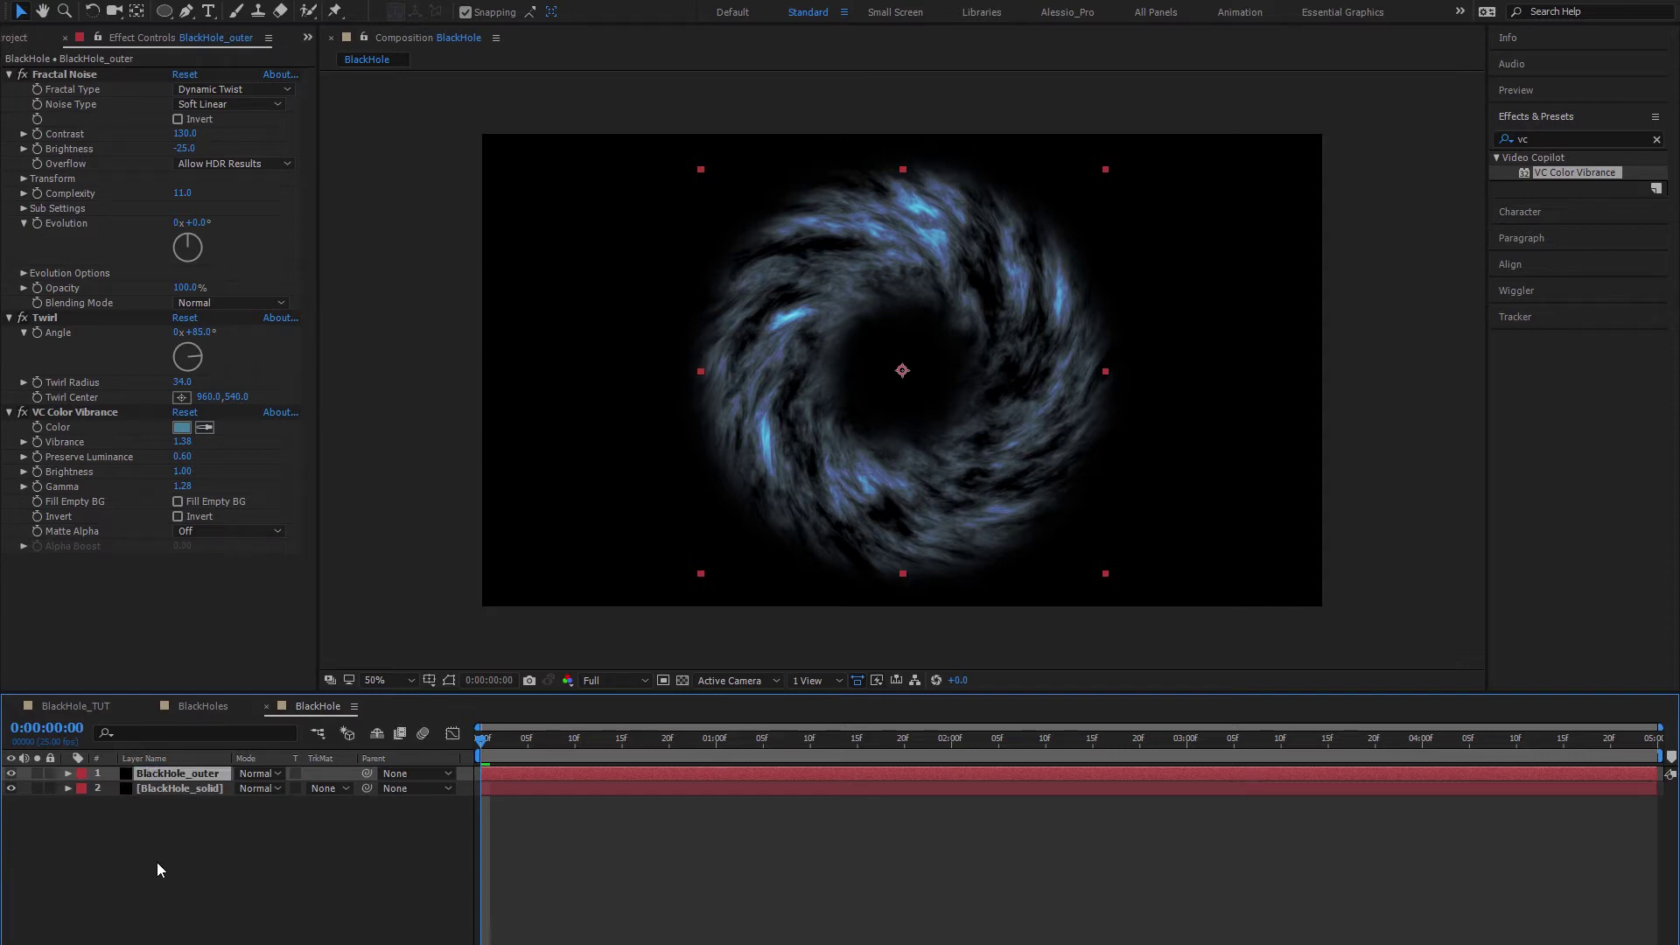
Step: Rename the remaining BlackHole_solid layer BlackHole_main and move BlackHole_outer below it in the layer stack
{"action": "left_click", "coordinate": [169, 789]}
{"action": "key", "text": "Return"}
{"action": "left_click_drag", "start_coordinate": [198, 789], "coordinate": [225, 790]}
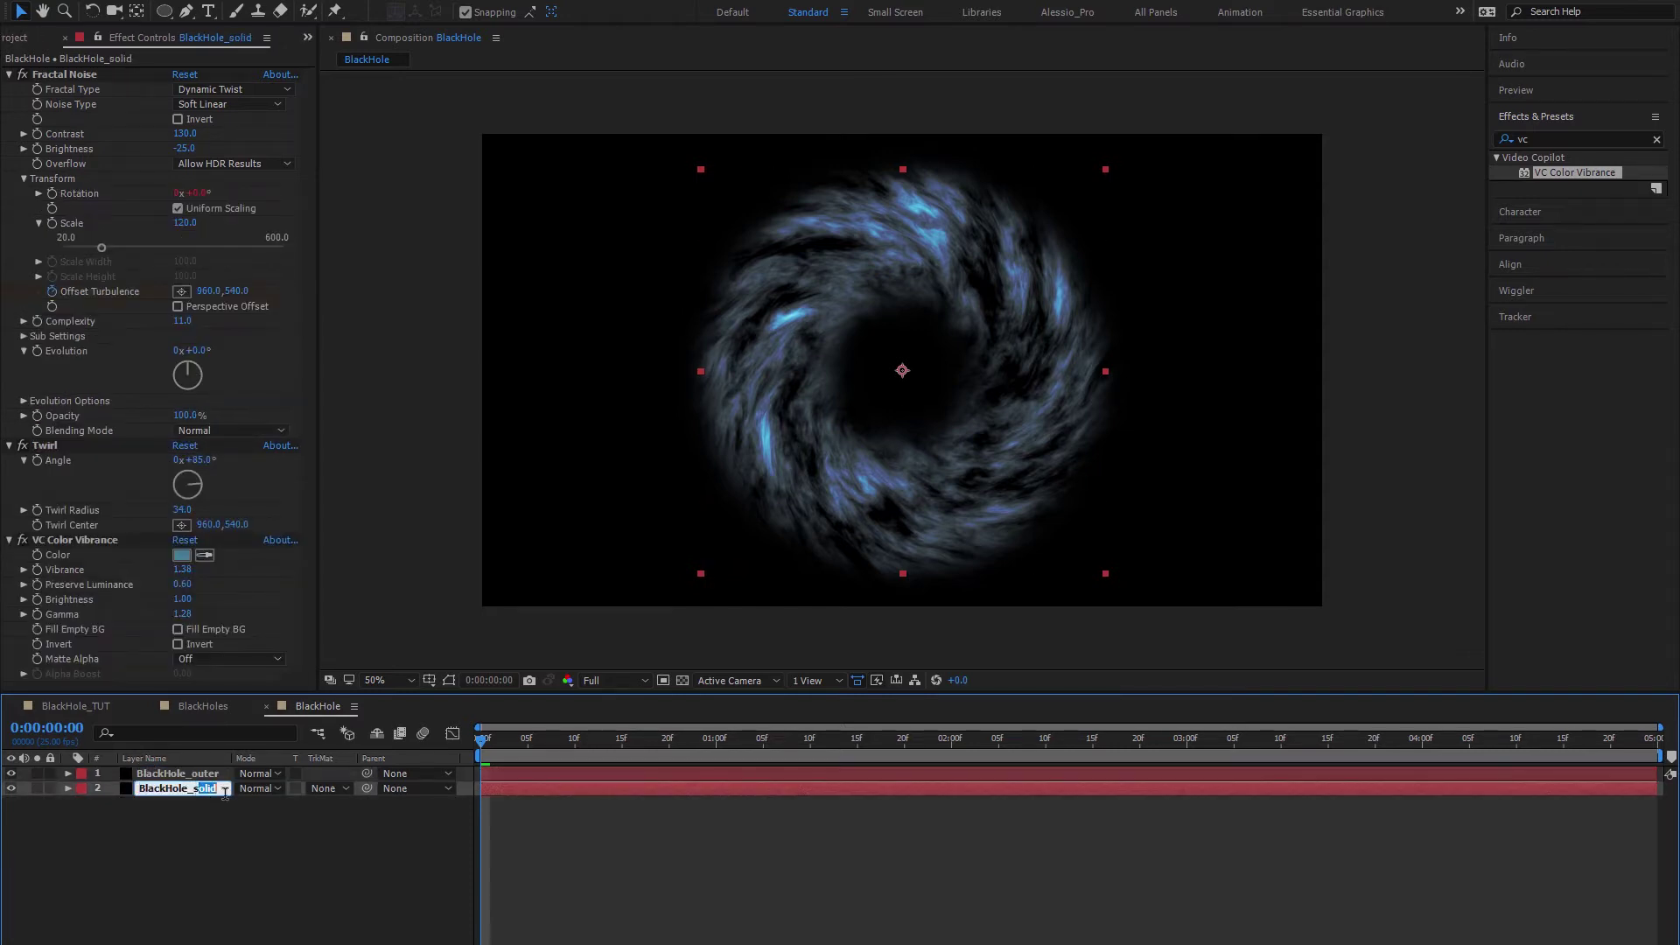
{"action": "key", "text": "BackSpace"}
{"action": "type", "text": "main"}
{"action": "key", "text": "Return"}
{"action": "left_click_drag", "start_coordinate": [168, 776], "coordinate": [170, 817]}
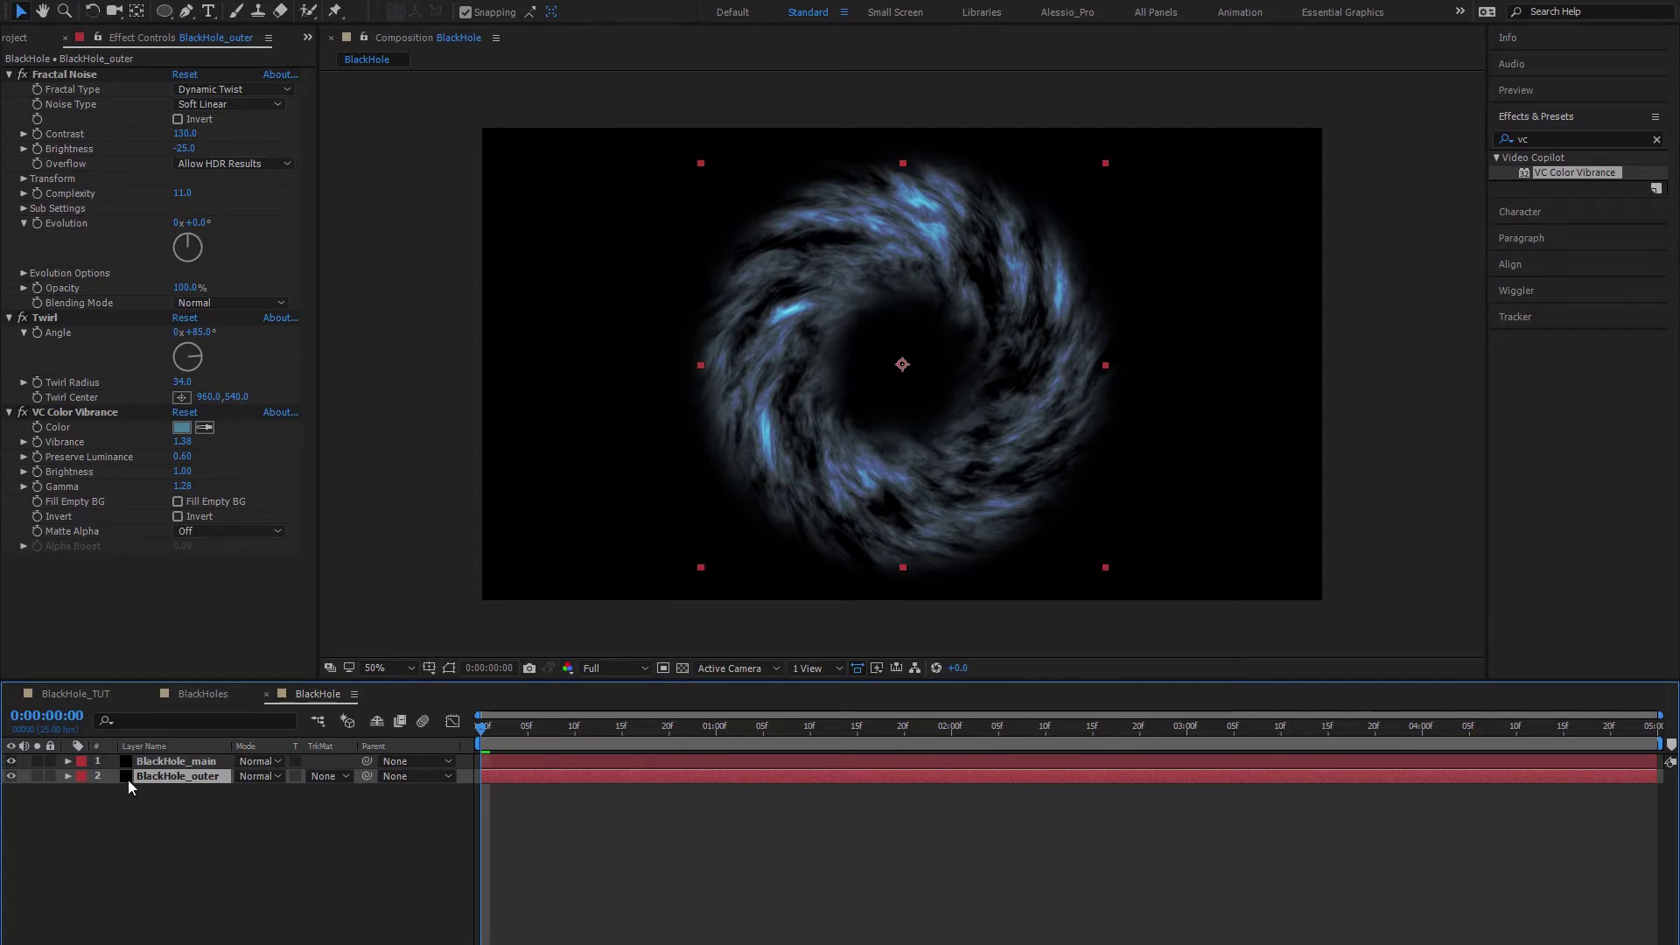
Step: Hide BlackHole_outer, reveal the mask properties of BlackHole_main and turn on mask path visibility in the viewer
{"action": "key", "text": "ctrl+Up"}
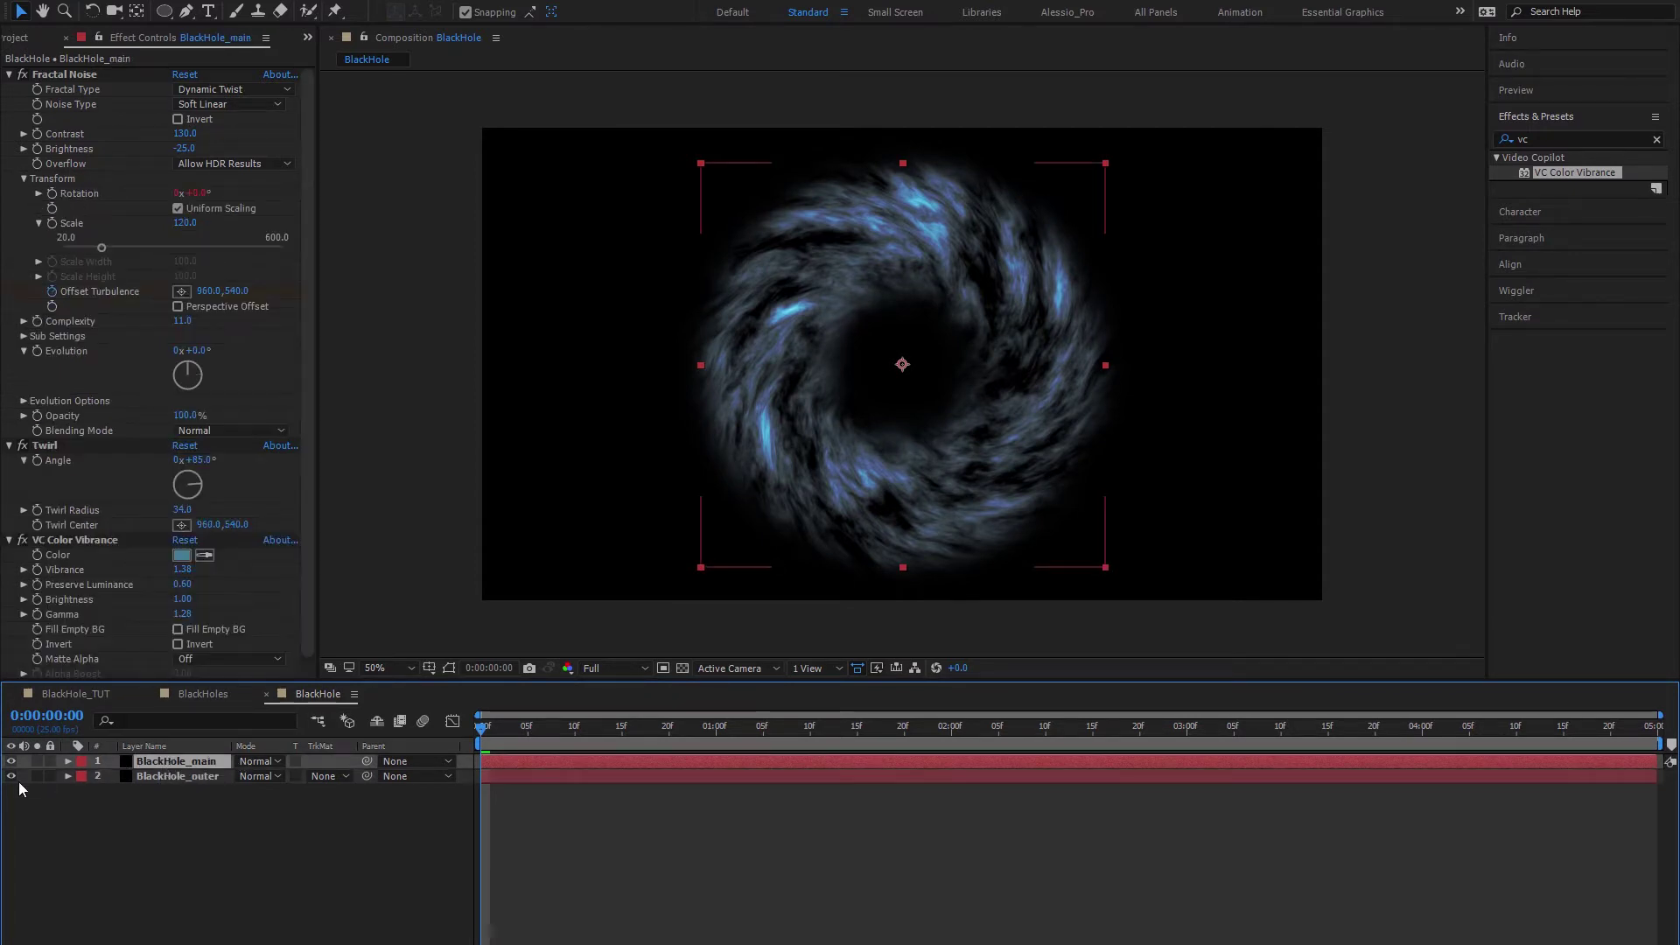
{"action": "left_click", "coordinate": [12, 776]}
{"action": "key", "text": "m"}
{"action": "key", "text": "m"}
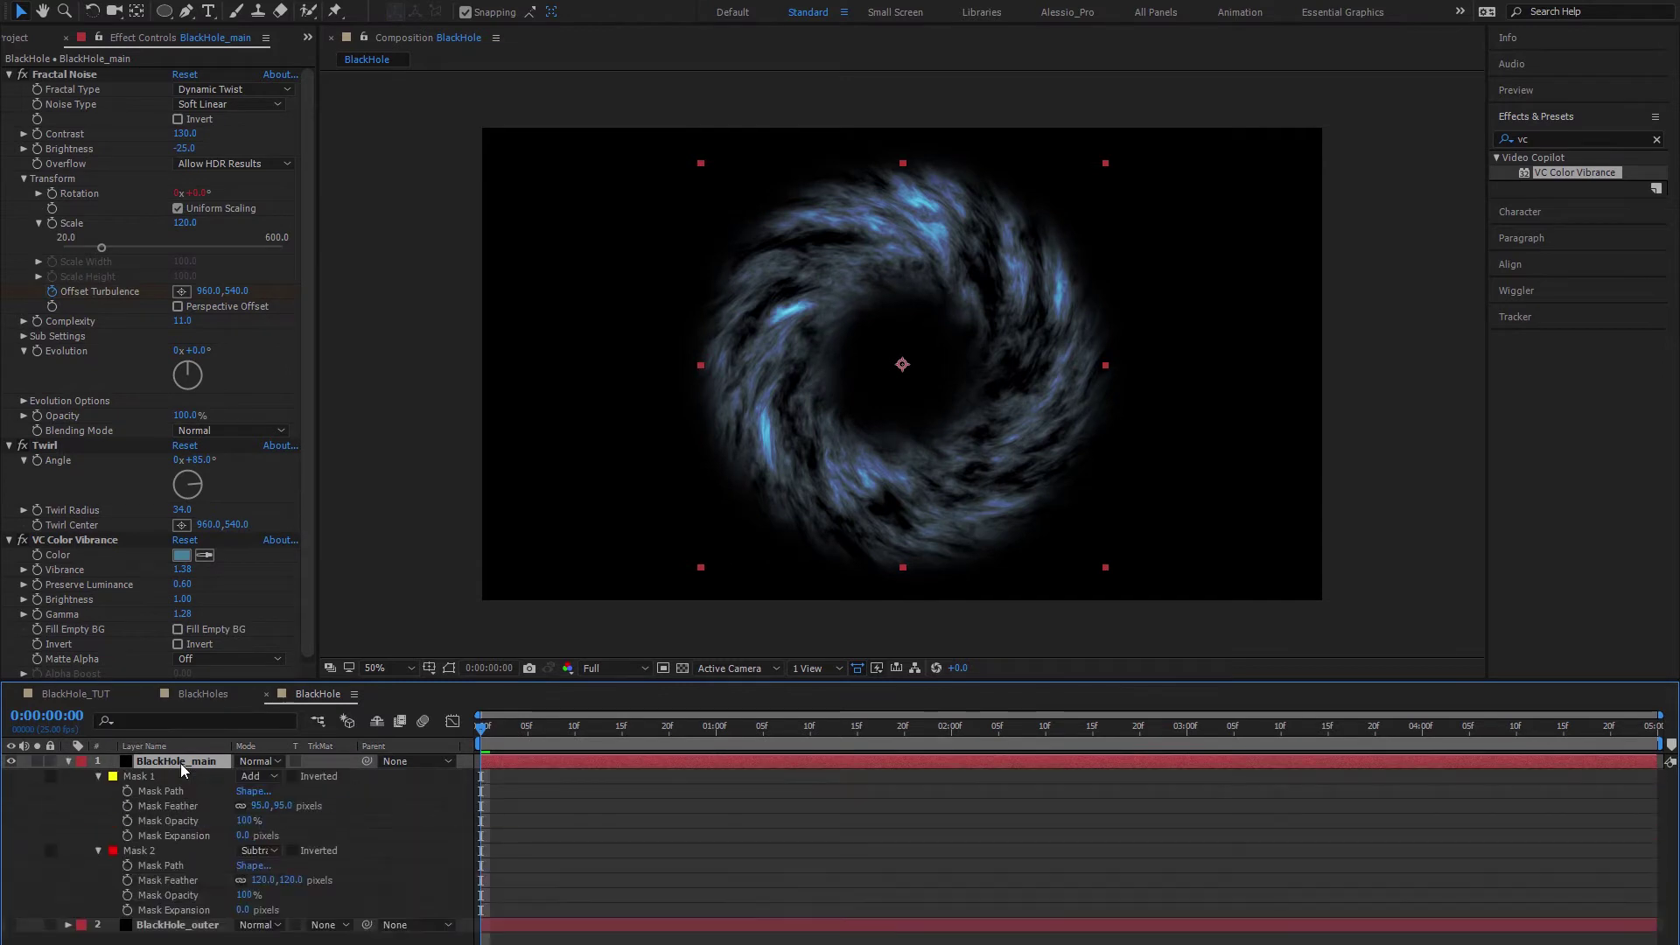
{"action": "left_click", "coordinate": [450, 668]}
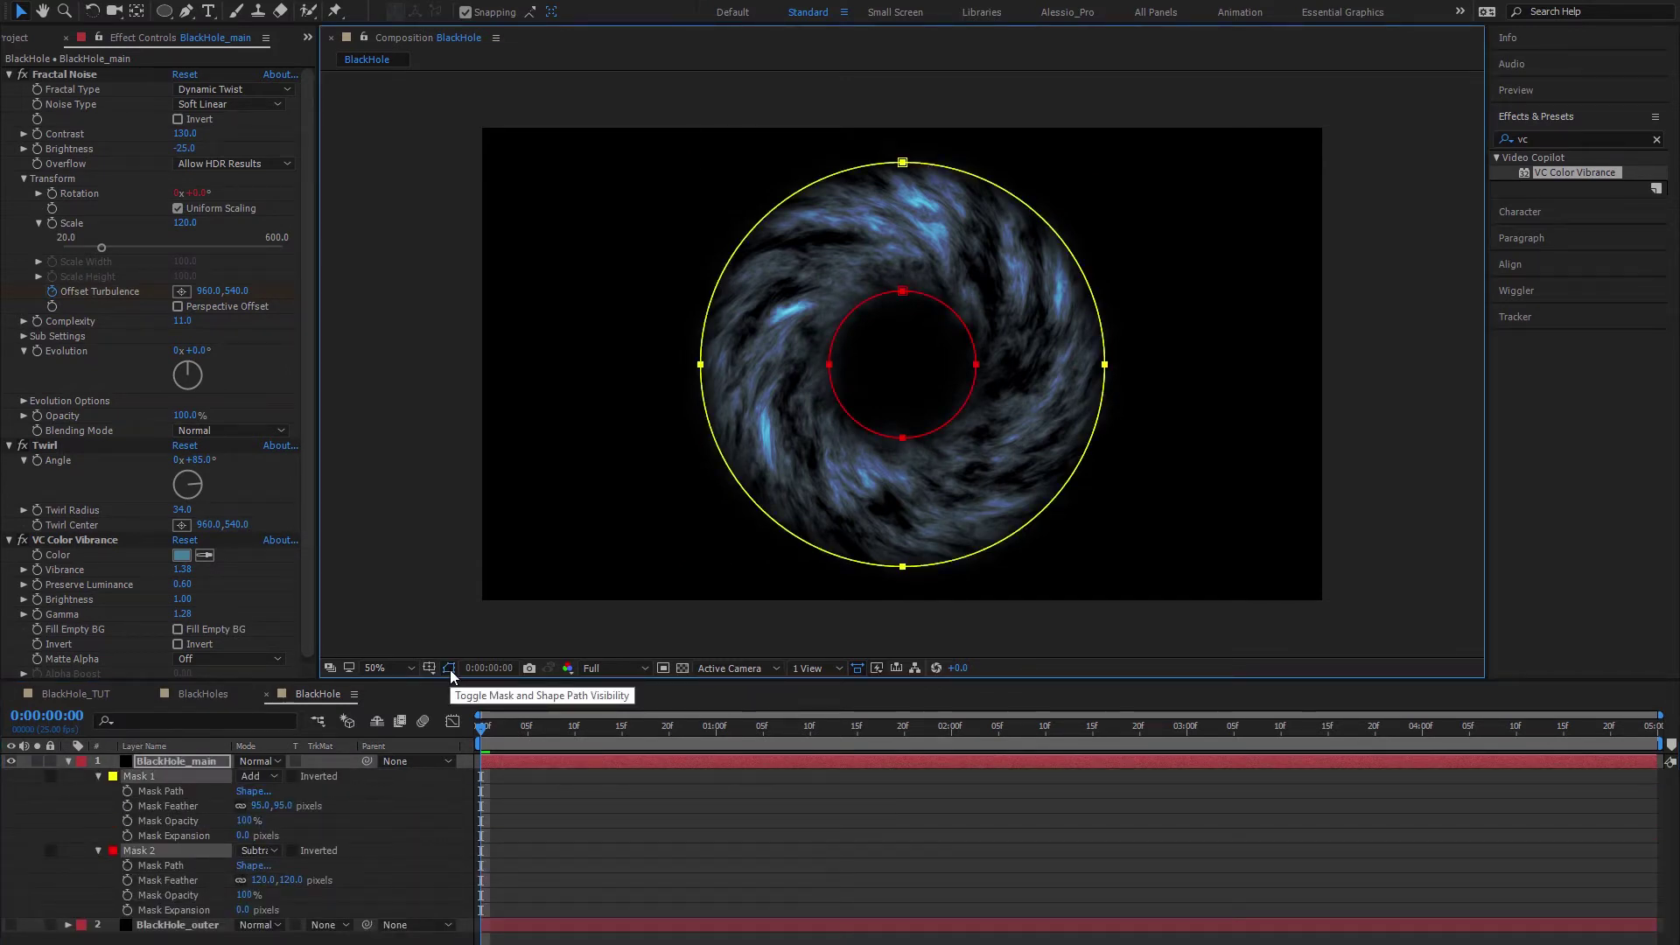
Step: Scale both BlackHole_main masks down proportionally around their center and collapse the layer's properties
{"action": "left_click", "coordinate": [201, 843]}
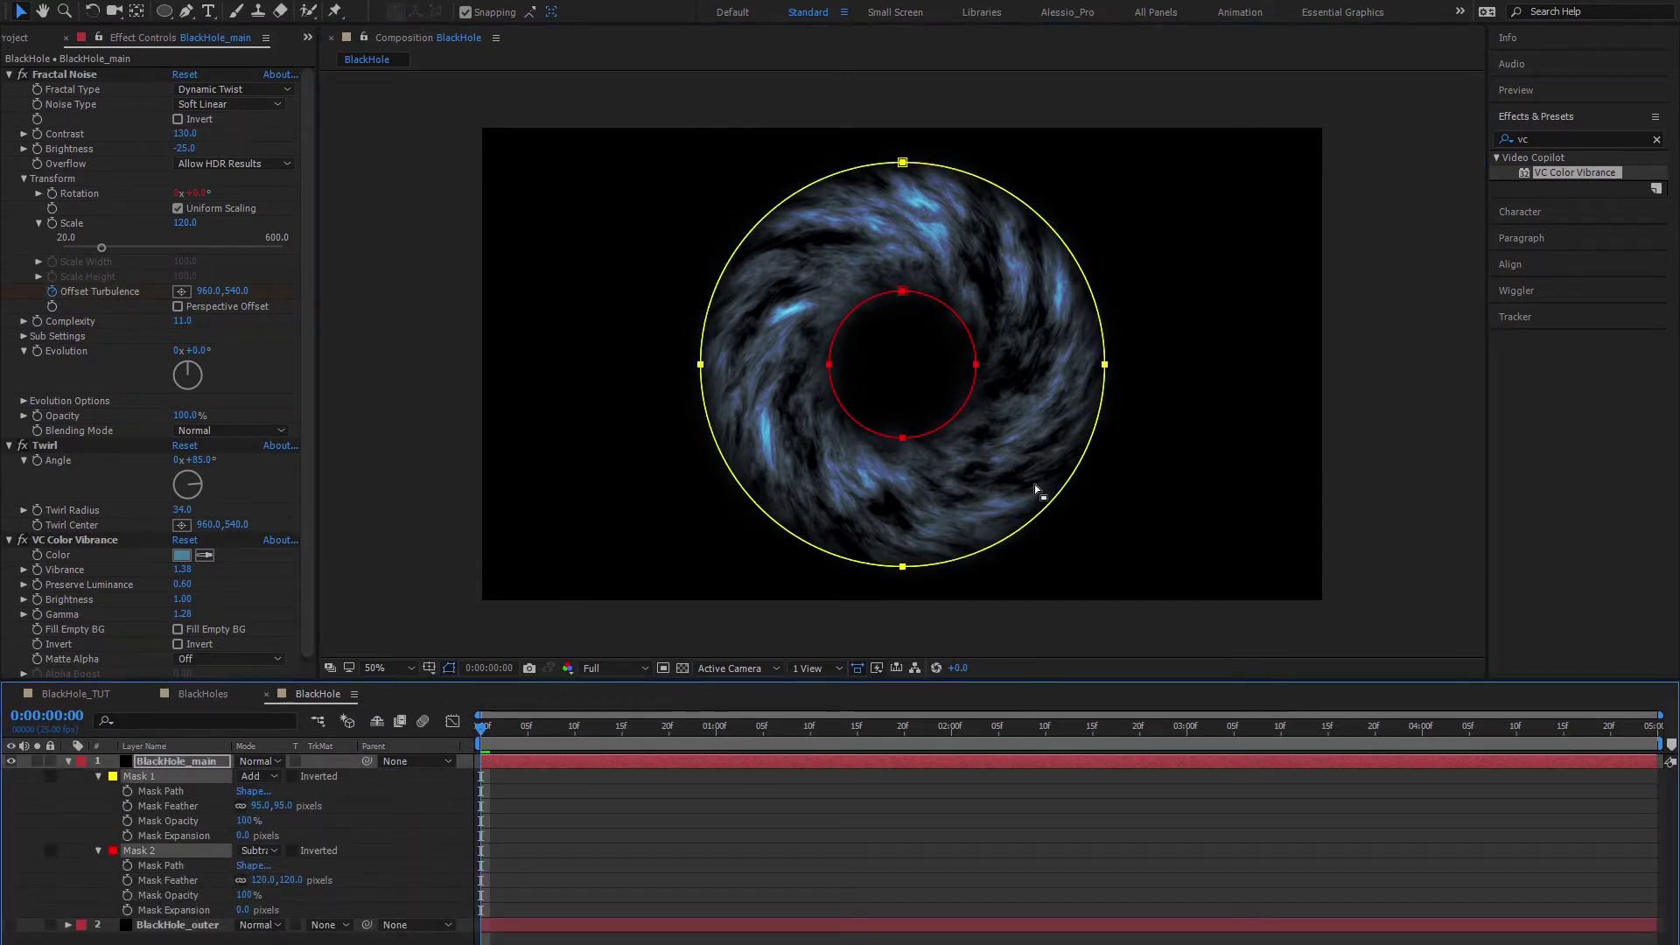
{"action": "double_click", "coordinate": [1018, 539]}
{"action": "left_click_drag", "start_coordinate": [1105, 566], "coordinate": [1072, 535]}
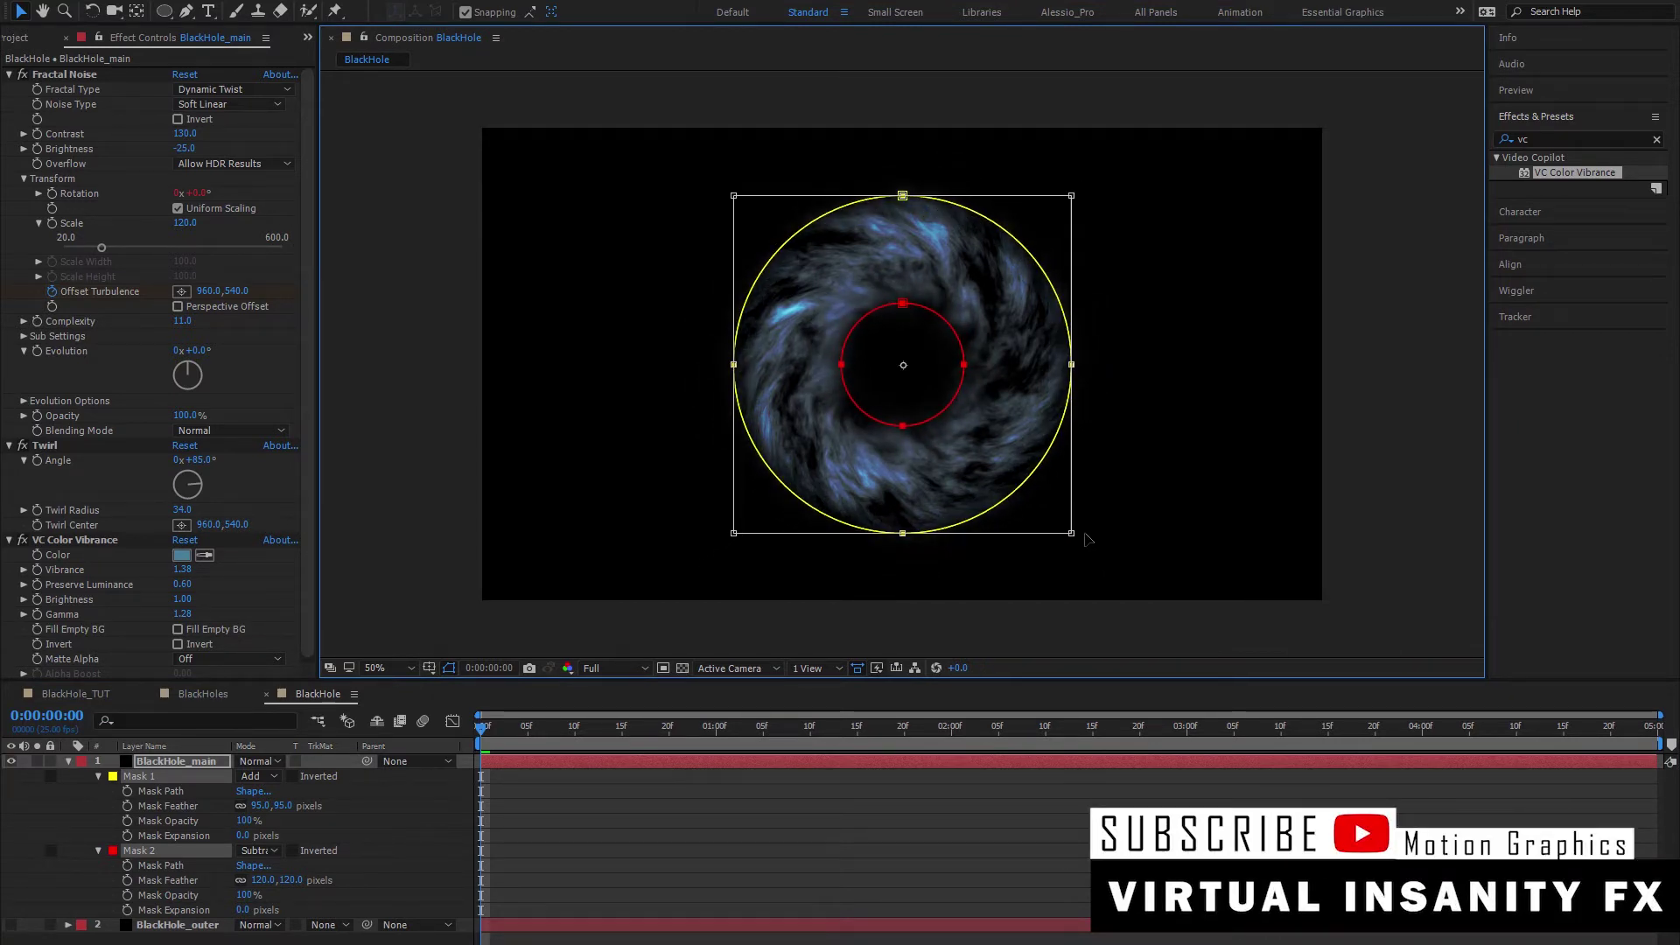
{"action": "key", "text": "Return"}
{"action": "left_click", "coordinate": [73, 760]}
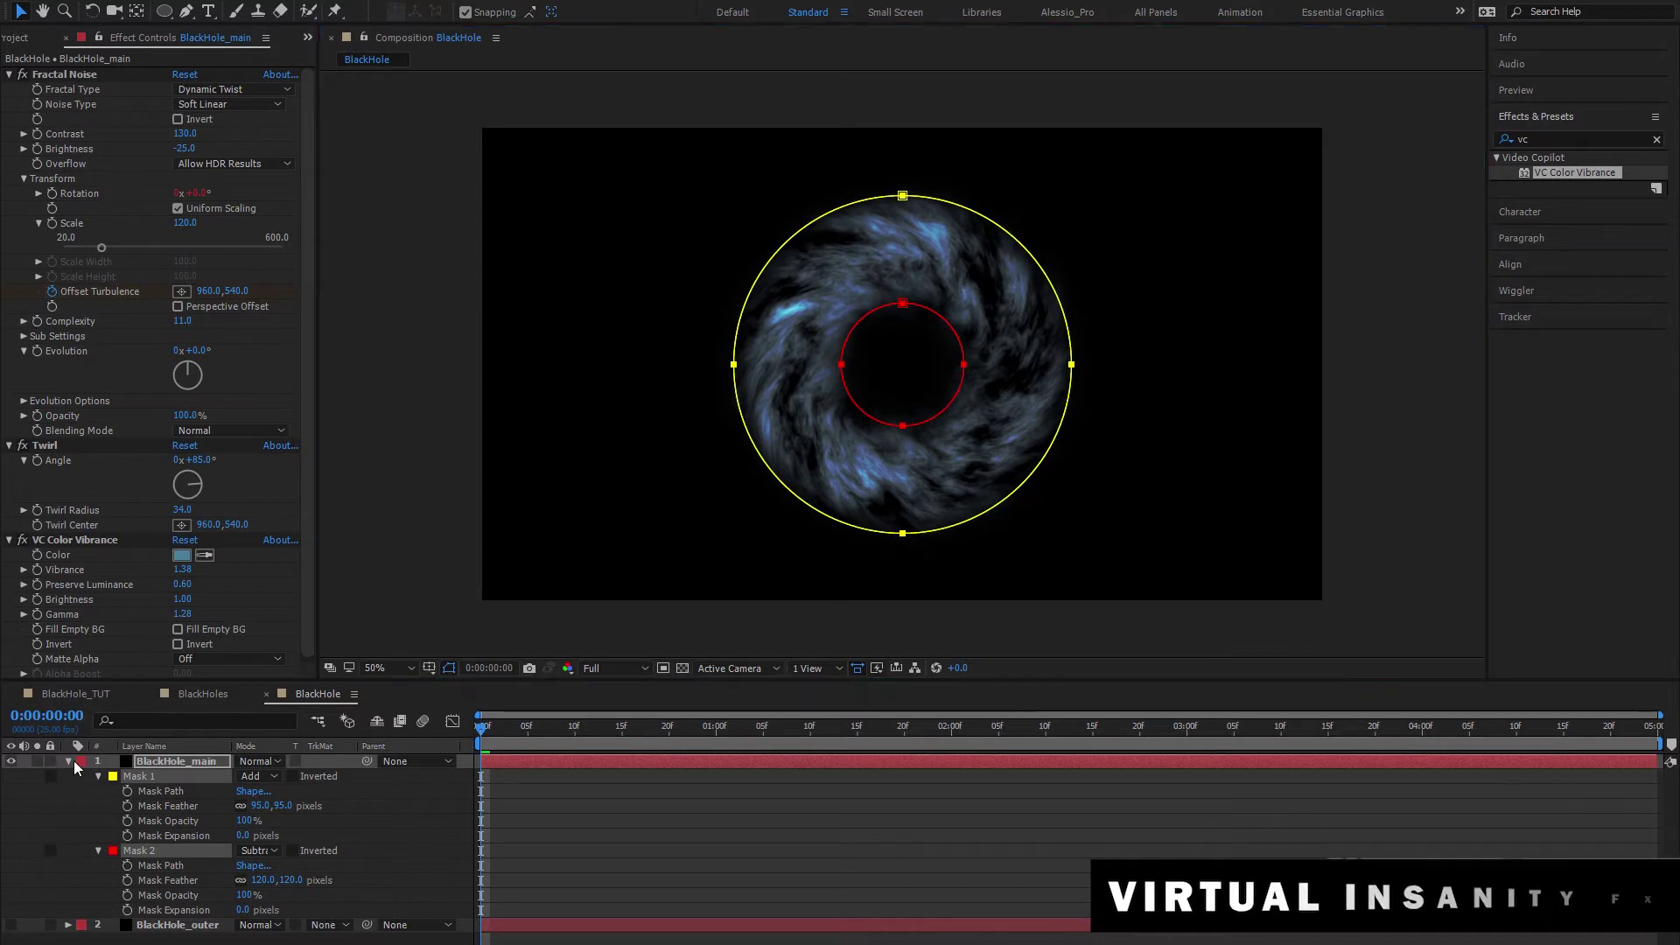
{"action": "left_click", "coordinate": [66, 761]}
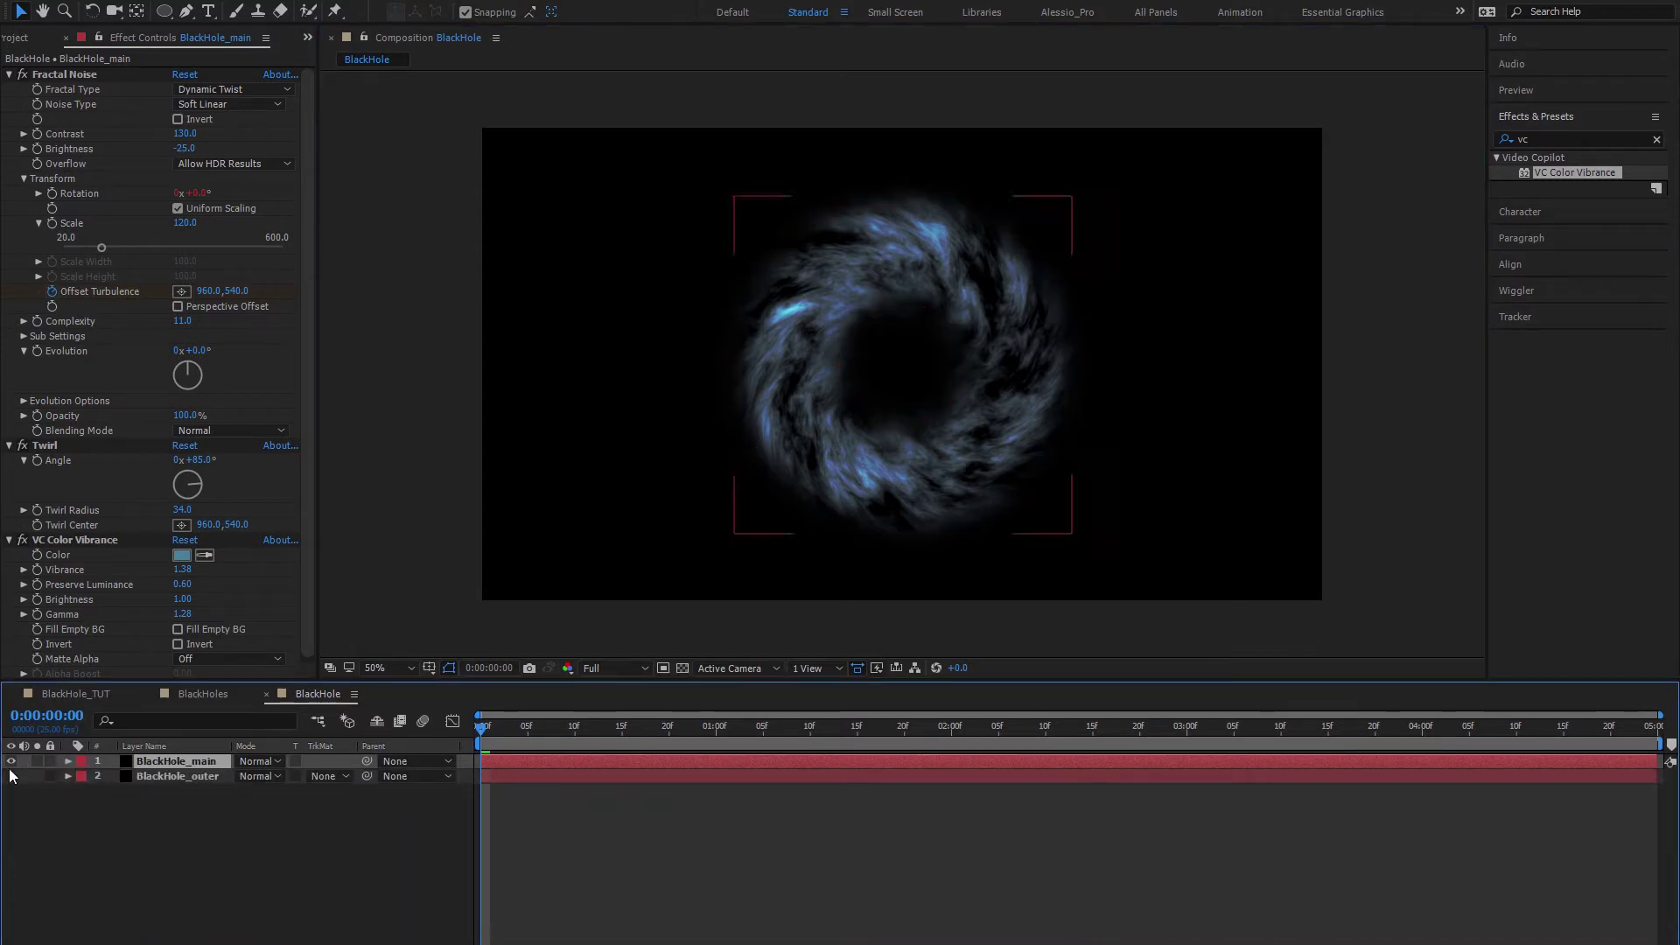
Step: Make BlackHole_outer visible again, compare the view with and without BlackHole_main, and solo BlackHole_outer
{"action": "left_click", "coordinate": [10, 776]}
{"action": "left_click", "coordinate": [170, 777]}
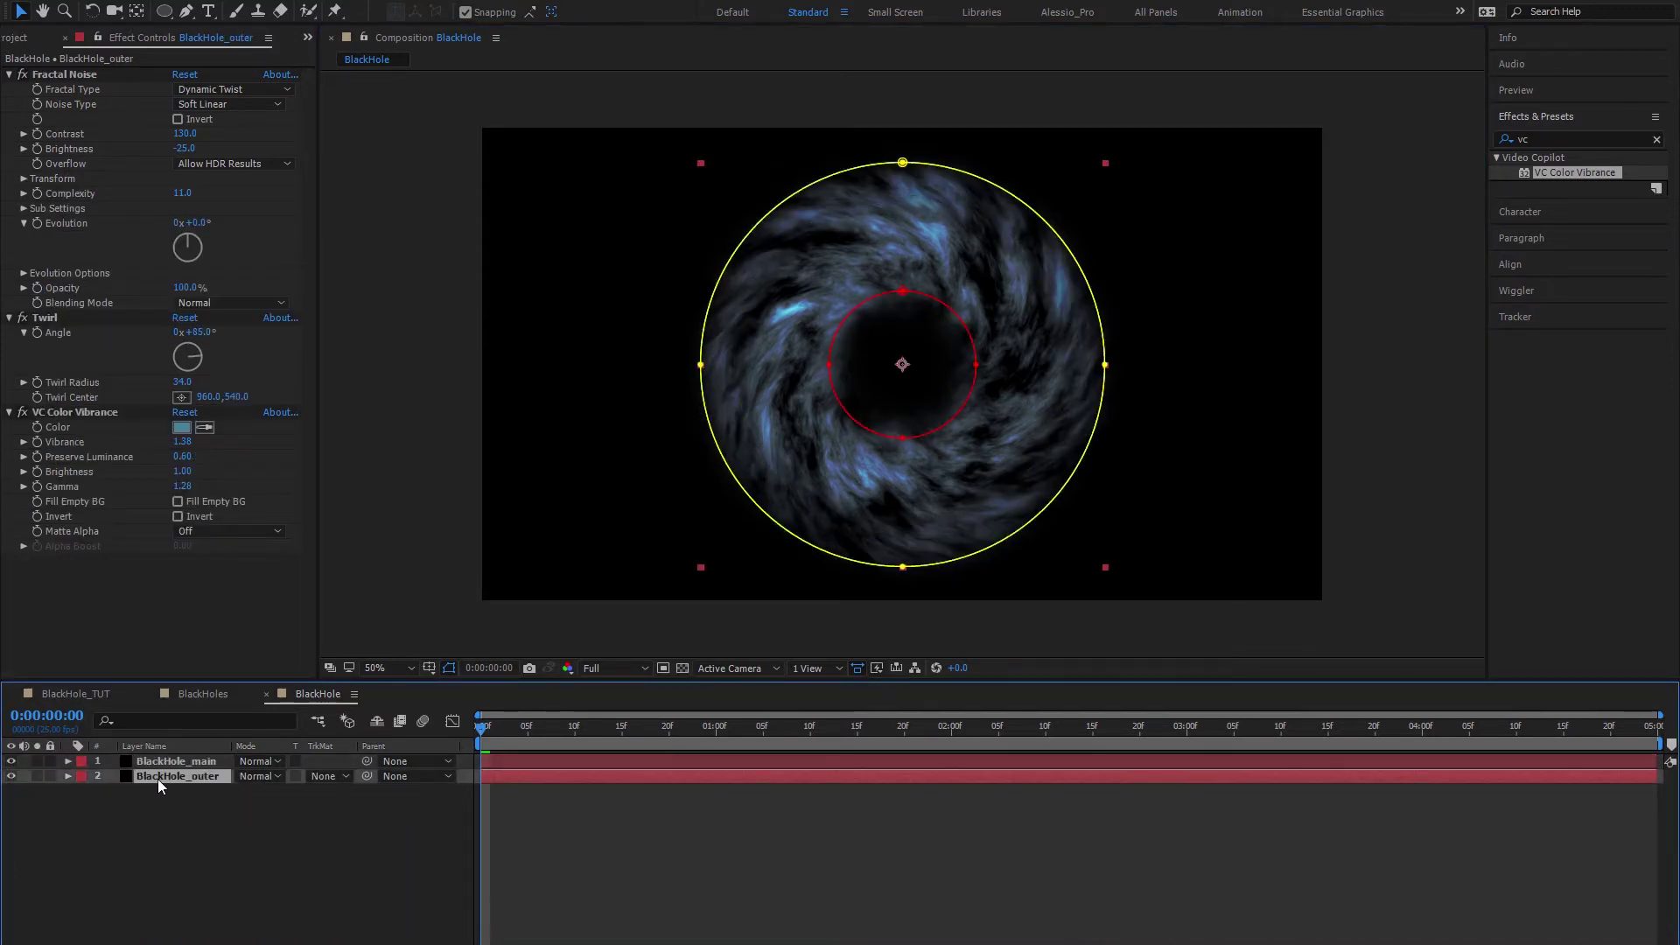
{"action": "left_click", "coordinate": [10, 761]}
{"action": "left_click", "coordinate": [11, 761]}
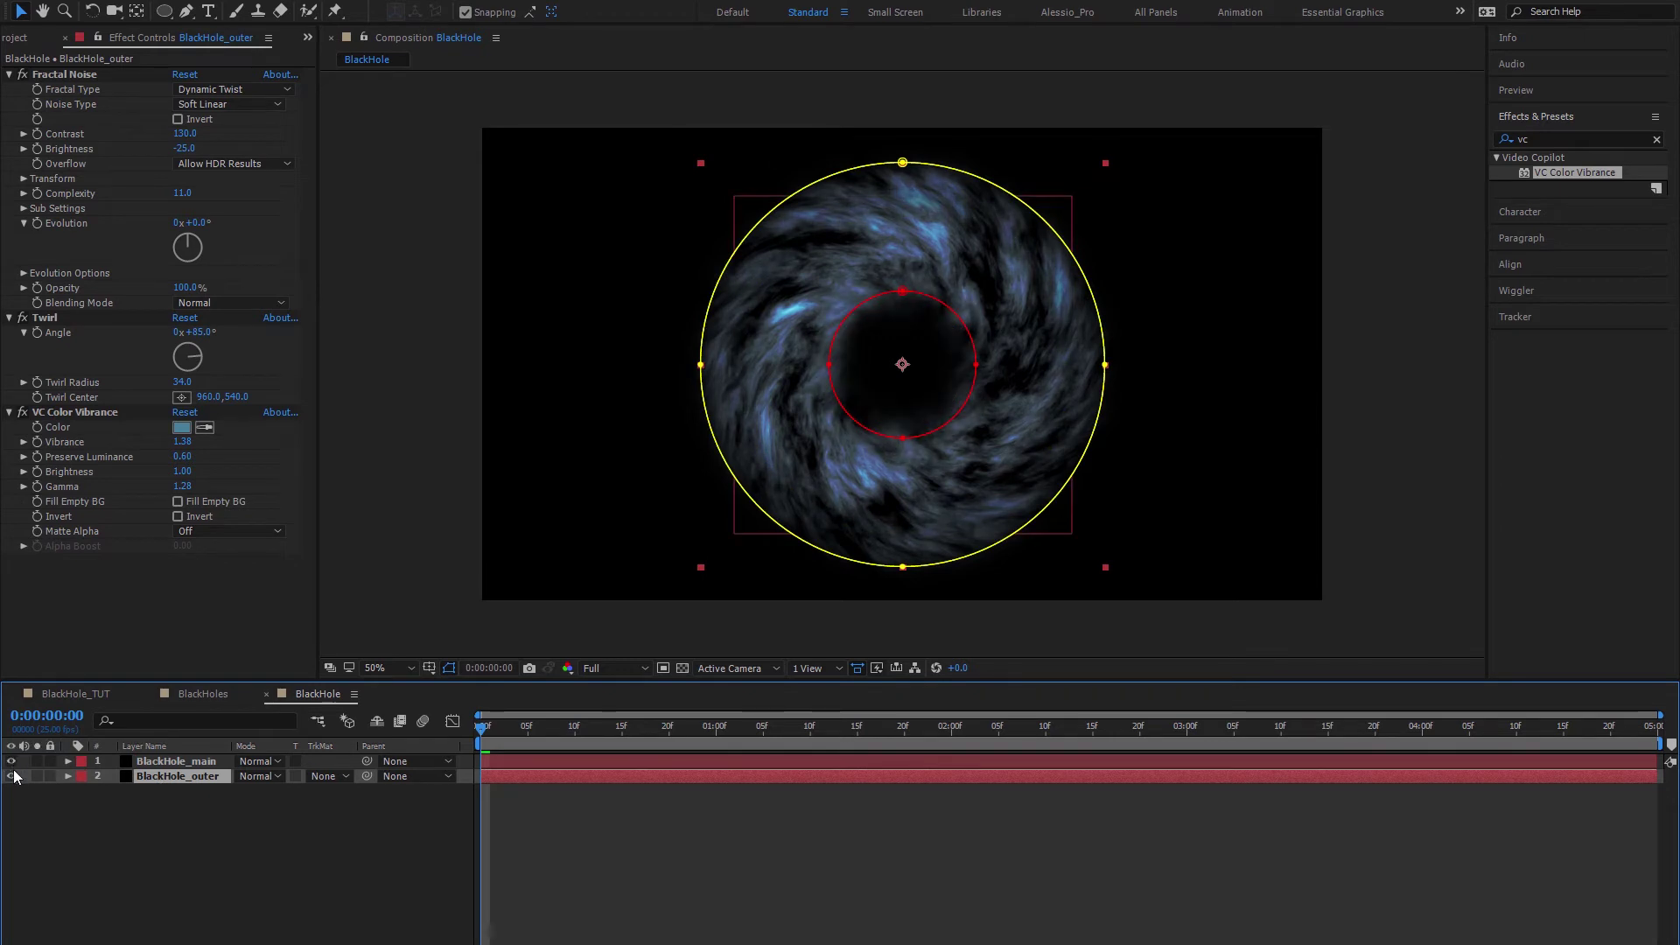
{"action": "left_click", "coordinate": [37, 776]}
Step: Scale both BlackHole_outer masks up proportionally around their center
{"action": "key", "text": "m"}
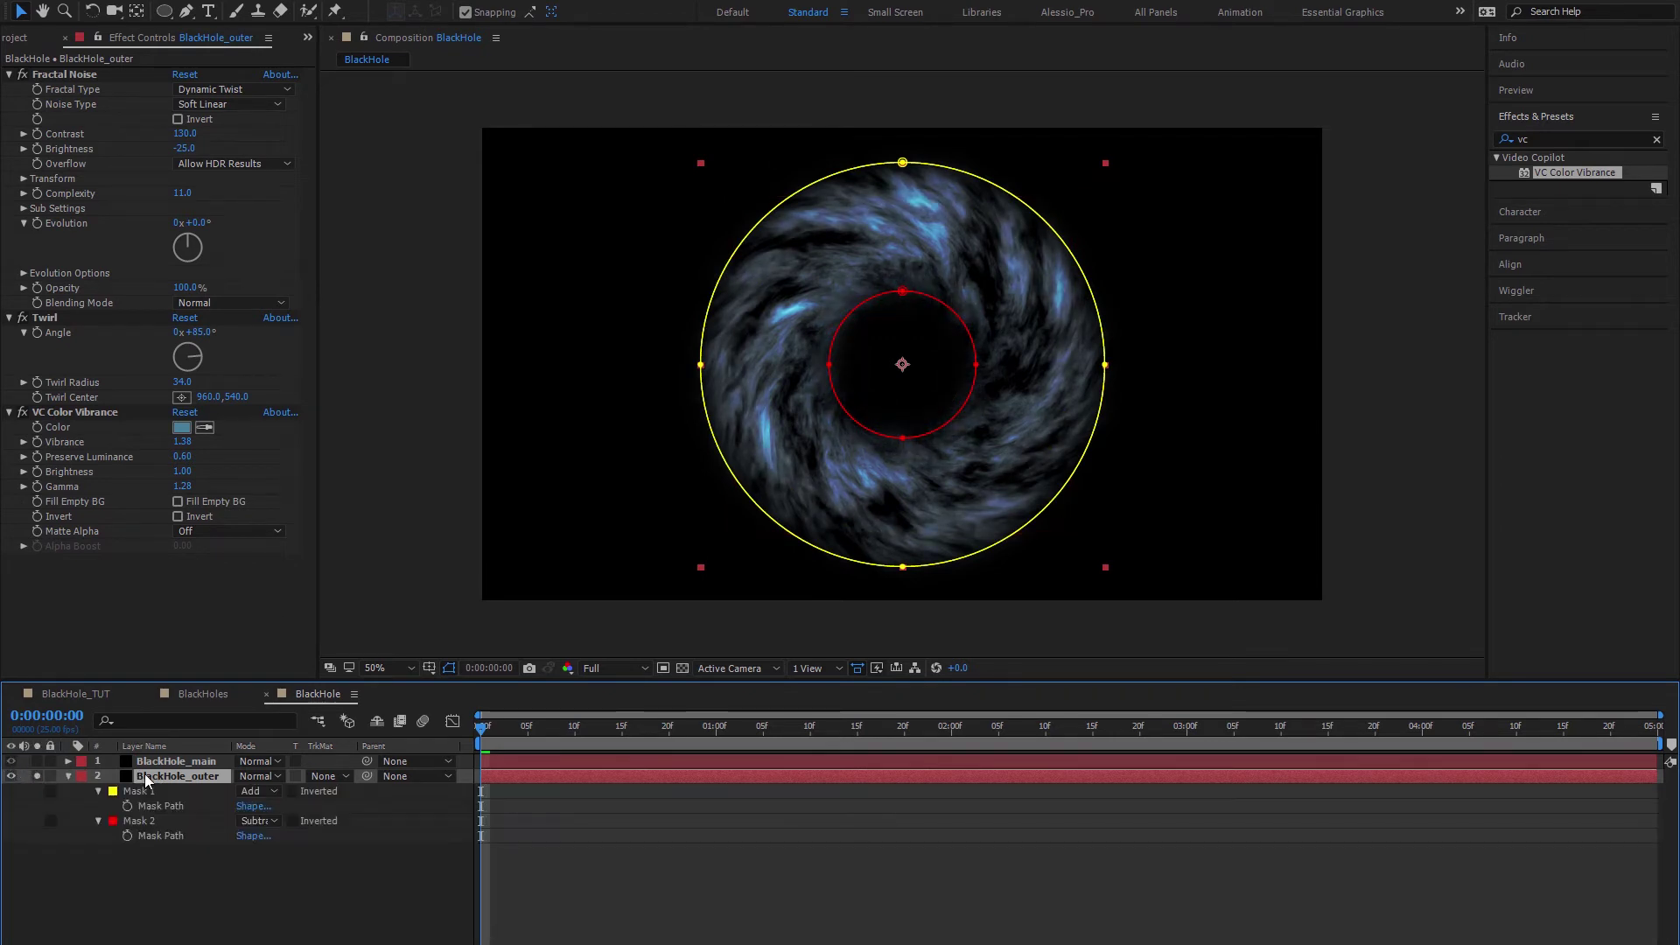
{"action": "left_click", "coordinate": [140, 791]}
{"action": "left_click", "coordinate": [147, 821], "text": "shift"}
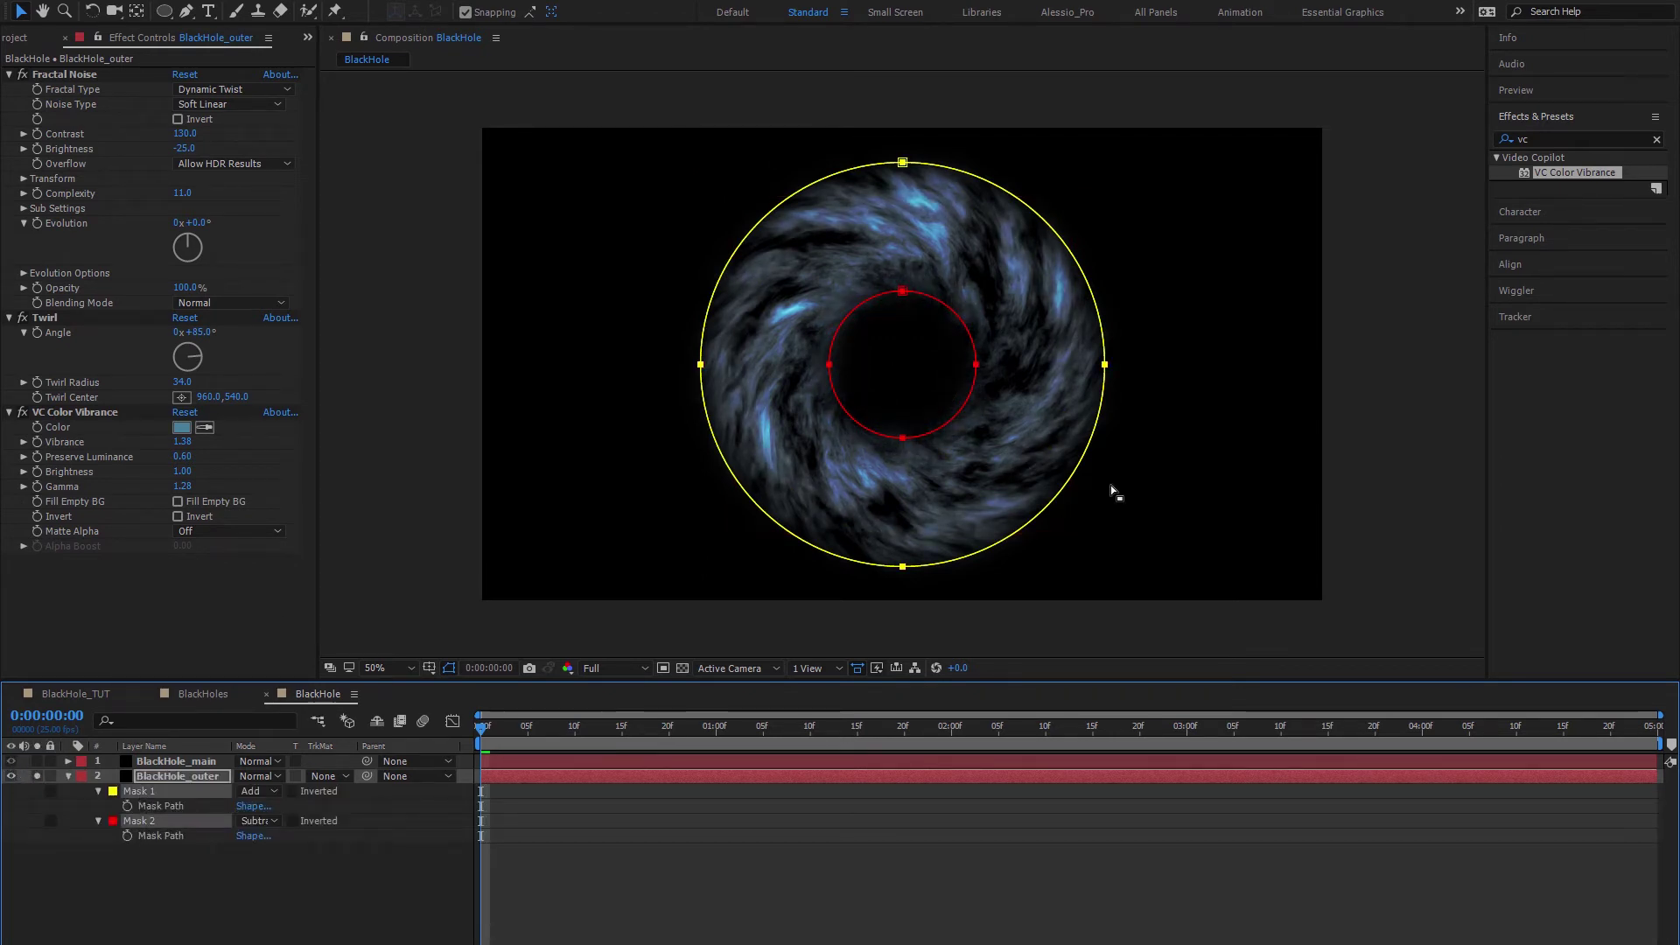
{"action": "double_click", "coordinate": [1046, 514]}
{"action": "left_click_drag", "start_coordinate": [1105, 567], "coordinate": [1193, 603]}
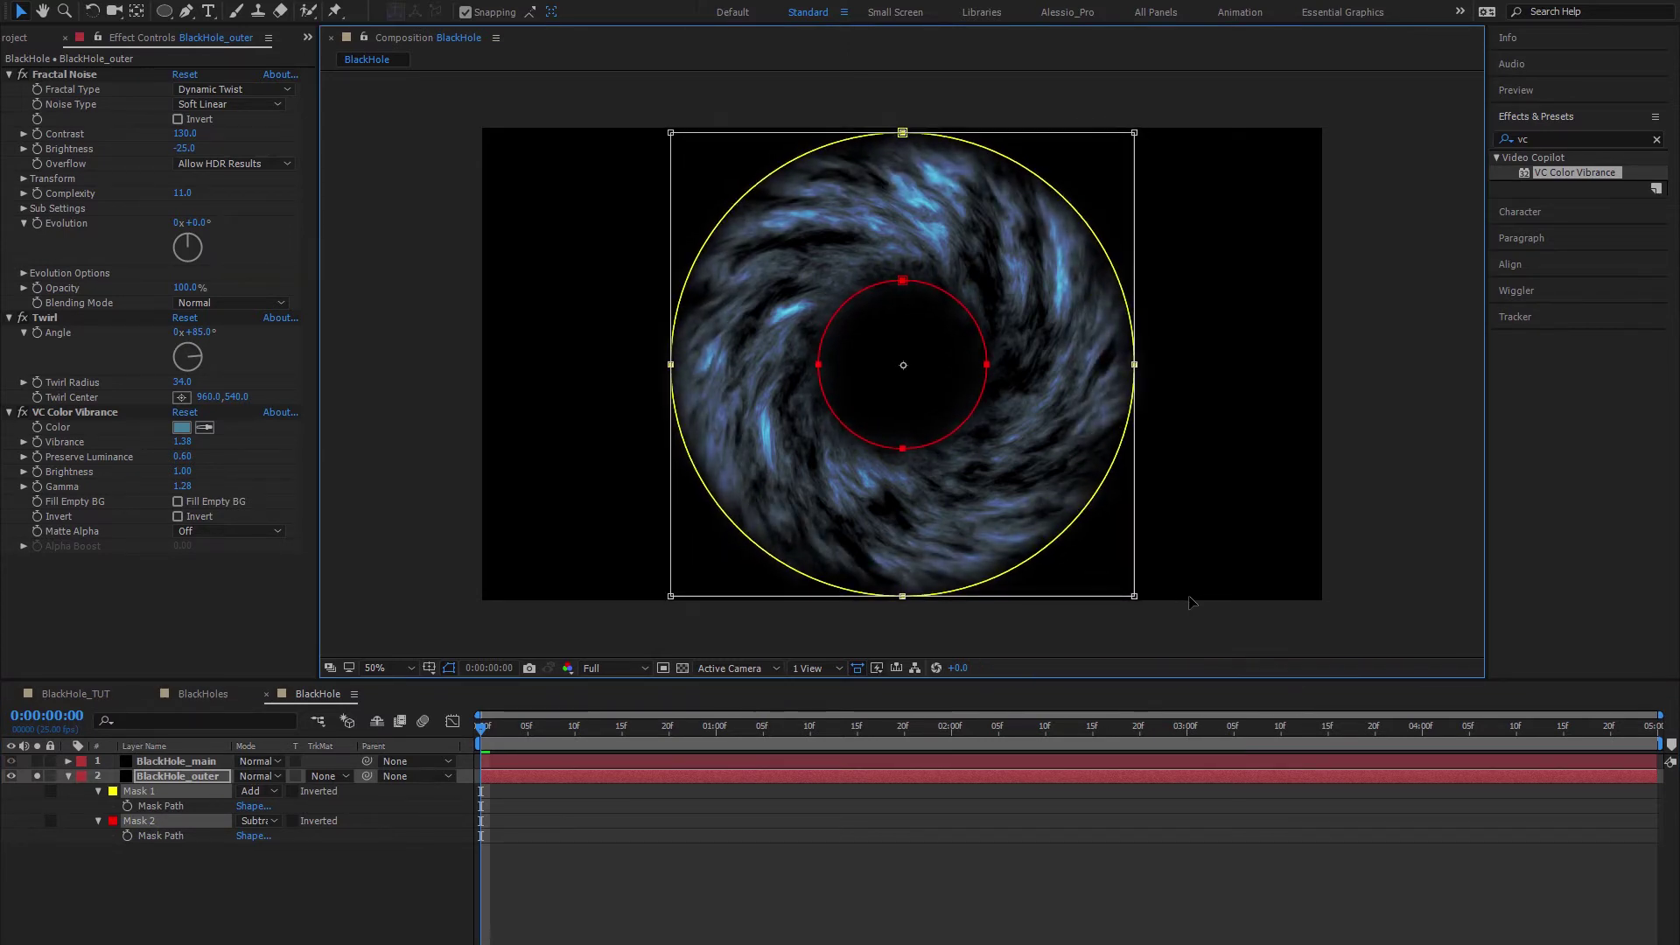
{"action": "left_click", "coordinate": [187, 876]}
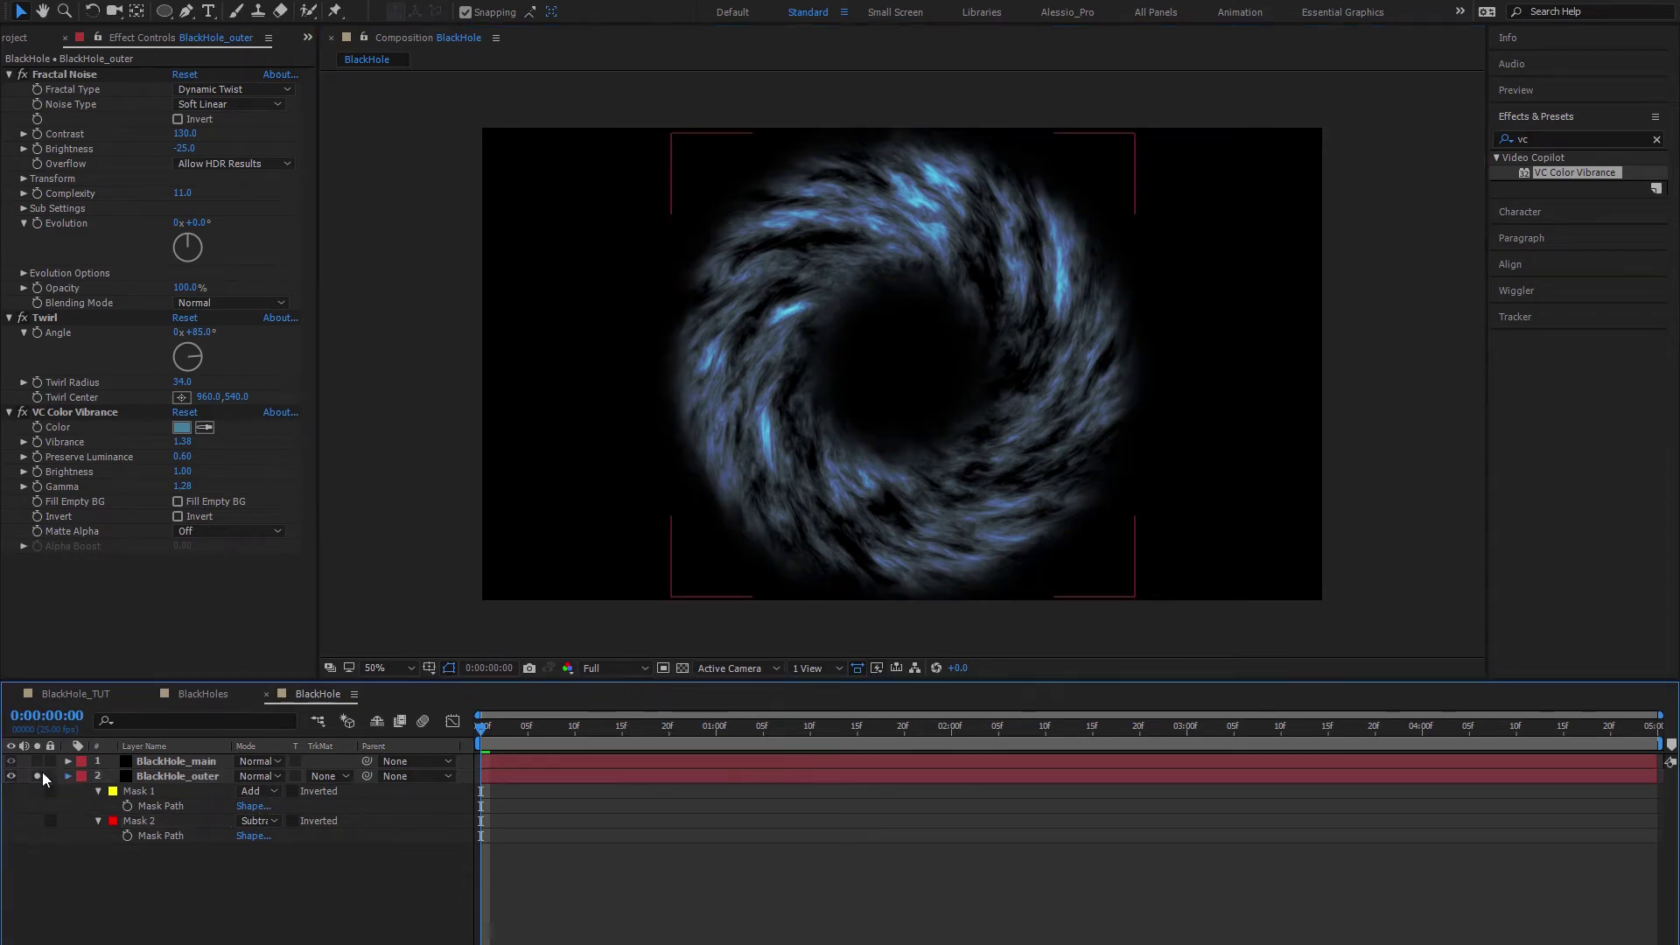
Step: Collapse and unsolo BlackHole_outer, and set the blending mode of BlackHole_main to Add
{"action": "left_click", "coordinate": [67, 776]}
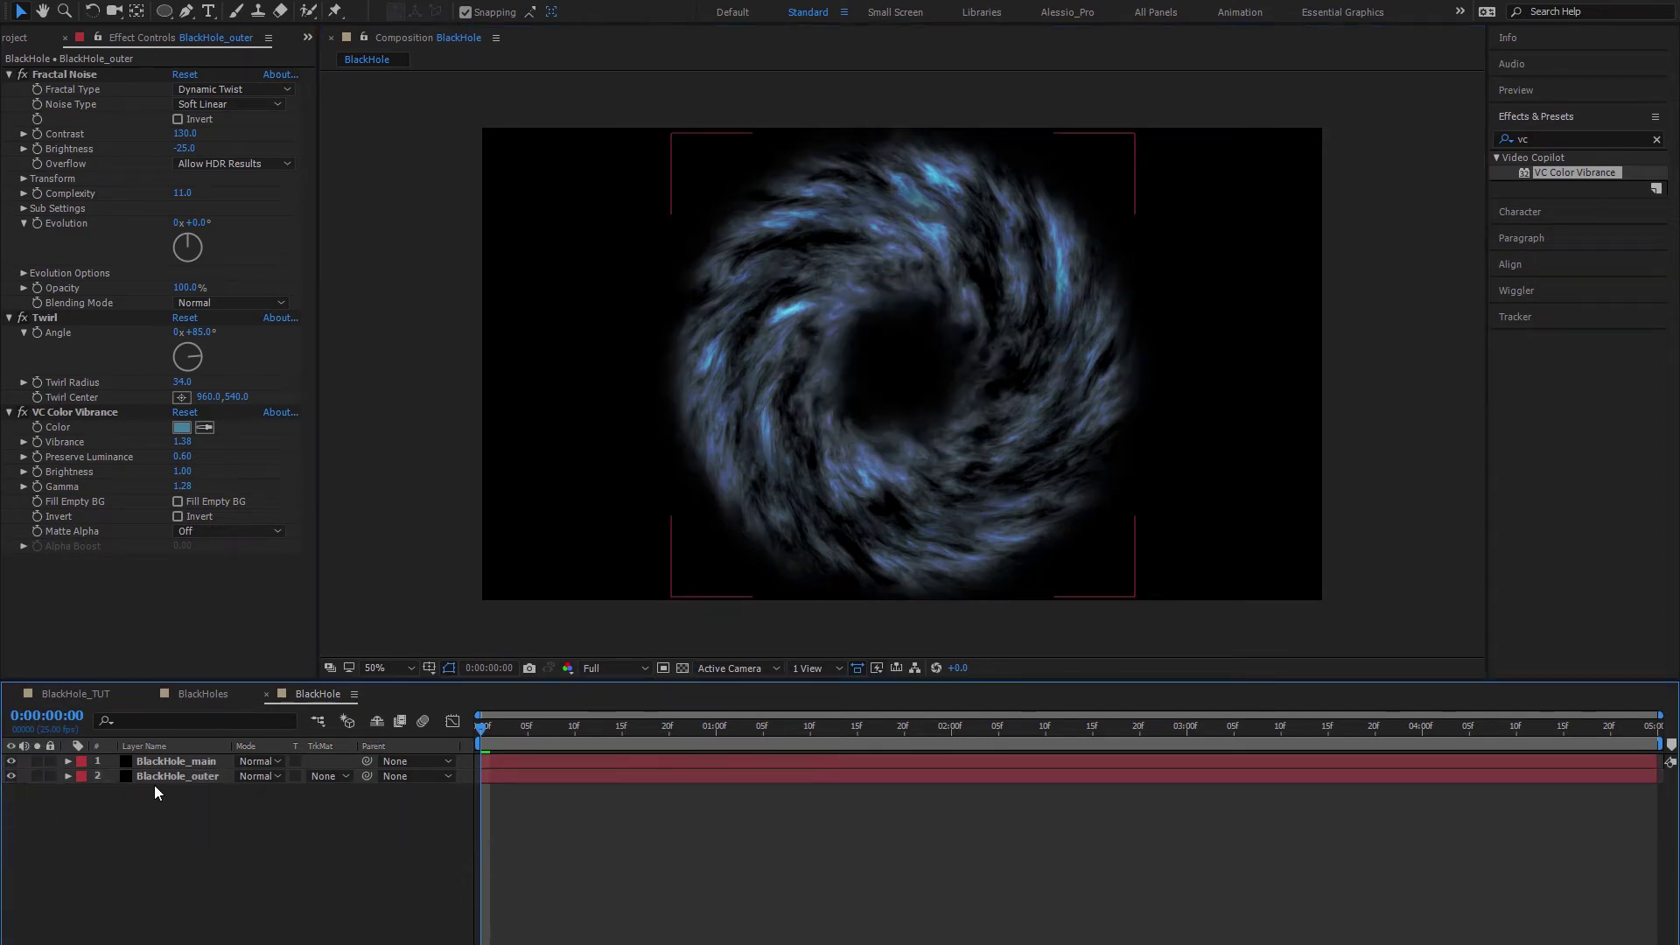
{"action": "left_click", "coordinate": [255, 758]}
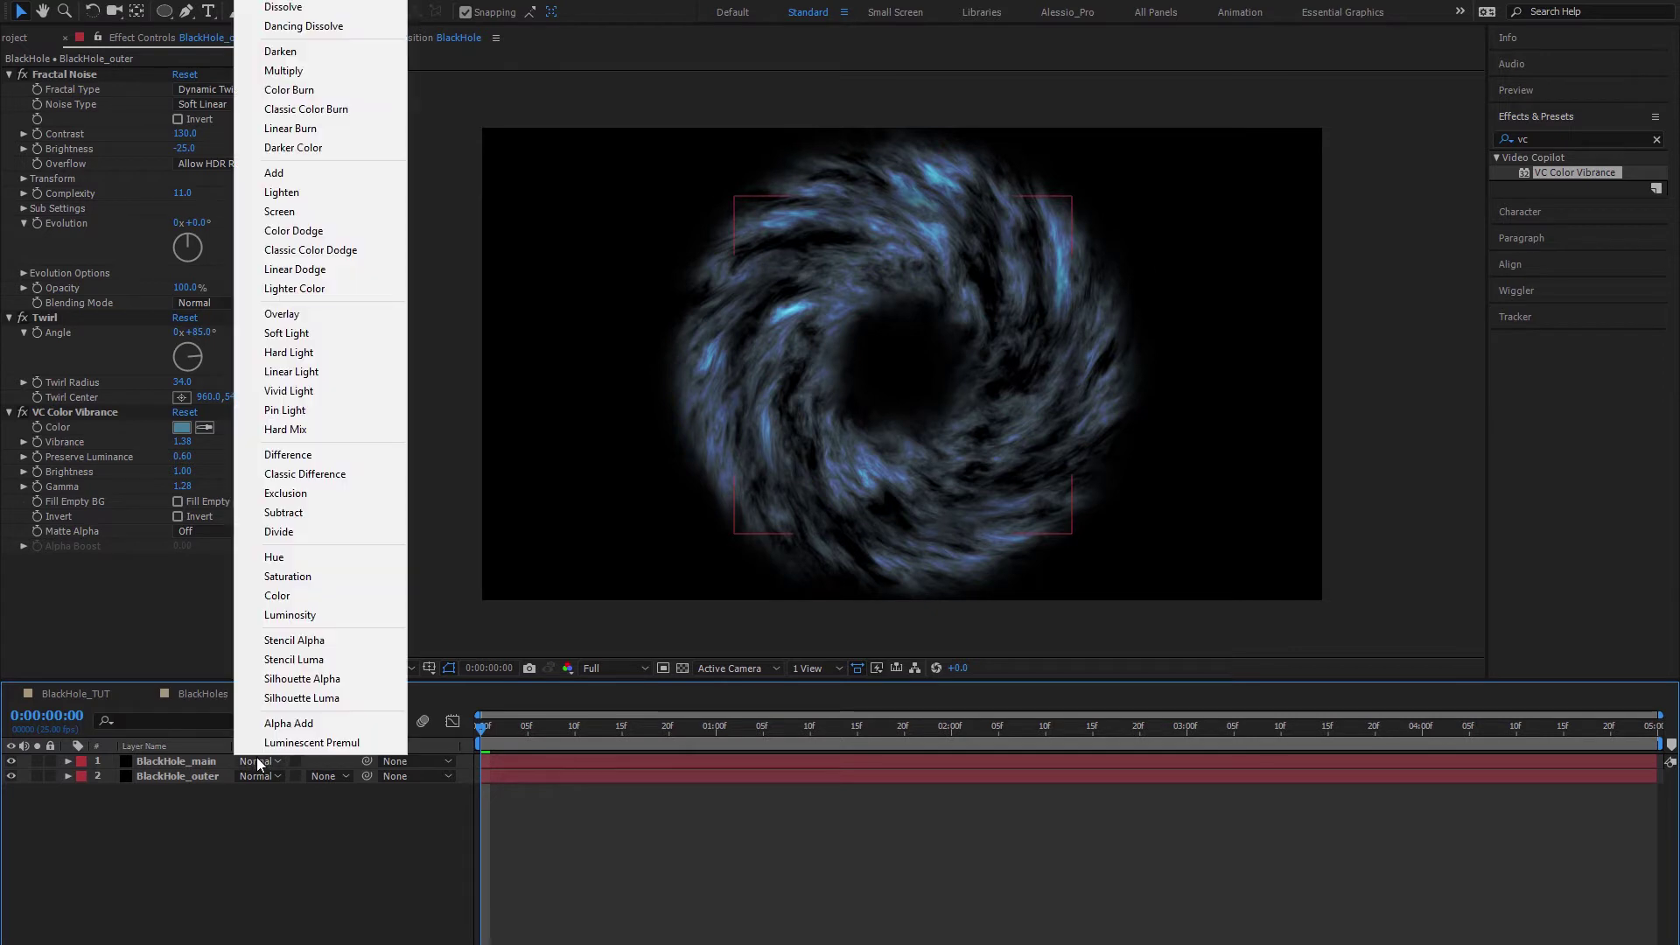
{"action": "left_click", "coordinate": [263, 170]}
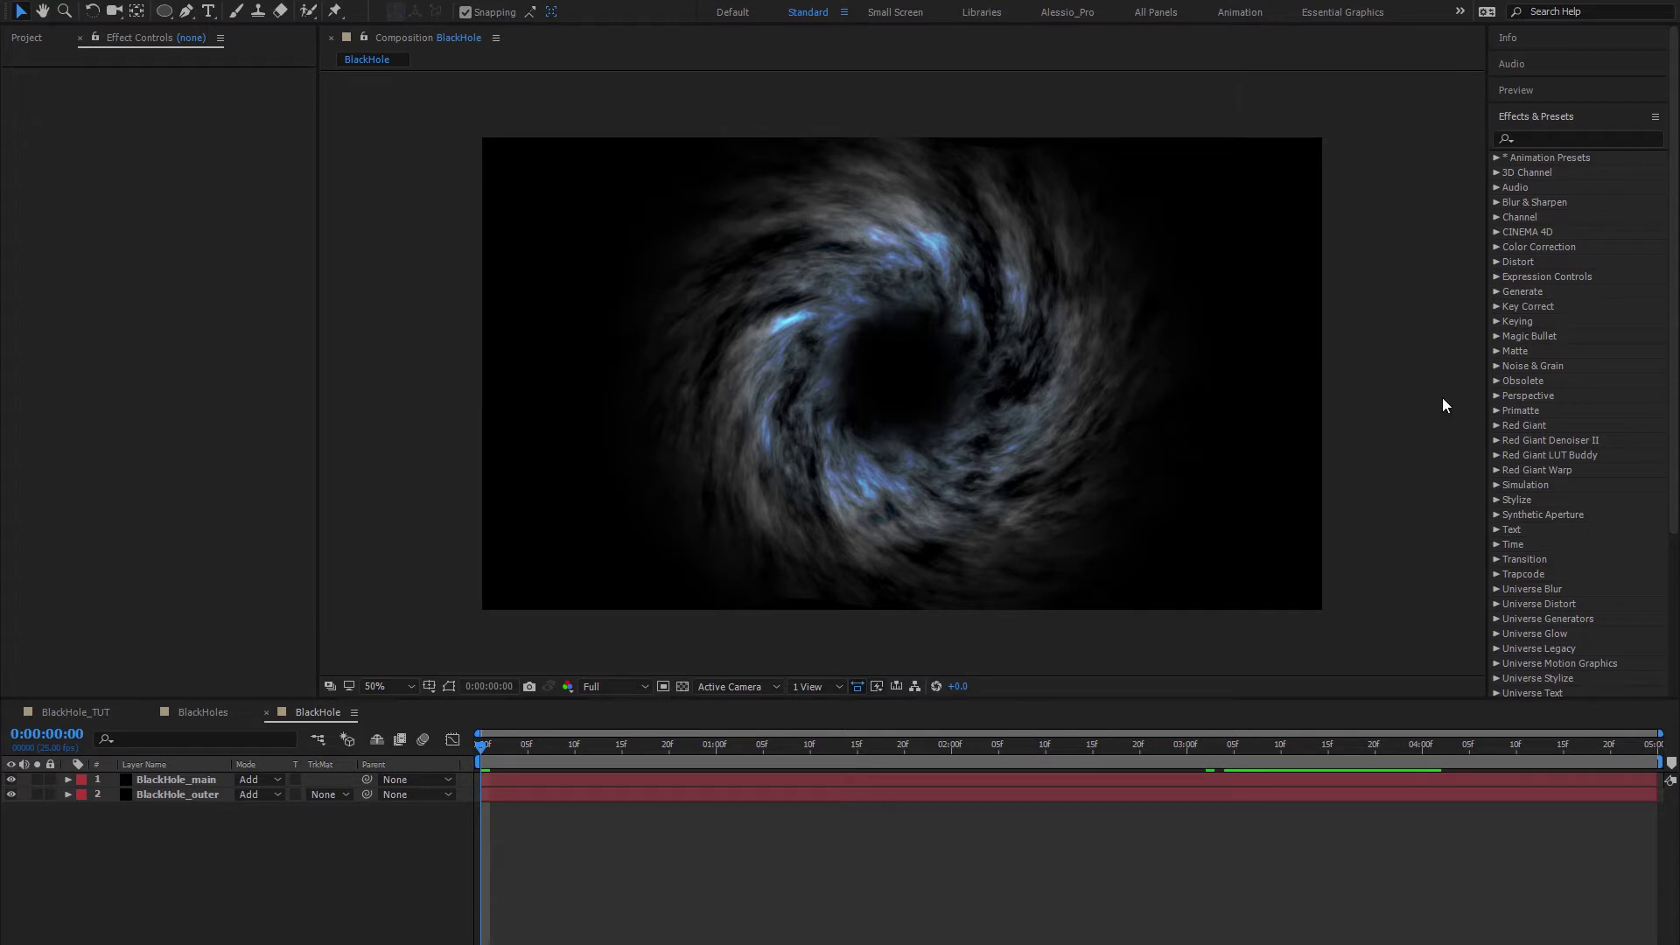
Step: Find the edge glow and ColorVibrance preset by searching for "edg" and apply it to BlackHole_outer
{"action": "left_click", "coordinate": [192, 796]}
{"action": "left_click", "coordinate": [1553, 136]}
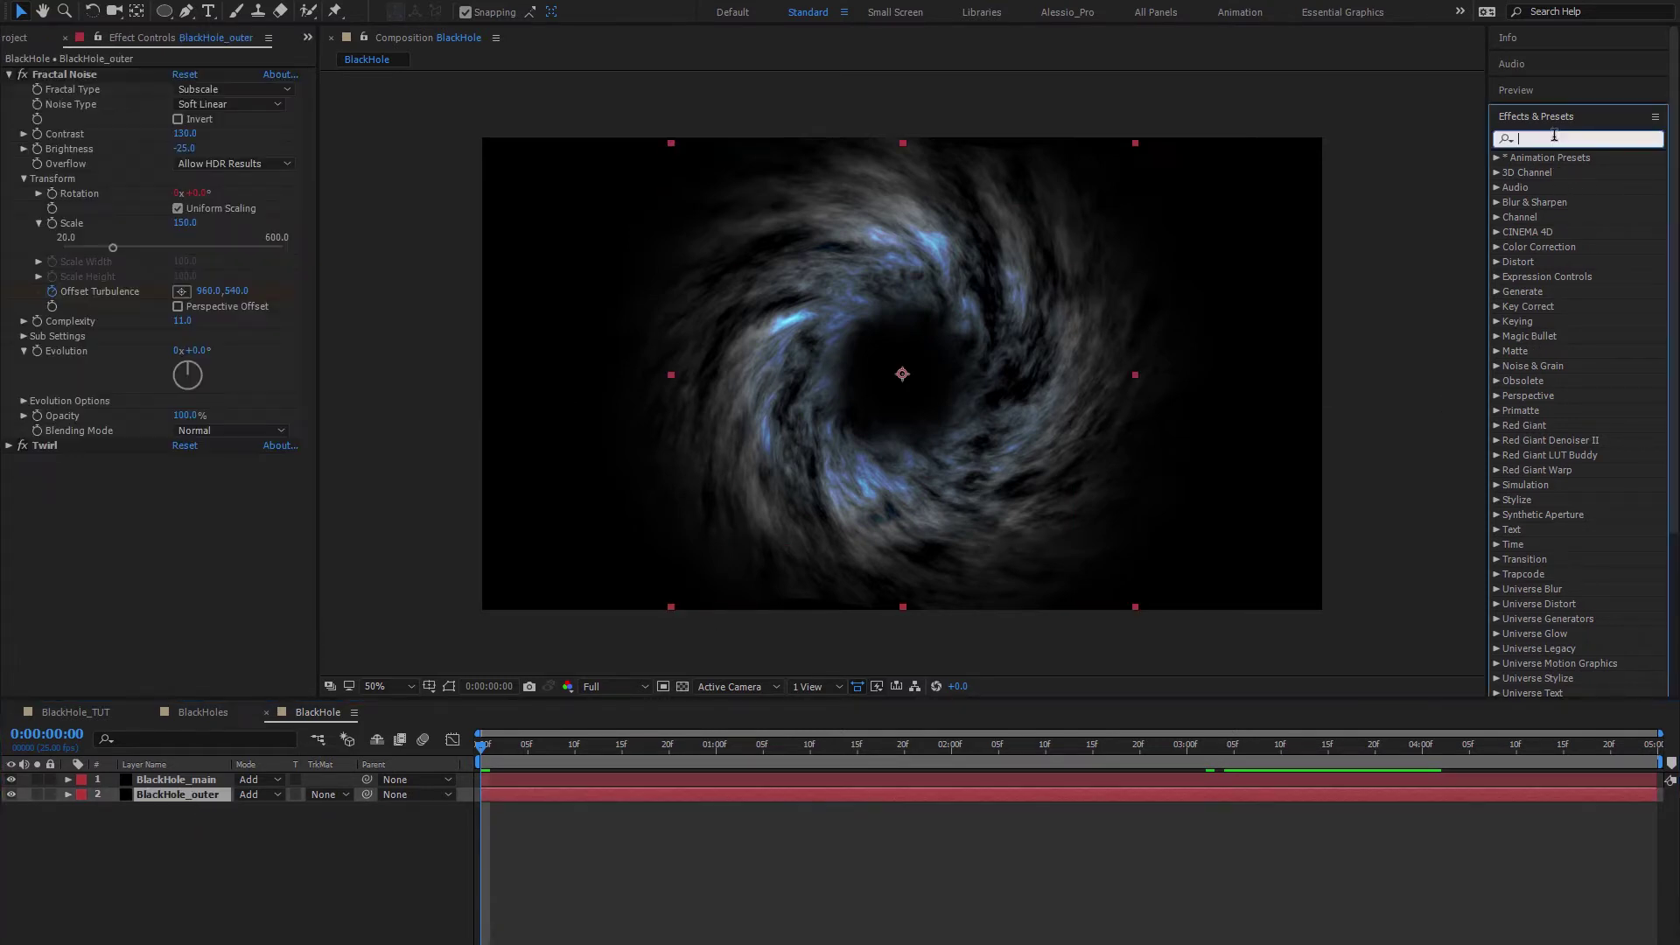
{"action": "type", "text": "edg"}
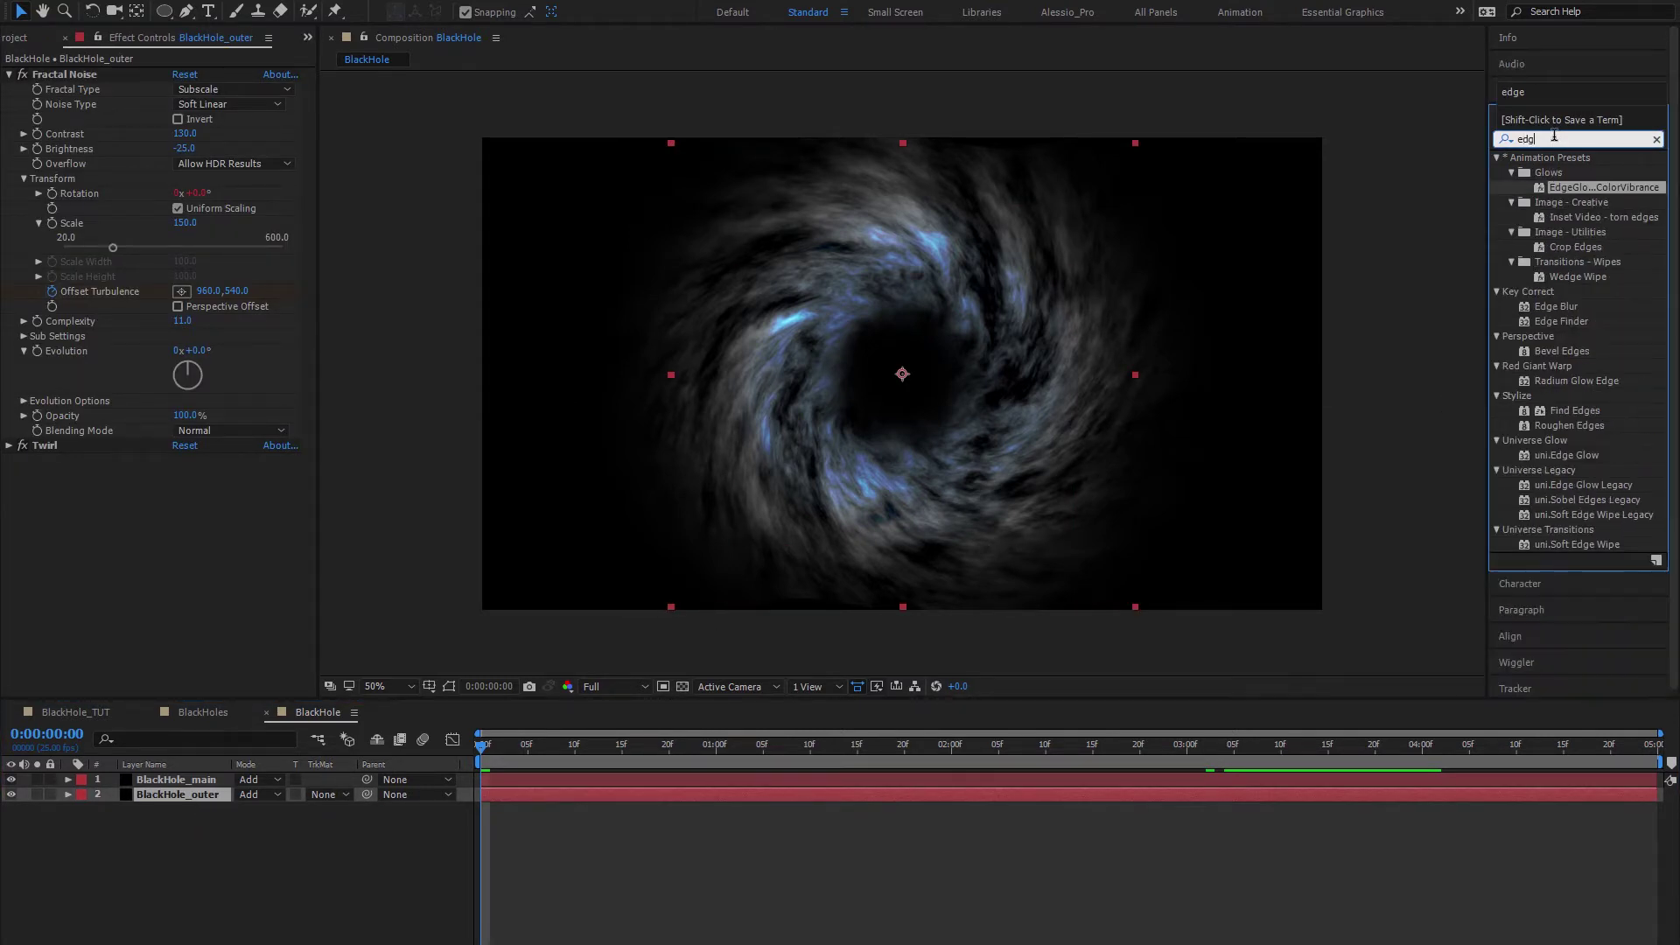
{"action": "left_click_drag", "start_coordinate": [1615, 186], "coordinate": [179, 796]}
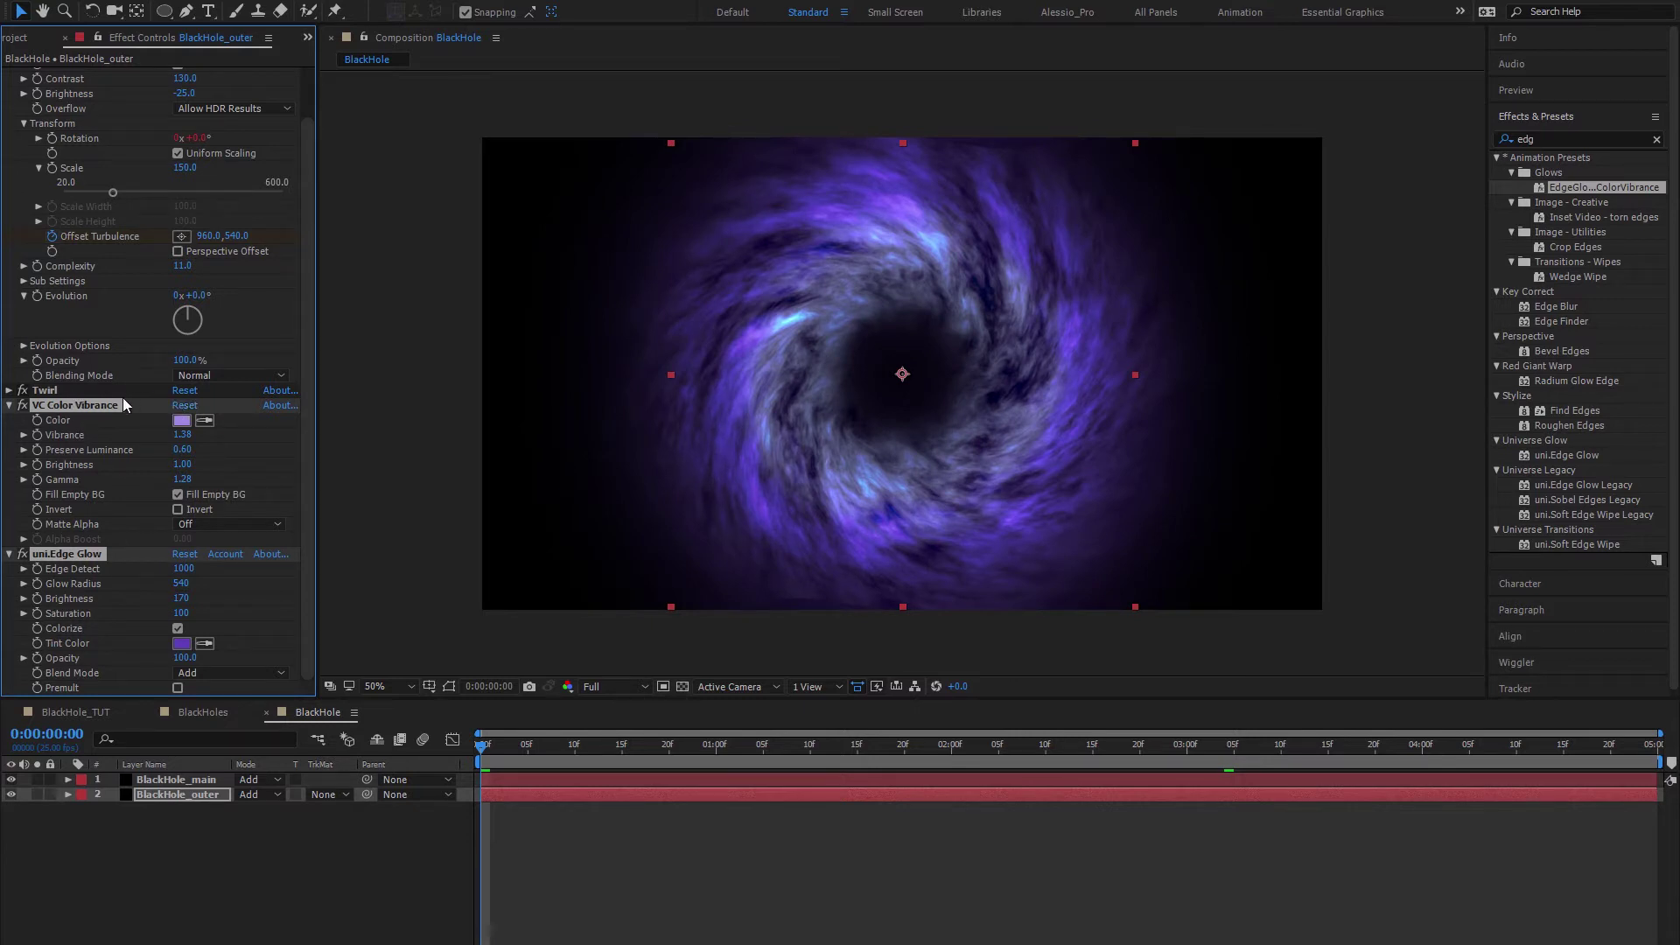
Step: Collapse the VC Color Vibrance and uni.Edge Glow effects on BlackHole_outer and disable both
{"action": "left_click", "coordinate": [72, 559]}
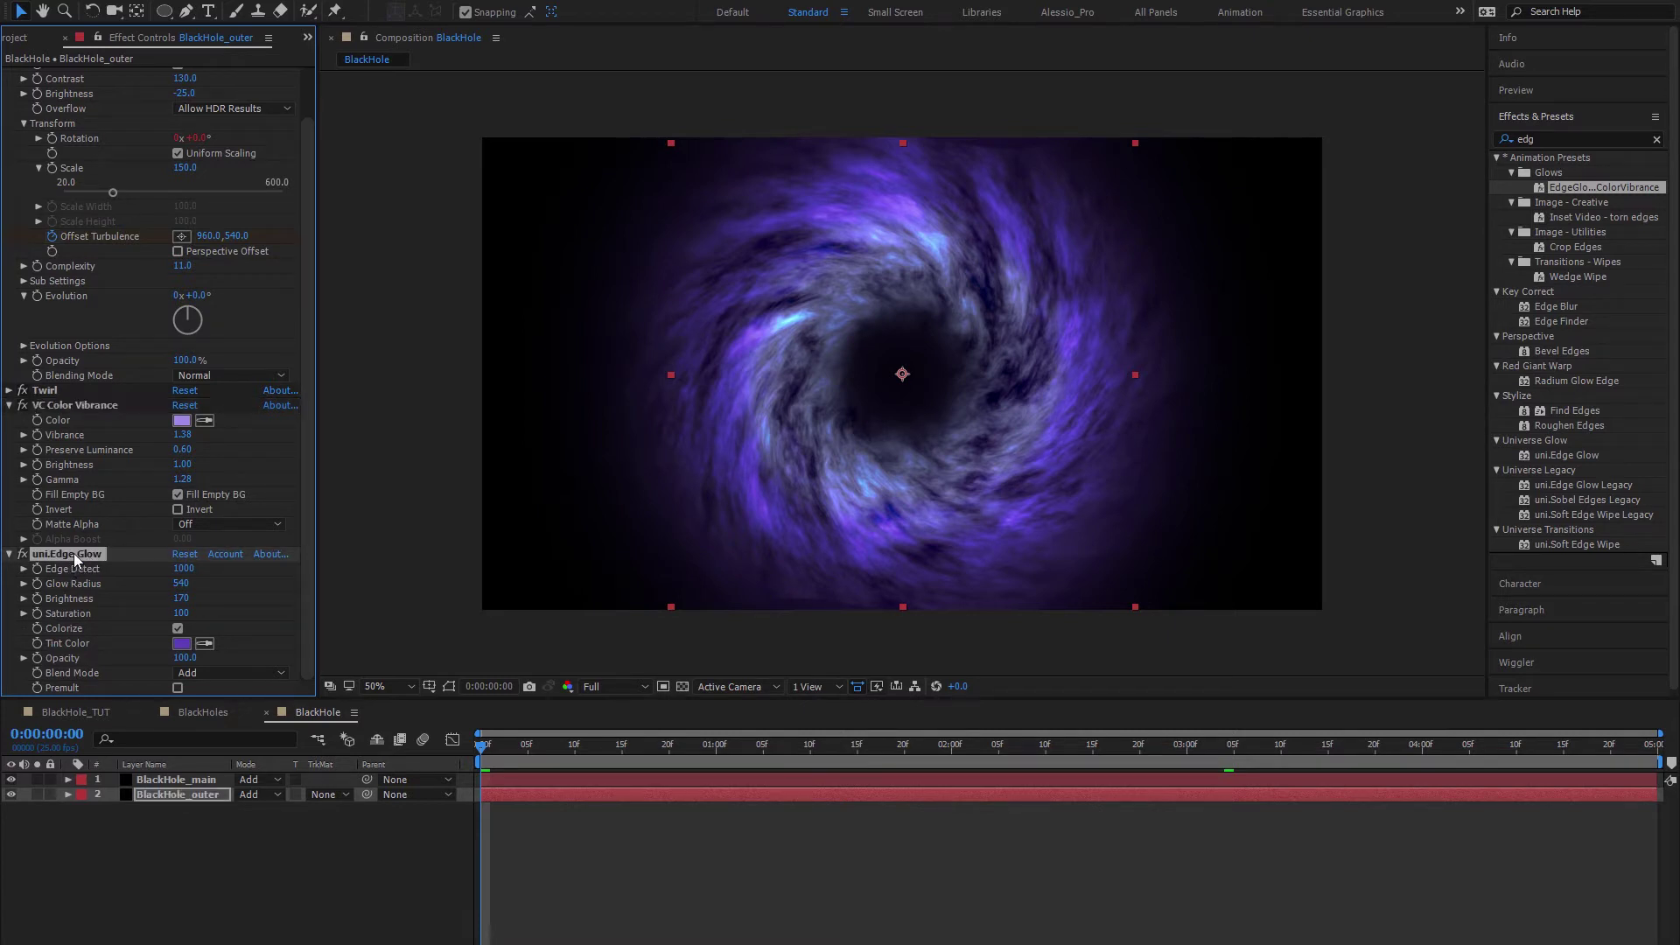
{"action": "left_click", "coordinate": [10, 554]}
{"action": "left_click", "coordinate": [9, 460]}
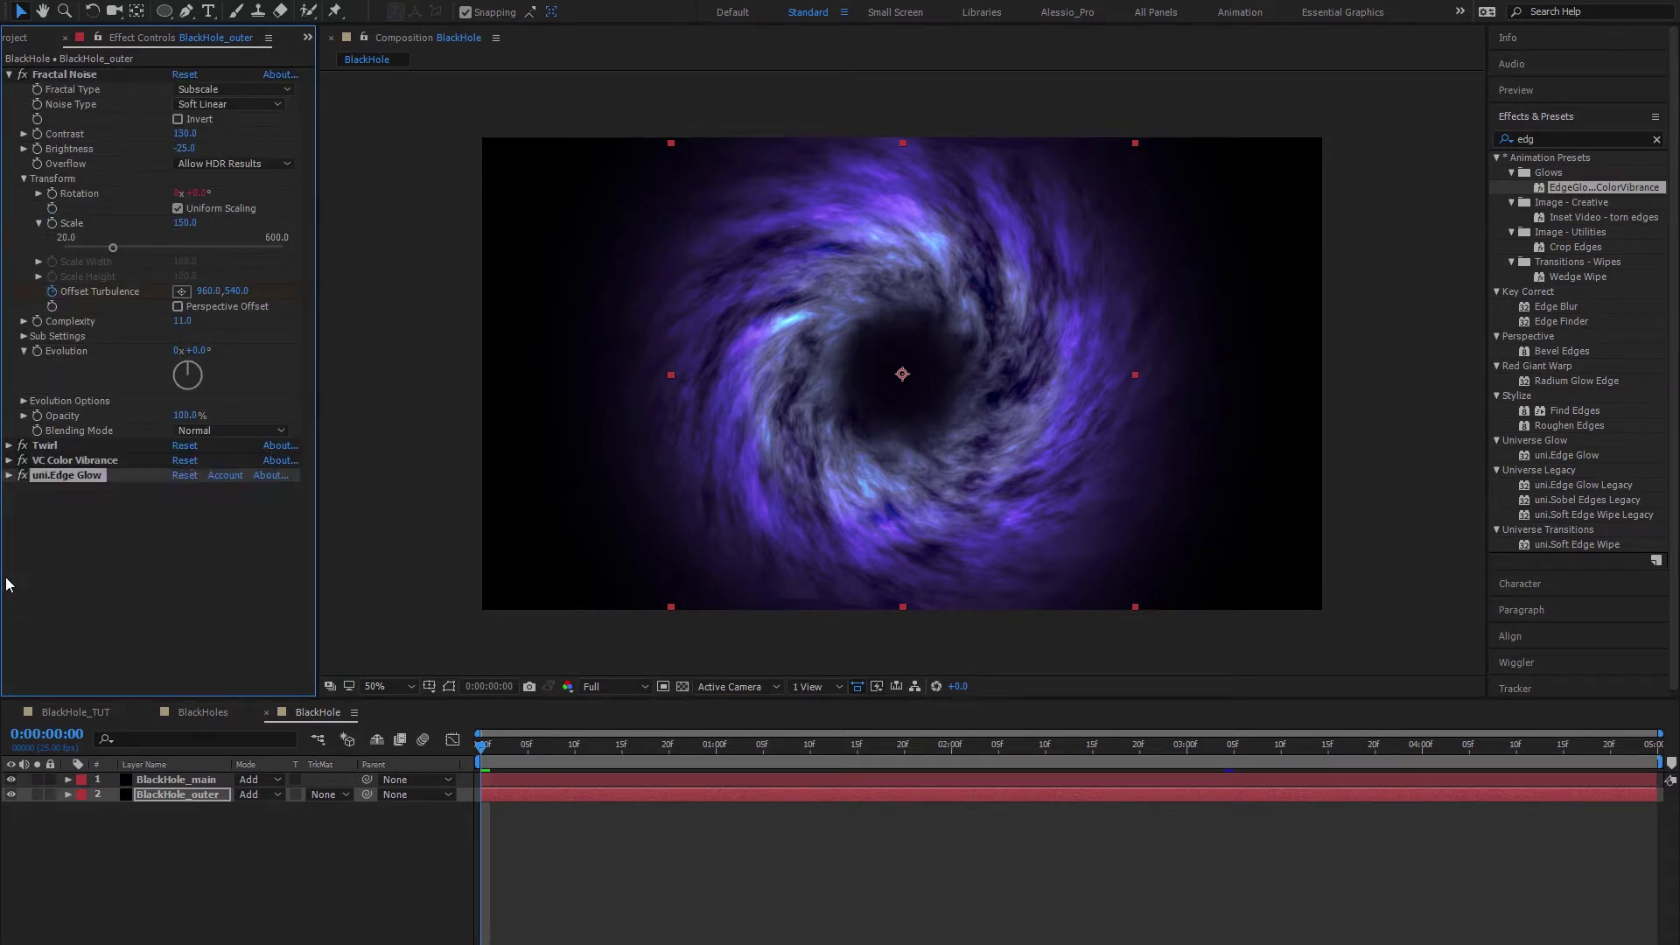
{"action": "left_click", "coordinate": [23, 475]}
{"action": "left_click", "coordinate": [23, 461]}
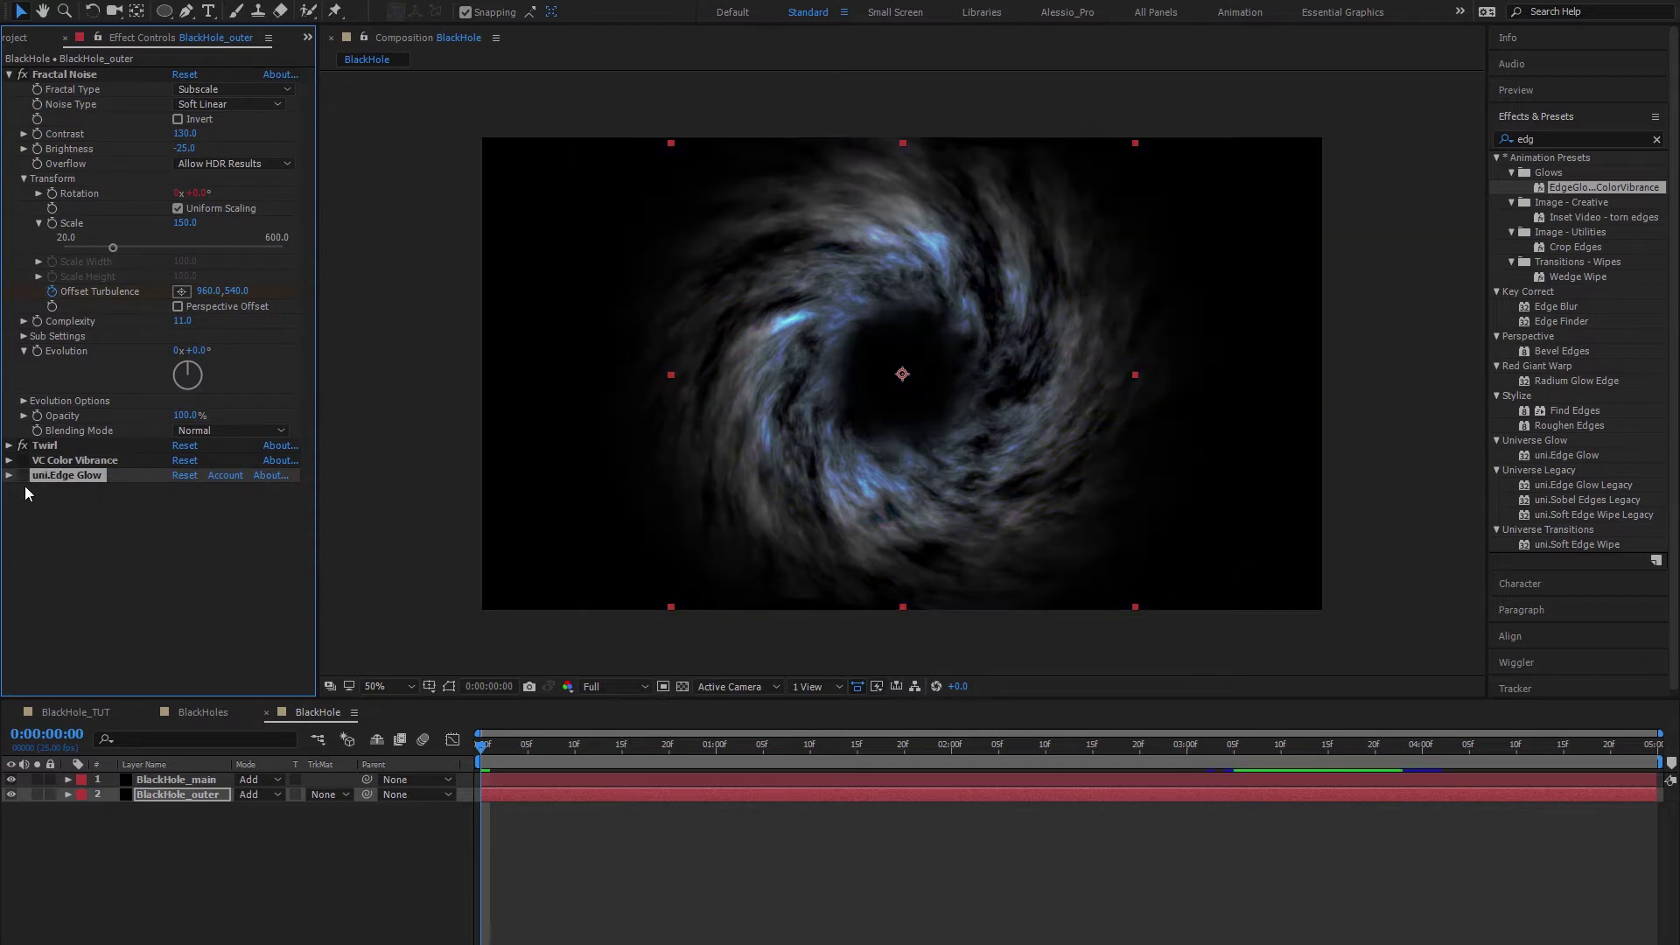
Step: Duplicate BlackHole_main and rename the copy BlackHole_rim
{"action": "left_click", "coordinate": [171, 778]}
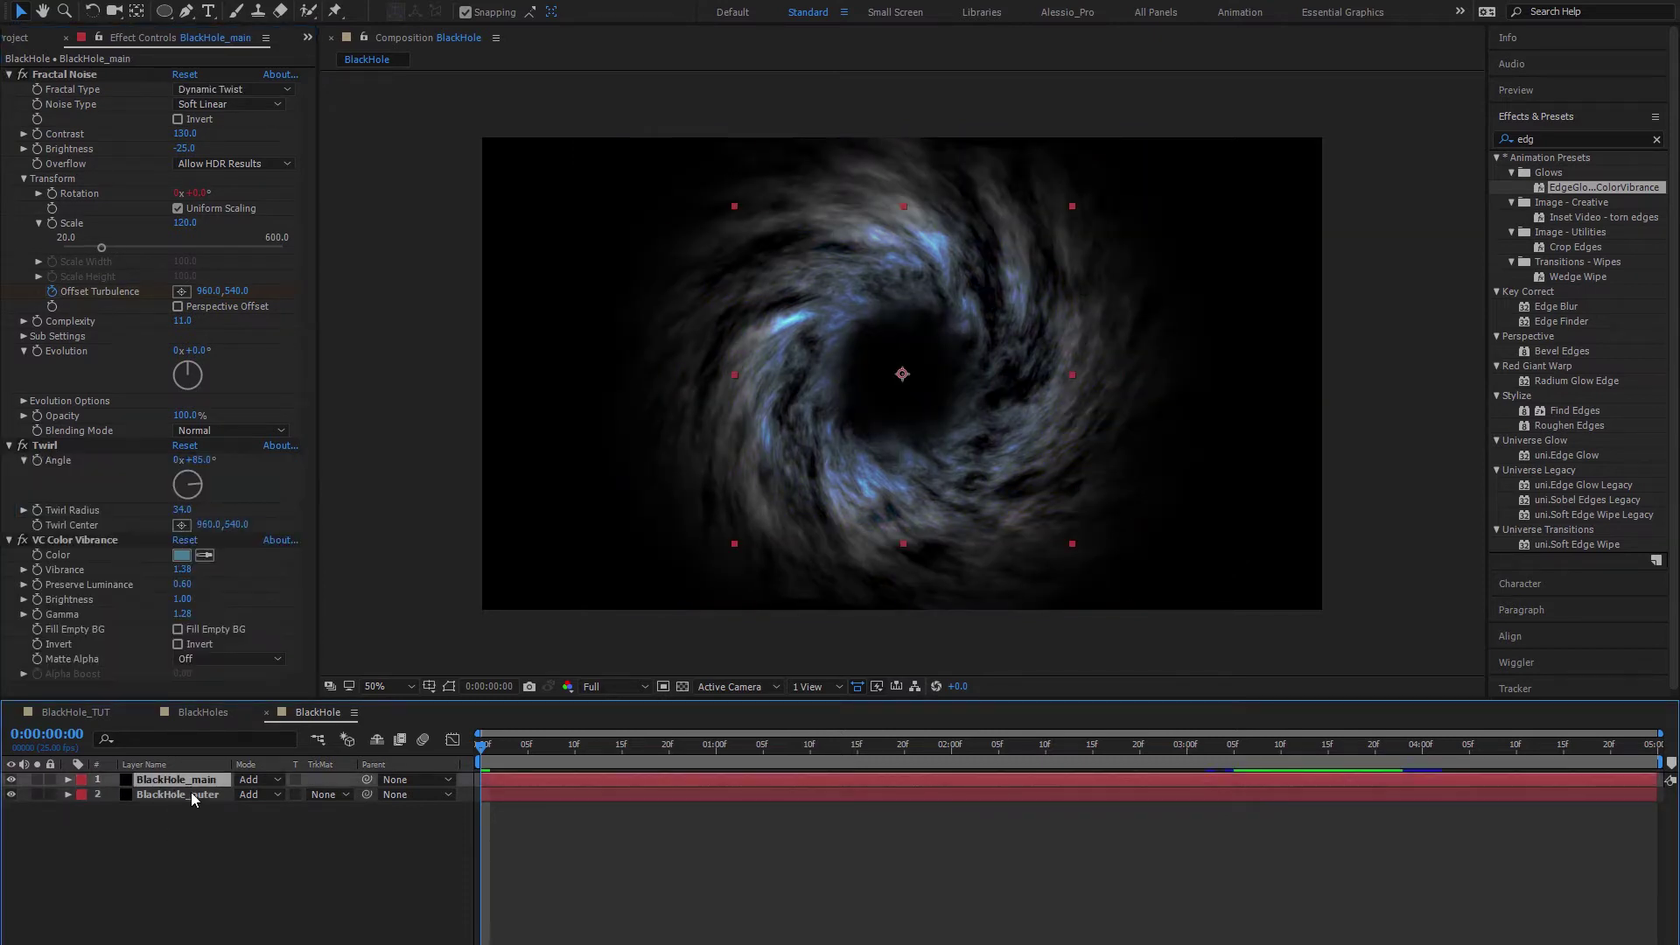
{"action": "key", "text": "F2"}
{"action": "left_click", "coordinate": [315, 779]}
{"action": "left_click", "coordinate": [198, 795]}
{"action": "left_click", "coordinate": [182, 773]}
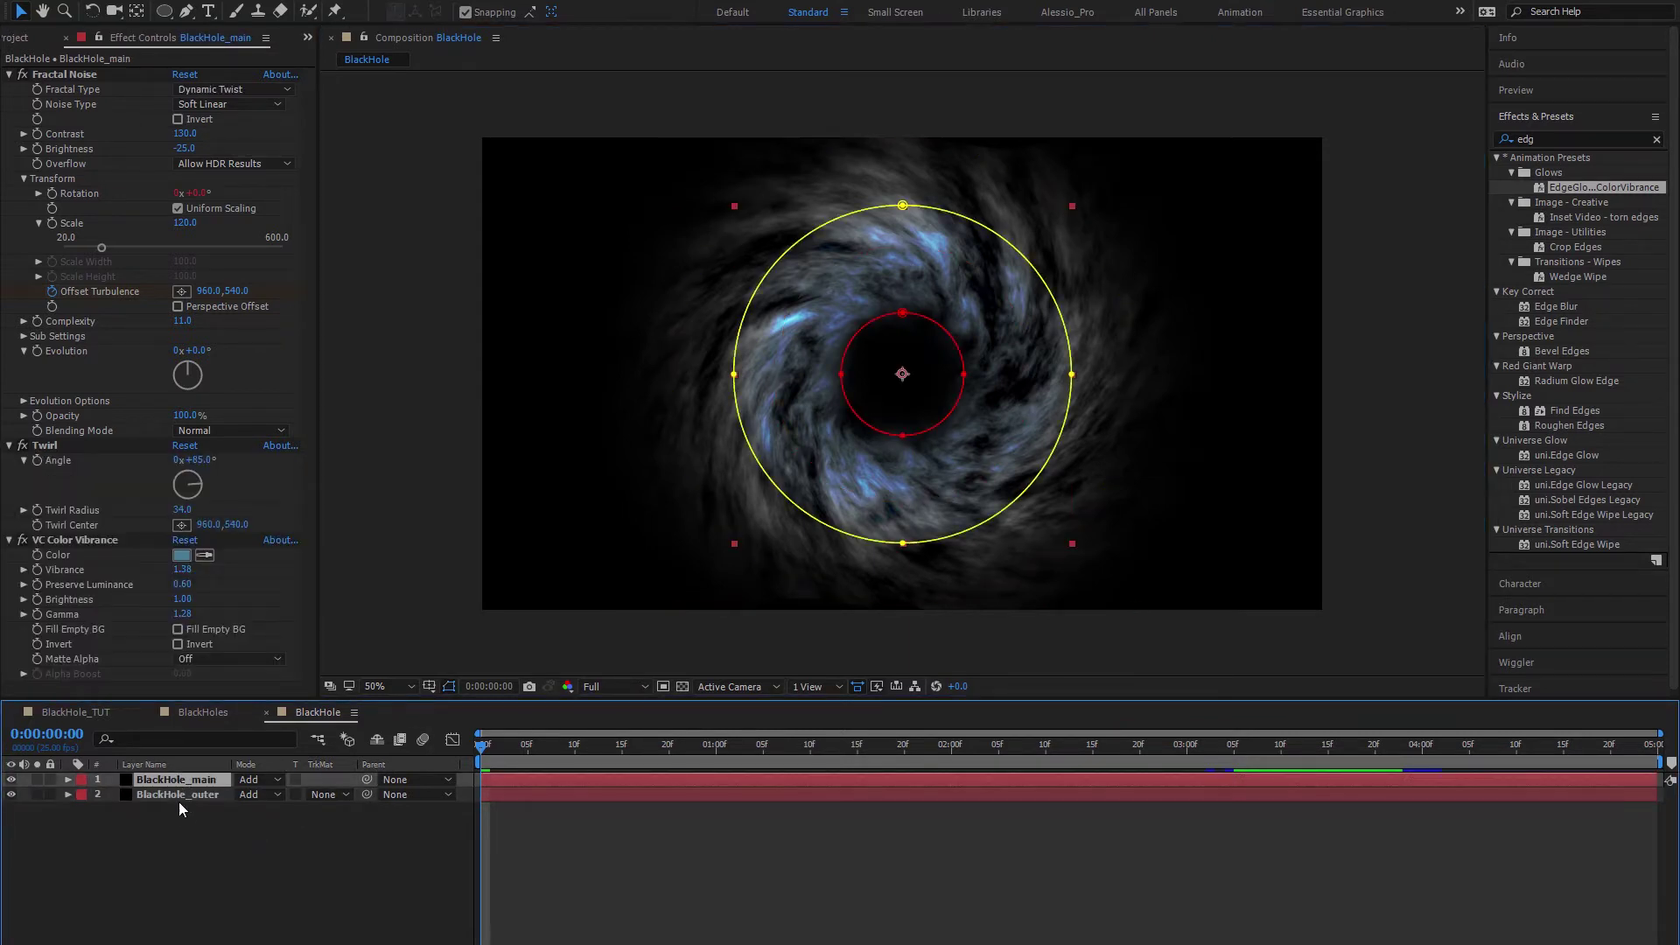
{"action": "left_click", "coordinate": [184, 781]}
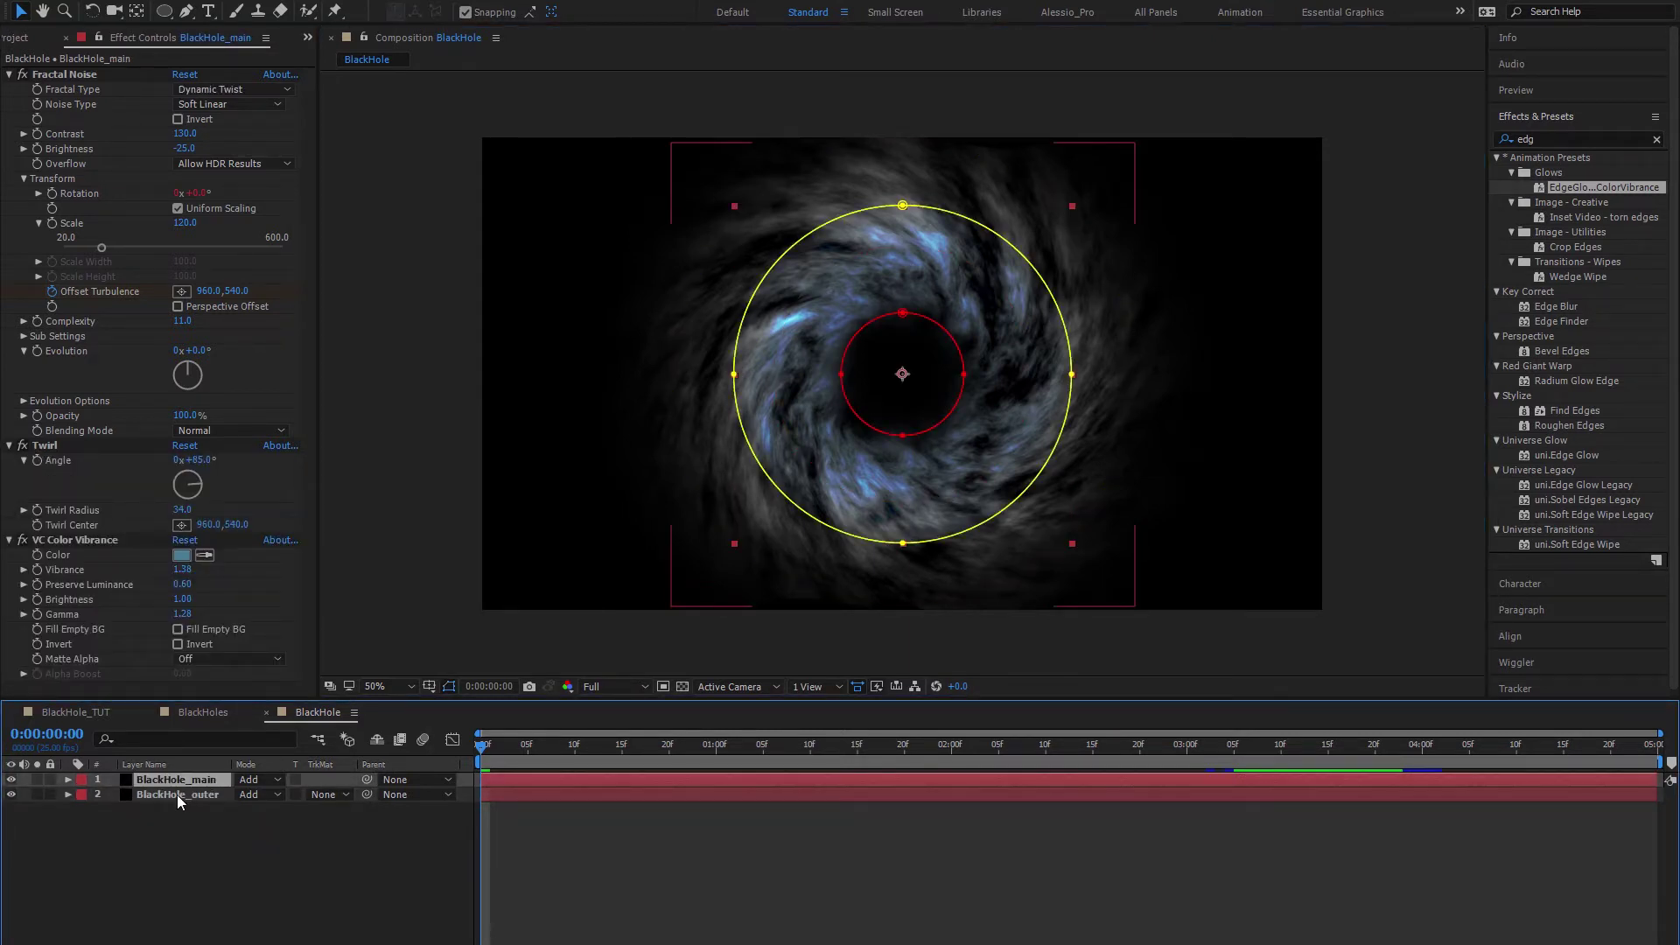
{"action": "key", "text": "ctrl+d"}
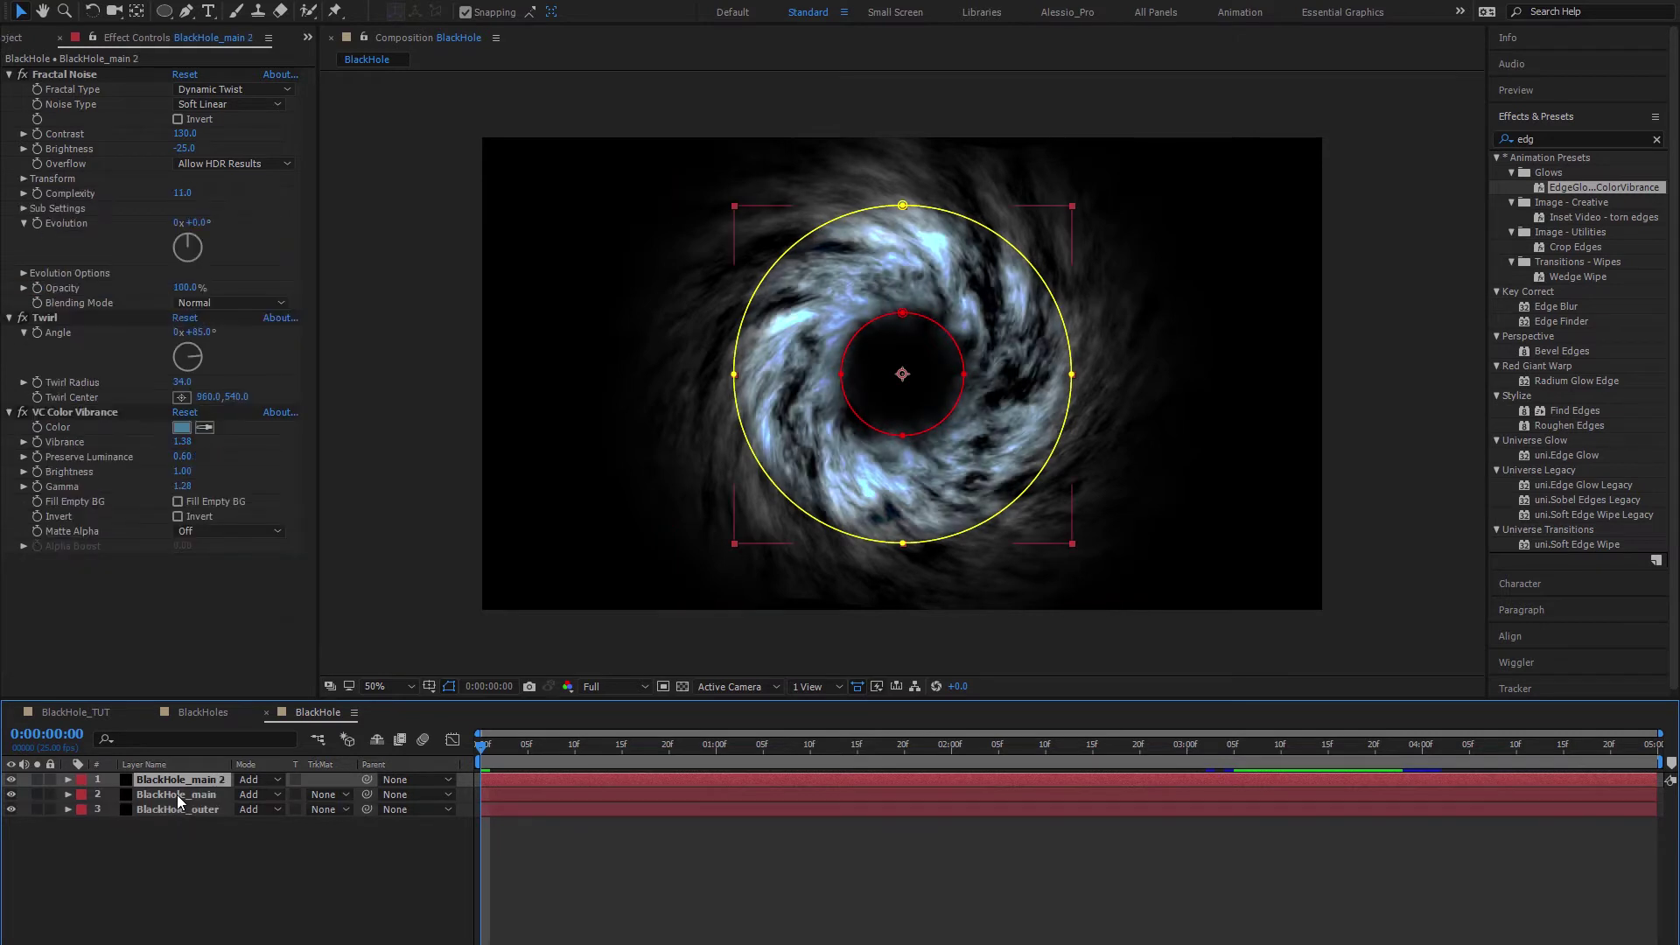
{"action": "left_click", "coordinate": [176, 784]}
{"action": "key", "text": "Return"}
{"action": "type", "text": "BlackHole_rim"}
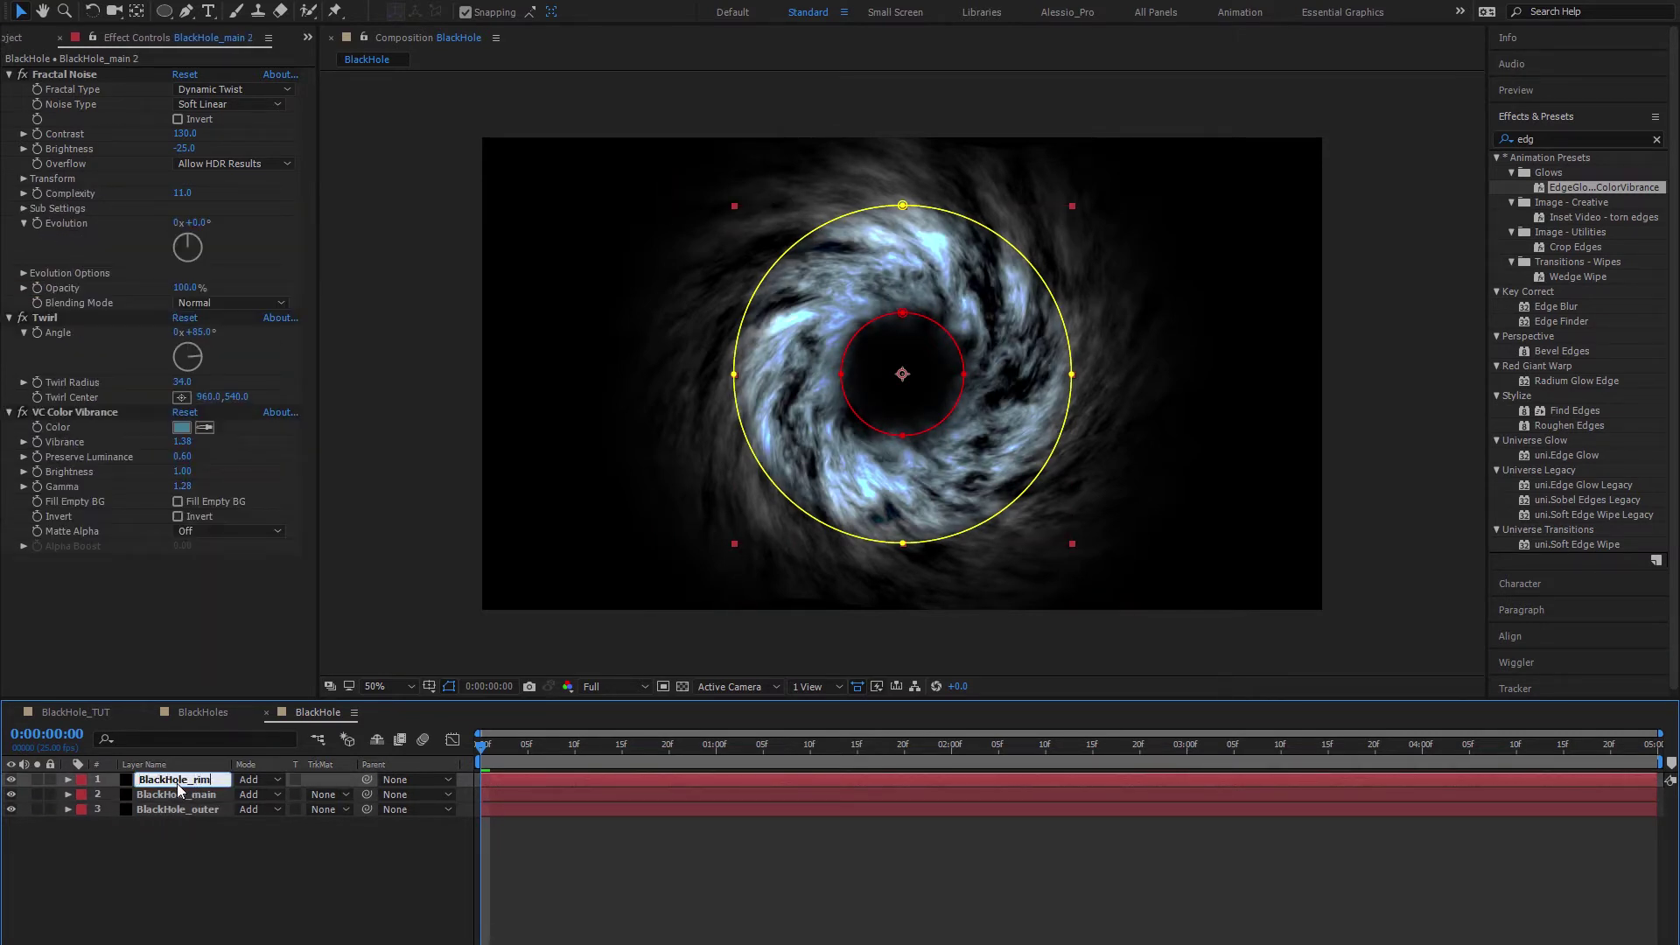
{"action": "key", "text": "Return"}
Step: Reveal the mask paths of BlackHole_rim and put both masks into free transform
{"action": "key", "text": "m"}
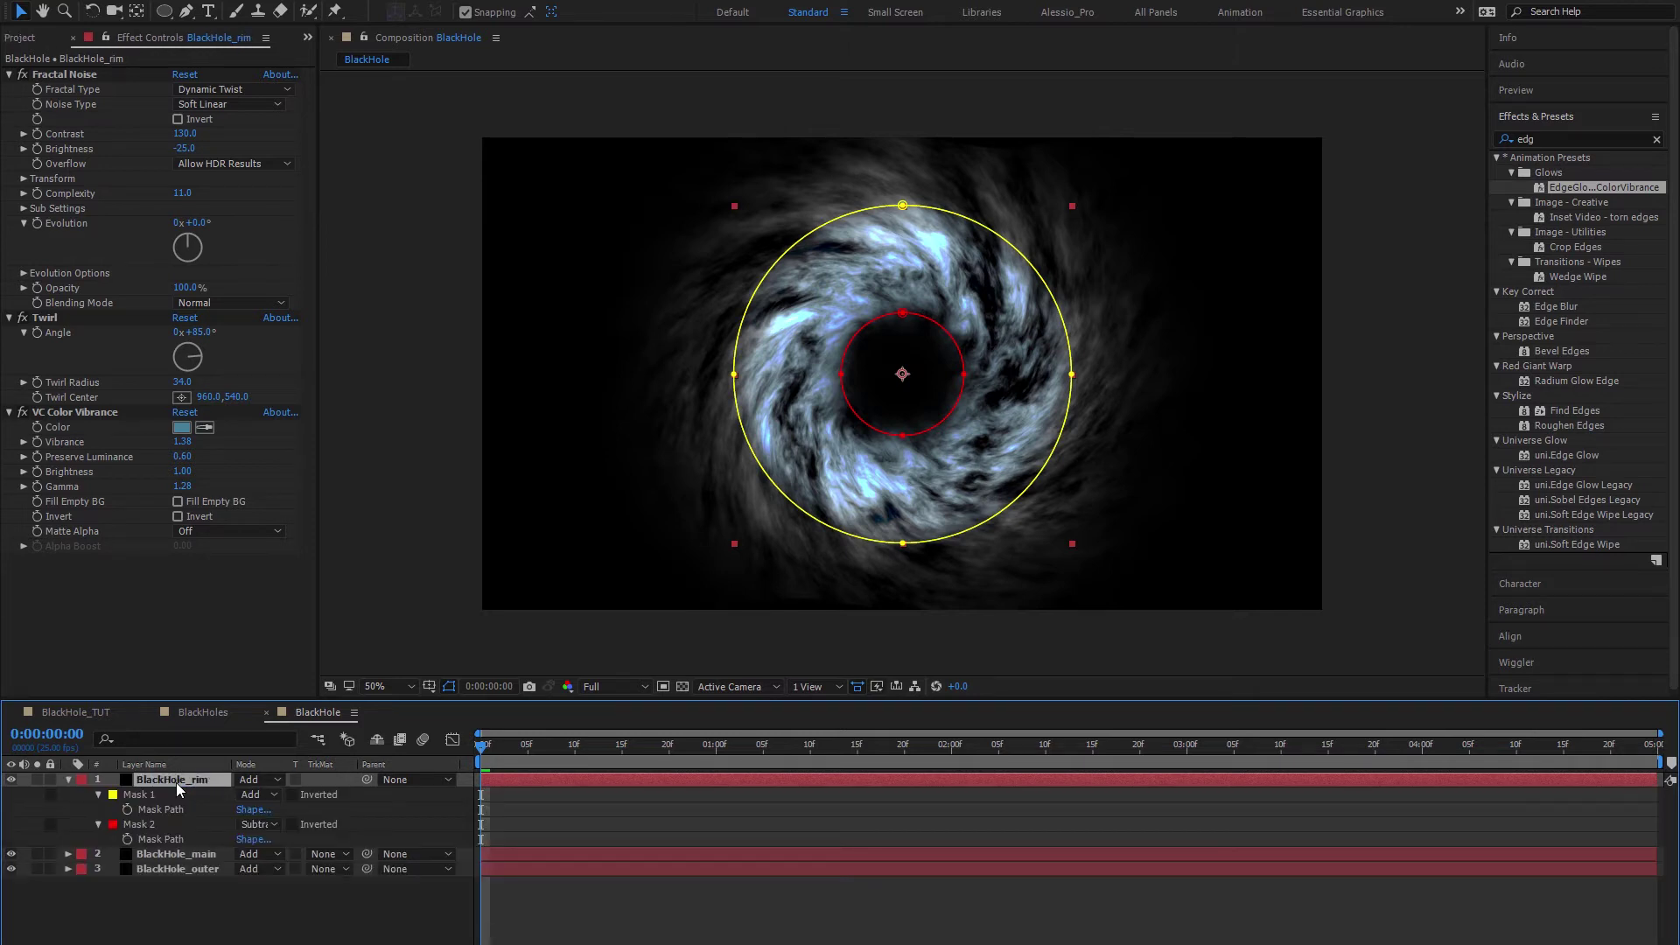
{"action": "left_click", "coordinate": [154, 796]}
{"action": "left_click", "coordinate": [145, 824], "text": "shift"}
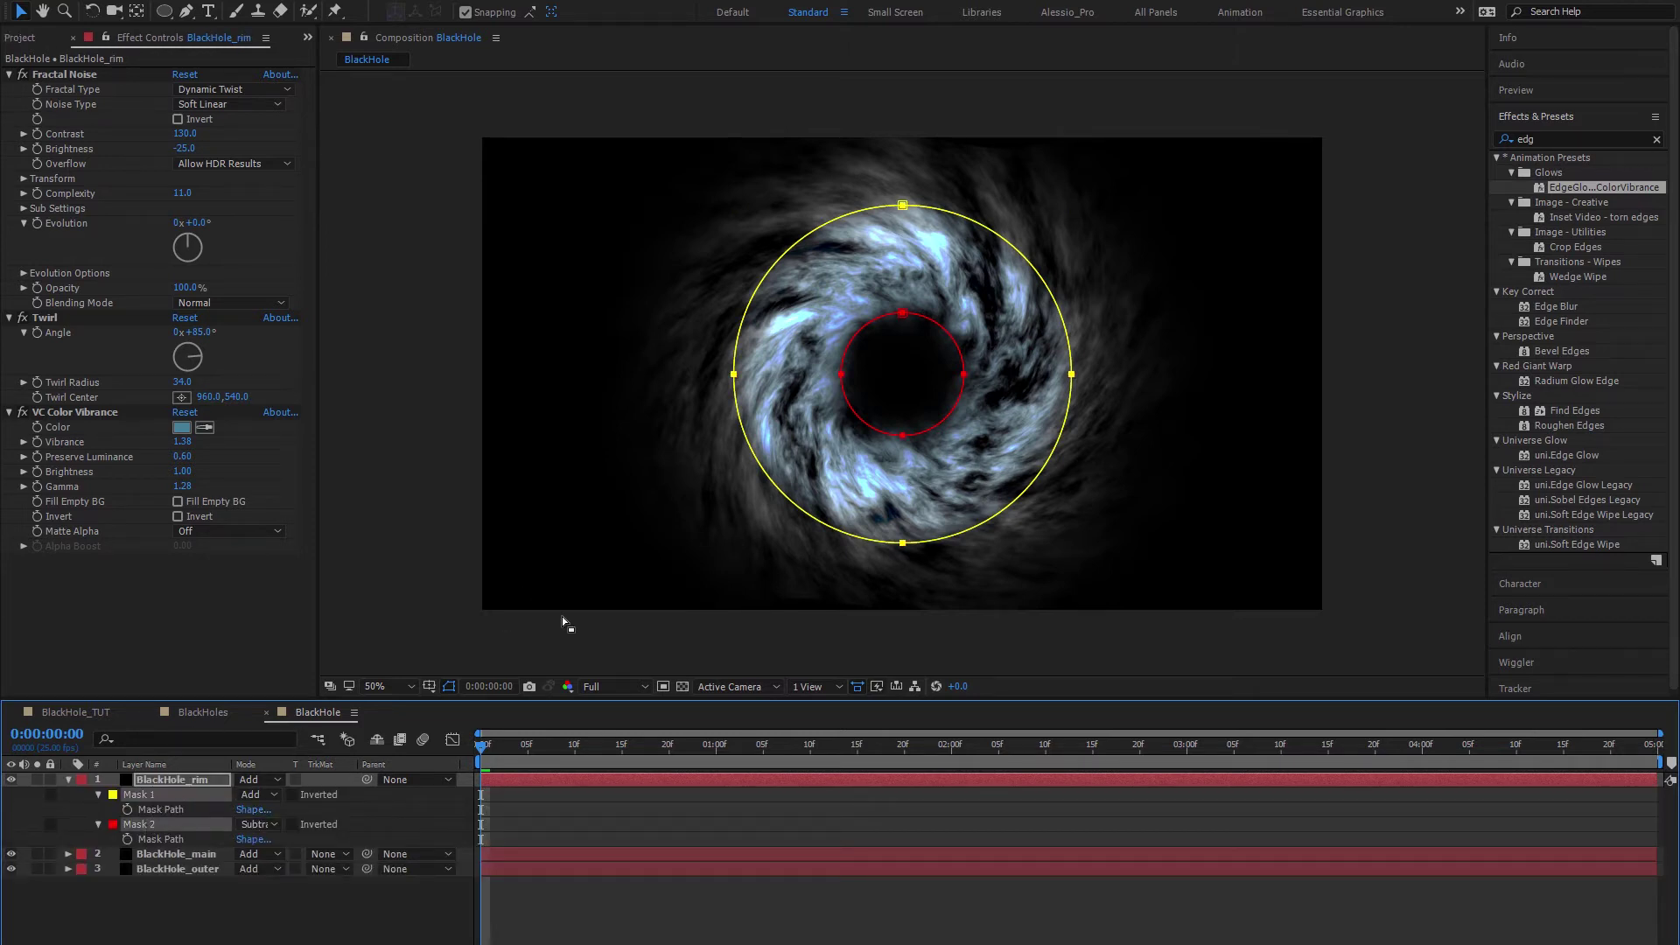
{"action": "double_click", "coordinate": [990, 523]}
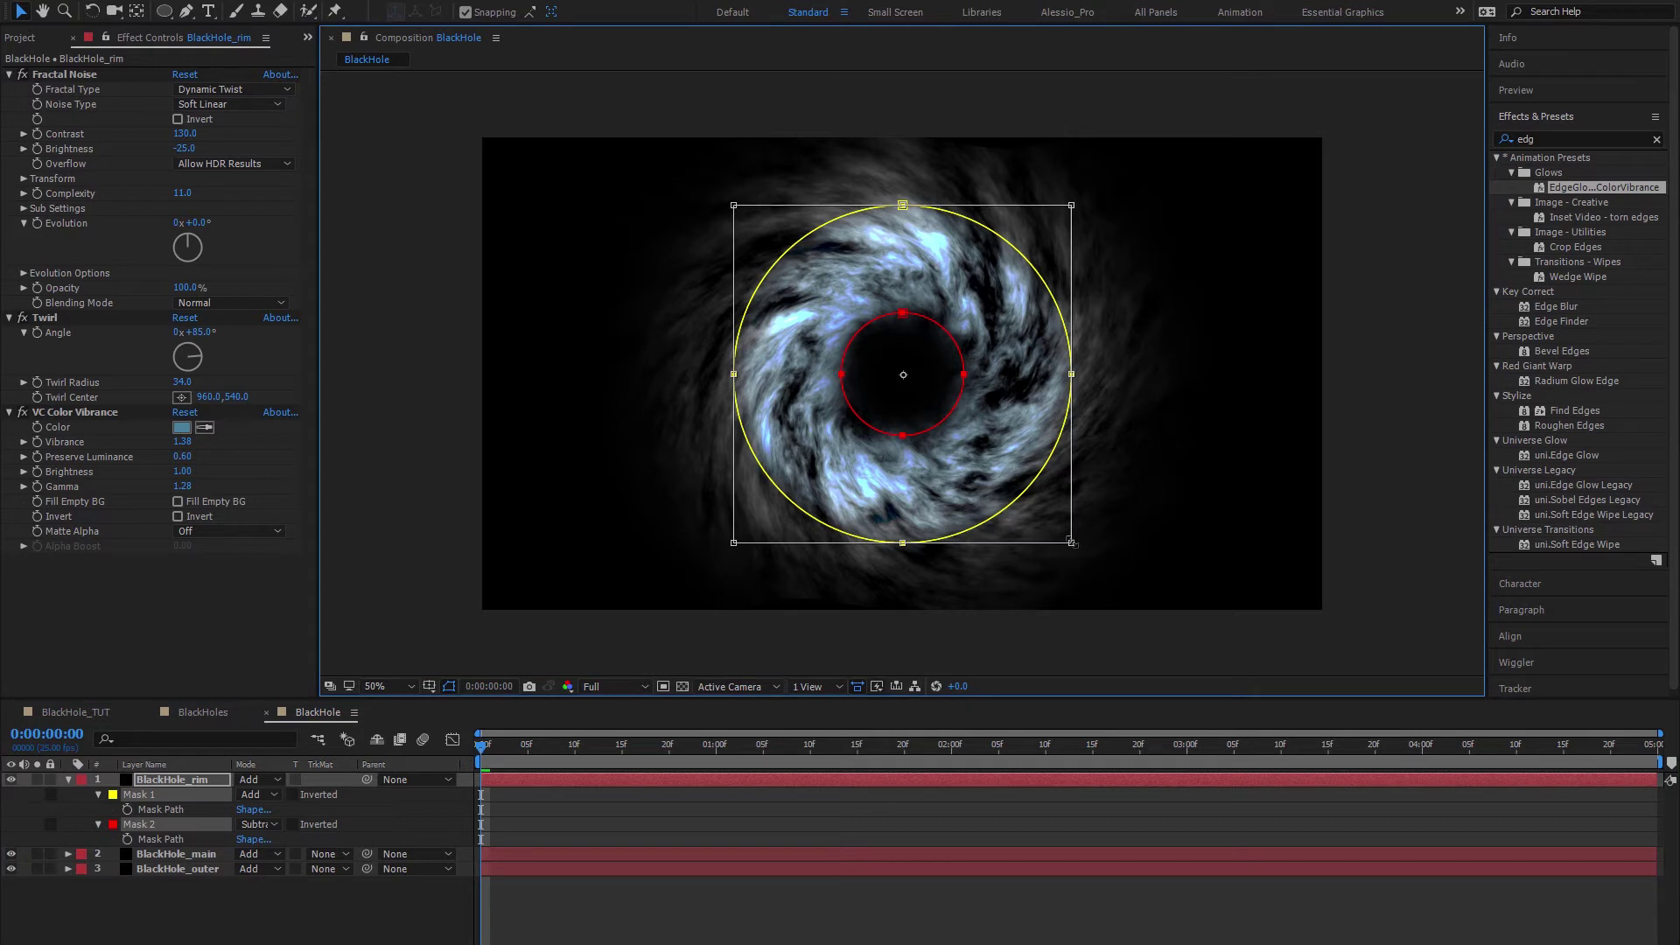
Step: Try scaling both BlackHole_rim masks down around their center and lowering the preview resolution to Half
{"action": "left_click_drag", "start_coordinate": [1071, 544], "coordinate": [1042, 508]}
{"action": "left_click", "coordinate": [614, 686]}
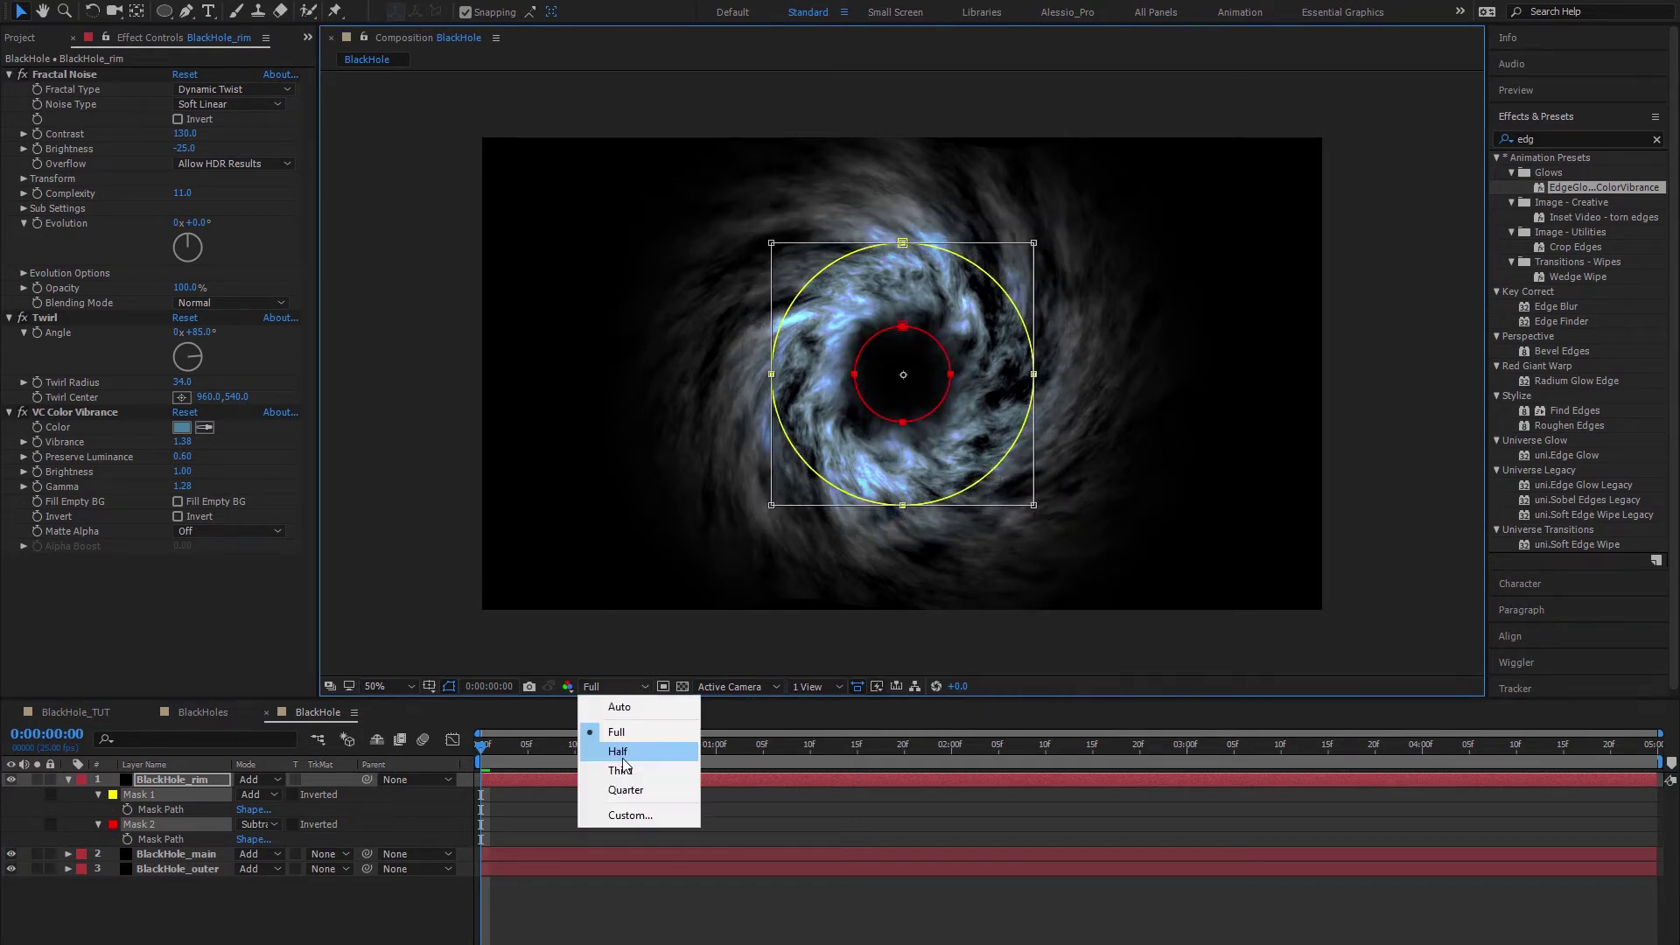
{"action": "left_click", "coordinate": [623, 758]}
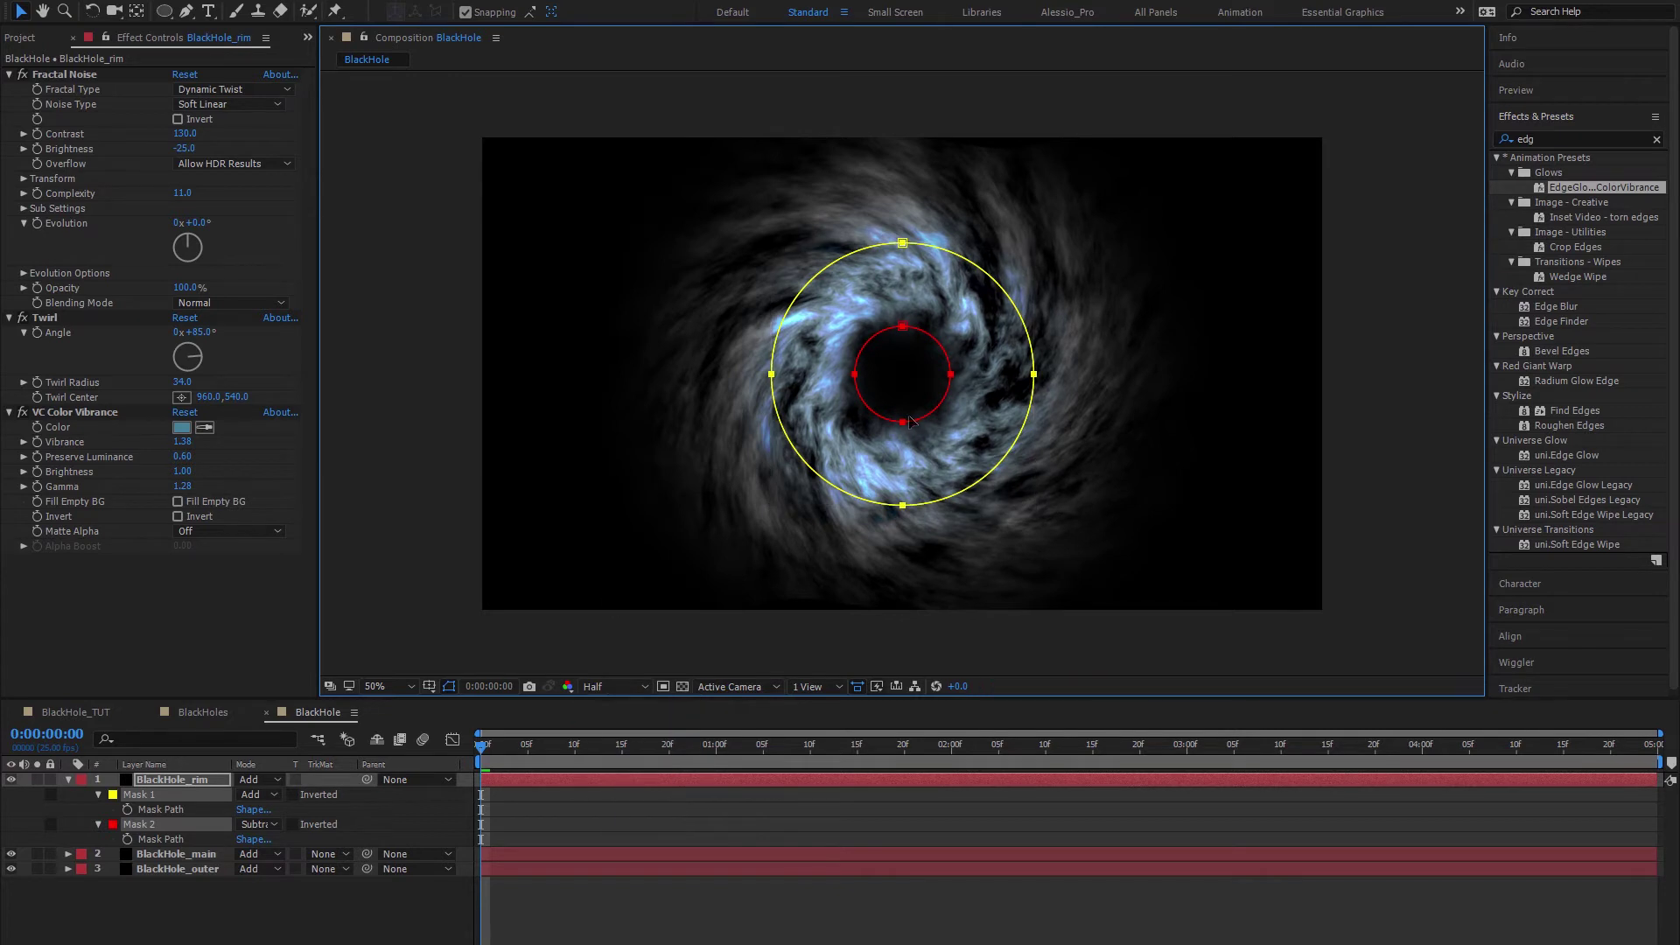
{"action": "key", "text": "slash"}
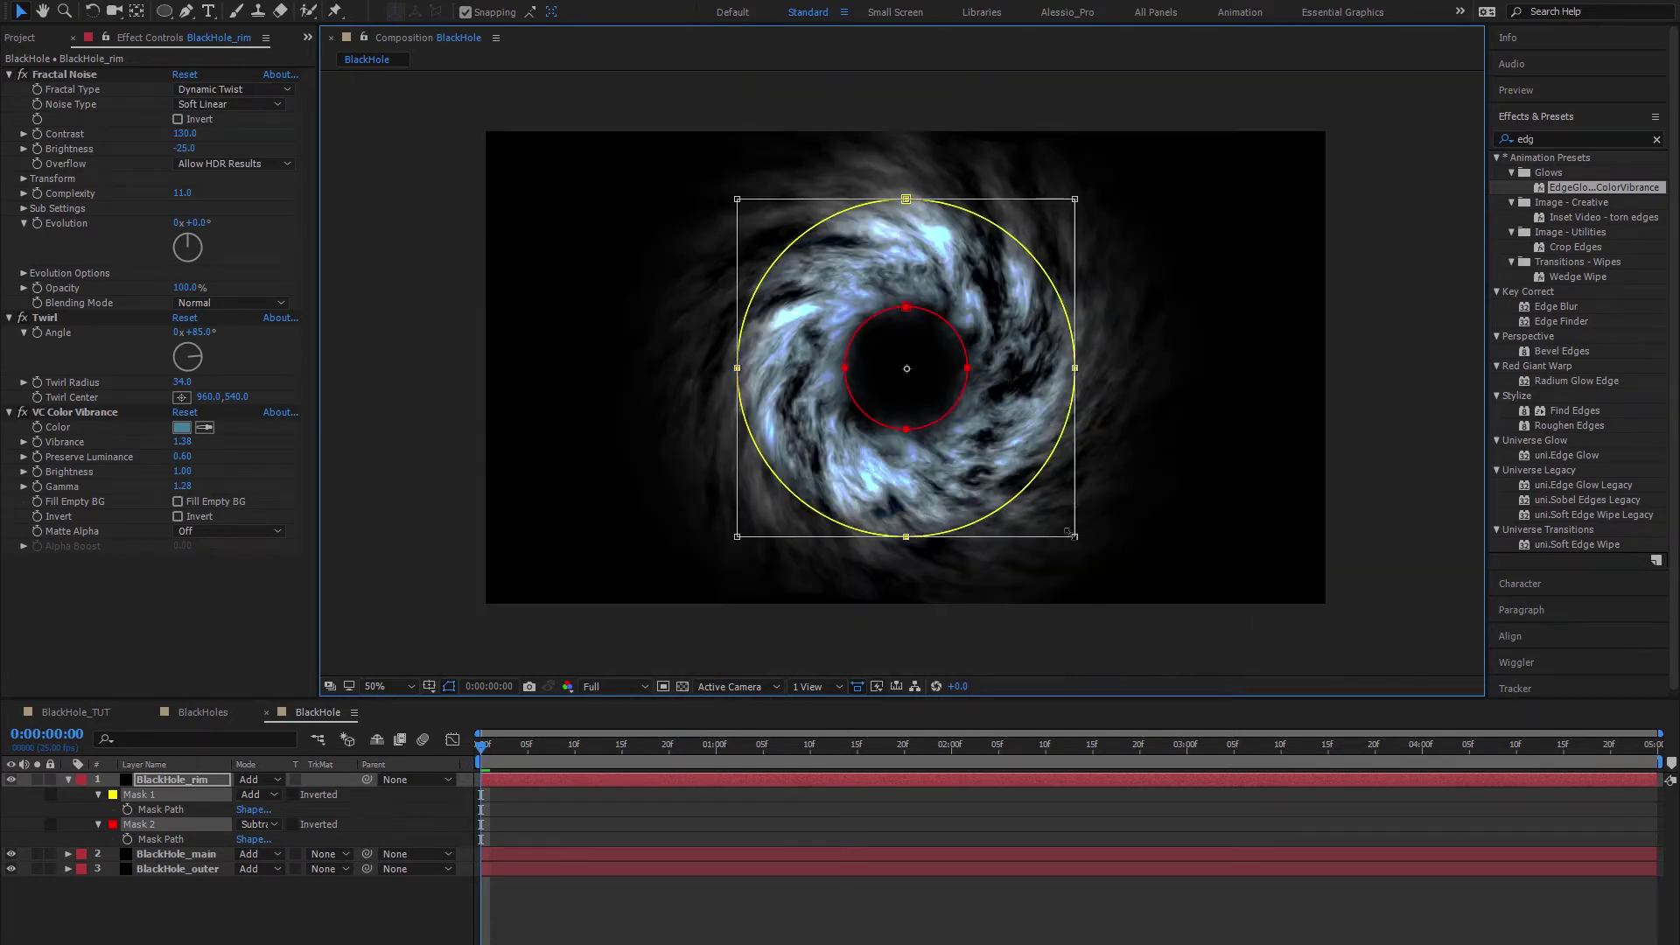
Step: Scale both BlackHole_rim masks down proportionally around their center to form a small inner ring and apply the transform
{"action": "left_click_drag", "start_coordinate": [1066, 531], "coordinate": [1038, 492]}
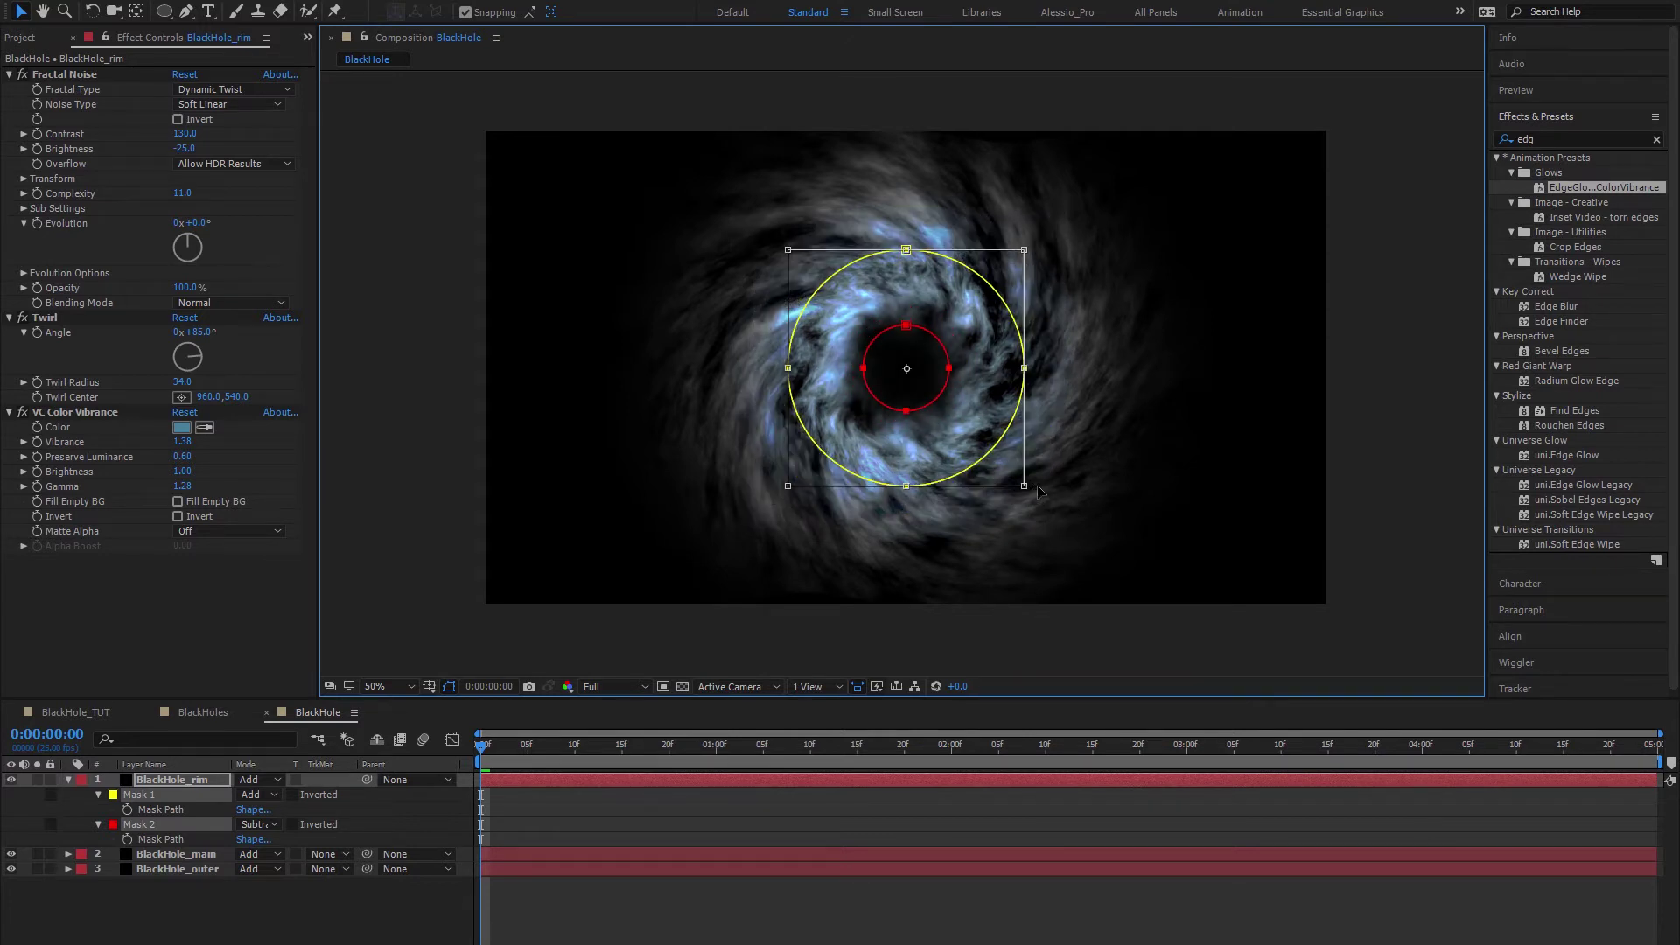
{"action": "key", "text": "Return"}
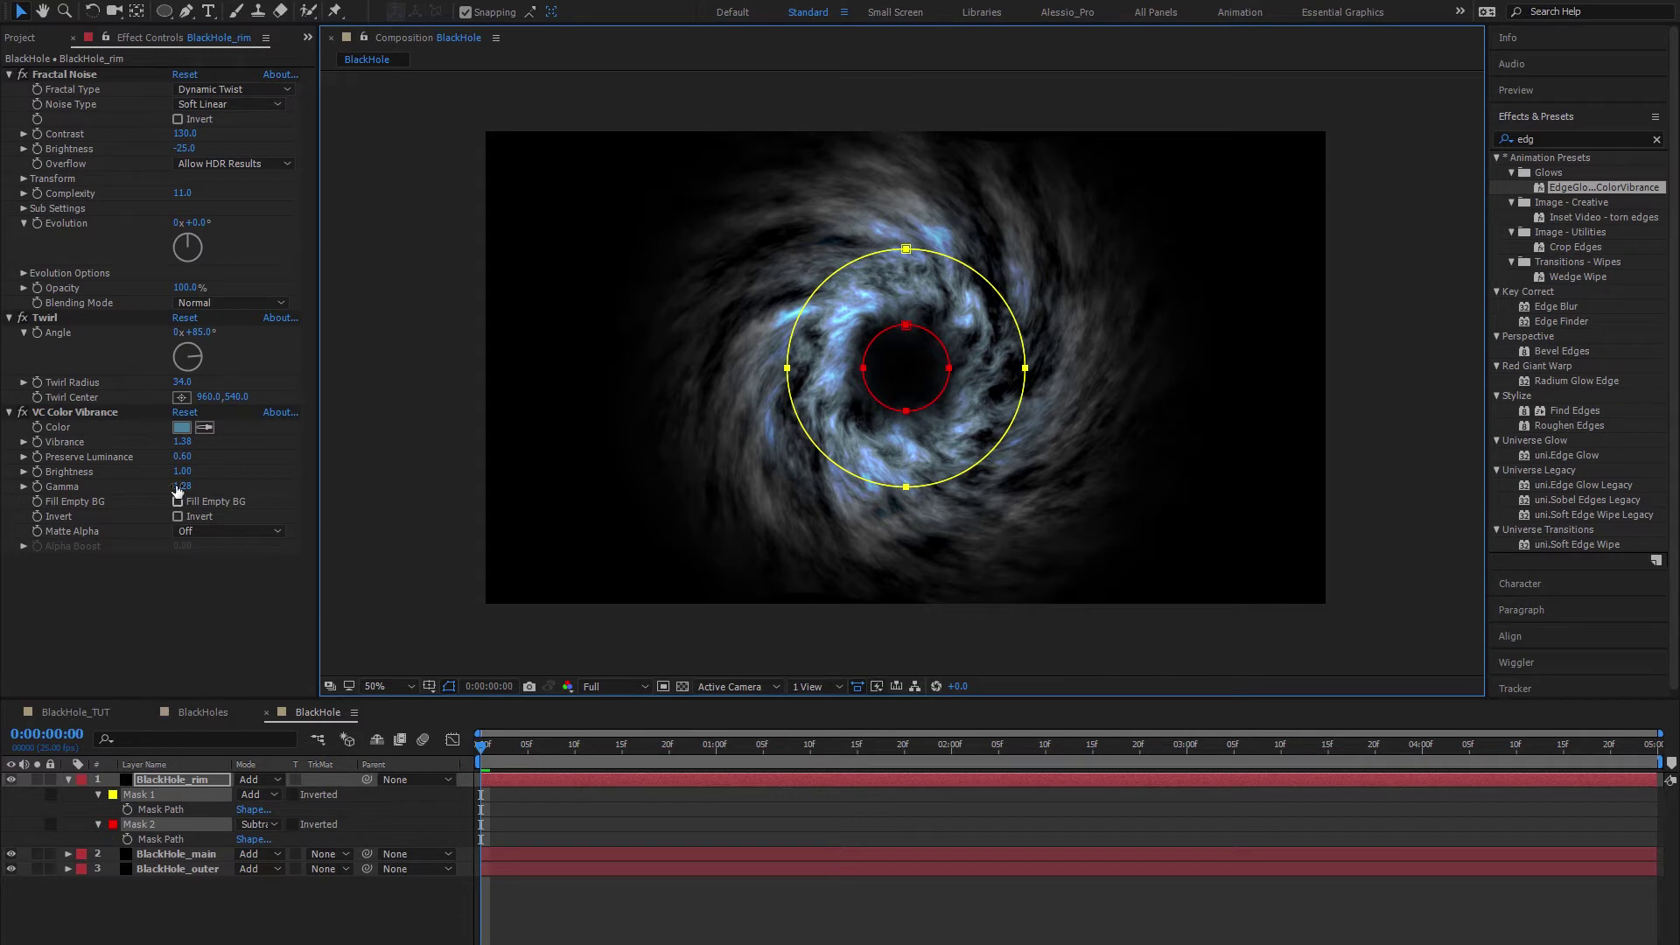
Step: Set the VC Color Vibrance color of BlackHole_rim to red
{"action": "left_click", "coordinate": [182, 428]}
{"action": "type", "text": "FF0000"}
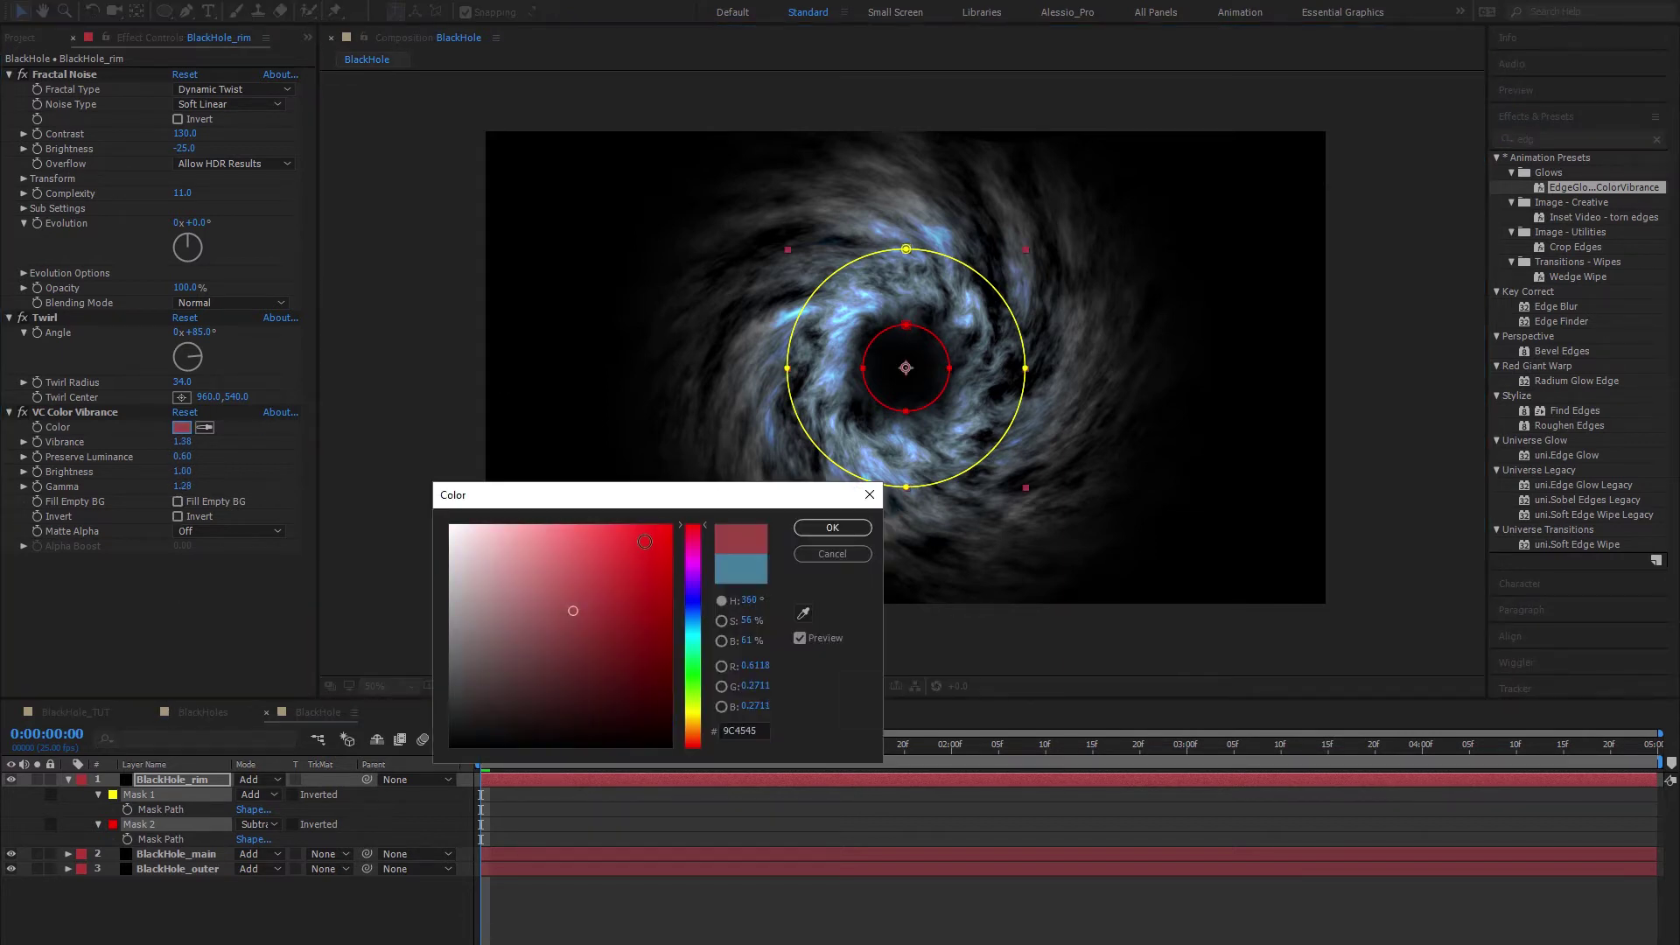
{"action": "left_click", "coordinate": [832, 529]}
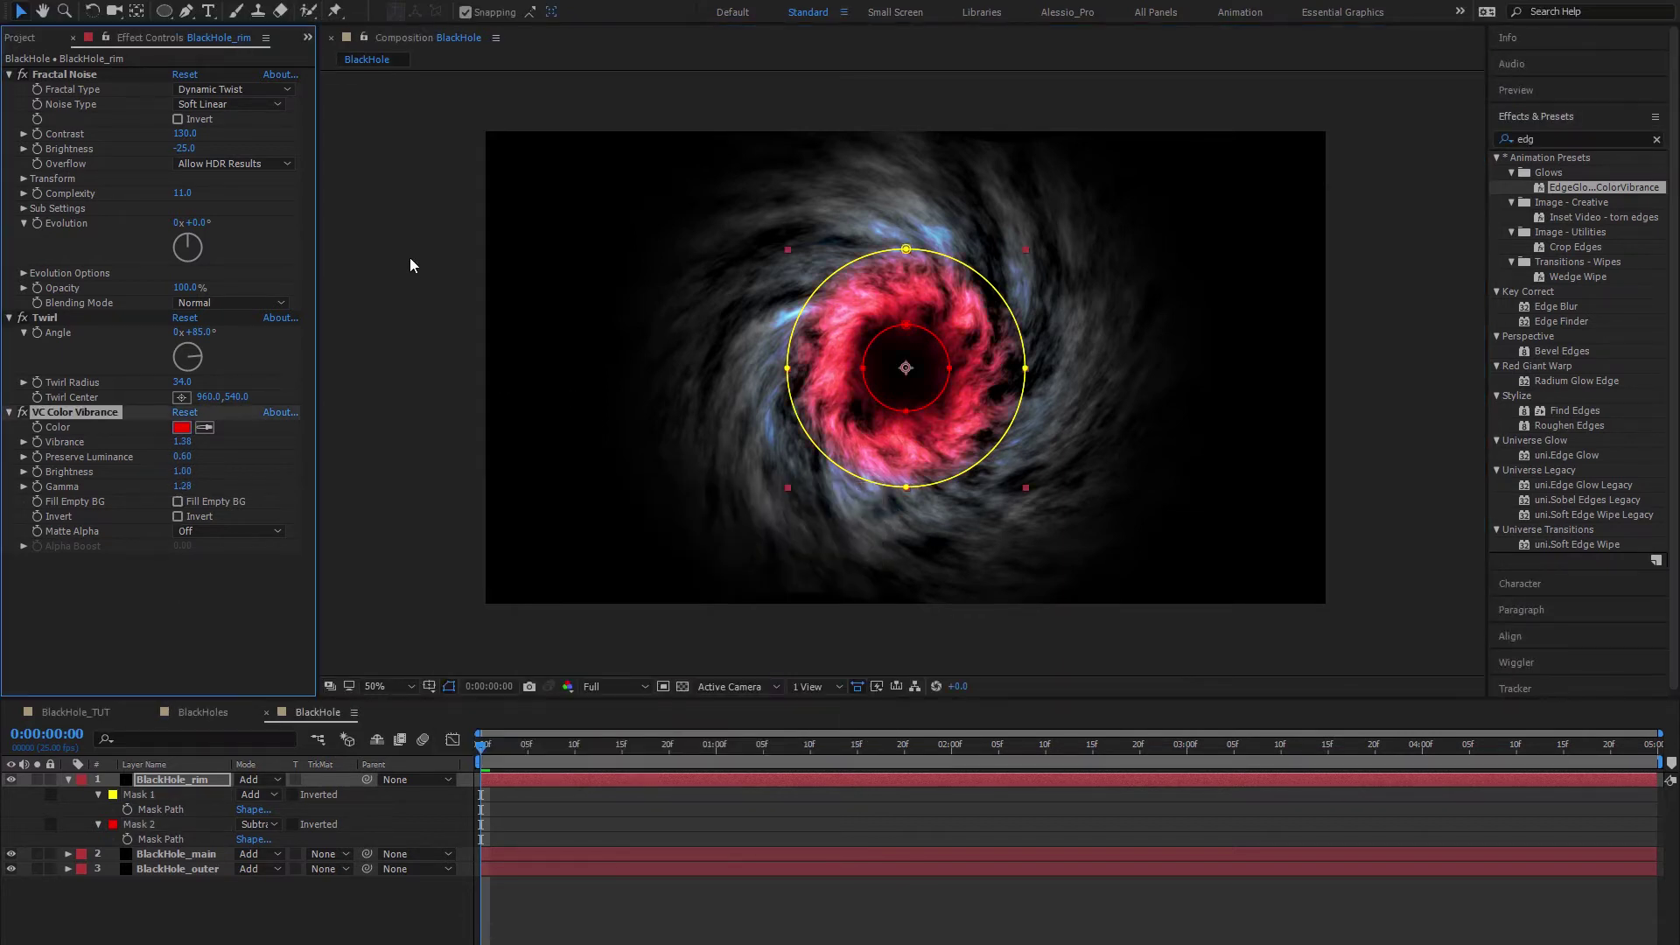
Step: Enlarge only the inner subtracting mask, Mask 2, of BlackHole_rim proportionally around its center
{"action": "left_click", "coordinate": [142, 824]}
{"action": "double_click", "coordinate": [927, 413]}
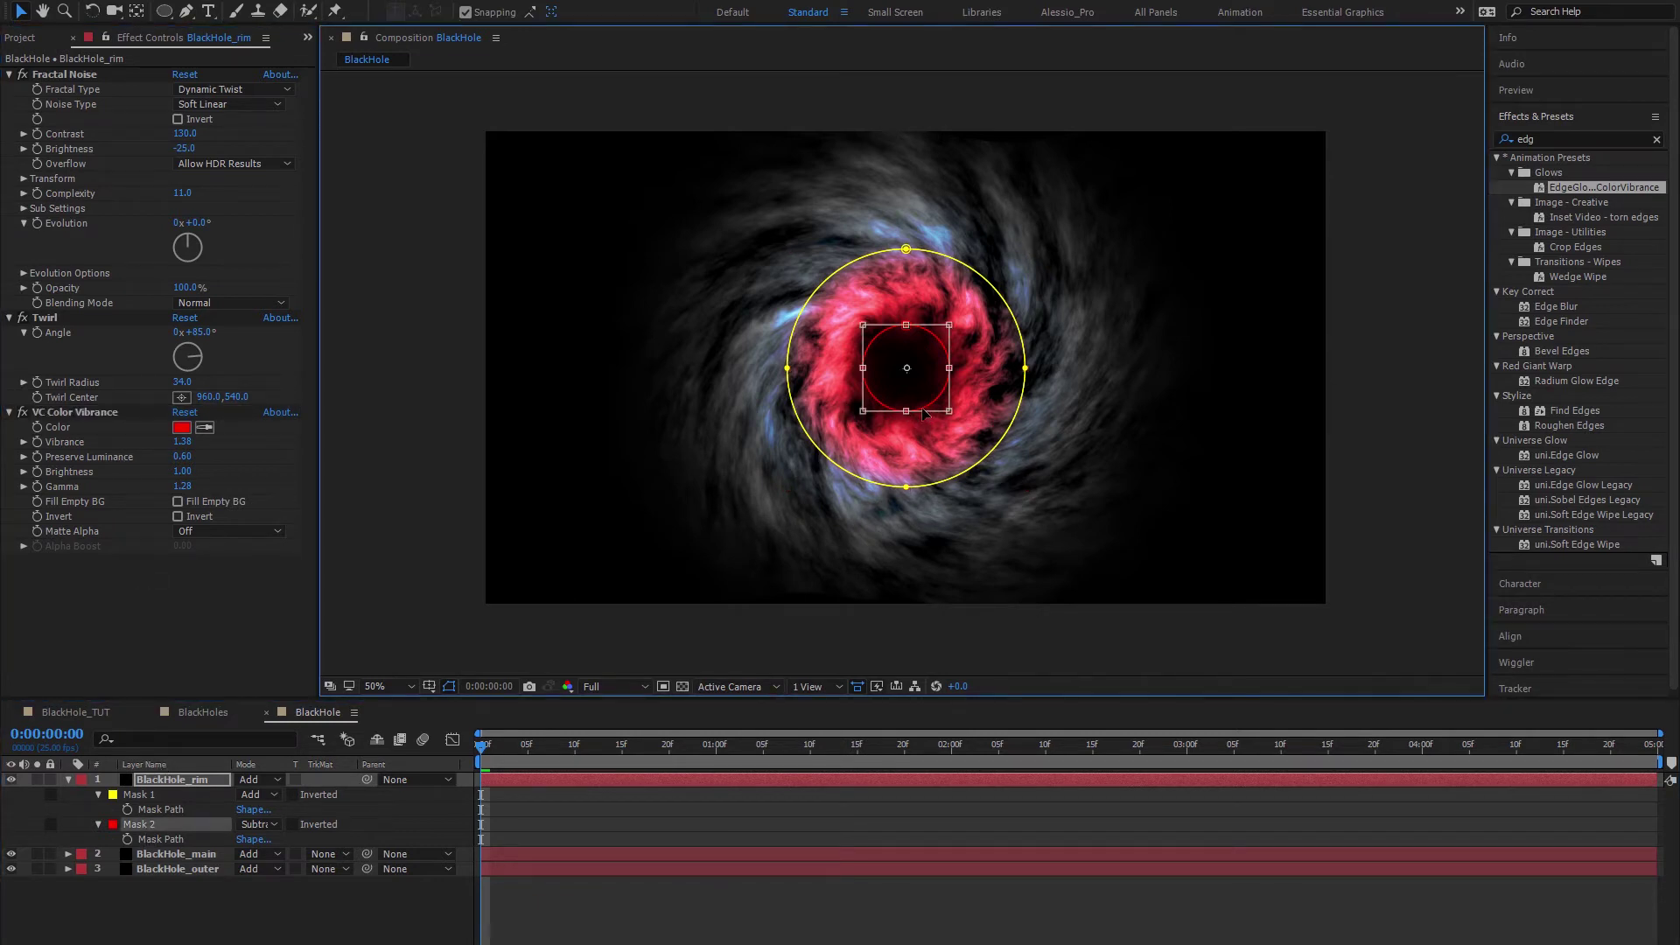
{"action": "left_click_drag", "start_coordinate": [951, 413], "coordinate": [979, 432]}
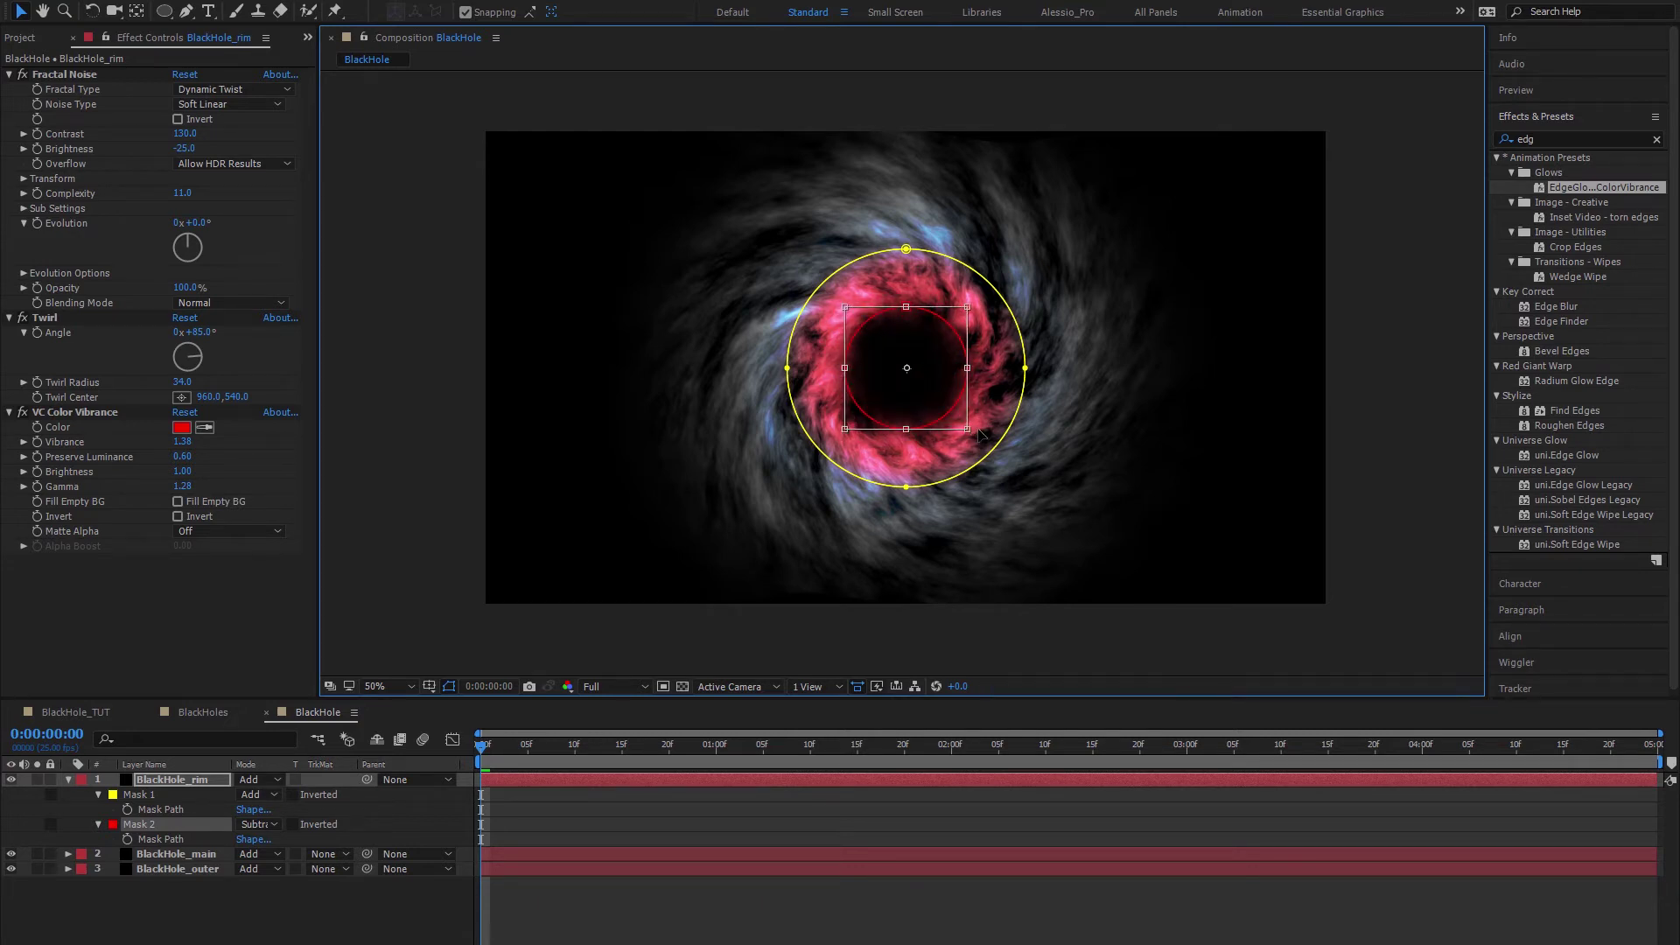
{"action": "key", "text": "Return"}
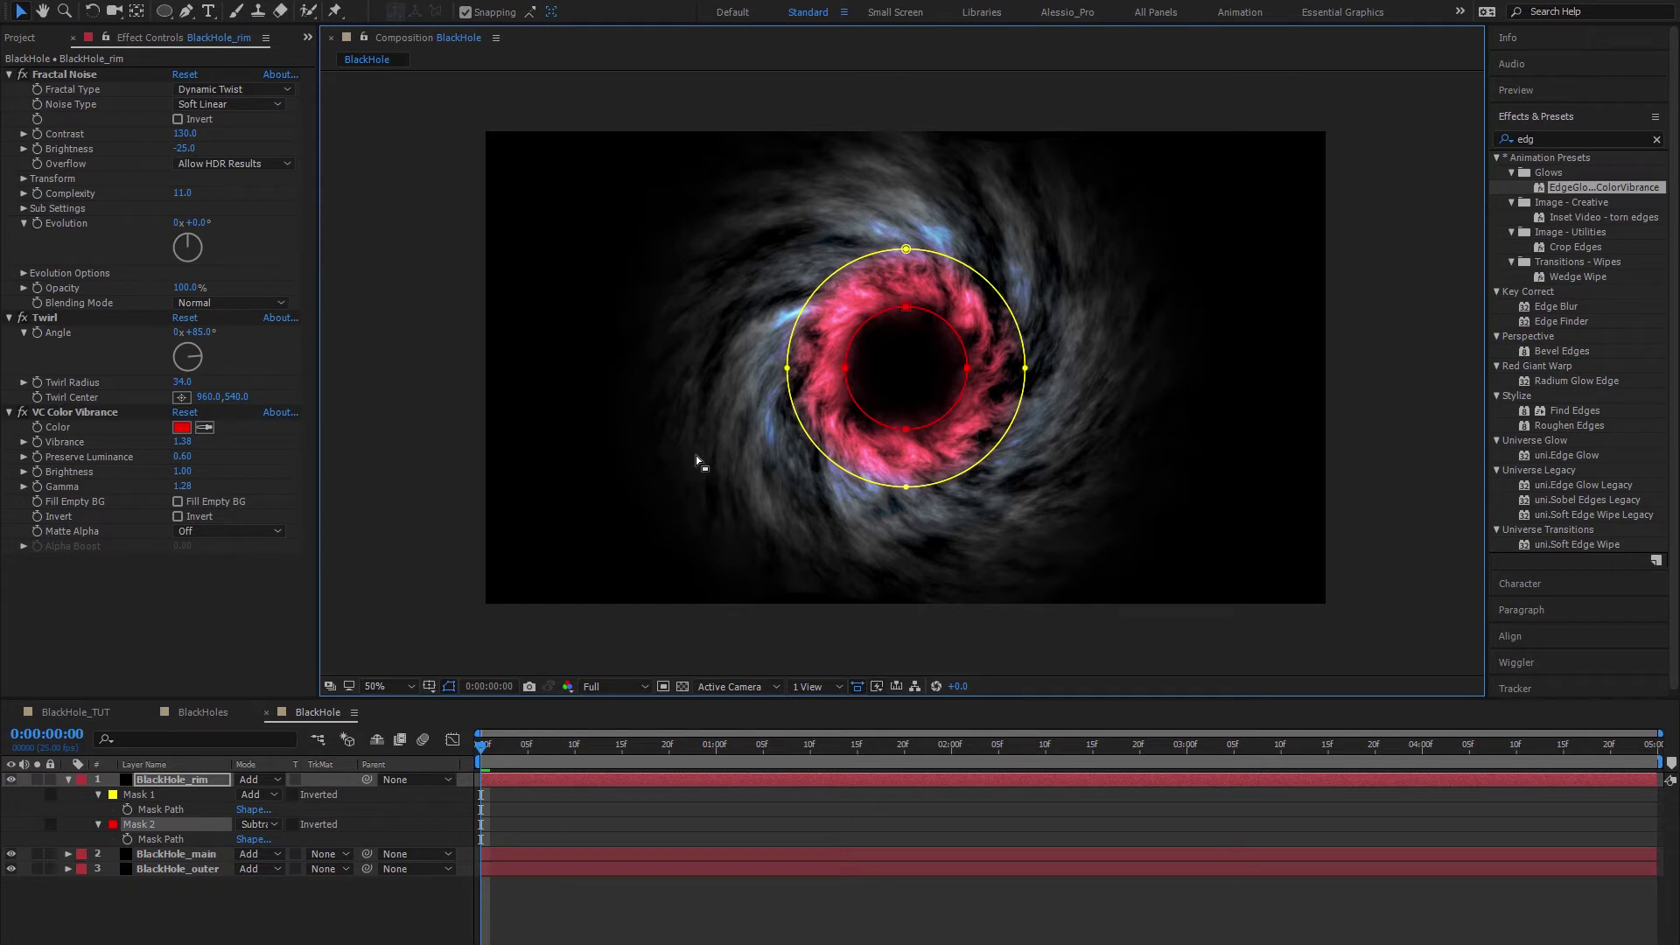
Step: Set the BlackHole_rim layer opacity to 55% and deselect the layer
{"action": "key", "text": "t"}
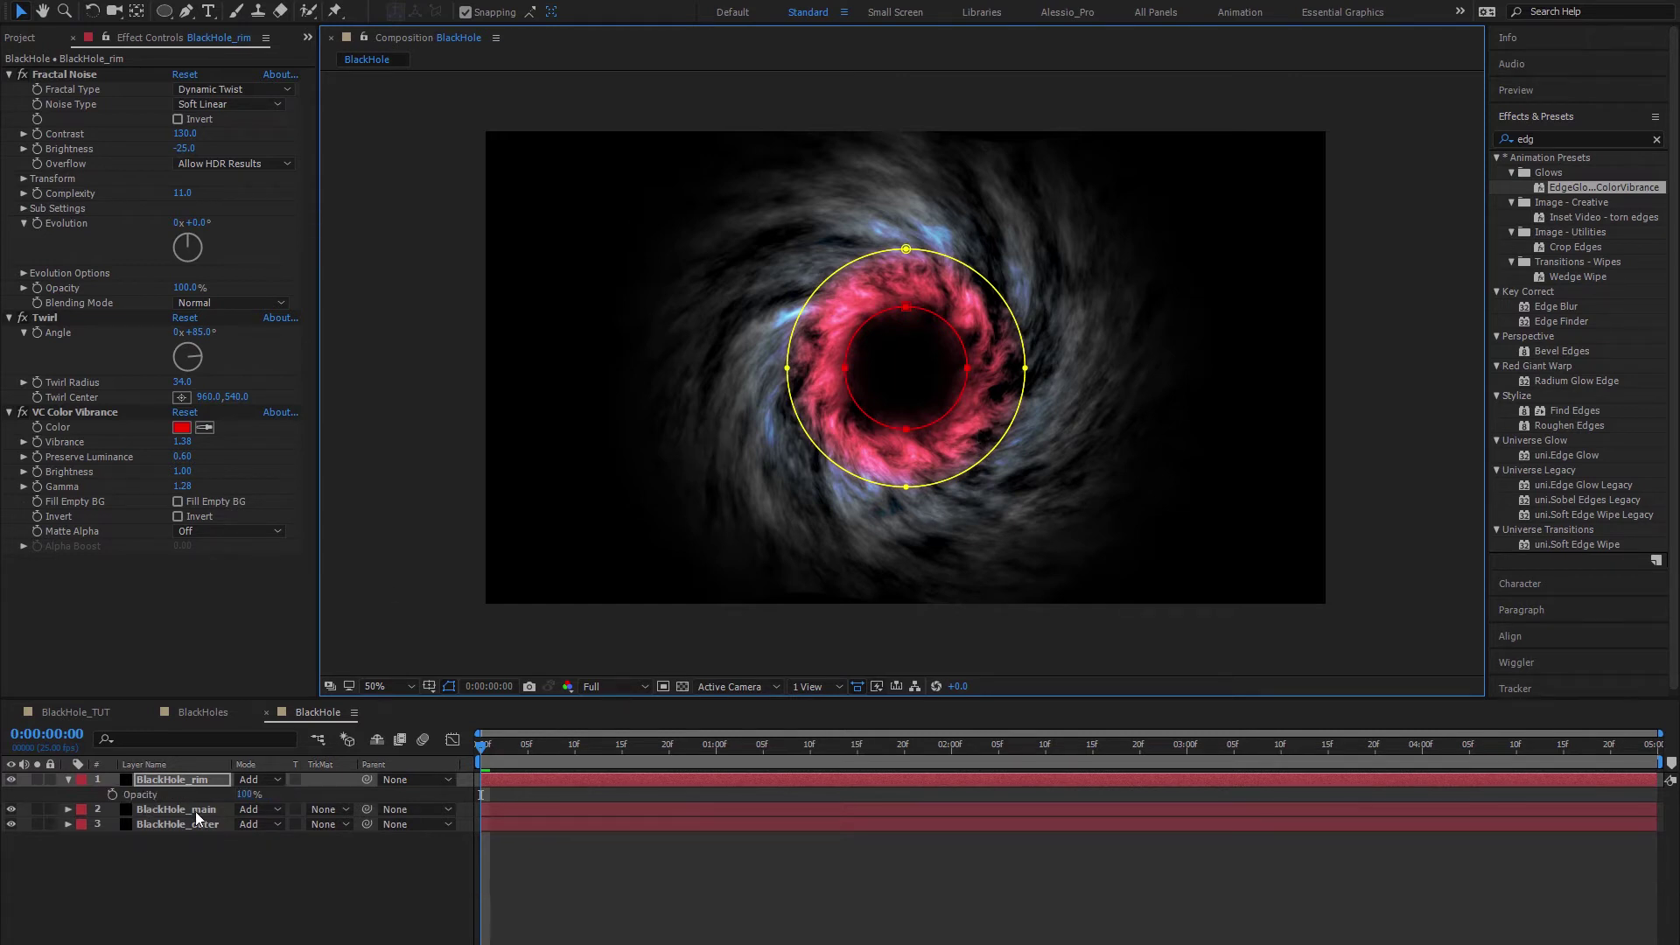
{"action": "left_click", "coordinate": [246, 795]}
{"action": "type", "text": "50"}
{"action": "key", "text": "Return"}
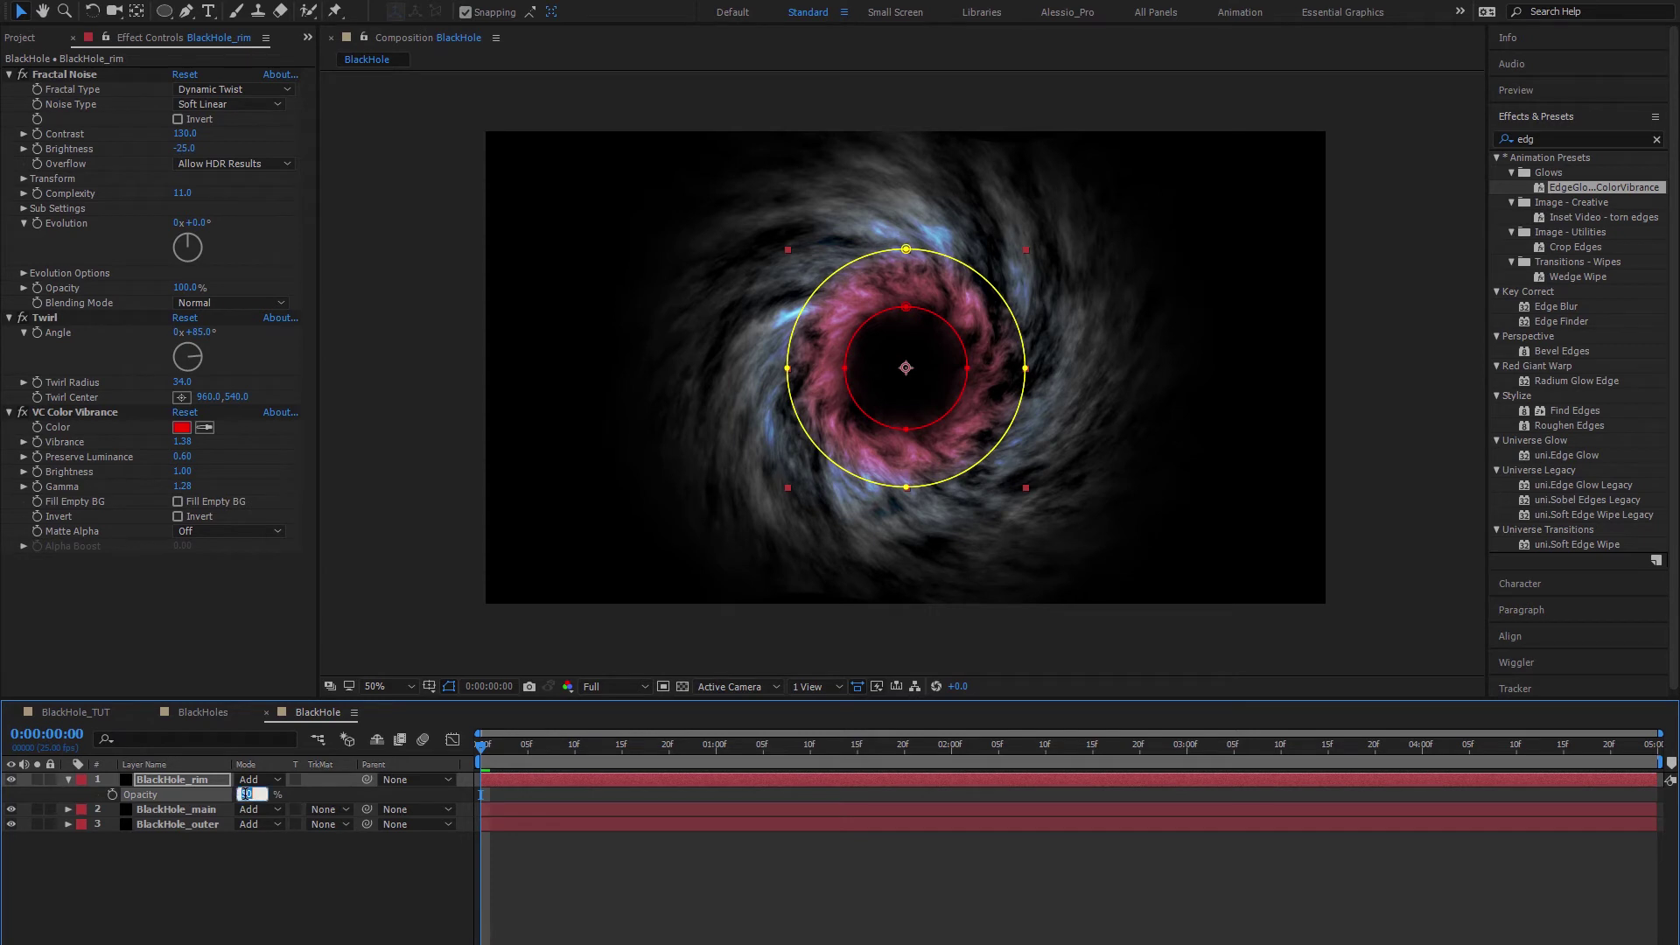
{"action": "left_click_drag", "start_coordinate": [244, 793], "coordinate": [245, 793]}
{"action": "left_click", "coordinate": [168, 878]}
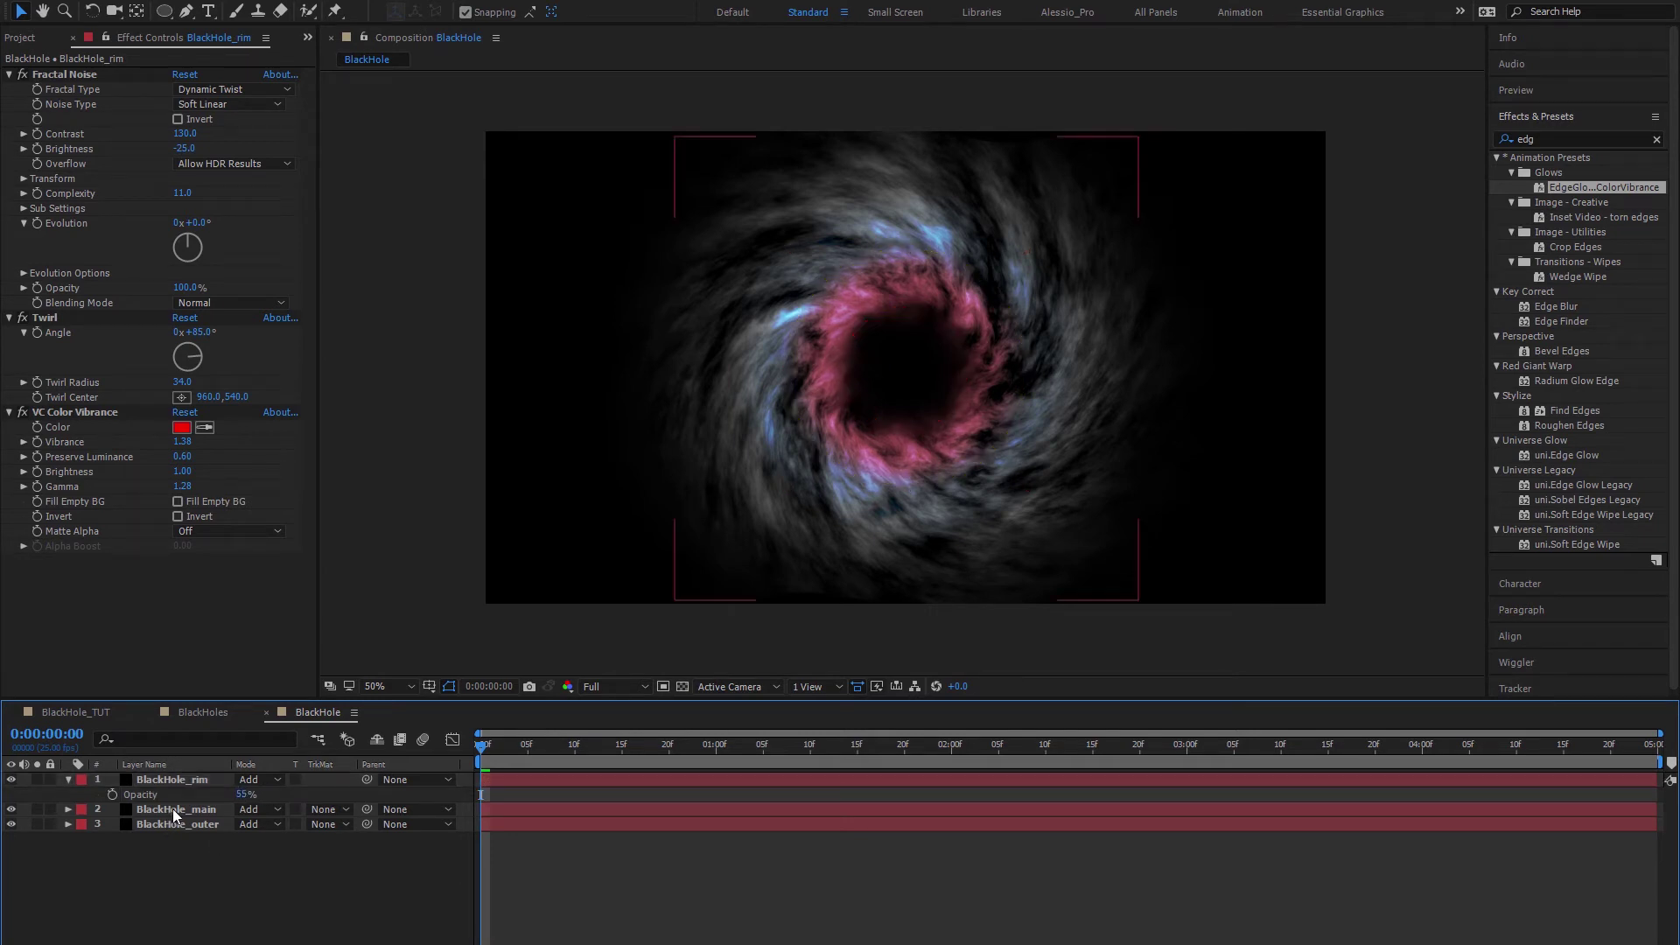
Step: Set the BlackHole composition's preview resolution to Half and scrub to 0:00:01:03
{"action": "left_click", "coordinate": [650, 746]}
{"action": "left_click", "coordinate": [602, 686]}
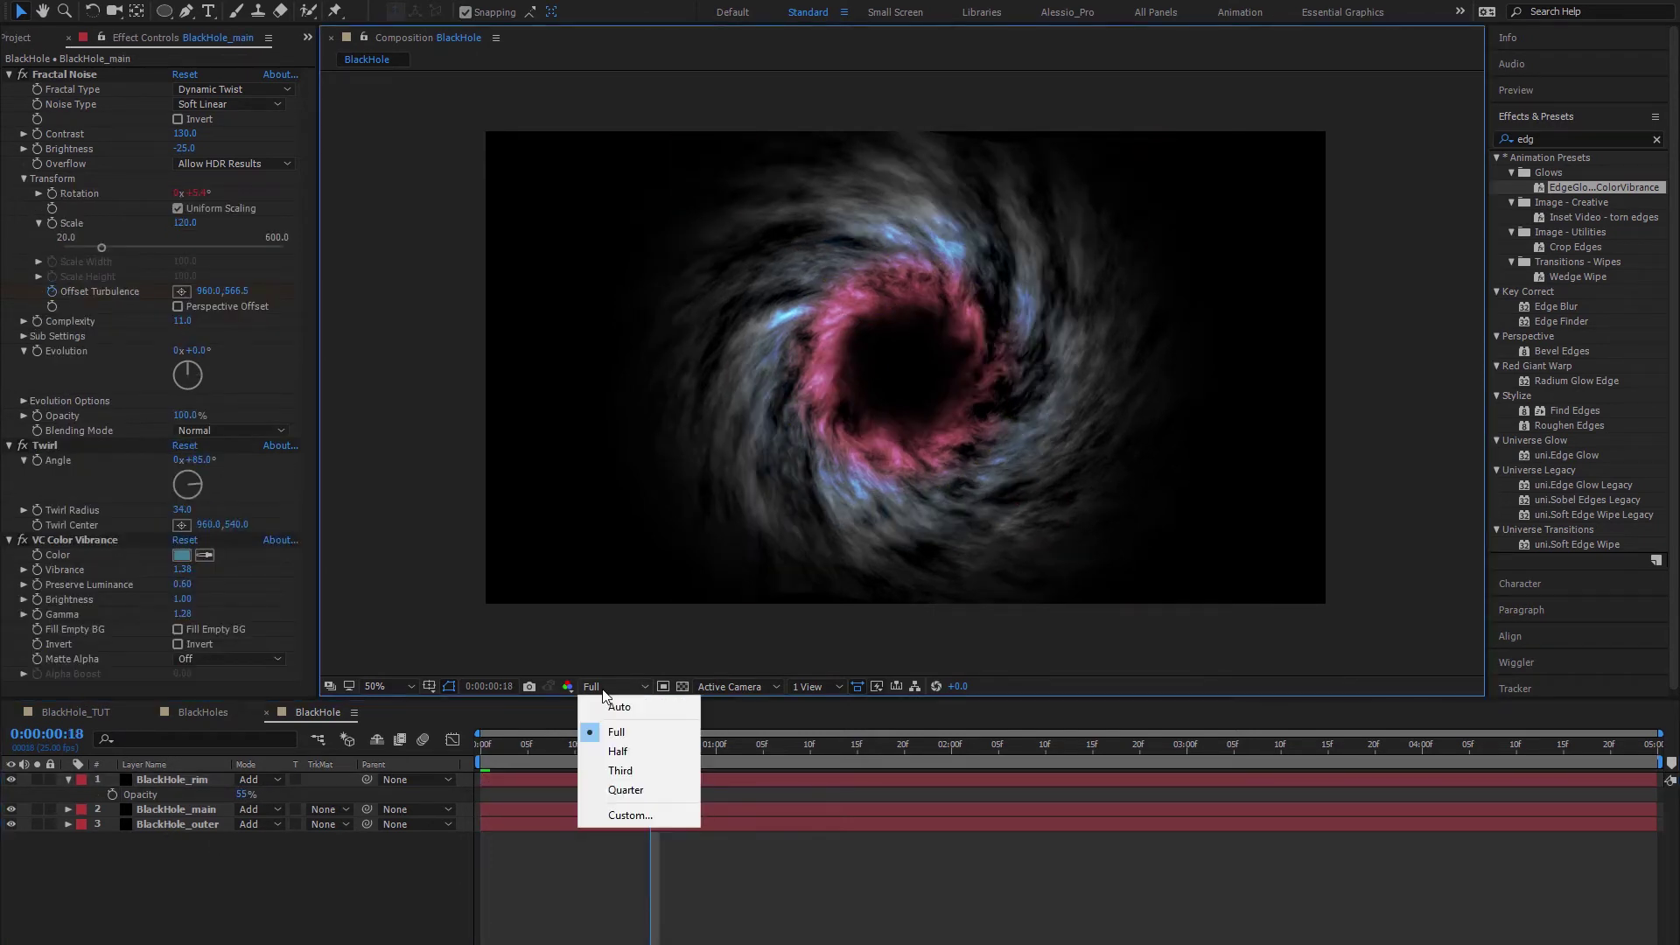
{"action": "left_click", "coordinate": [614, 748]}
{"action": "left_click_drag", "start_coordinate": [677, 749], "coordinate": [743, 749]}
Step: Set BlackHole_rim's Fractal Noise to the Dynamic Progressive fractal type with a complexity of 15
{"action": "left_click", "coordinate": [172, 778]}
{"action": "key", "text": "t"}
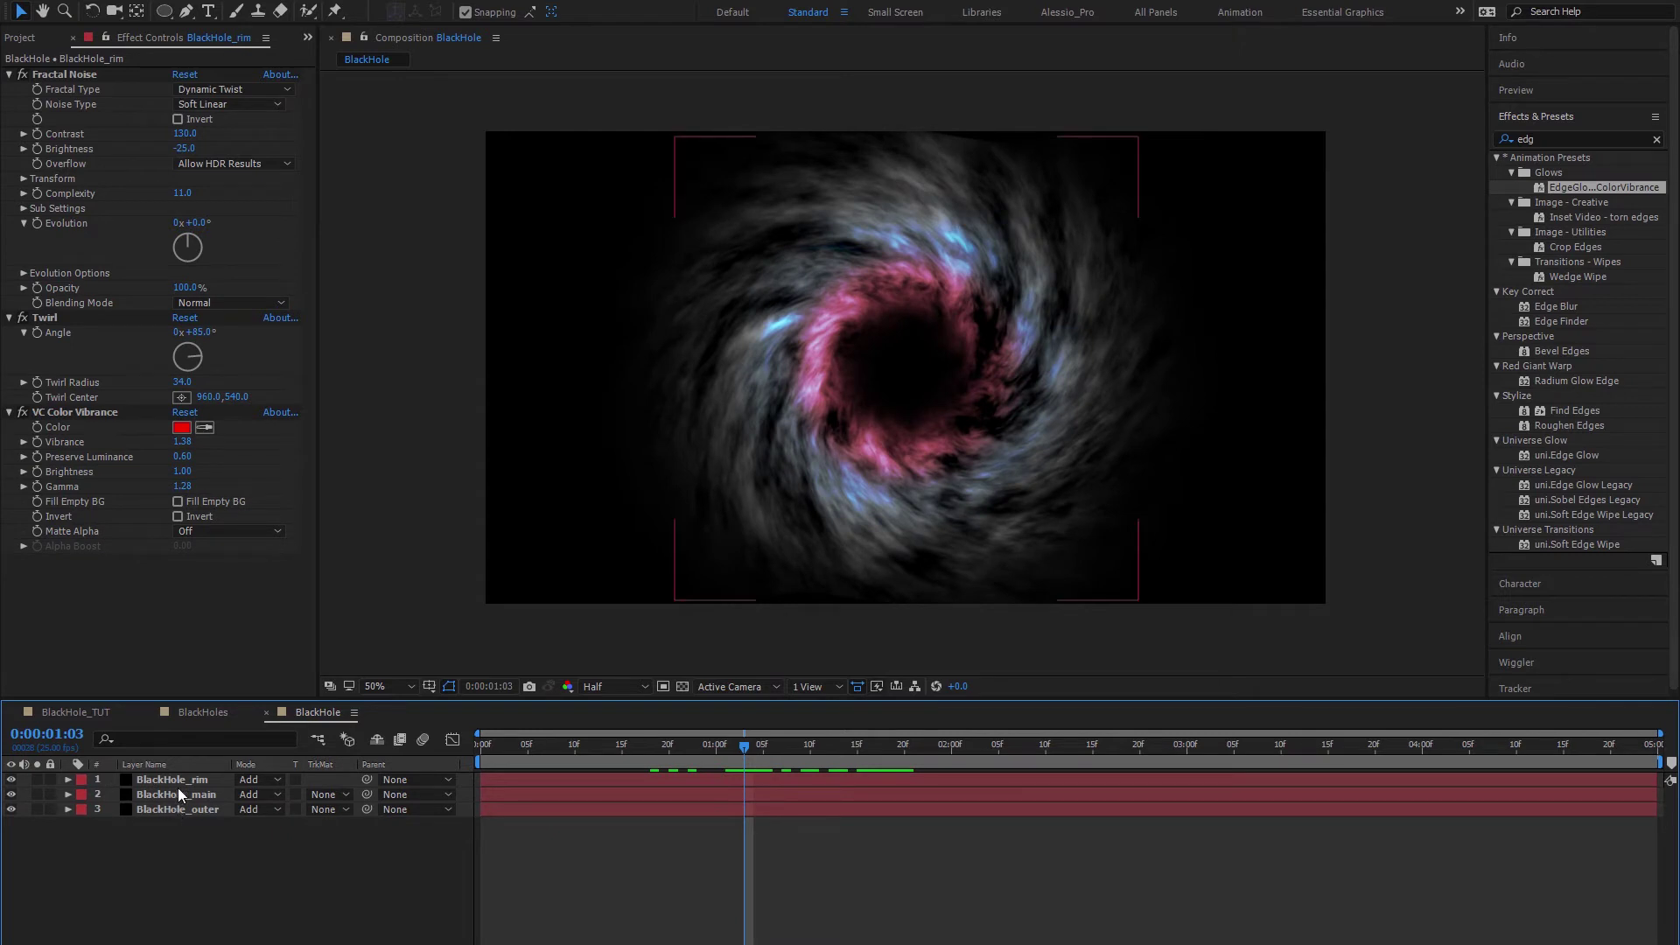
{"action": "left_click", "coordinate": [180, 779]}
{"action": "left_click", "coordinate": [475, 656]}
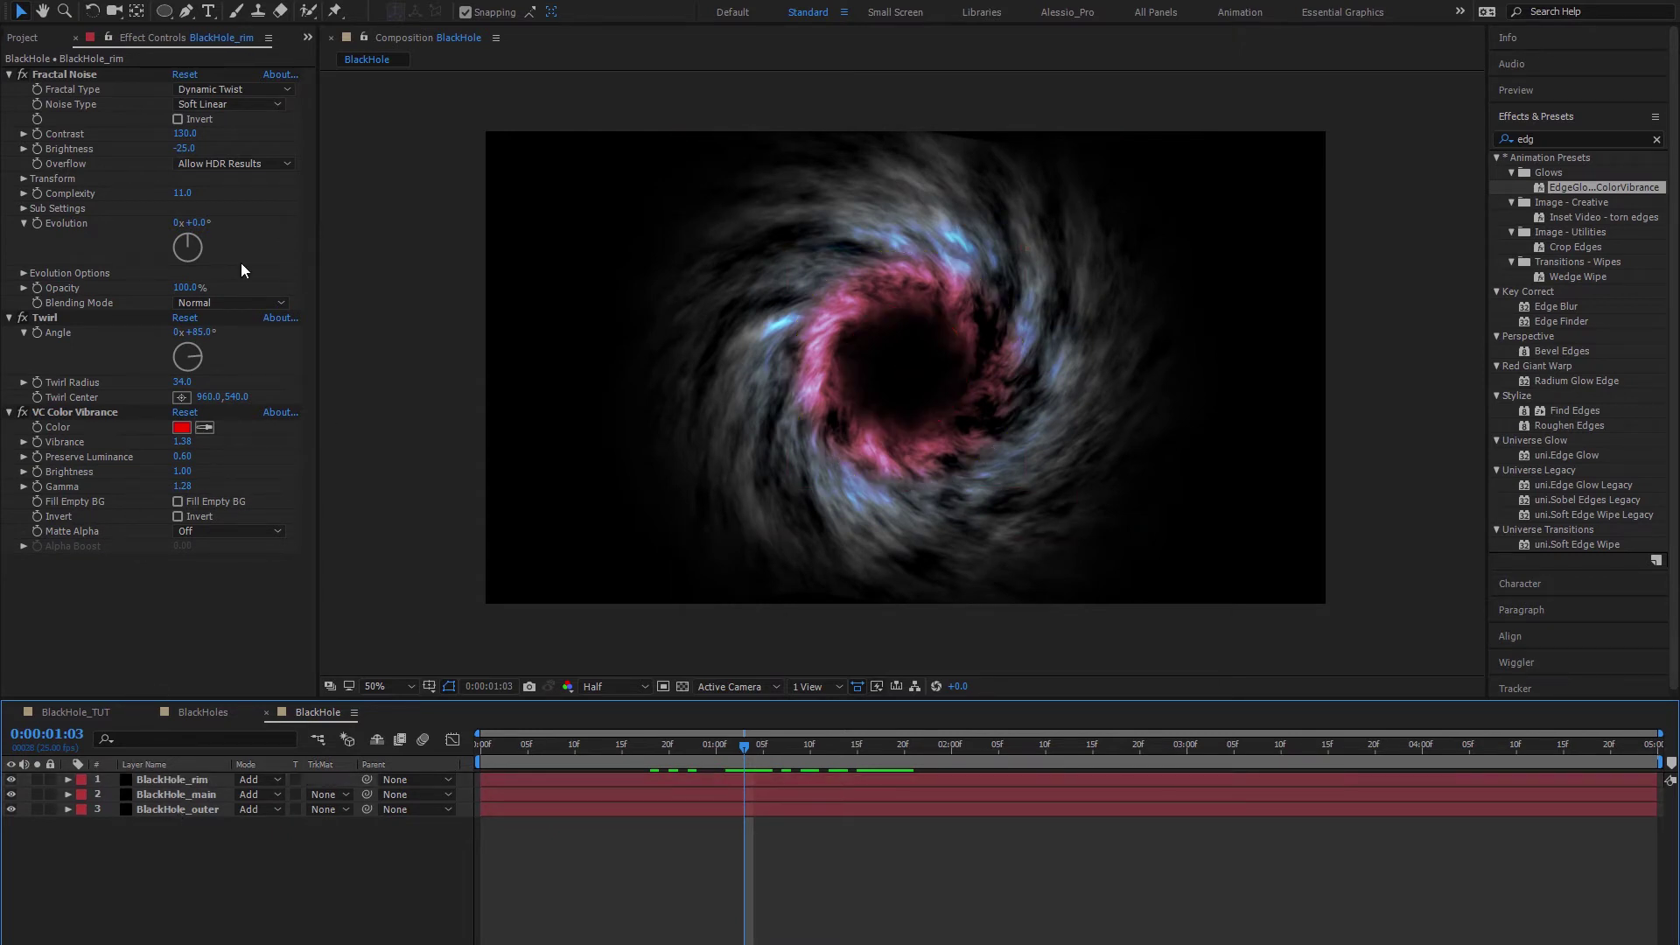
{"action": "left_click", "coordinate": [212, 88]}
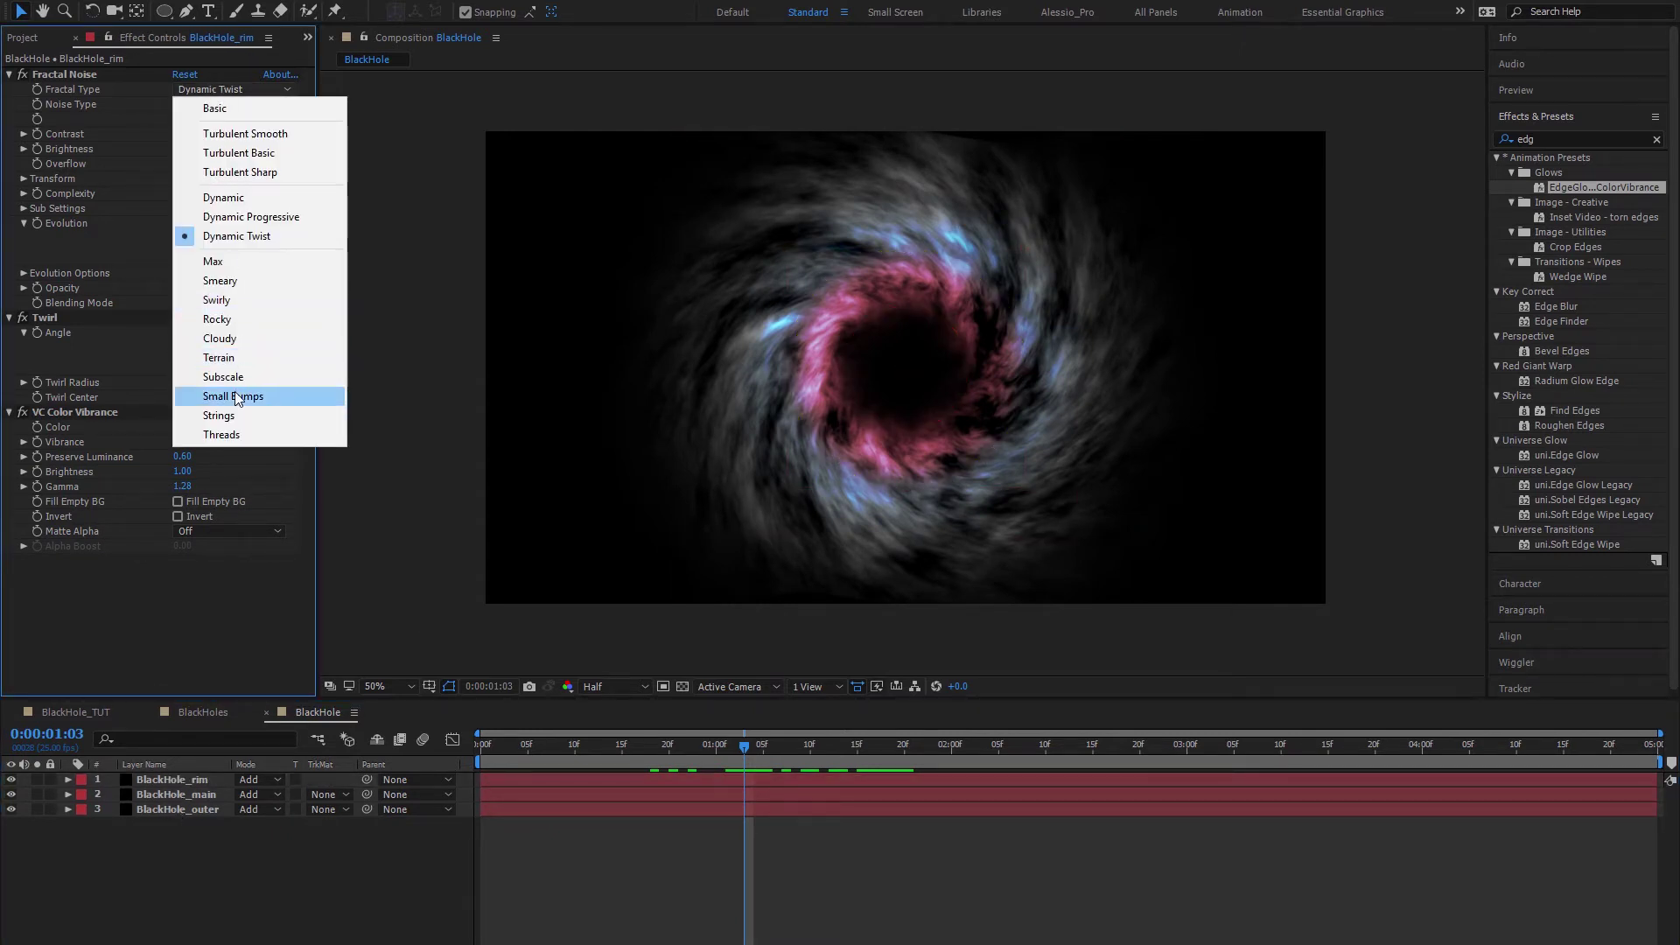
{"action": "left_click", "coordinate": [249, 216]}
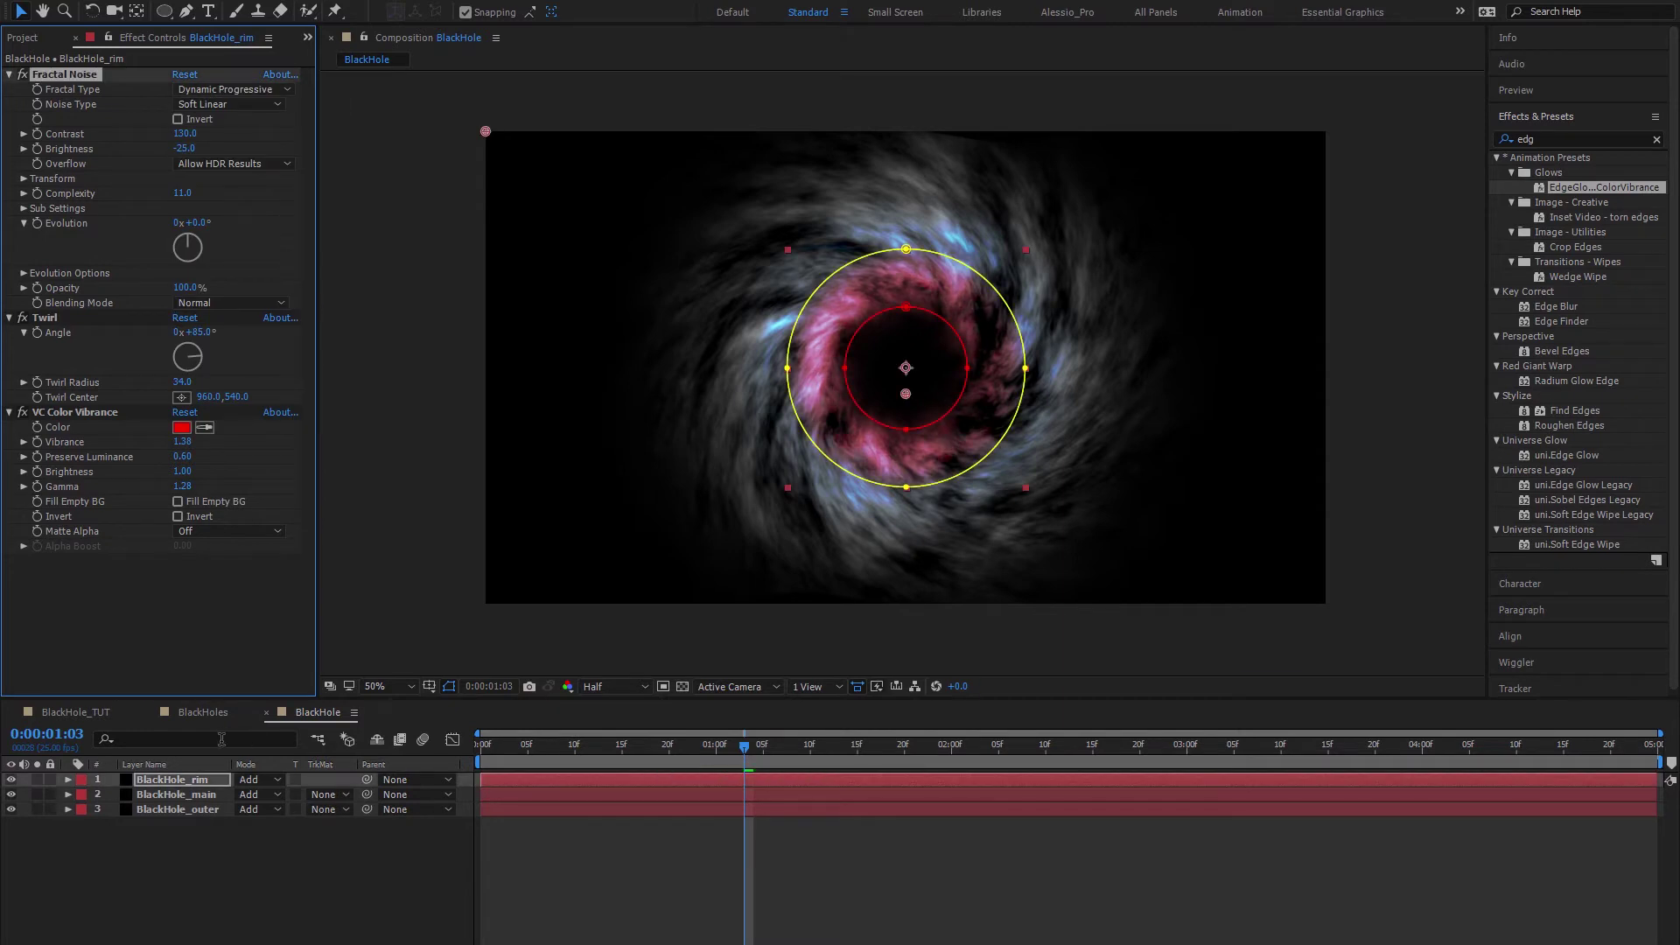
{"action": "left_click", "coordinate": [286, 857]}
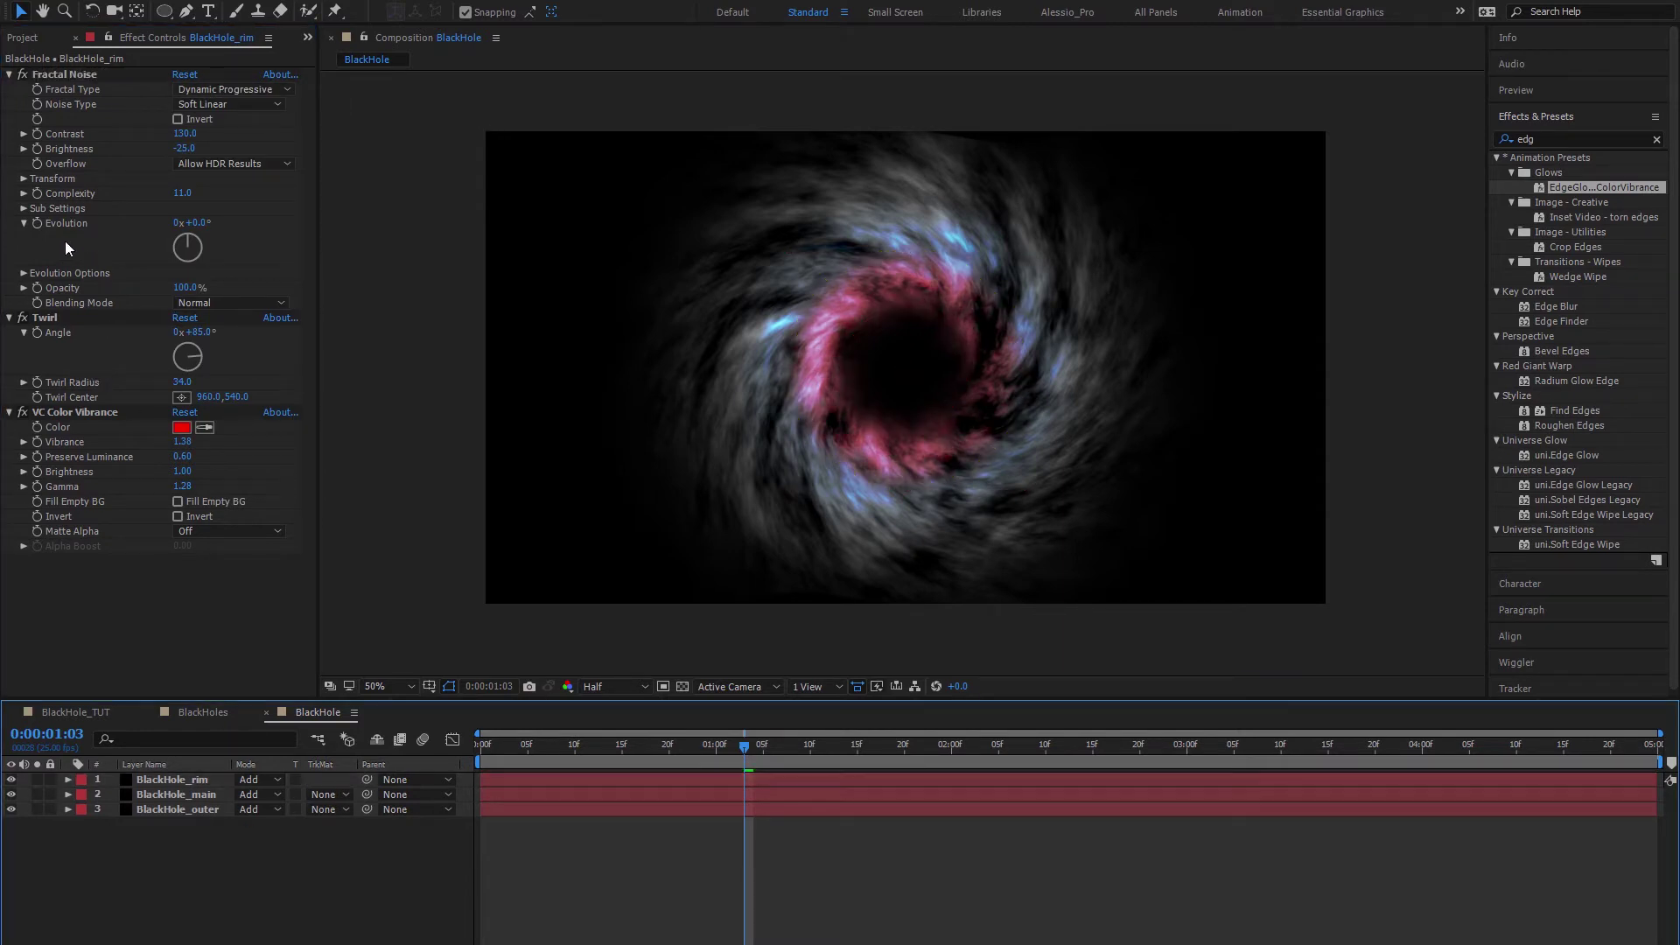
{"action": "left_click", "coordinate": [183, 191]}
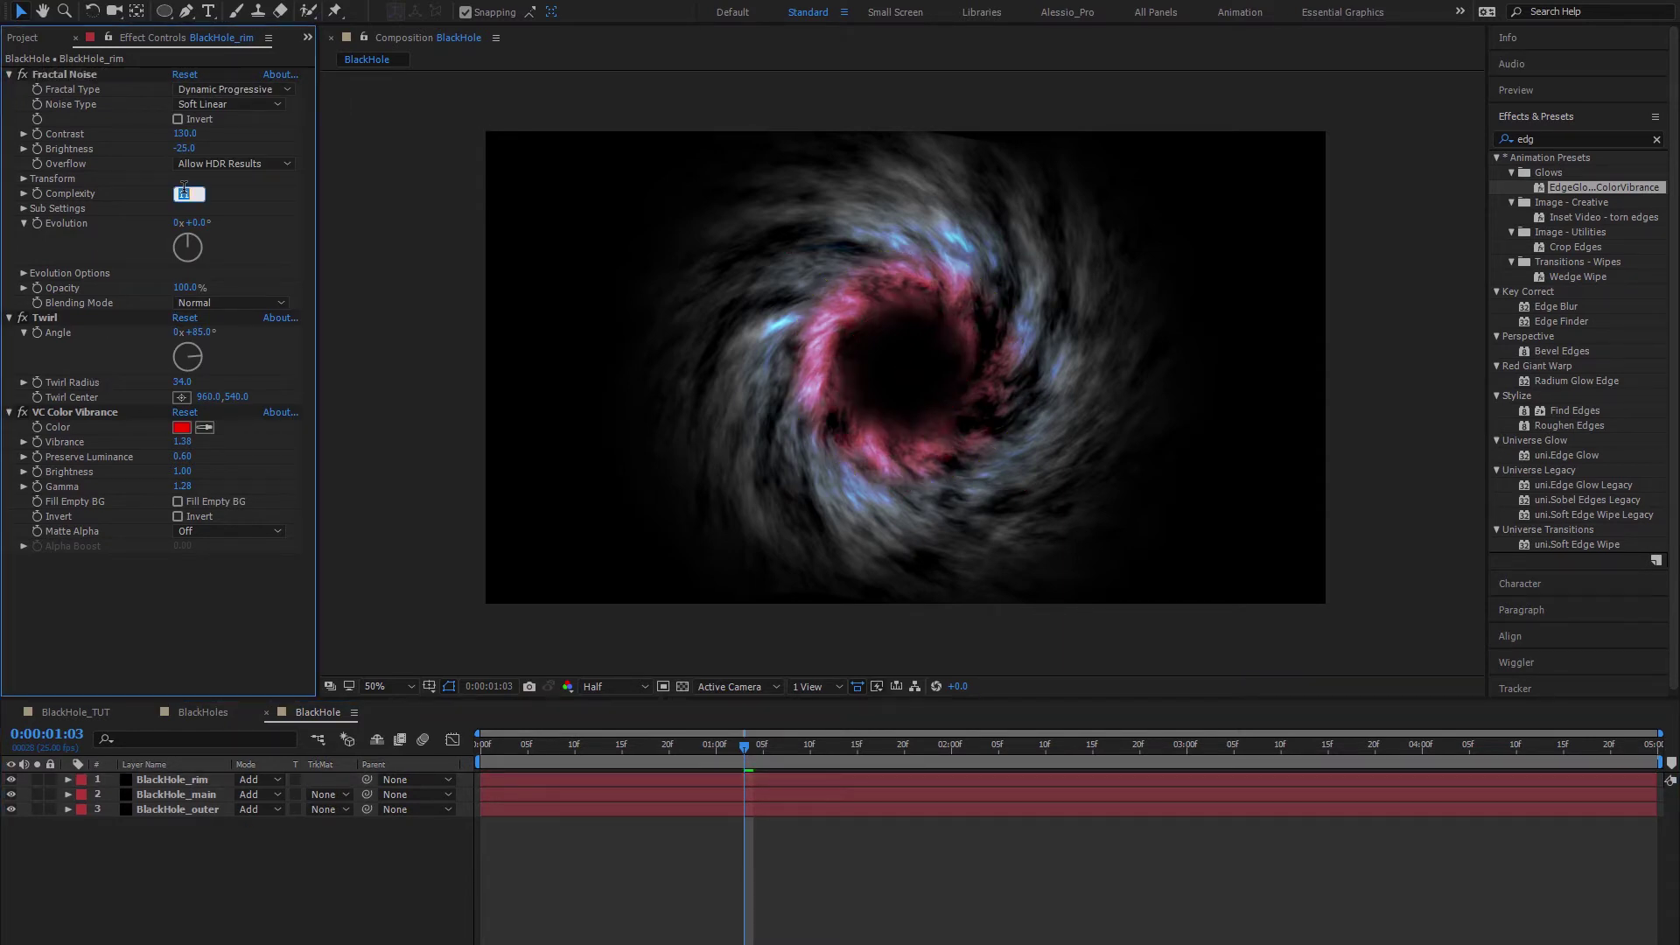
{"action": "key", "text": "Return"}
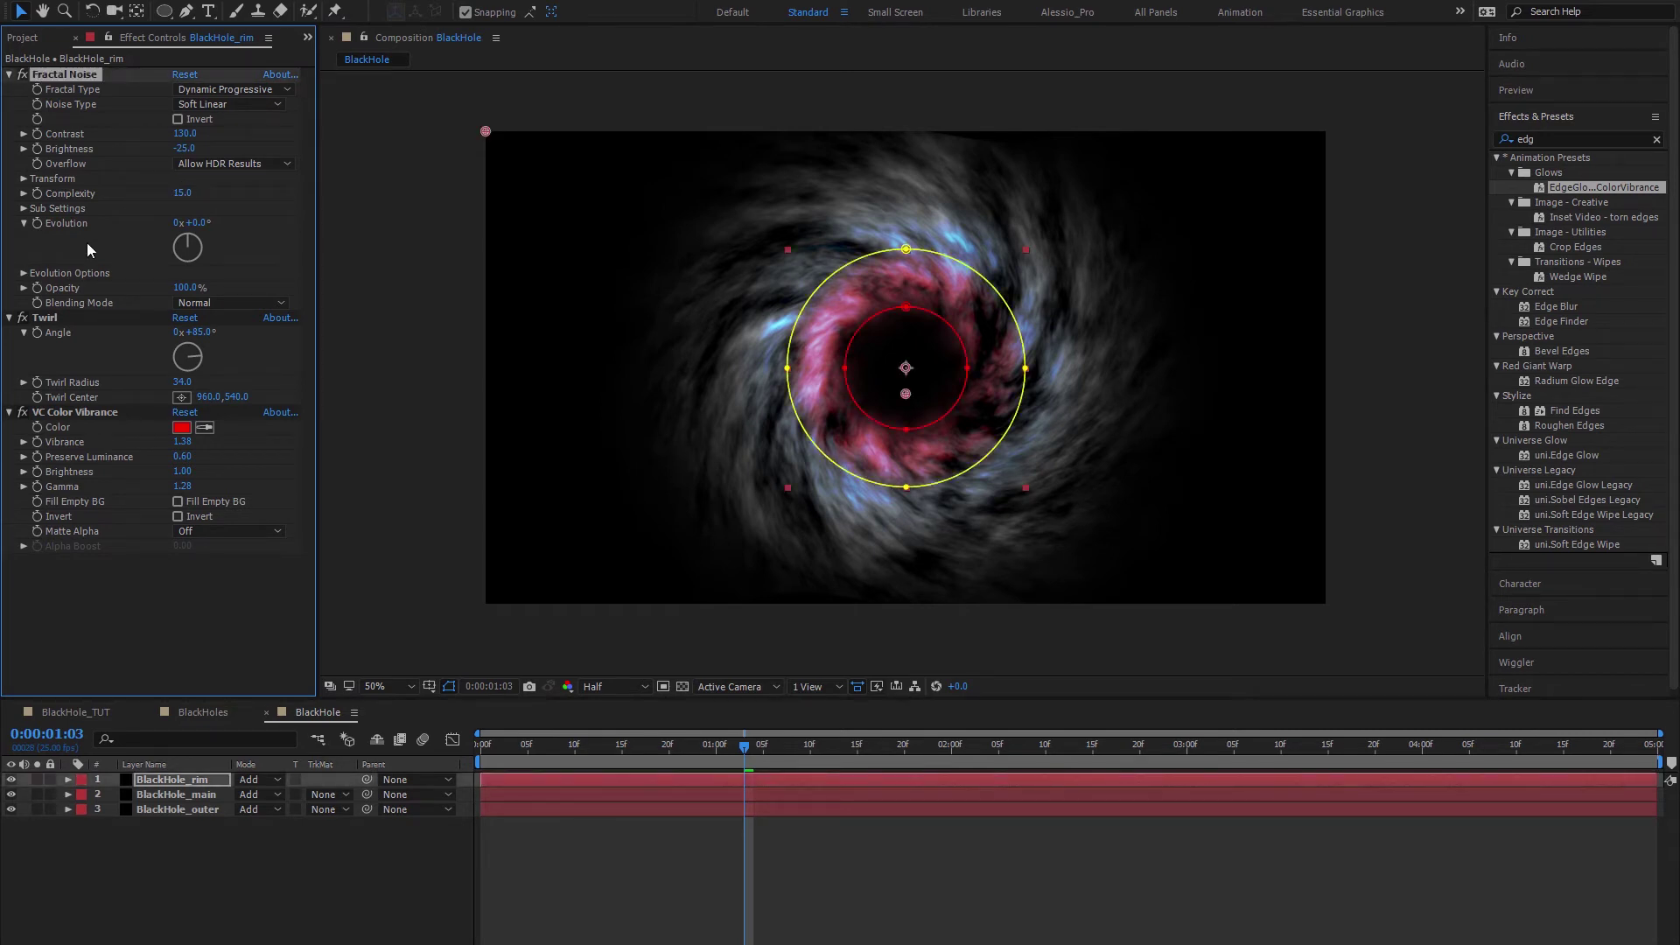
Step: Change the Fractal Noise Rotation expression of BlackHole_rim to time*6 and preview the animation
{"action": "left_click", "coordinate": [159, 779]}
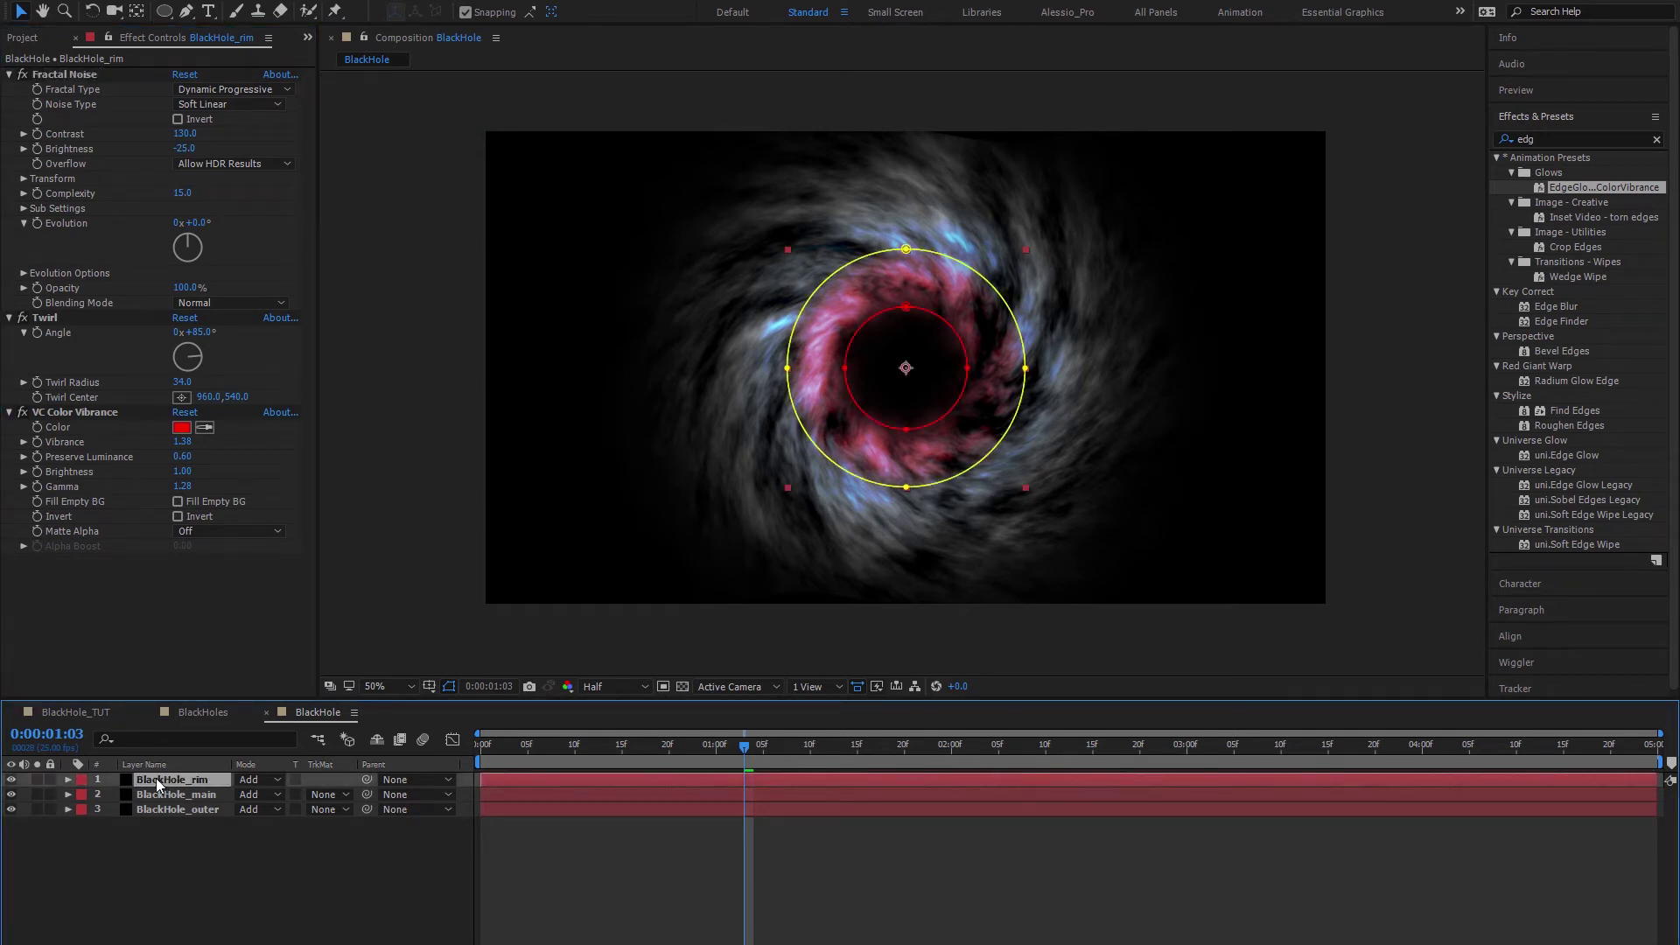
{"action": "key", "text": "u"}
{"action": "key", "text": "u"}
{"action": "scroll", "coordinate": [549, 885], "scroll_direction": "down", "scroll_amount": 4}
{"action": "left_click", "coordinate": [141, 809], "text": "alt"}
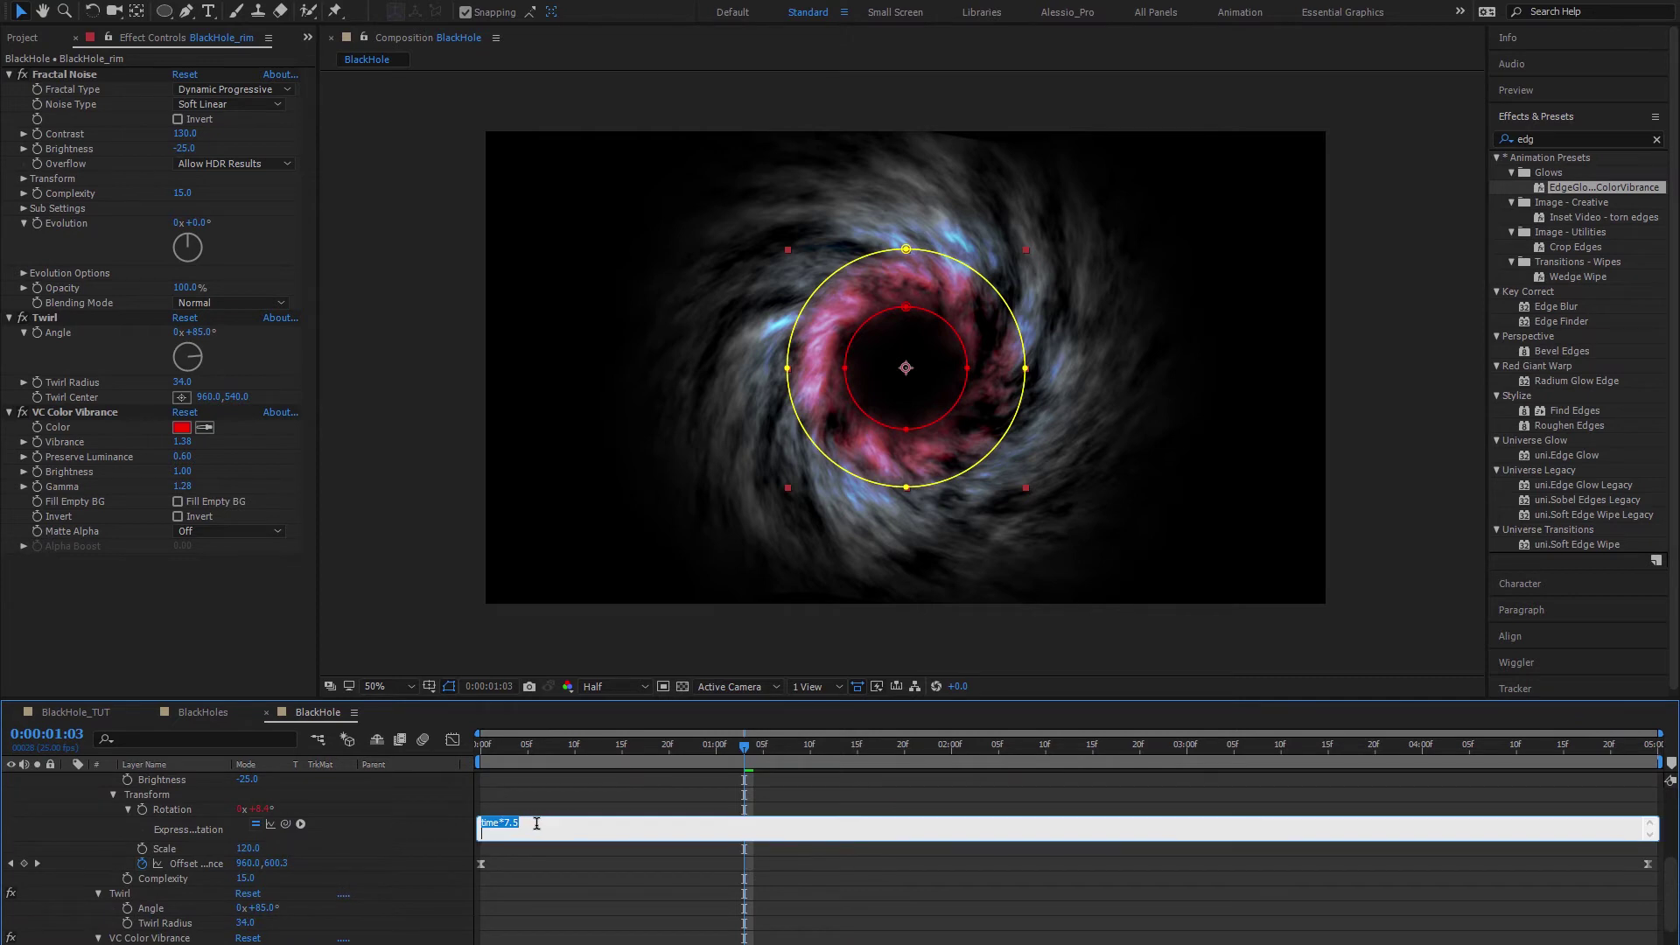
{"action": "type", "text": "time*7.5"}
{"action": "key", "text": "Return"}
{"action": "key", "text": "KP_Enter"}
{"action": "key", "text": "space"}
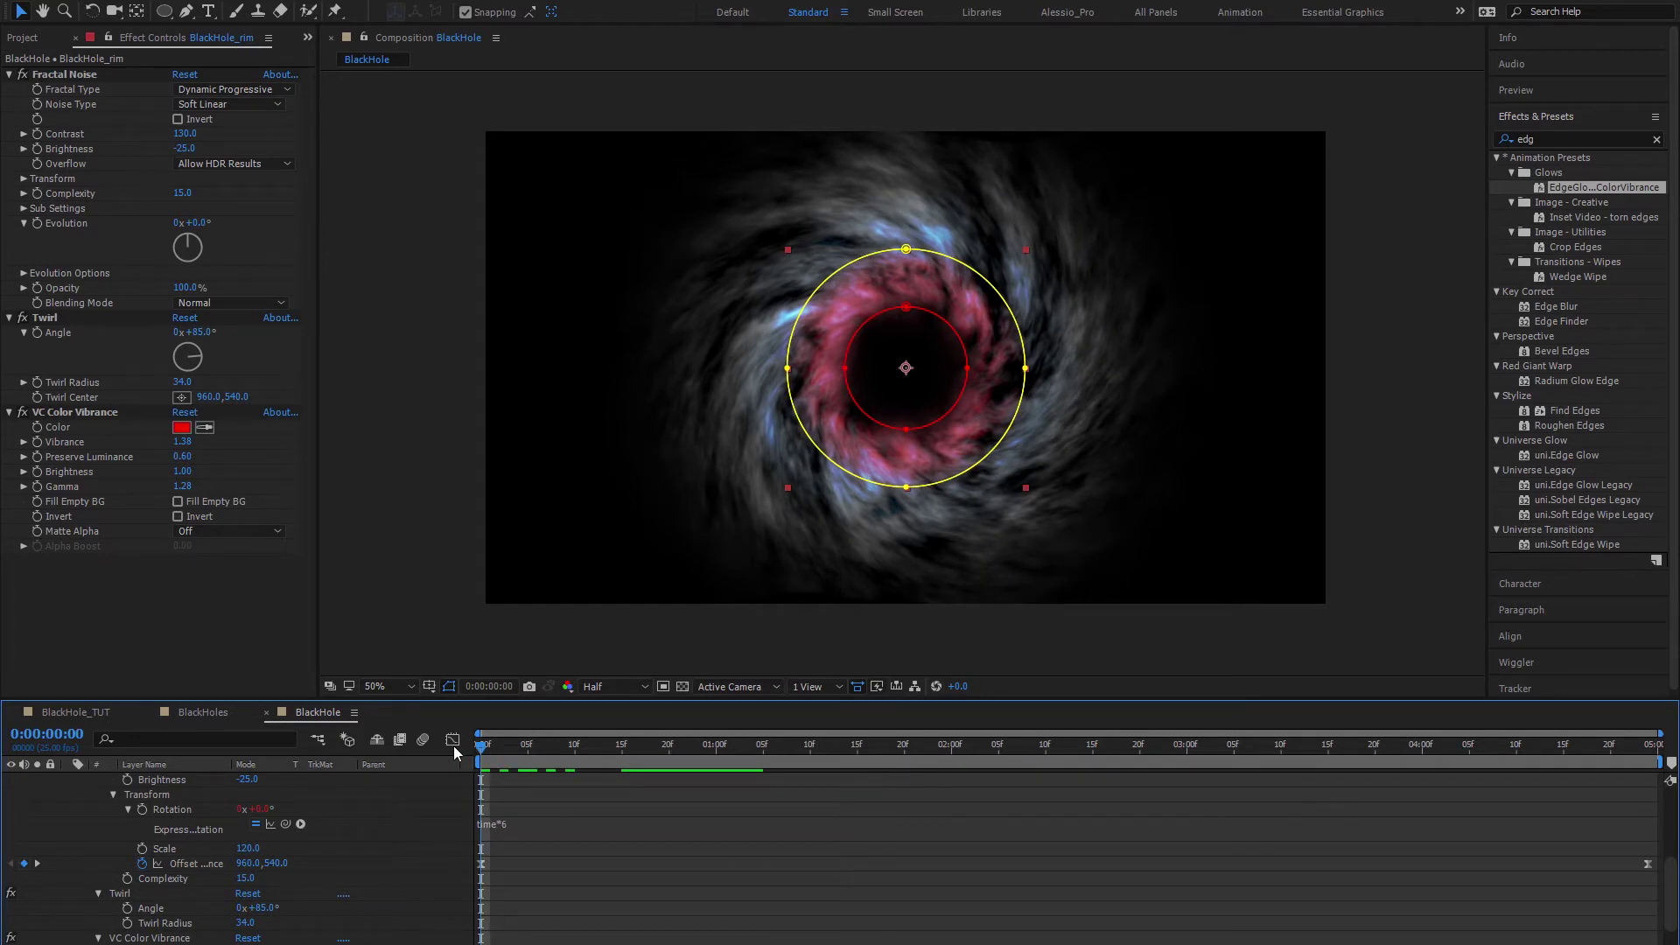
Step: At 0:00:04:24, move BlackHole_rim's Offset Turbulence point up to about 962, 820 and preview the animation
{"action": "left_click_drag", "start_coordinate": [557, 757], "coordinate": [1653, 831]}
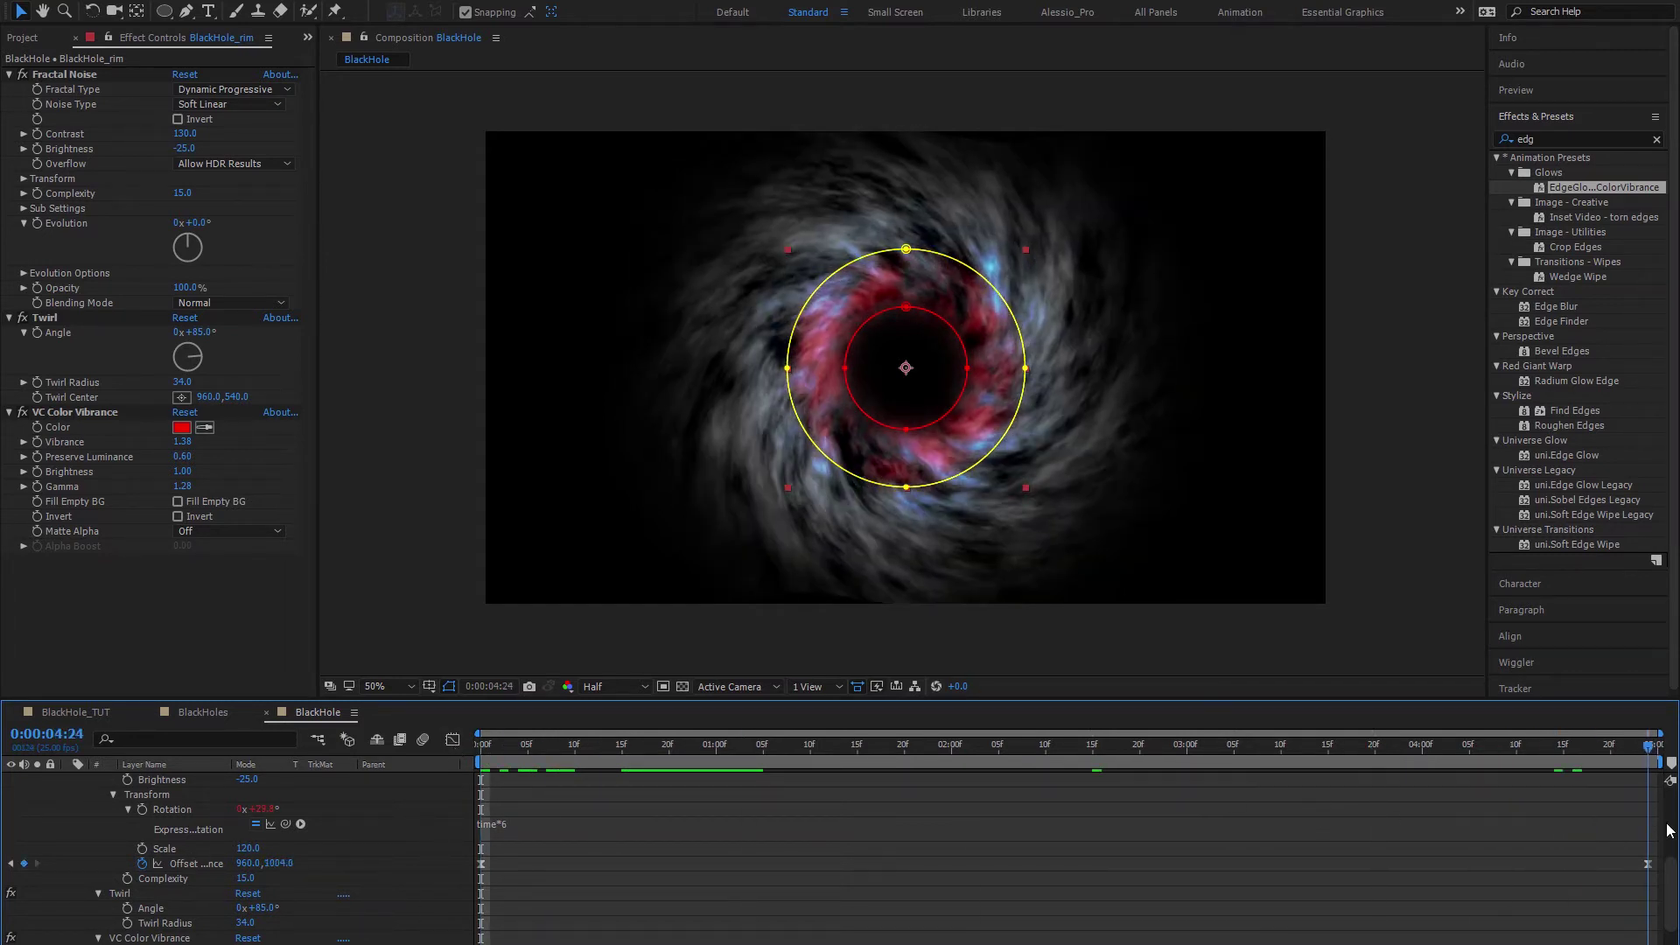
{"action": "left_click", "coordinate": [23, 180]}
{"action": "left_click", "coordinate": [24, 179]}
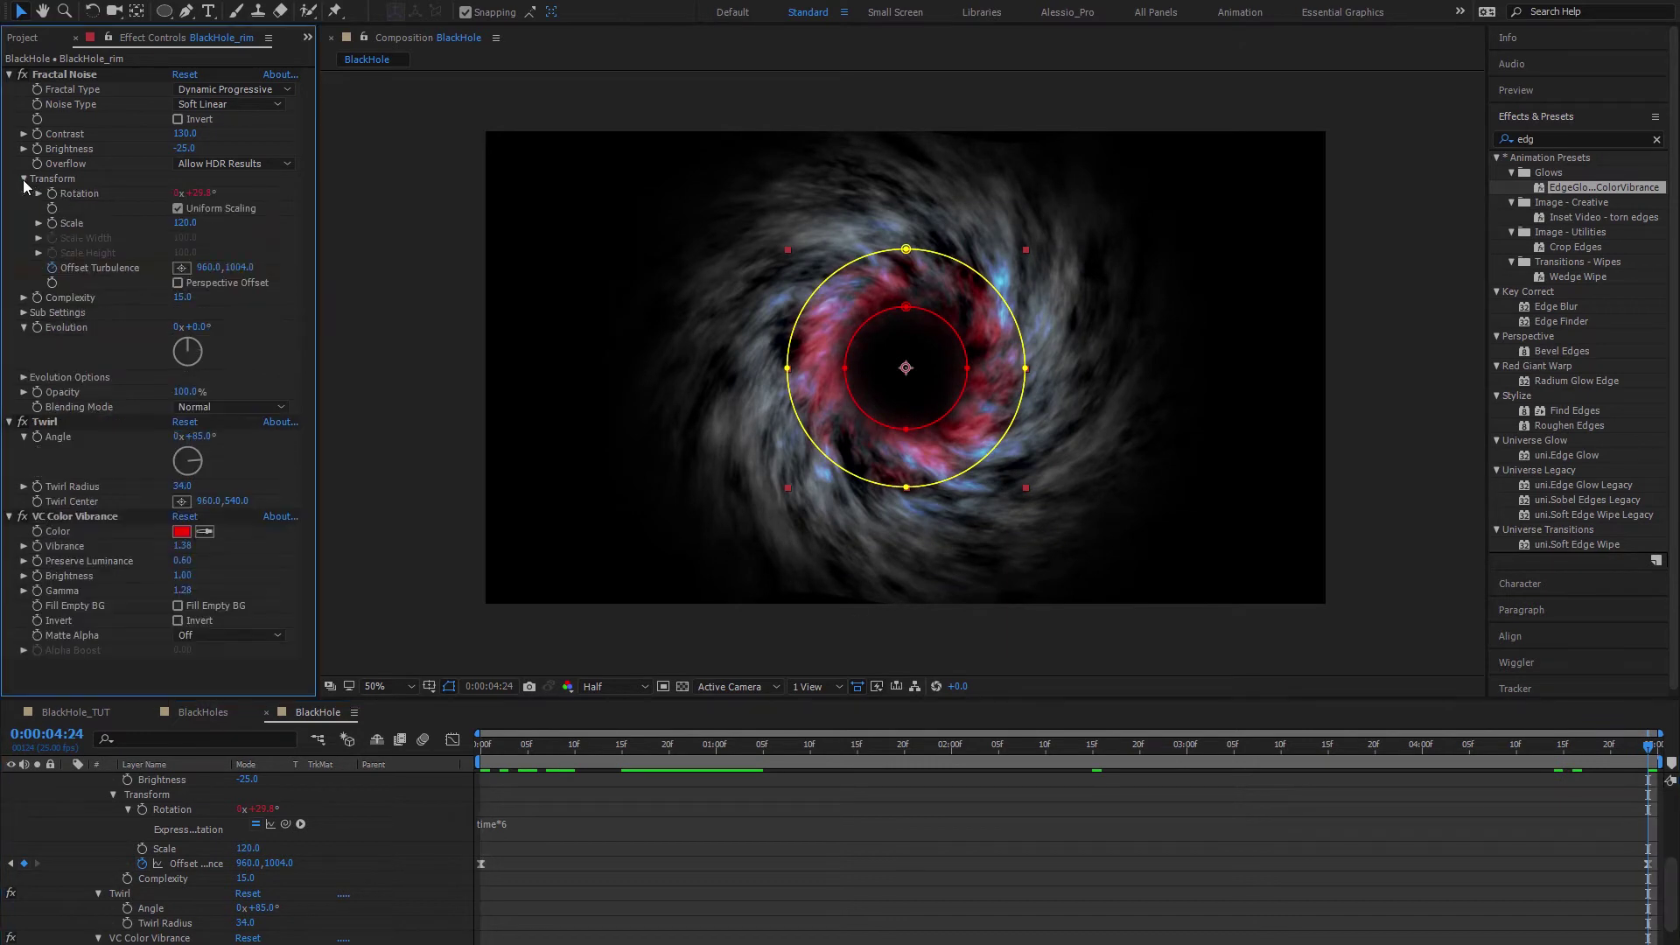
{"action": "left_click", "coordinate": [112, 271]}
{"action": "left_click", "coordinate": [956, 744]}
{"action": "key", "text": "space"}
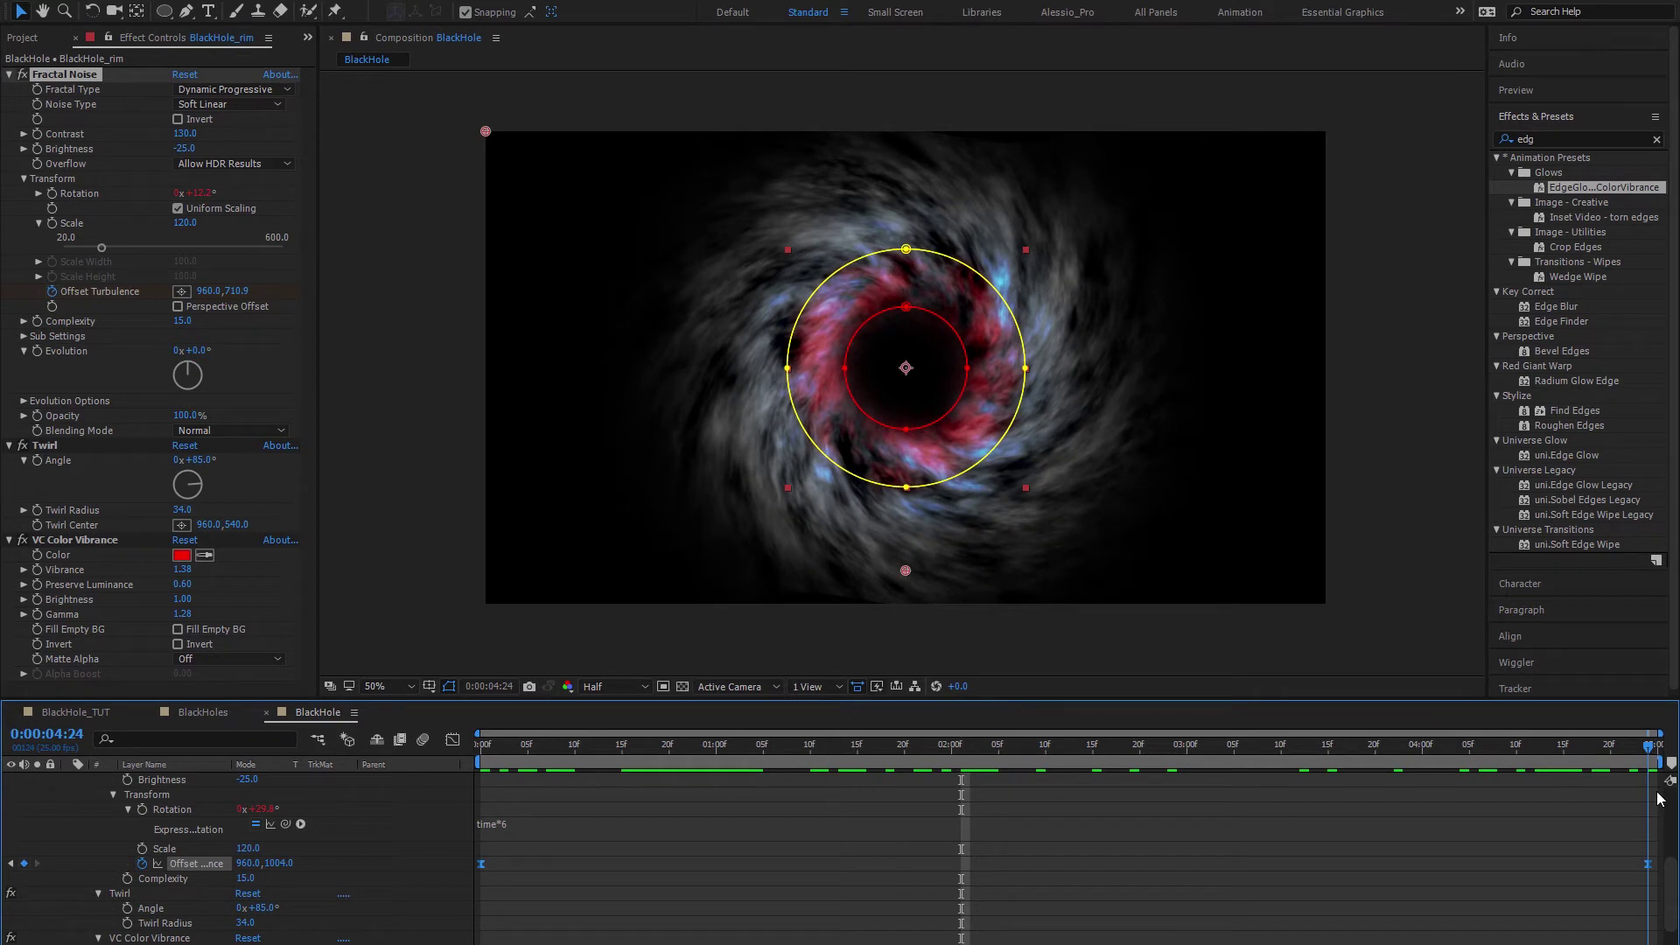
{"action": "left_click_drag", "start_coordinate": [905, 570], "coordinate": [907, 477]}
{"action": "left_click", "coordinate": [595, 806]}
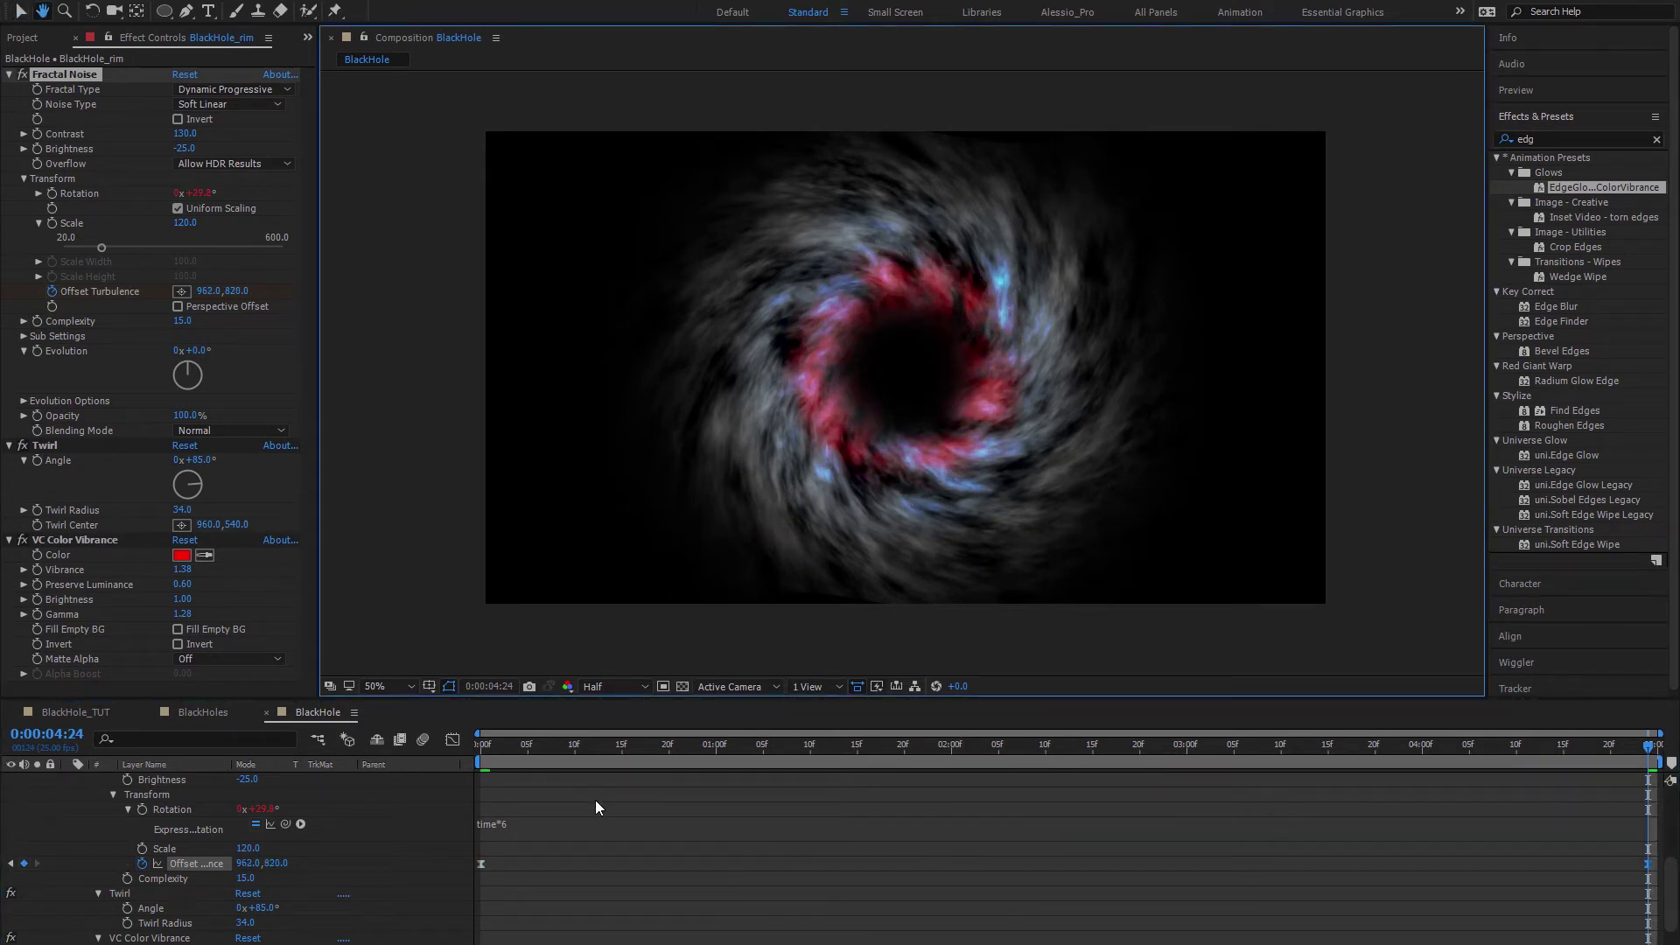
{"action": "key", "text": "space"}
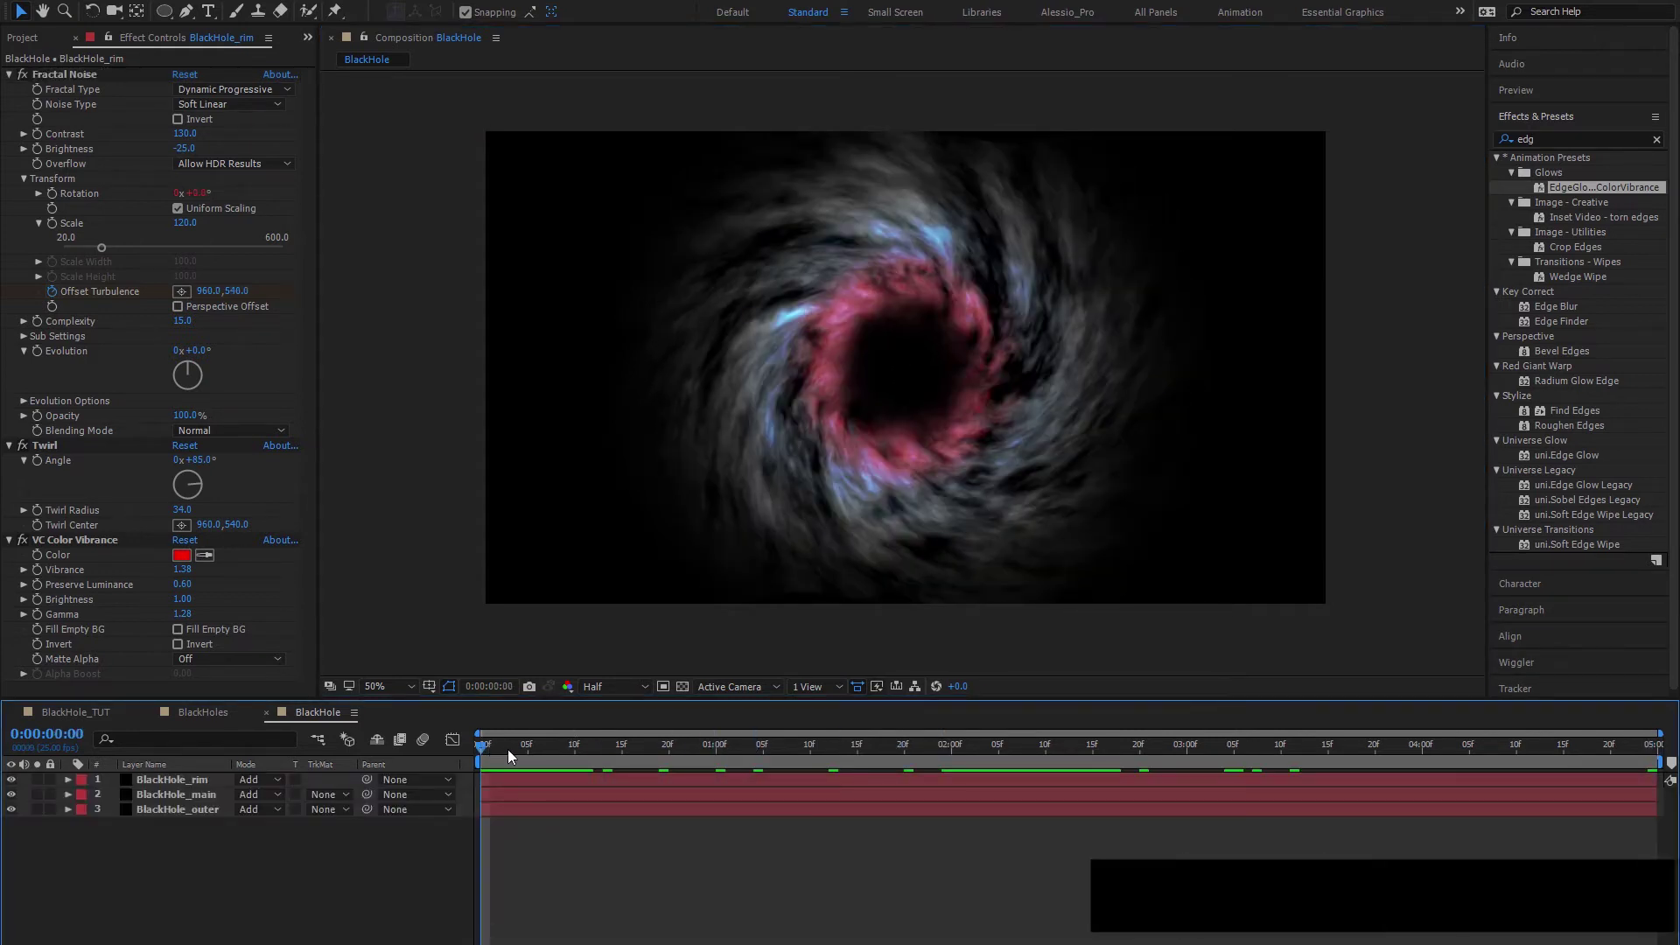
Step: Duplicate the BlackHole_rim layer and rename the copy BlackHole_inner
{"action": "left_click", "coordinate": [164, 780]}
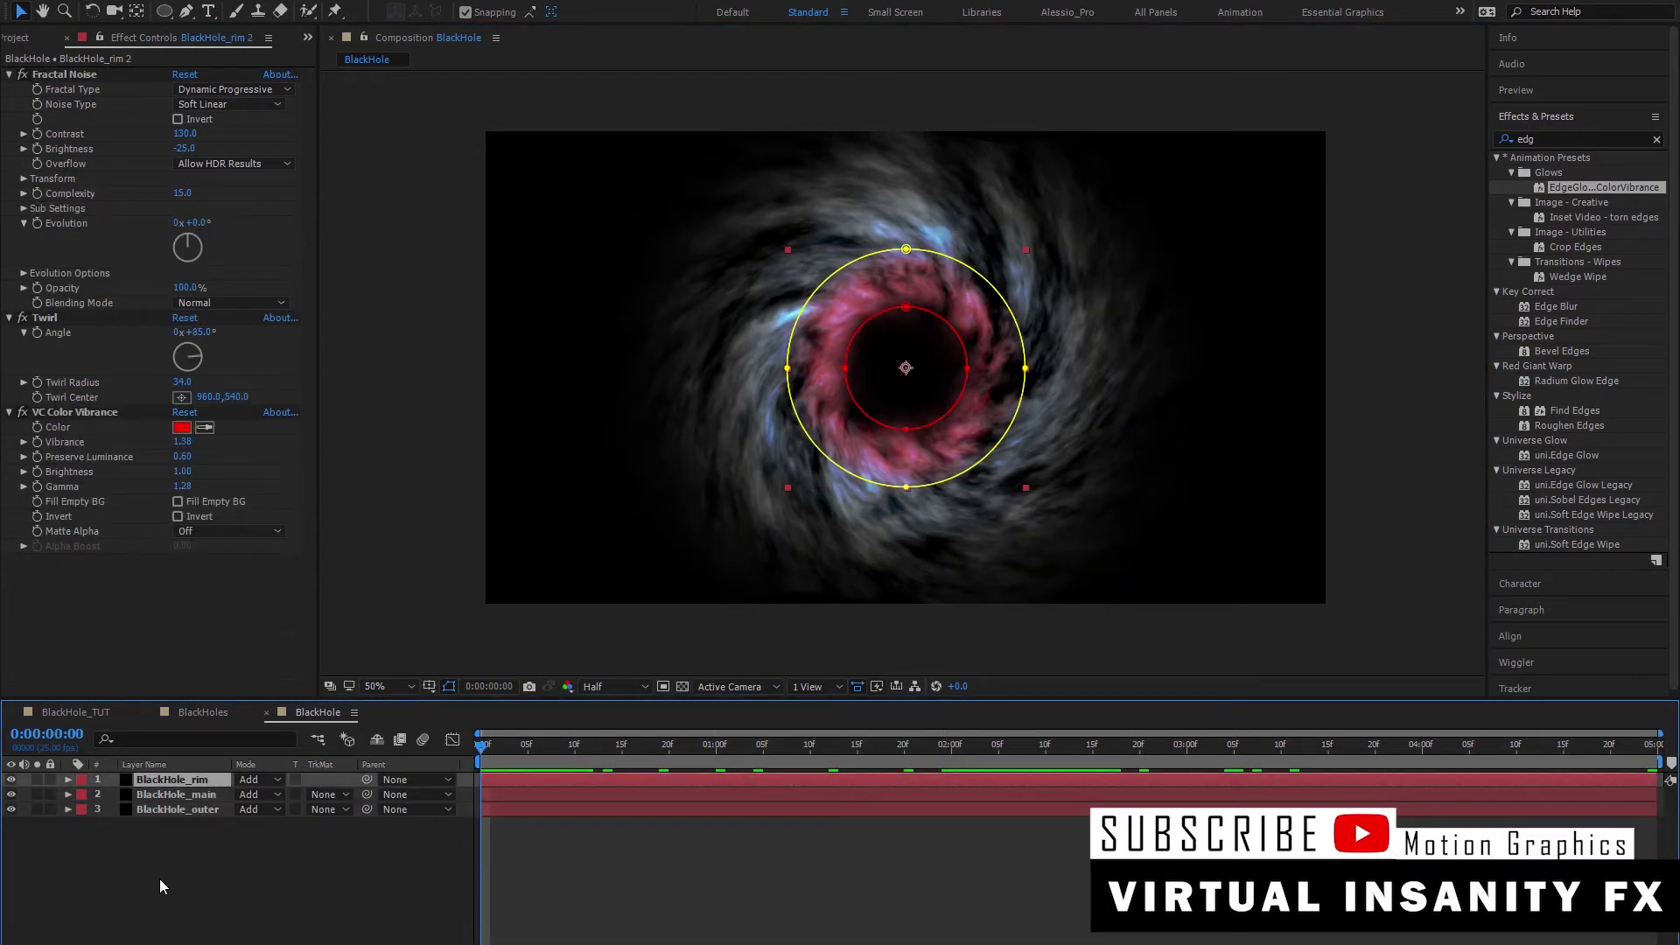
{"action": "key", "text": "ctrl+d"}
{"action": "key", "text": "Return"}
{"action": "key", "text": "End"}
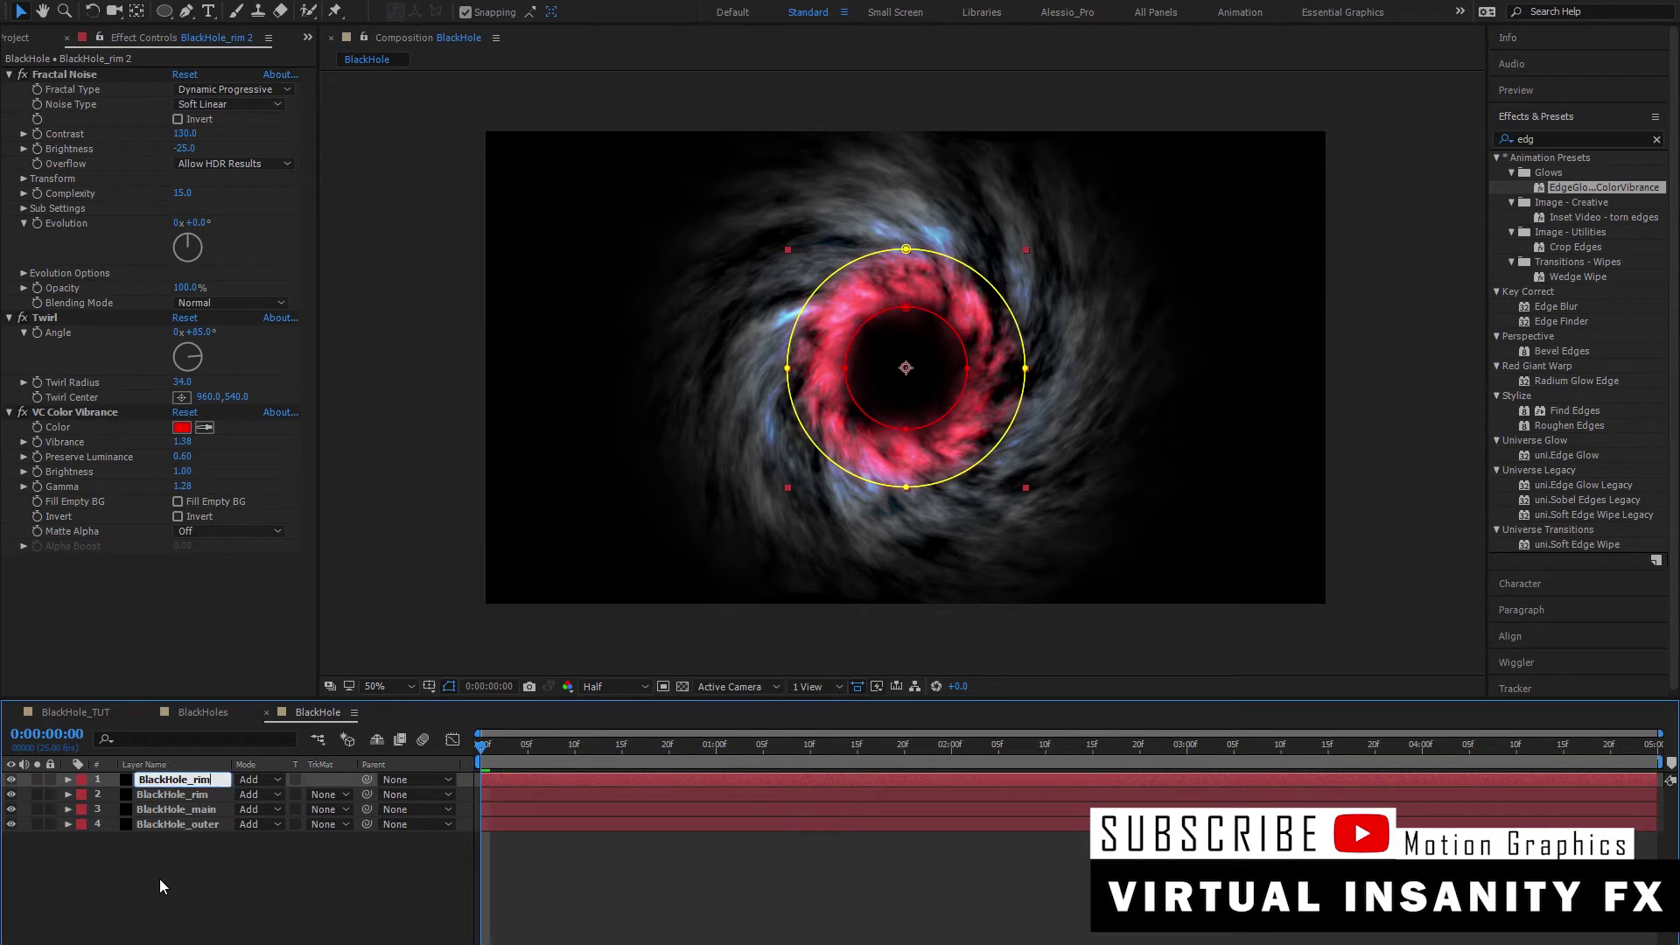
{"action": "key", "text": "BackSpace"}
{"action": "key", "text": "BackSpace"}
{"action": "key", "text": "BackSpace"}
{"action": "type", "text": "i"}
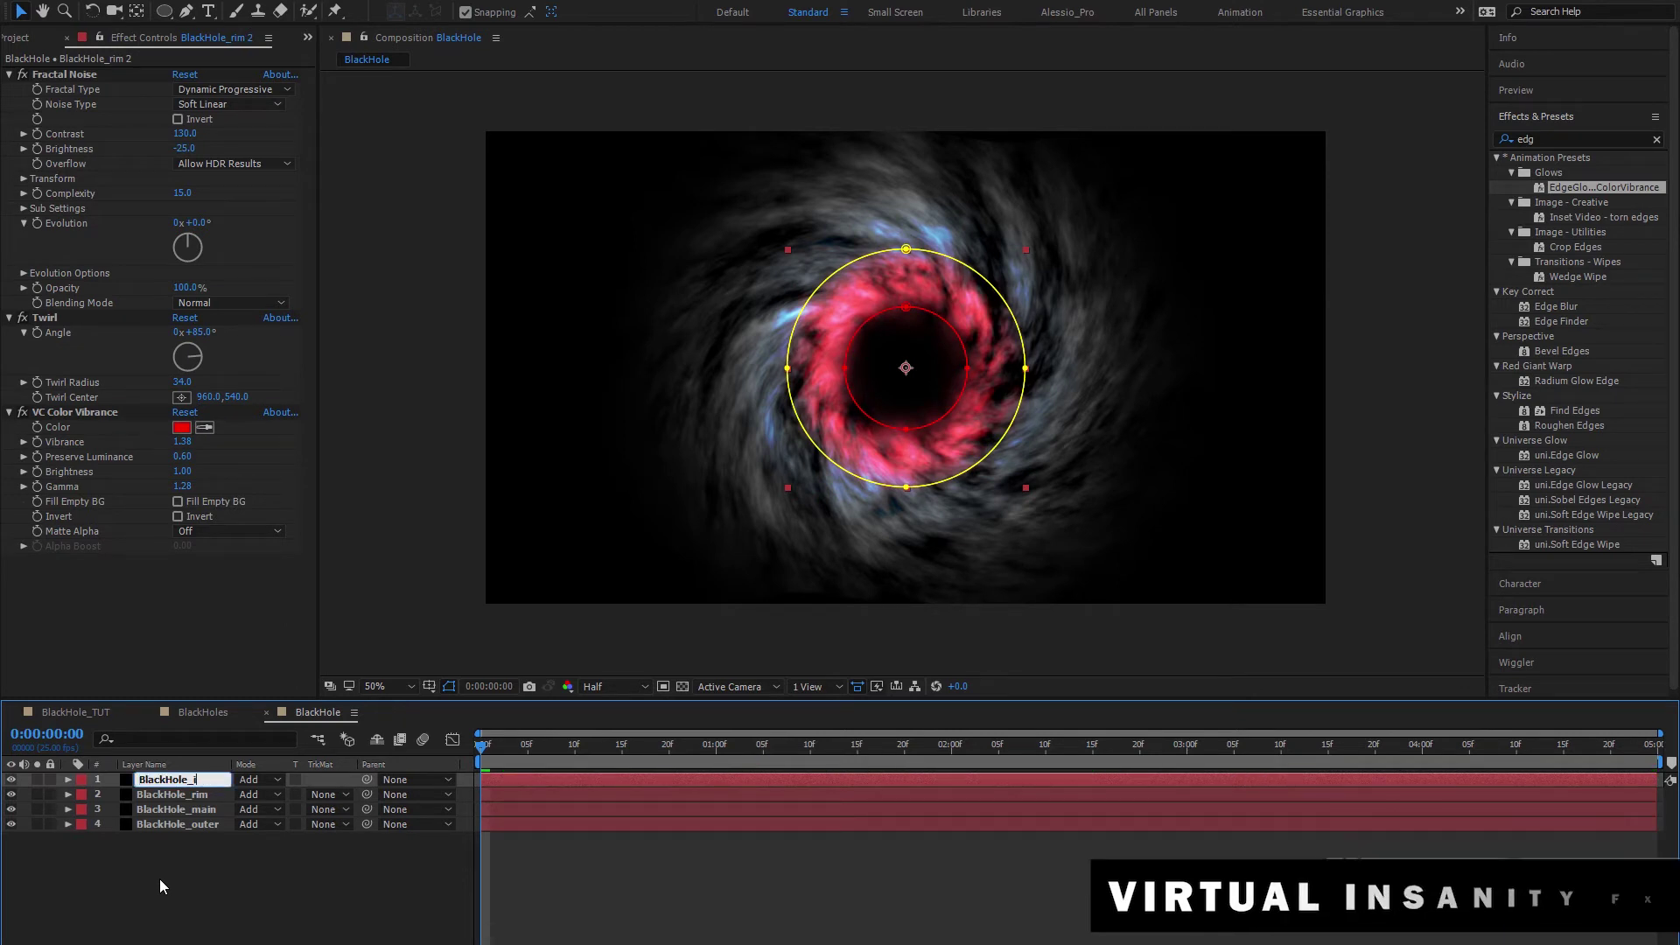
{"action": "type", "text": "nner"}
{"action": "key", "text": "Return"}
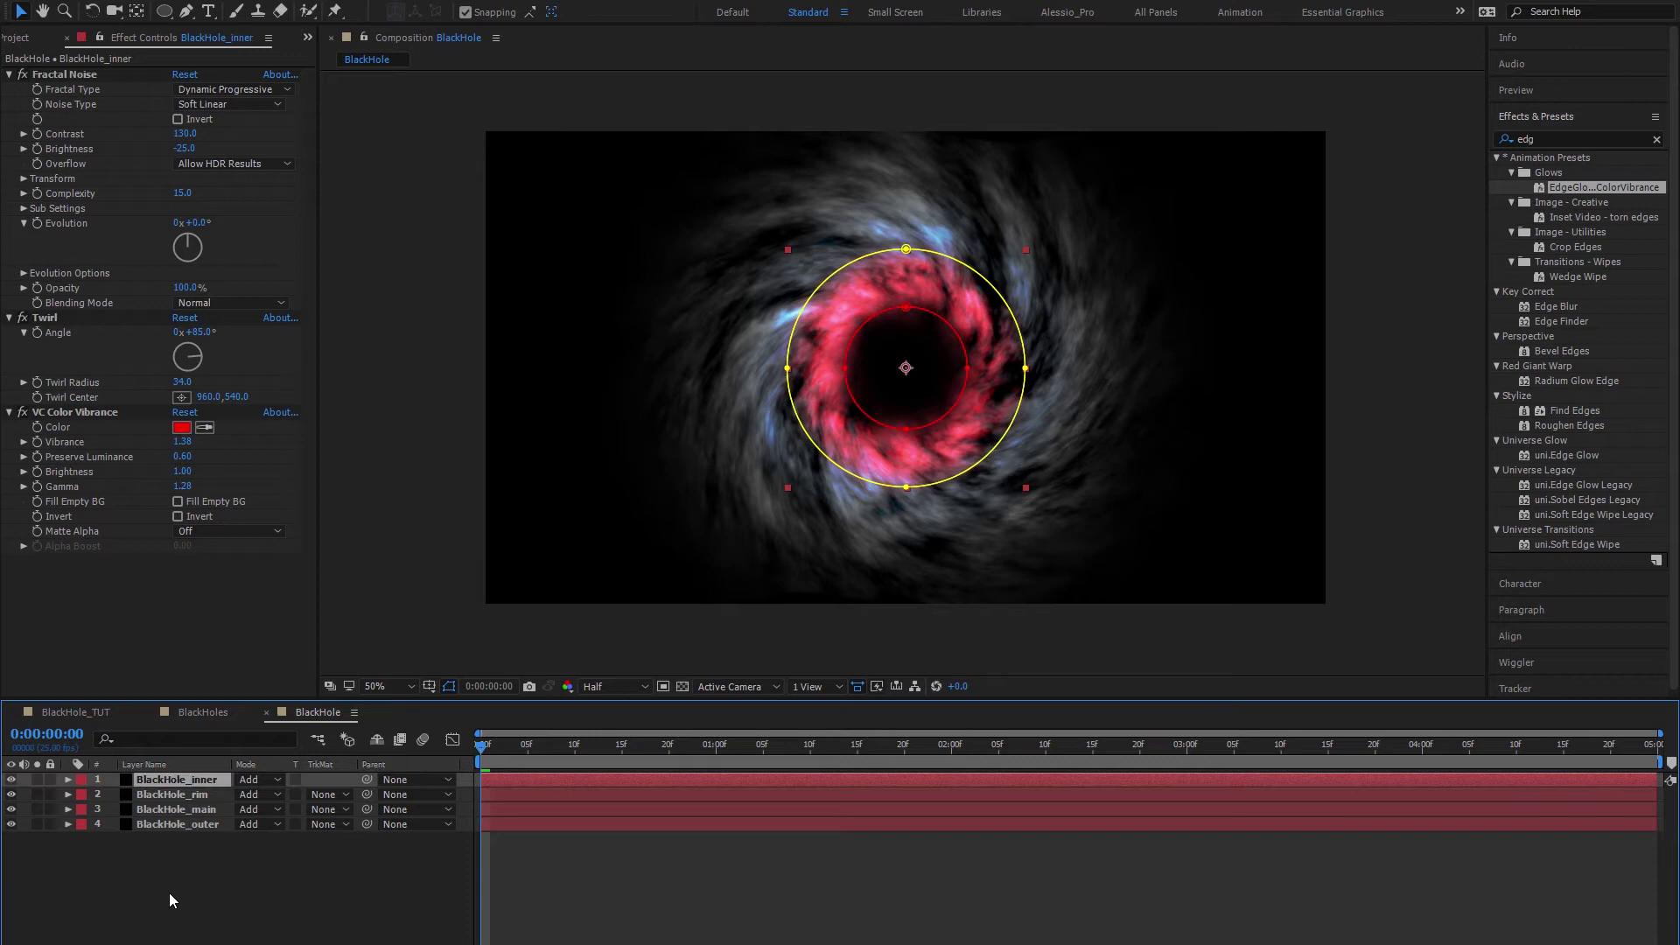
Step: Set BlackHole_inner's VC Color Vibrance color to a slightly darkened green and its Fractal Noise type to Strings
{"action": "left_click", "coordinate": [182, 427]}
{"action": "left_click", "coordinate": [698, 692]}
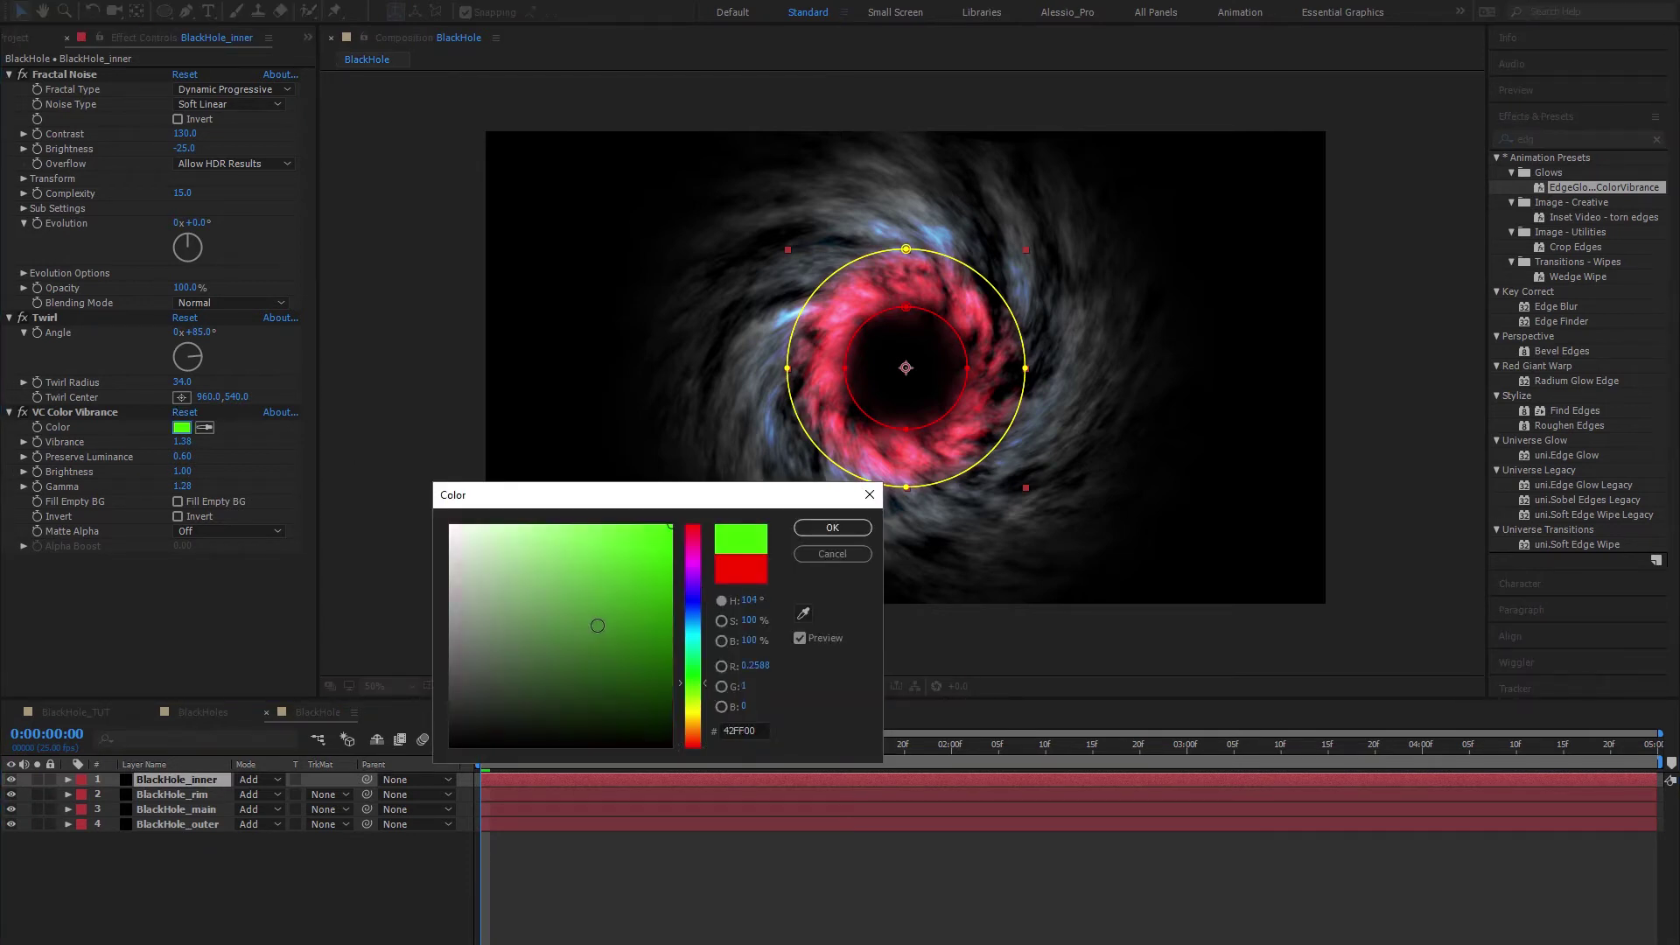
{"action": "left_click", "coordinate": [832, 527]}
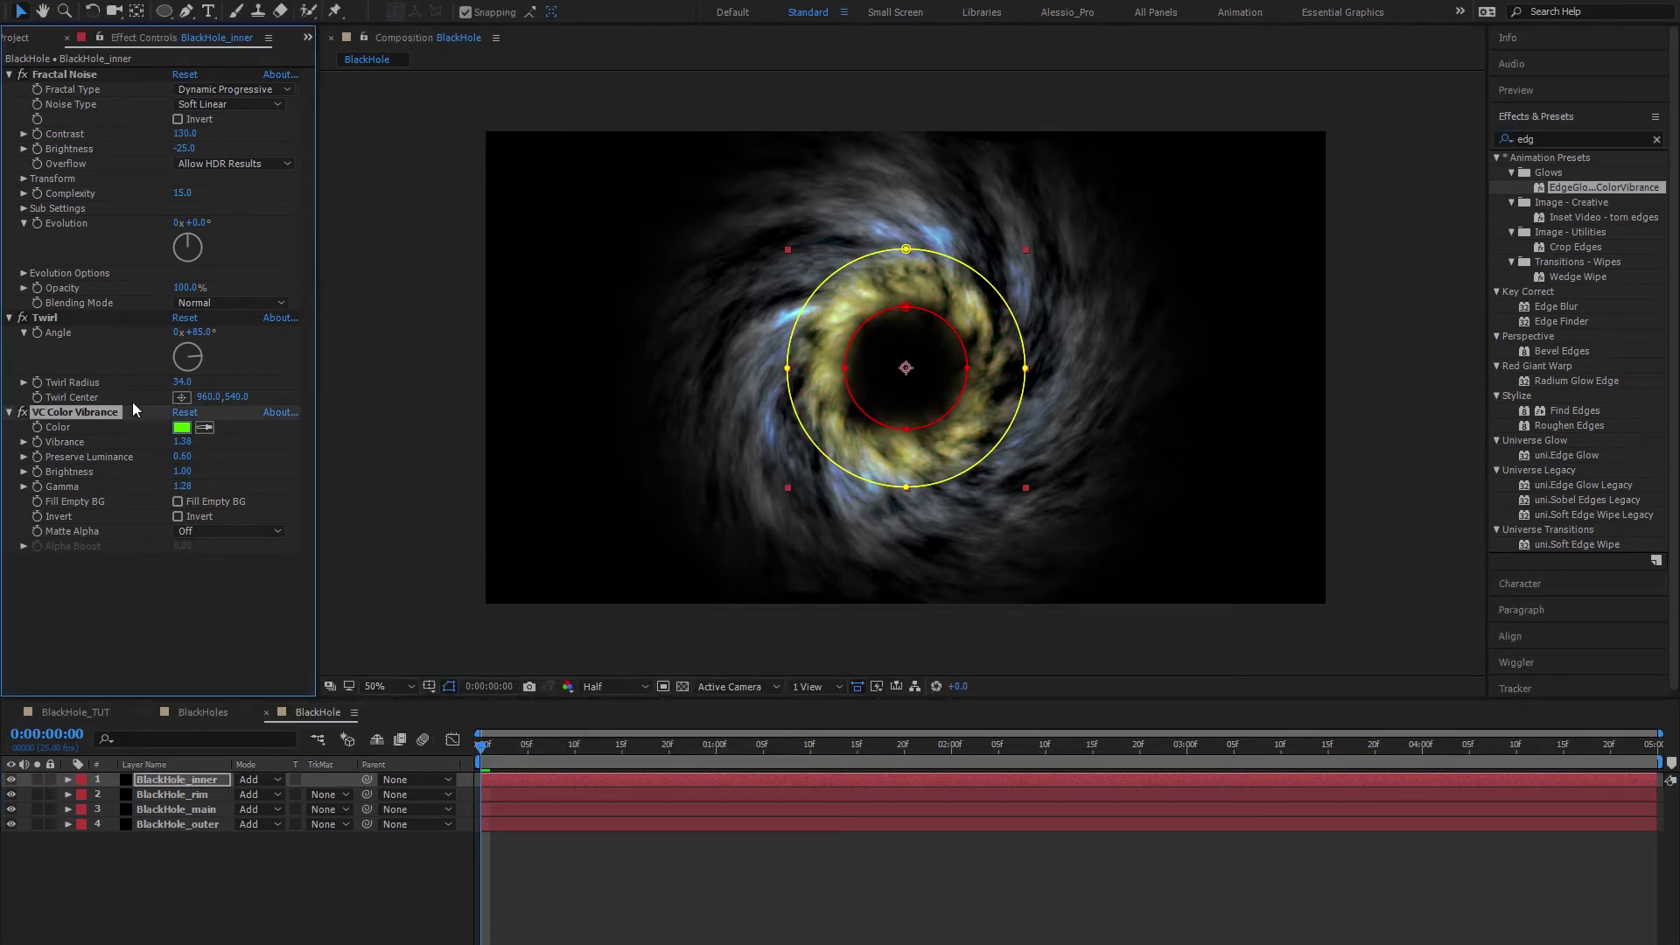
{"action": "left_click", "coordinate": [190, 432]}
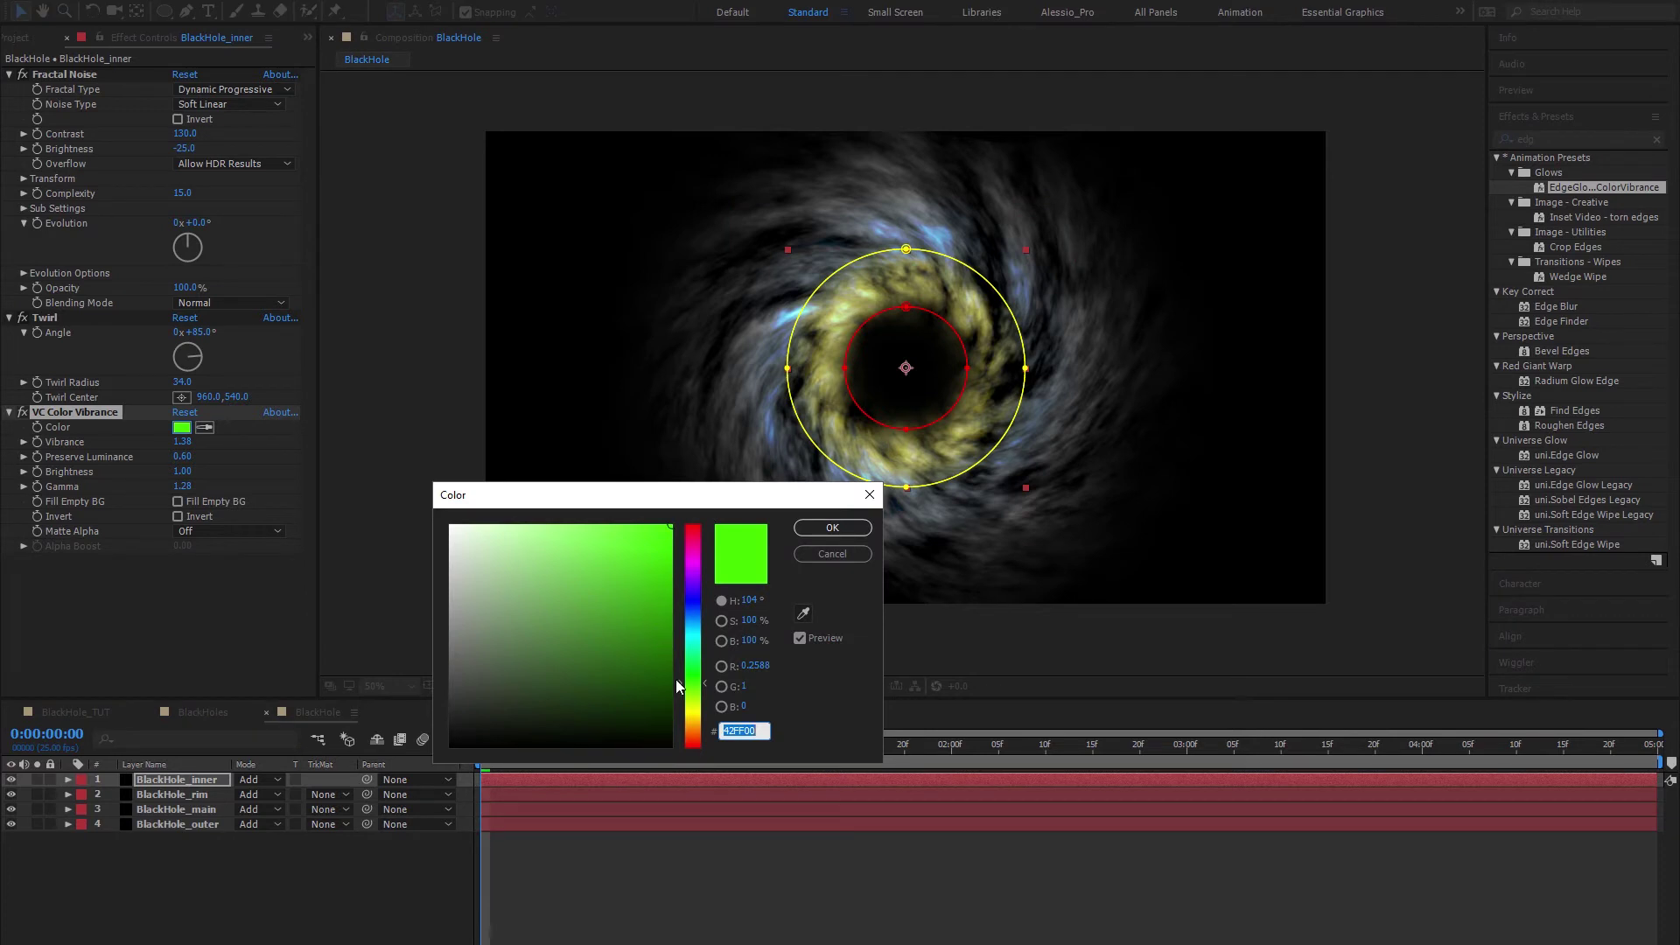
{"action": "left_click", "coordinate": [646, 598]}
{"action": "left_click", "coordinate": [644, 571]}
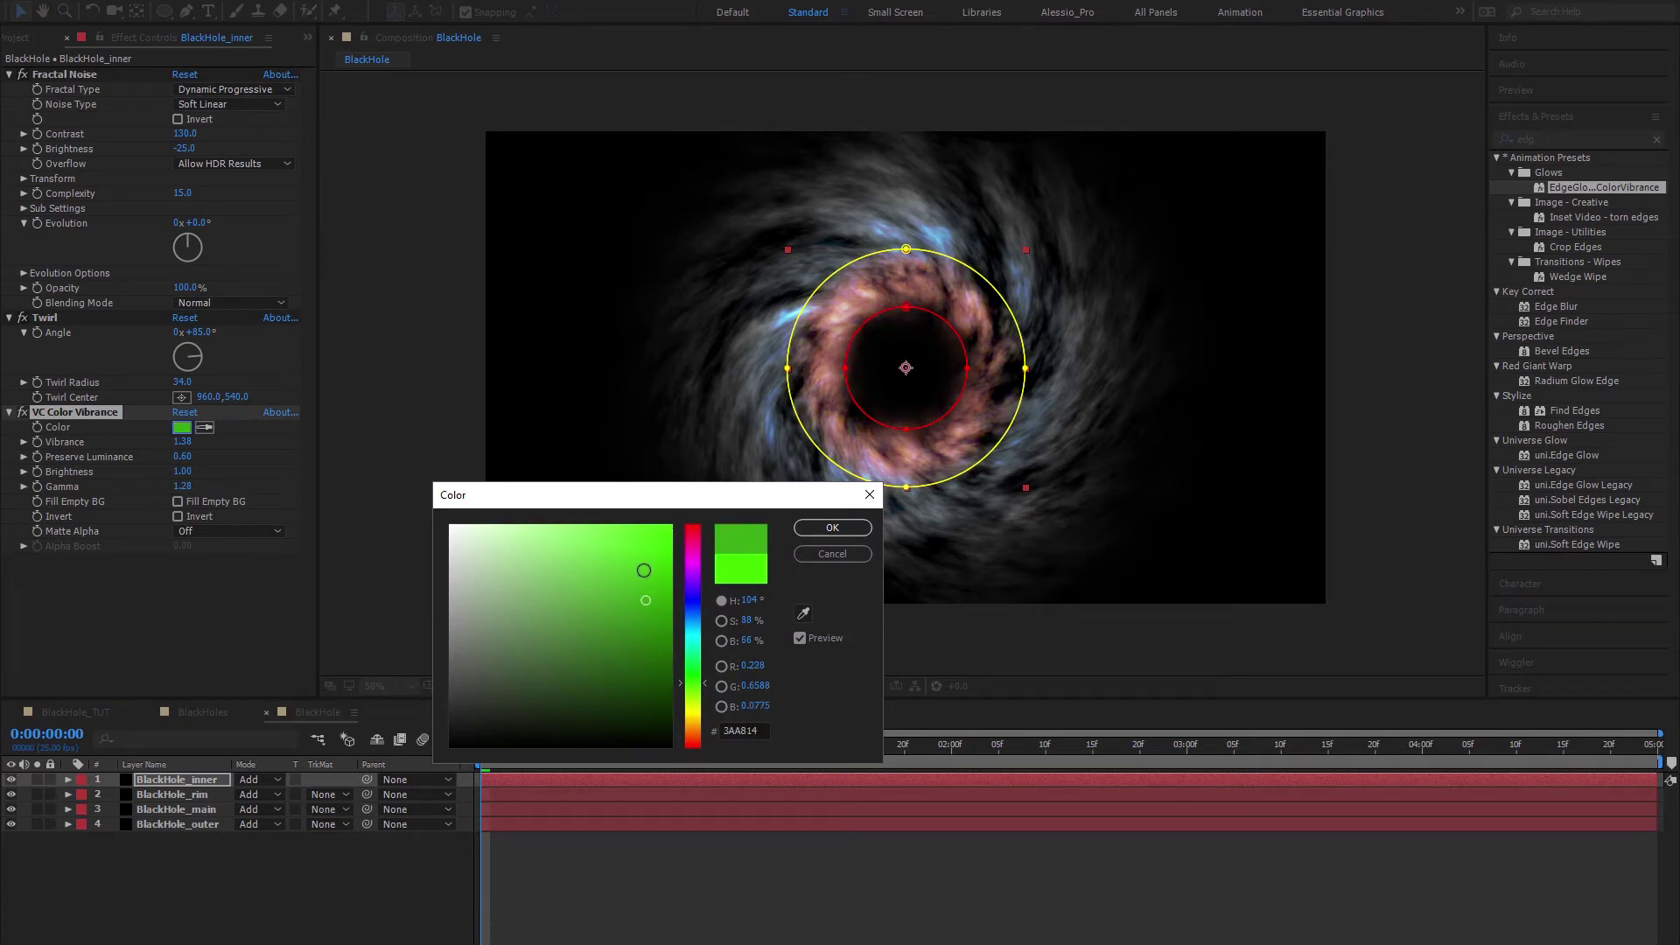
{"action": "left_click", "coordinate": [813, 531]}
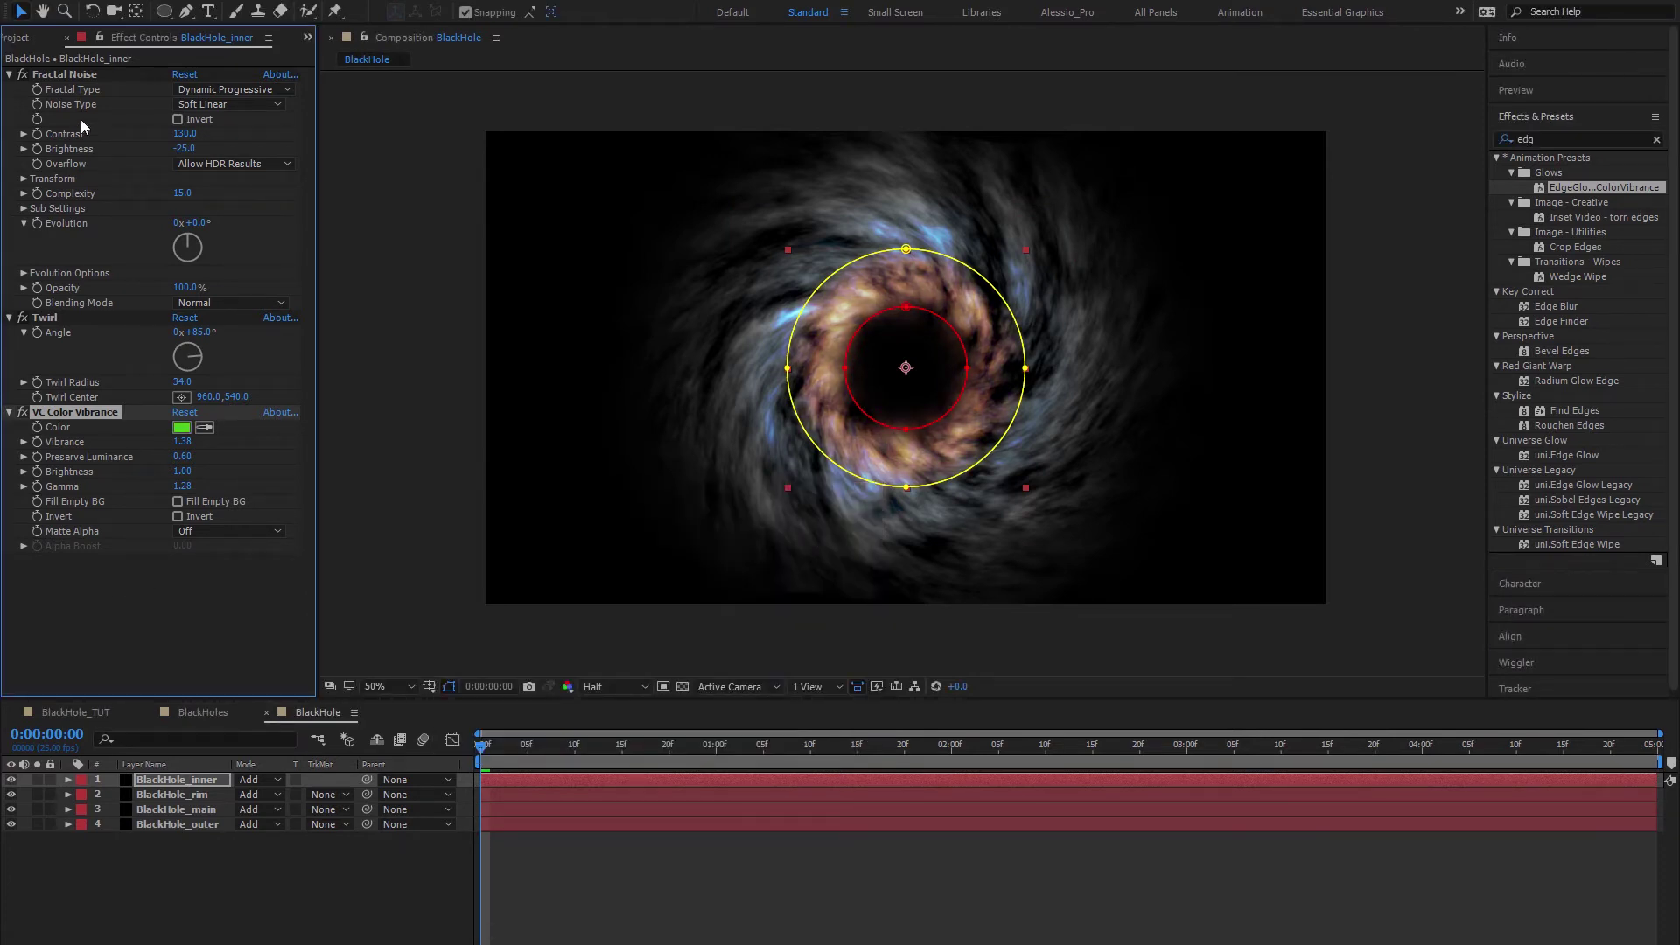
{"action": "left_click", "coordinate": [196, 88]}
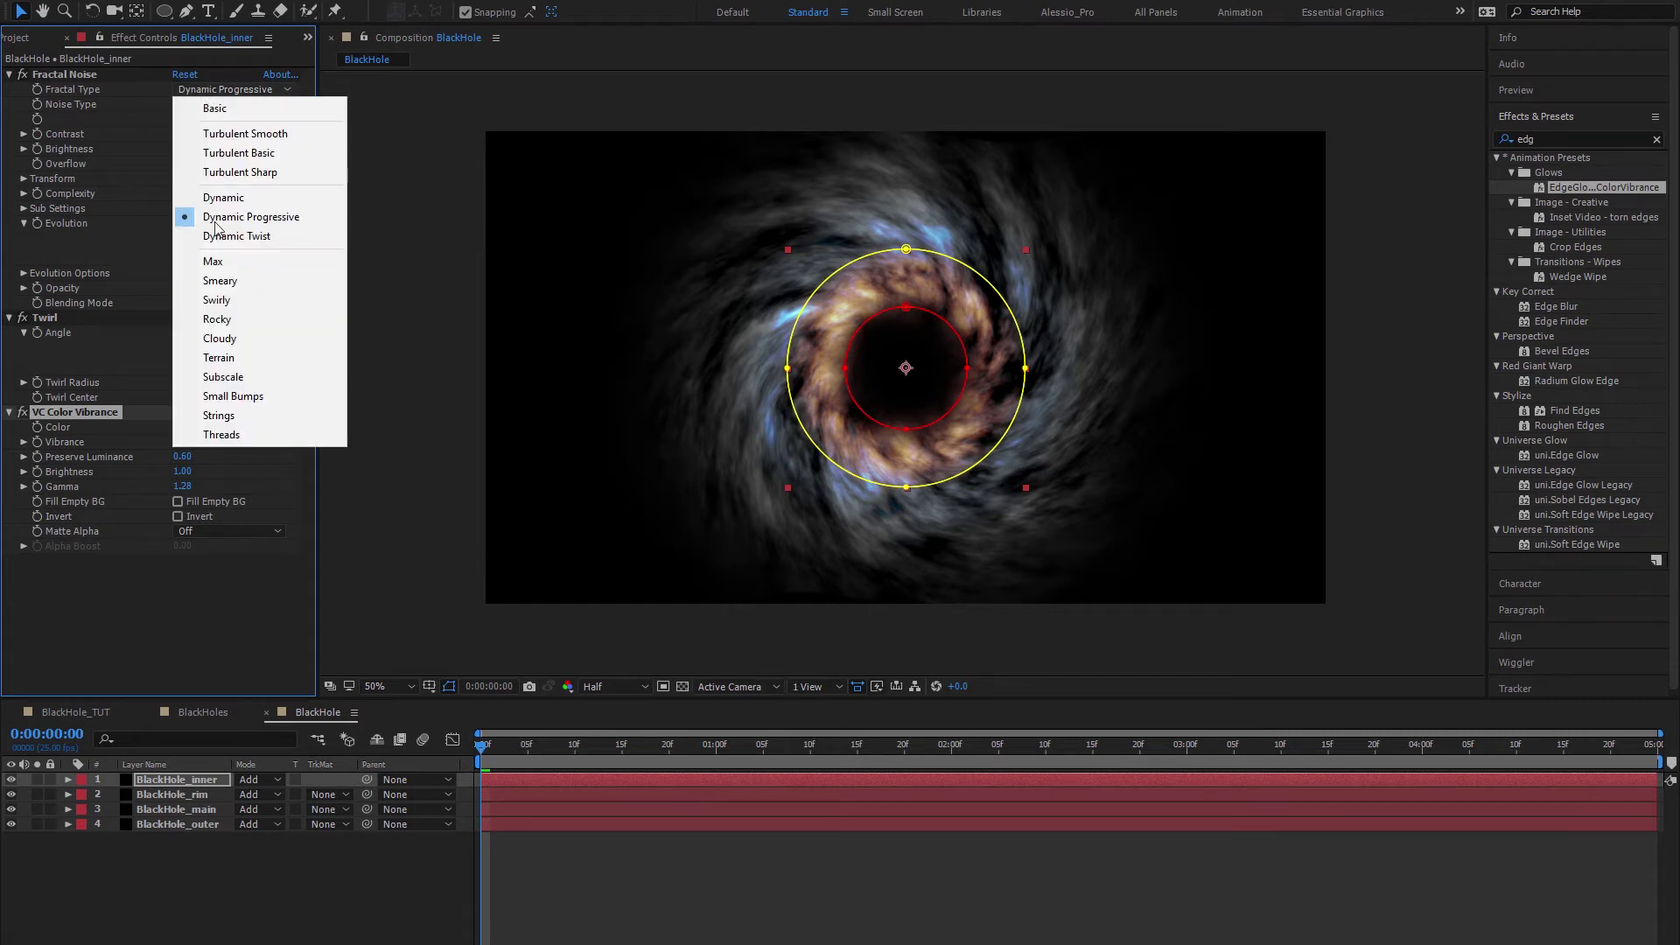
{"action": "left_click", "coordinate": [233, 411]}
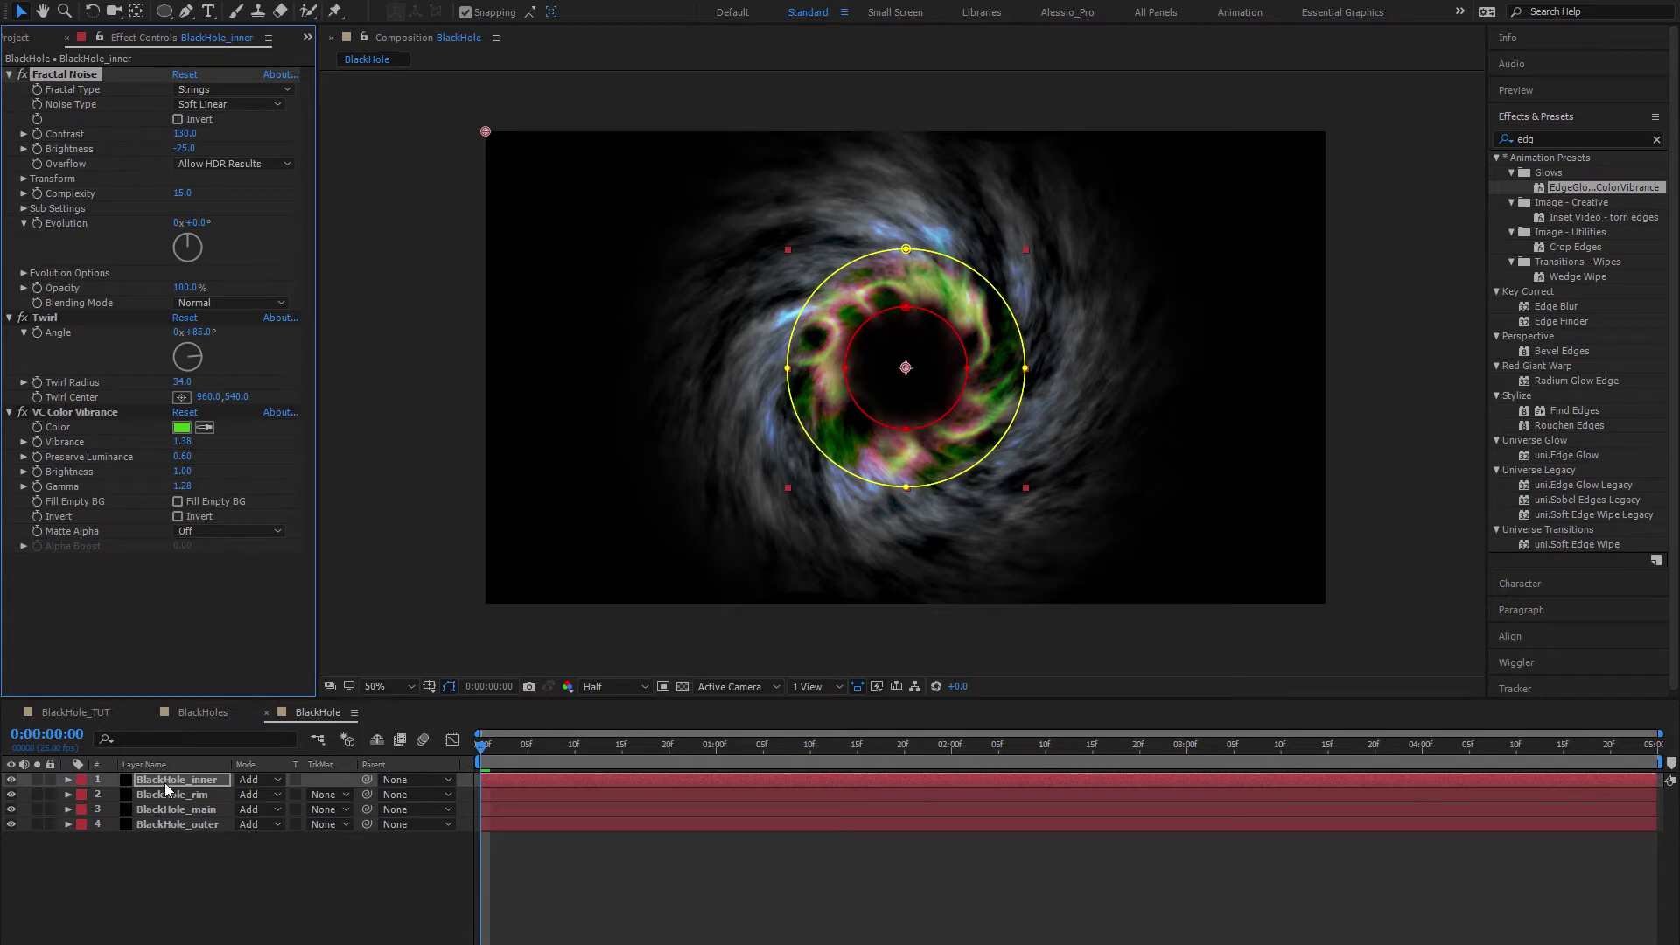
Step: Scale both BlackHole_inner masks down proportionally around their center so the ring sits inside the red rim
{"action": "key", "text": "m"}
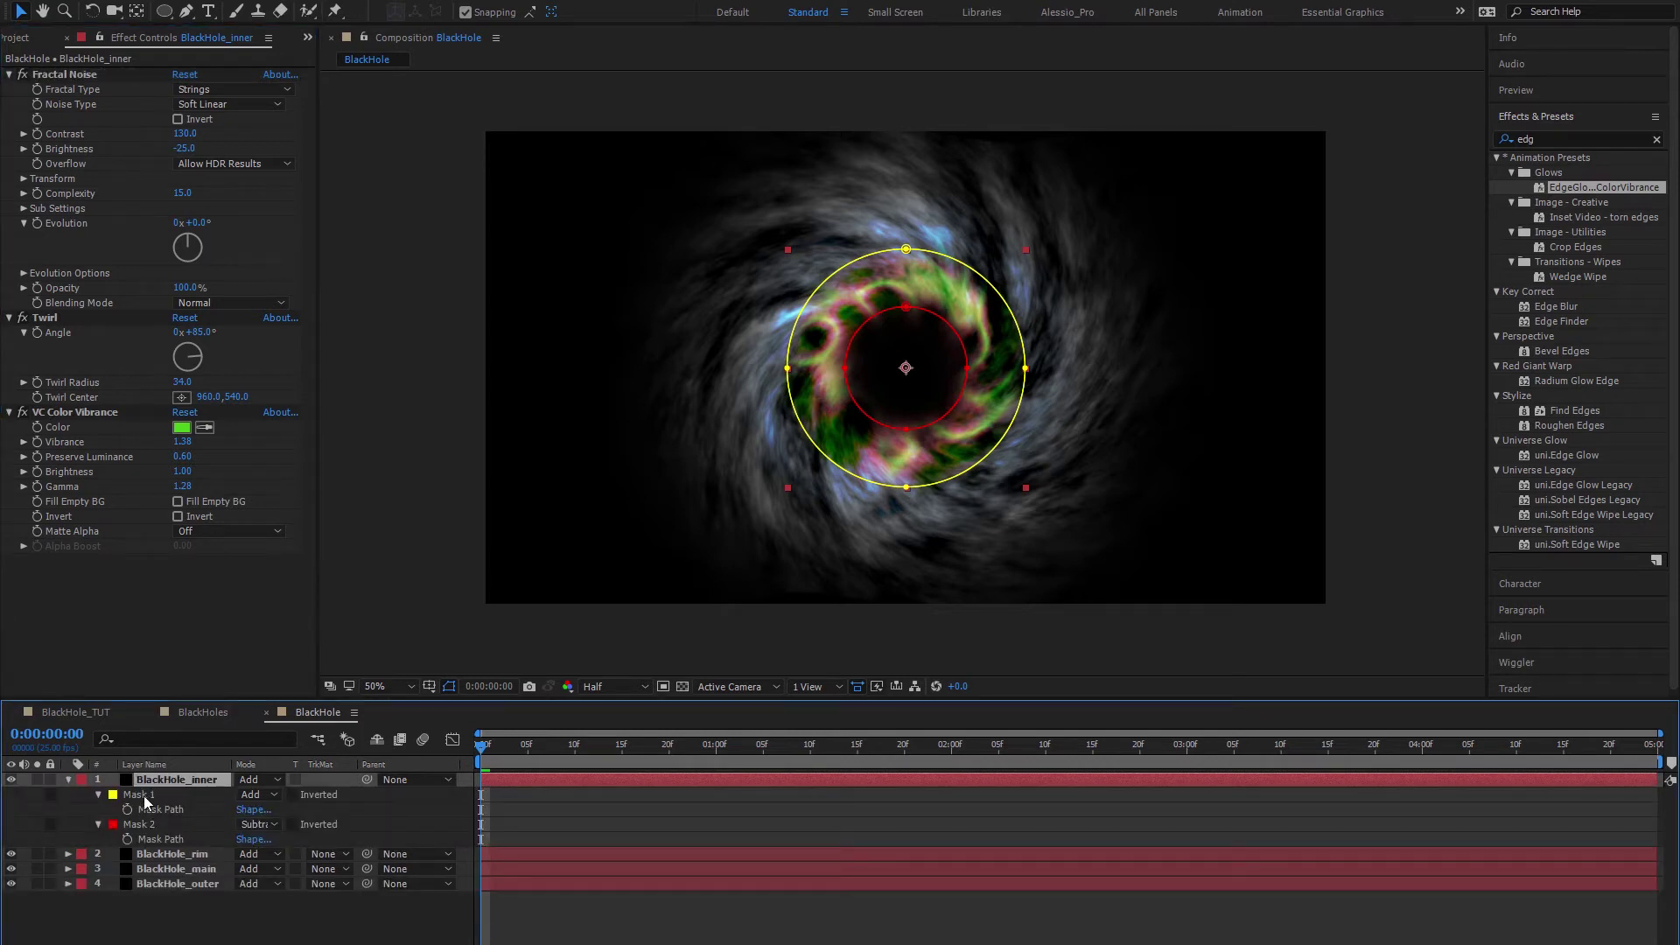
{"action": "double_click", "coordinate": [947, 481]}
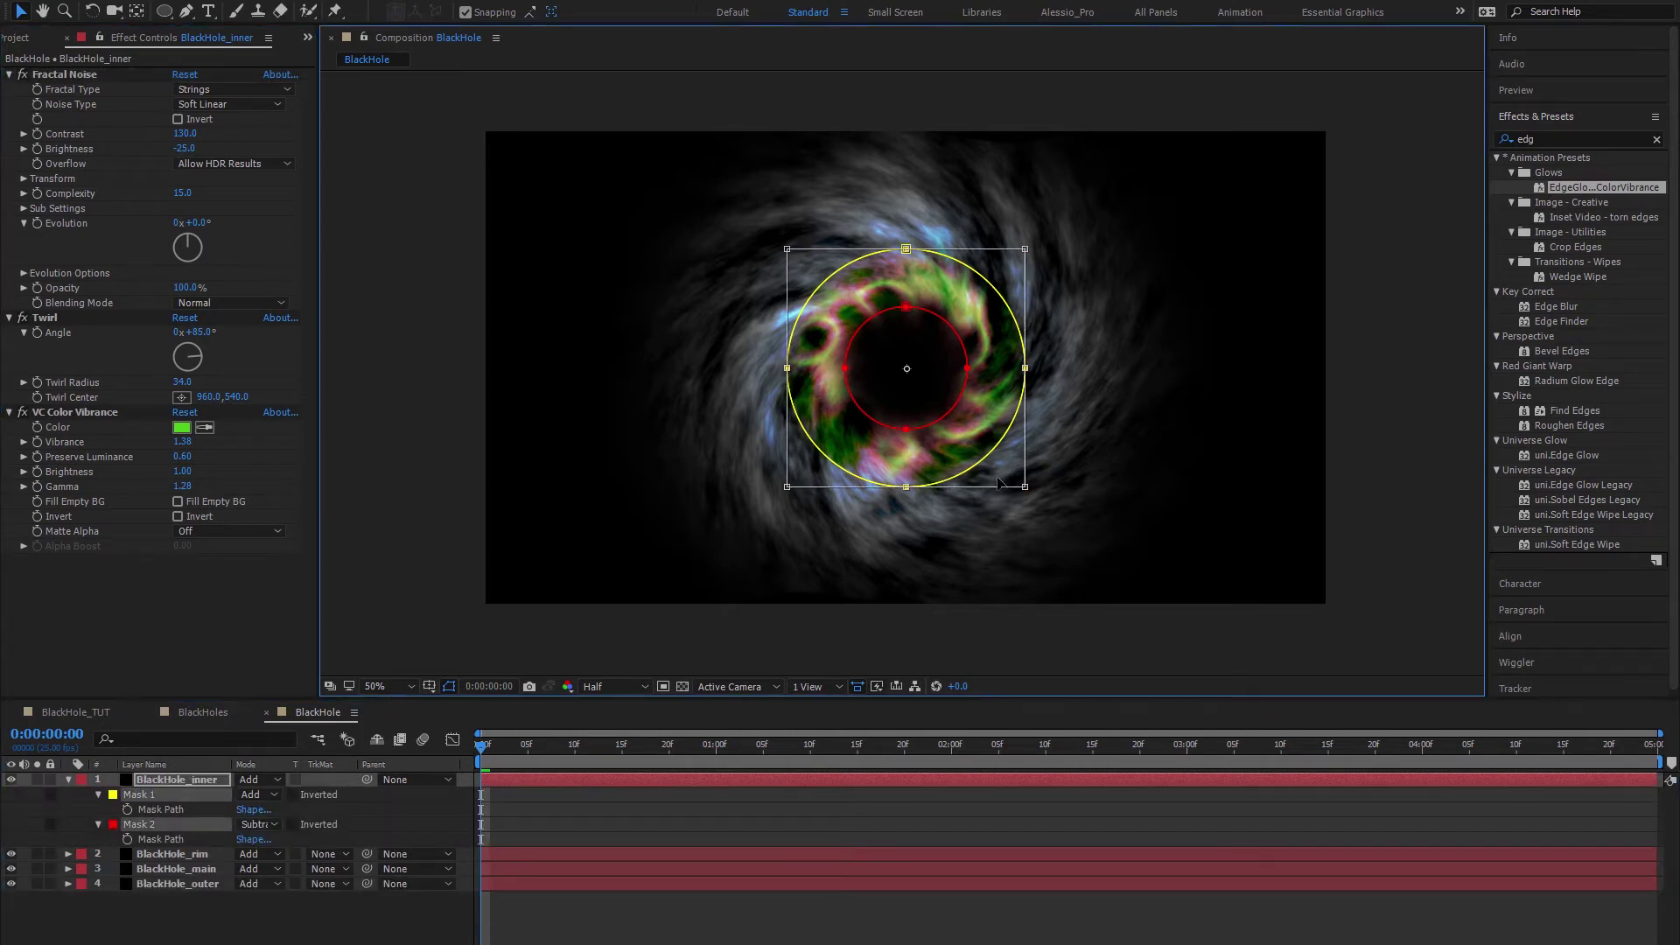
{"action": "key", "text": "period"}
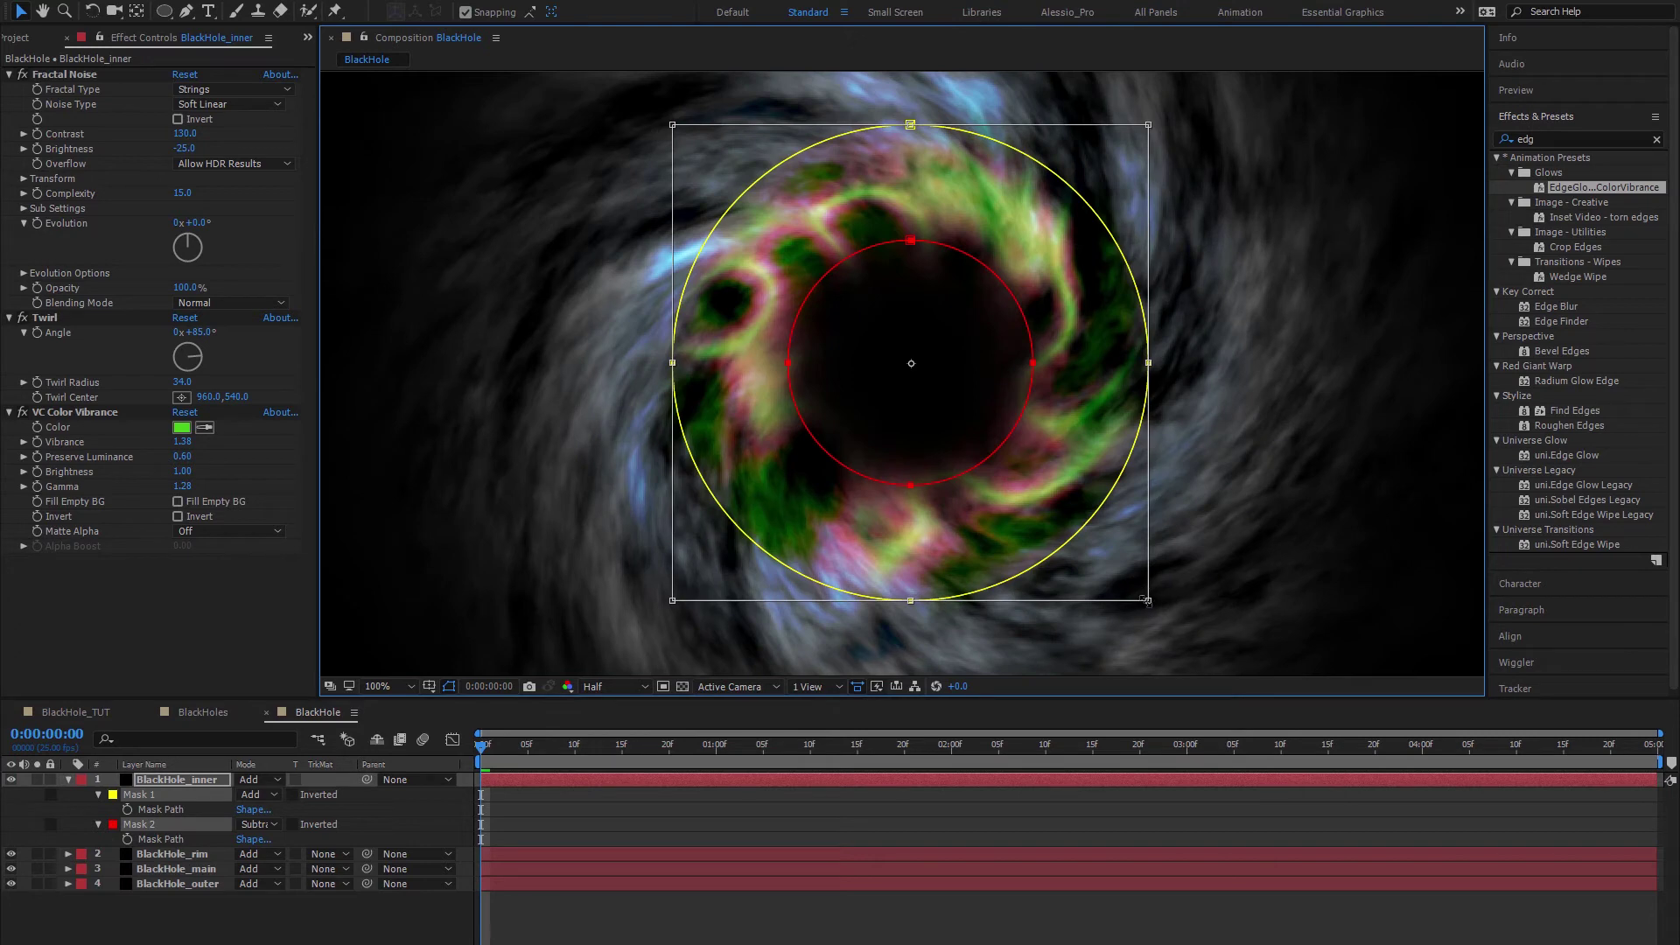
{"action": "left_click_drag", "start_coordinate": [1147, 601], "coordinate": [1081, 533]}
{"action": "key", "text": "Return"}
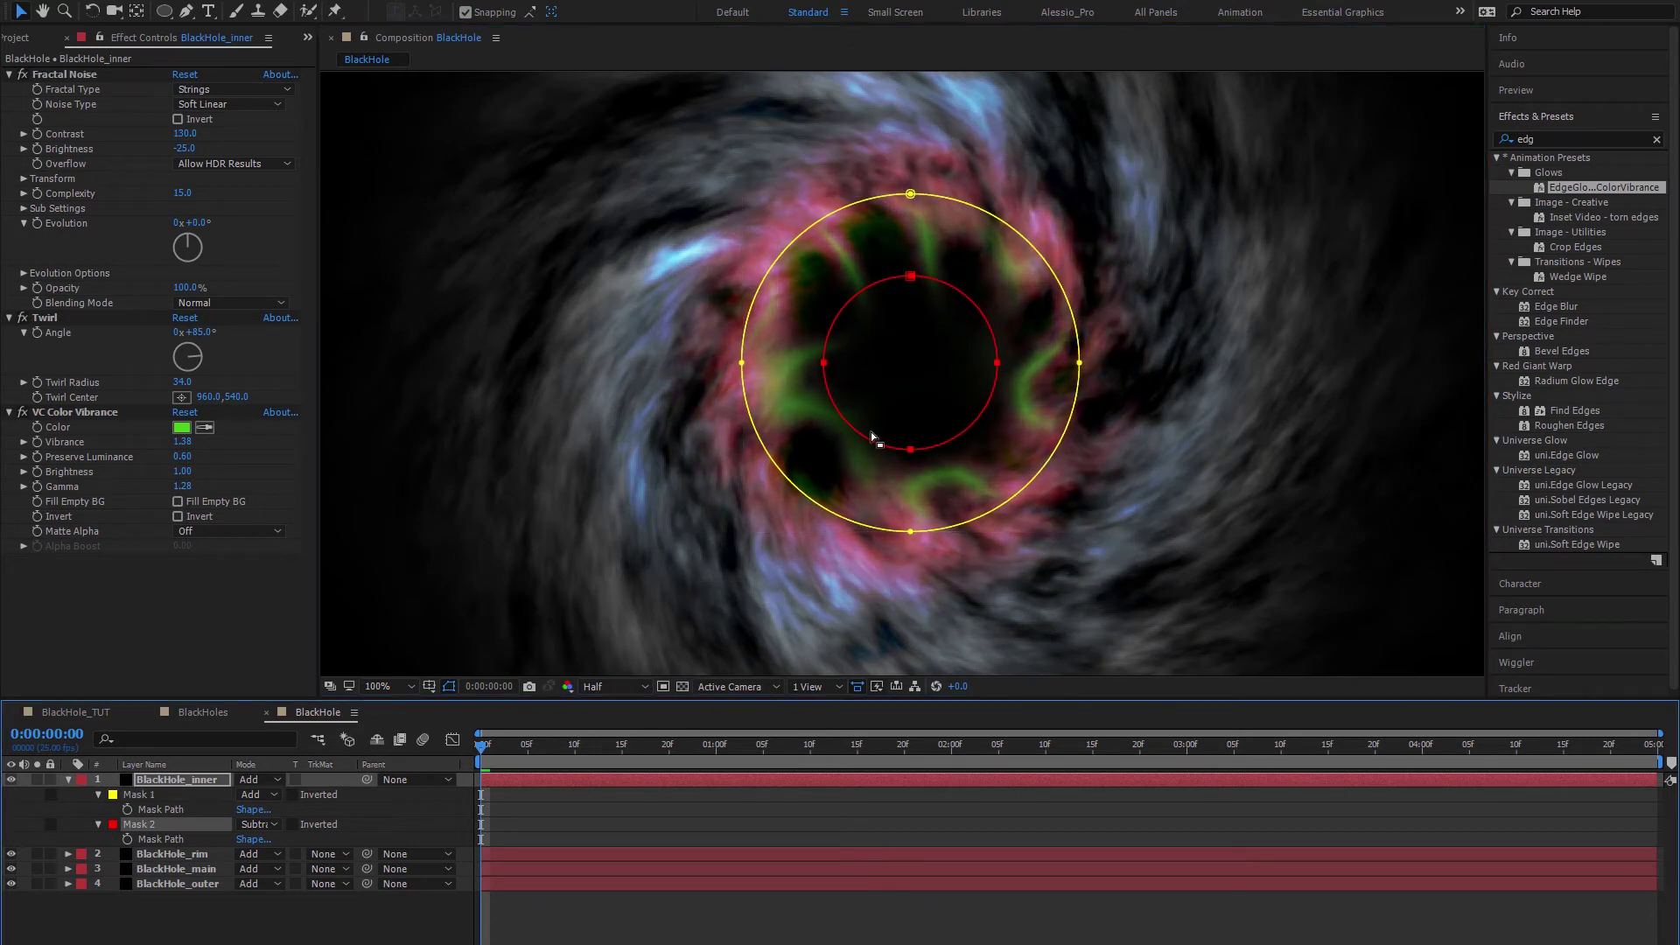
Step: Enlarge BlackHole_inner's subtracting Mask 2, and slightly enlarge its outer Mask 1, each proportionally around its center
{"action": "double_click", "coordinate": [935, 438]}
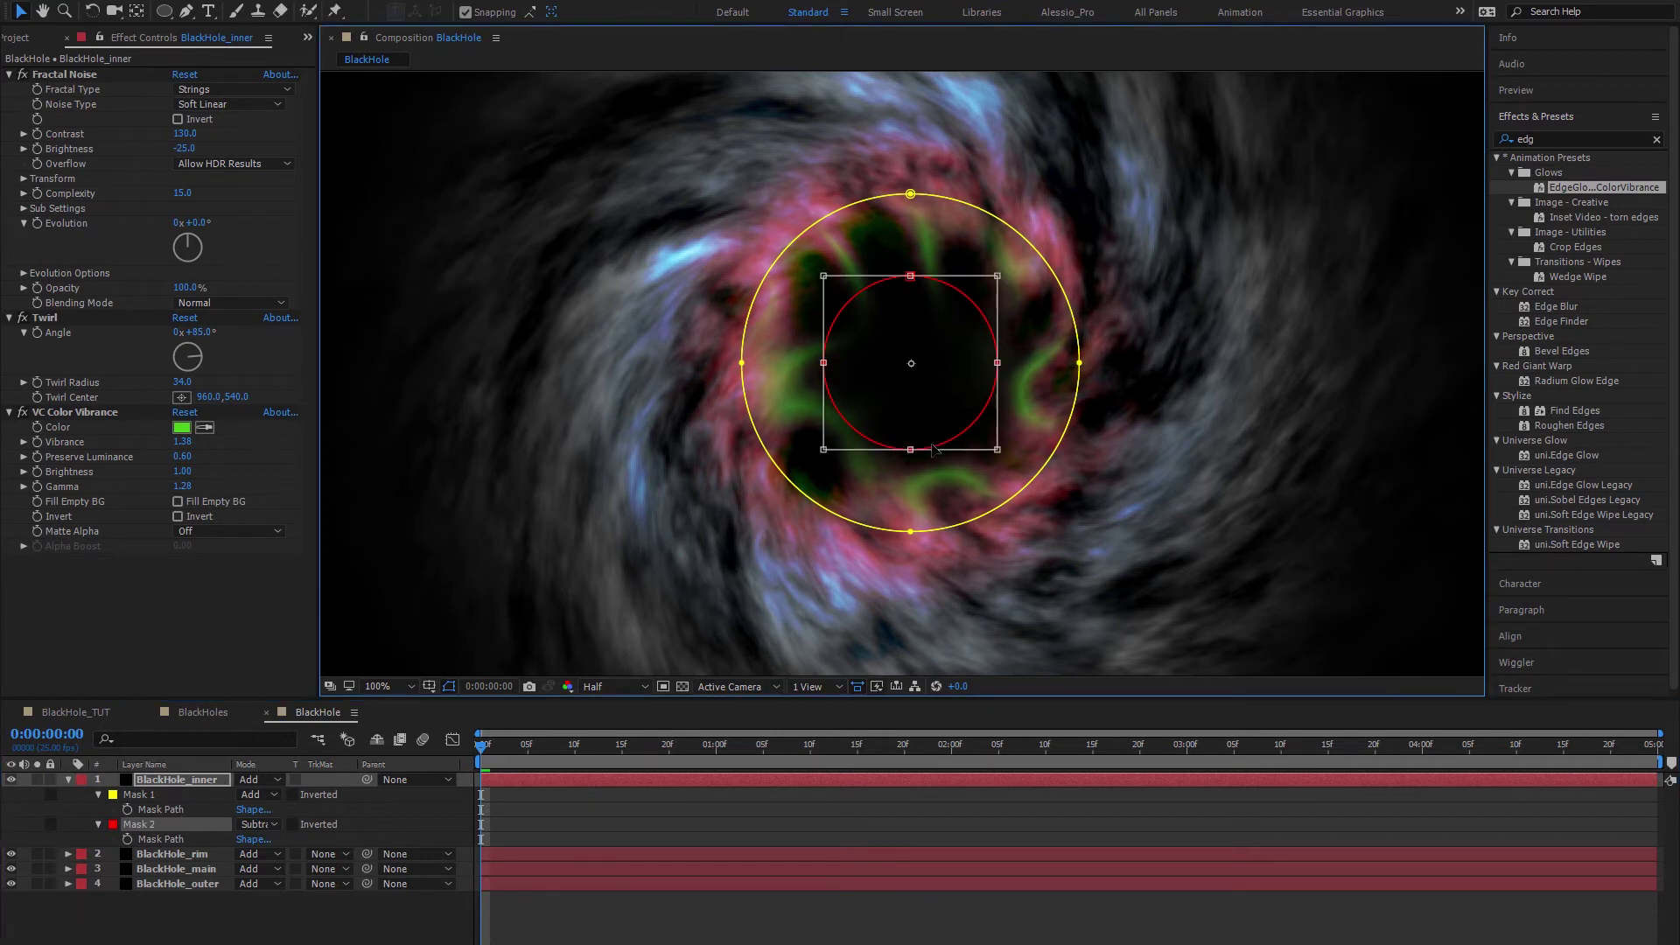
{"action": "left_click_drag", "start_coordinate": [1000, 451], "coordinate": [1029, 472]}
{"action": "left_click", "coordinate": [955, 516]}
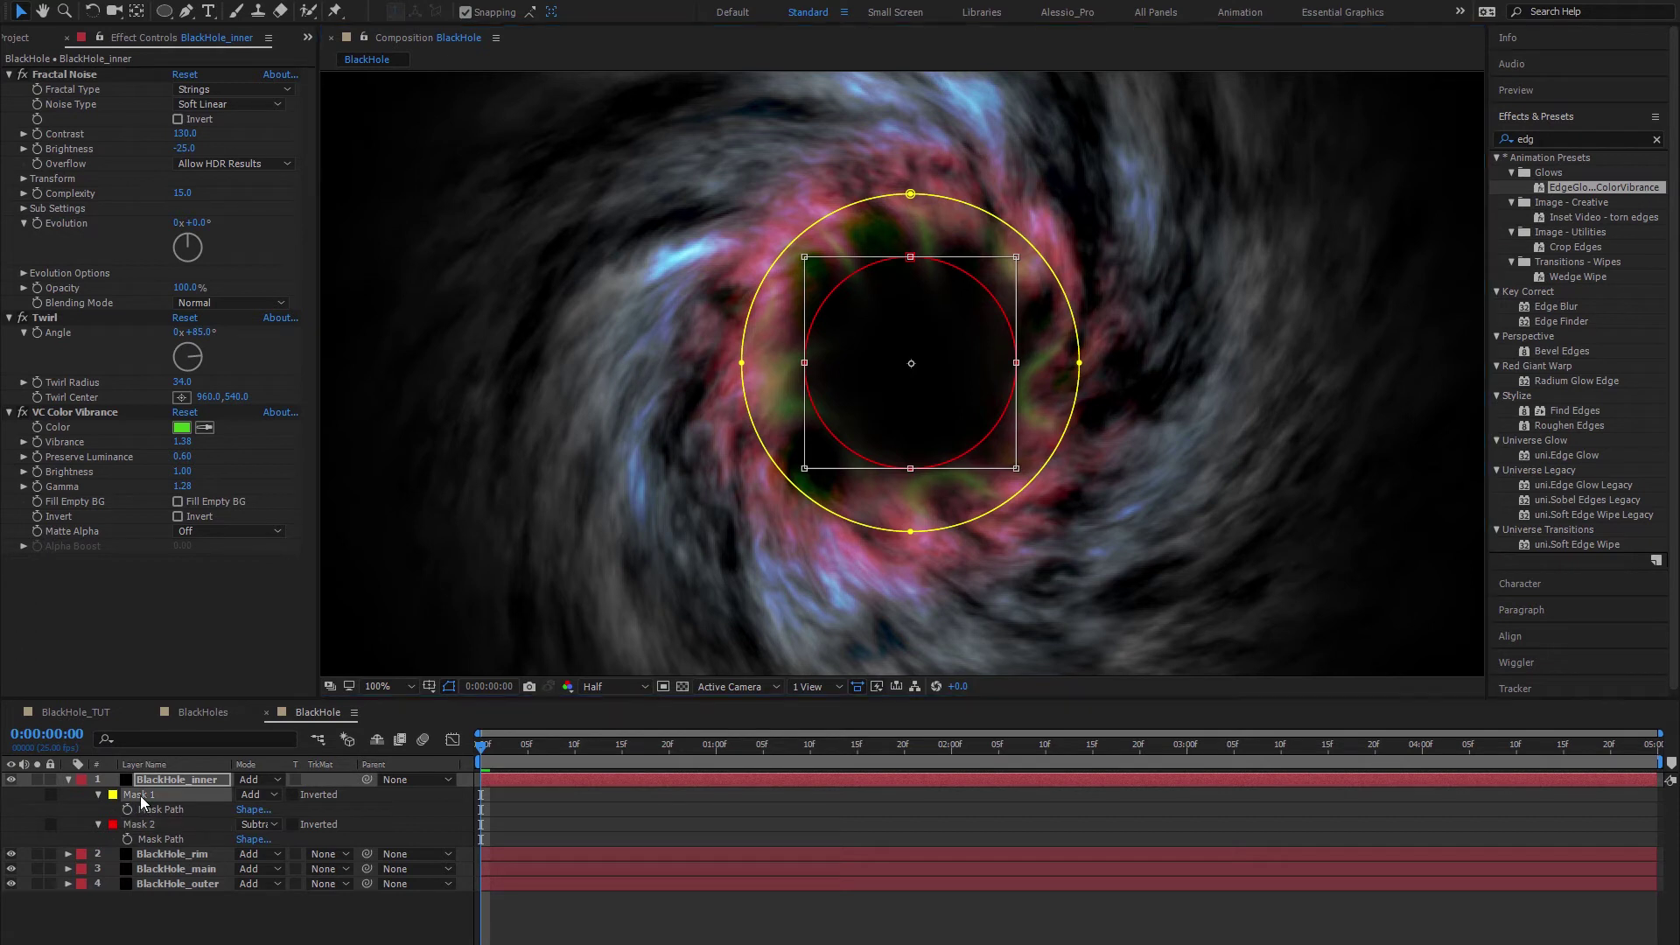
{"action": "double_click", "coordinate": [951, 530]}
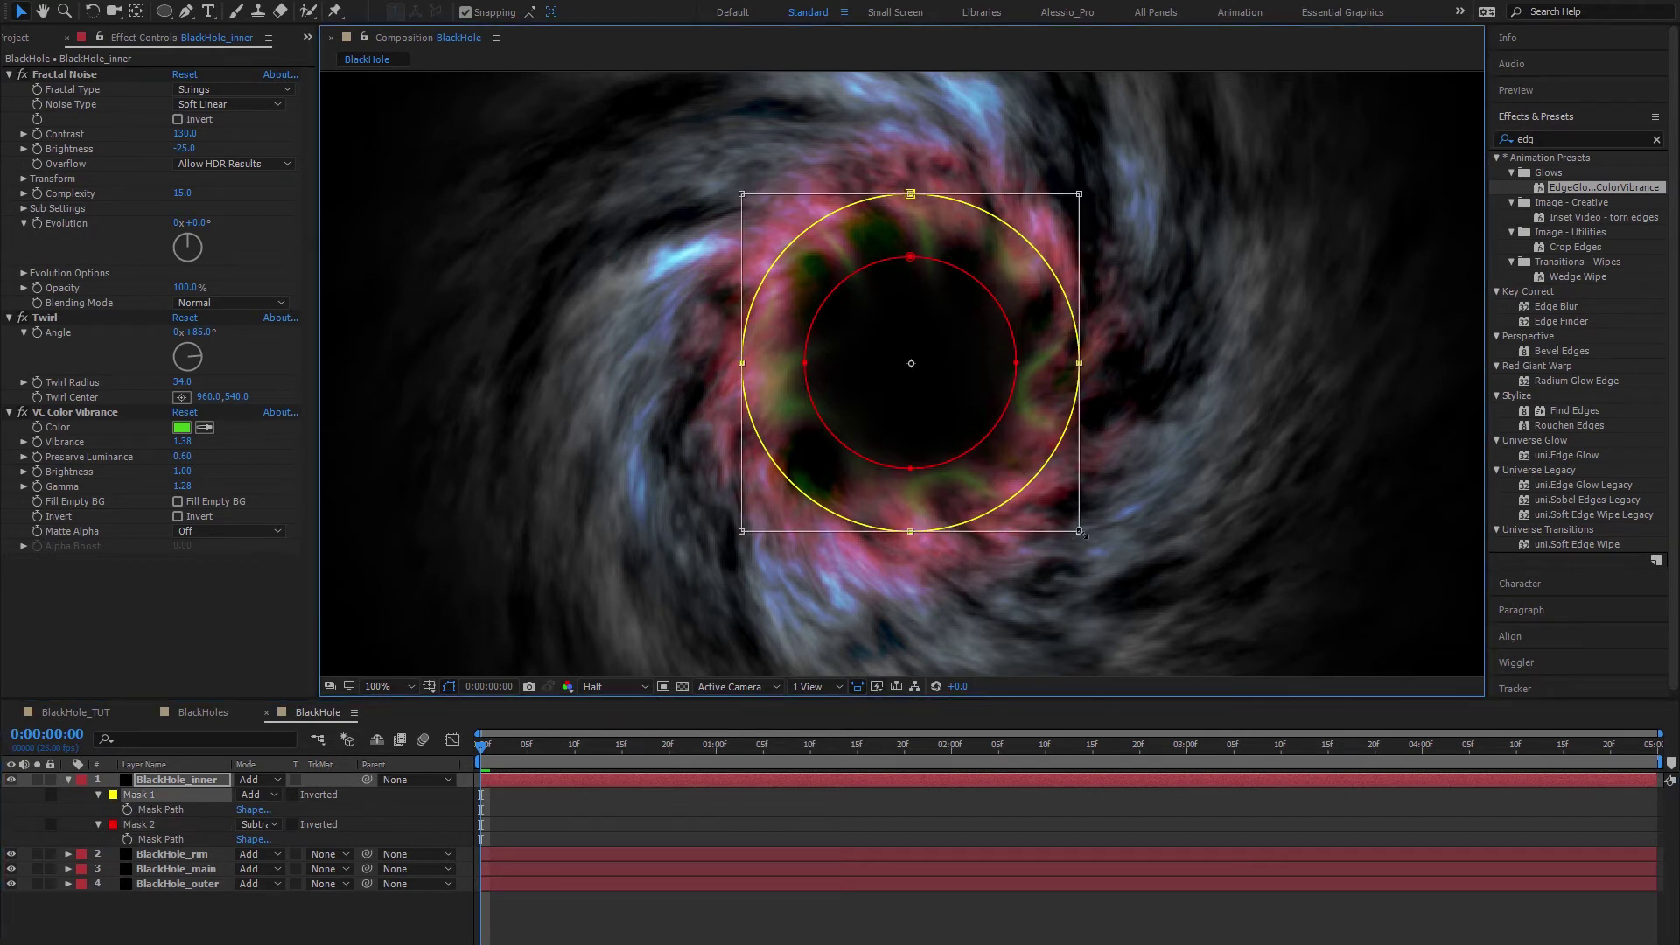
{"action": "left_click_drag", "start_coordinate": [1079, 530], "coordinate": [1091, 542]}
{"action": "key", "text": "Return"}
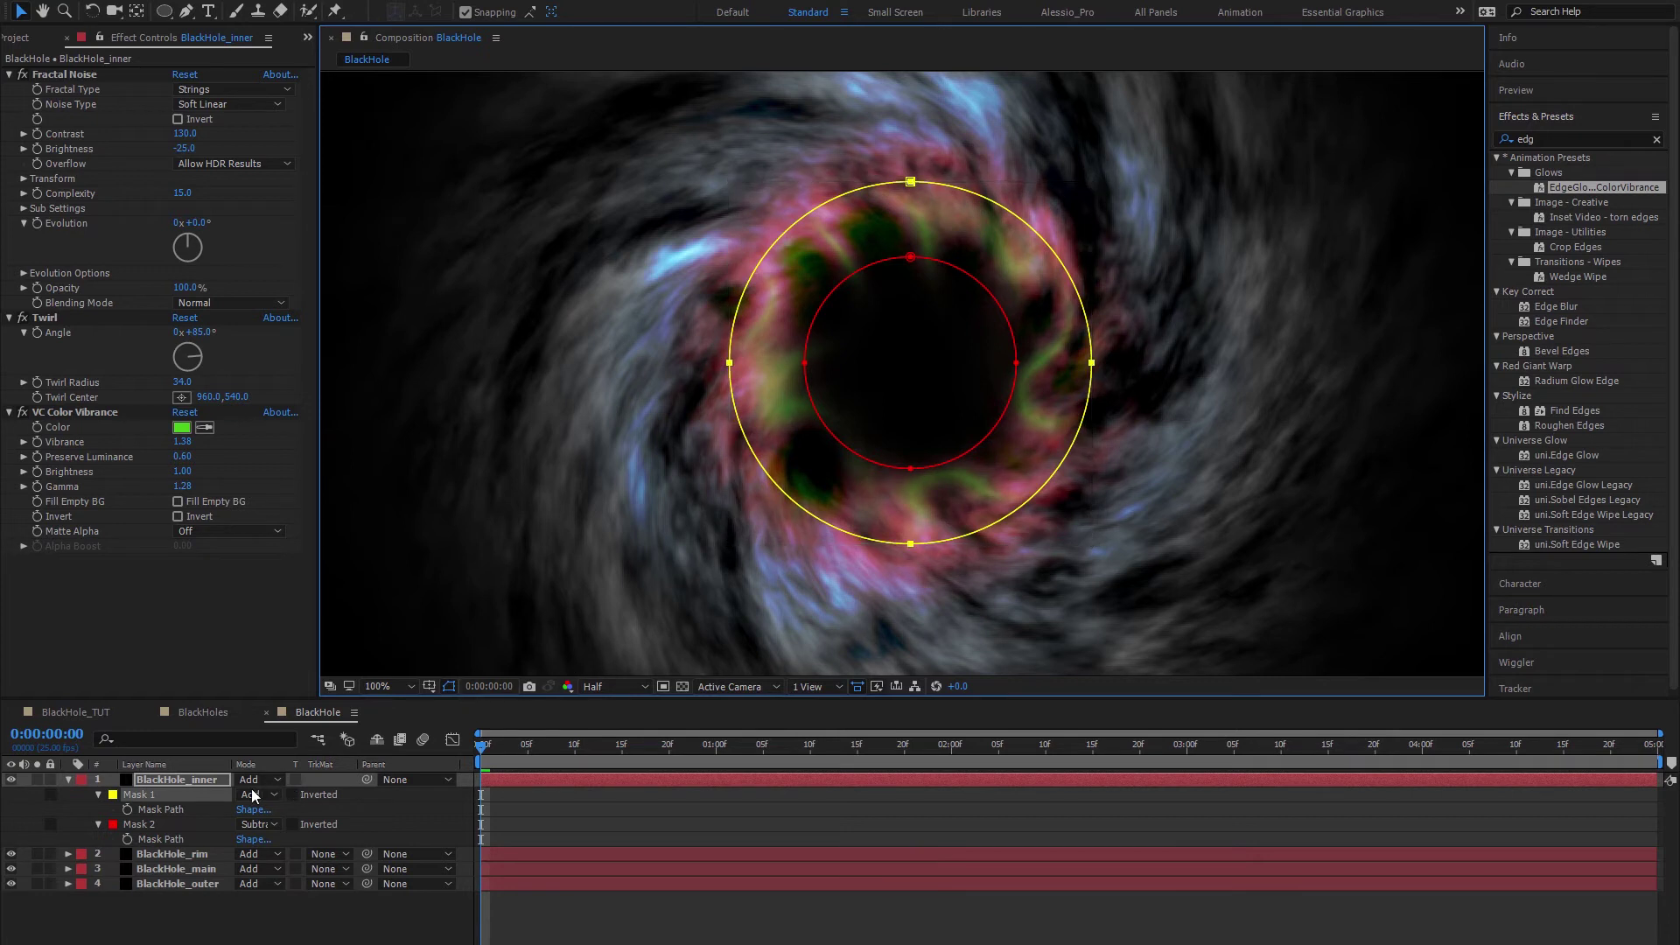
Step: Raise the layer opacity of BlackHole_inner so the green ring appears brighter
{"action": "left_click", "coordinate": [160, 778]}
{"action": "key", "text": "t"}
{"action": "left_click", "coordinate": [247, 794]}
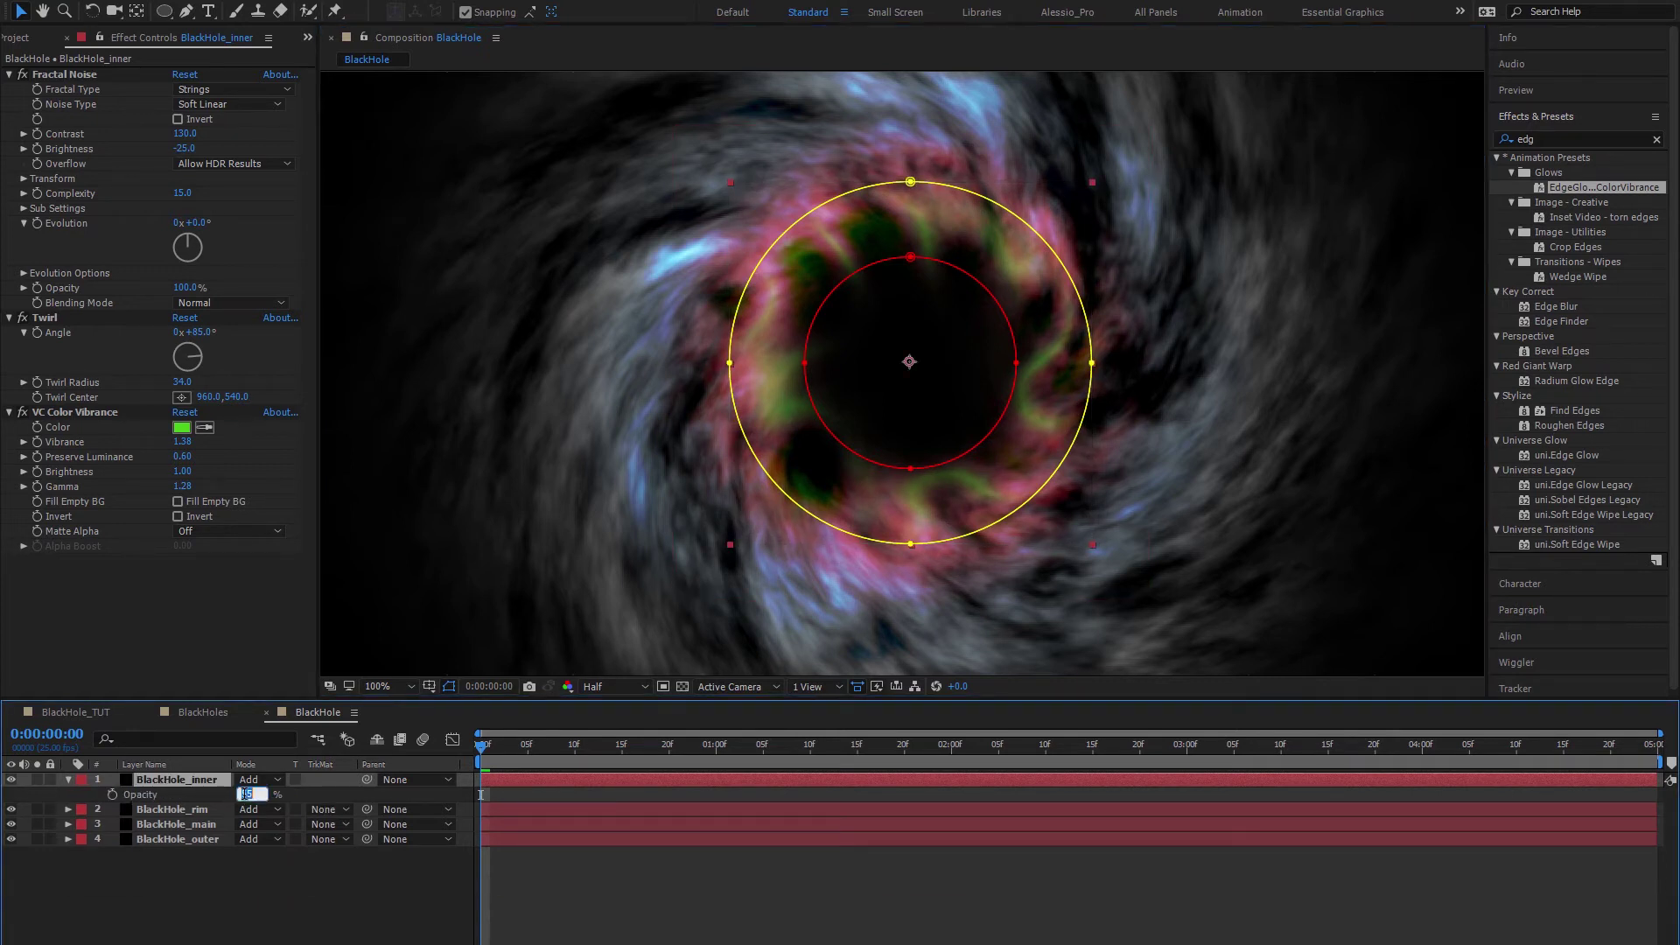
{"action": "key", "text": "Return"}
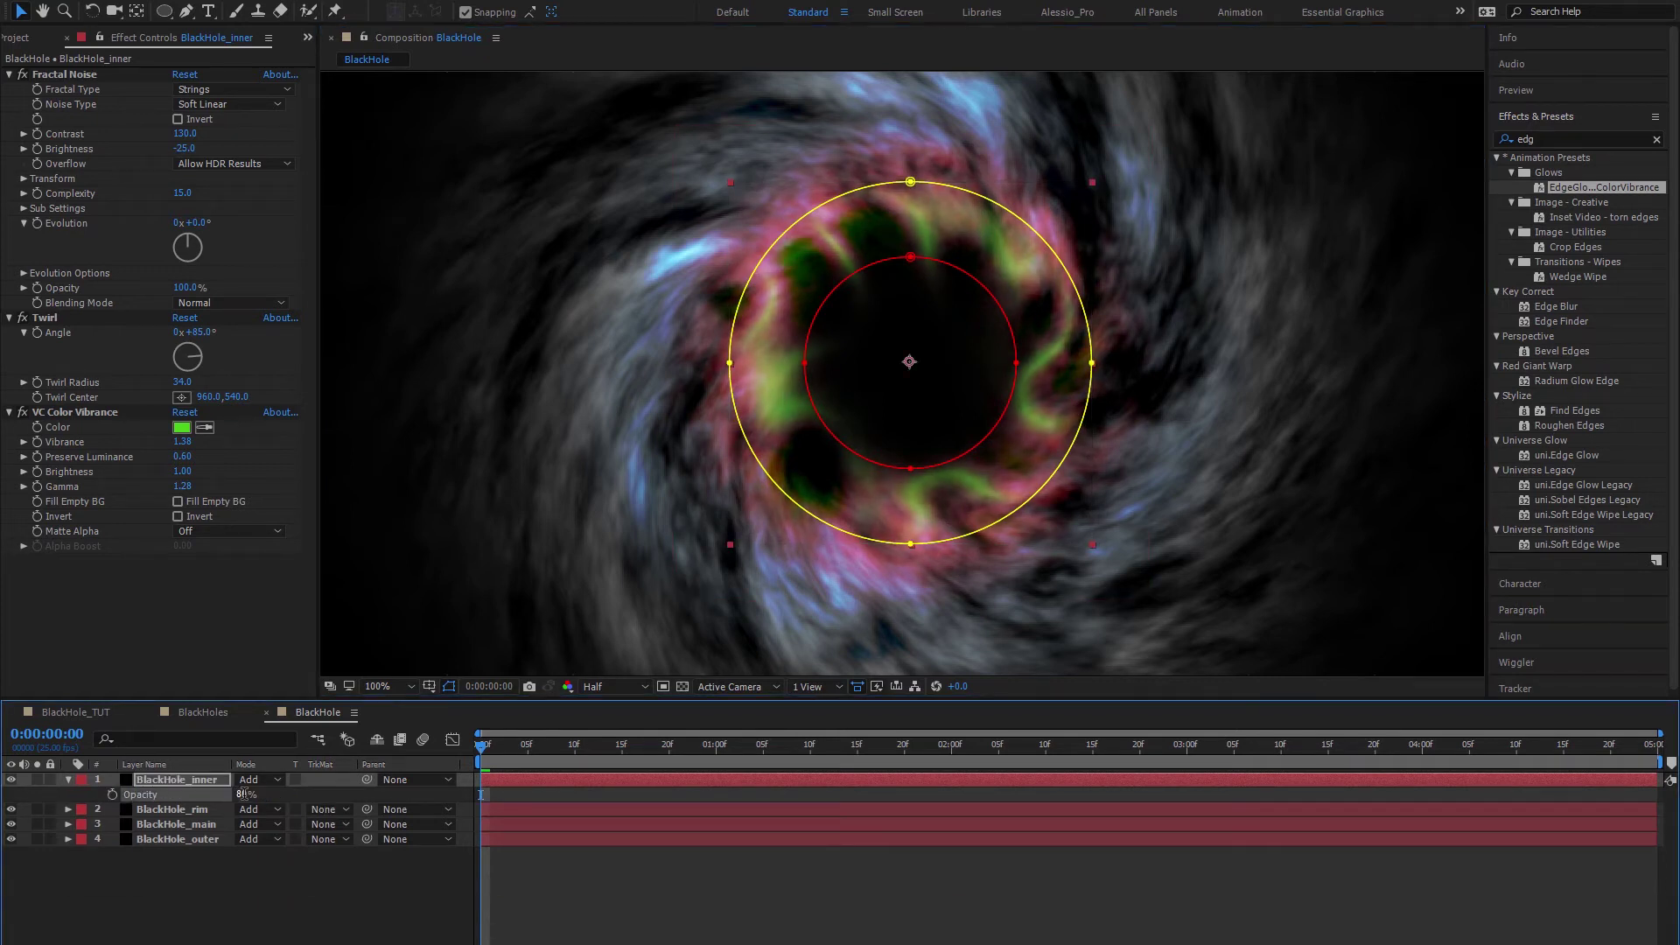
{"action": "left_click", "coordinate": [175, 880]}
{"action": "left_click", "coordinate": [68, 780]}
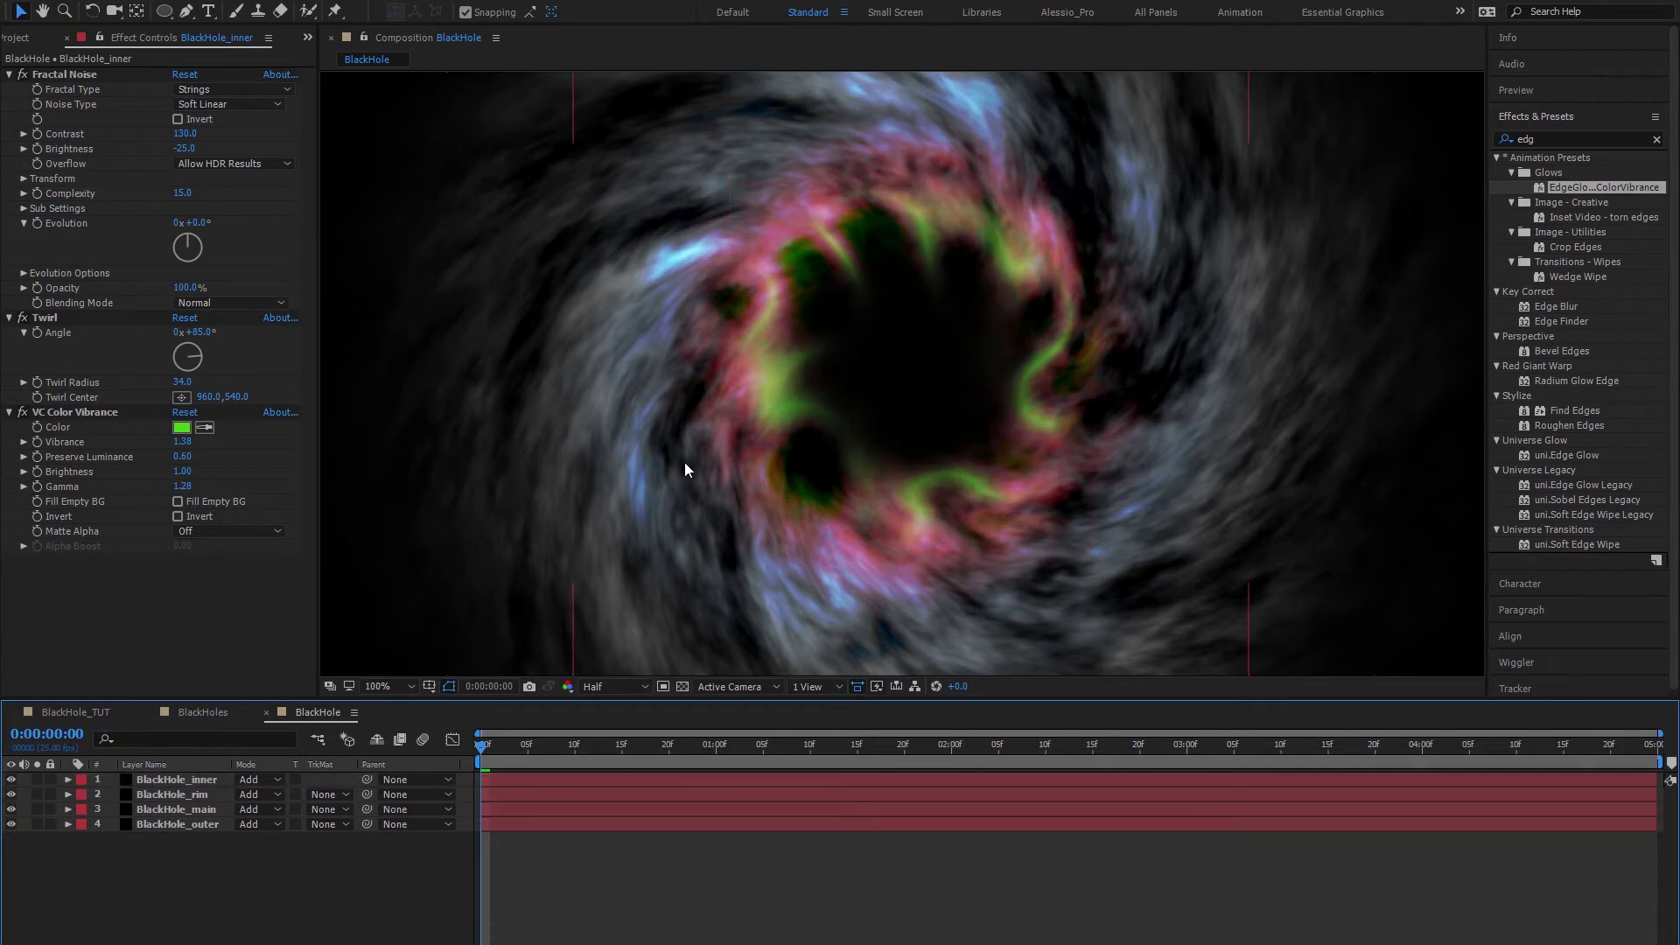
Step: Change the Fractal Noise Rotation expression on BlackHole_inner to time*3
{"action": "key", "text": "comma"}
{"action": "mouse_move", "coordinate": [770, 743]}
{"action": "left_mouse_down"}
{"action": "mouse_move", "coordinate": [1037, 765]}
{"action": "mouse_move", "coordinate": [762, 770]}
{"action": "left_mouse_up"}
{"action": "key", "text": "Home"}
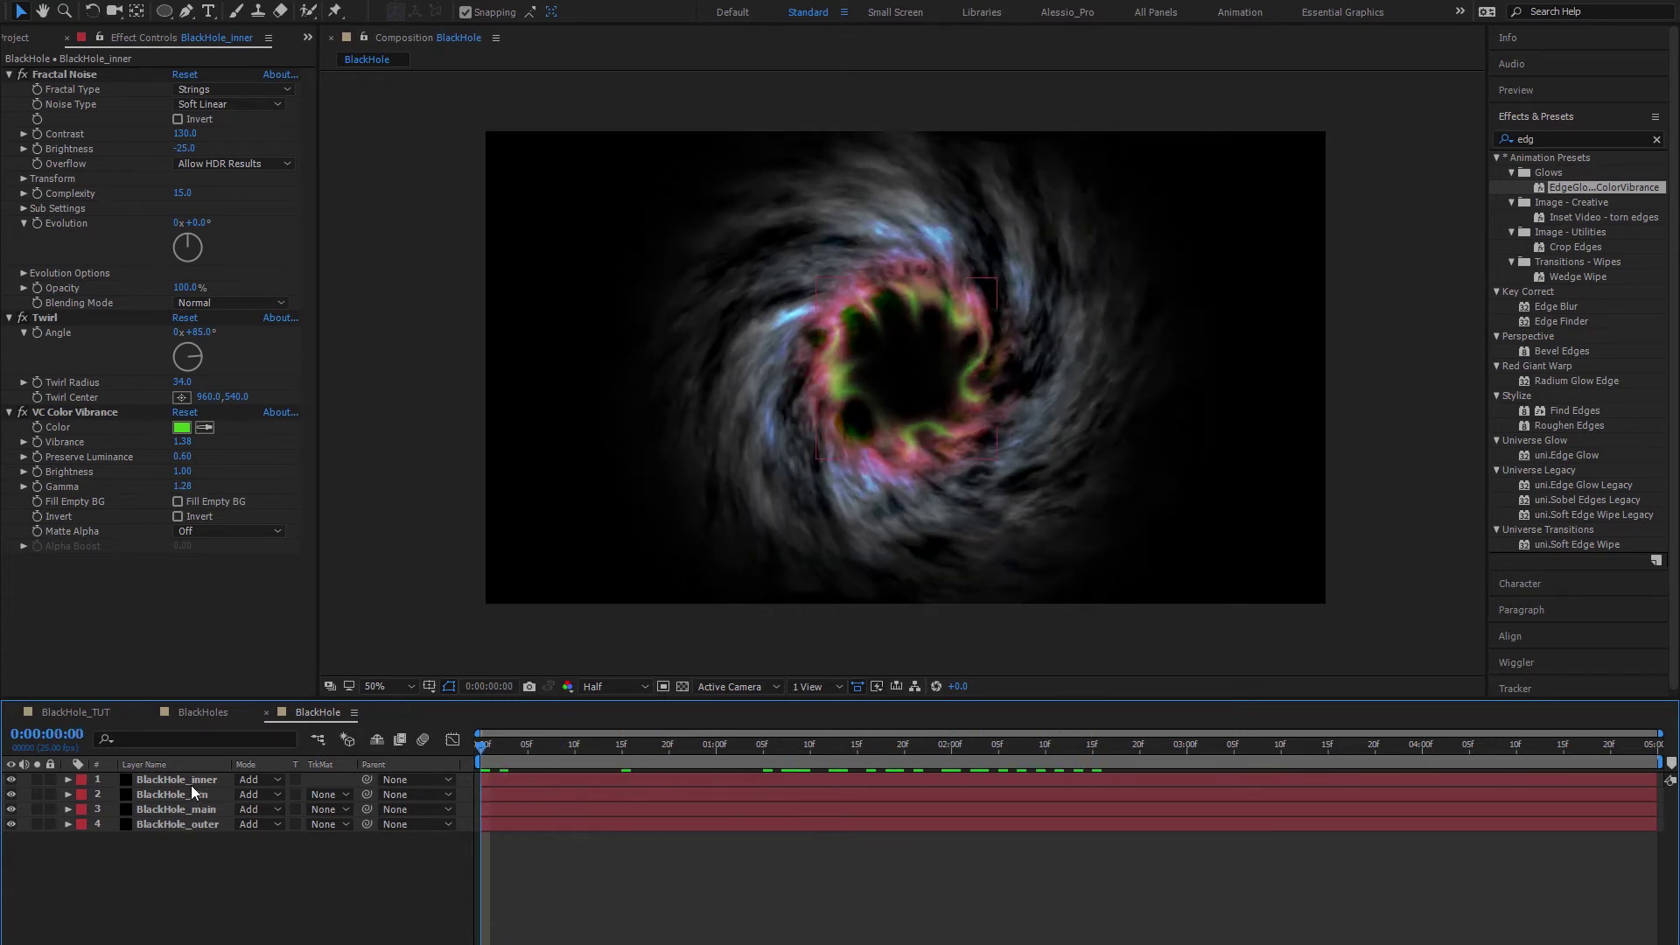
{"action": "left_click", "coordinate": [145, 779]}
{"action": "key", "text": "u"}
{"action": "key", "text": "u"}
{"action": "scroll", "coordinate": [523, 842], "scroll_direction": "down", "scroll_amount": 1}
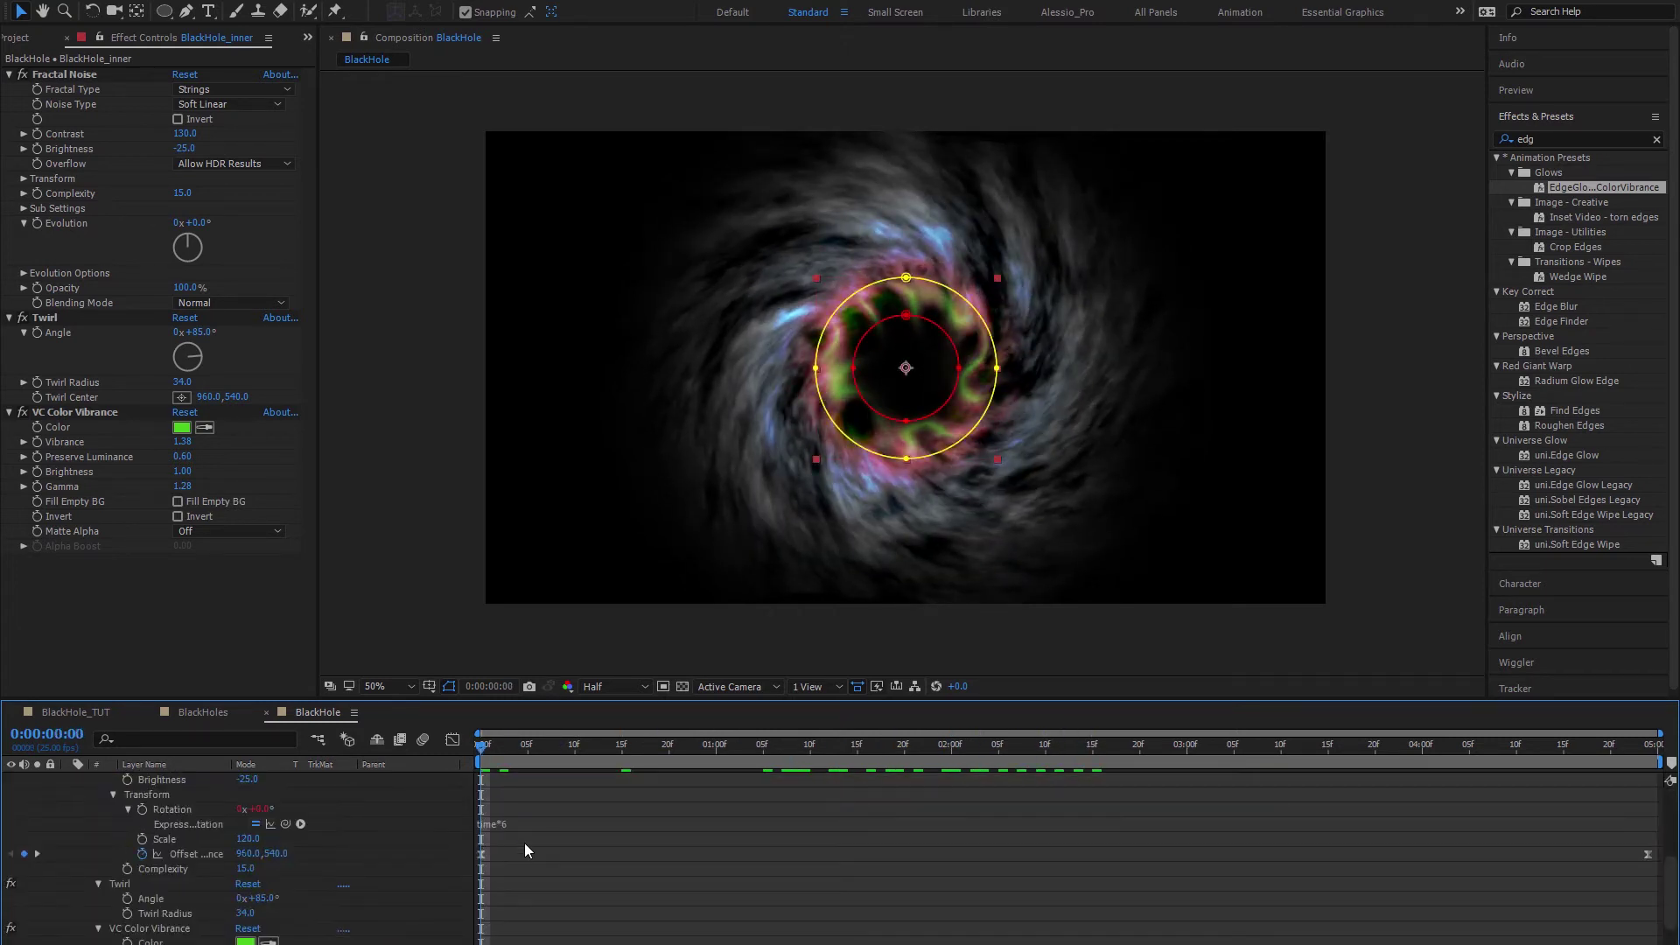
{"action": "left_click", "coordinate": [532, 824]}
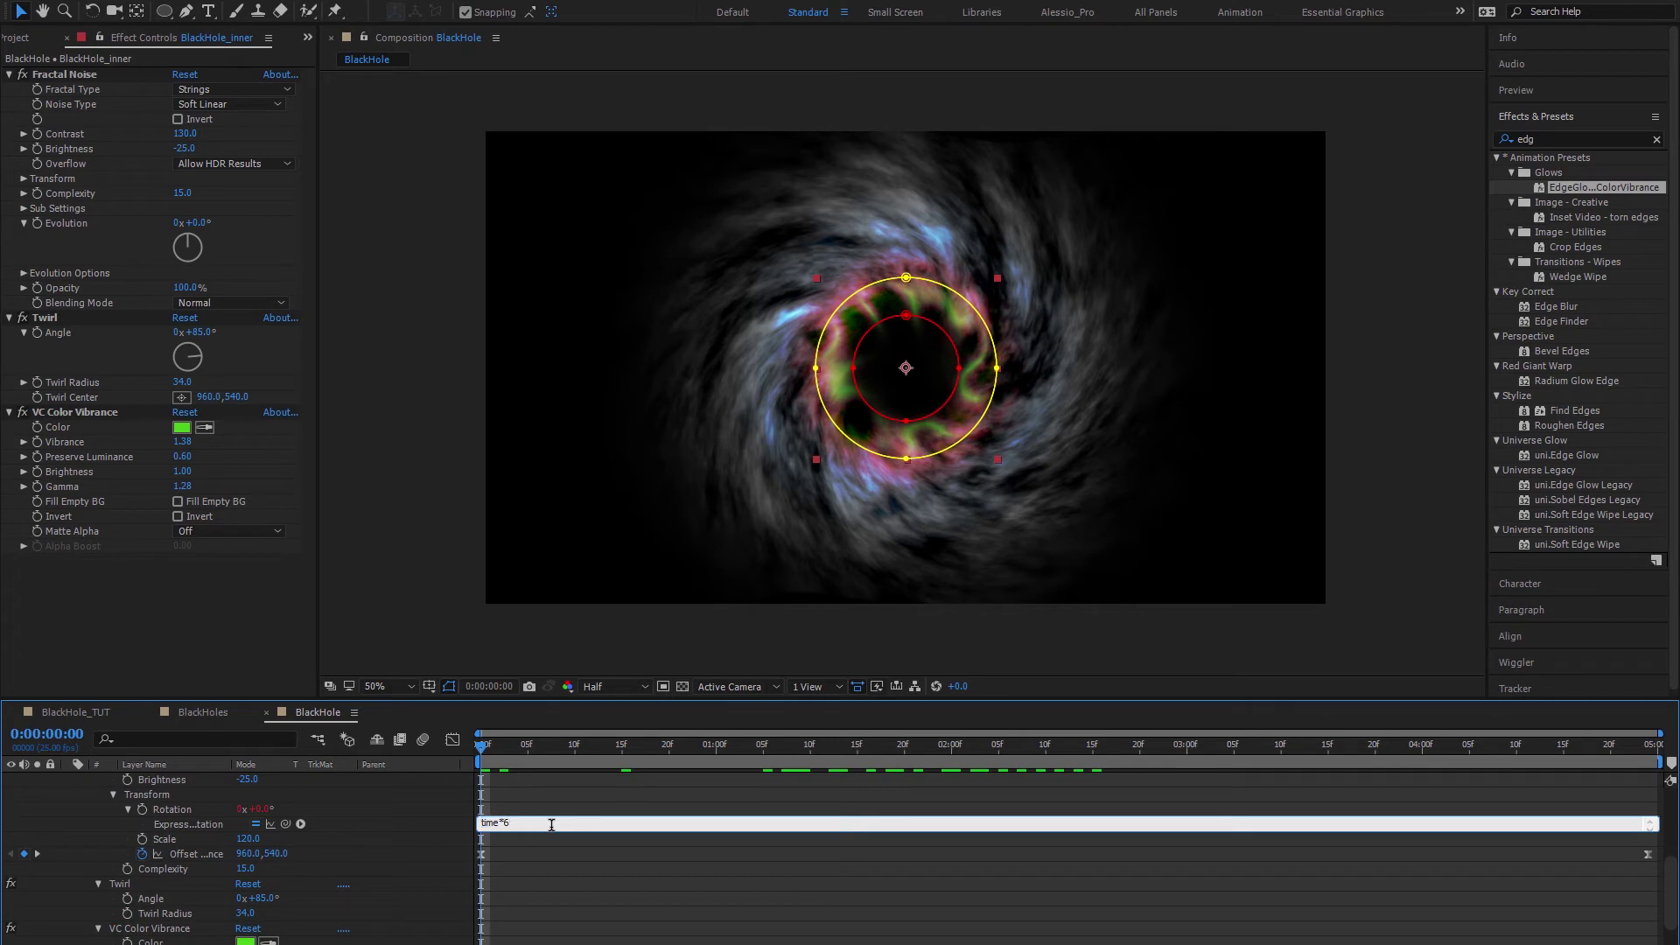
{"action": "left_click_drag", "start_coordinate": [551, 749], "coordinate": [594, 749]}
Step: At the last frame, move BlackHole_inner's Offset Turbulence point from below the composition center to above it
{"action": "key", "text": "End"}
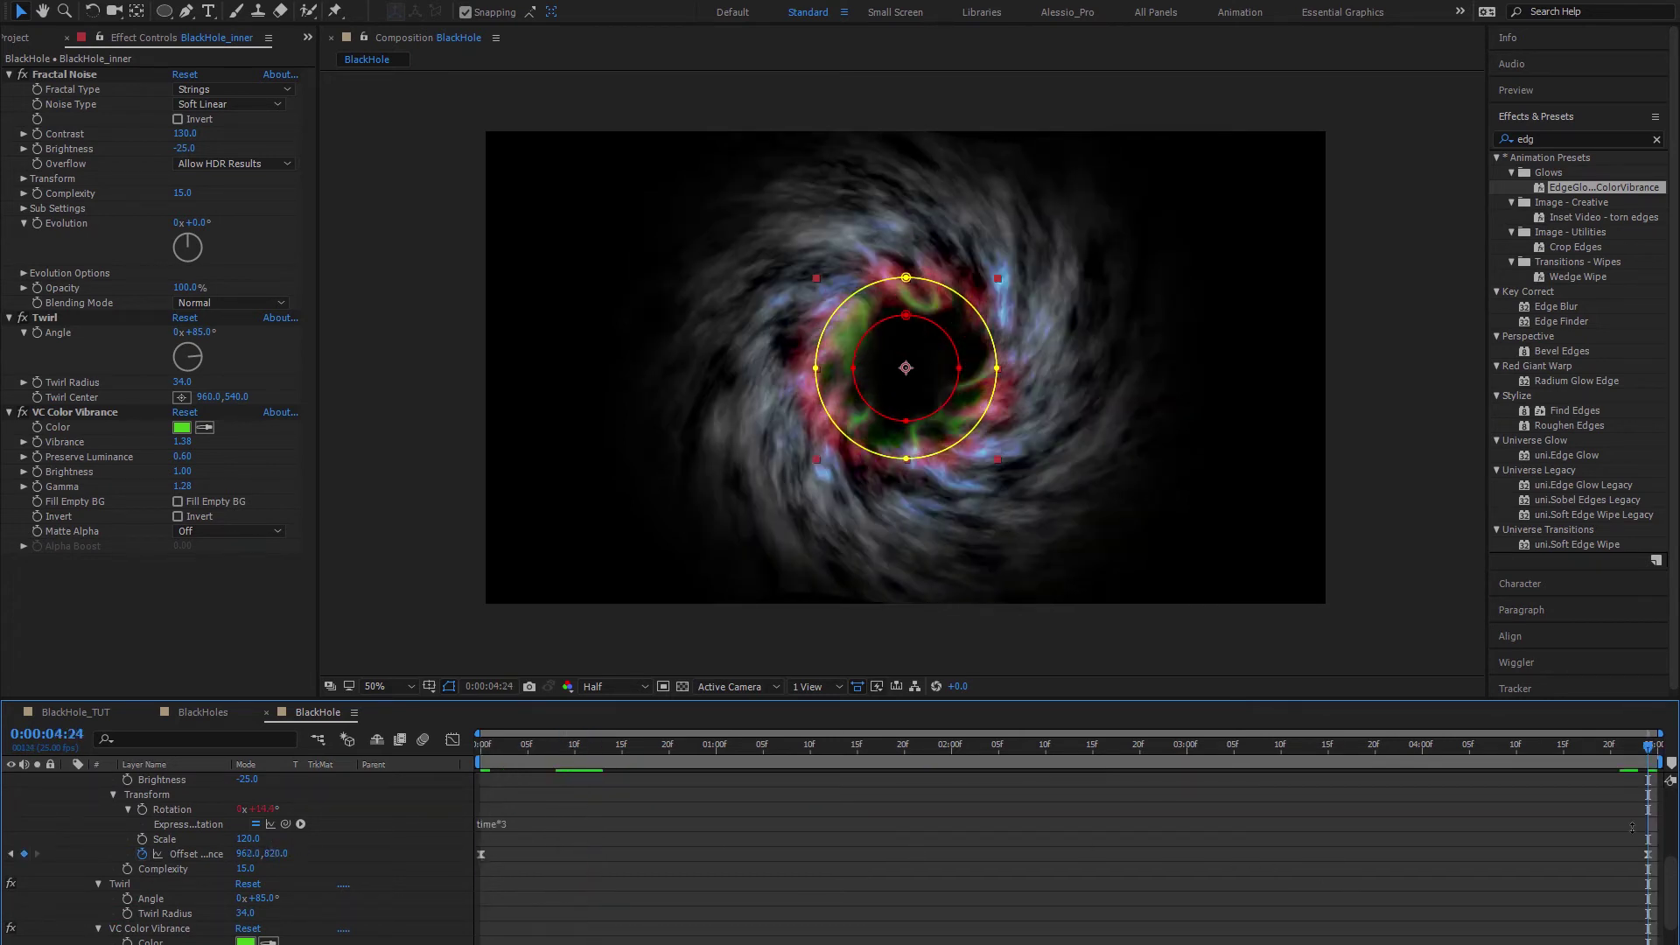
{"action": "left_click", "coordinate": [200, 853]}
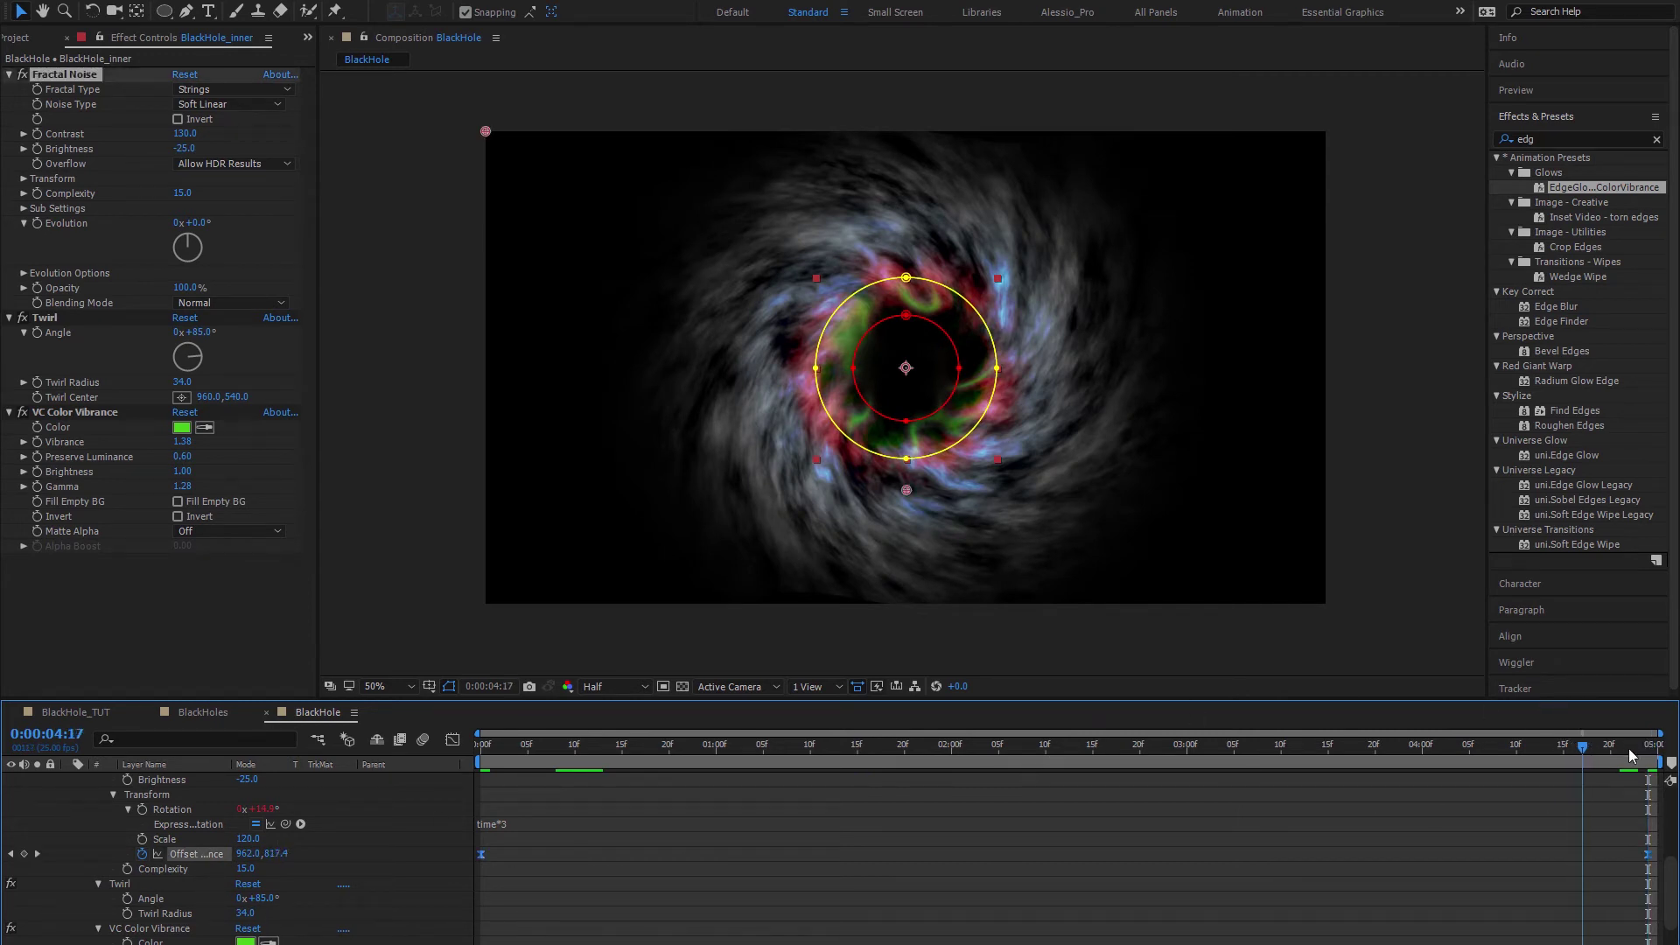
{"action": "left_click_drag", "start_coordinate": [906, 490], "coordinate": [915, 295]}
{"action": "left_click", "coordinate": [686, 707]}
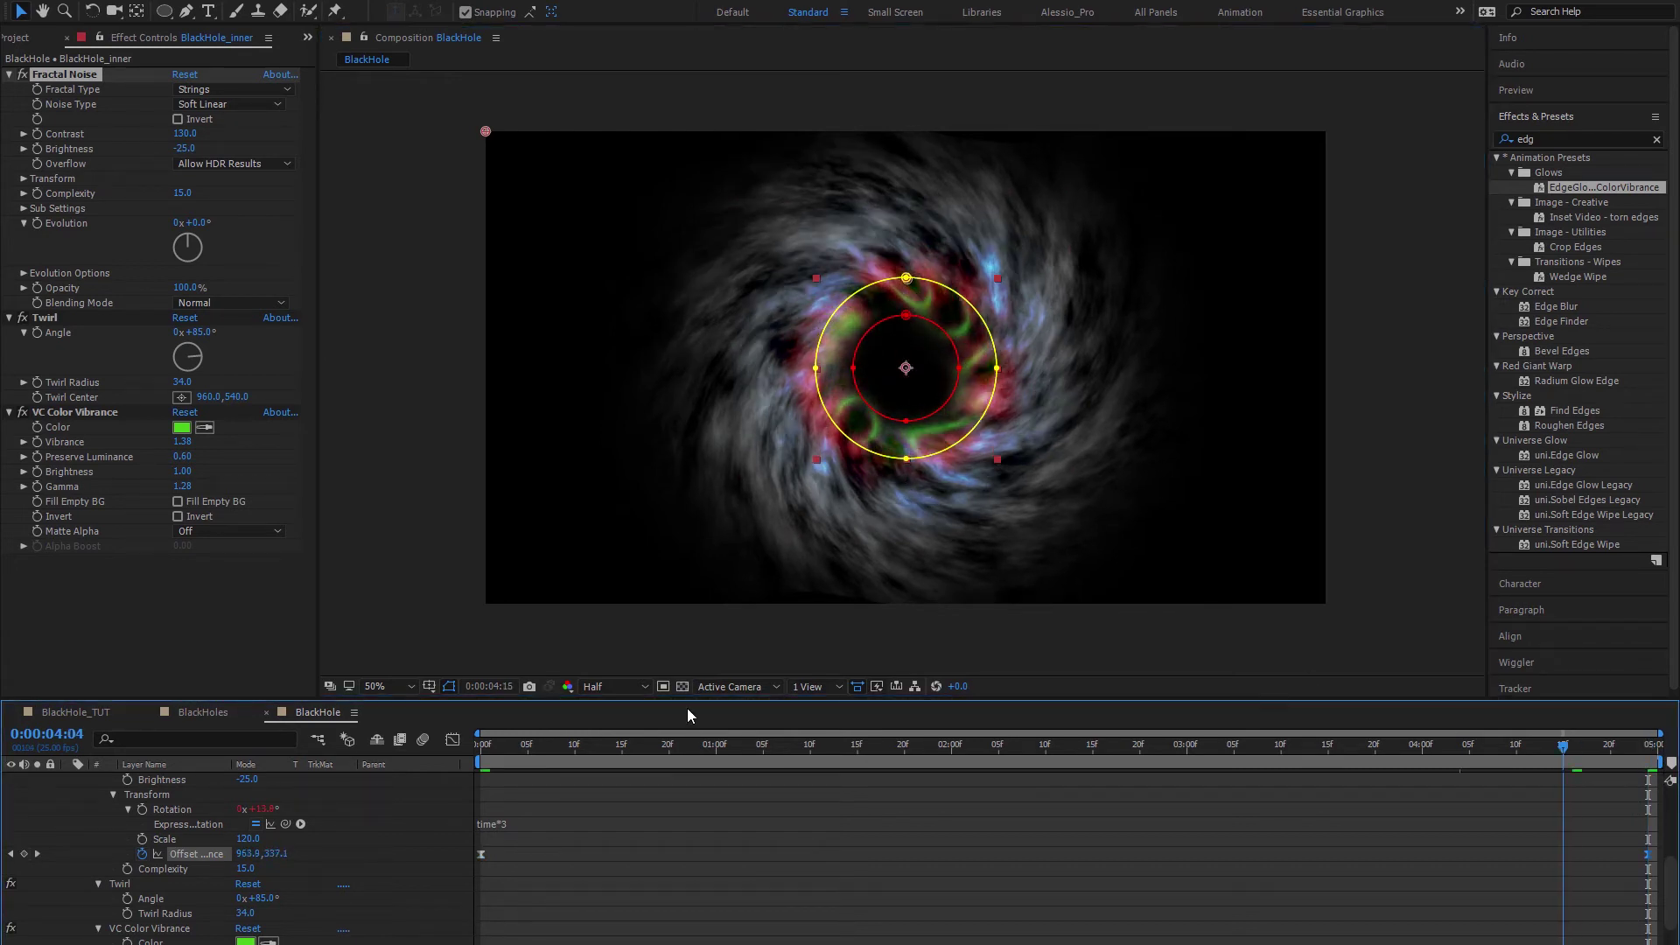
Step: Preview the black hole animation from the start, fitting the composition to the viewer up to 100%
{"action": "key", "text": "Home"}
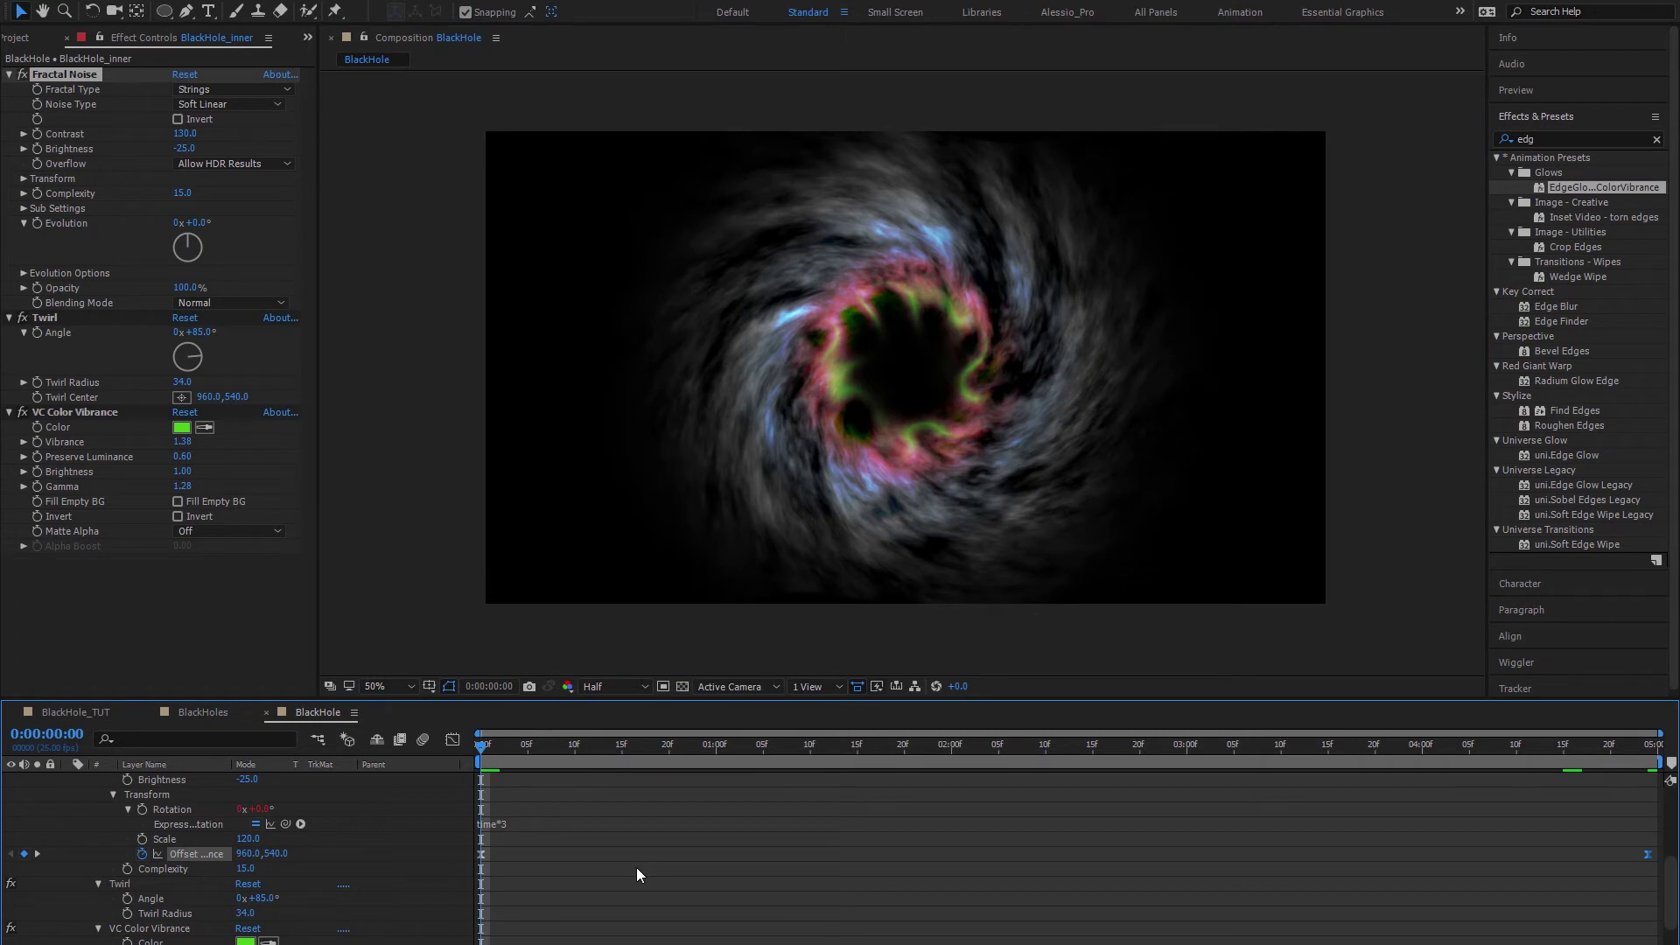
{"action": "key", "text": "space"}
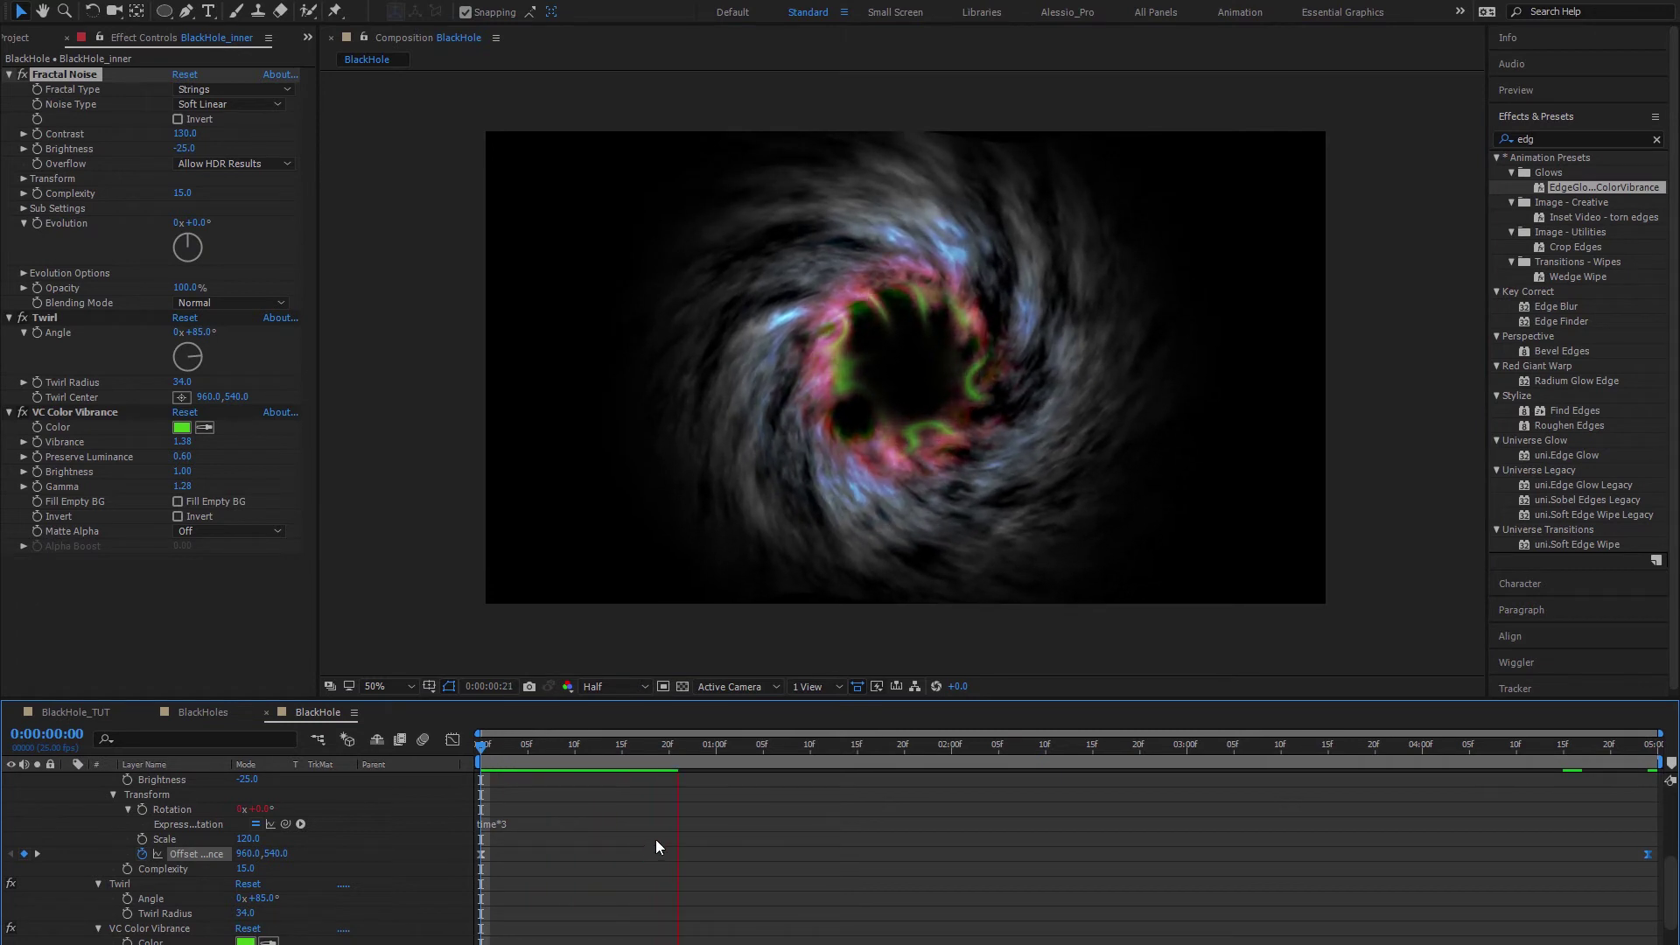
{"action": "left_click", "coordinate": [378, 685]}
{"action": "left_click", "coordinate": [416, 392]}
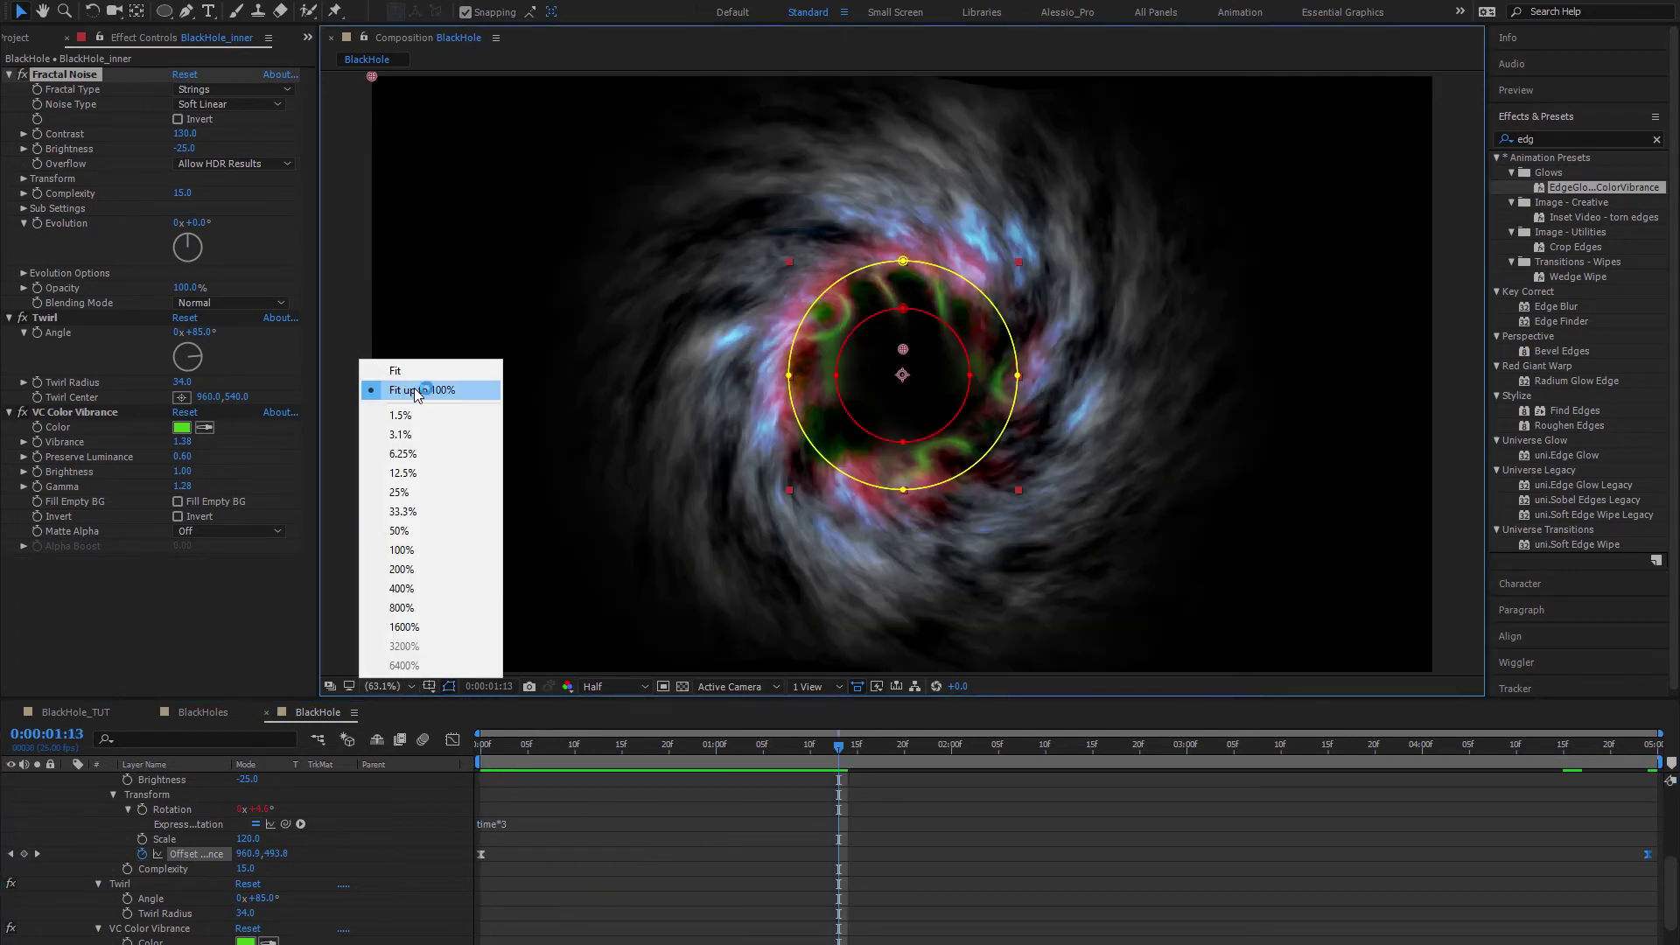
{"action": "left_click", "coordinate": [551, 746]}
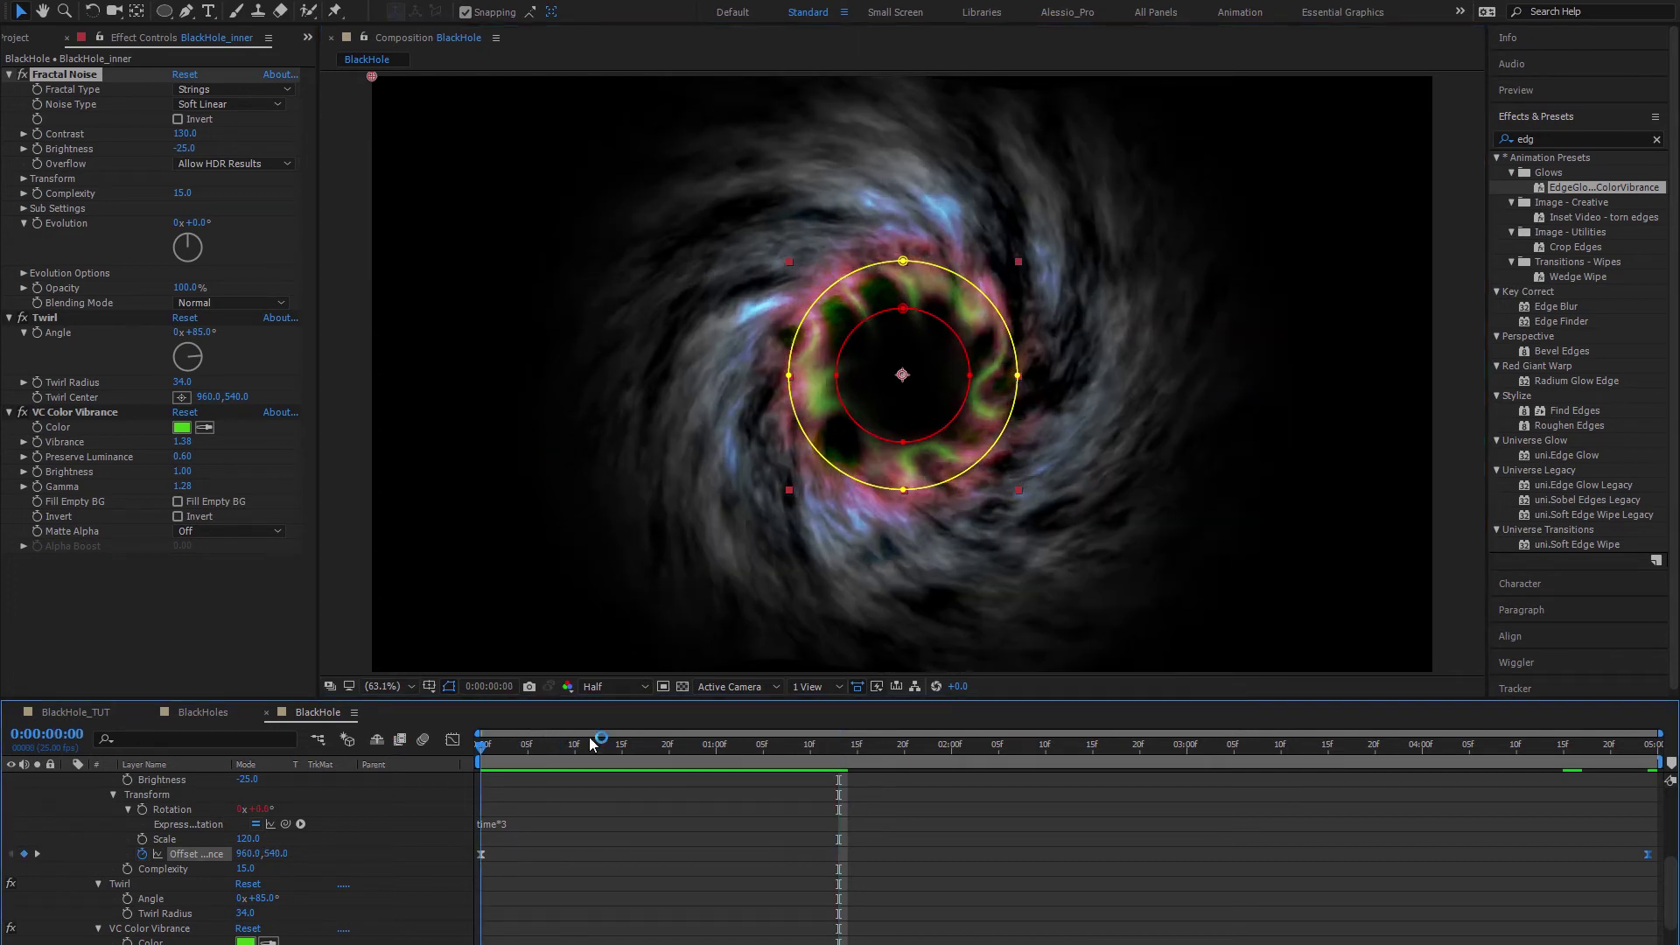
{"action": "left_click_drag", "start_coordinate": [591, 745], "coordinate": [818, 745]}
{"action": "scroll", "coordinate": [344, 805], "scroll_direction": "up", "scroll_amount": 5}
{"action": "left_click", "coordinate": [68, 779]}
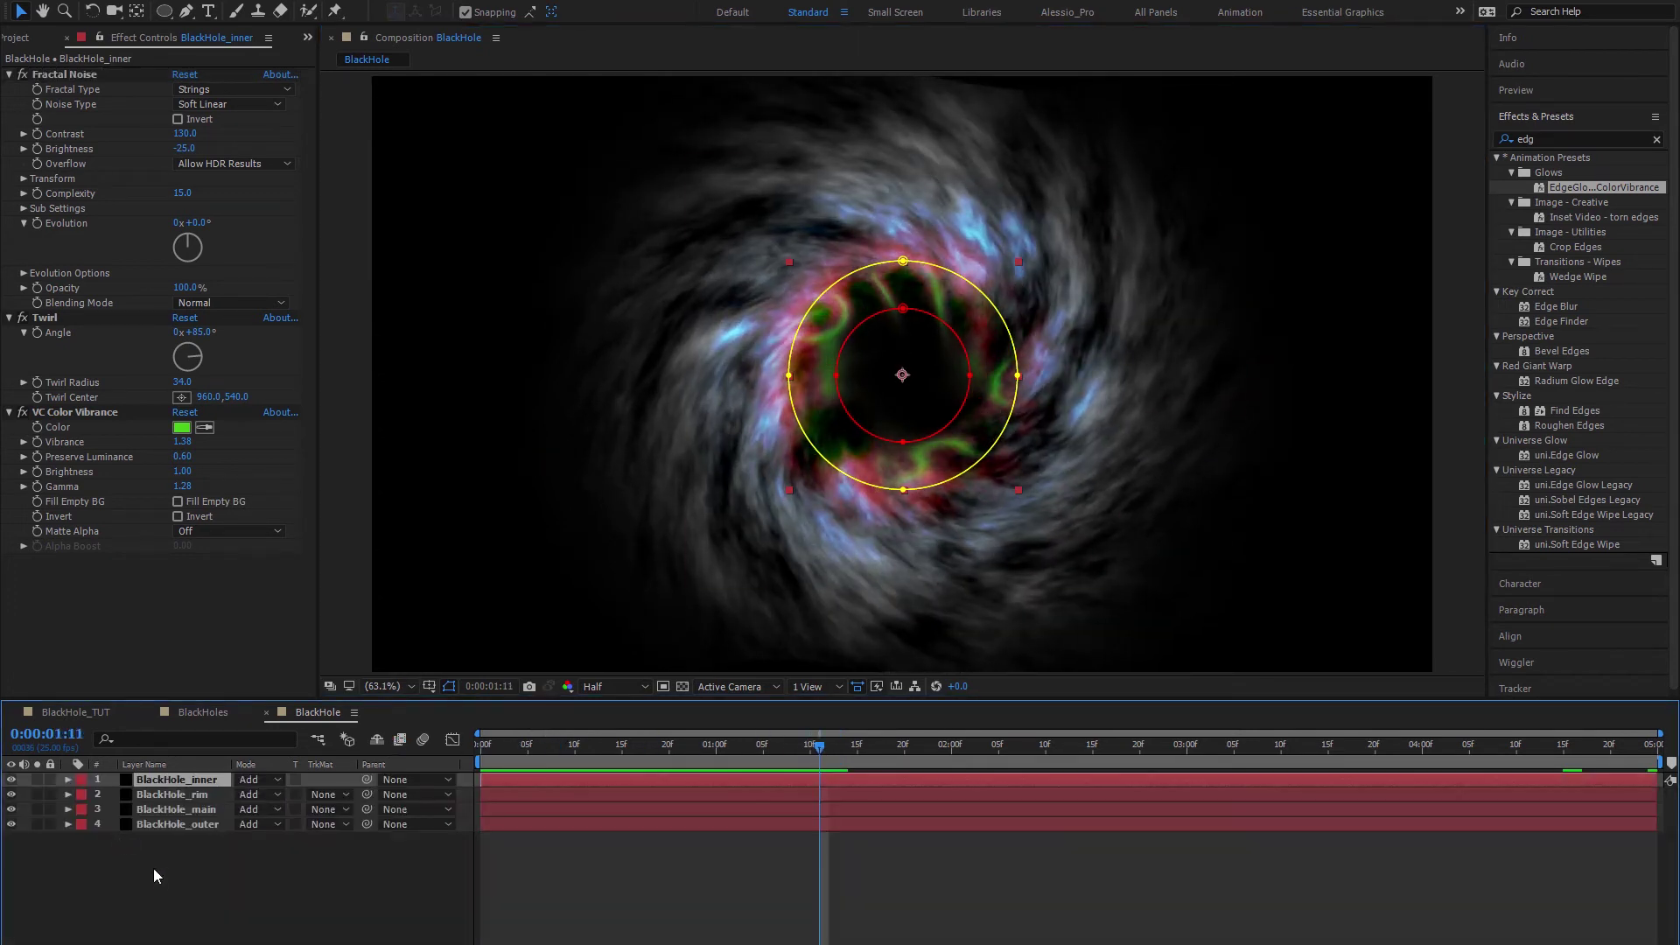
{"action": "left_click", "coordinate": [154, 868]}
{"action": "key", "text": "space"}
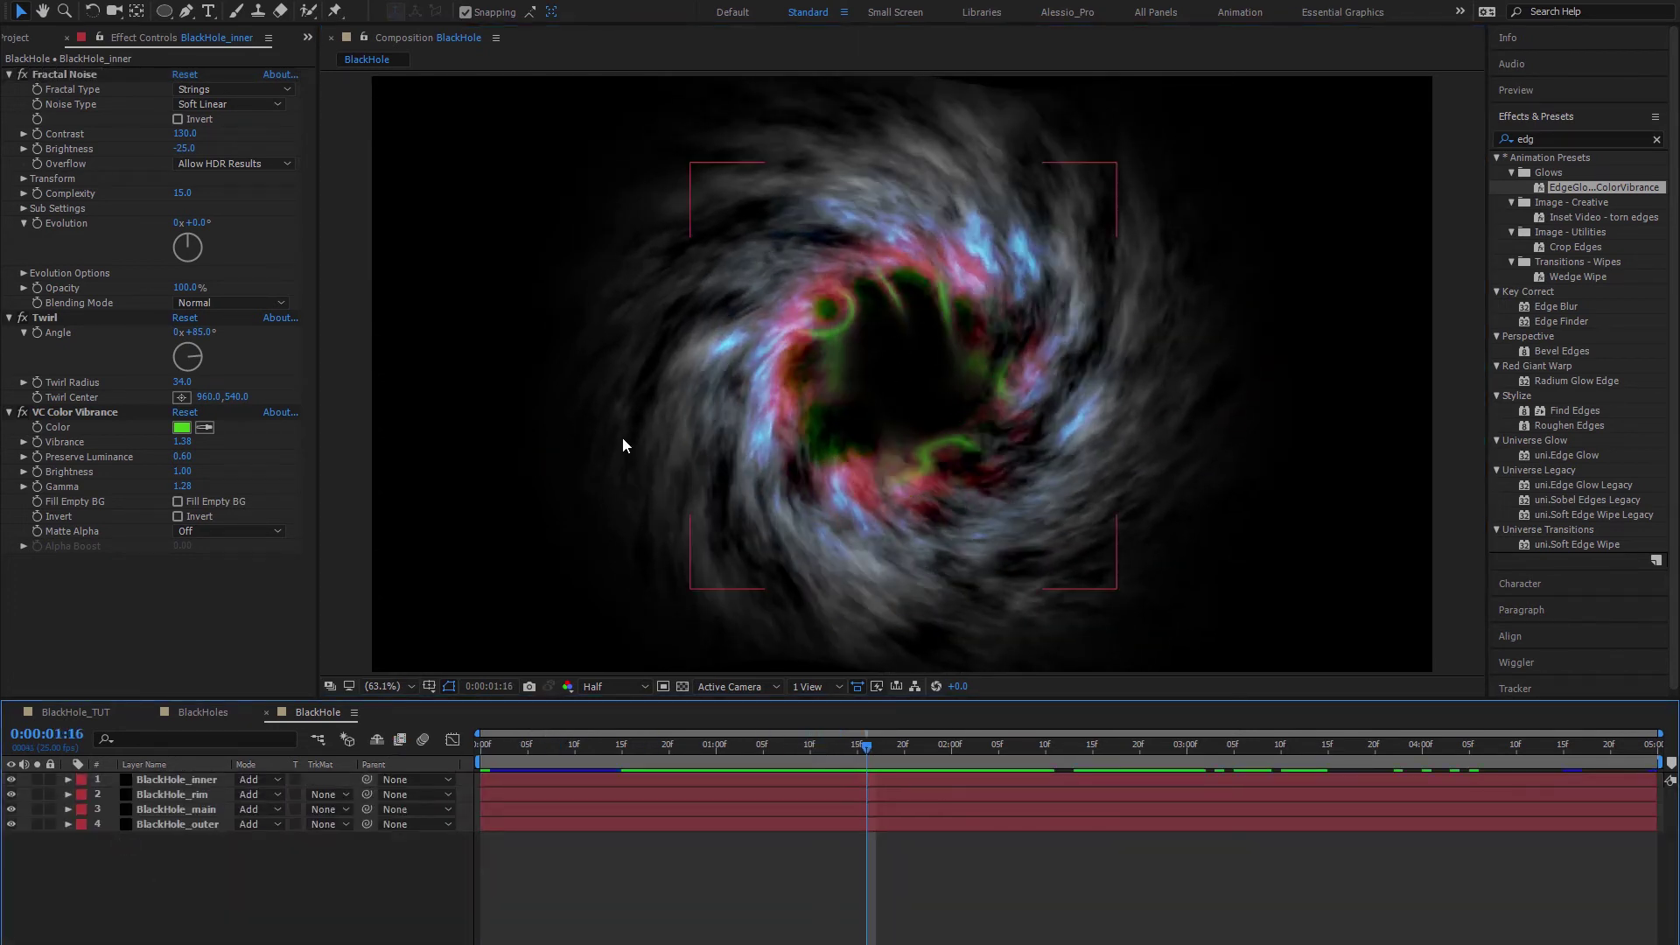
Step: Examine the individual ring layers, viewing BlackHole_main on its own before showing all layers again
{"action": "left_click", "coordinate": [161, 826]}
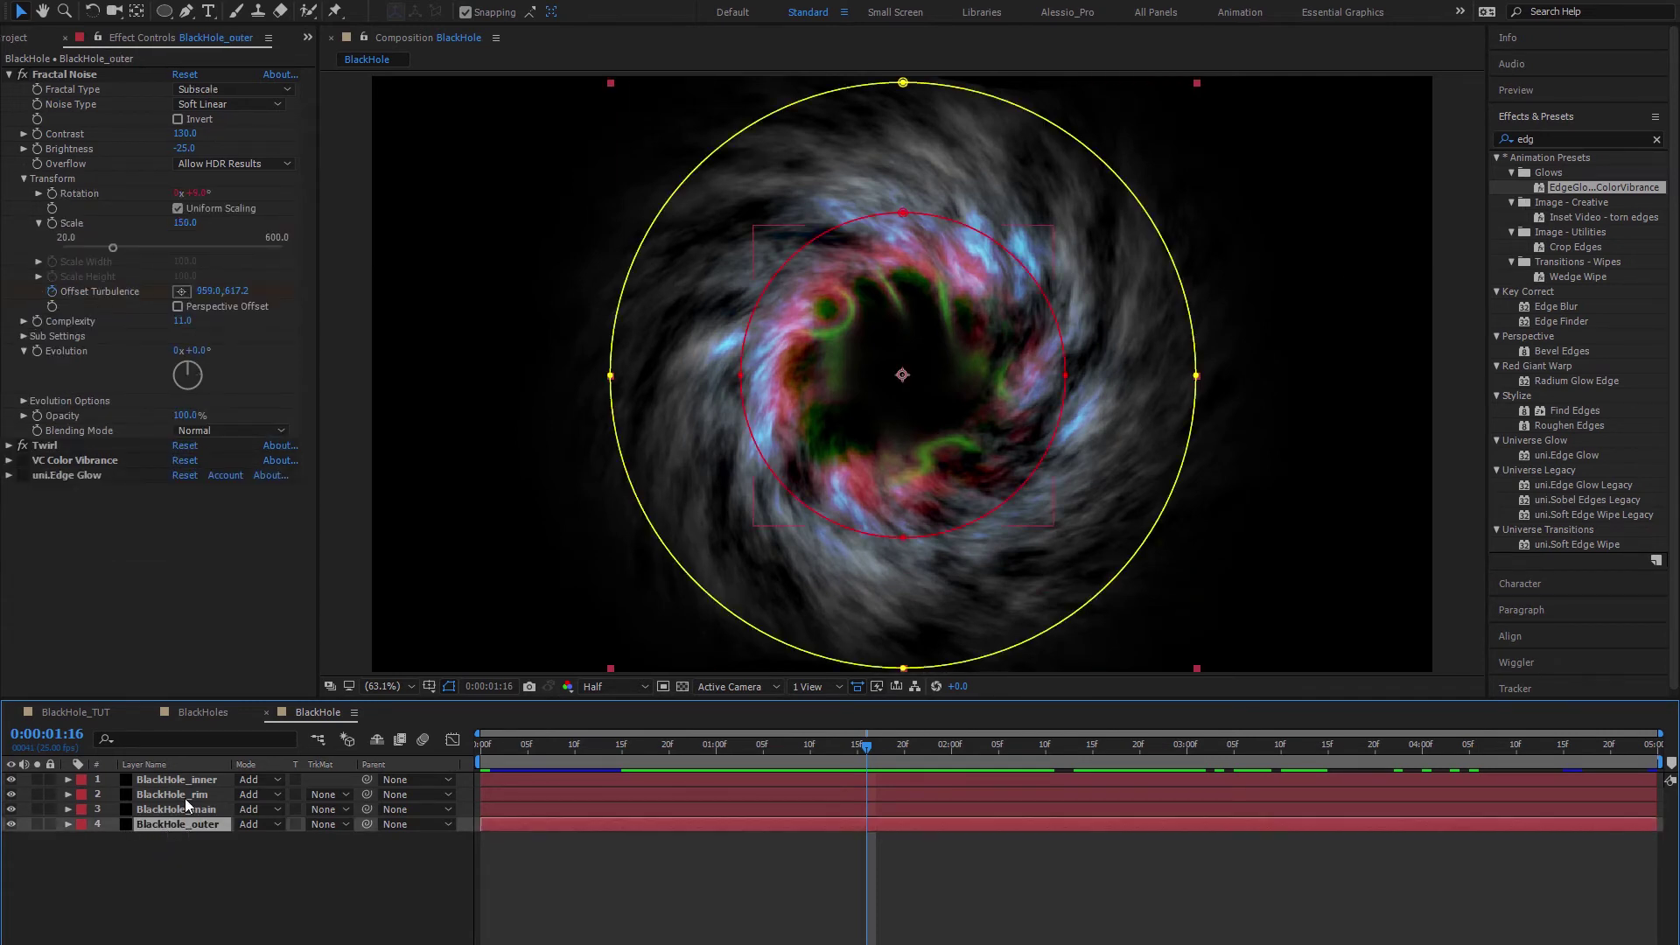
{"action": "left_click", "coordinate": [186, 798]}
{"action": "left_click", "coordinate": [175, 779]}
{"action": "left_click", "coordinate": [196, 863]}
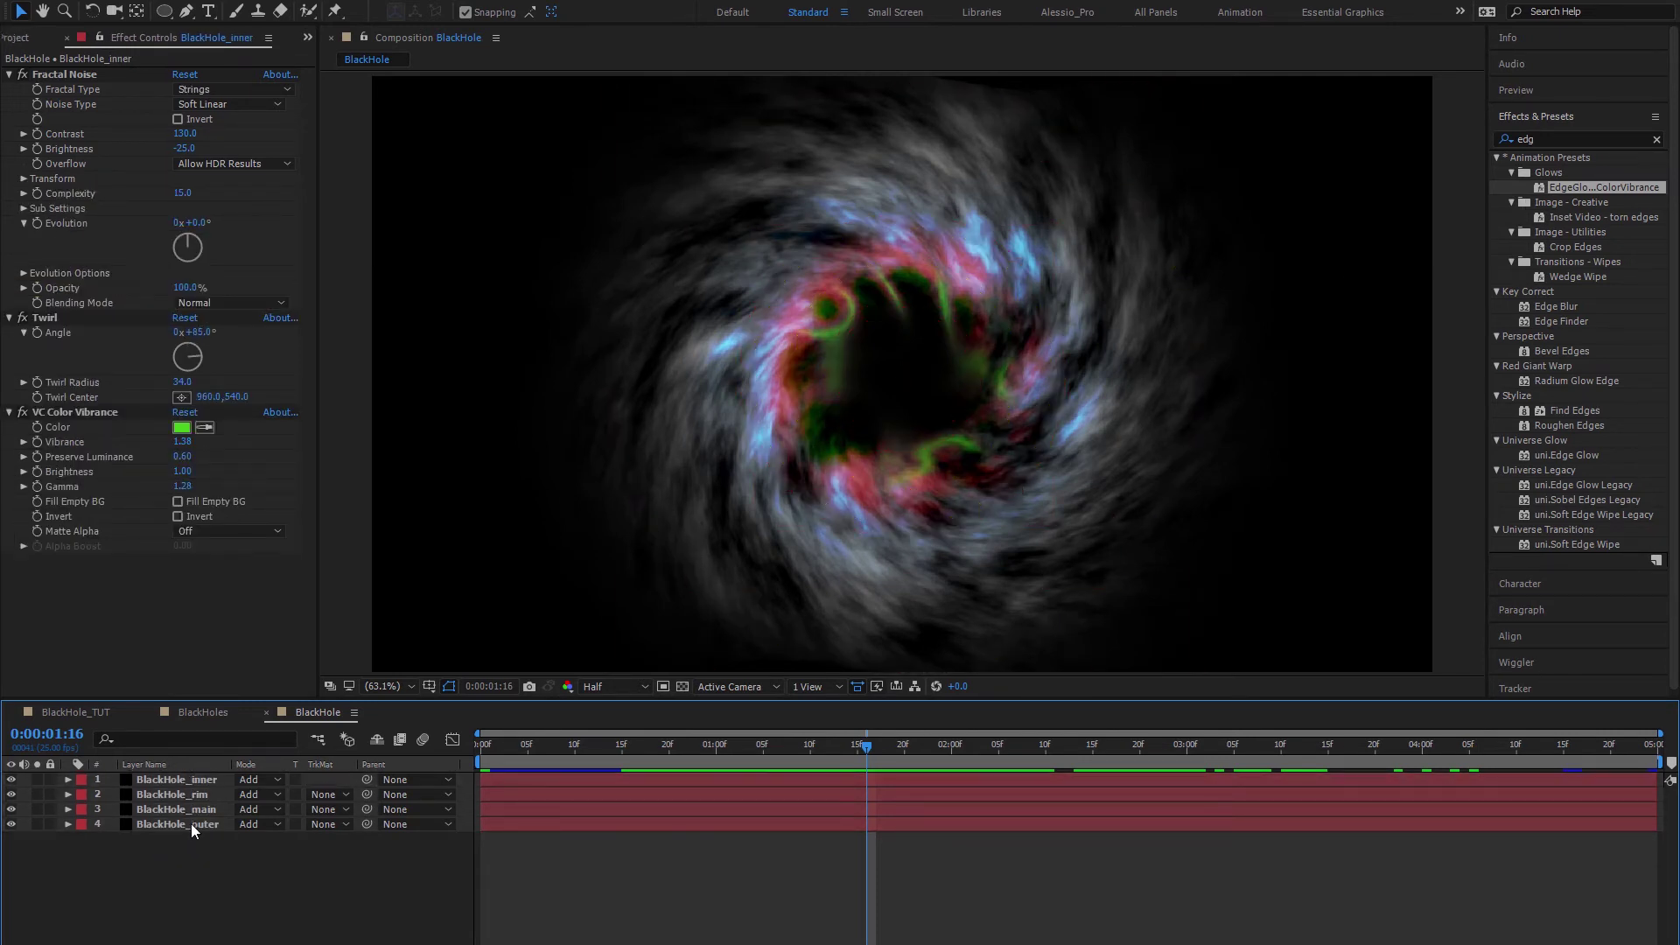
{"action": "left_click", "coordinate": [191, 810]}
{"action": "left_click", "coordinate": [37, 809]}
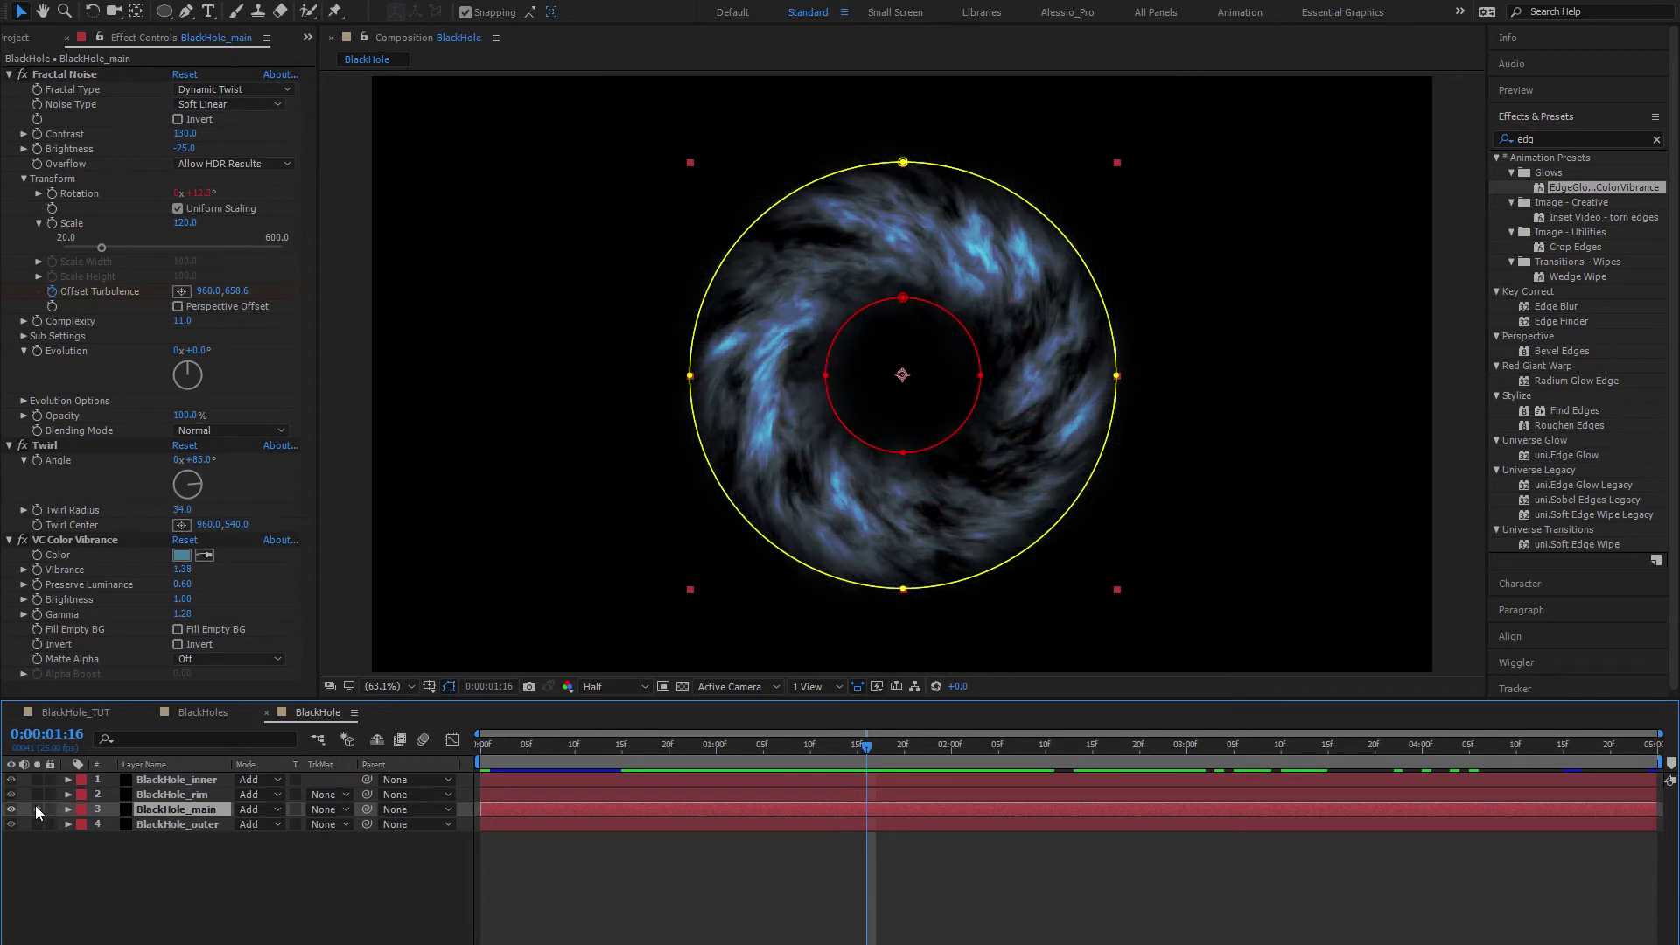
{"action": "left_click", "coordinate": [37, 810]}
{"action": "left_click", "coordinate": [148, 864]}
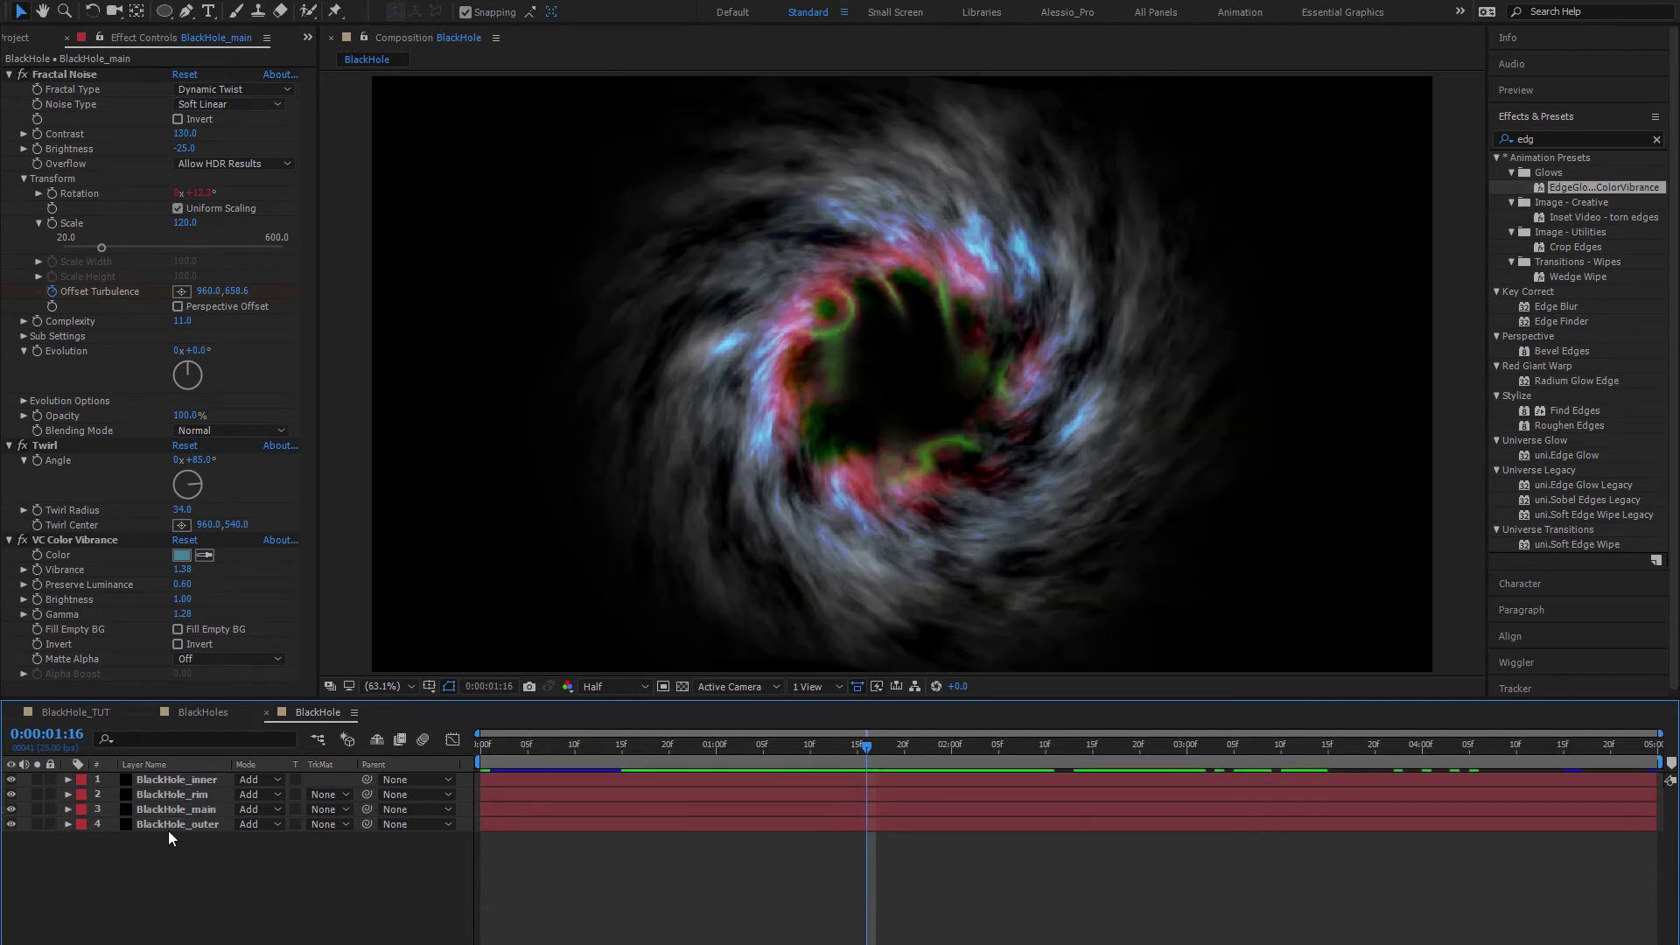
Step: Apply the saved Edge Glow and Color Vibrance preset to BlackHole_outer and set the preview resolution to Full
{"action": "left_click", "coordinate": [173, 825]}
{"action": "left_click_drag", "start_coordinate": [1569, 187], "coordinate": [24, 449]}
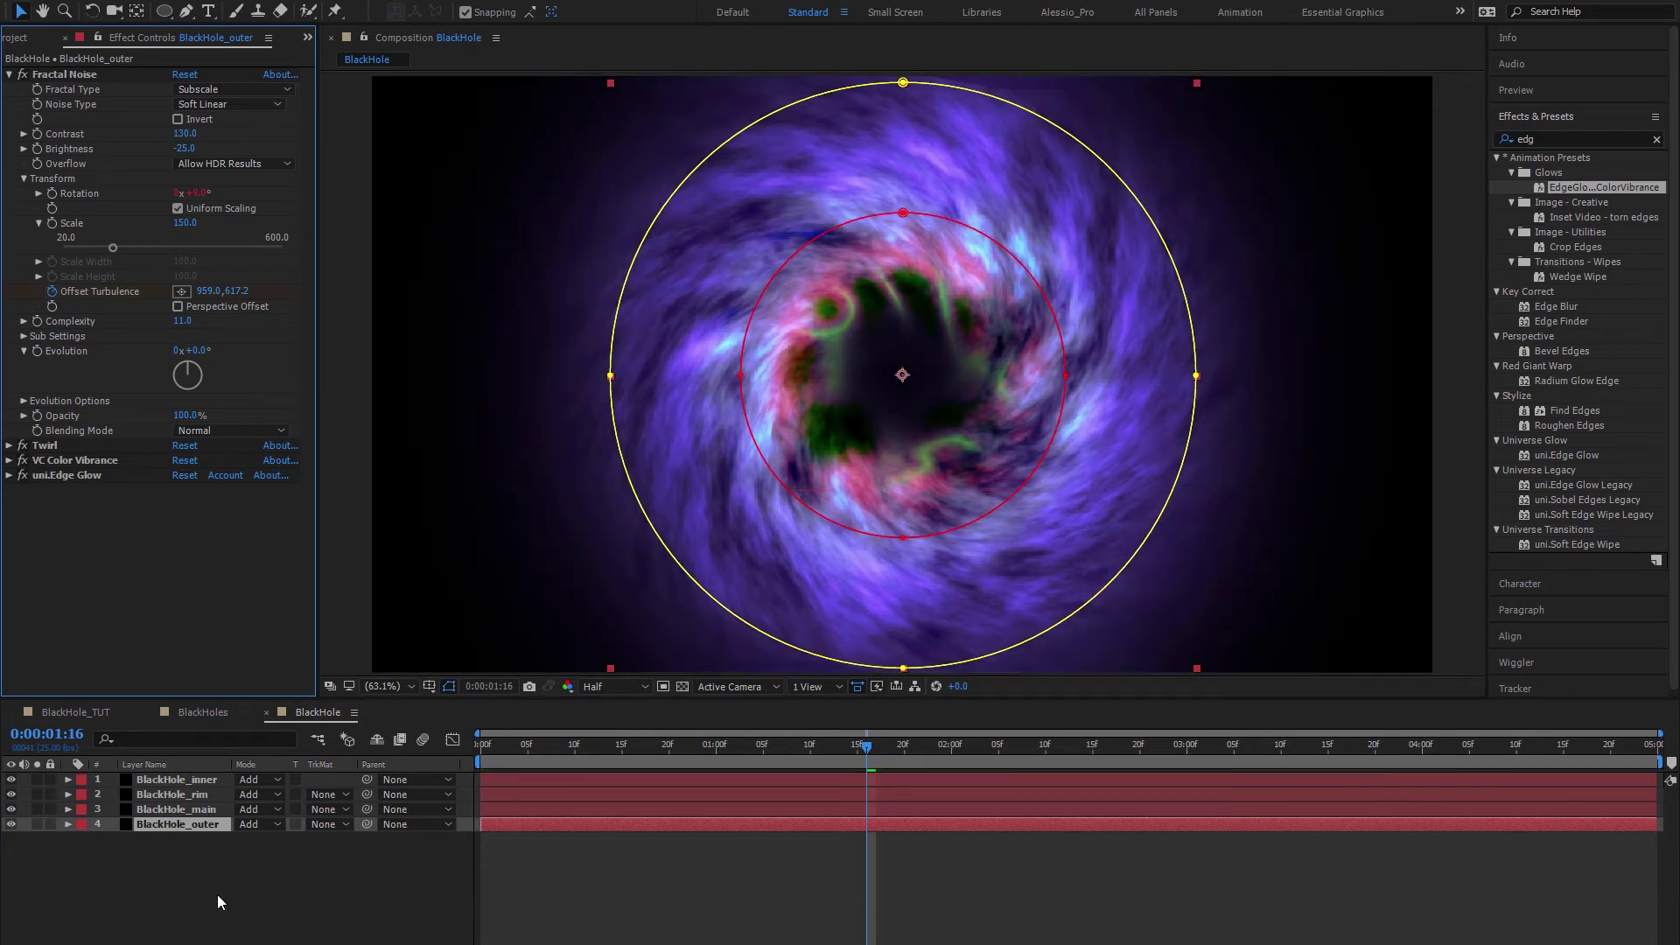
{"action": "left_click", "coordinate": [217, 894]}
{"action": "left_click", "coordinate": [617, 686]}
{"action": "left_click", "coordinate": [632, 733]}
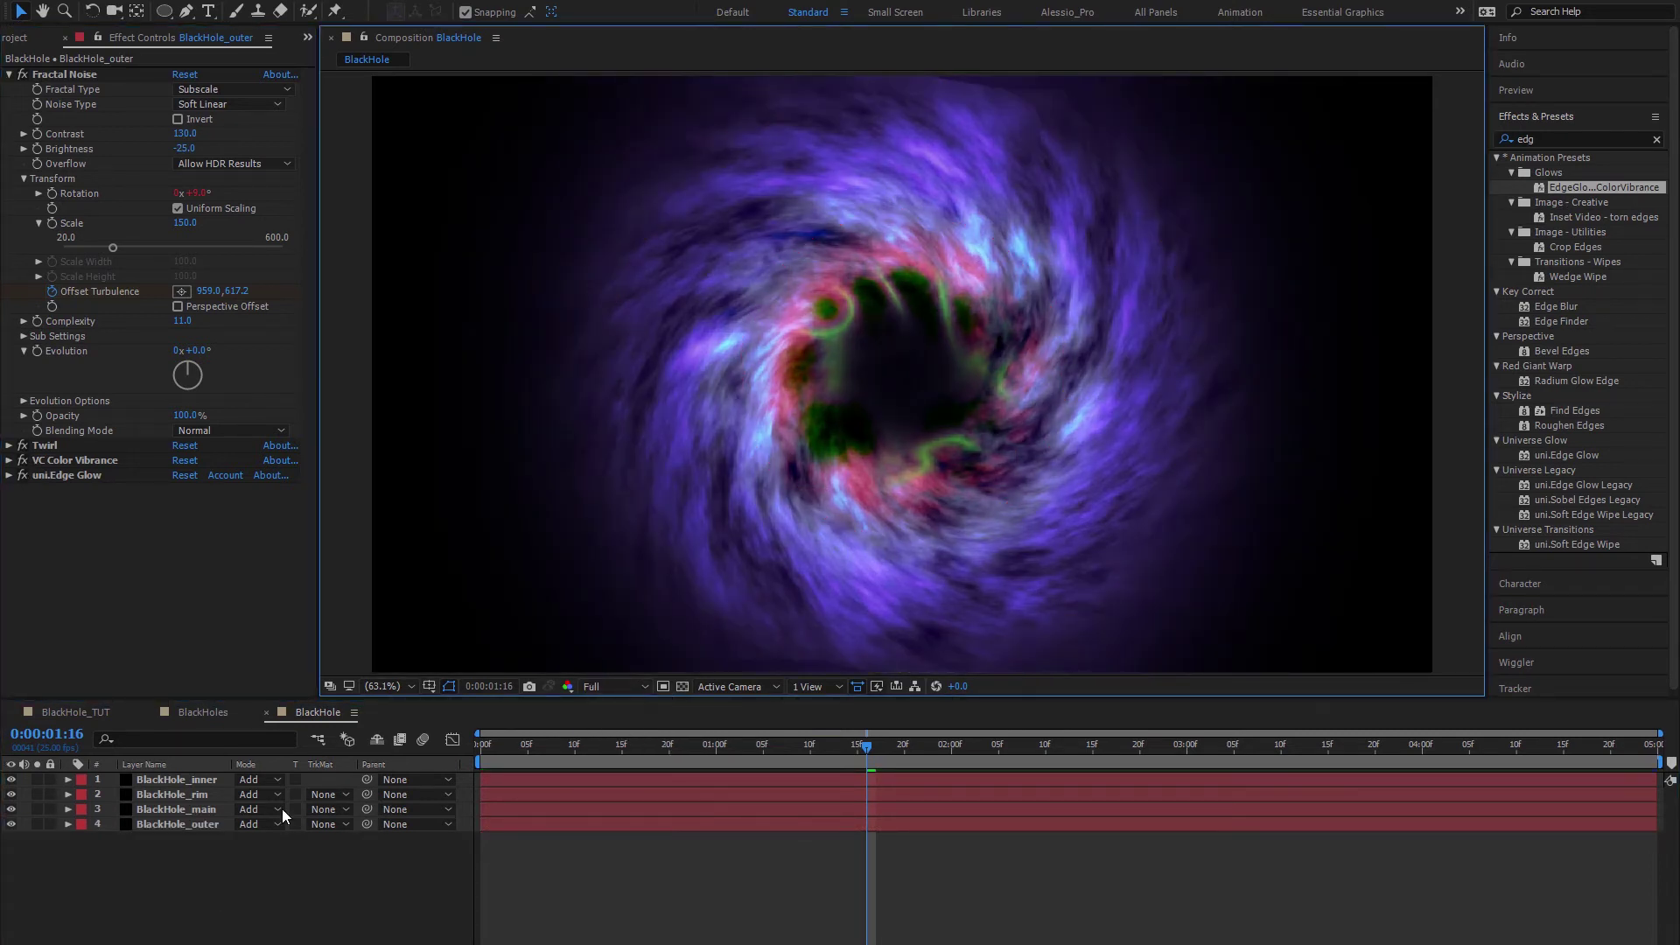
Step: Apply the saved Edge Glow and Color Vibrance preset to BlackHole_rim and delete its original VC Color Vibrance effect
{"action": "left_click", "coordinate": [172, 794]}
{"action": "left_click_drag", "start_coordinate": [1606, 188], "coordinate": [182, 792]}
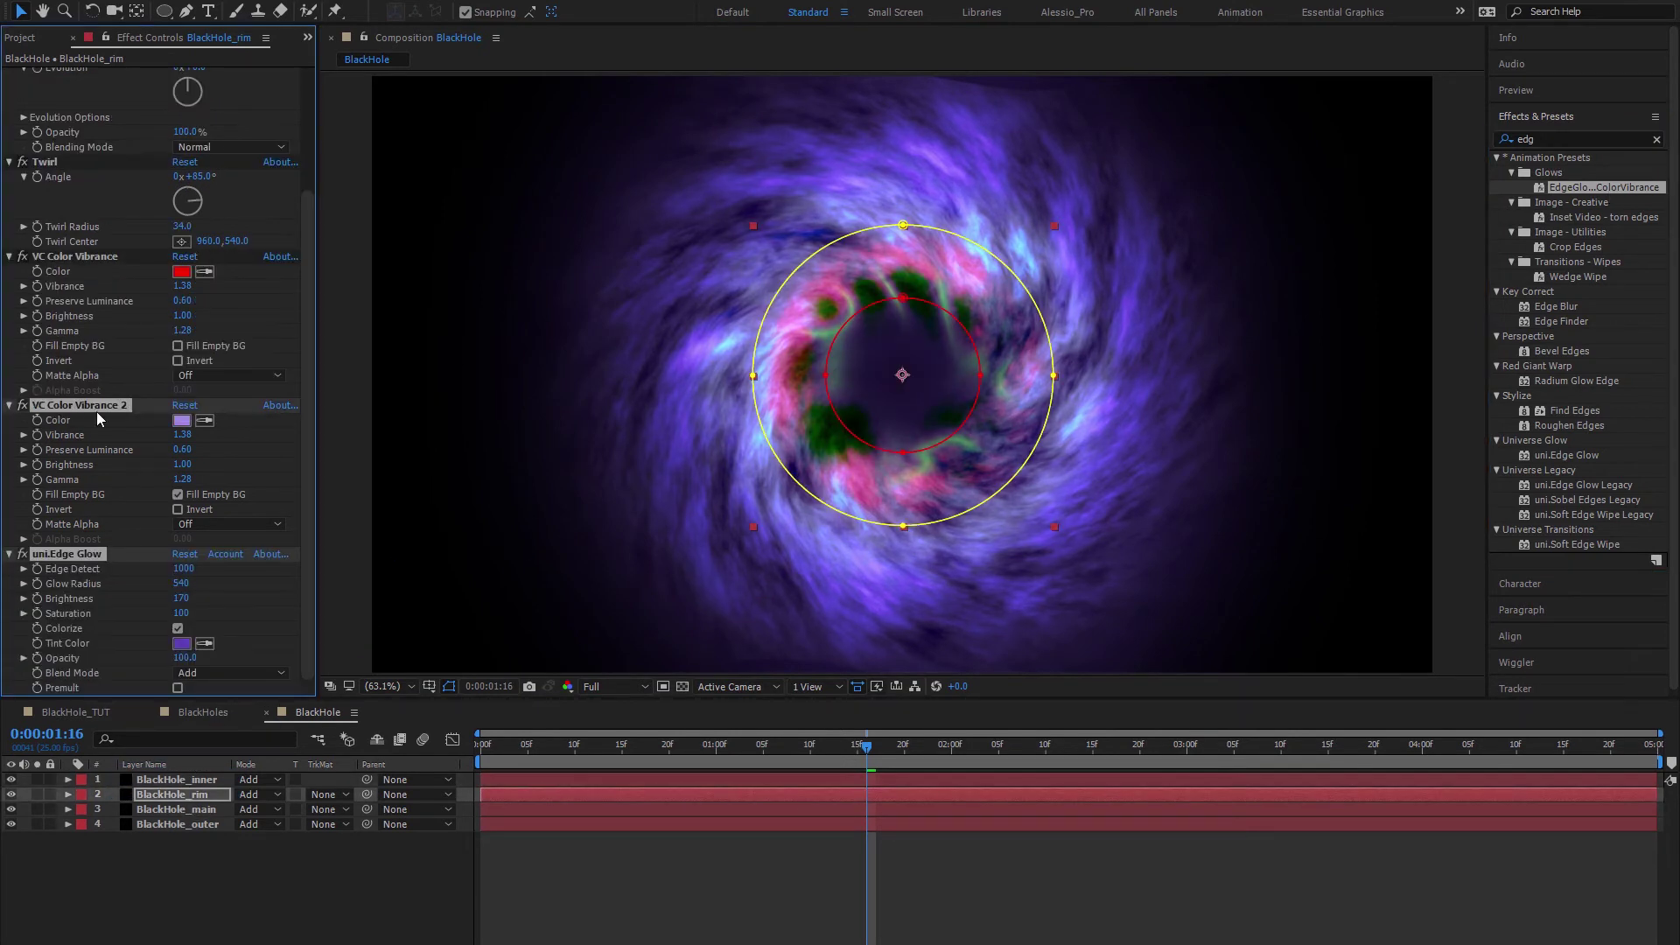
{"action": "left_click", "coordinate": [64, 257]}
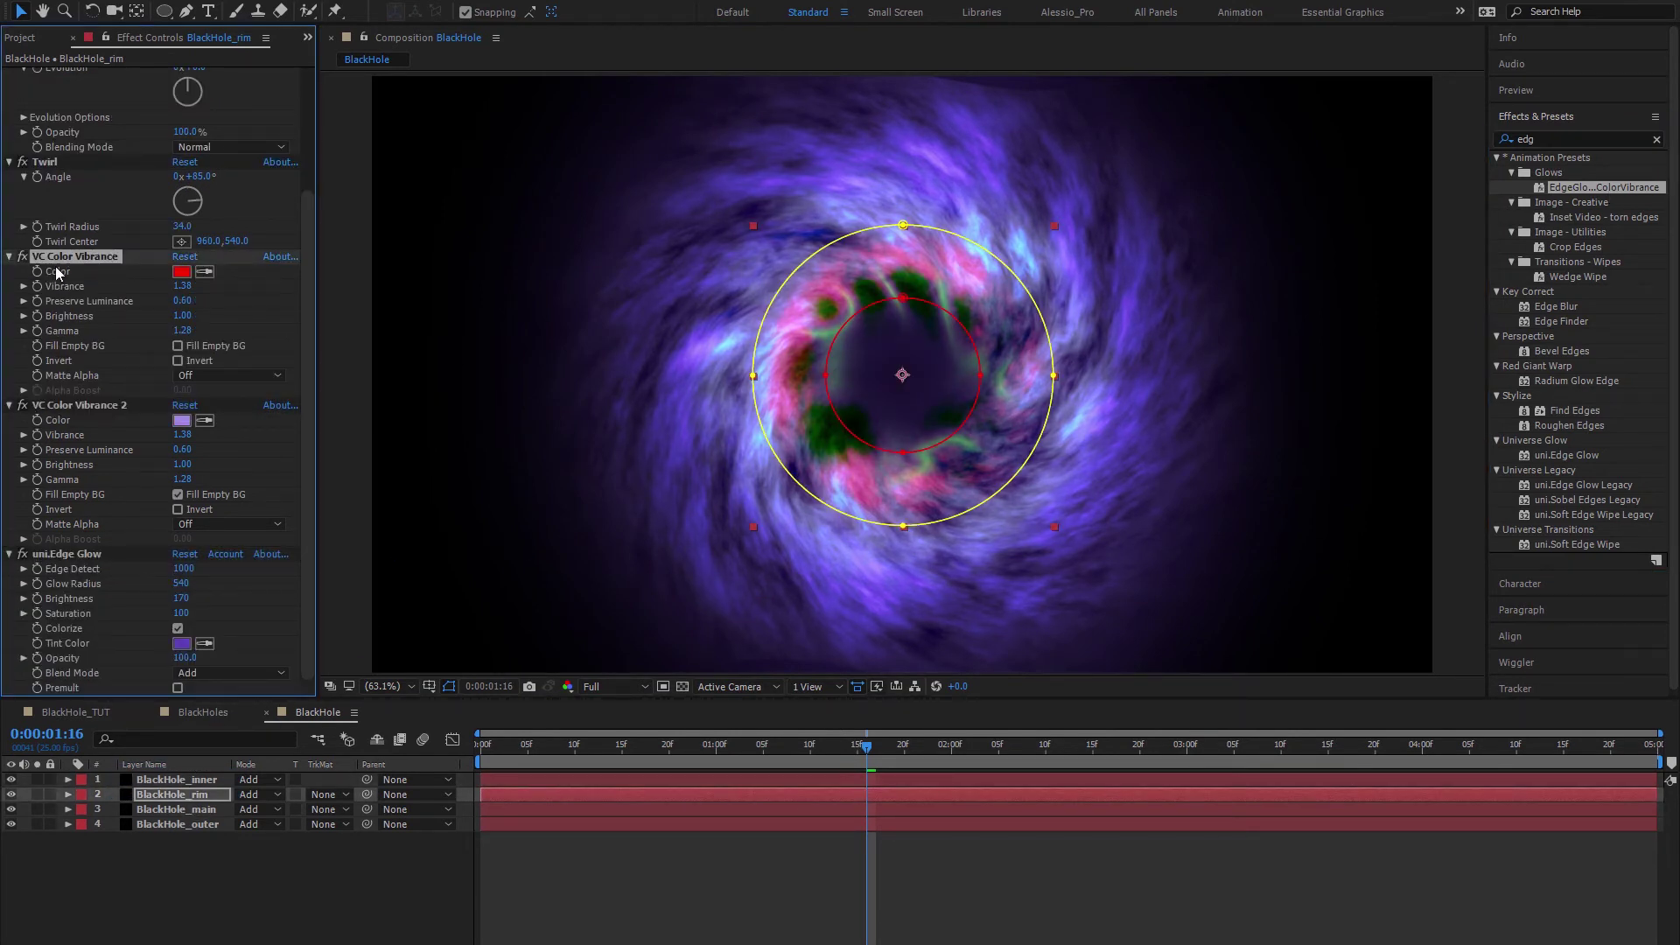
{"action": "key", "text": "Delete"}
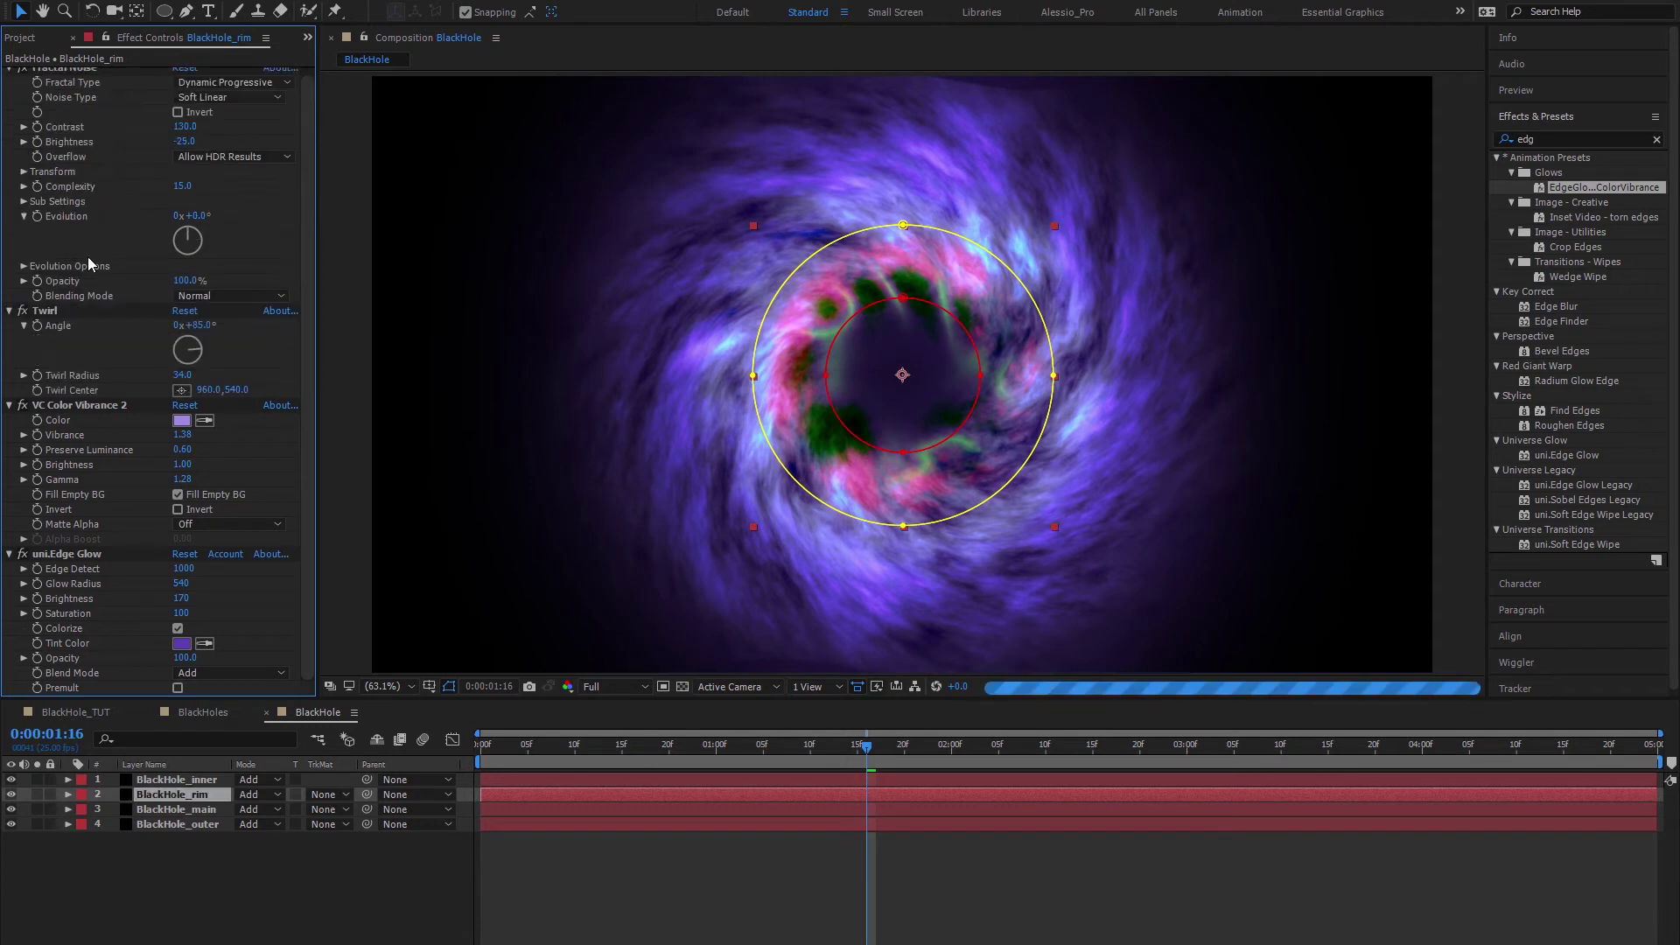
Step: On BlackHole_rim, set VC Color Vibrance 2 to FF0000, sample that red as the Edge Glow tint, and set Glow Radius to 110
{"action": "left_click", "coordinate": [181, 421]}
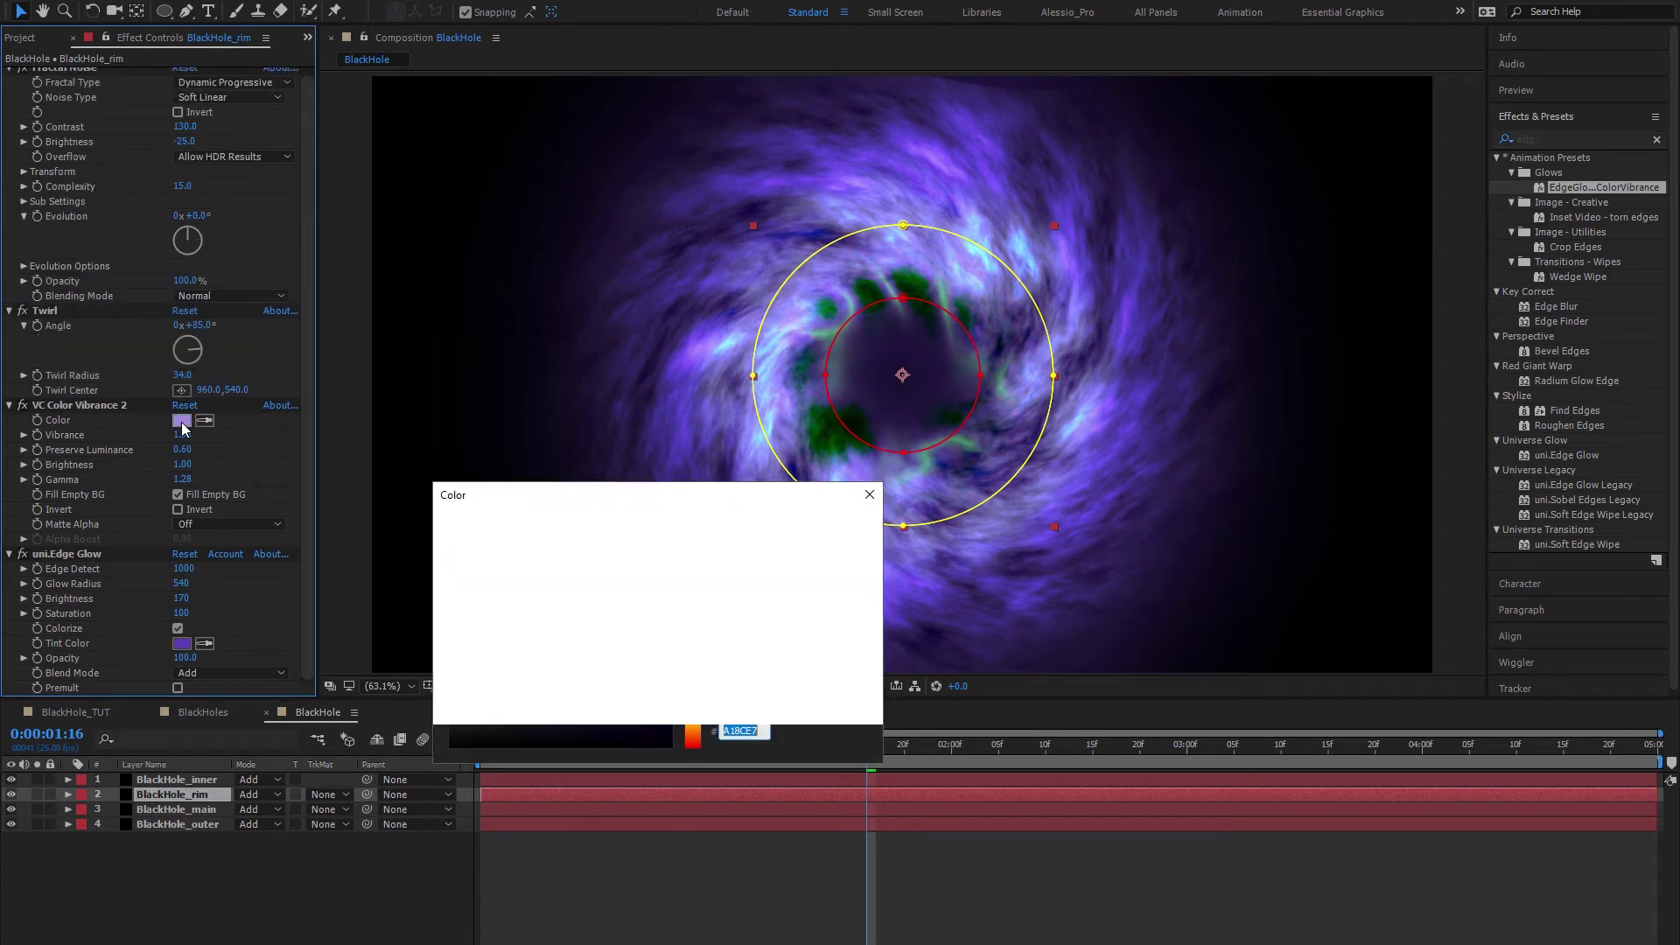
{"action": "type", "text": "FF0000"}
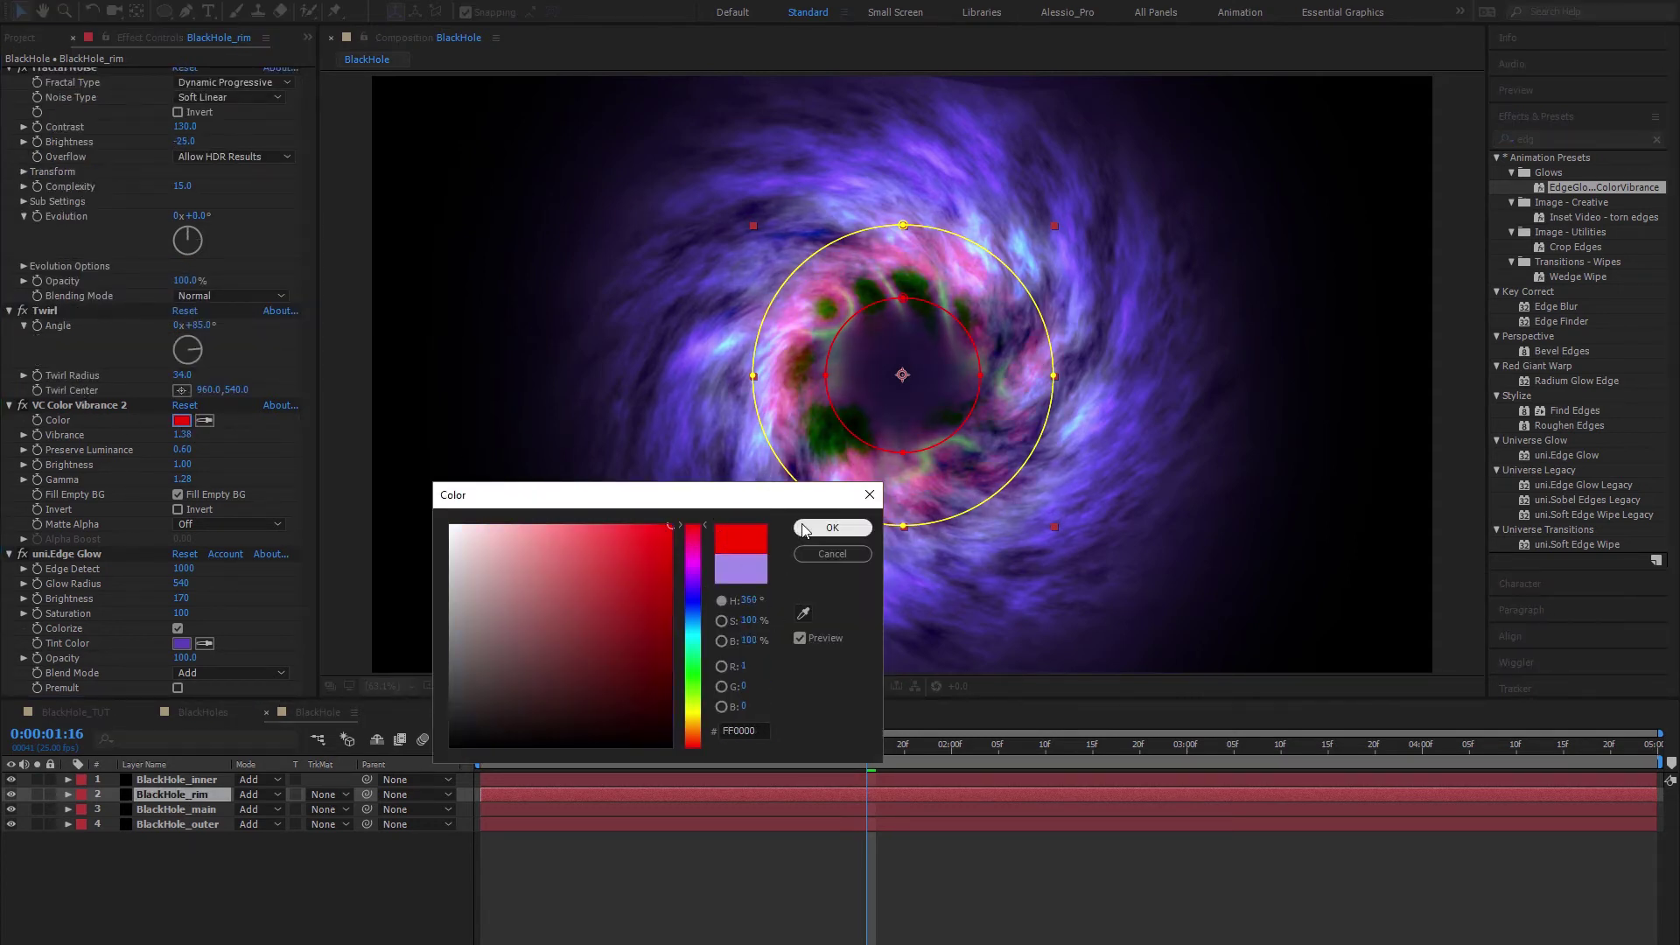
{"action": "left_click", "coordinate": [832, 527]}
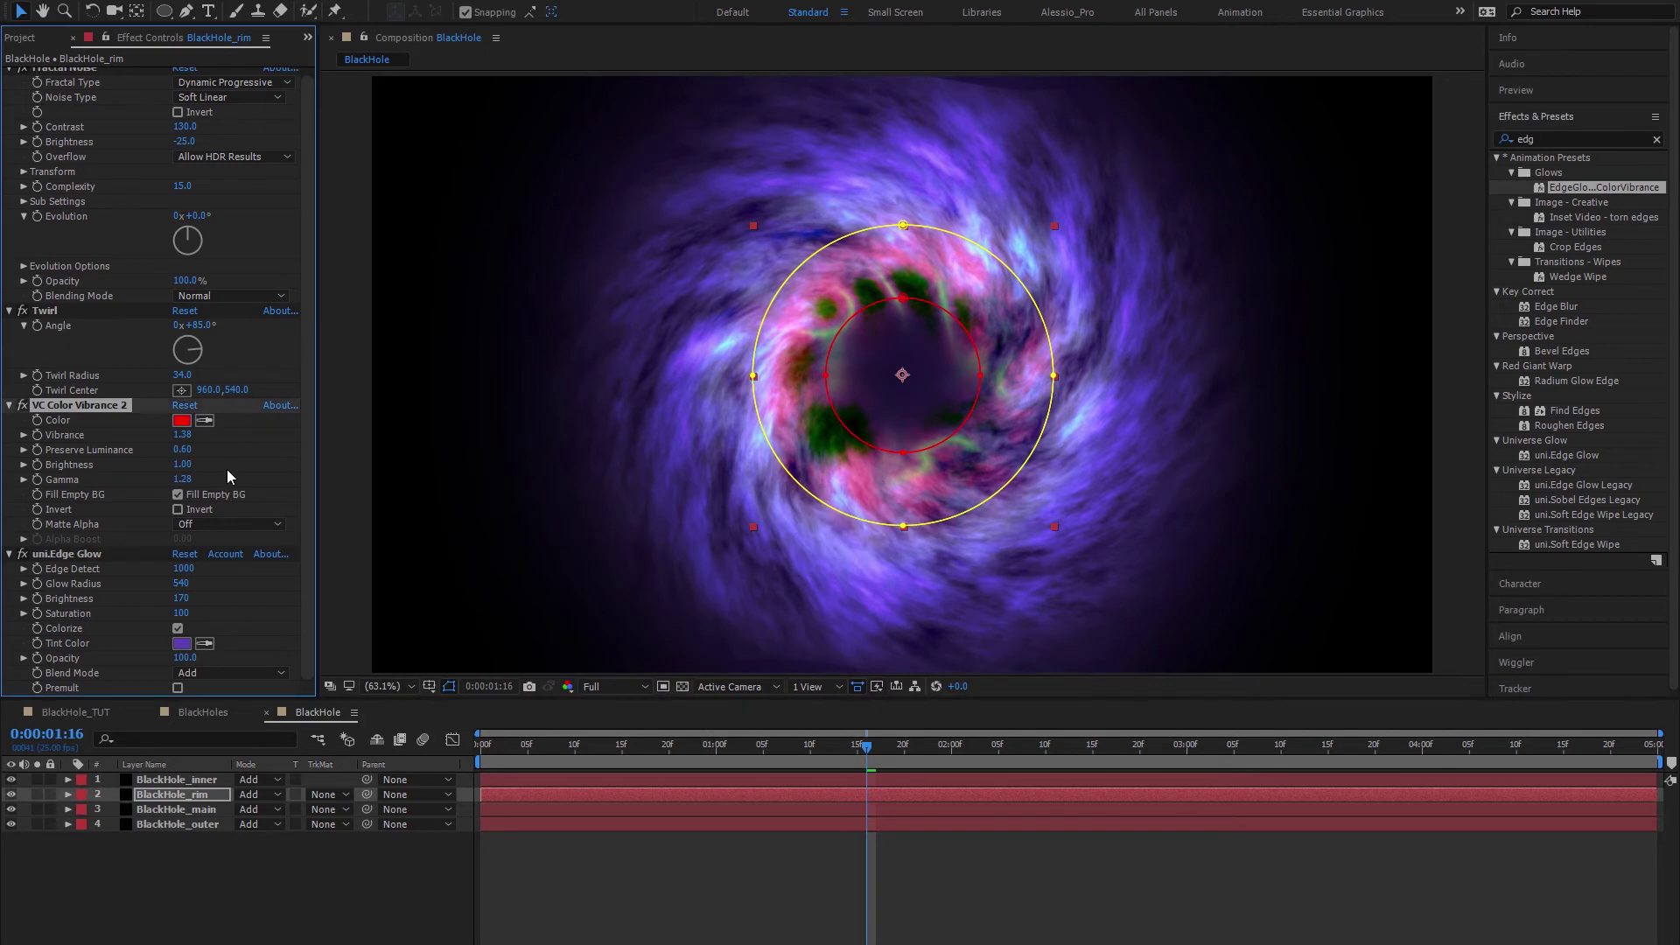
{"action": "left_click", "coordinate": [205, 643]}
{"action": "left_click", "coordinate": [182, 419]}
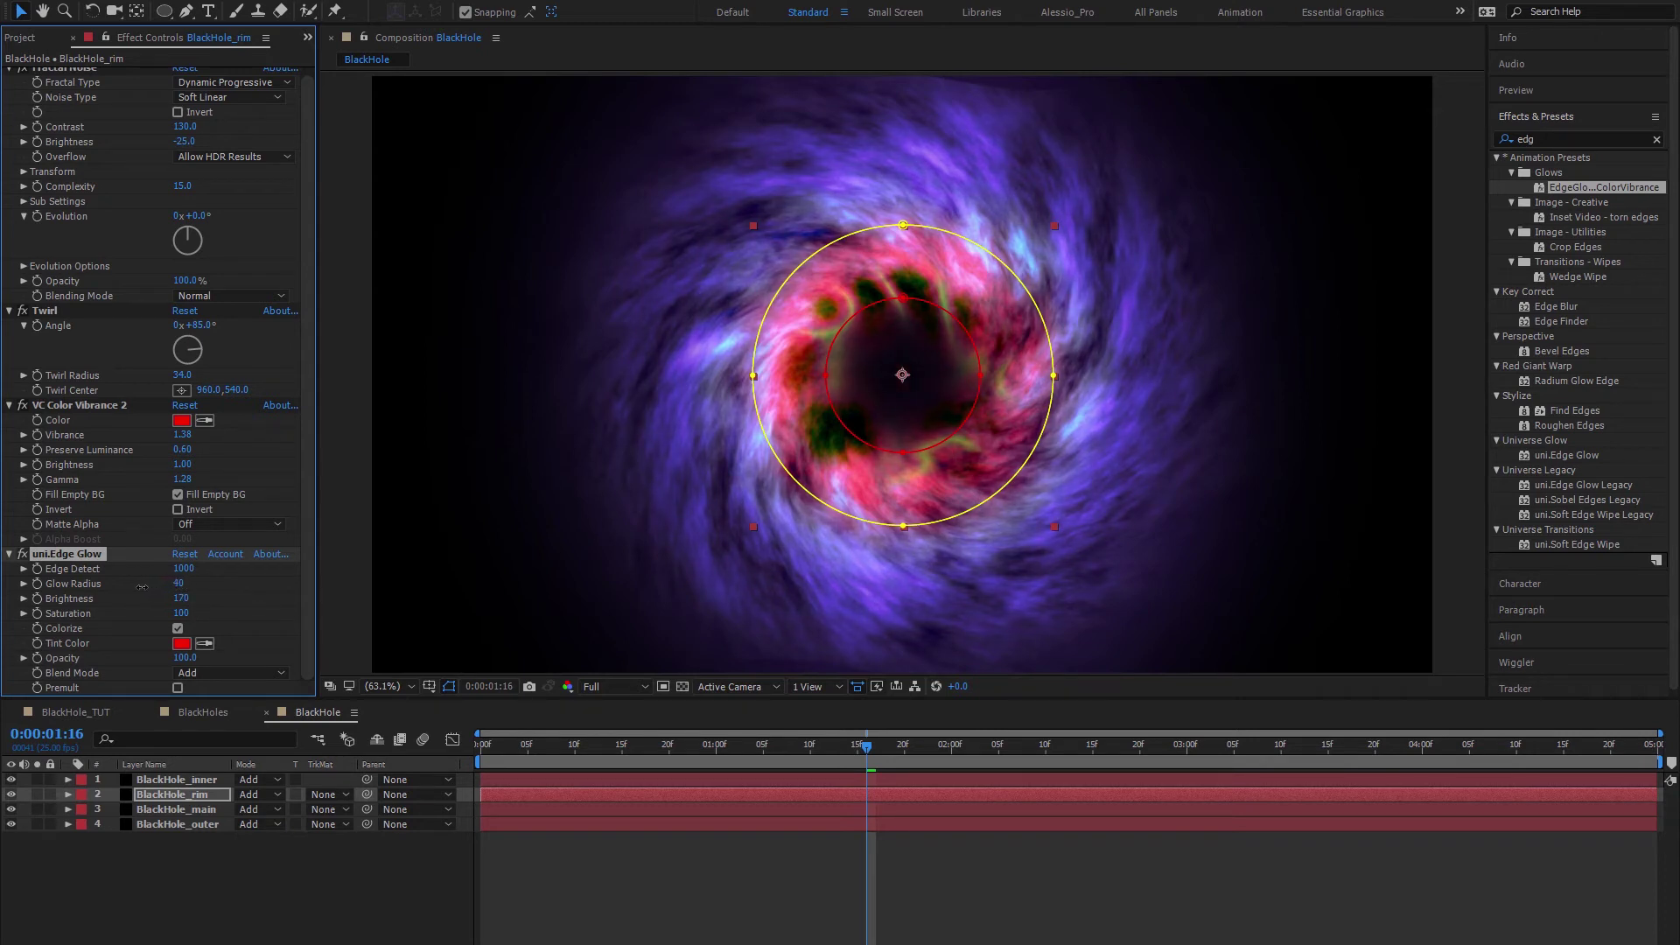
Step: Copy the uni.Edge Glow effect from BlackHole_rim to BlackHole_inner
{"action": "left_click", "coordinate": [171, 784]}
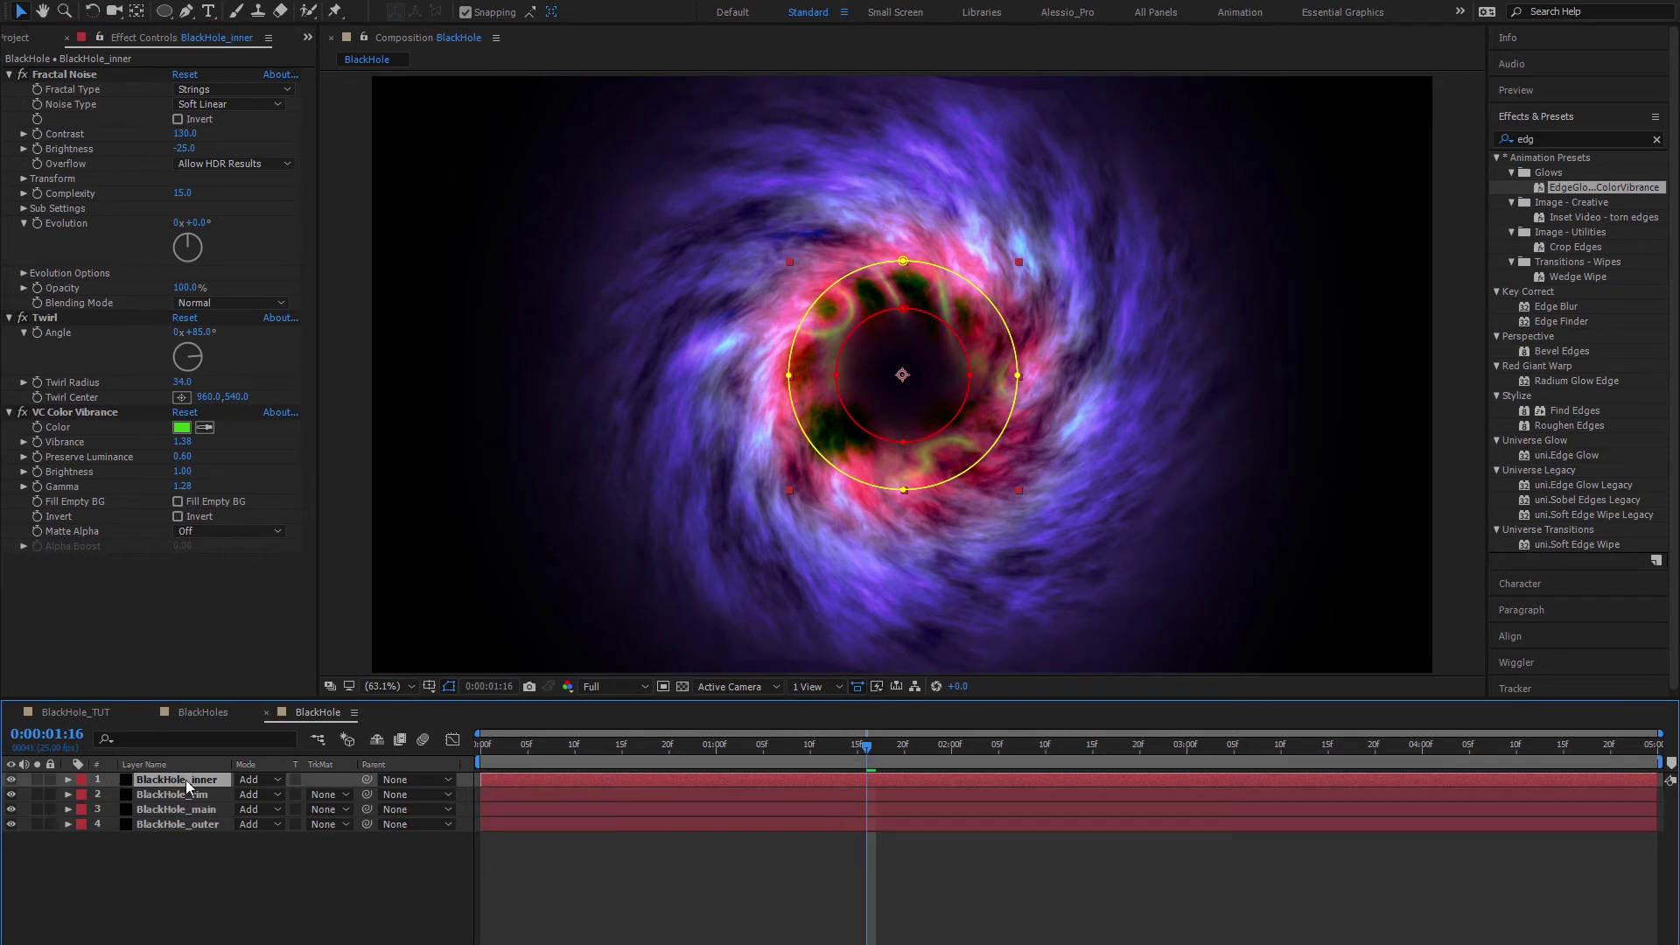
{"action": "left_click", "coordinate": [174, 795]}
{"action": "left_click", "coordinate": [56, 561]}
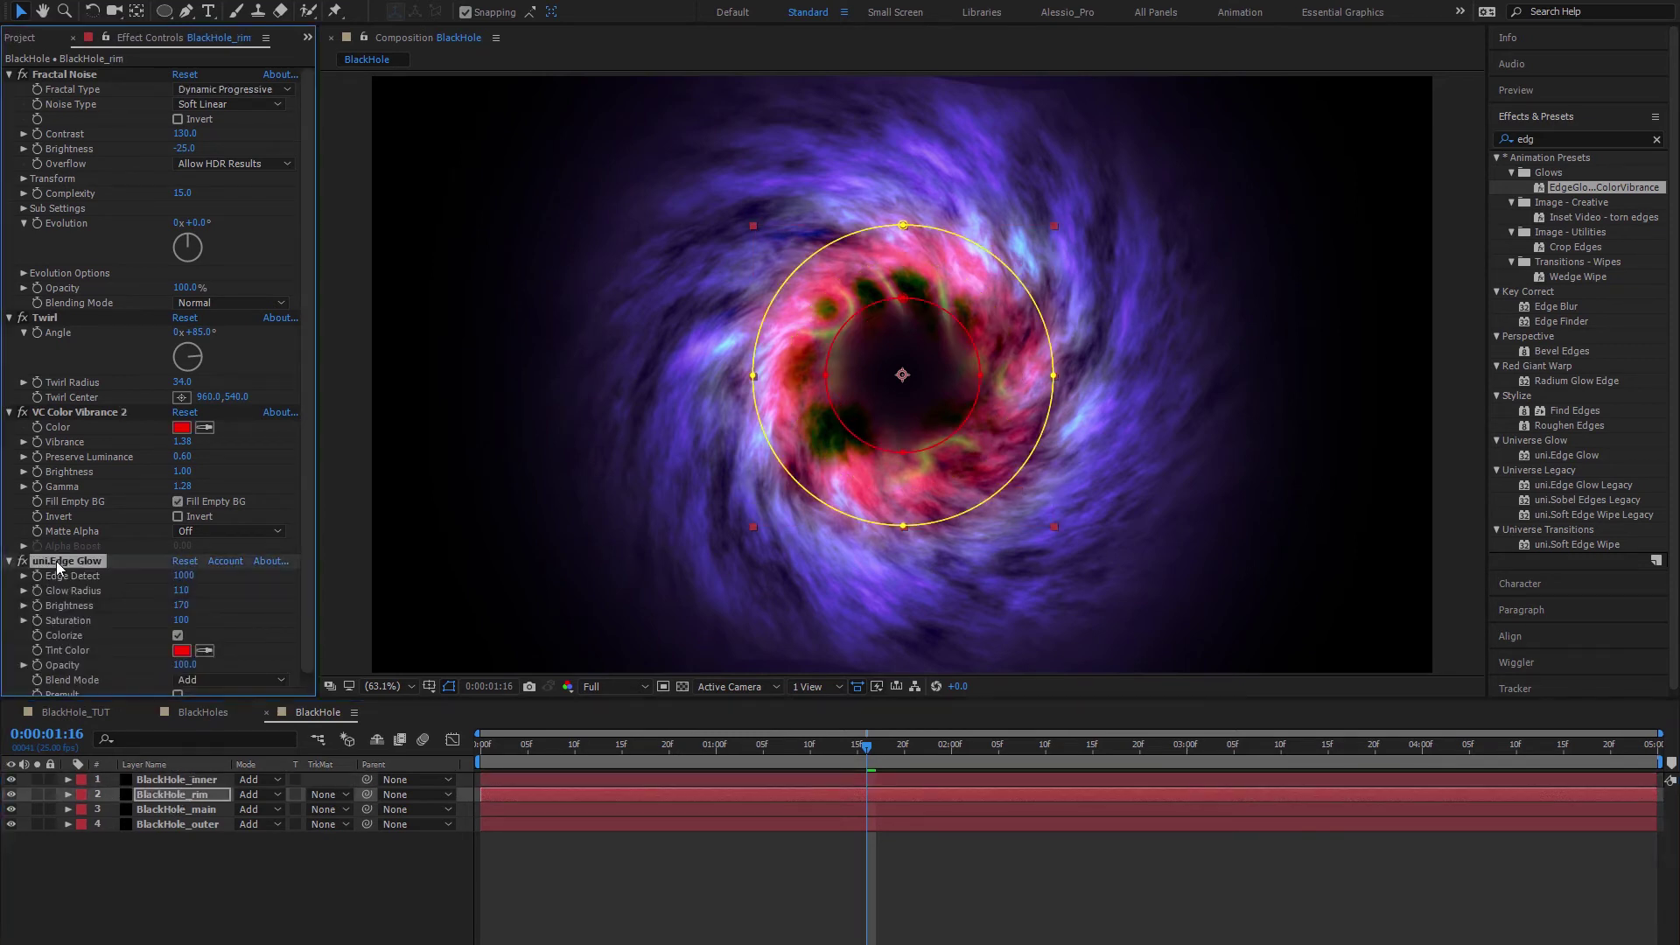
{"action": "left_click", "coordinate": [171, 780]}
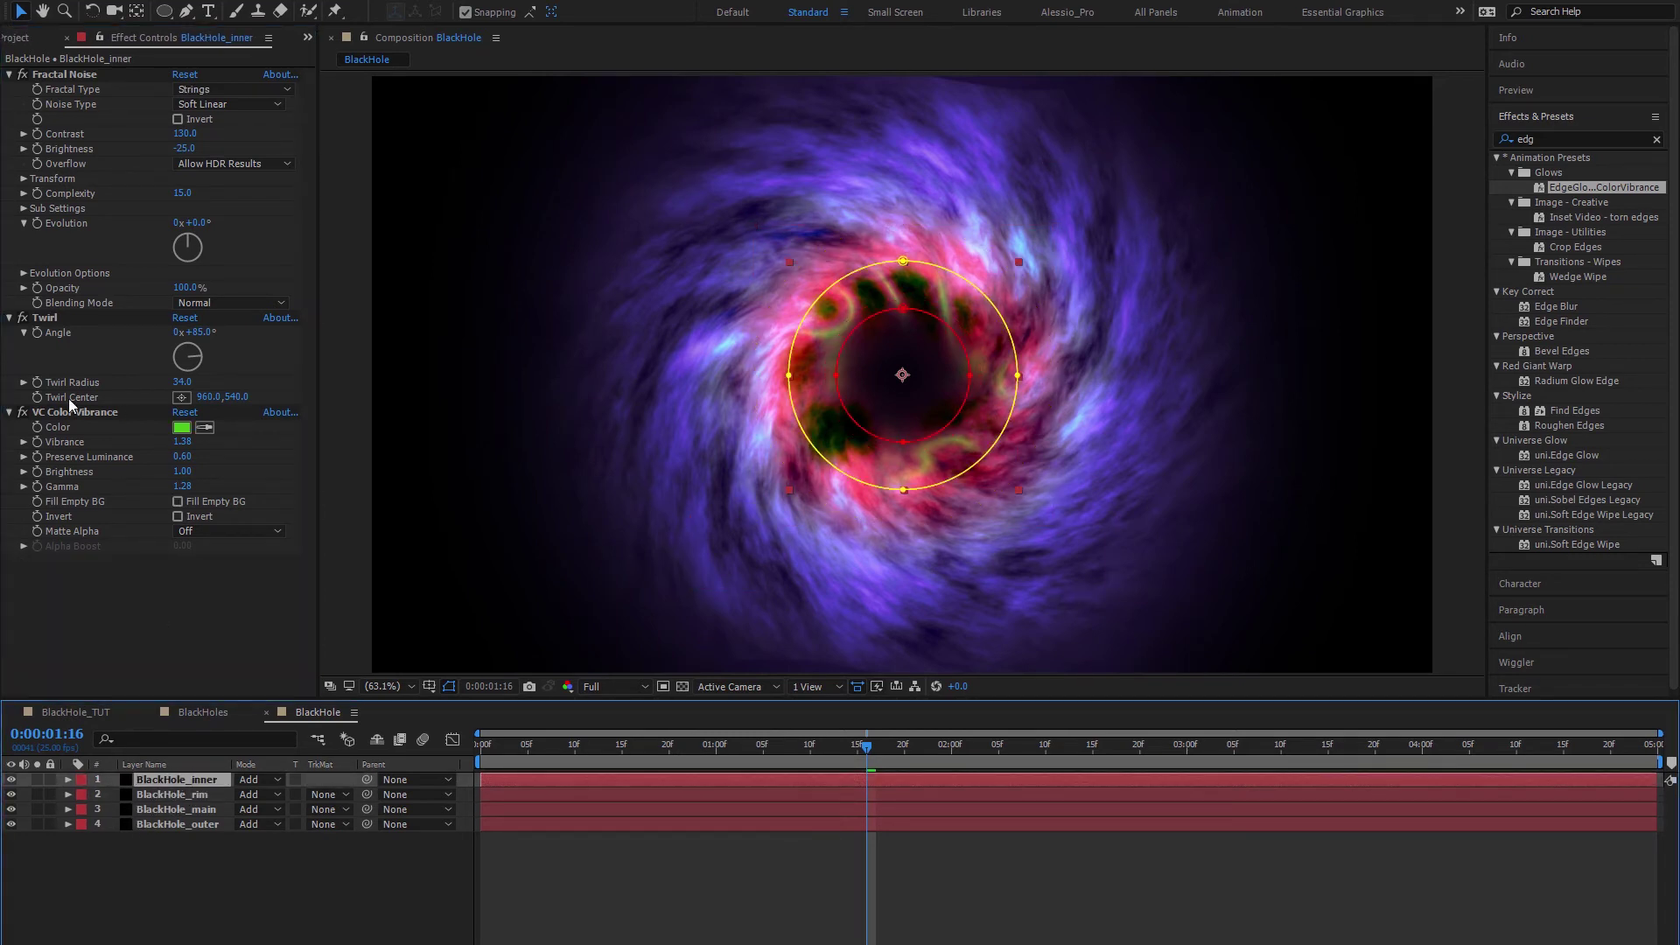
{"action": "key", "text": "ctrl+v"}
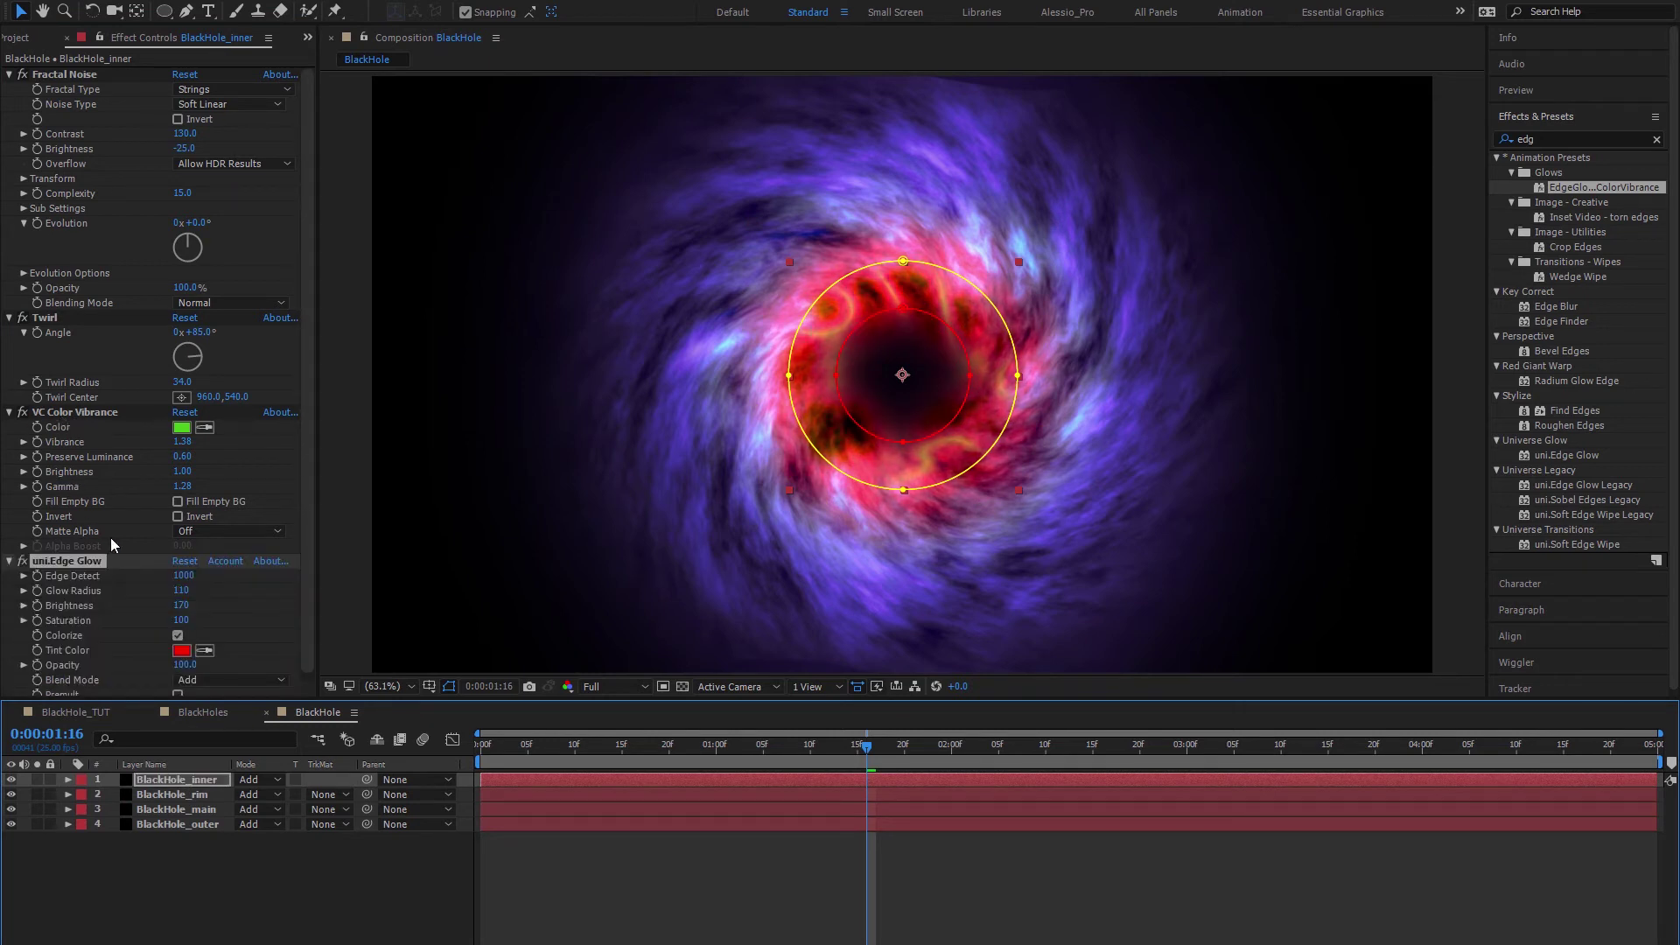
Step: On BlackHole_inner's Edge Glow, sample the Color Vibrance green as the tint color and set Glow Radius to 30
{"action": "left_click", "coordinate": [204, 643]}
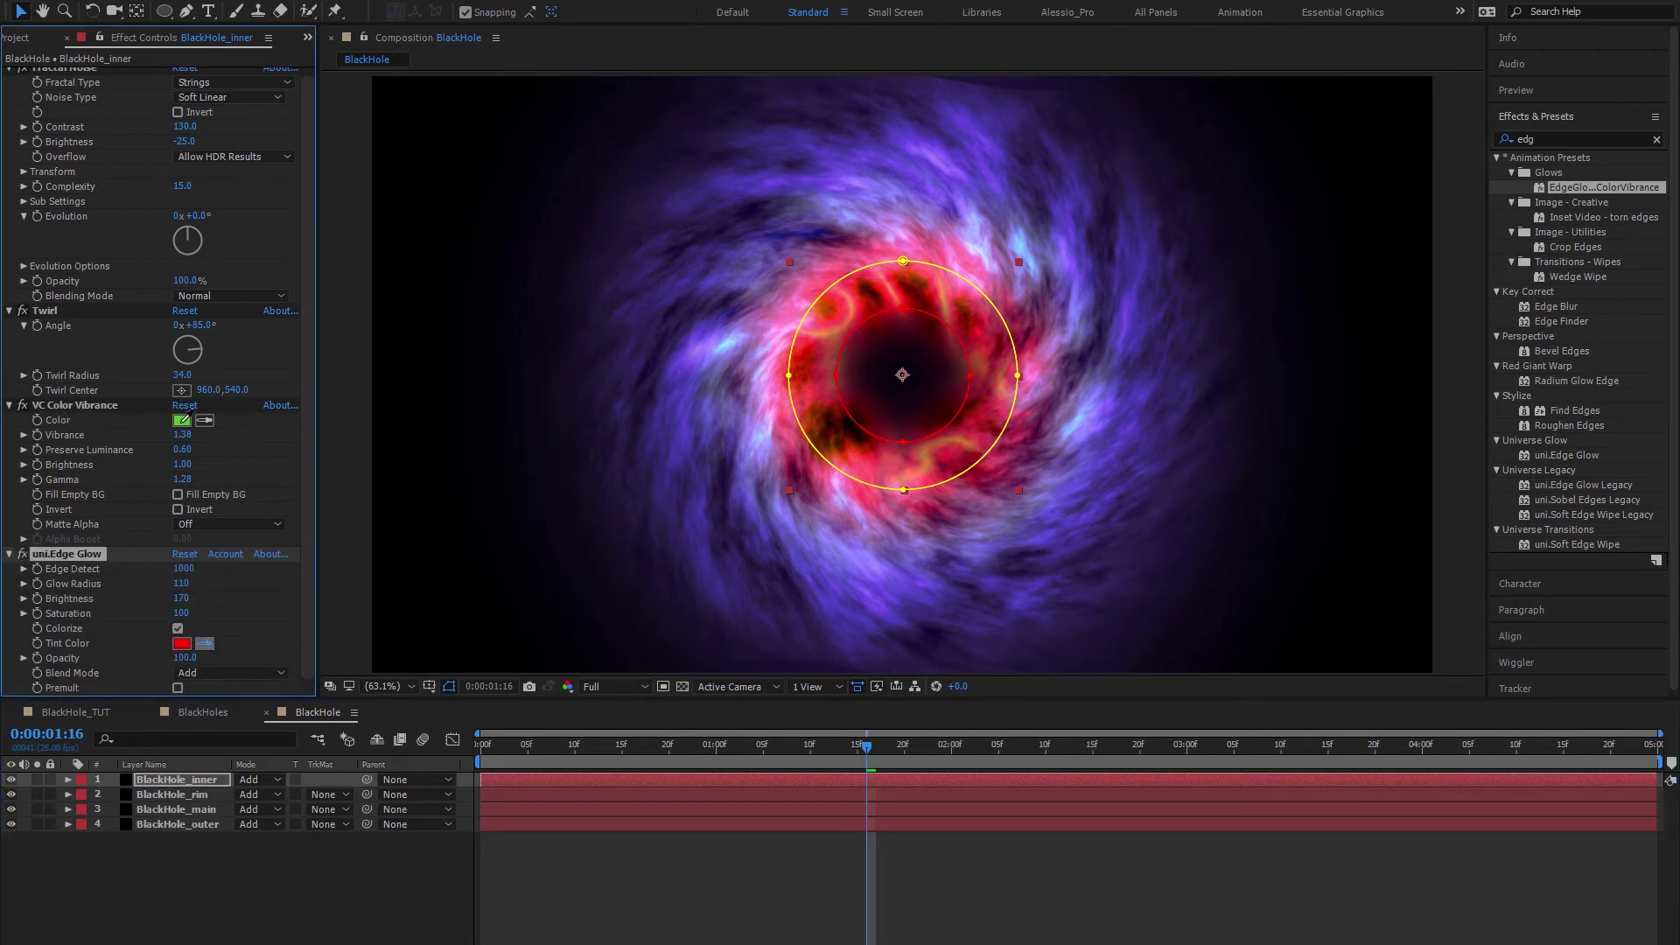
{"action": "left_click", "coordinate": [181, 420]}
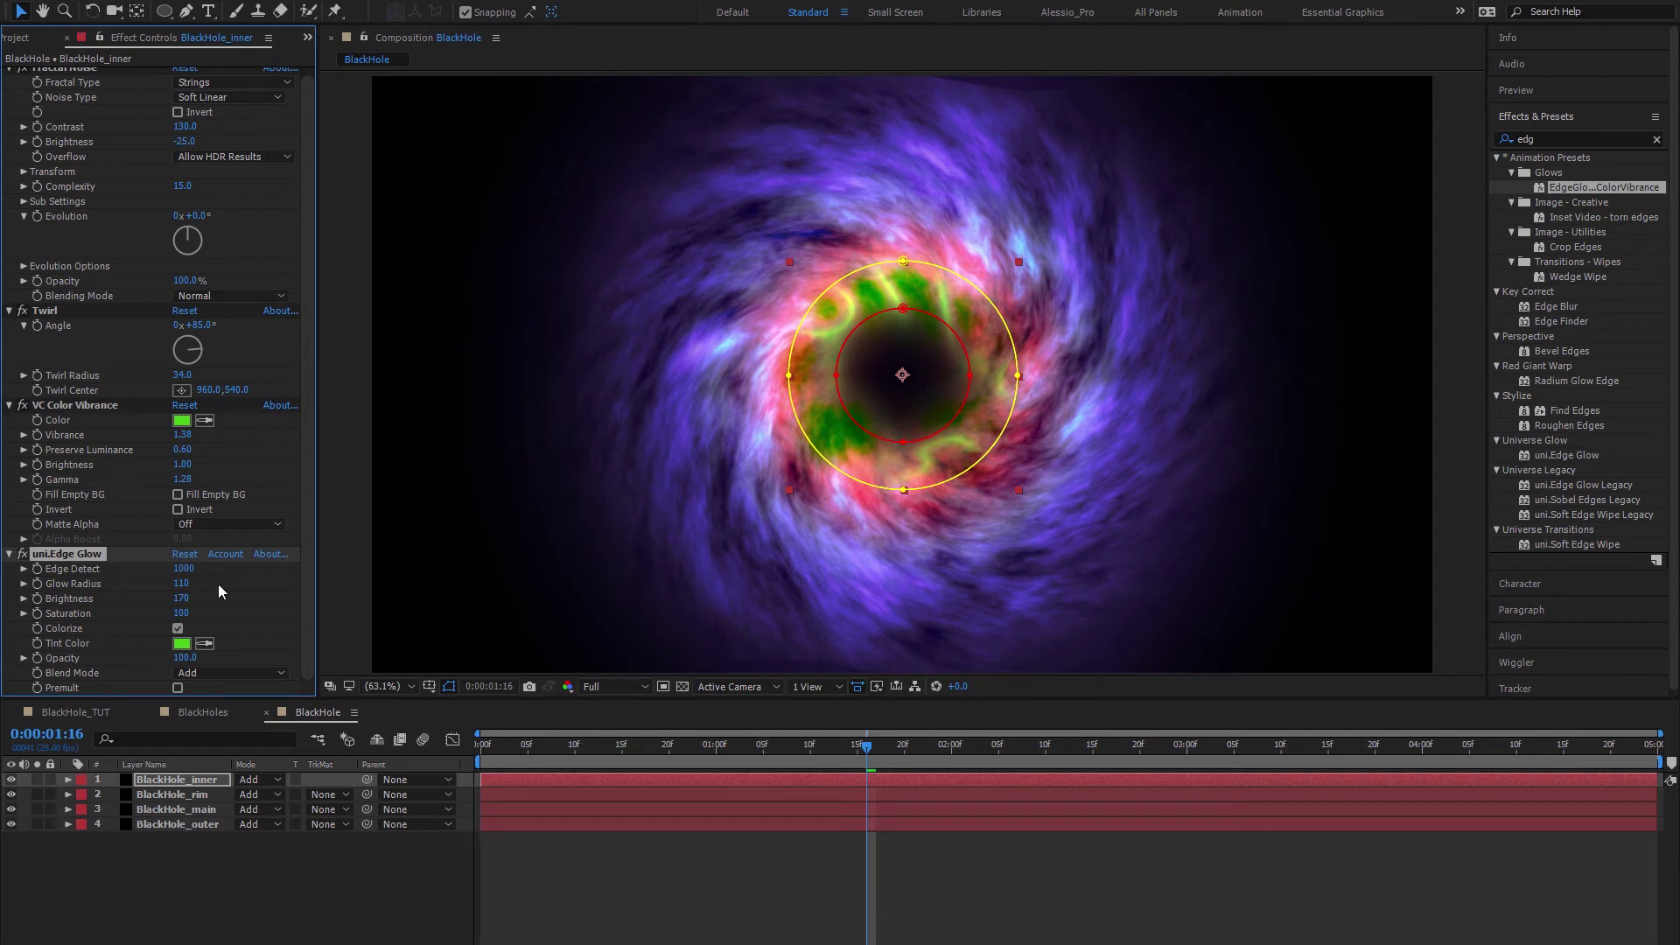
{"action": "left_click_drag", "start_coordinate": [180, 584], "coordinate": [165, 580]}
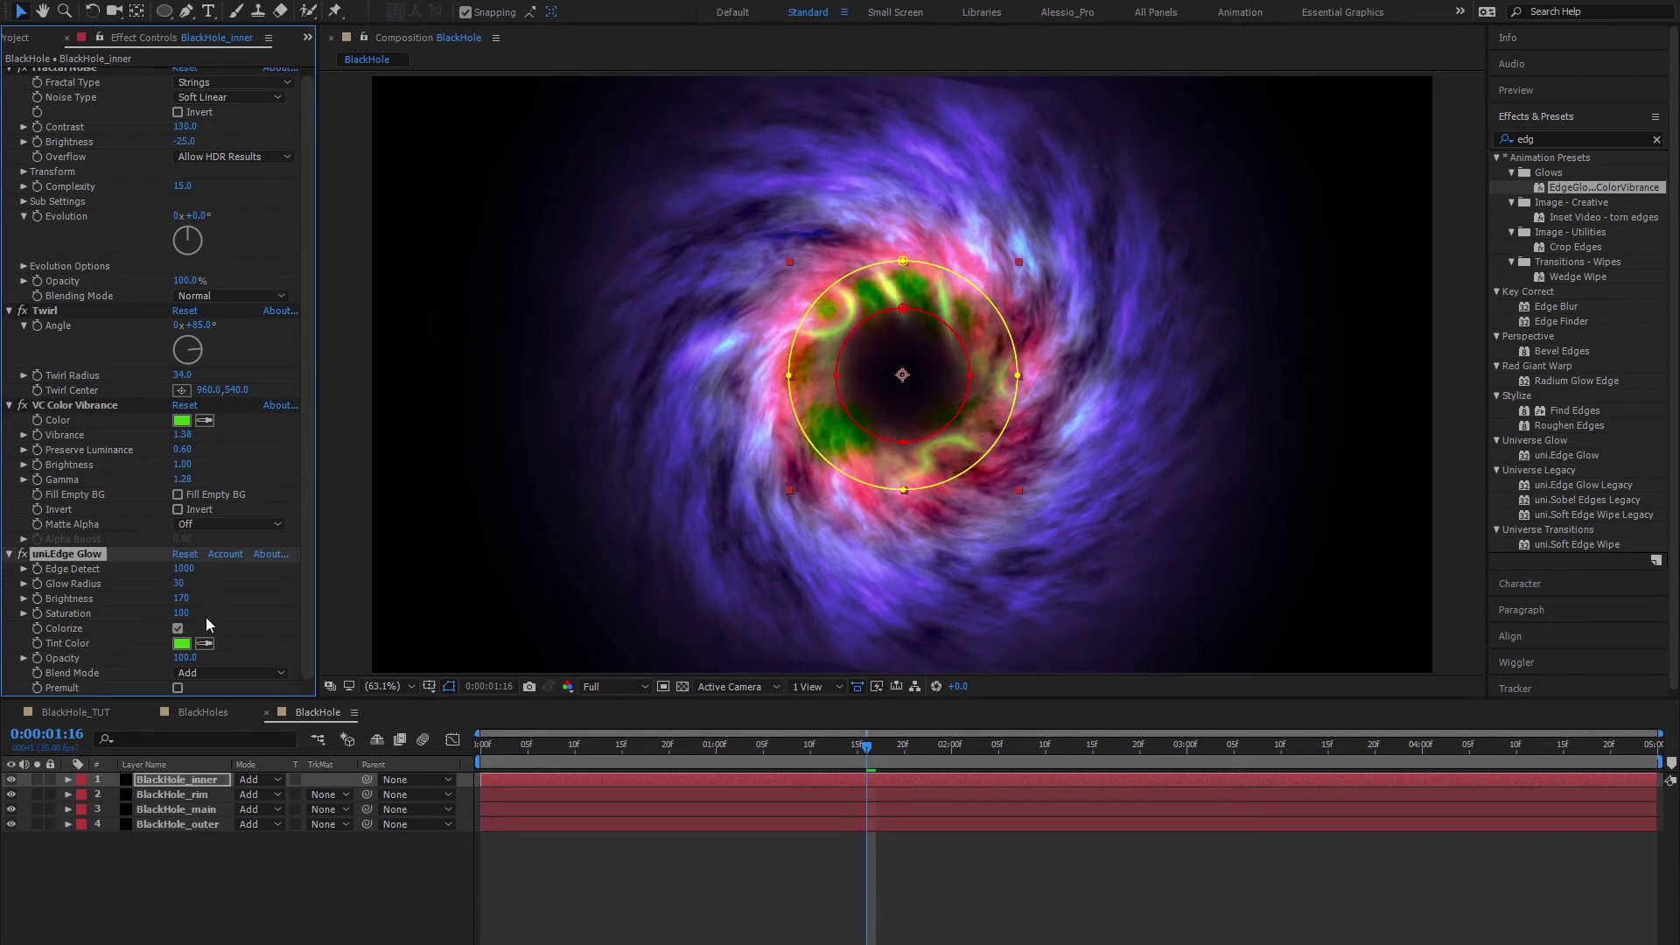
Step: Reveal the mask paths of all four BlackHole layers and move the playhead to the start of the composition
{"action": "left_click", "coordinate": [623, 752]}
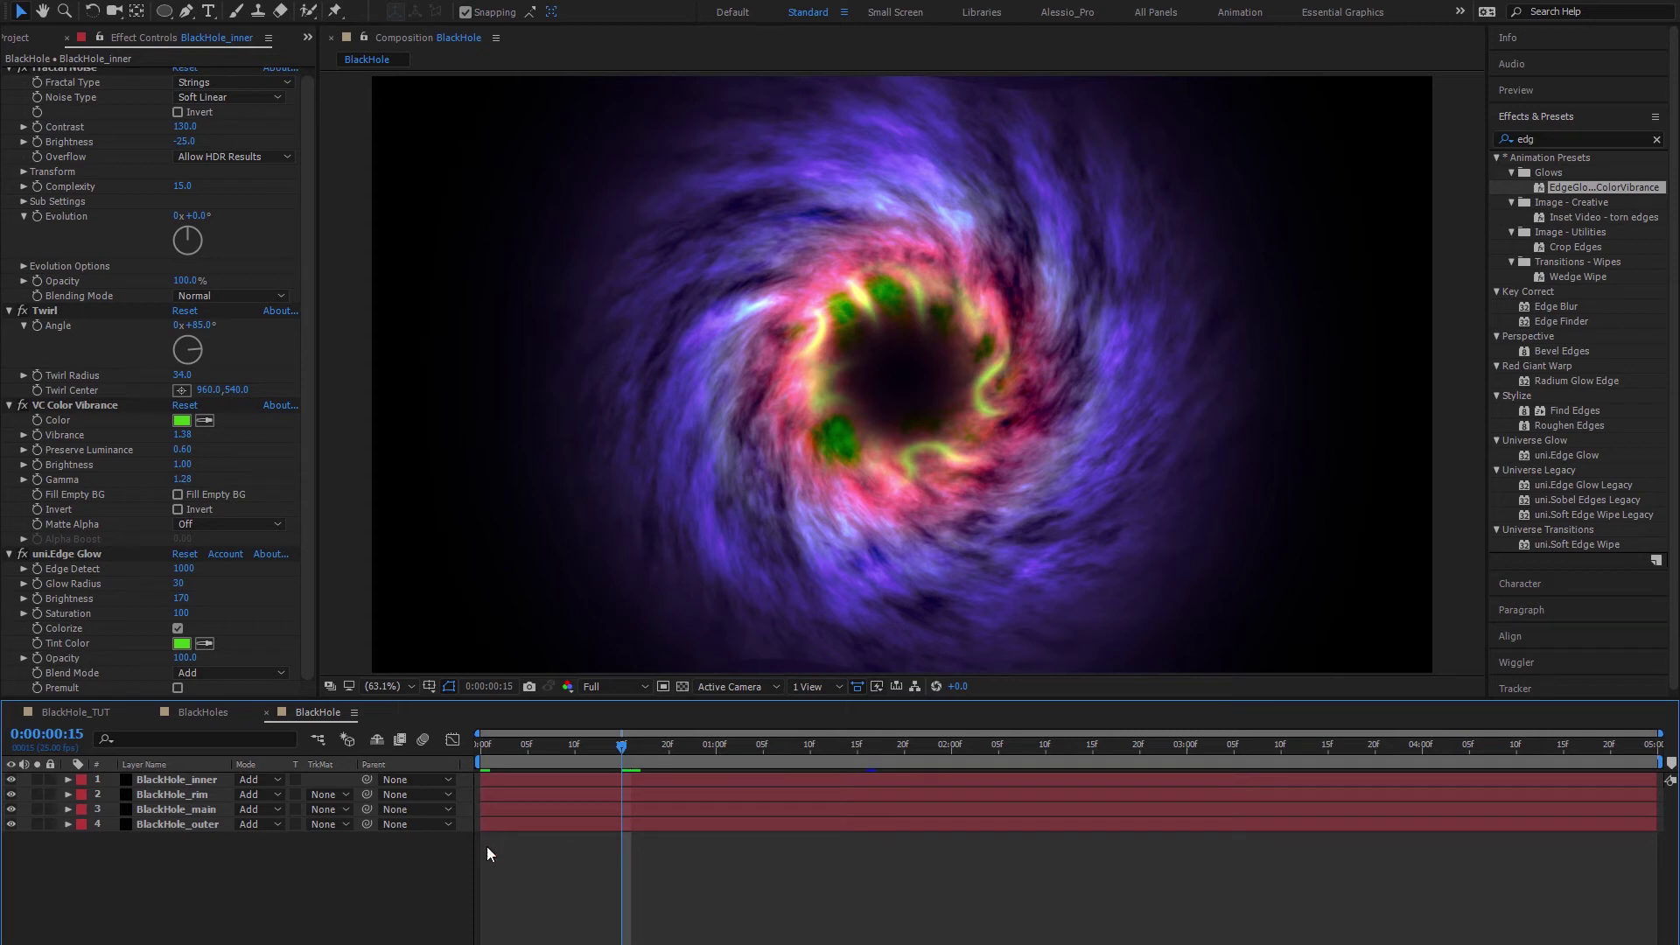
{"action": "left_click", "coordinate": [171, 821]}
{"action": "left_click", "coordinate": [171, 780], "text": "shift"}
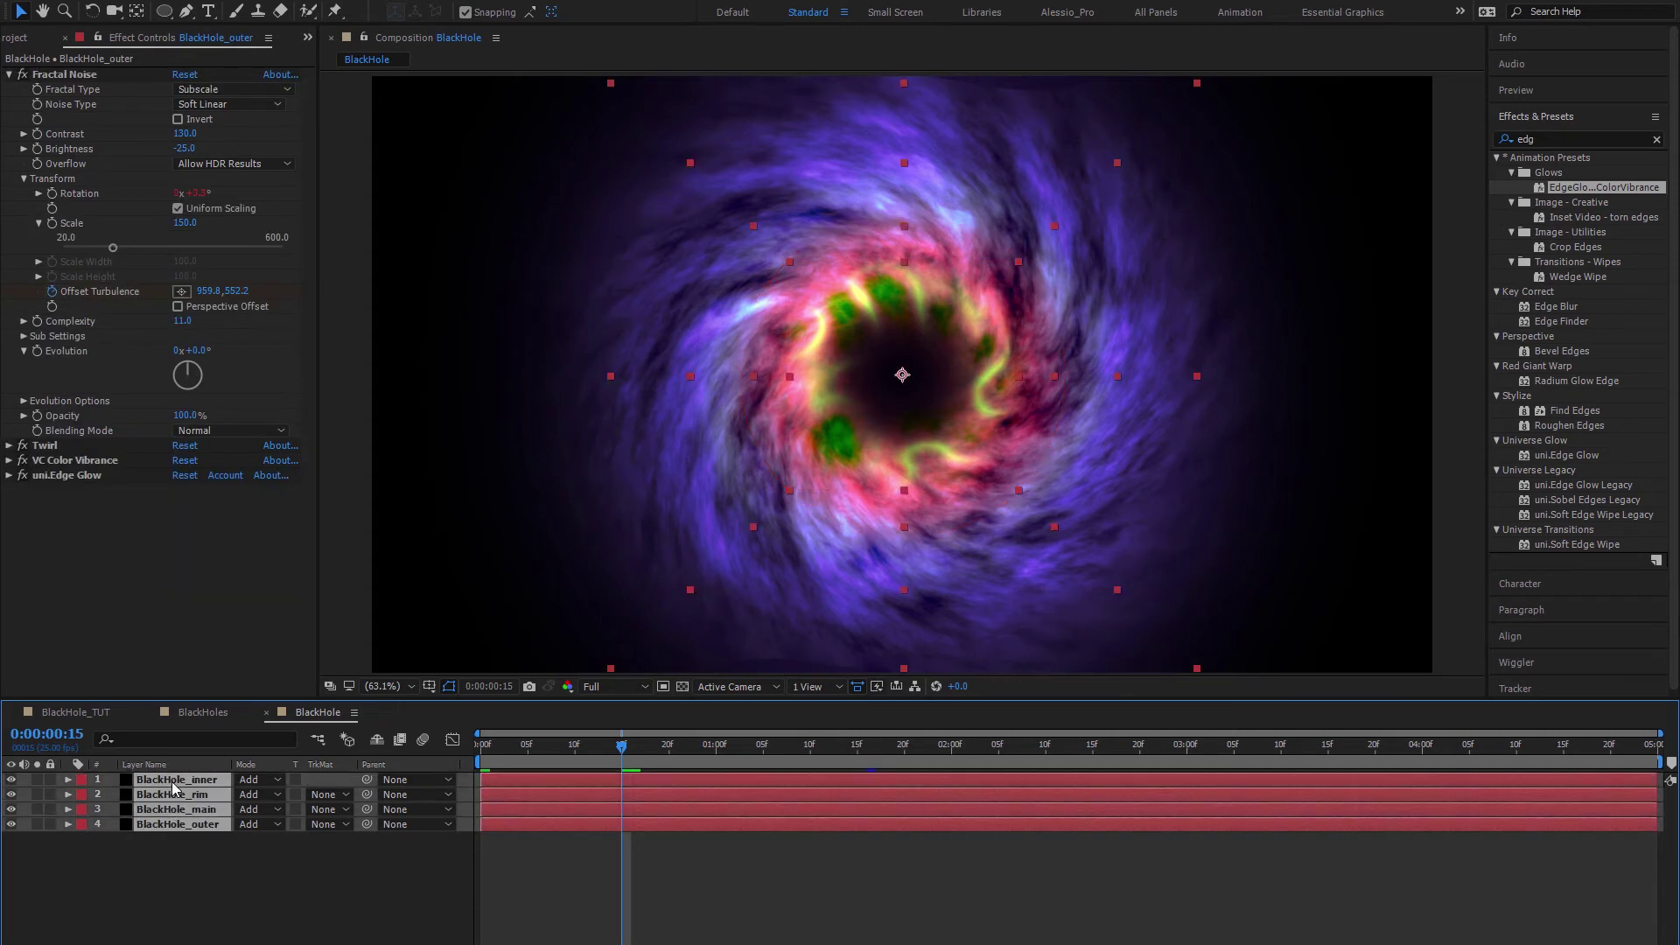
{"action": "key", "text": "m"}
{"action": "key", "text": "Home"}
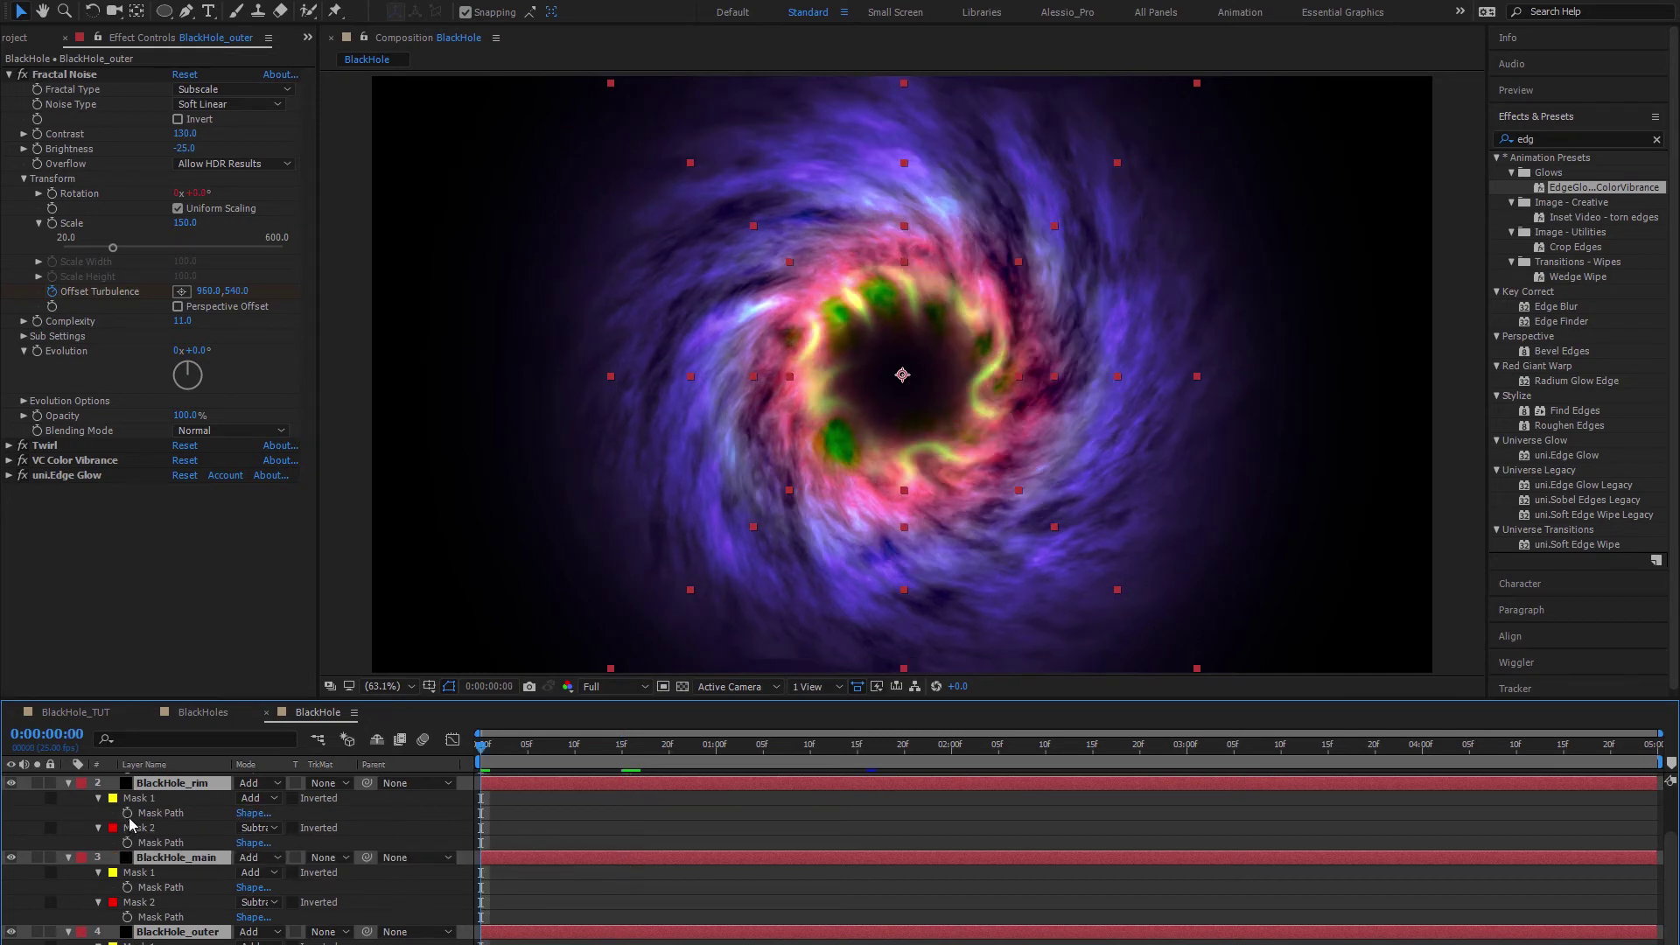
Step: Keyframe the Mask Path of both masks on every BlackHole layer at frame 0
{"action": "left_click", "coordinate": [131, 826]}
{"action": "scroll", "coordinate": [94, 830], "scroll_direction": "up", "scroll_amount": 1}
{"action": "left_click", "coordinate": [146, 796]}
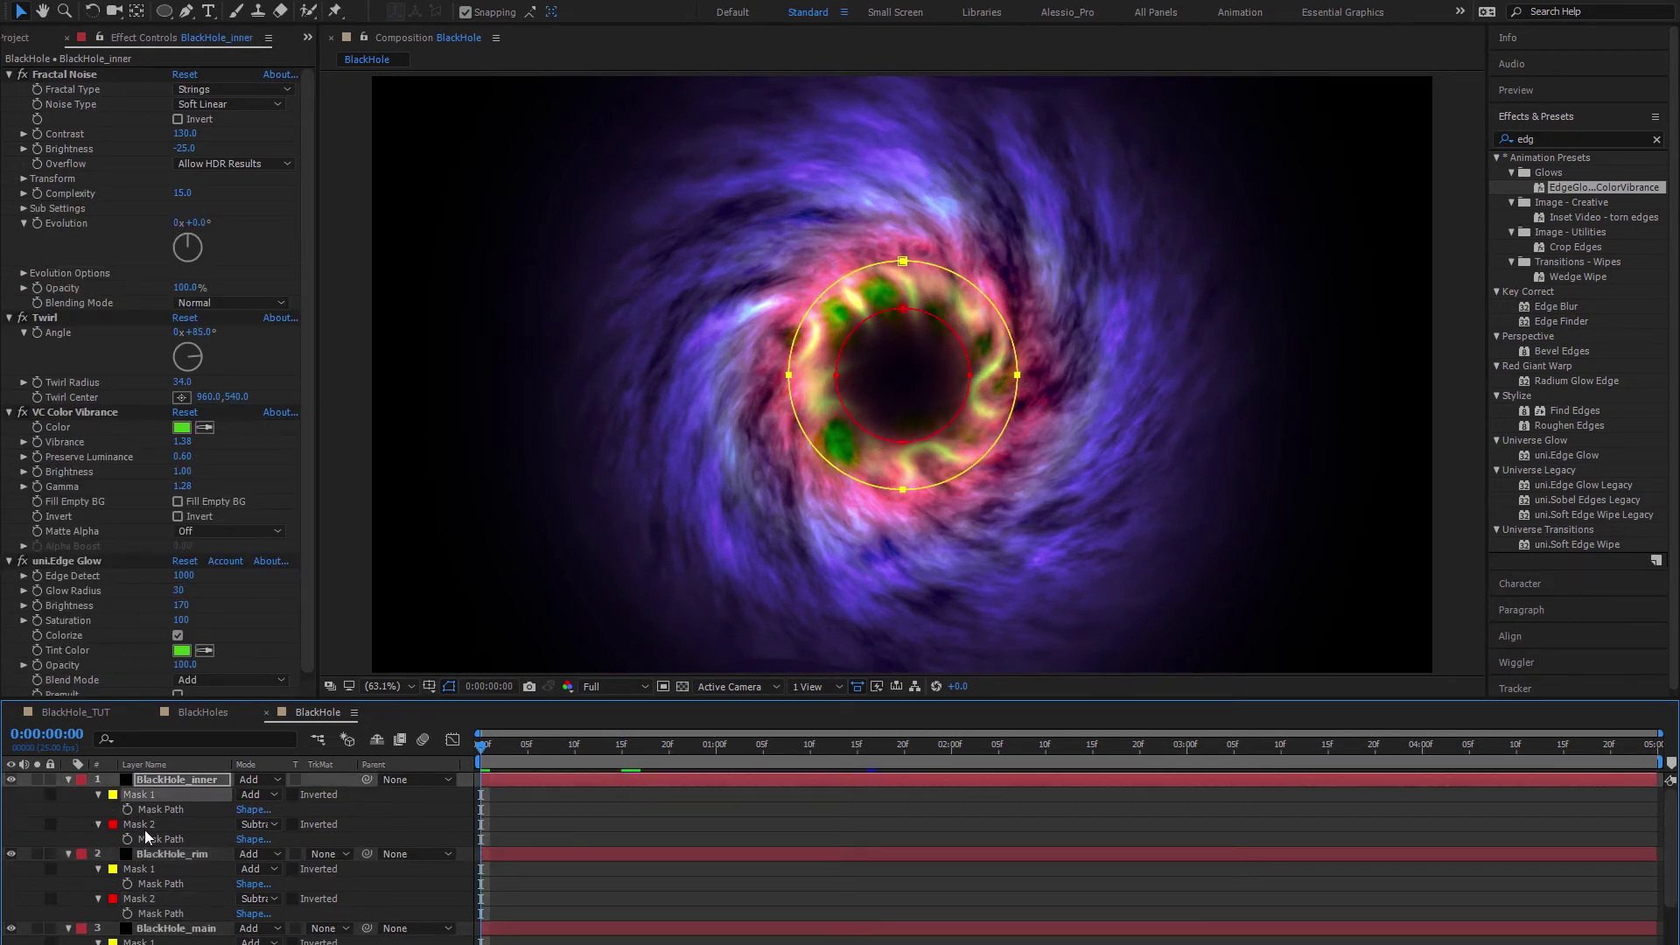
{"action": "left_click", "coordinate": [144, 826], "text": "shift"}
{"action": "left_click", "coordinate": [150, 869], "text": "shift"}
{"action": "left_click", "coordinate": [147, 898], "text": "shift"}
{"action": "left_click", "coordinate": [140, 941], "text": "shift"}
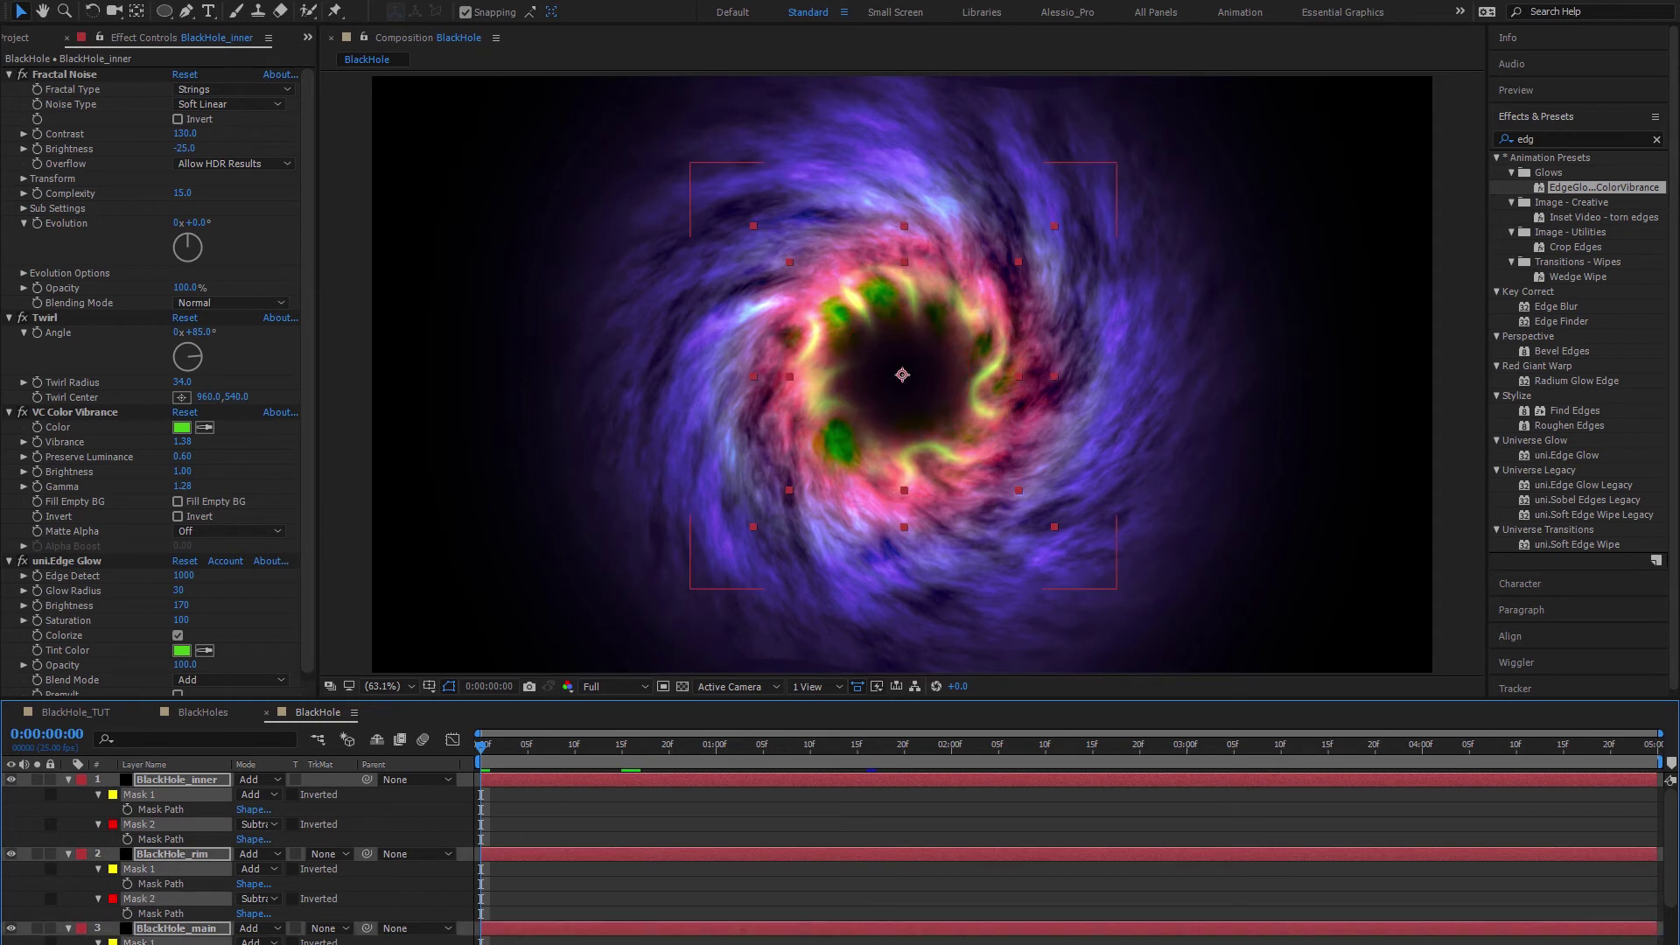
{"action": "scroll", "coordinate": [149, 910], "scroll_direction": "down", "scroll_amount": 3}
{"action": "left_click", "coordinate": [140, 872], "text": "shift"}
{"action": "left_click", "coordinate": [140, 917], "text": "shift"}
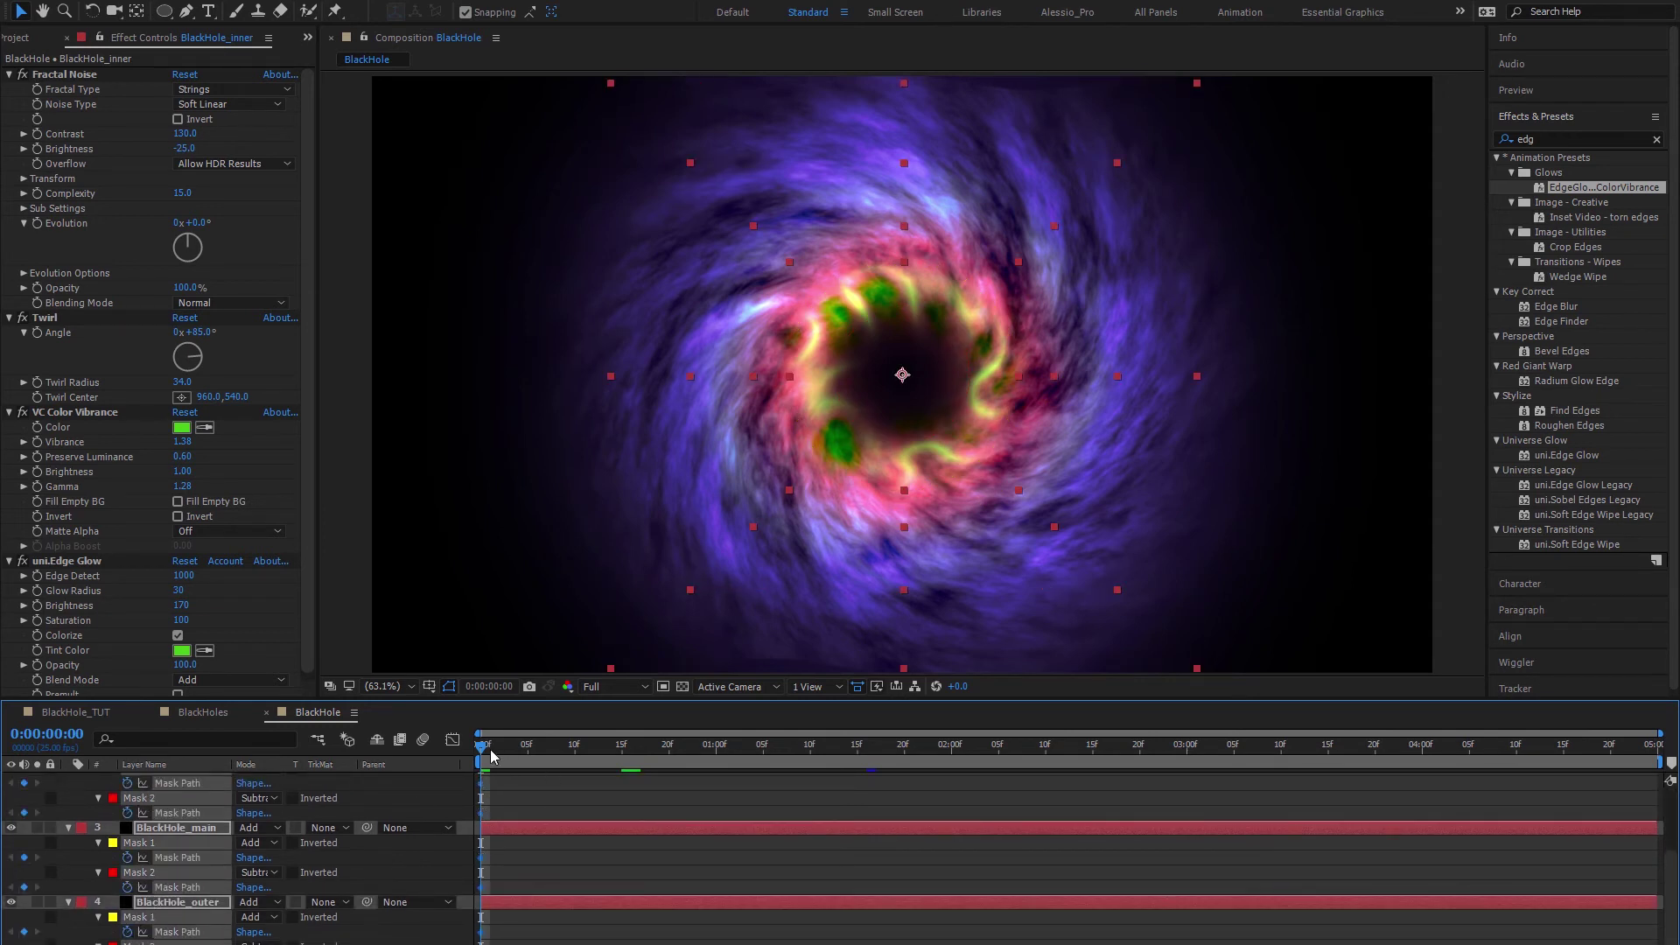
Step: Zoom the composition view out to 50% and set the preview resolution to Half
{"action": "key", "text": "Page_Down"}
{"action": "key", "text": "Page_Up"}
{"action": "key", "text": "comma"}
{"action": "left_click", "coordinate": [625, 685]}
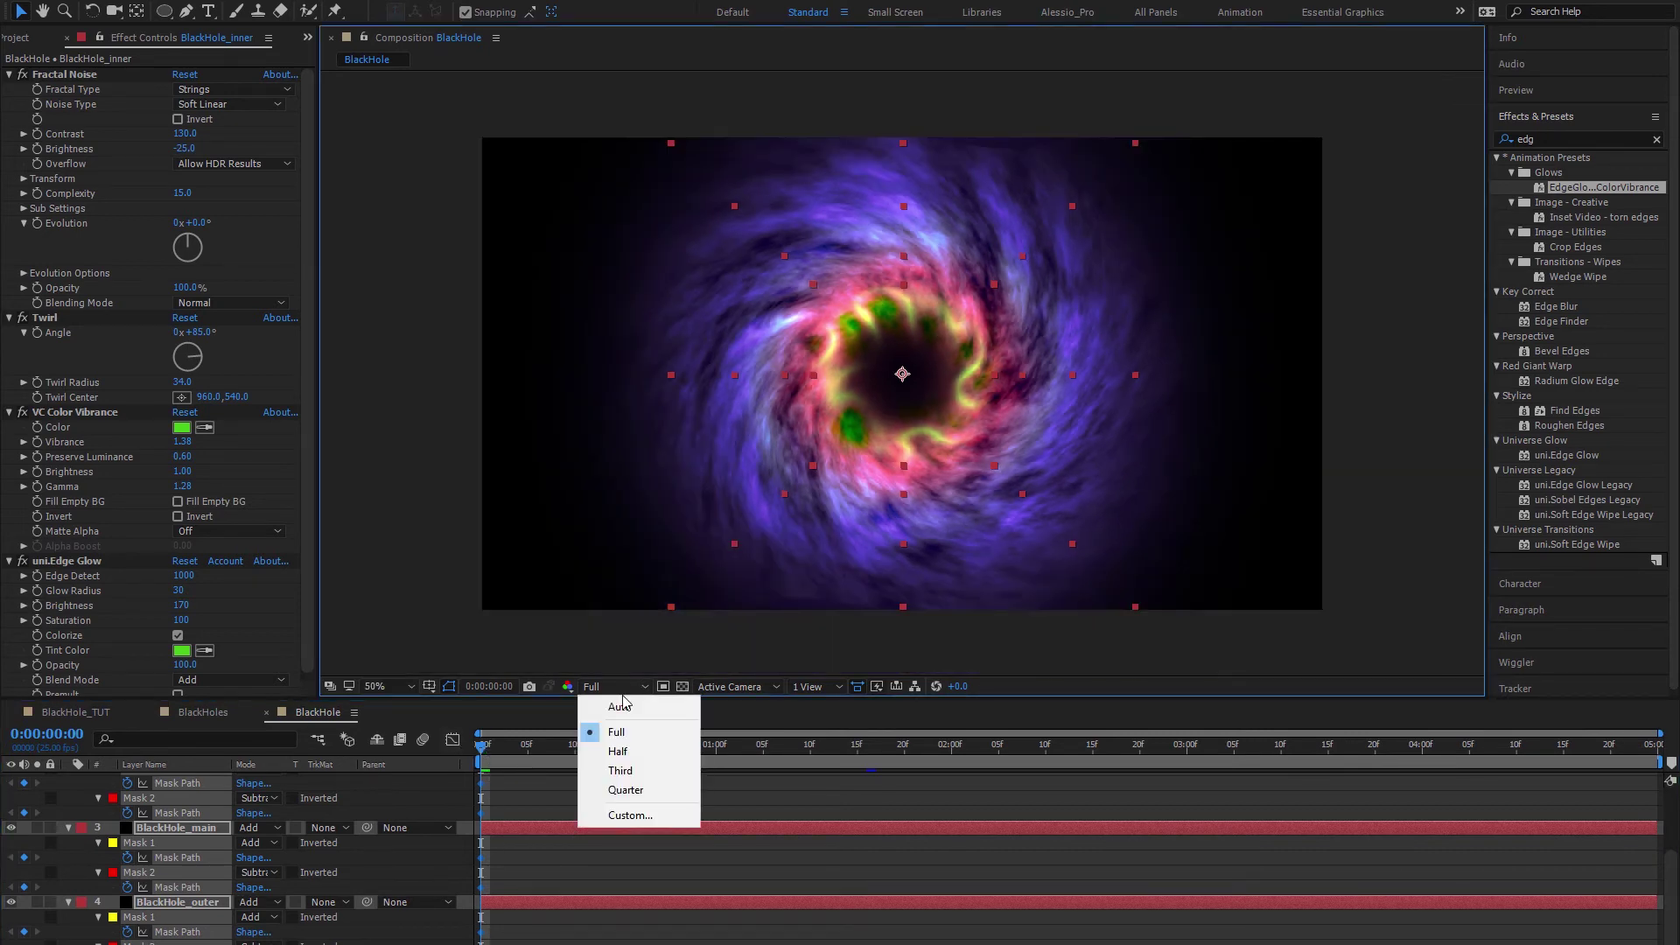
{"action": "left_click", "coordinate": [617, 751]}
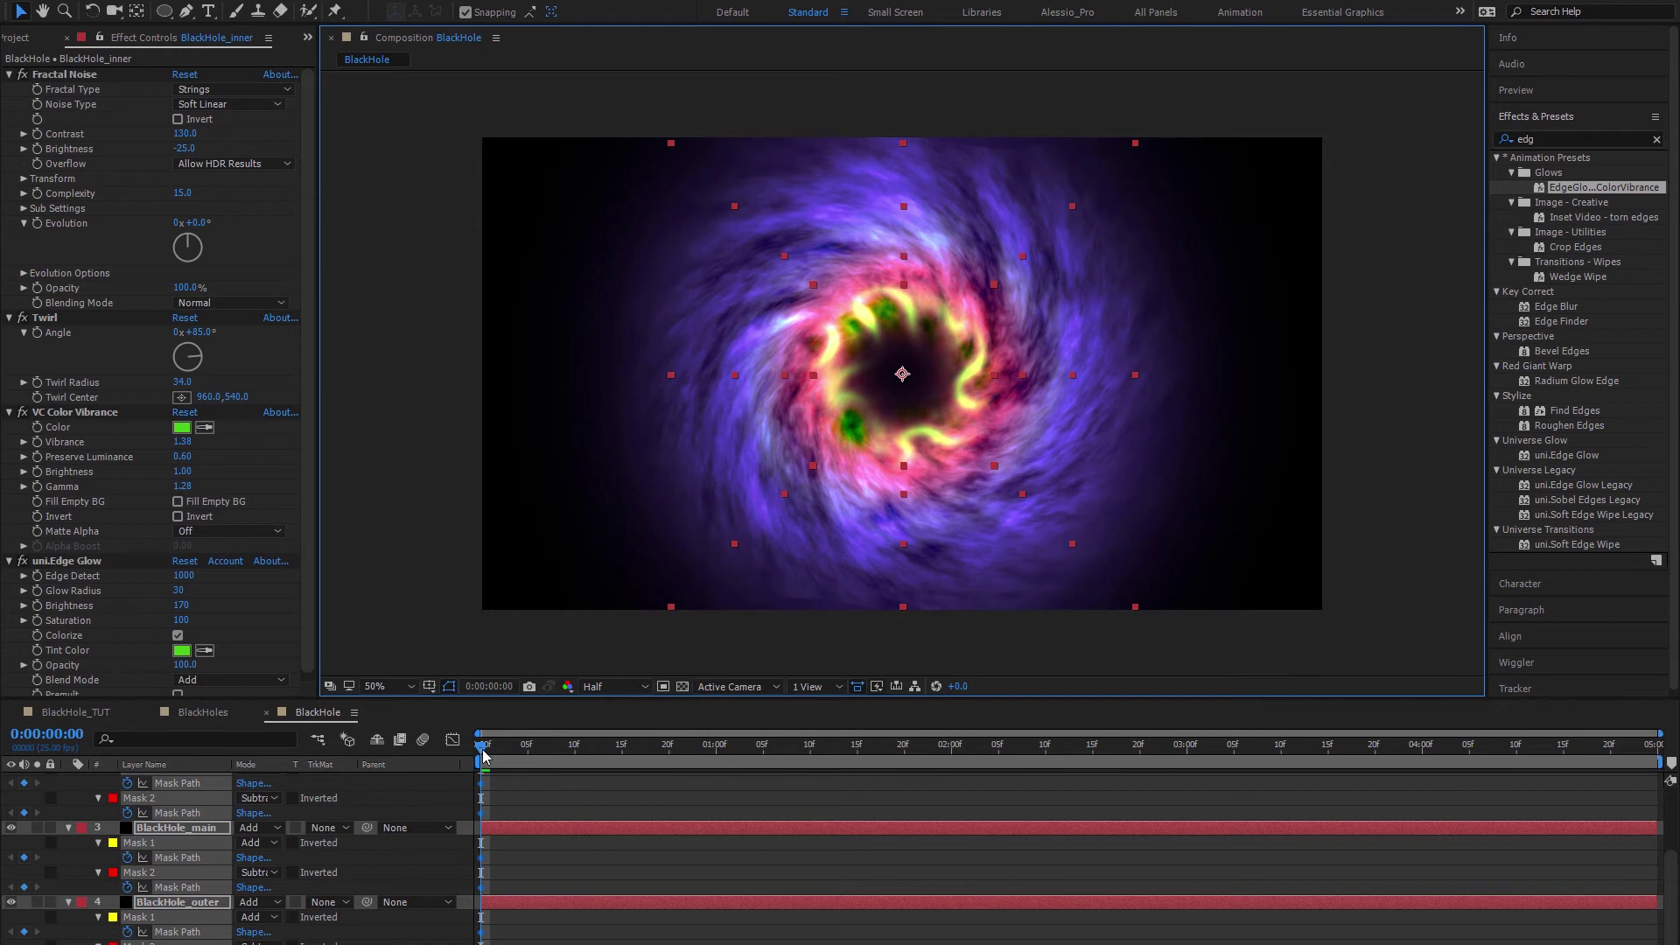
Step: Move all the Mask Path keyframes from the start to 1:00 and clear the selection
{"action": "key", "text": "ctrl+j"}
{"action": "scroll", "coordinate": [495, 796], "scroll_direction": "up", "scroll_amount": 3}
{"action": "left_click_drag", "start_coordinate": [479, 816], "coordinate": [713, 814]}
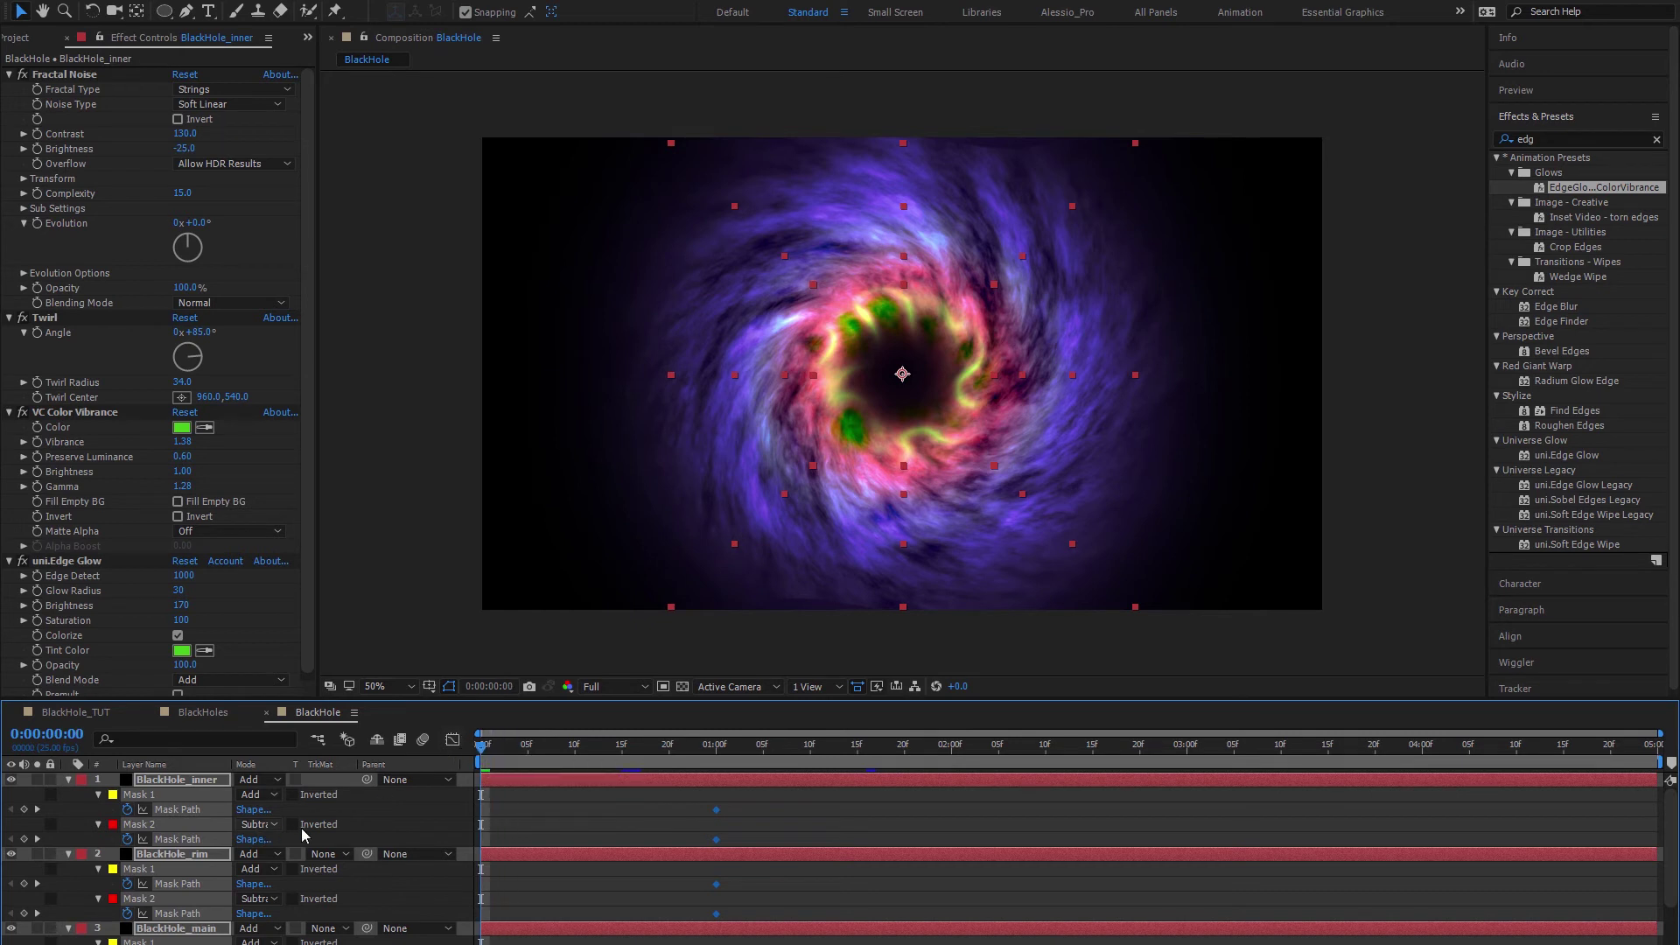
{"action": "key", "text": "F2"}
Step: At frame 0, scale both BlackHole_inner masks down around their center to small circles in the middle of the hole
{"action": "left_click", "coordinate": [146, 797]}
{"action": "left_click", "coordinate": [144, 825], "text": "shift"}
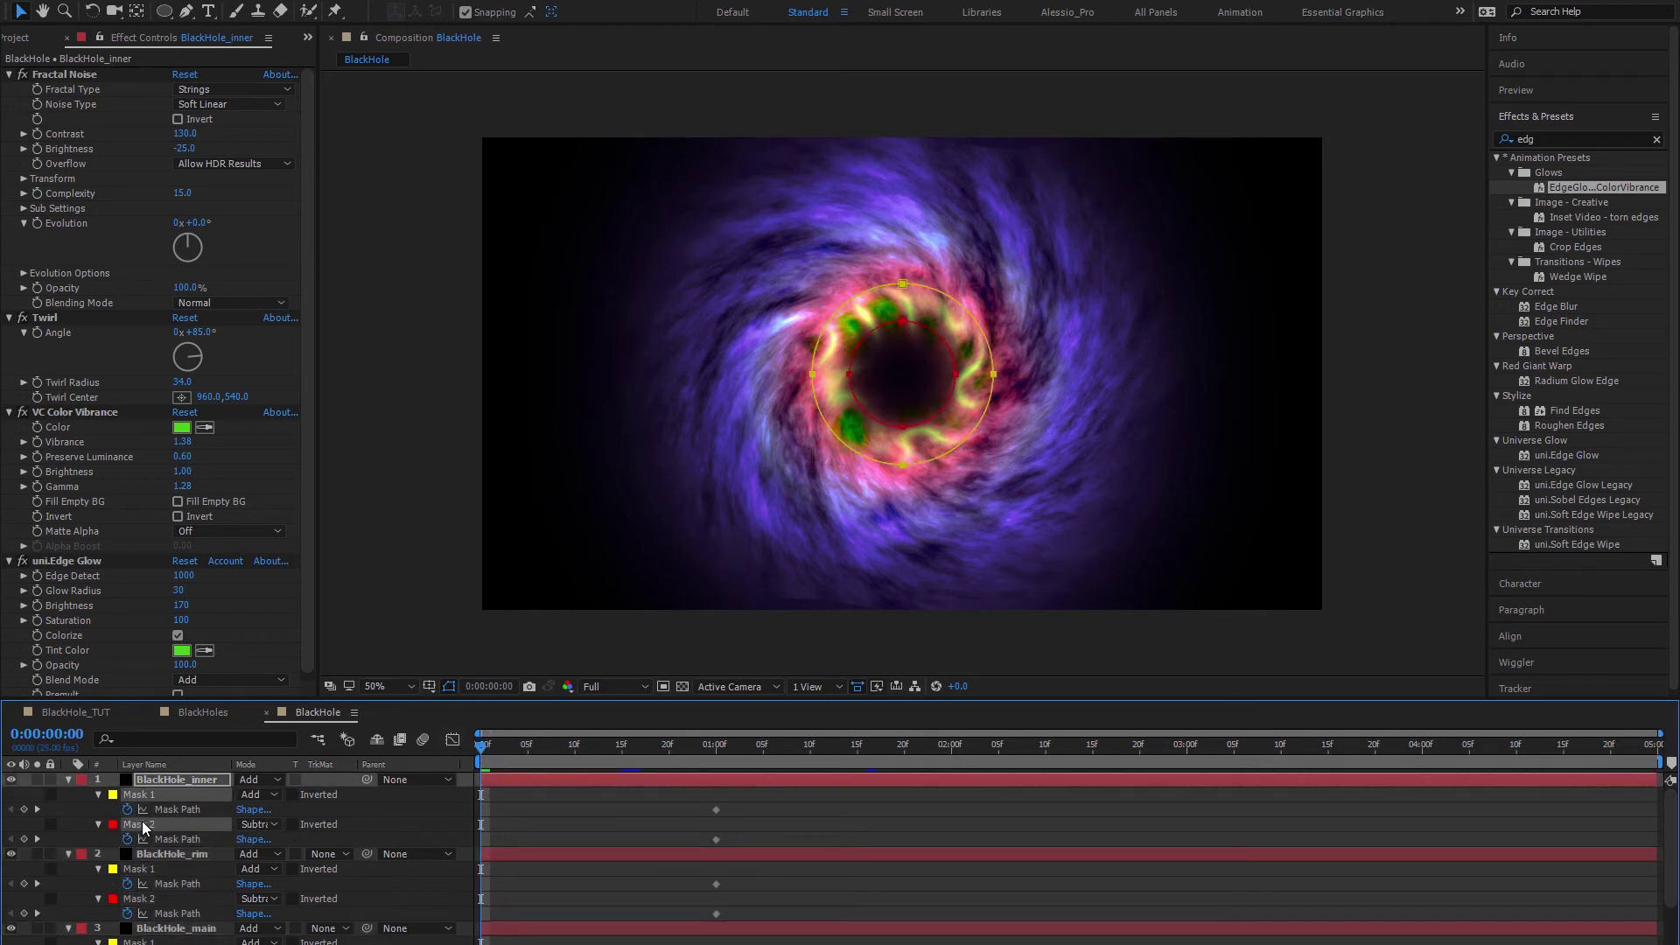
{"action": "double_click", "coordinate": [949, 454]}
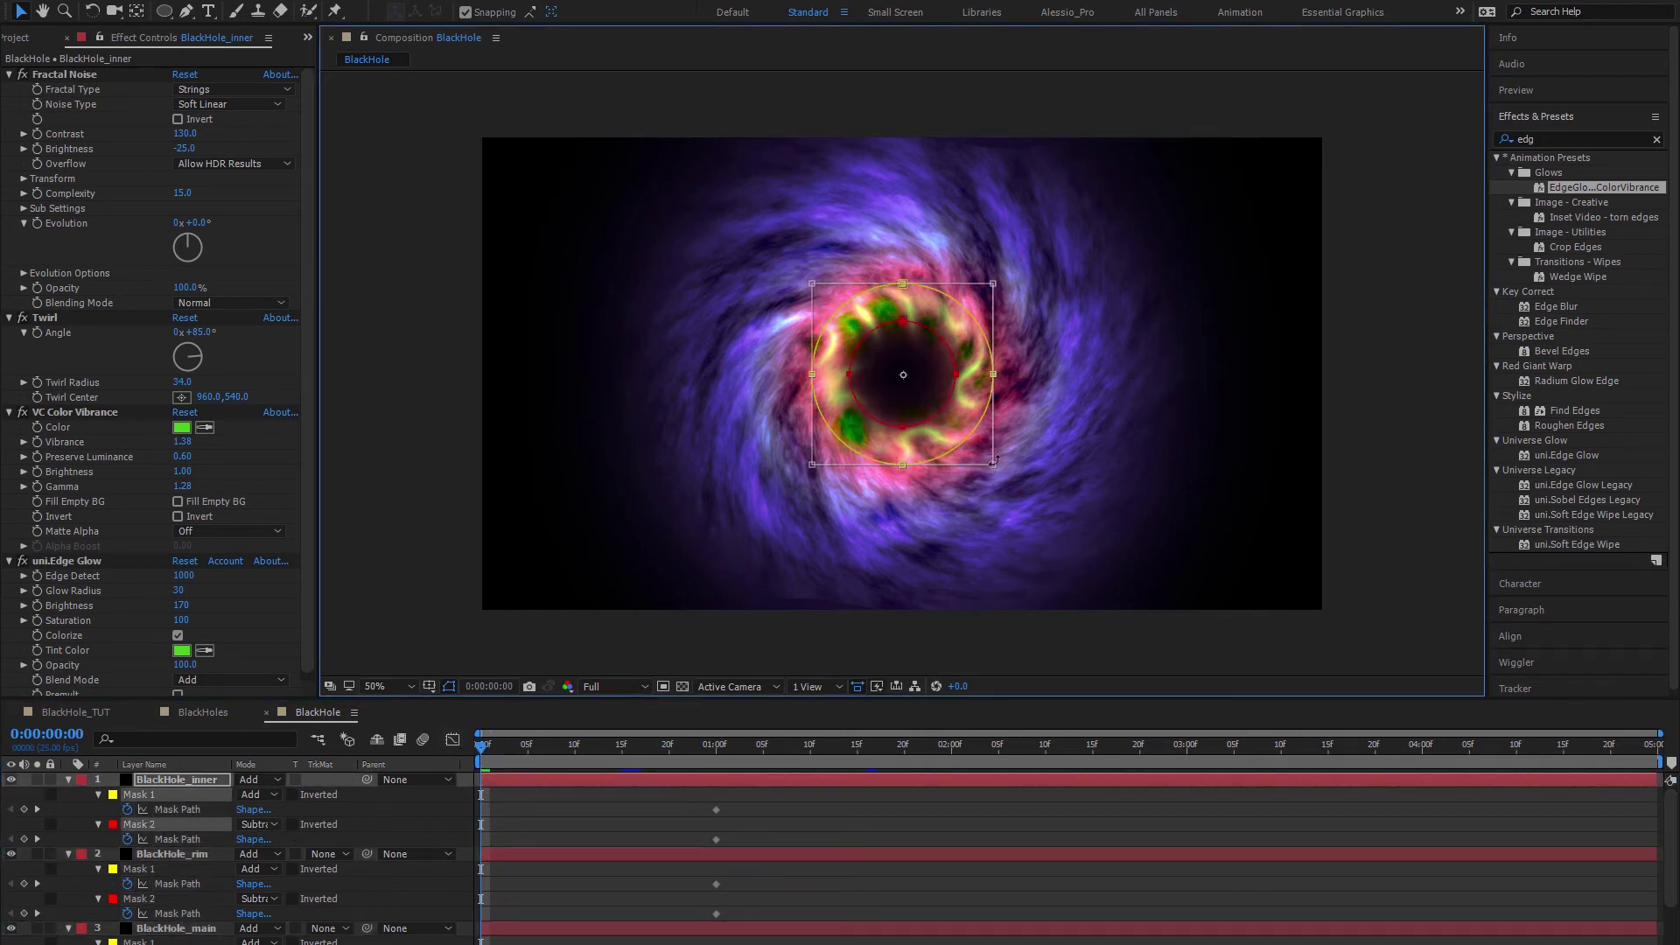
{"action": "left_click_drag", "start_coordinate": [993, 466], "coordinate": [936, 409]}
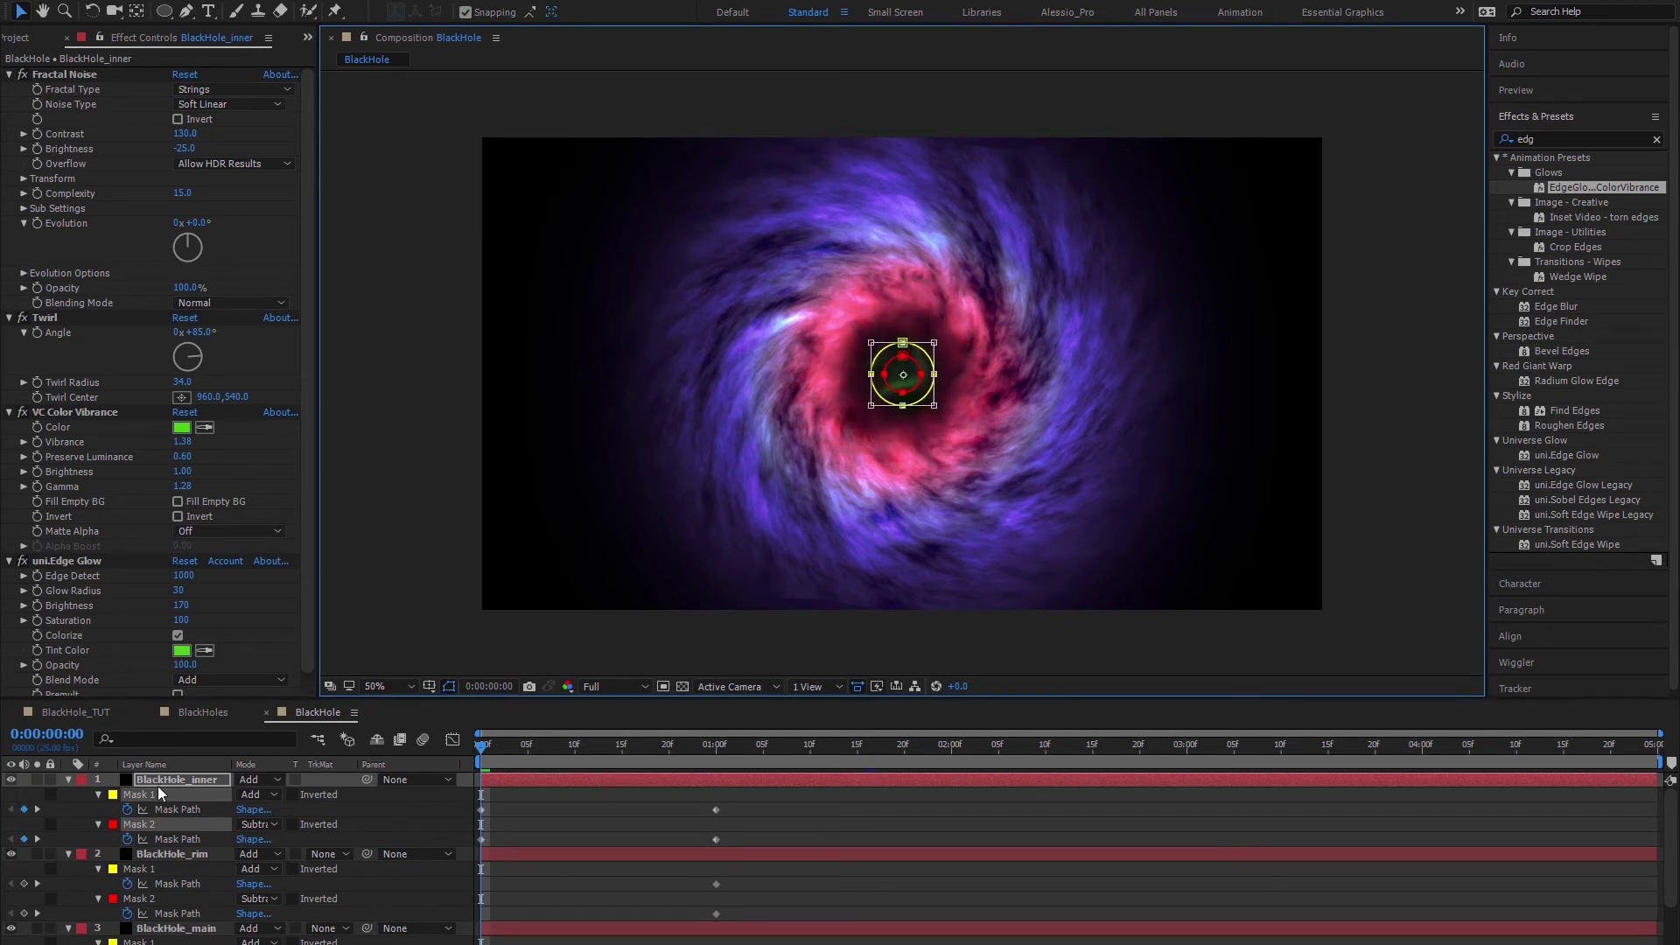
Step: Solo BlackHole_inner and enlarge its subtracting Mask 2 around its center until it slightly surrounds Mask 1
{"action": "left_click", "coordinate": [137, 824]}
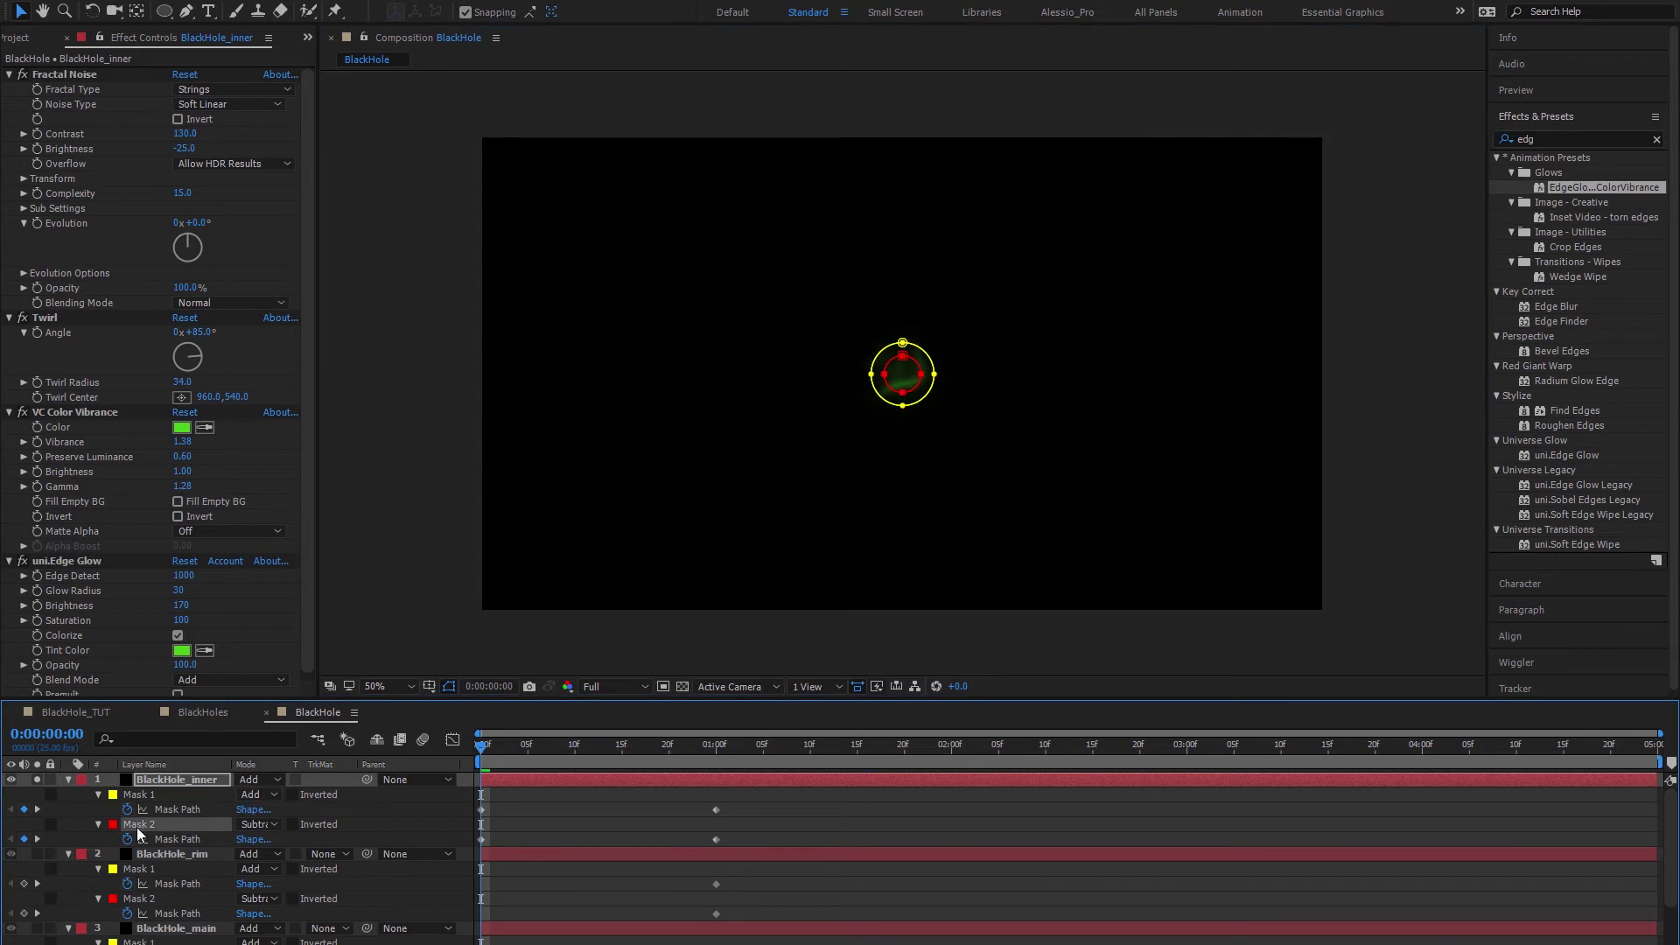
{"action": "double_click", "coordinate": [915, 391]}
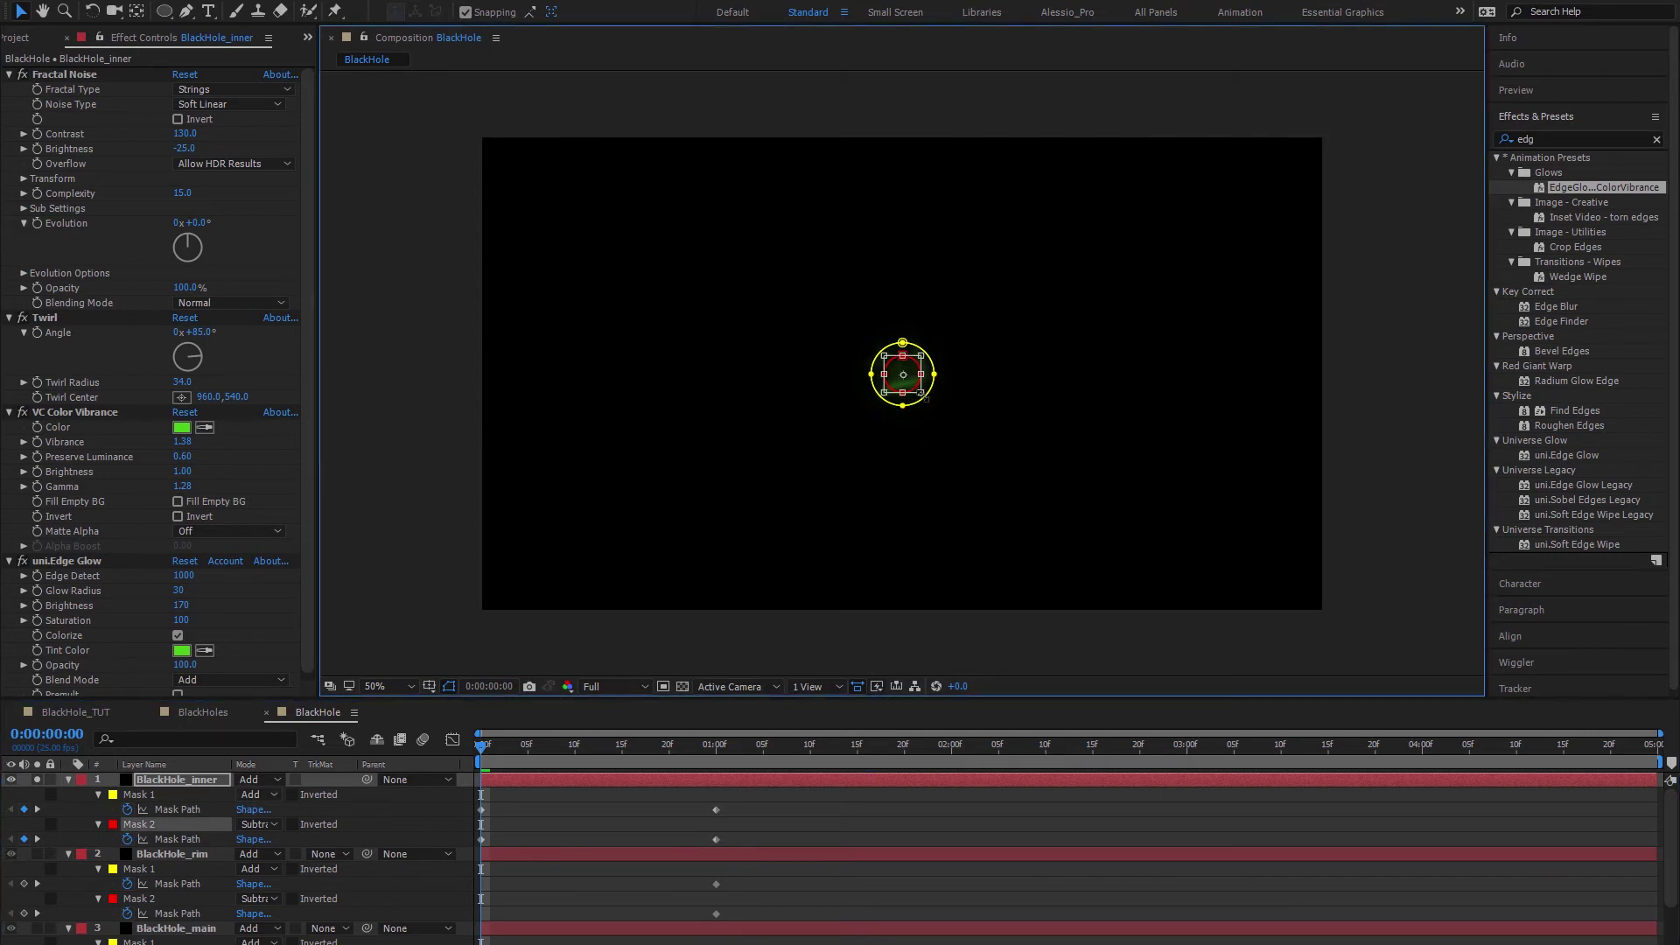
{"action": "left_click_drag", "start_coordinate": [932, 401], "coordinate": [952, 416]}
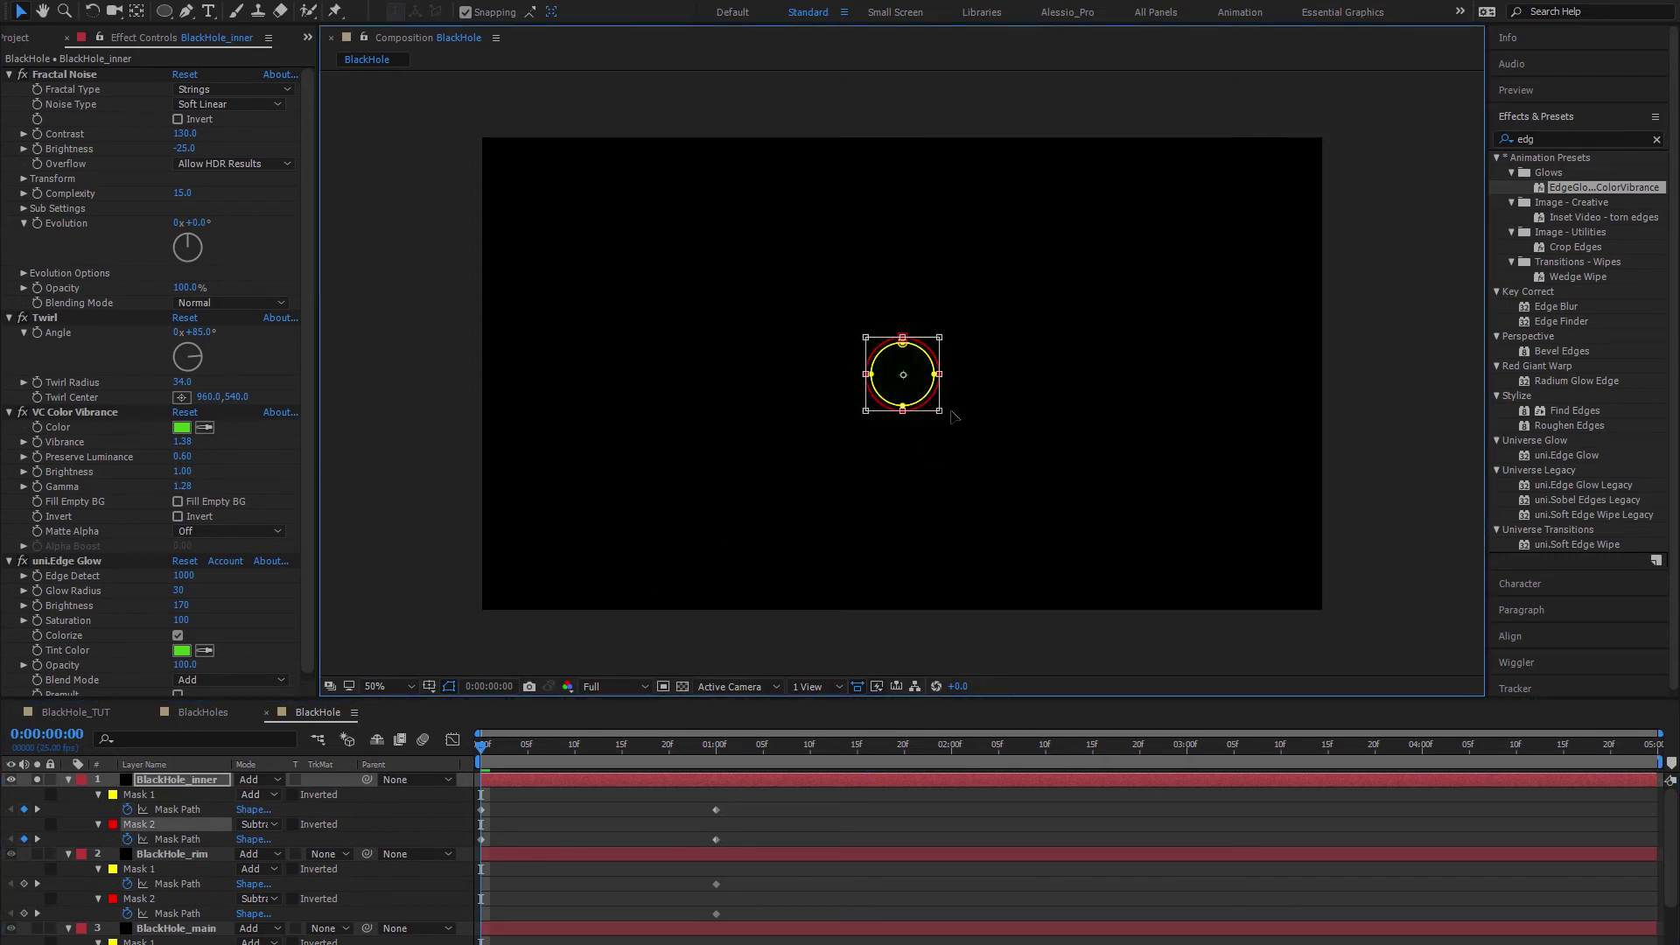
{"action": "key", "text": "Return"}
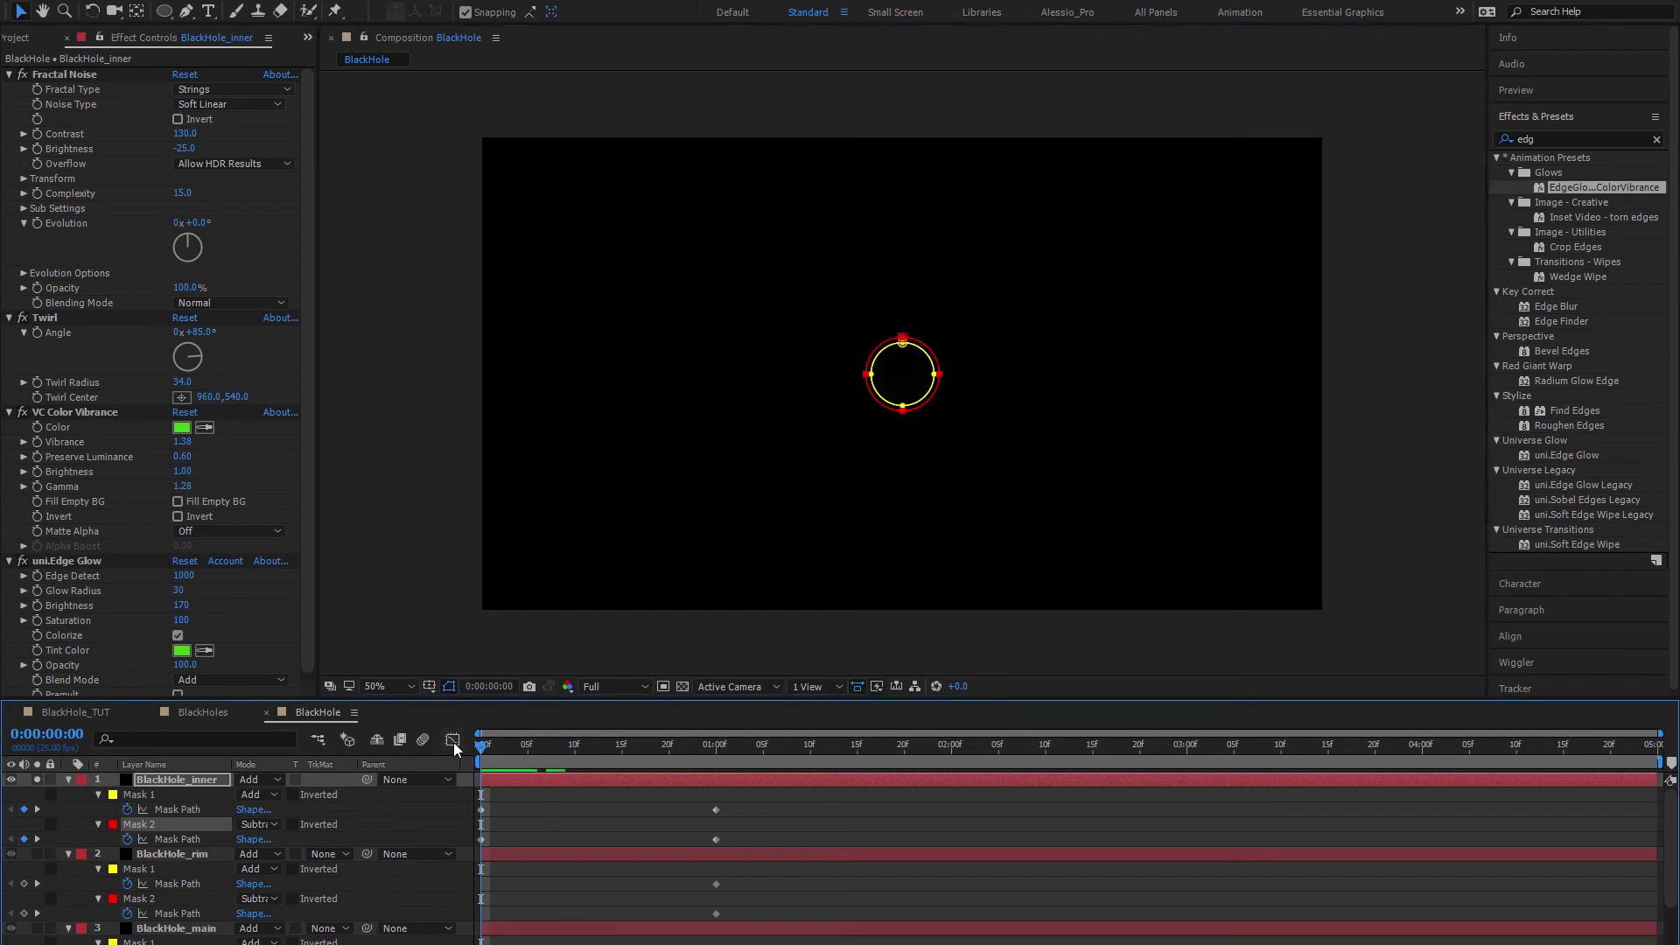
Step: Preview the BlackHole_inner mask opening animation from the start at Half resolution
{"action": "key", "text": "space"}
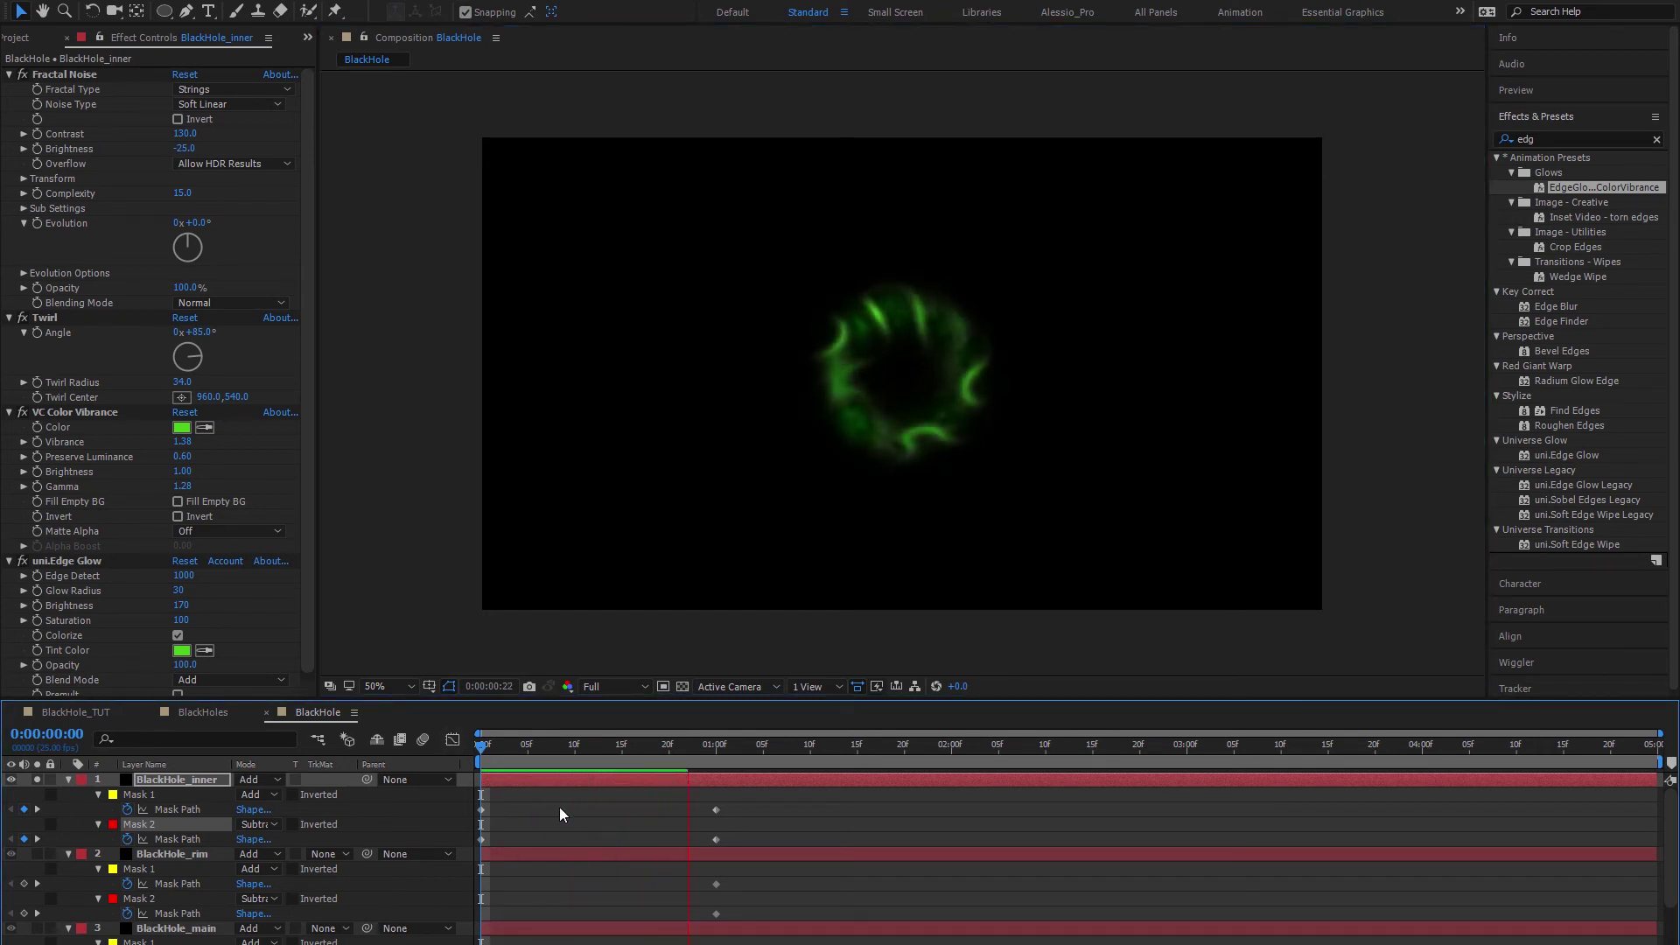
{"action": "key", "text": "space"}
{"action": "left_click", "coordinate": [612, 687]}
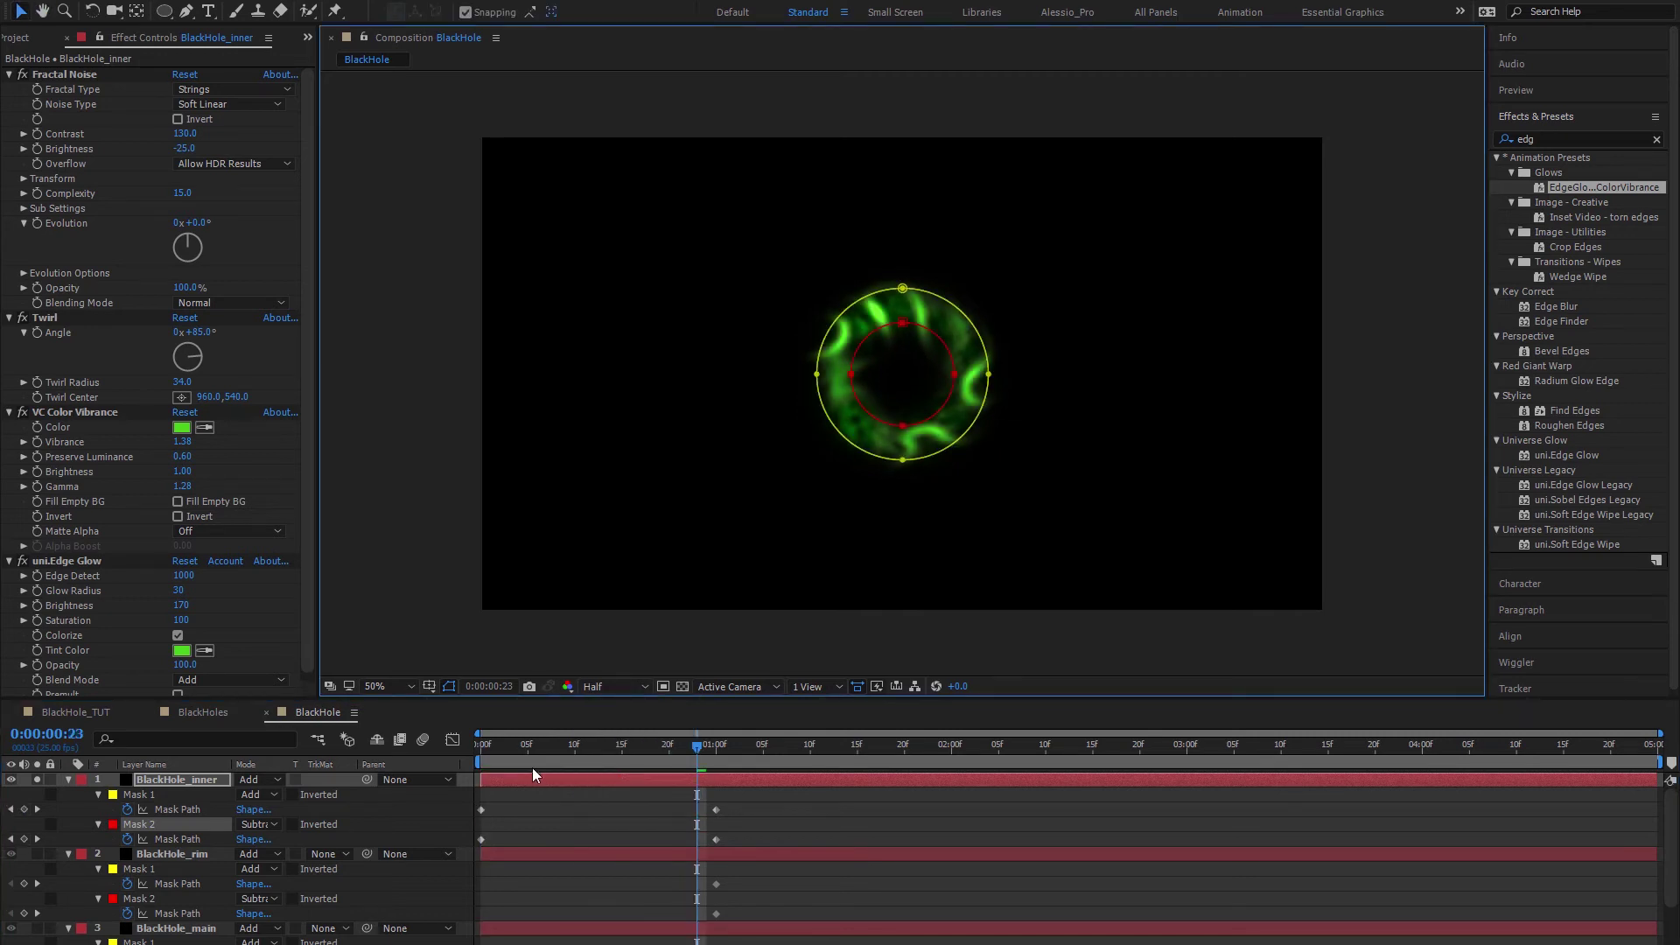
{"action": "left_click", "coordinate": [603, 753]}
{"action": "left_click_drag", "start_coordinate": [536, 745], "coordinate": [509, 744]}
{"action": "key", "text": "space"}
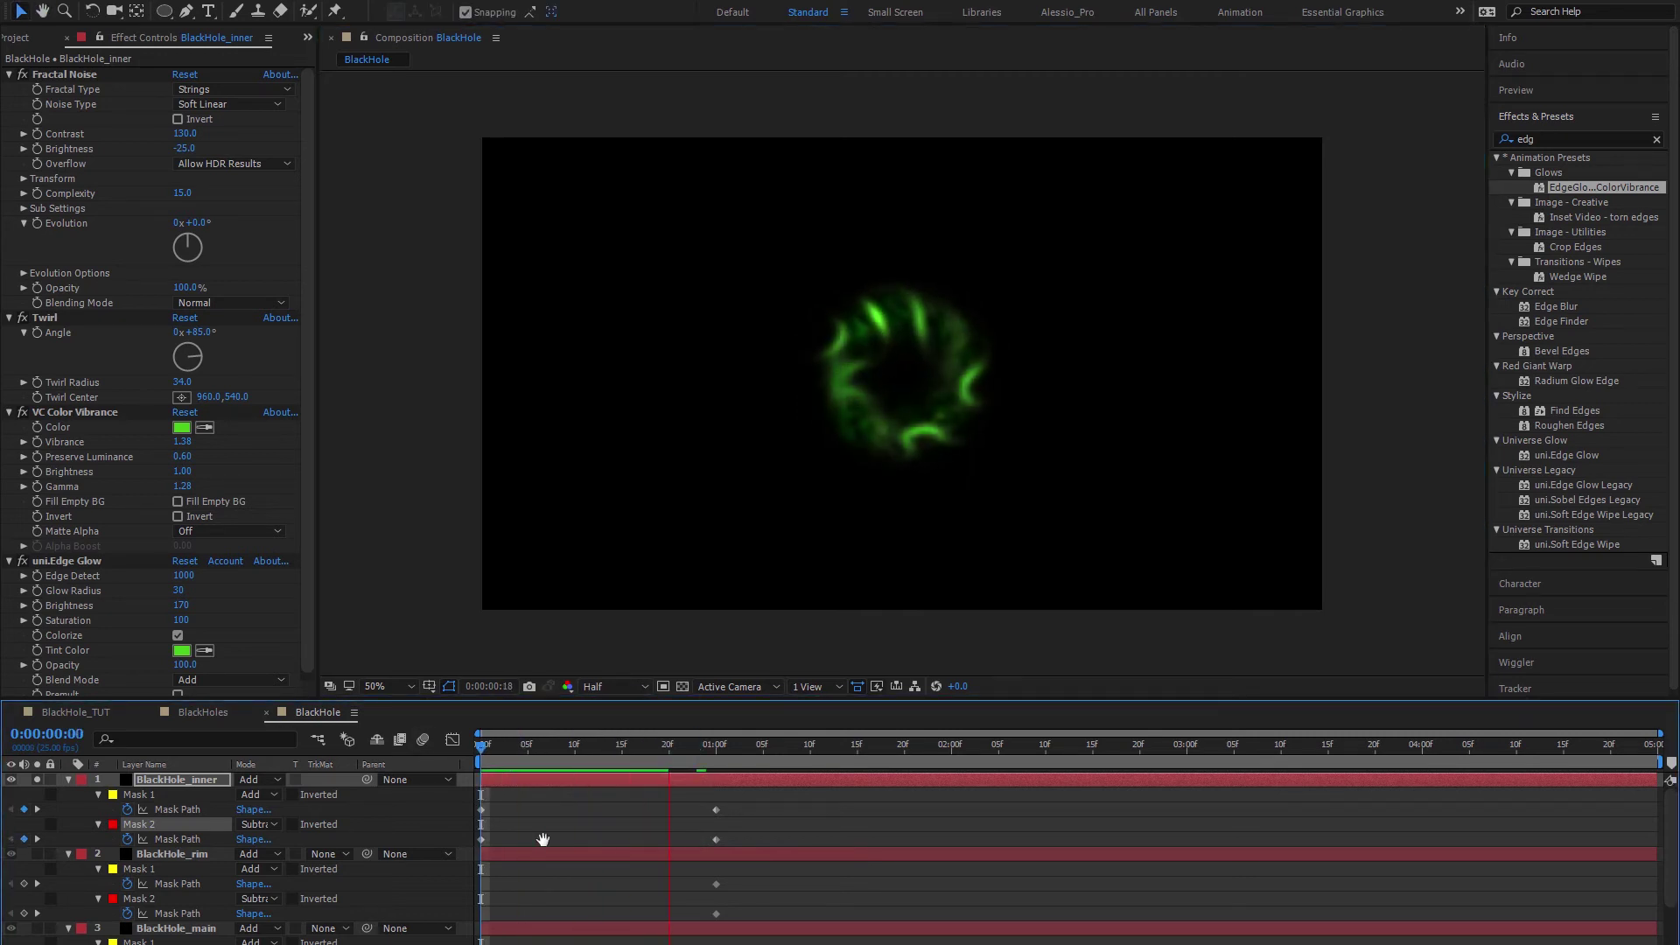
{"action": "key", "text": "space"}
Step: Copy the two frame-0 Mask Path keyframes from BlackHole_inner onto both masks of BlackHole_rim
{"action": "left_click_drag", "start_coordinate": [512, 794], "coordinate": [472, 842]}
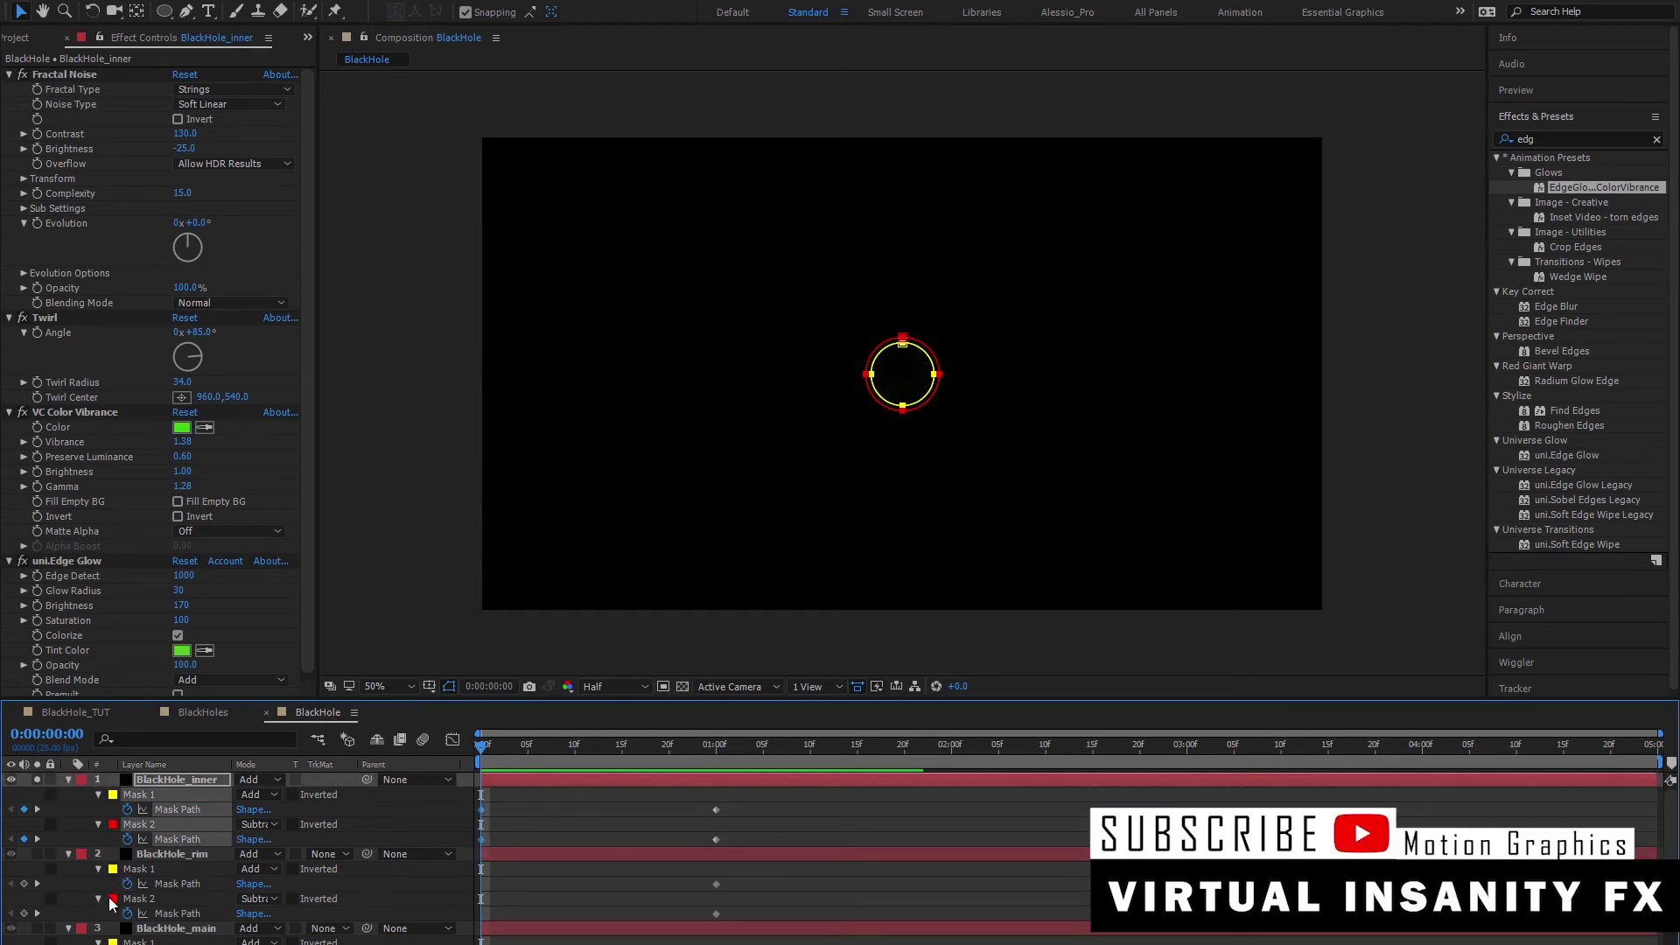
{"action": "left_click", "coordinate": [151, 870]}
{"action": "left_click", "coordinate": [142, 899], "text": "shift"}
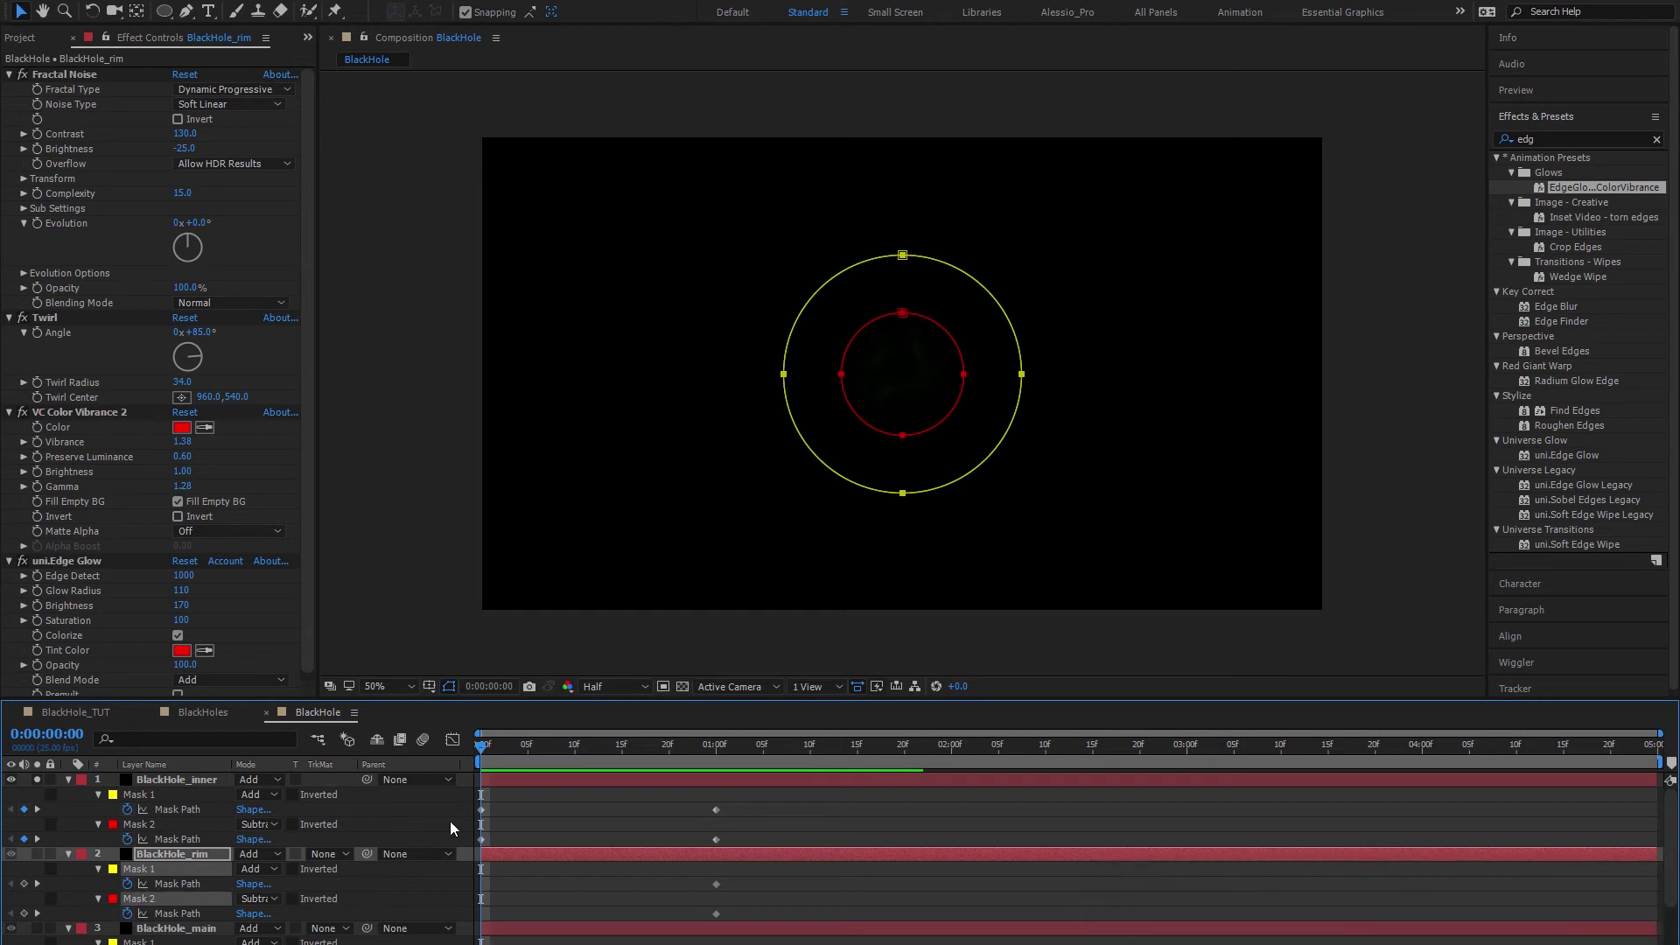
{"action": "key", "text": "ctrl+v"}
Step: Paste the copied frame-0 Mask Path keyframes onto the masks of BlackHole_main and BlackHole_outer
{"action": "scroll", "coordinate": [217, 903], "scroll_direction": "down", "scroll_amount": 2}
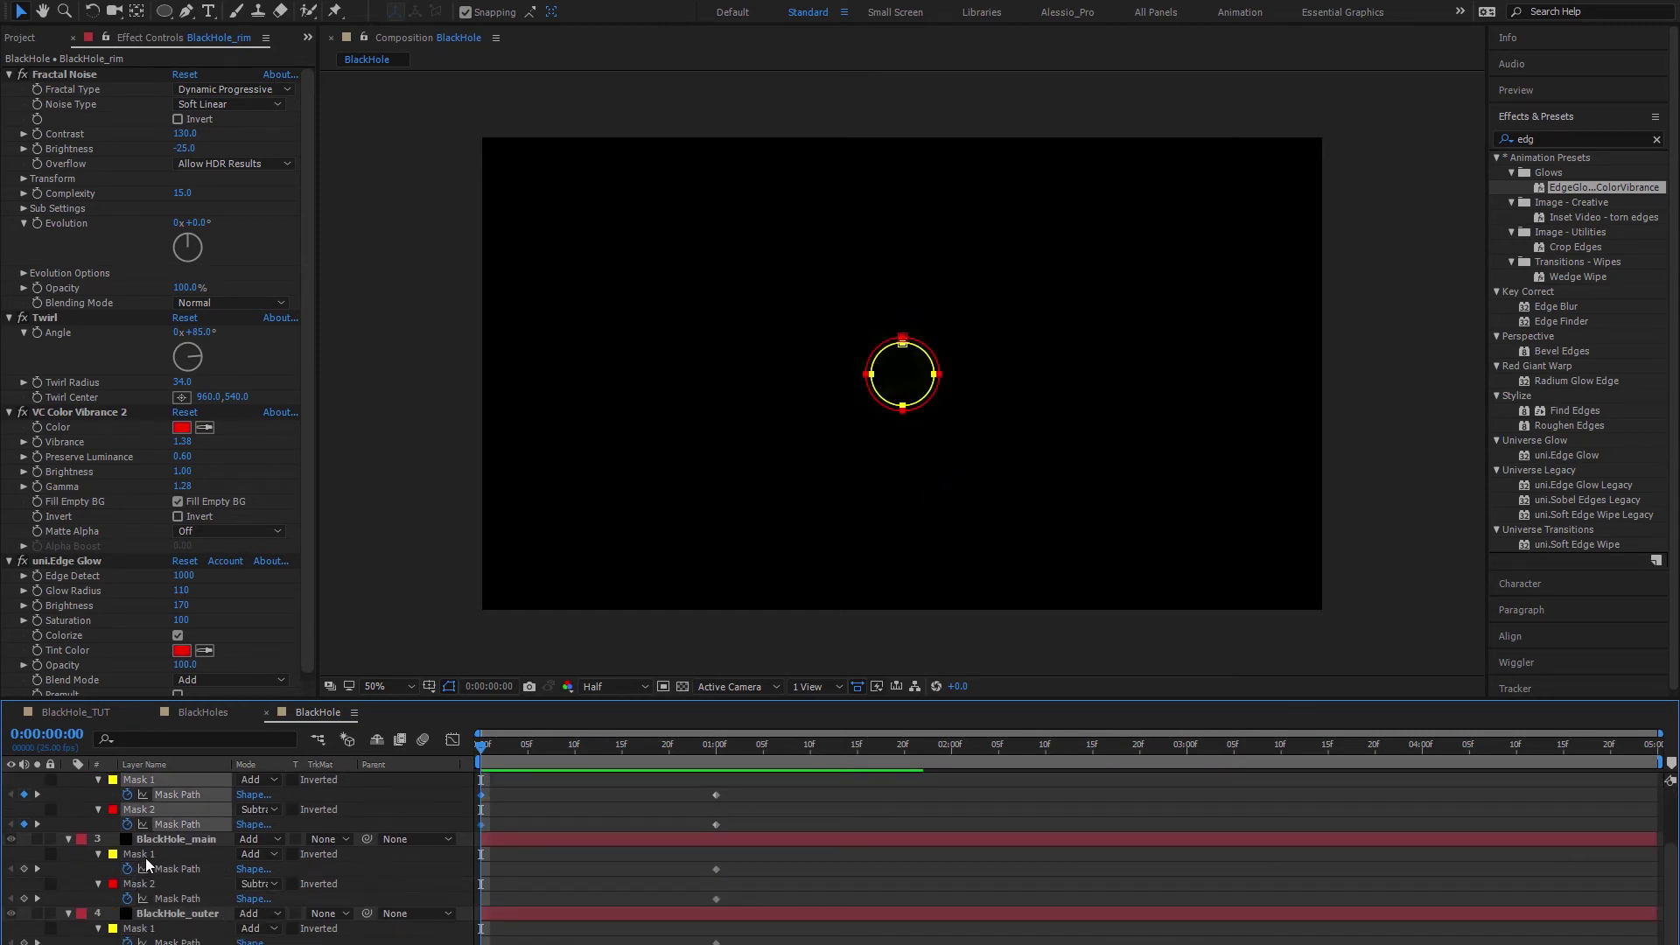
{"action": "left_click", "coordinate": [146, 857]}
{"action": "left_click", "coordinate": [148, 886], "text": "shift"}
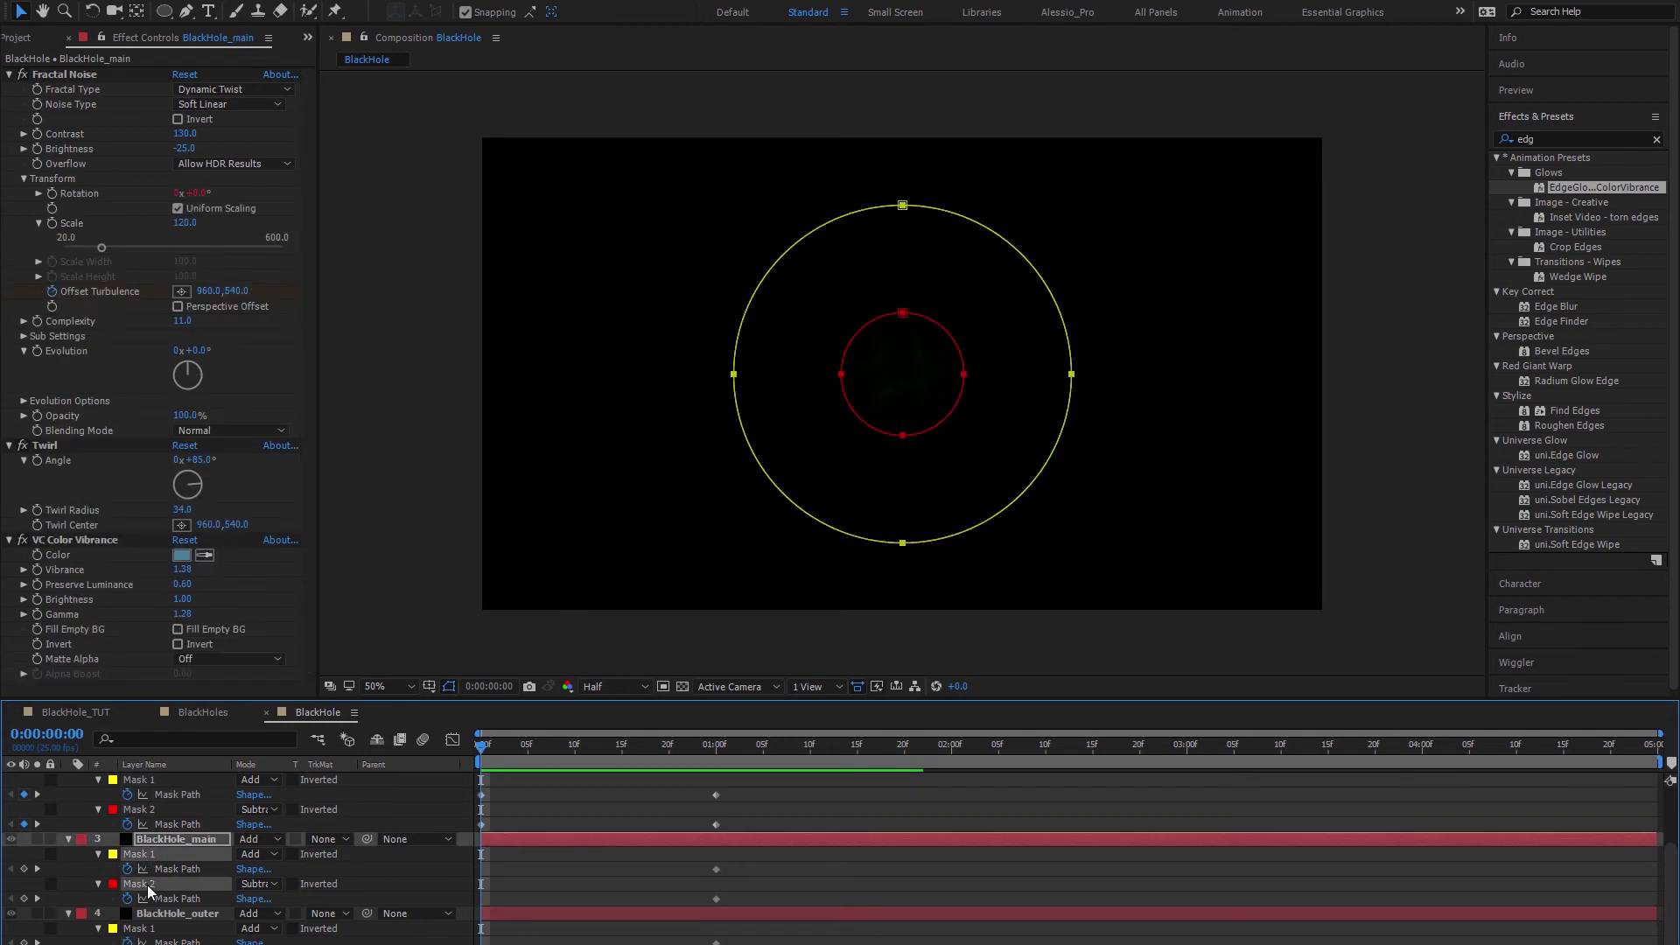
{"action": "left_click", "coordinate": [144, 930]}
{"action": "left_click", "coordinate": [178, 941]}
{"action": "scroll", "coordinate": [840, 857], "scroll_direction": "down", "scroll_amount": 1}
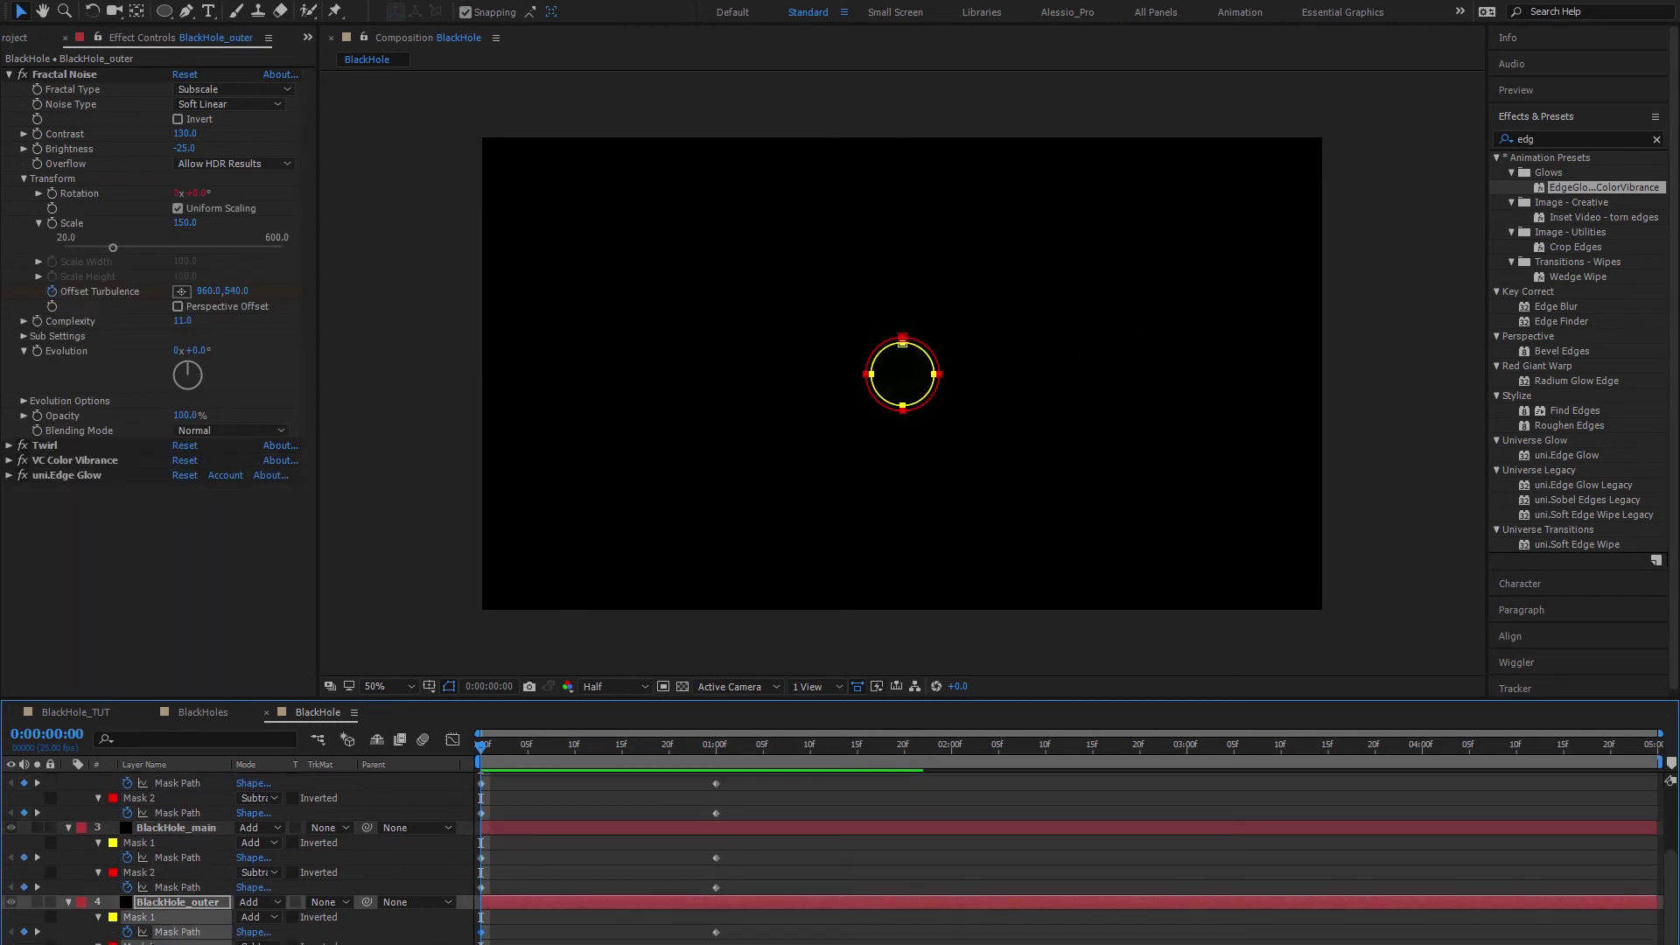
Step: Turn off the solo on BlackHole_inner and preview the opening animation with all four layers
{"action": "scroll", "coordinate": [538, 799], "scroll_direction": "up", "scroll_amount": 5}
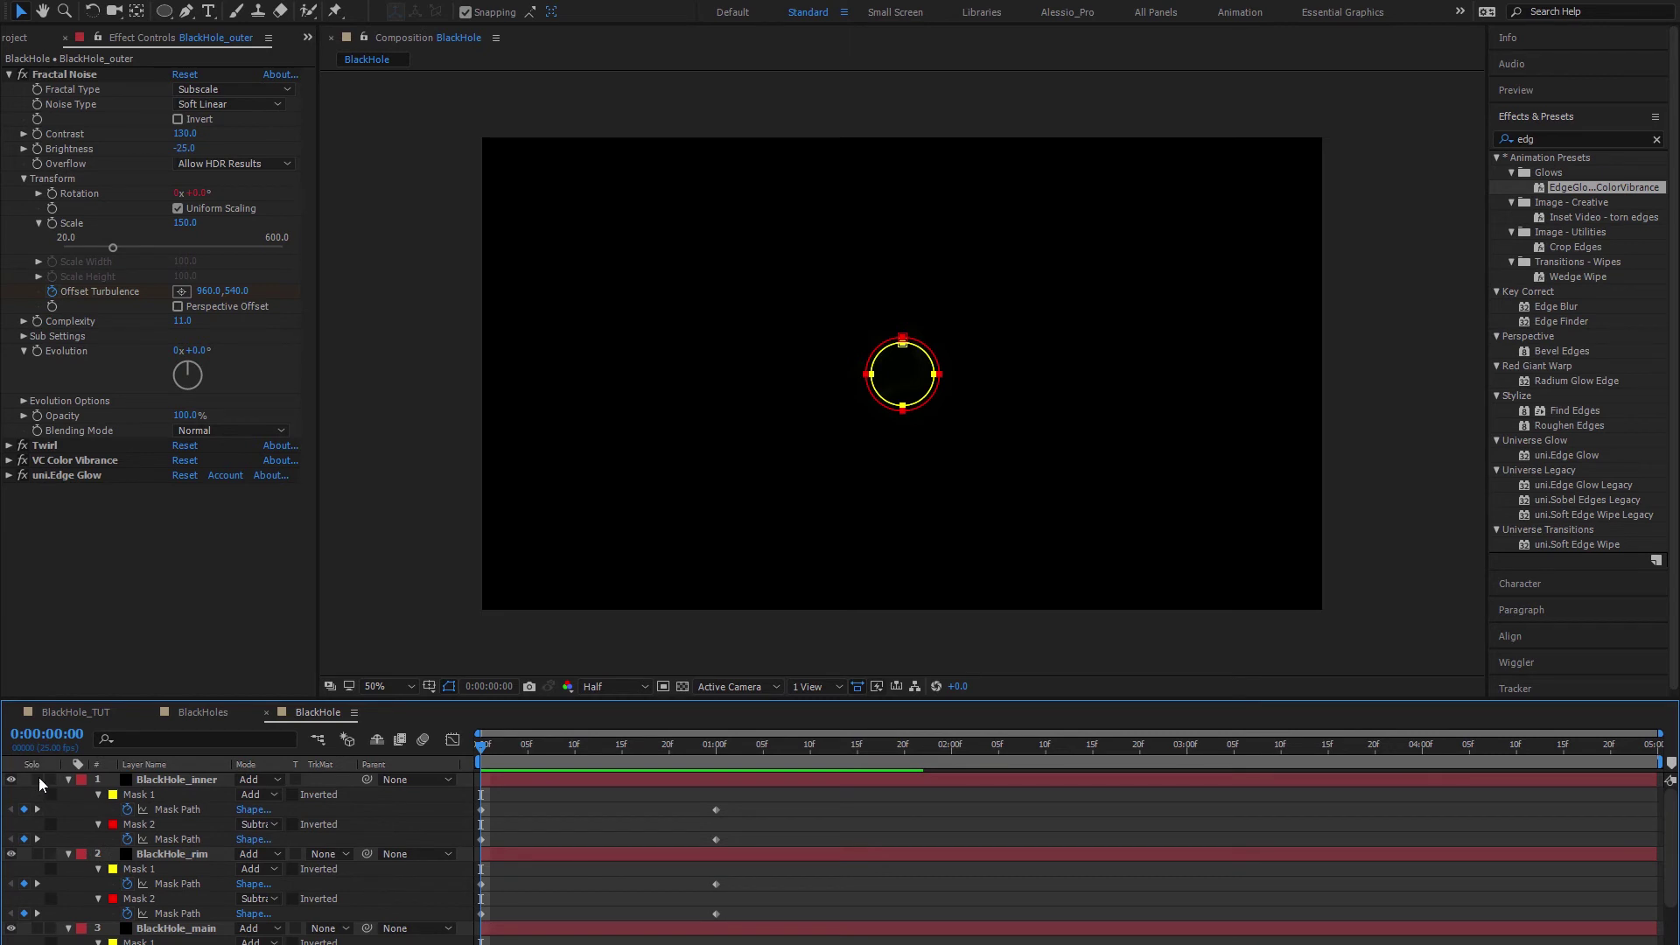
{"action": "key", "text": "space"}
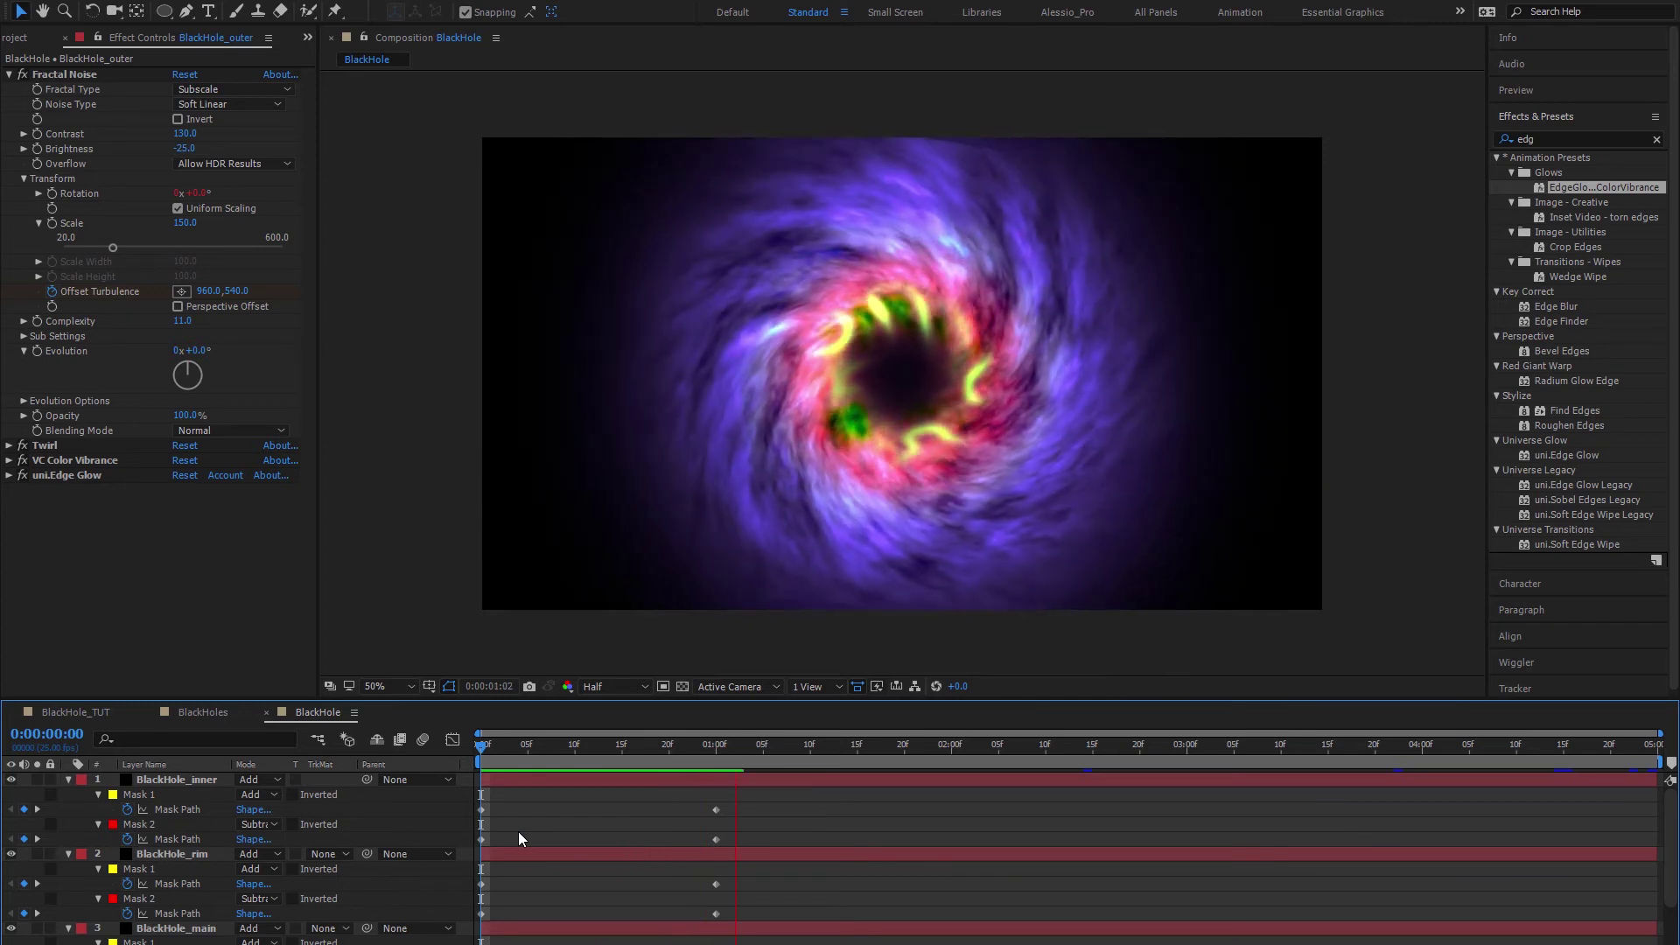
{"action": "key", "text": "space"}
Step: Set the composition's preview resolution to Full and hide the mask outlines
{"action": "left_click", "coordinate": [612, 686]}
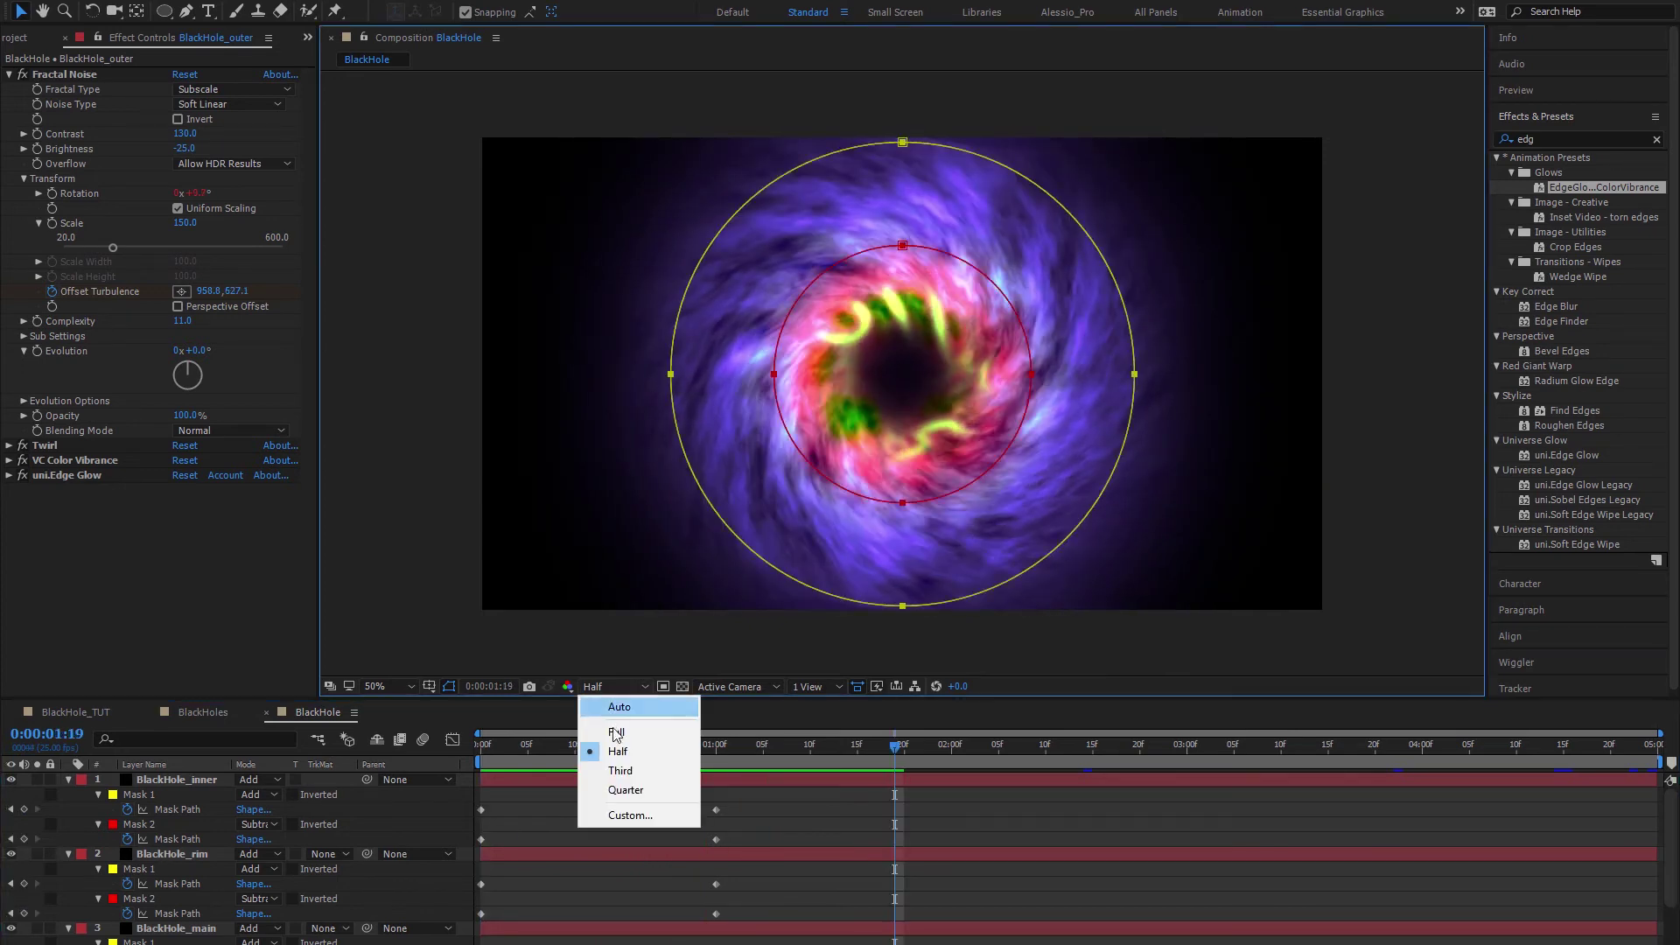
{"action": "left_click", "coordinate": [617, 707]}
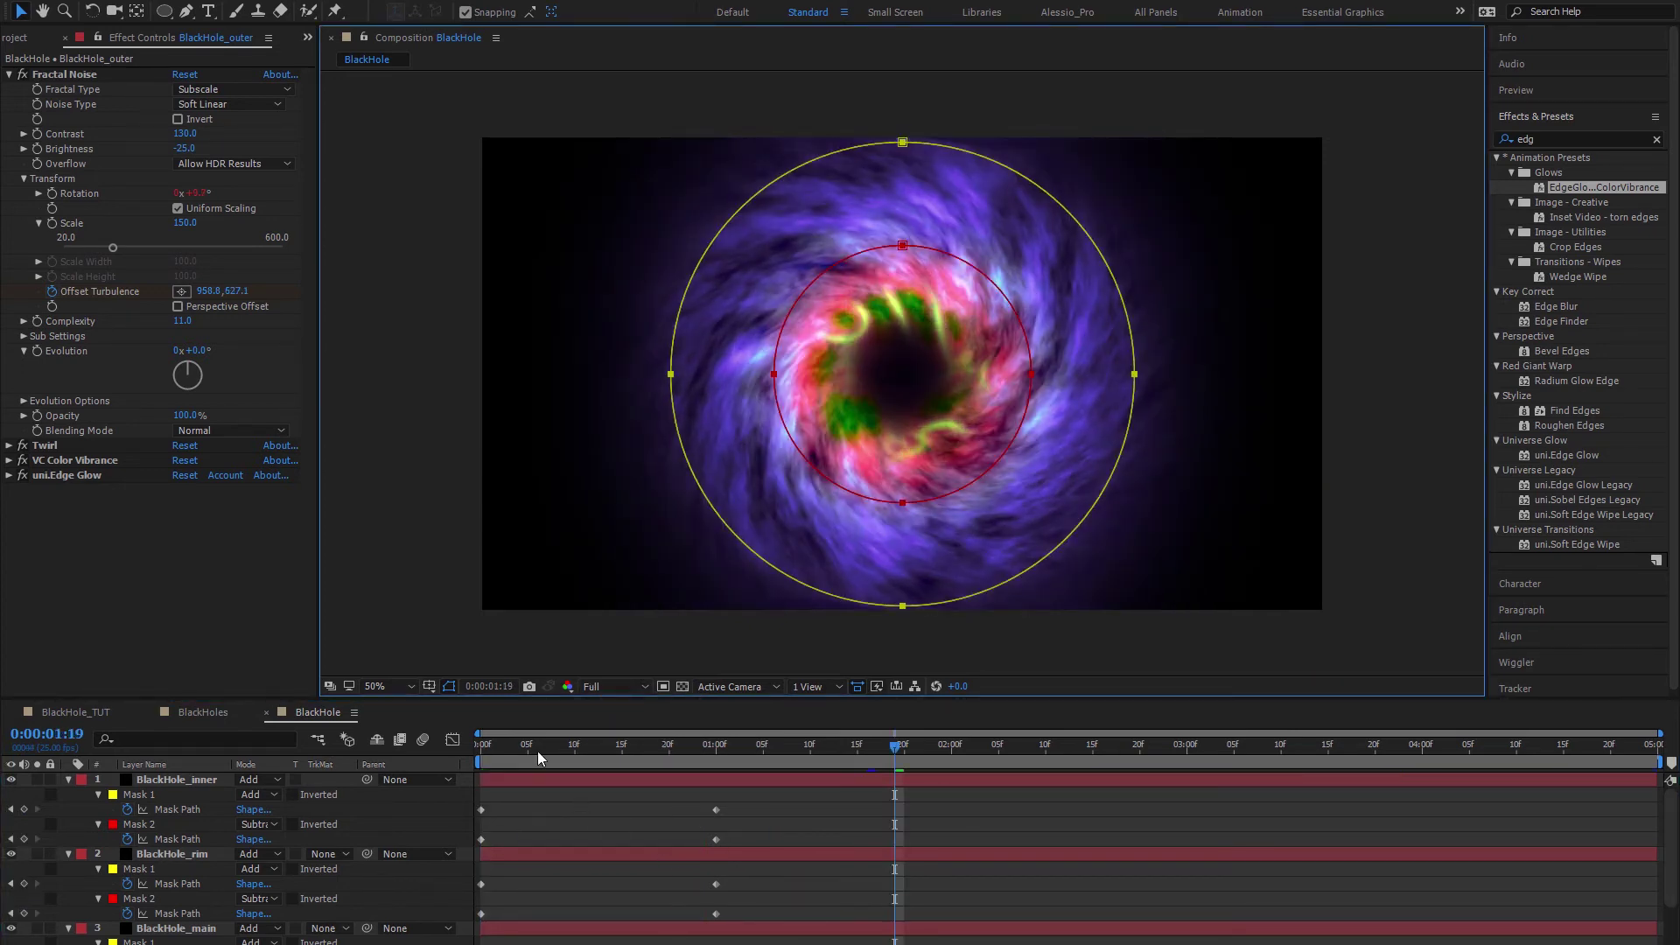
{"action": "key", "text": "ctrl+shift+h"}
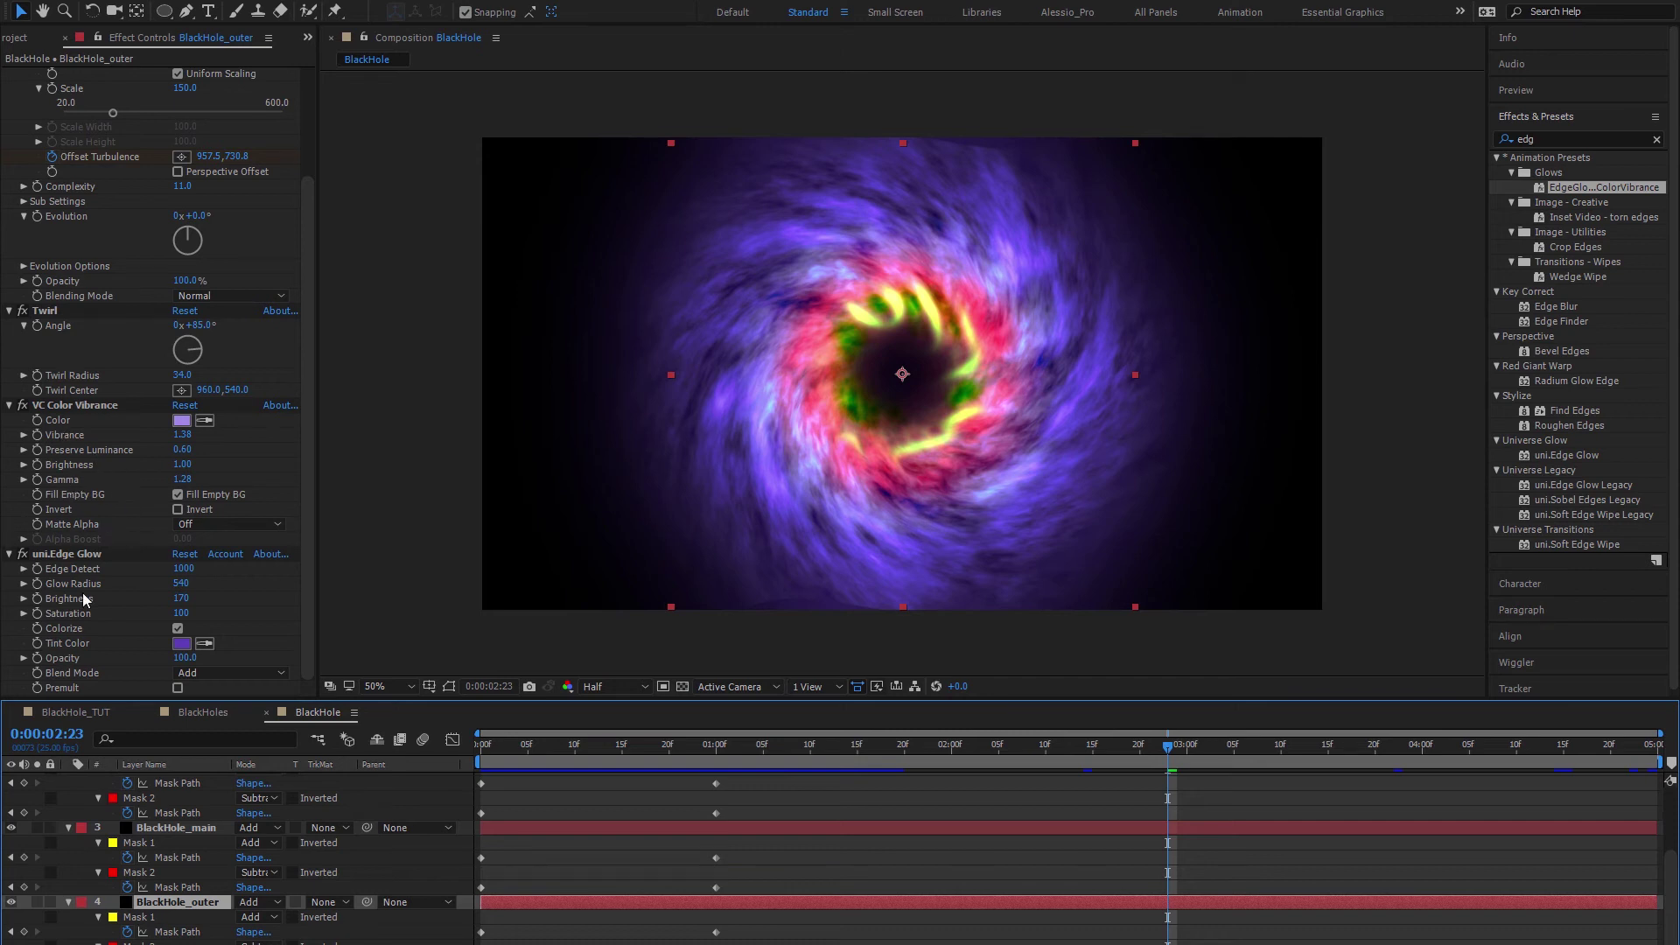
Step: On BlackHole_outer, set the Twirl effect's Angle to 106° and Twirl Radius to 23.3
{"action": "scroll", "coordinate": [85, 598], "scroll_direction": "up", "scroll_amount": 3}
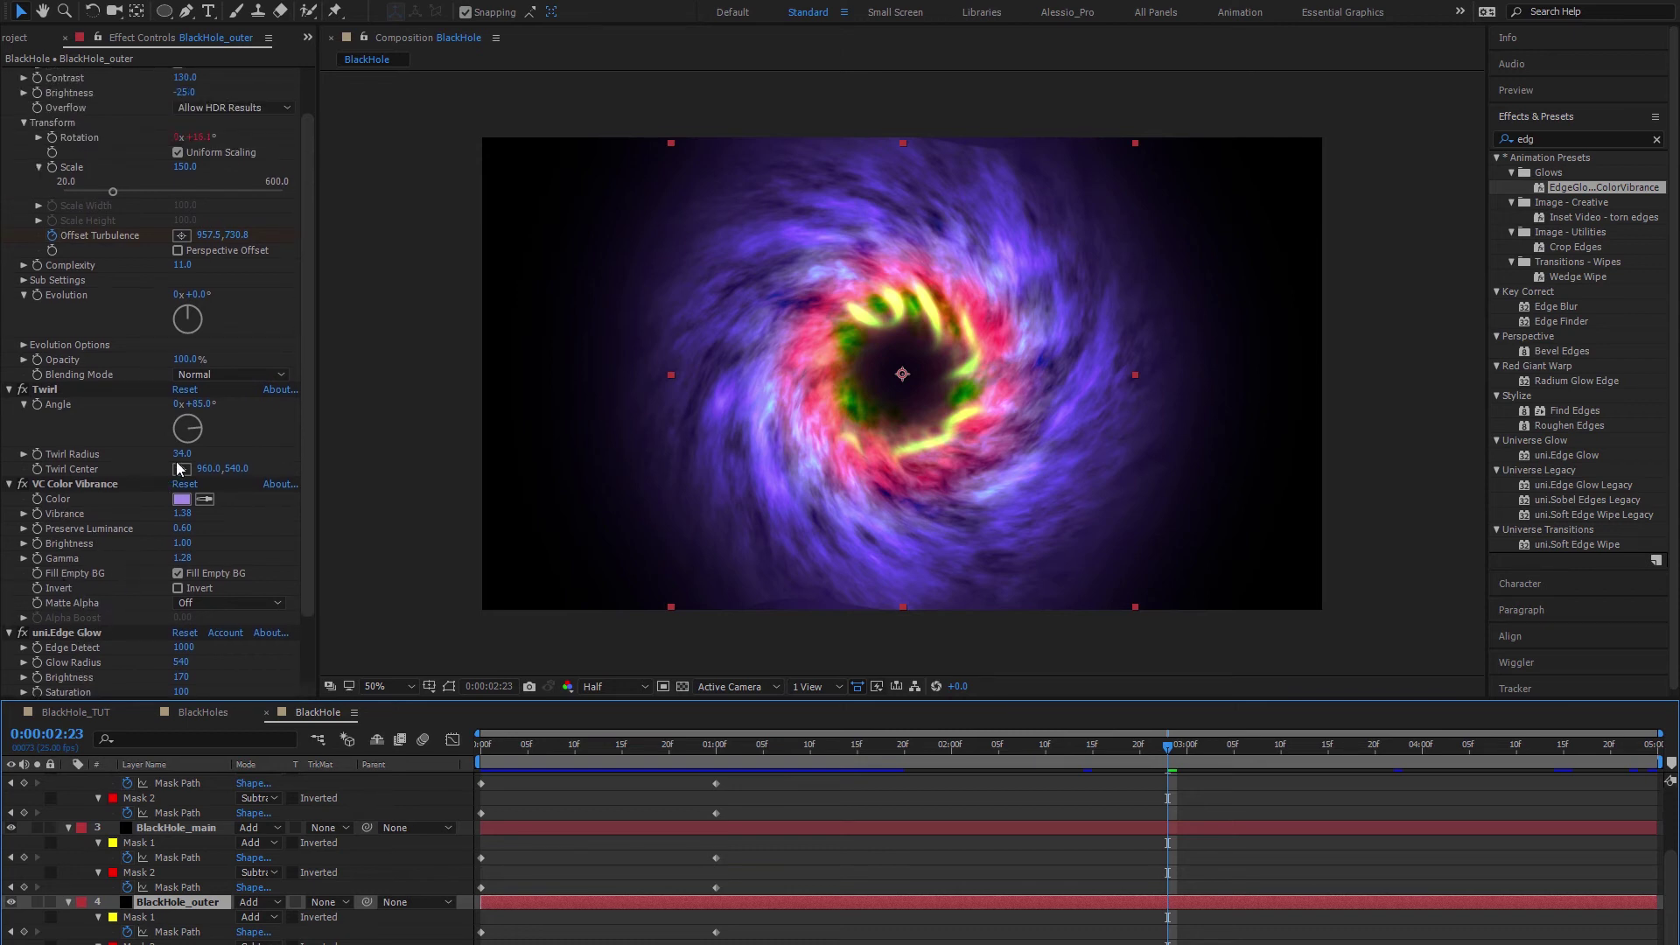
{"action": "left_click_drag", "start_coordinate": [180, 454], "coordinate": [170, 452]}
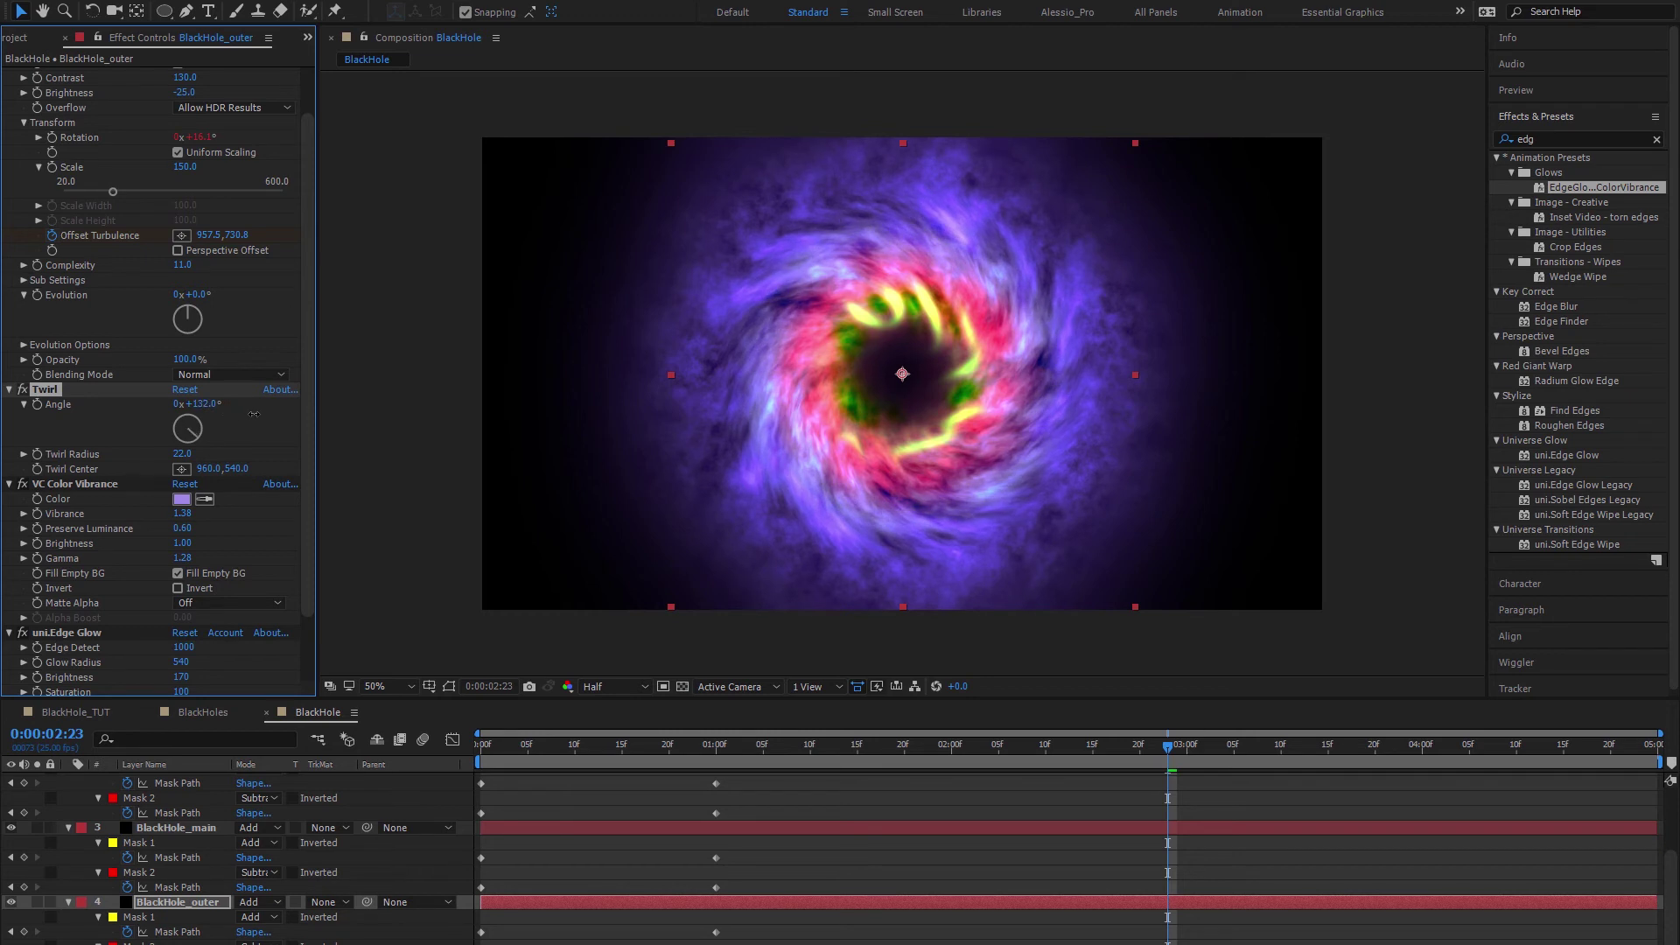
{"action": "left_click_drag", "start_coordinate": [191, 403], "coordinate": [168, 452]}
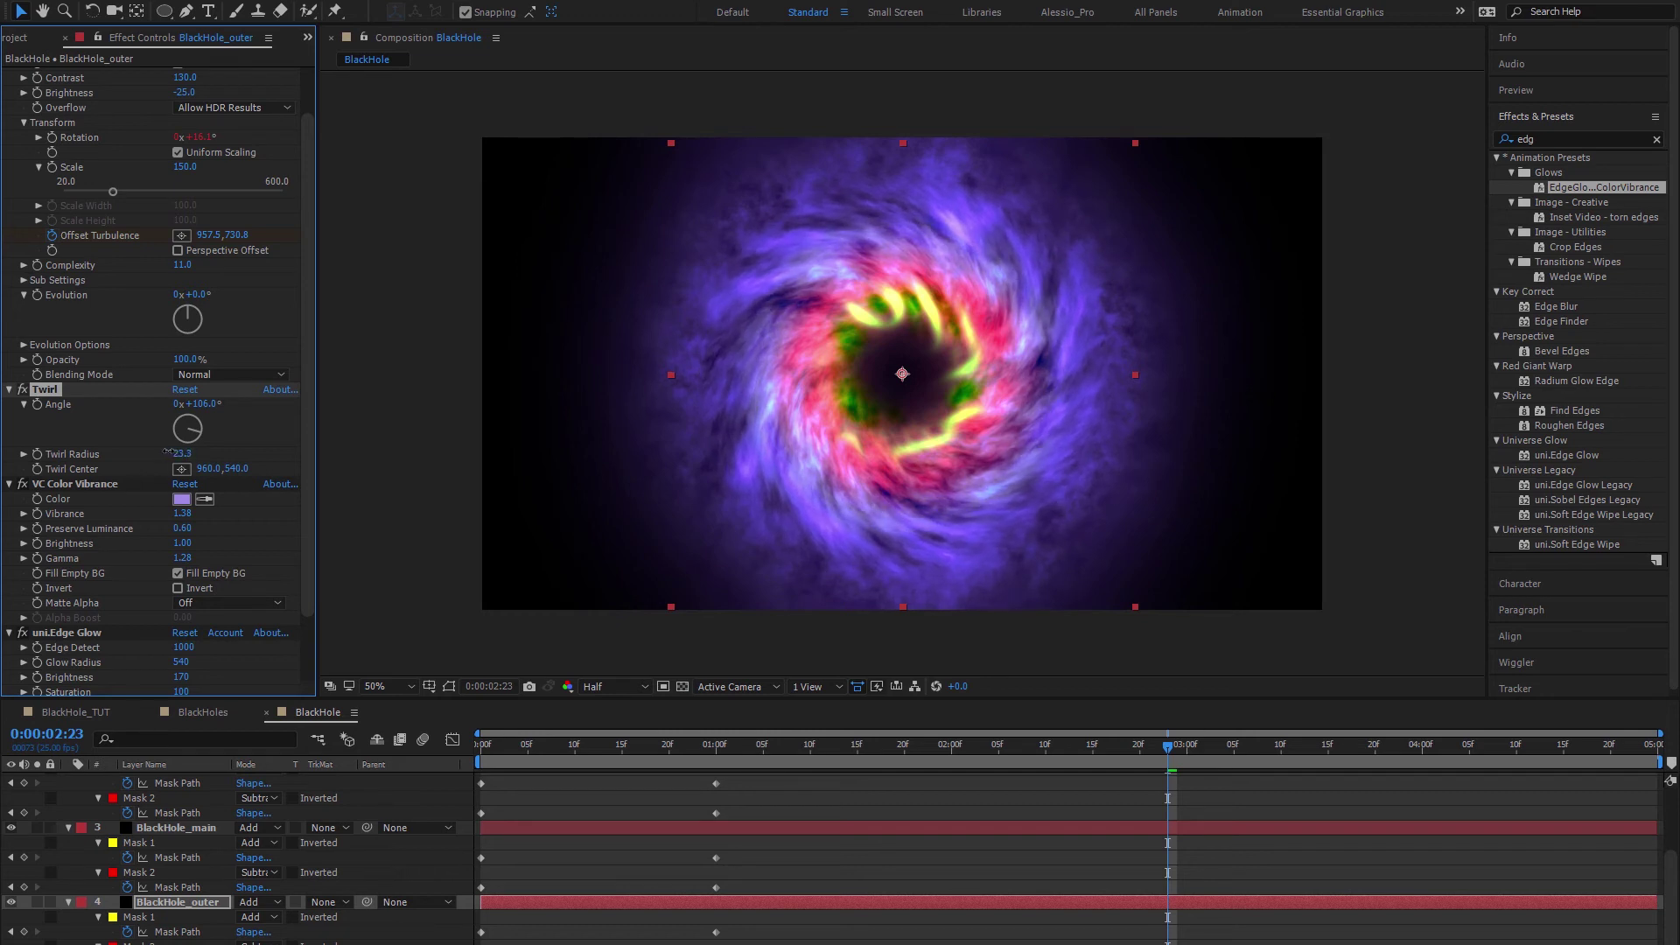
Step: Change the Edge Glow tint color on BlackHole_outer to a darker, desaturated blue
{"action": "scroll", "coordinate": [160, 461], "scroll_direction": "down", "scroll_amount": 2}
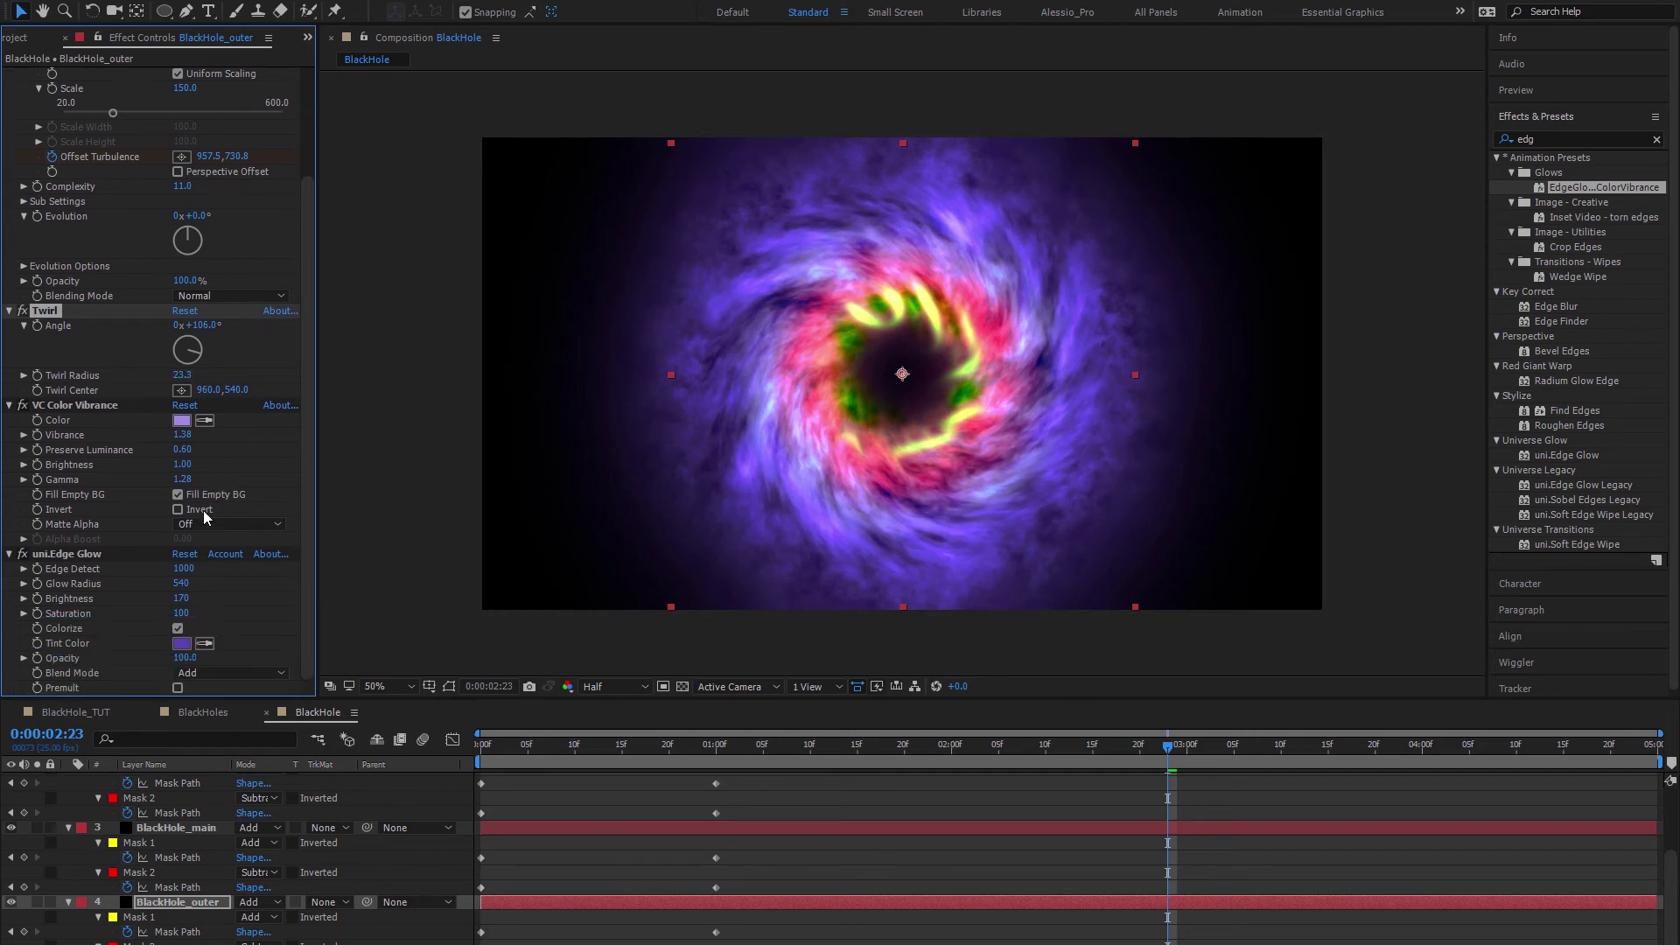
{"action": "left_click", "coordinate": [181, 644]}
{"action": "left_click", "coordinate": [692, 615]}
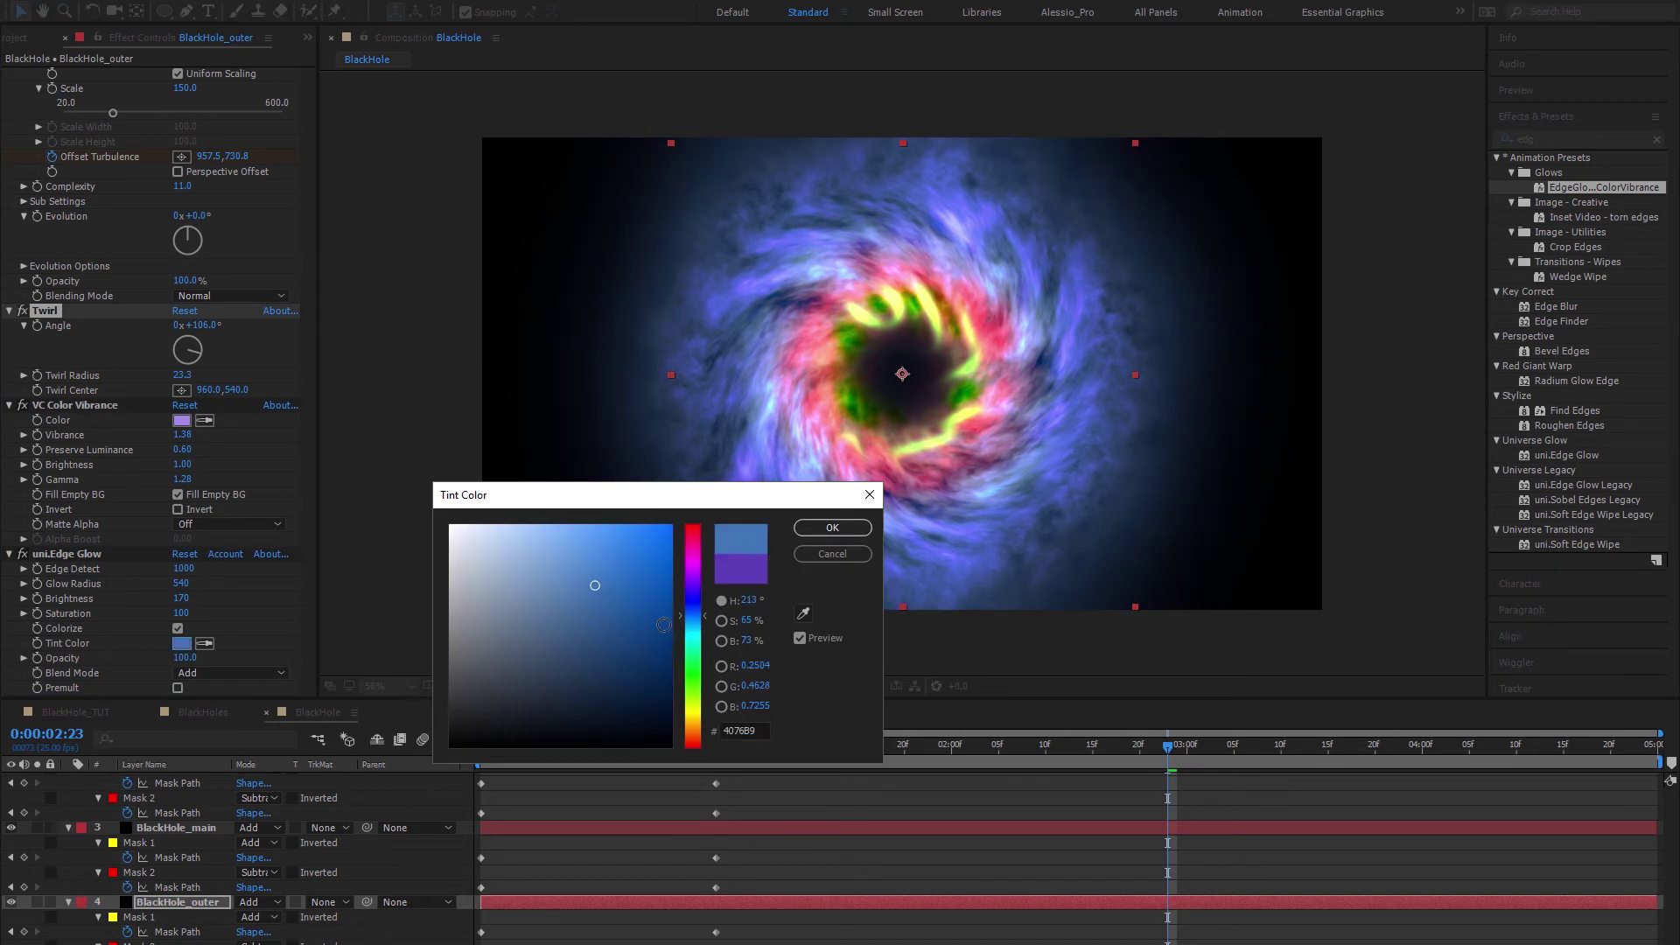
{"action": "left_click", "coordinate": [560, 627]}
{"action": "left_click_drag", "start_coordinate": [560, 624], "coordinate": [555, 624]}
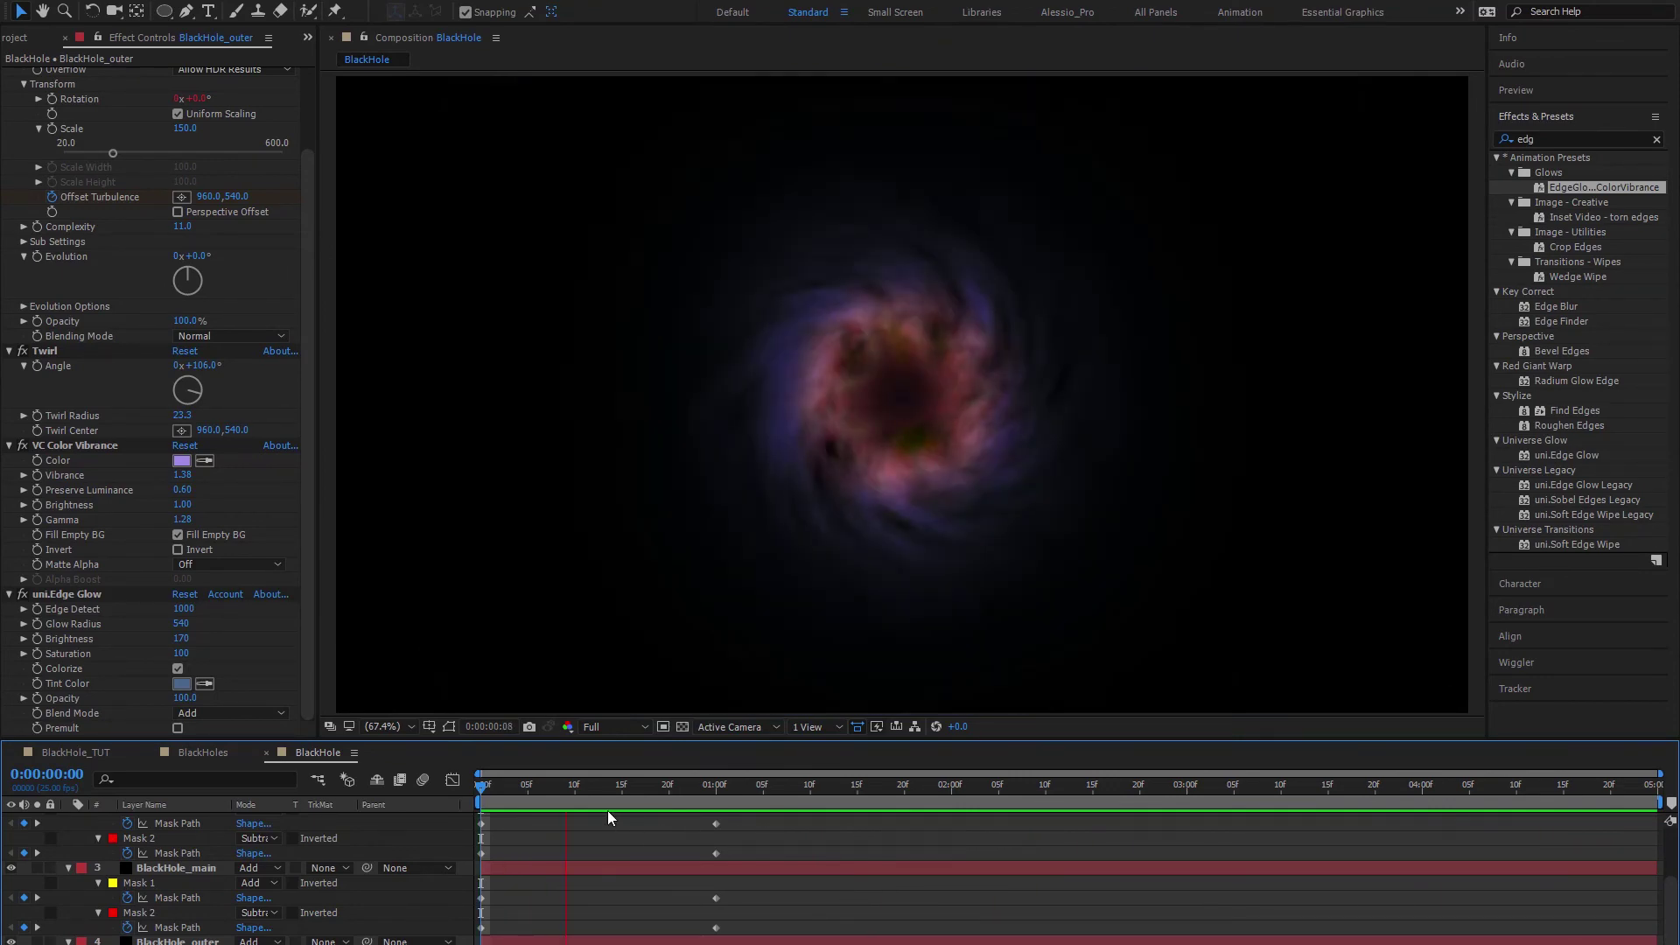
Step: Set the composition's preview resolution to Half and give the timeline area more height
{"action": "left_click", "coordinate": [600, 729]}
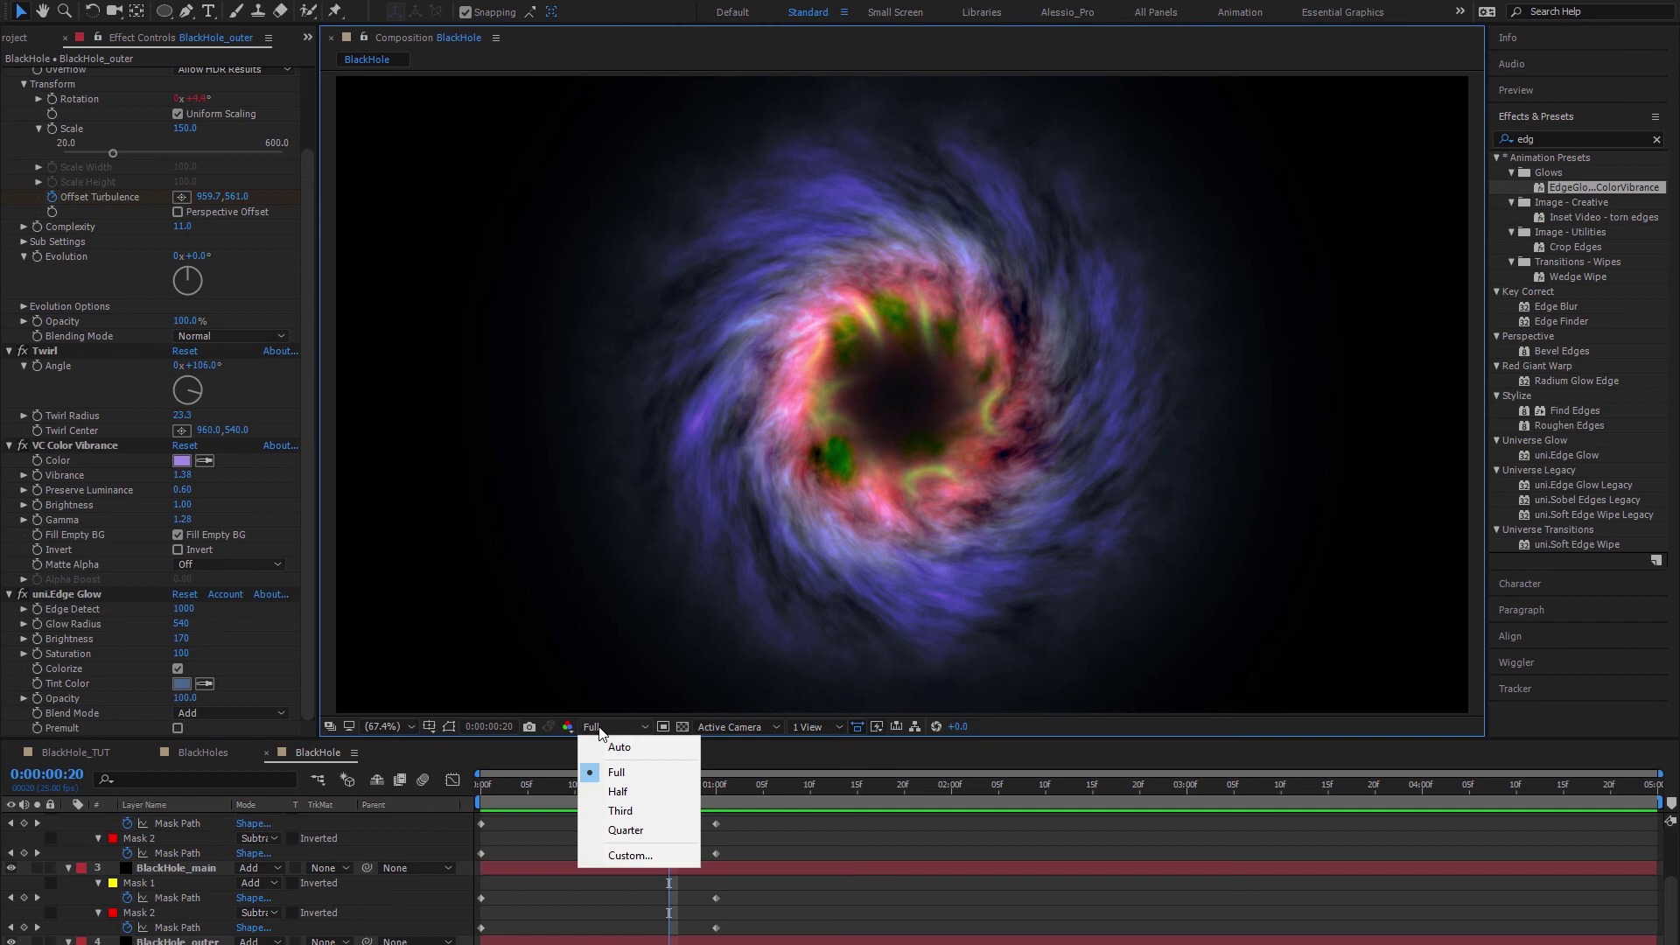
{"action": "left_click", "coordinate": [618, 792]}
{"action": "left_click_drag", "start_coordinate": [553, 740], "coordinate": [553, 691]}
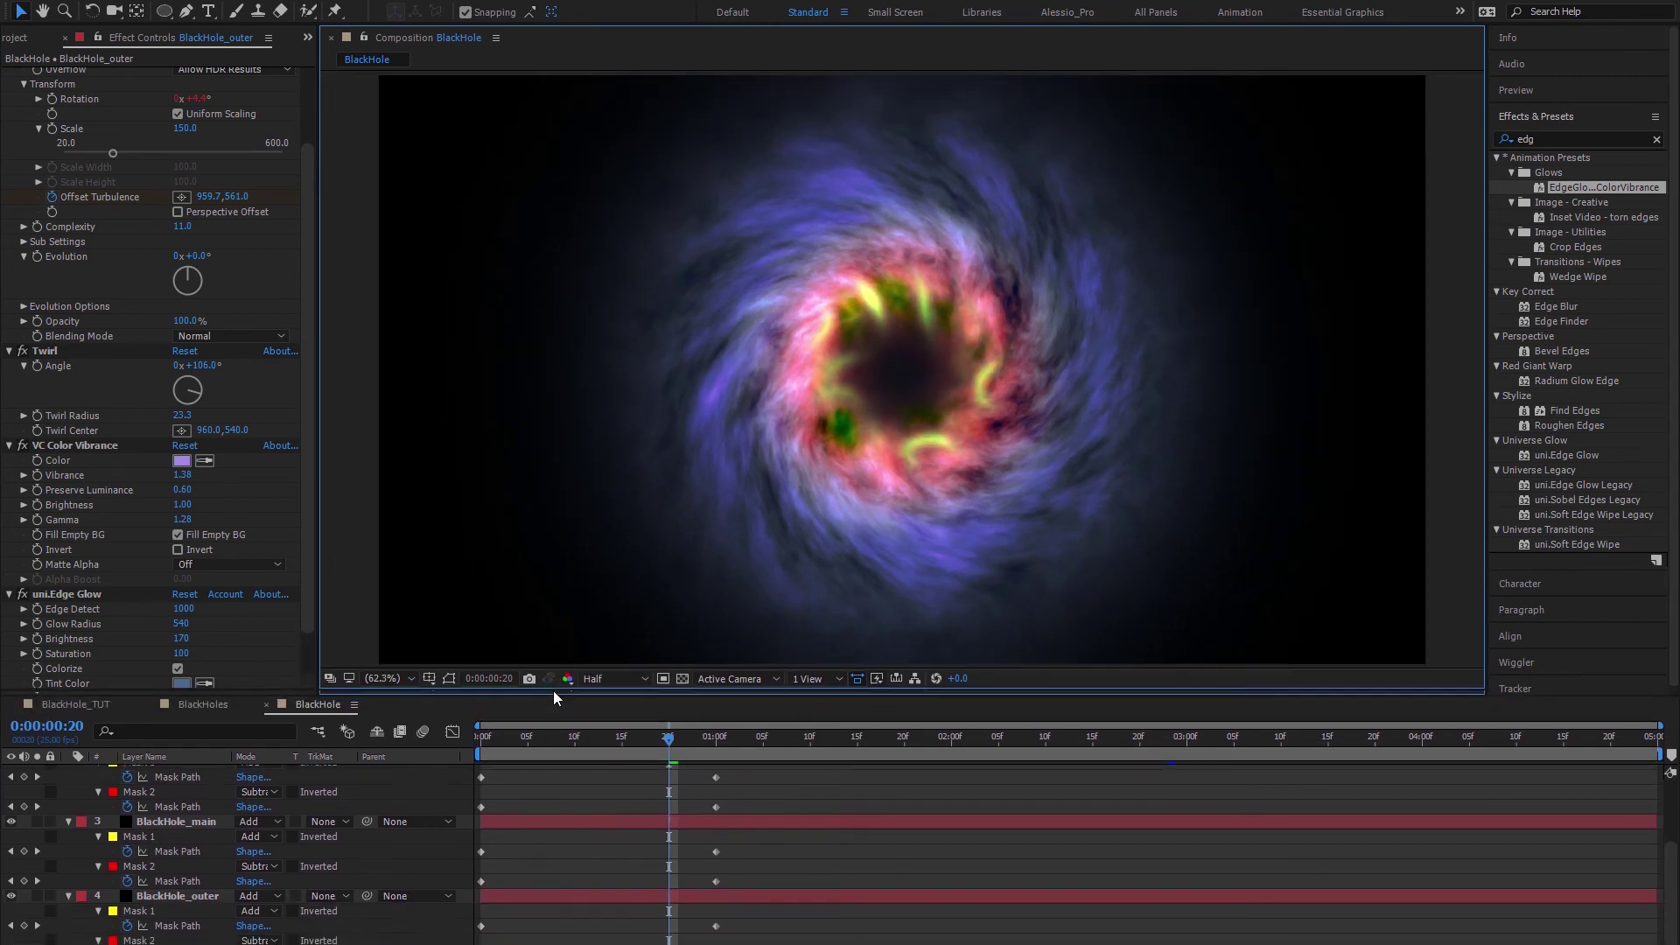
Step: Collapse the expanded mask properties of all four BlackHole layers in the timeline
{"action": "left_click", "coordinate": [155, 784]}
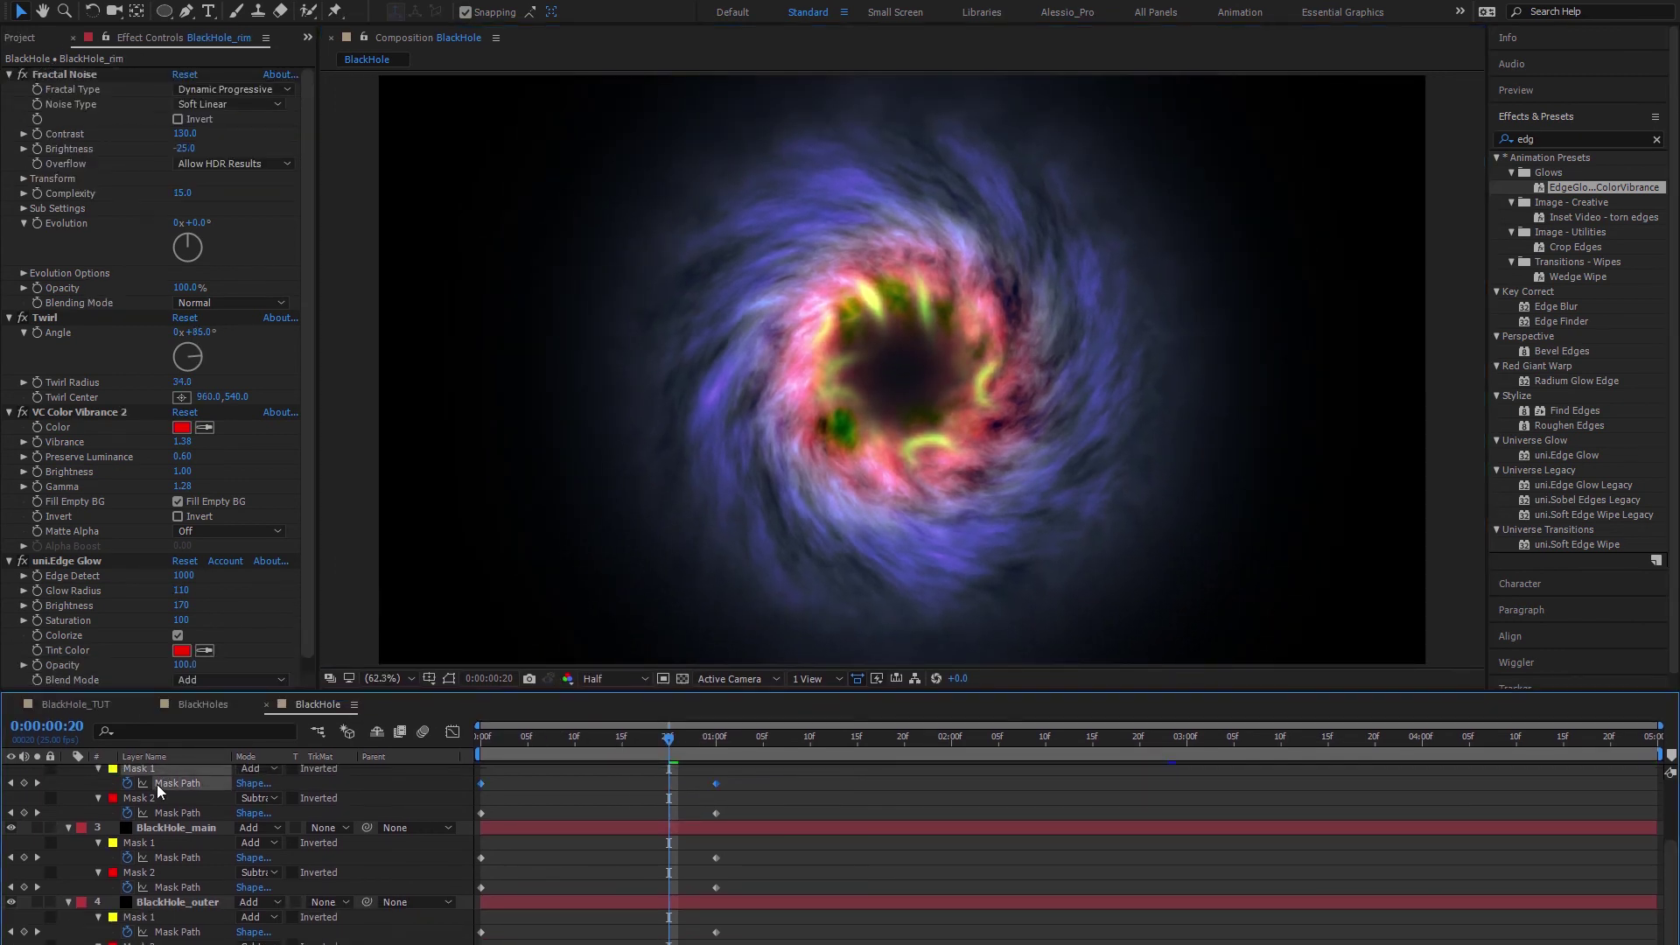
{"action": "left_click", "coordinate": [68, 827]}
{"action": "scroll", "coordinate": [80, 806], "scroll_direction": "up", "scroll_amount": 3}
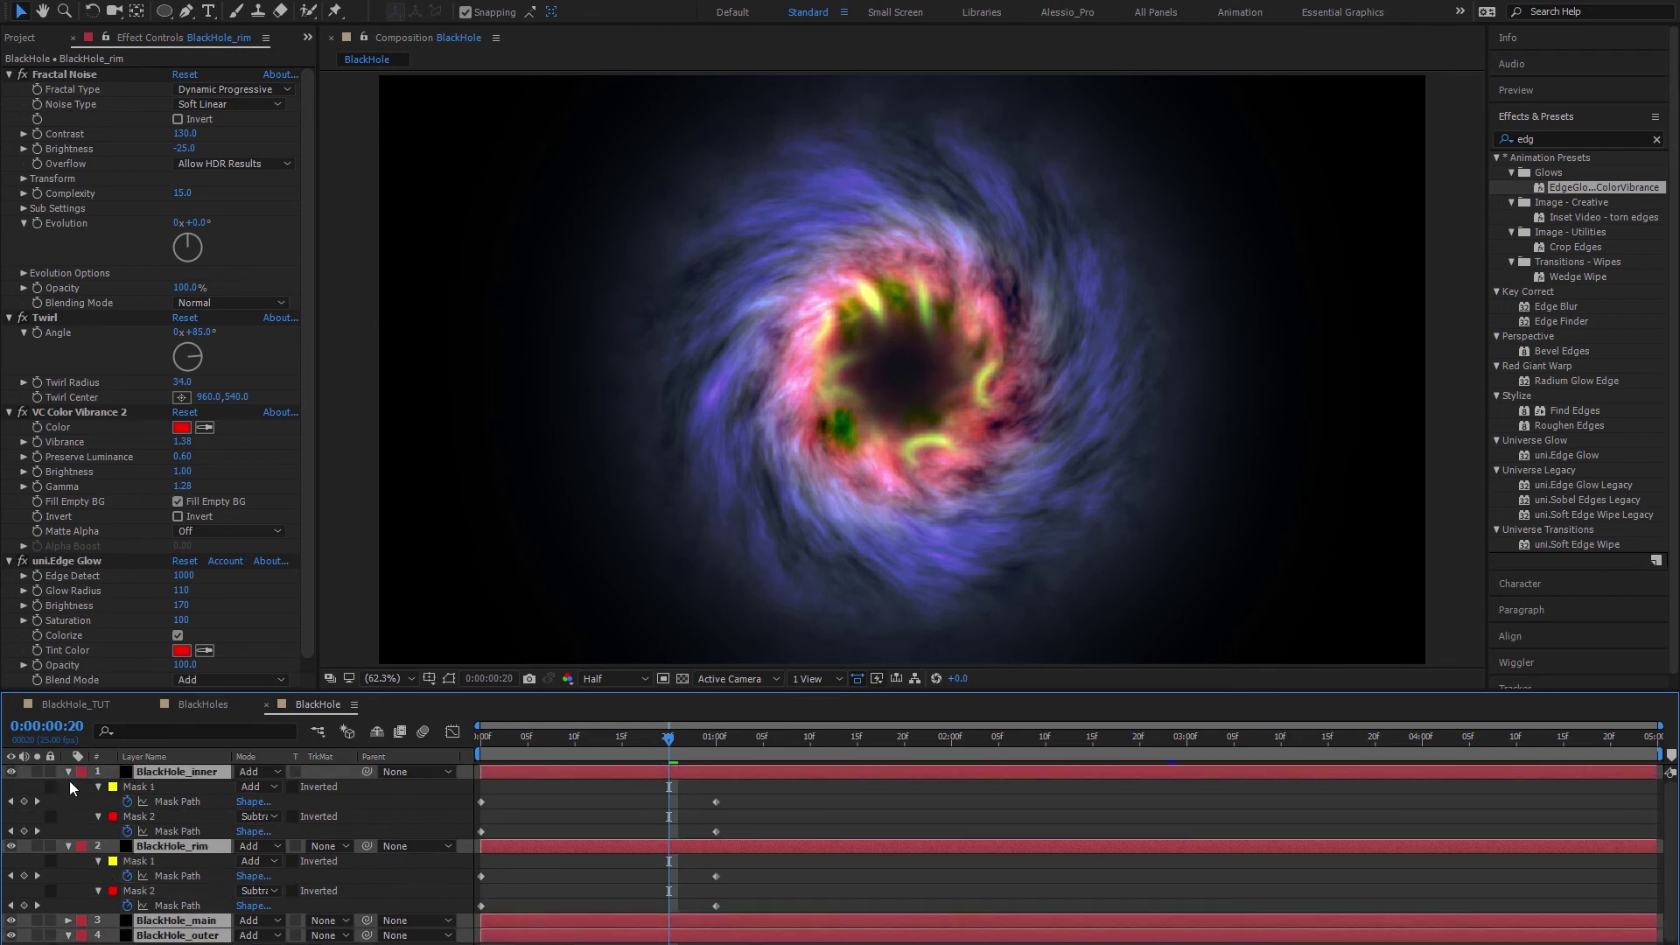
{"action": "left_click", "coordinate": [69, 772]}
{"action": "left_click", "coordinate": [102, 852]}
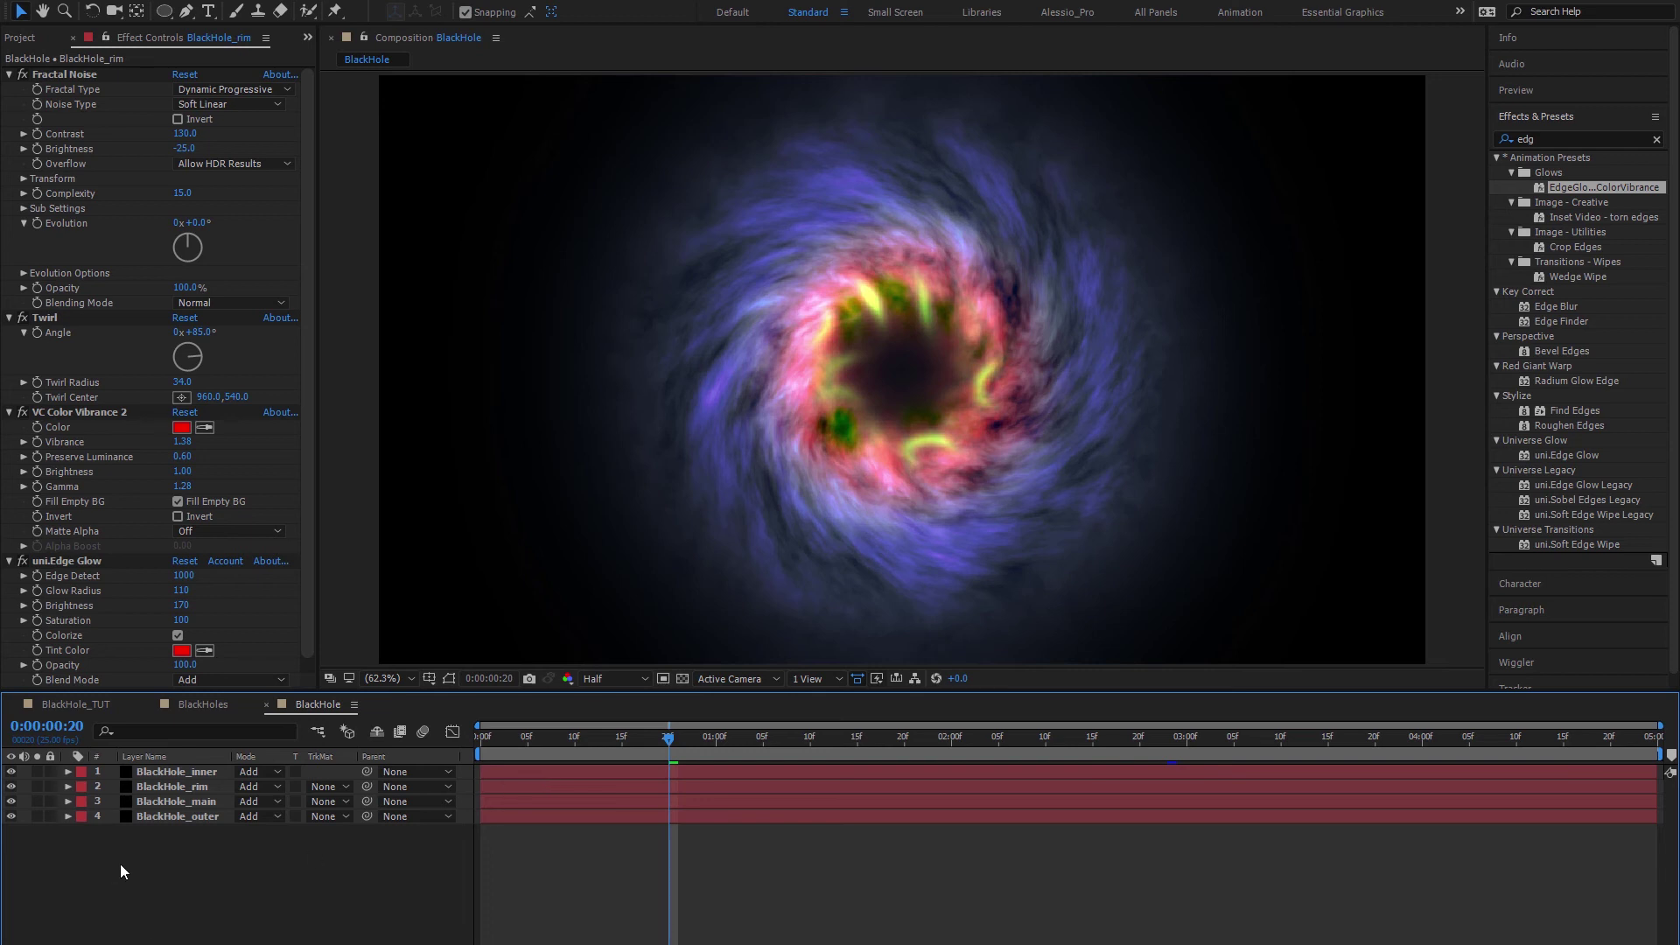
Step: Create a white 1920 × 1080 solid named STARS and place it beneath the BlackHole_outer layer
{"action": "right_click", "coordinate": [187, 848]}
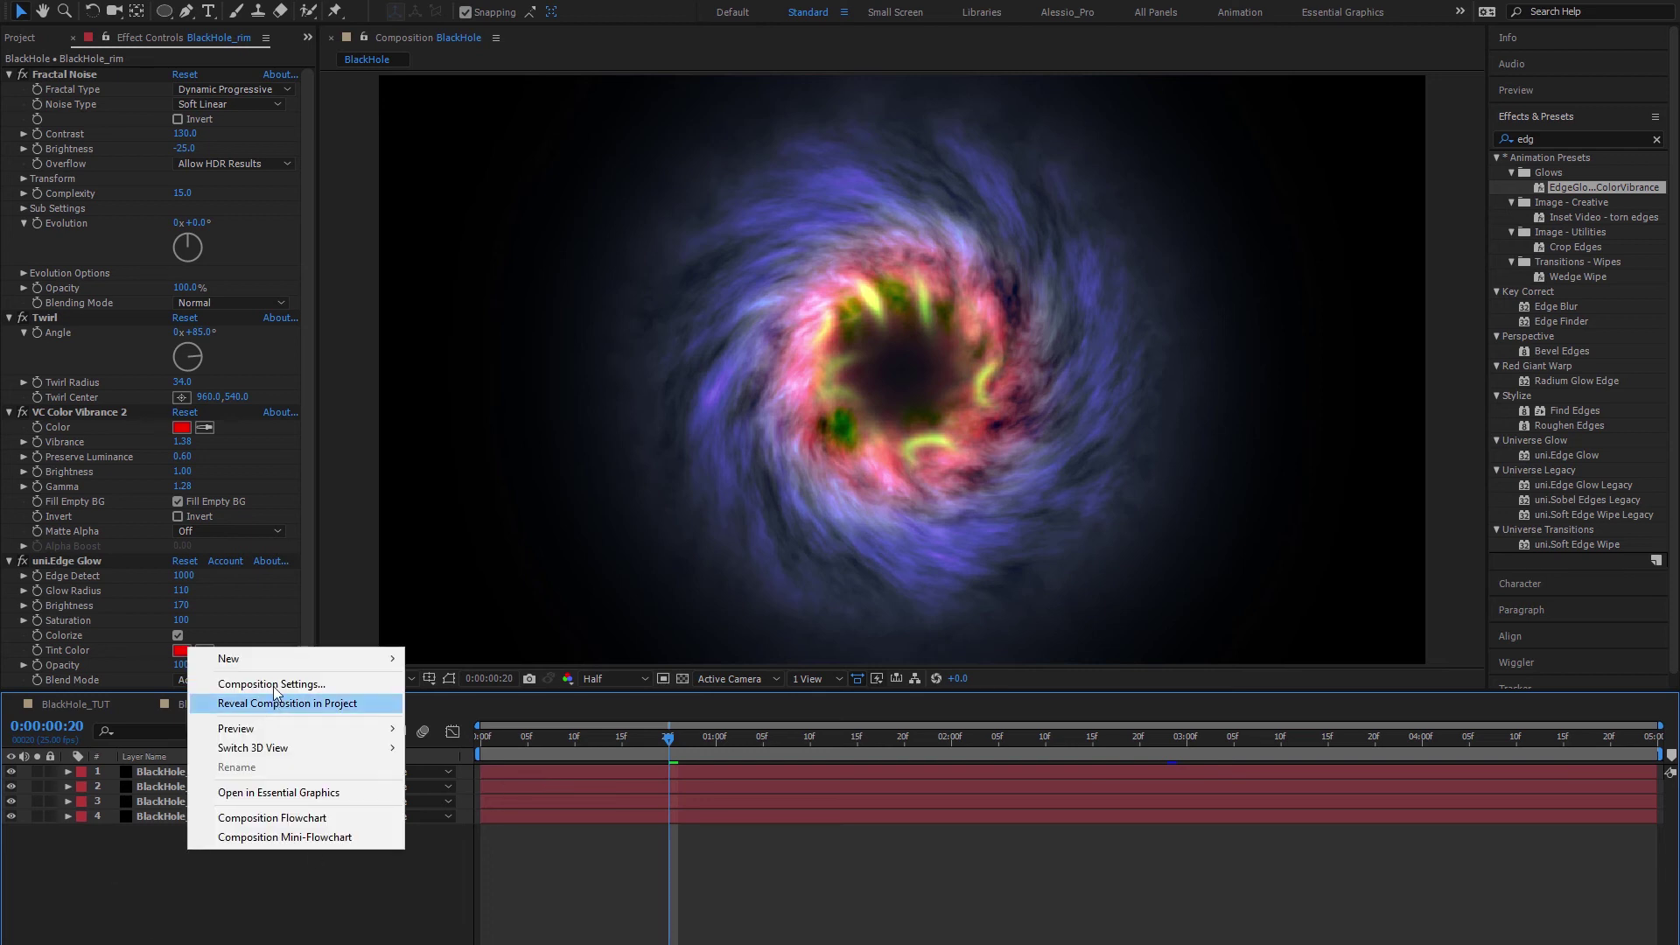
{"action": "mouse_move", "coordinate": [281, 663]}
{"action": "left_click", "coordinate": [513, 703]}
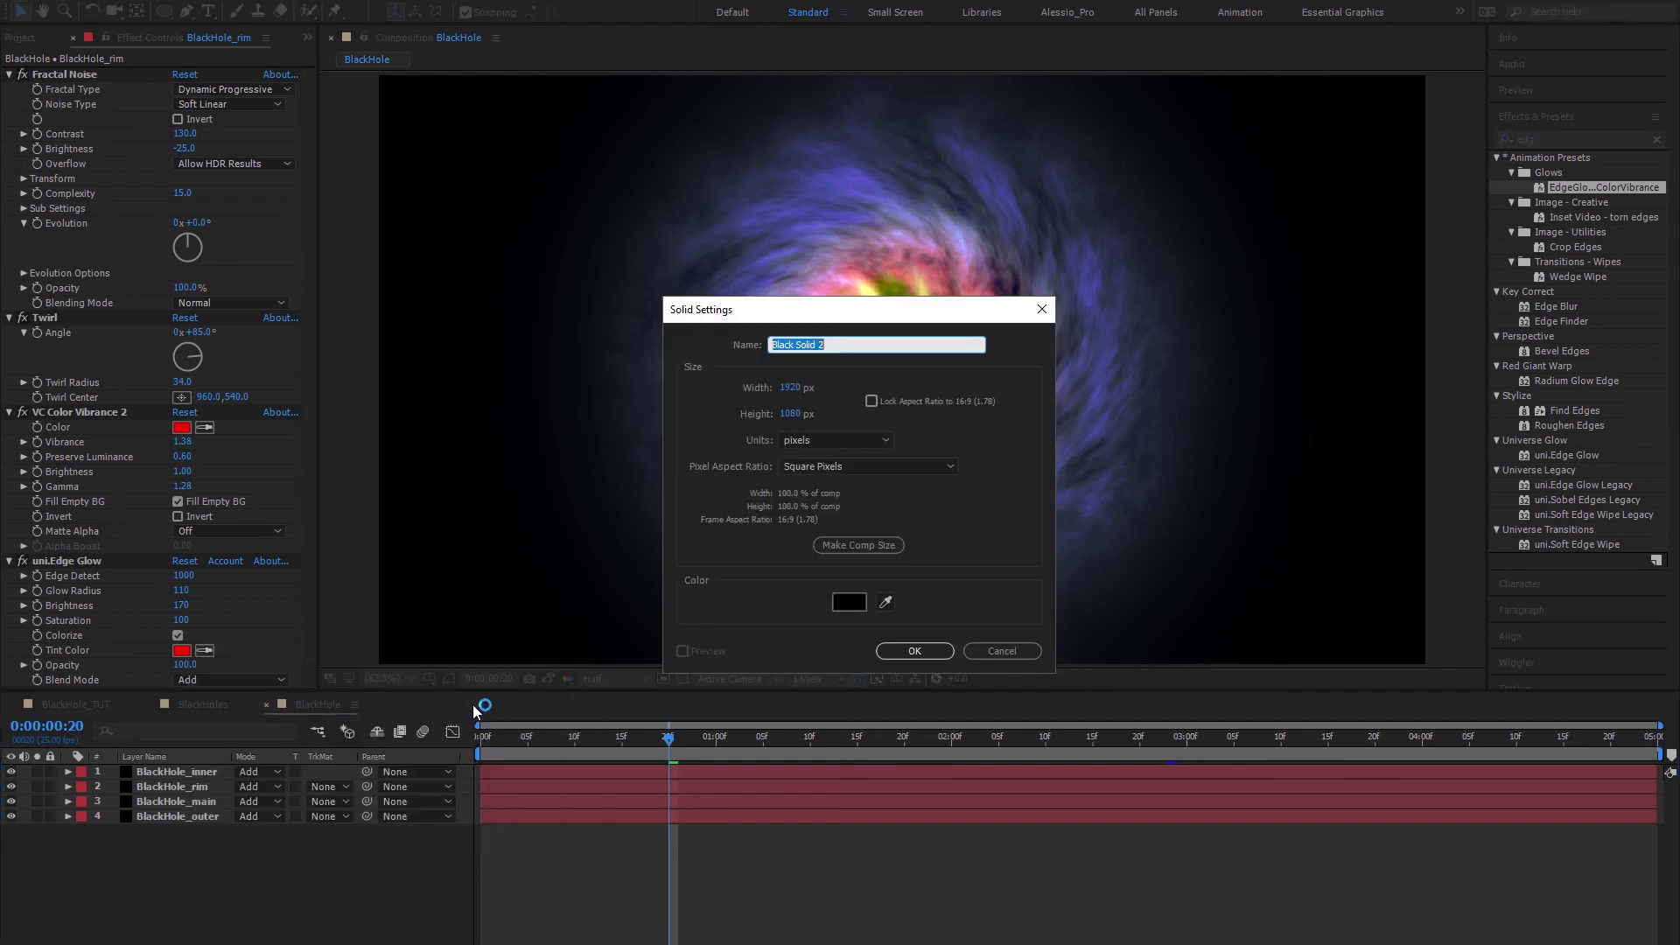
{"action": "left_click", "coordinate": [848, 602]}
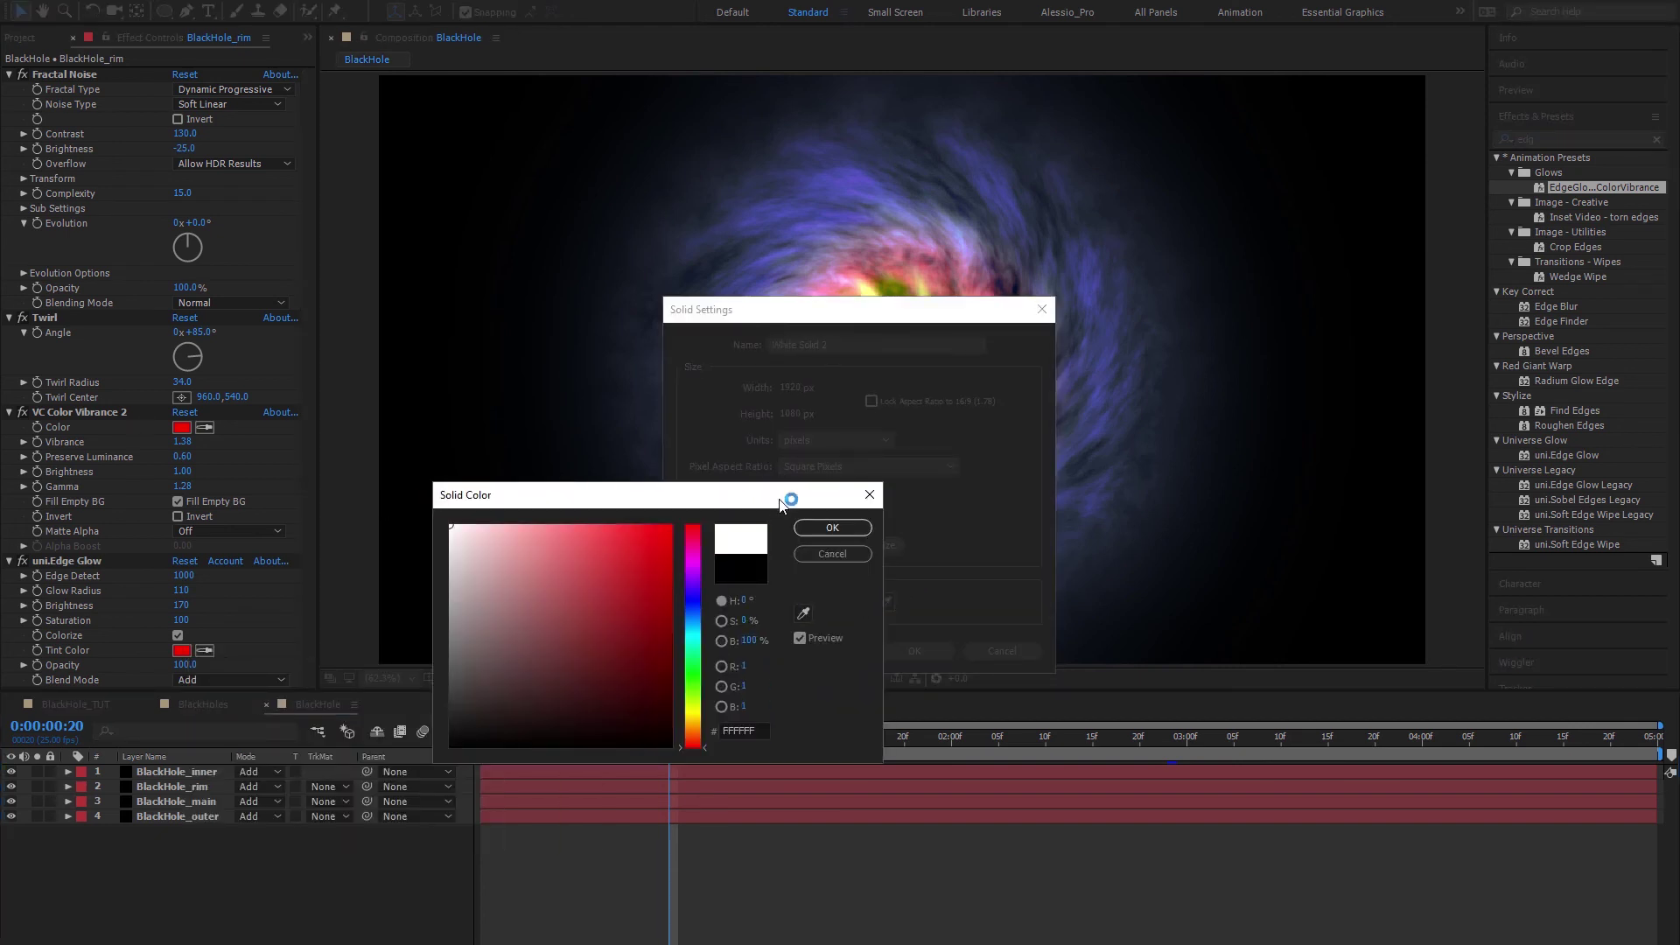
{"action": "left_click", "coordinate": [832, 528]}
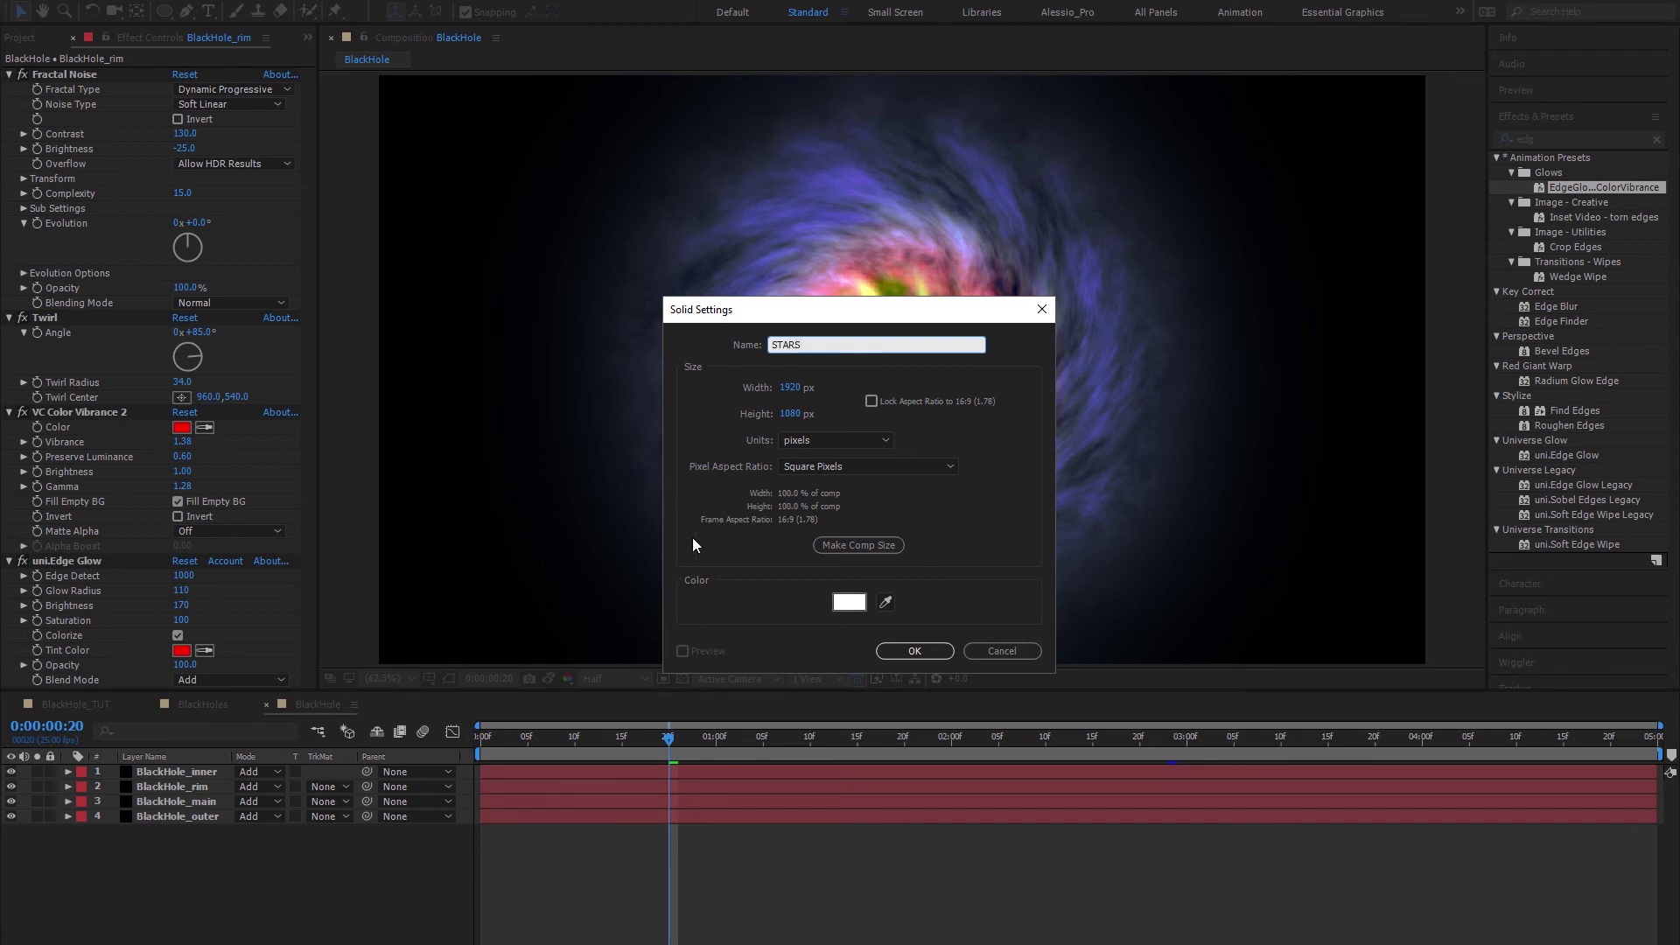
{"action": "left_click", "coordinate": [929, 656]}
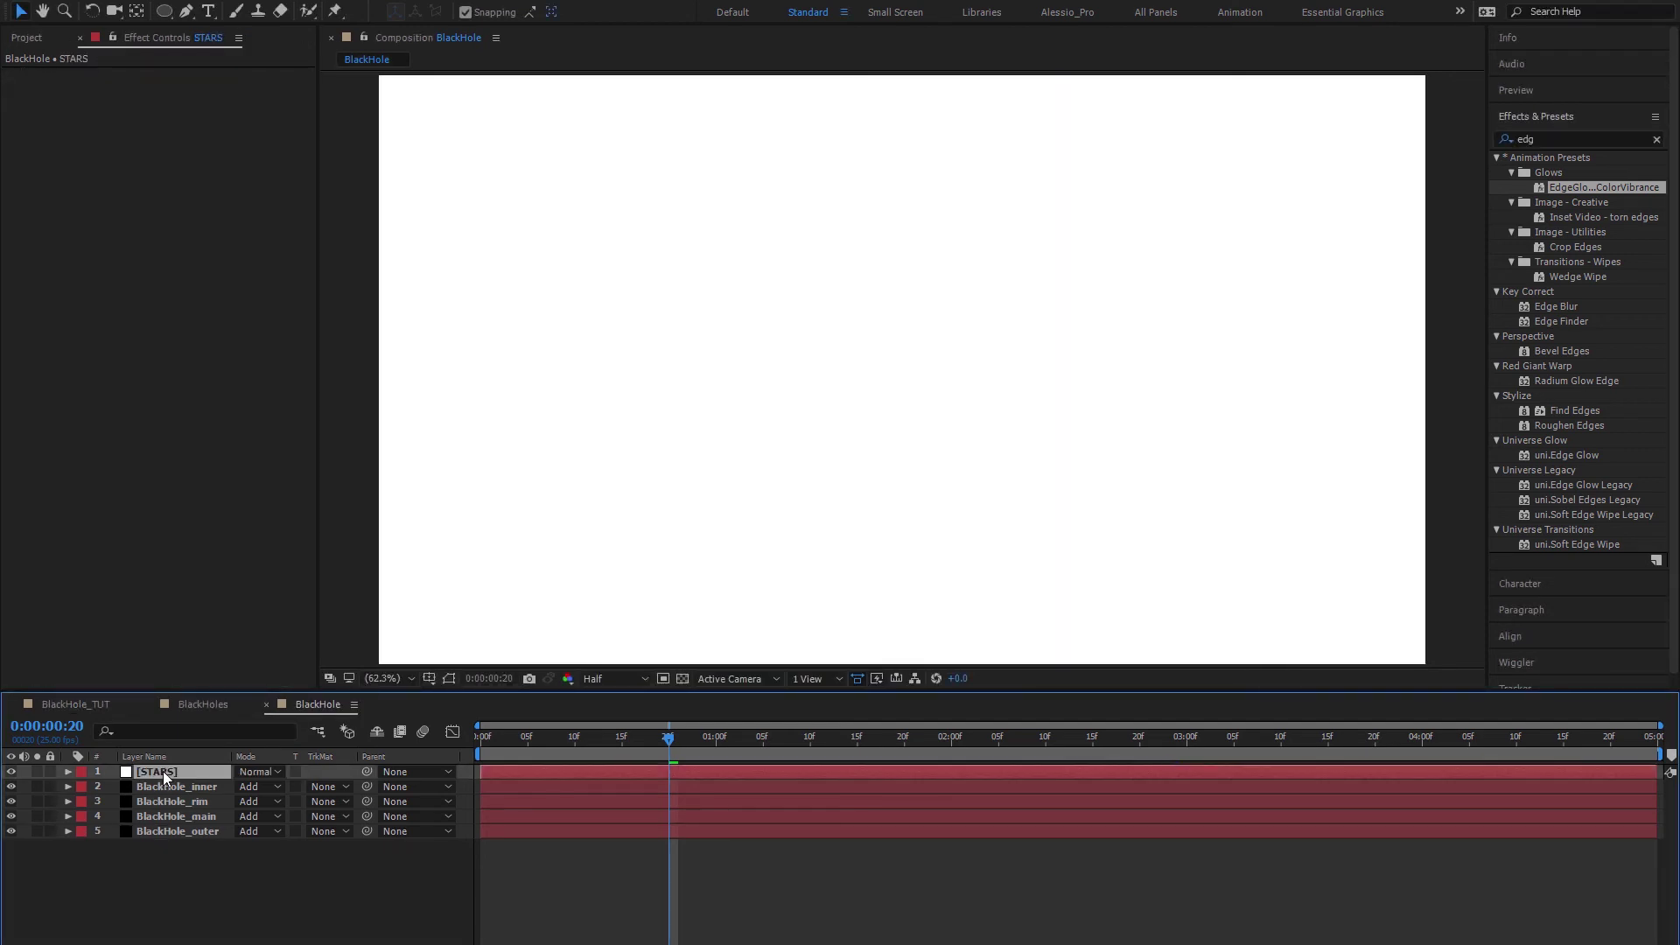
{"action": "left_click_drag", "start_coordinate": [162, 770], "coordinate": [165, 853]}
Step: Apply the CC Star Burst effect to the STARS layer and set its Size to 32
{"action": "left_click", "coordinate": [1656, 139]}
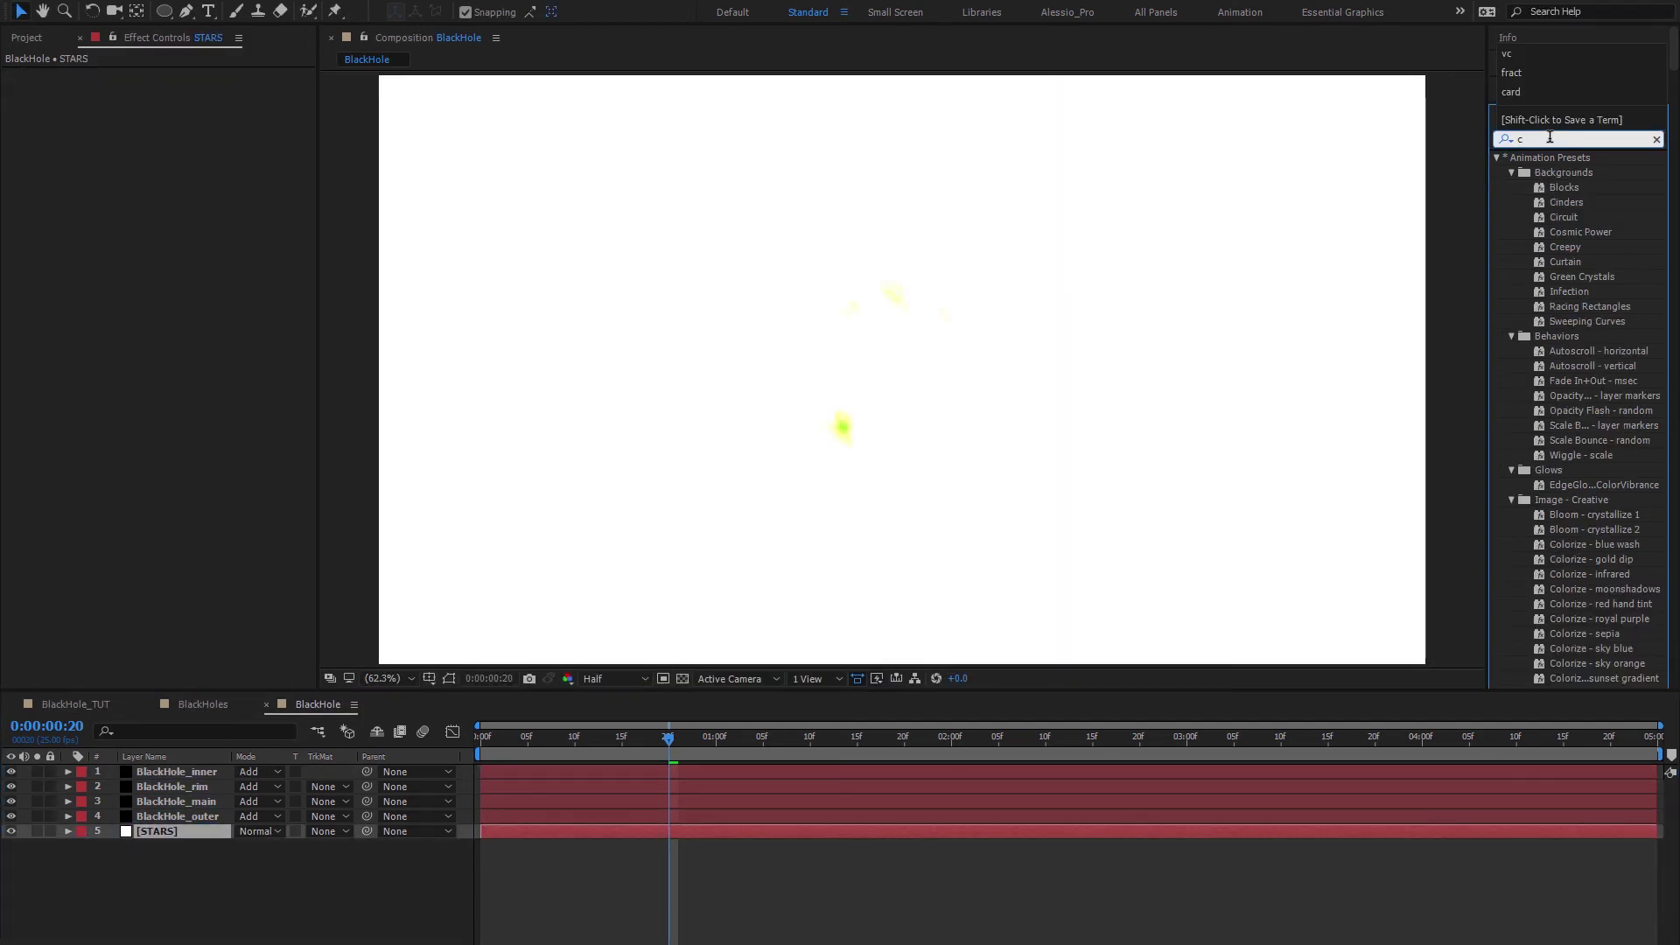
{"action": "left_click", "coordinate": [1549, 136]}
{"action": "type", "text": "cc sta"}
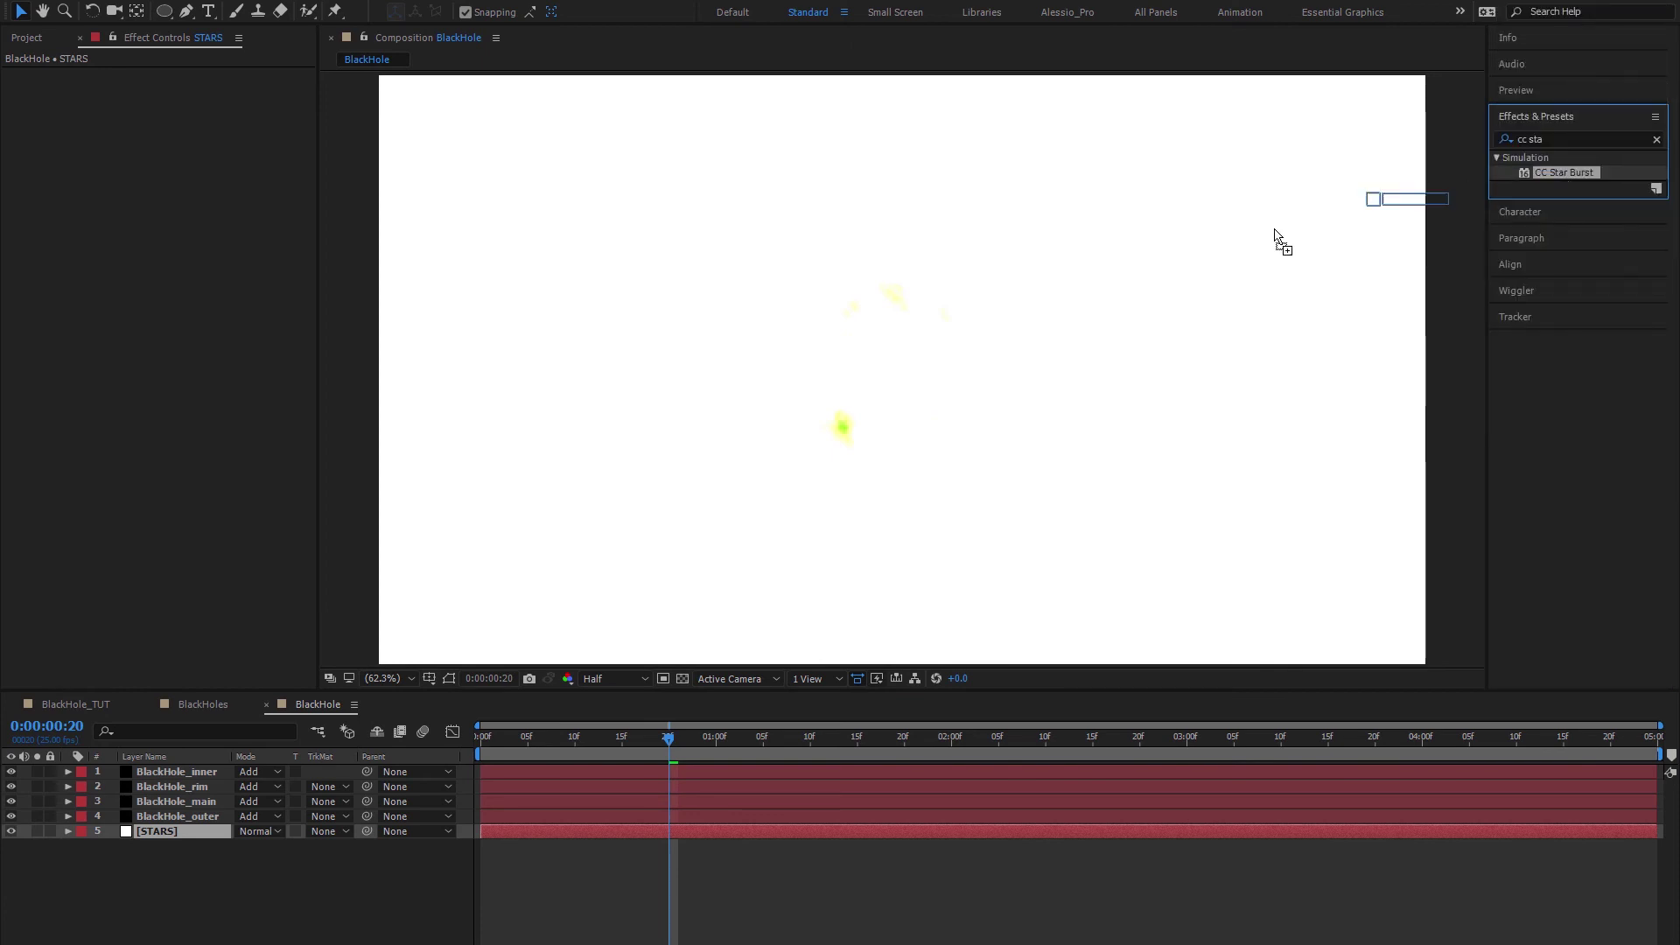
{"action": "left_click_drag", "start_coordinate": [818, 413], "coordinate": [184, 715]}
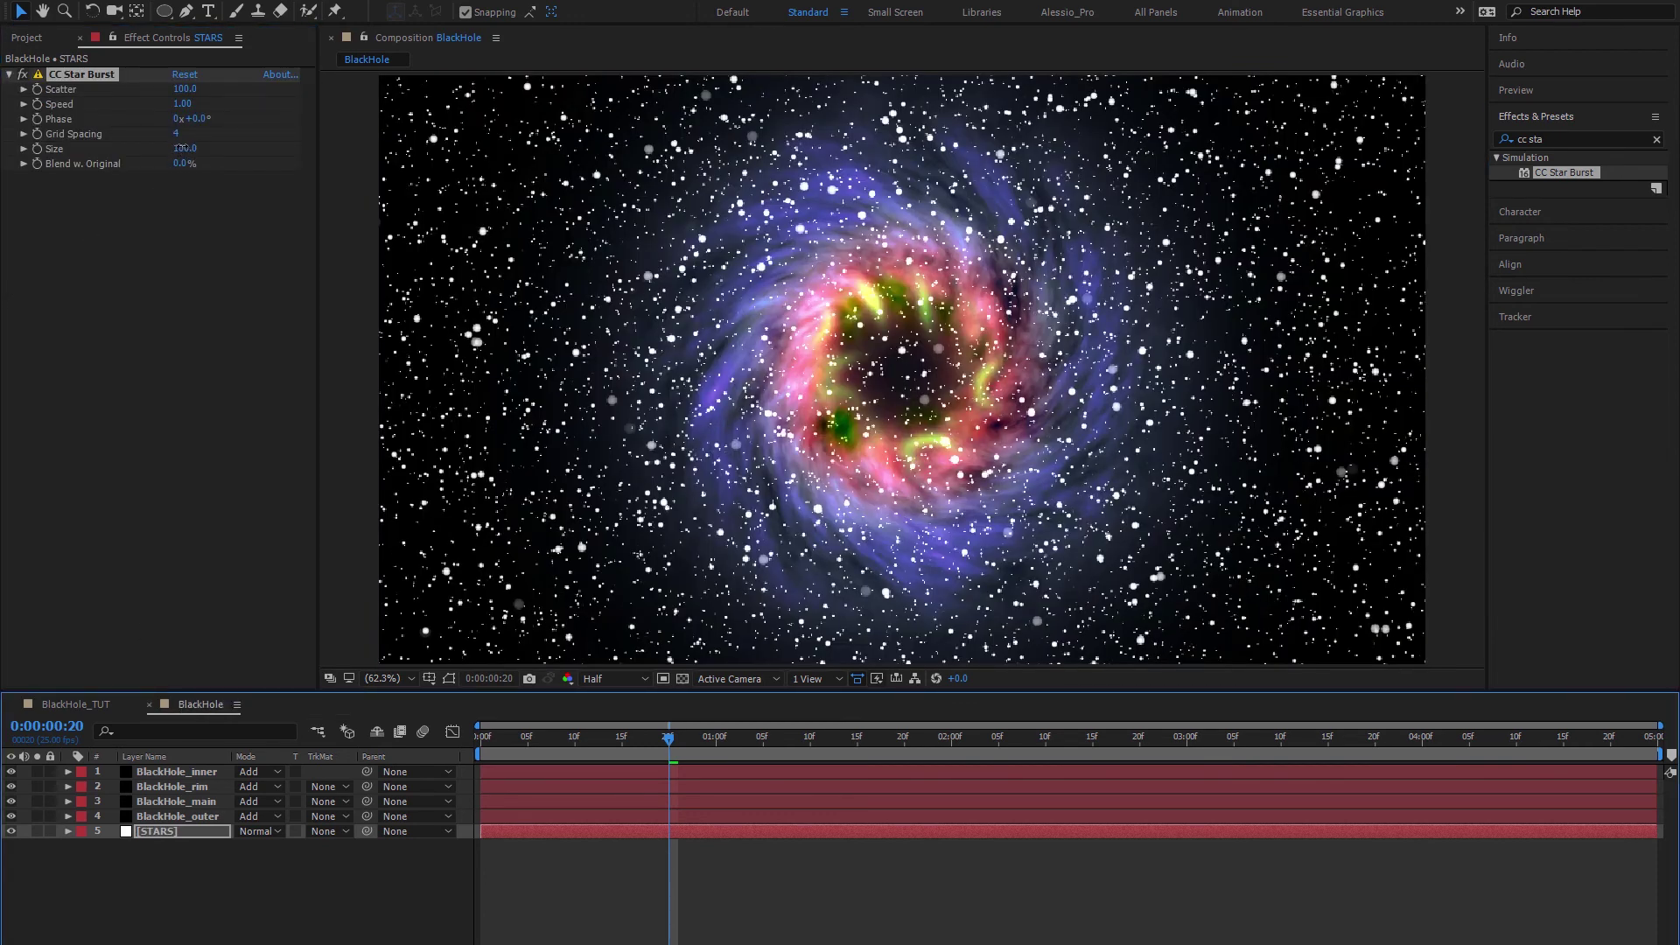
{"action": "left_click_drag", "start_coordinate": [180, 148], "coordinate": [174, 145]}
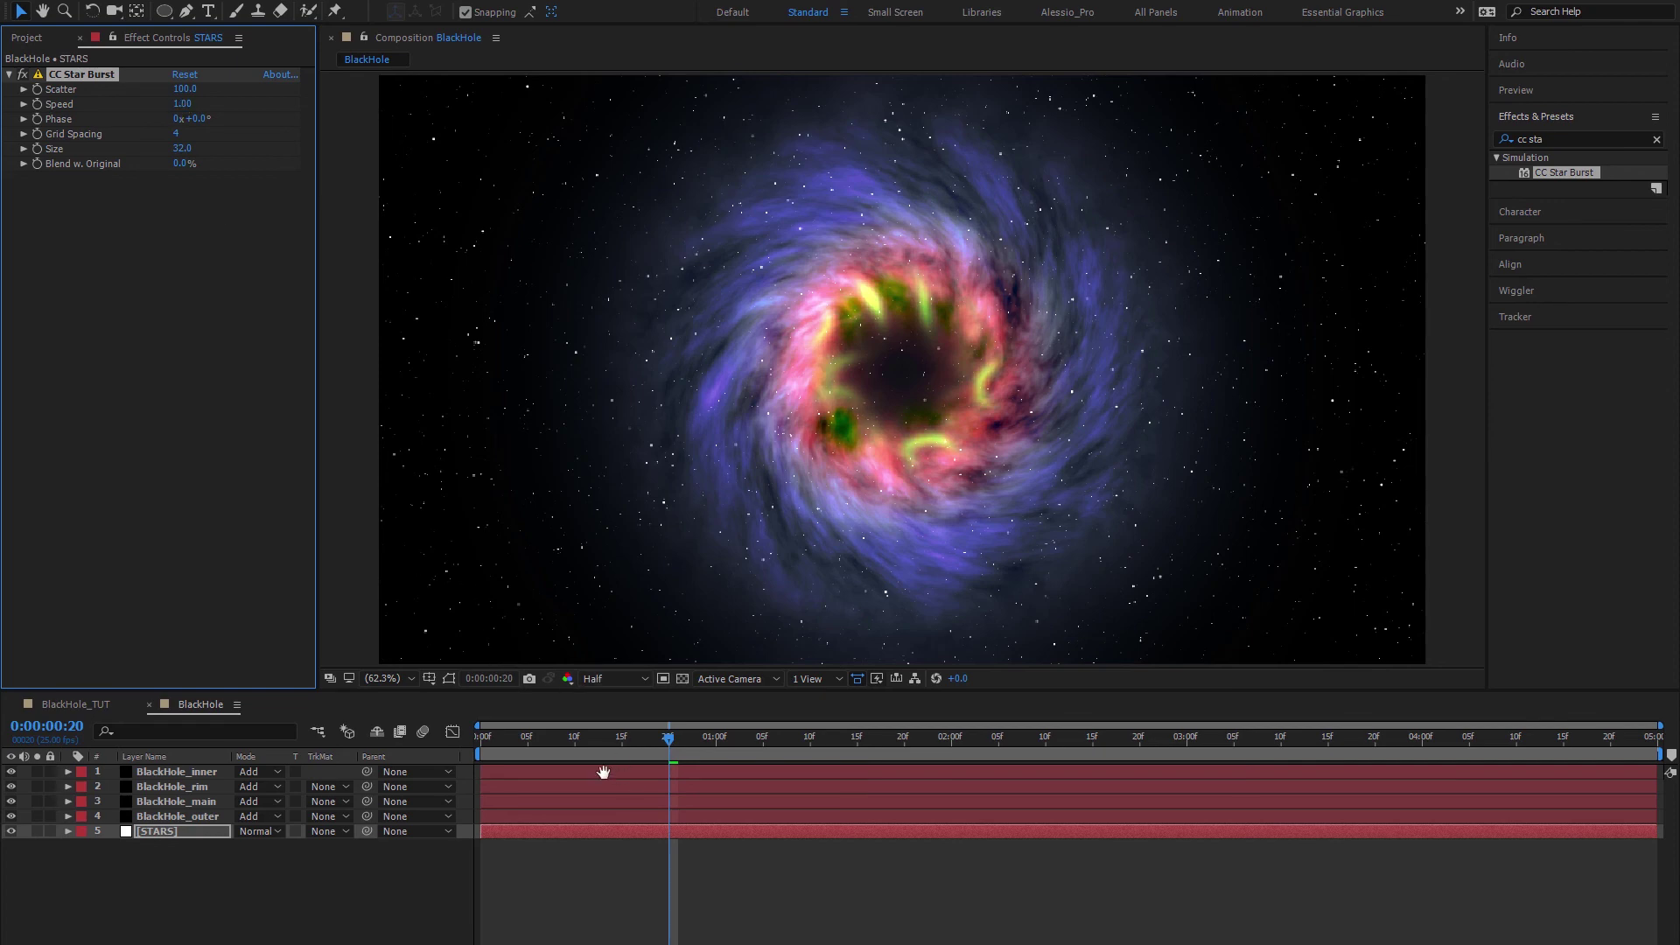
Step: Reduce the CC Star Burst Speed on STARS to 0.05, previewing the star motion while adjusting it
{"action": "key", "text": "space"}
{"action": "left_click", "coordinate": [689, 745]}
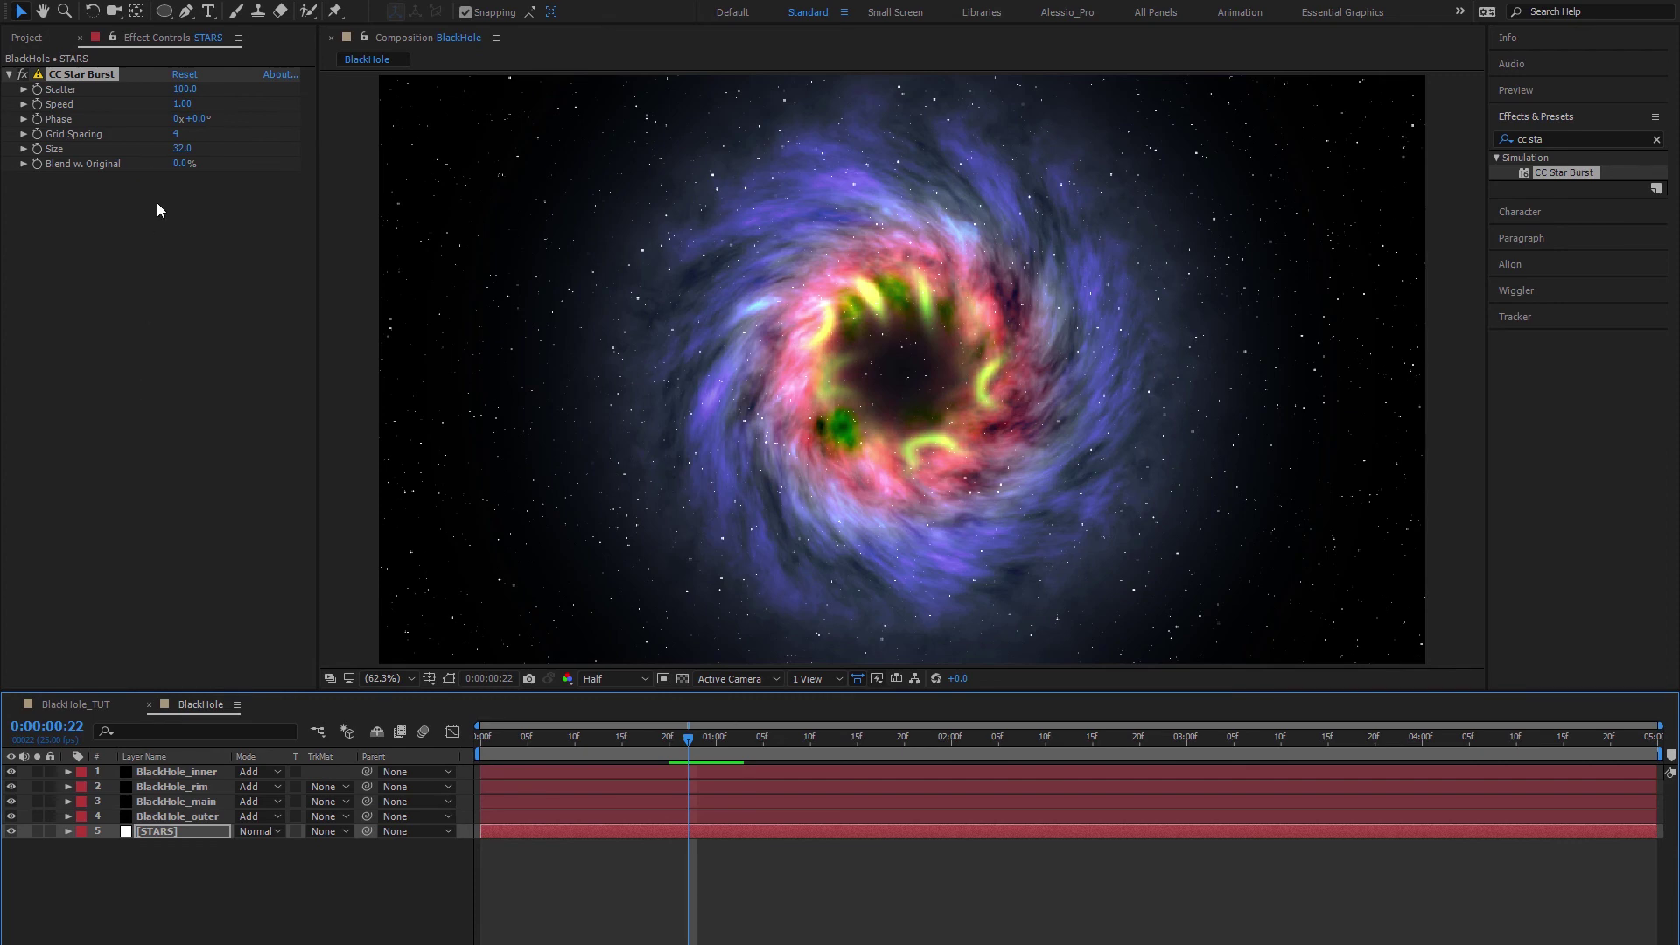
{"action": "left_click", "coordinate": [185, 107]}
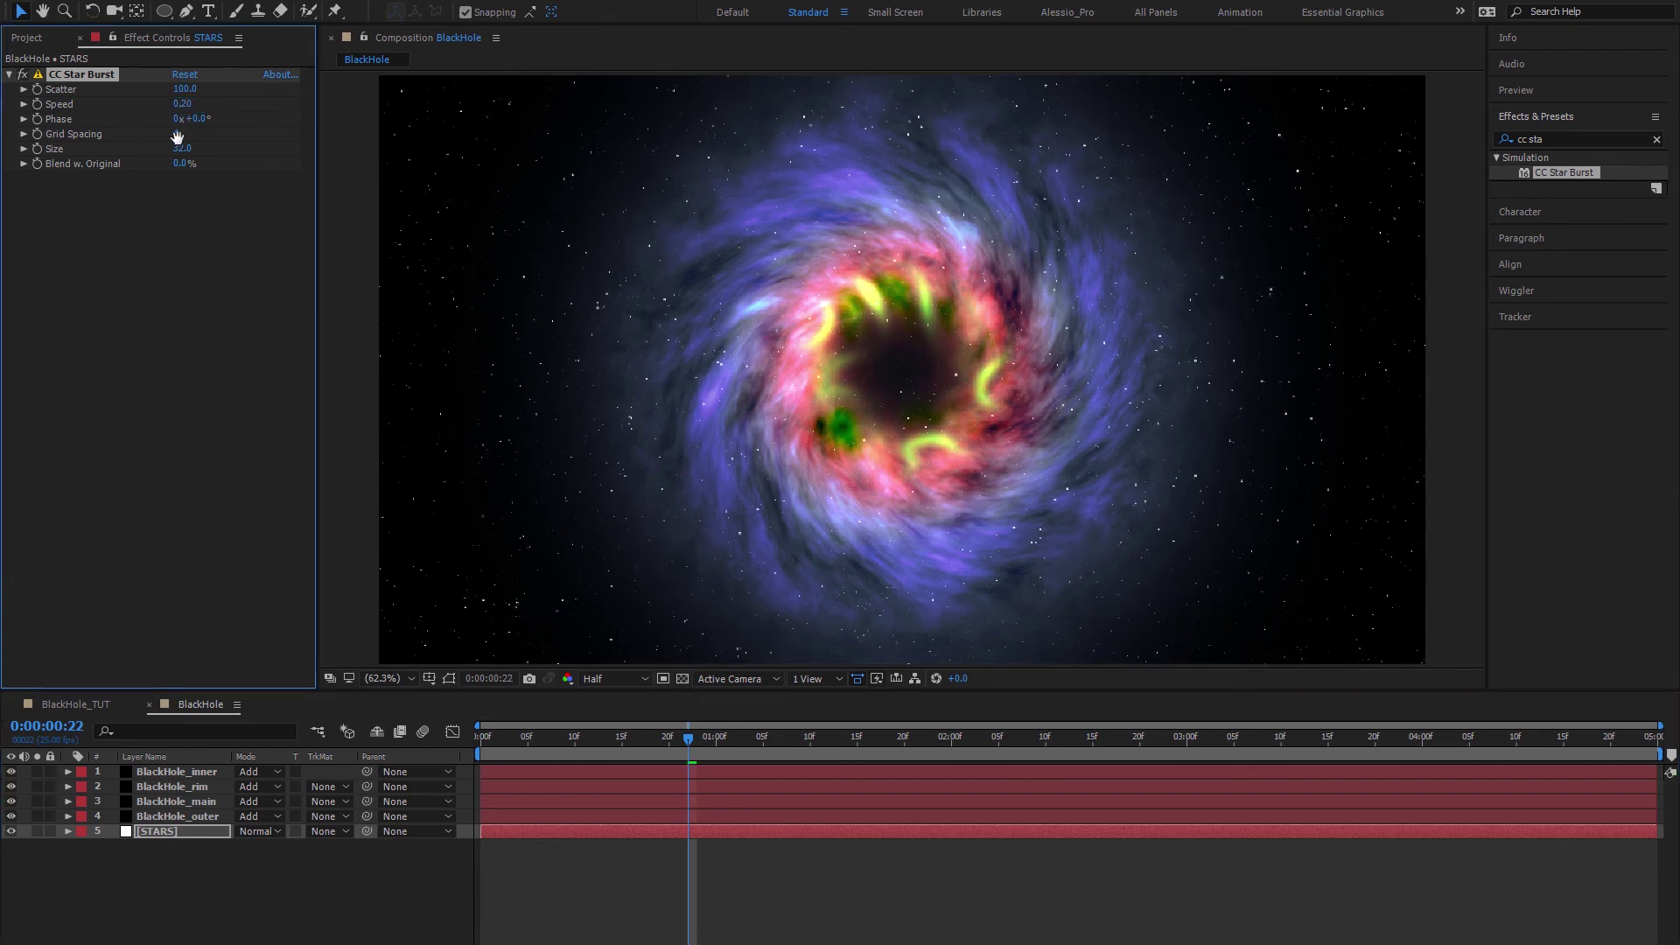
{"action": "left_click", "coordinate": [781, 742]}
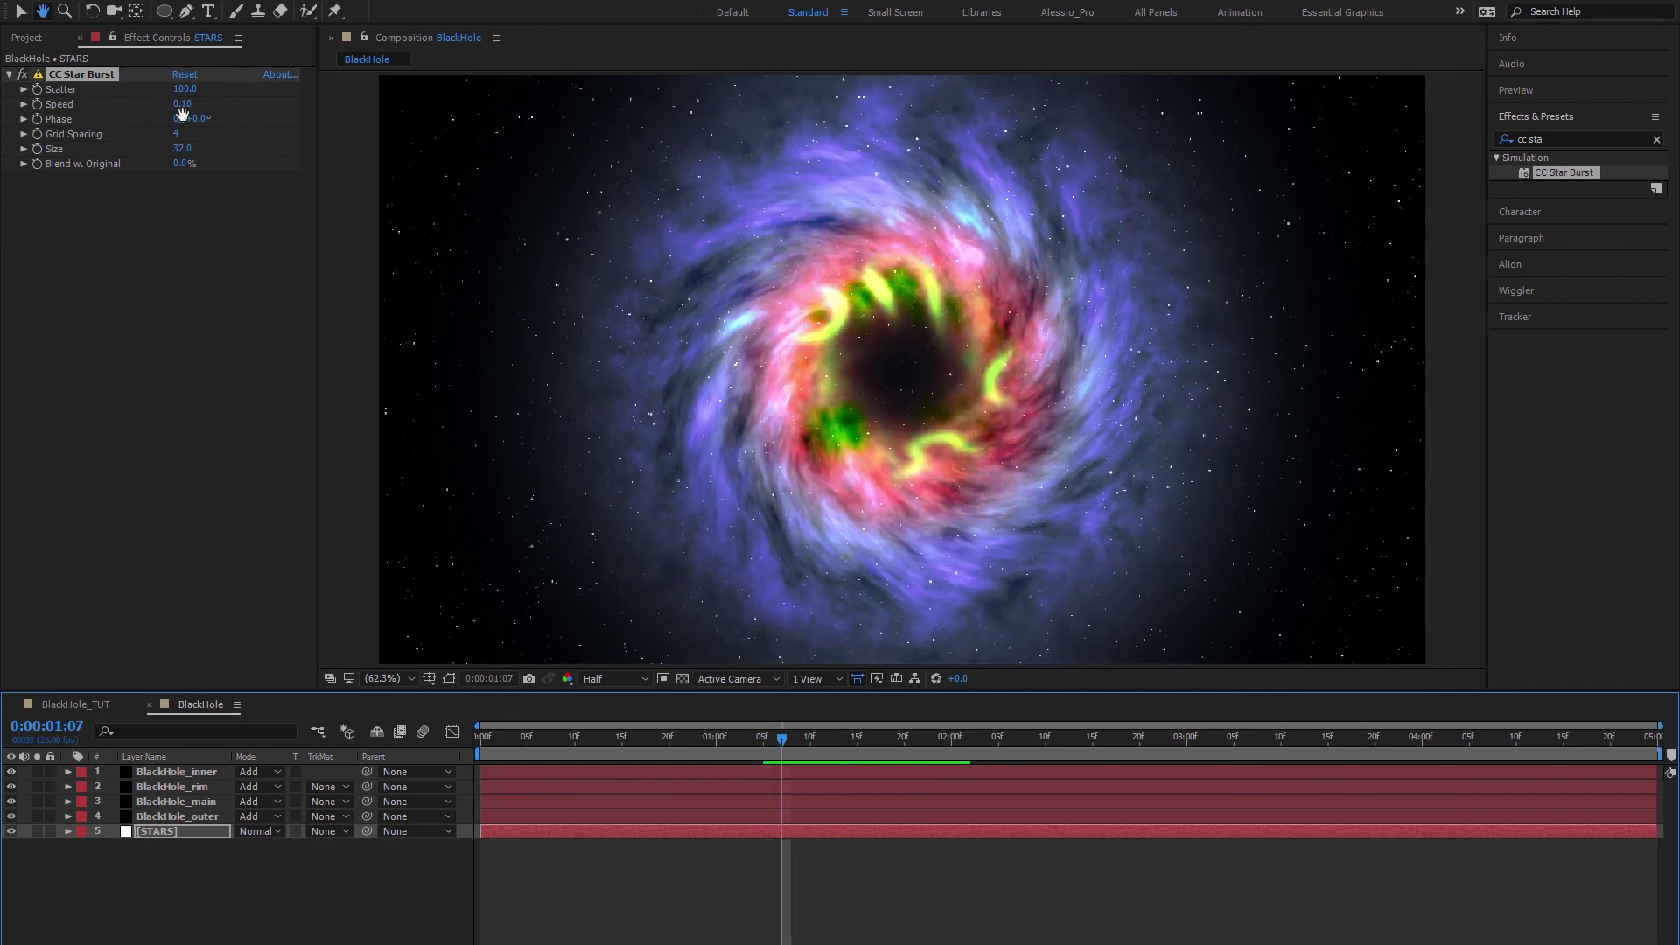
{"action": "key", "text": "space"}
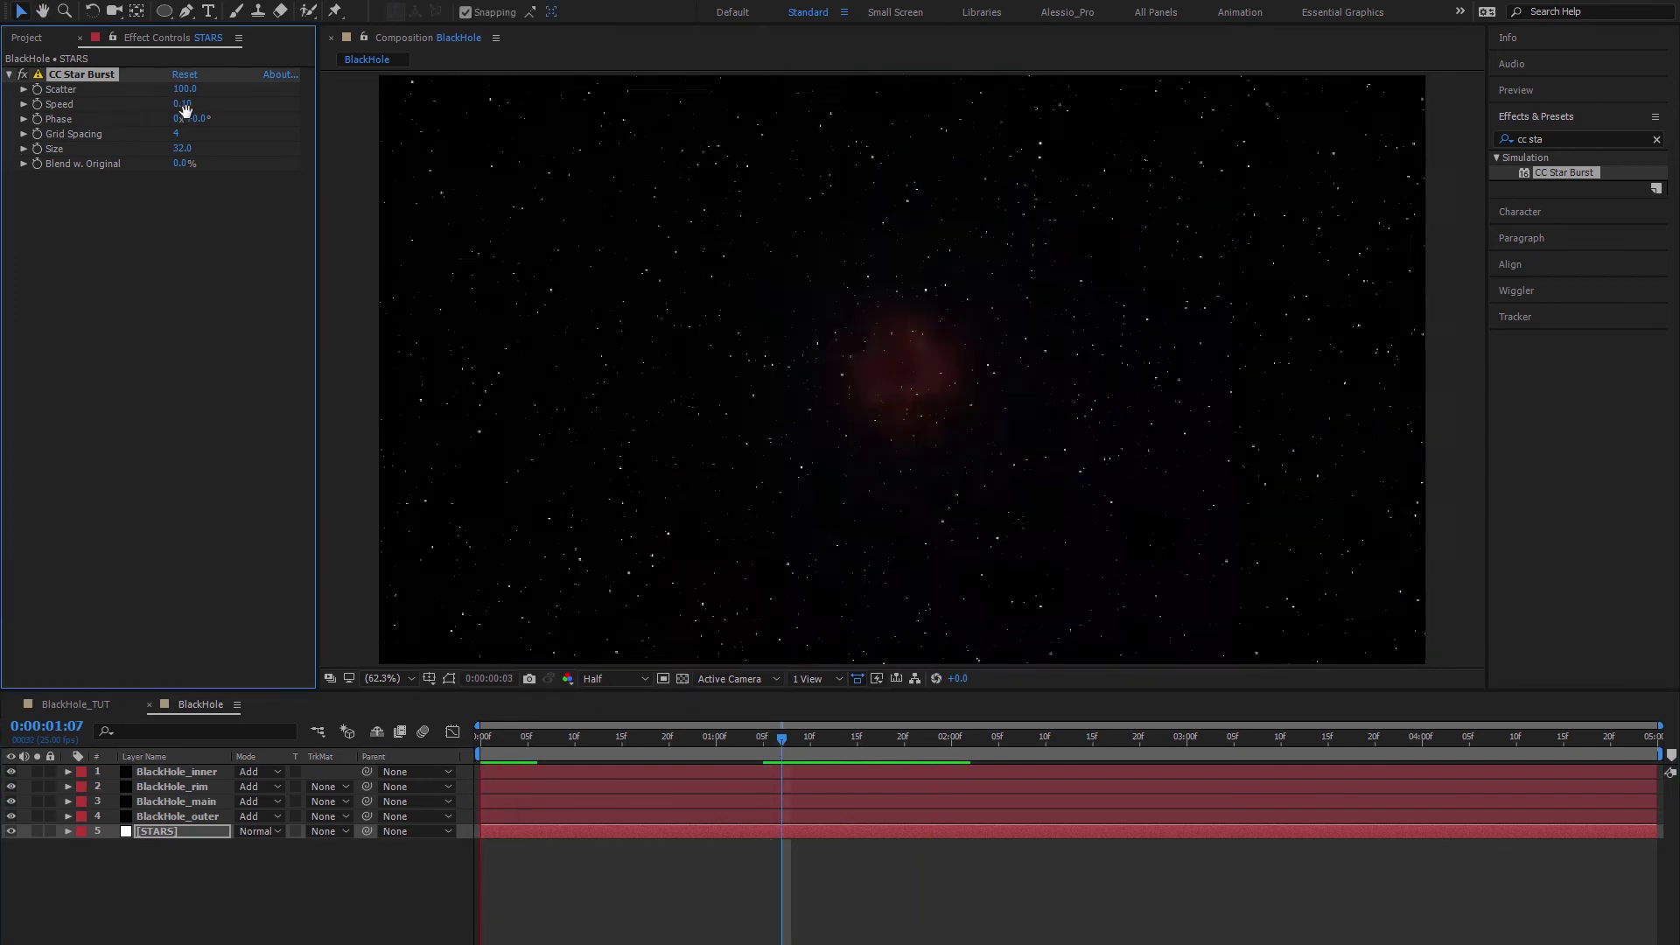
{"action": "left_click", "coordinate": [182, 105]}
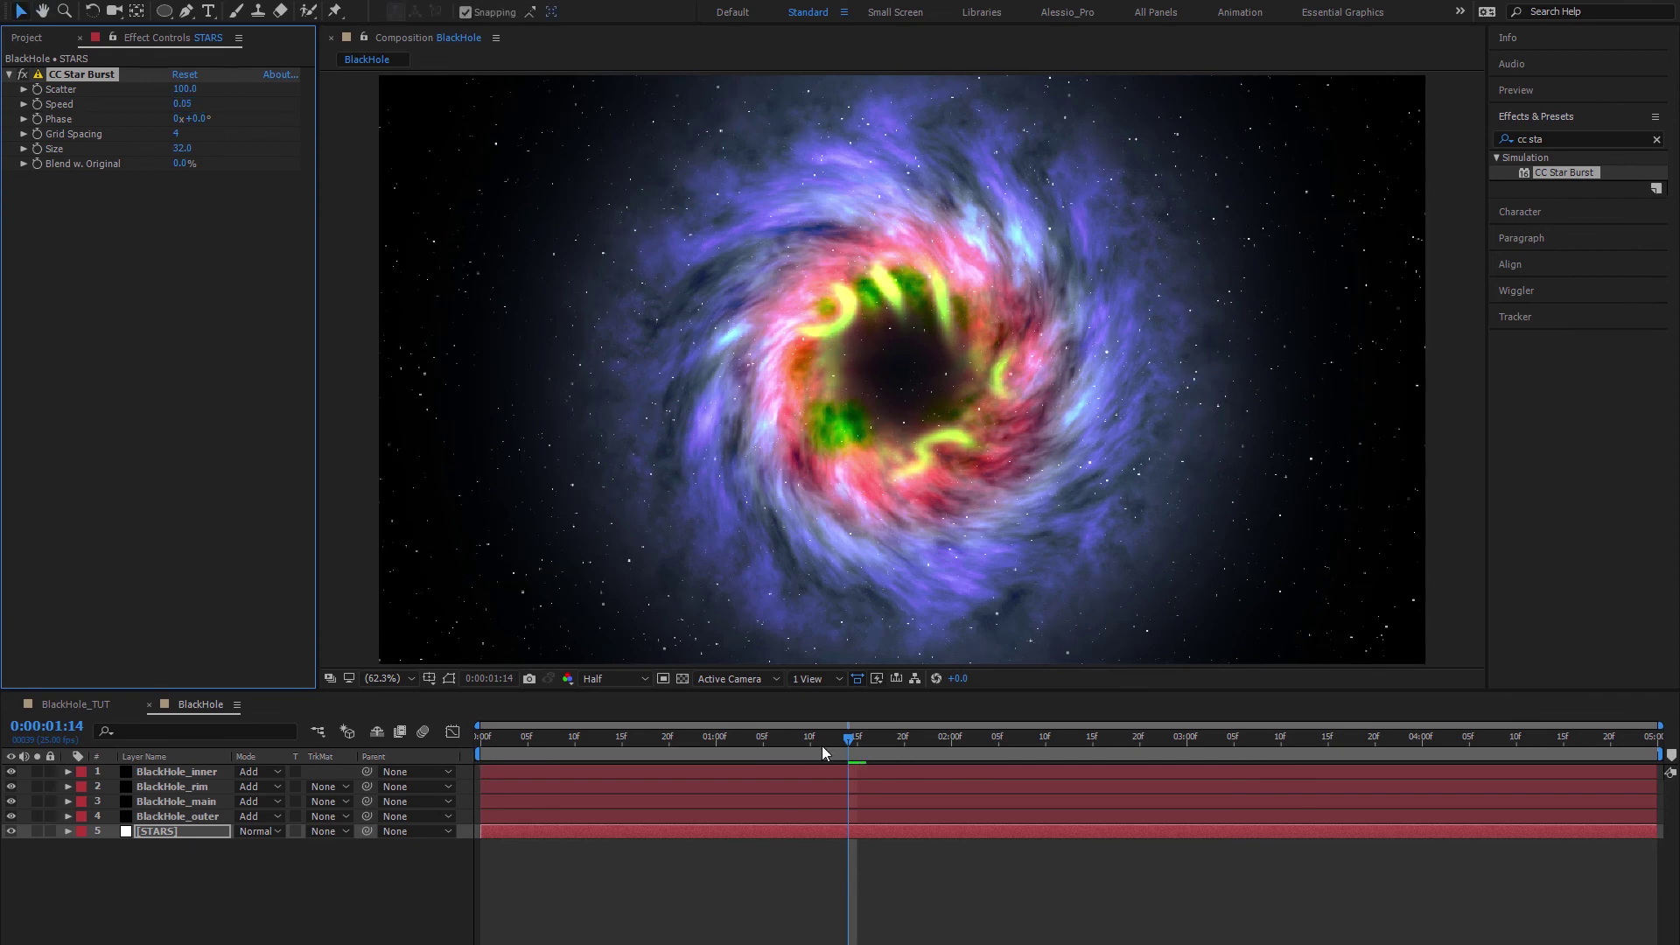
{"action": "key", "text": "space"}
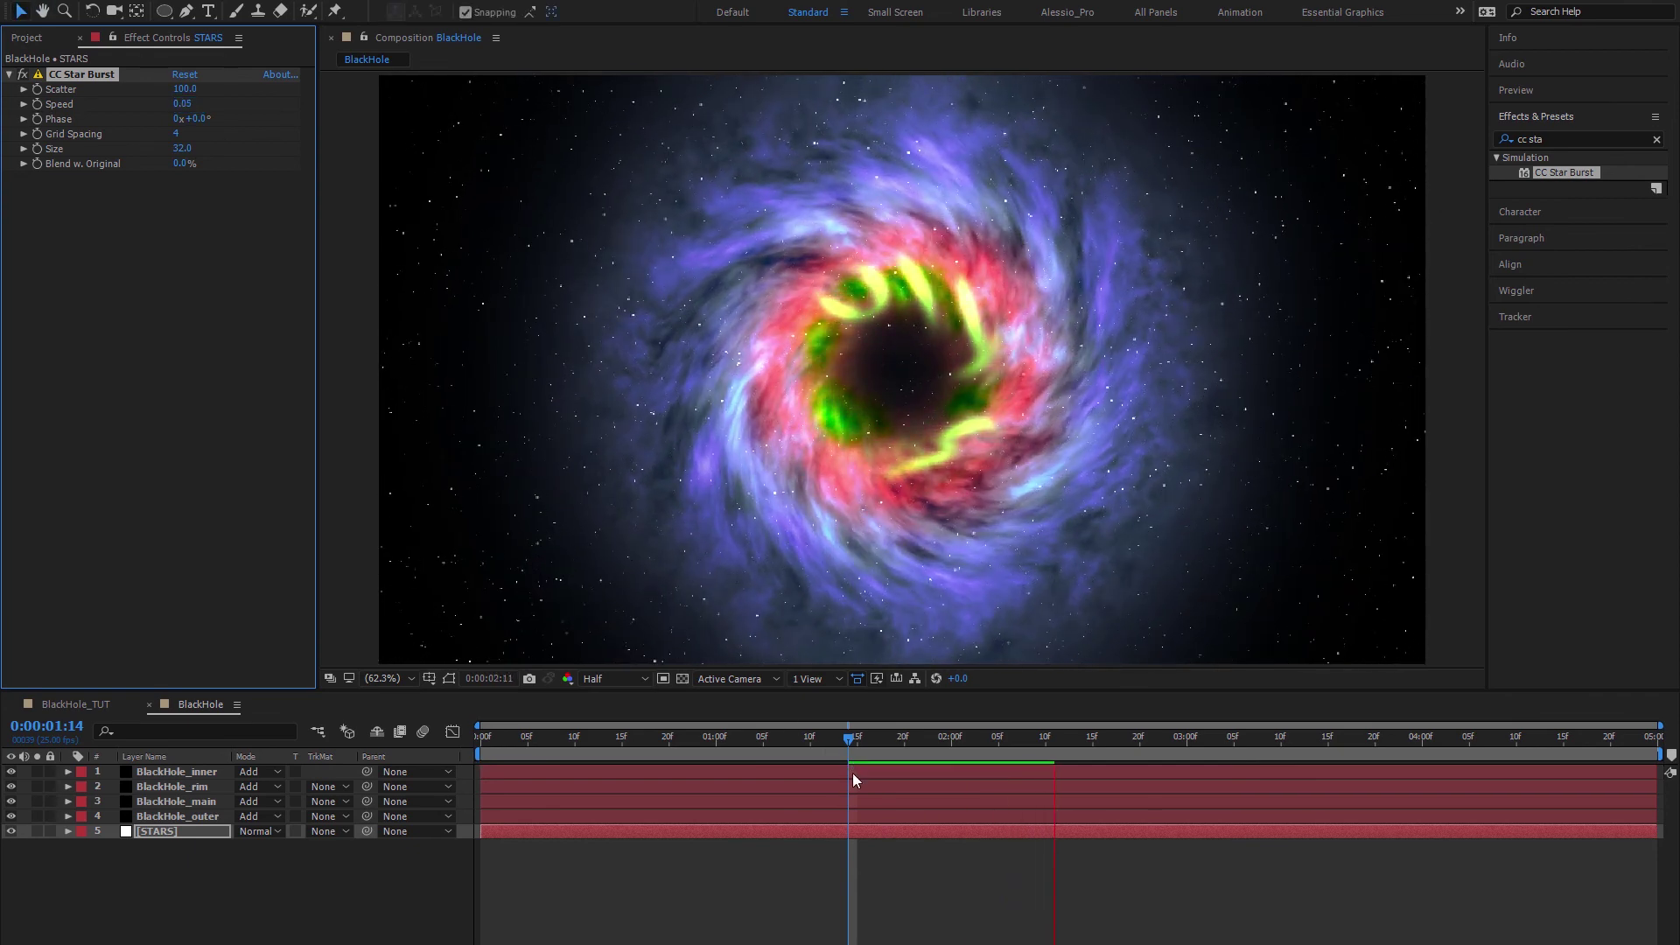
{"action": "left_click", "coordinate": [861, 754]}
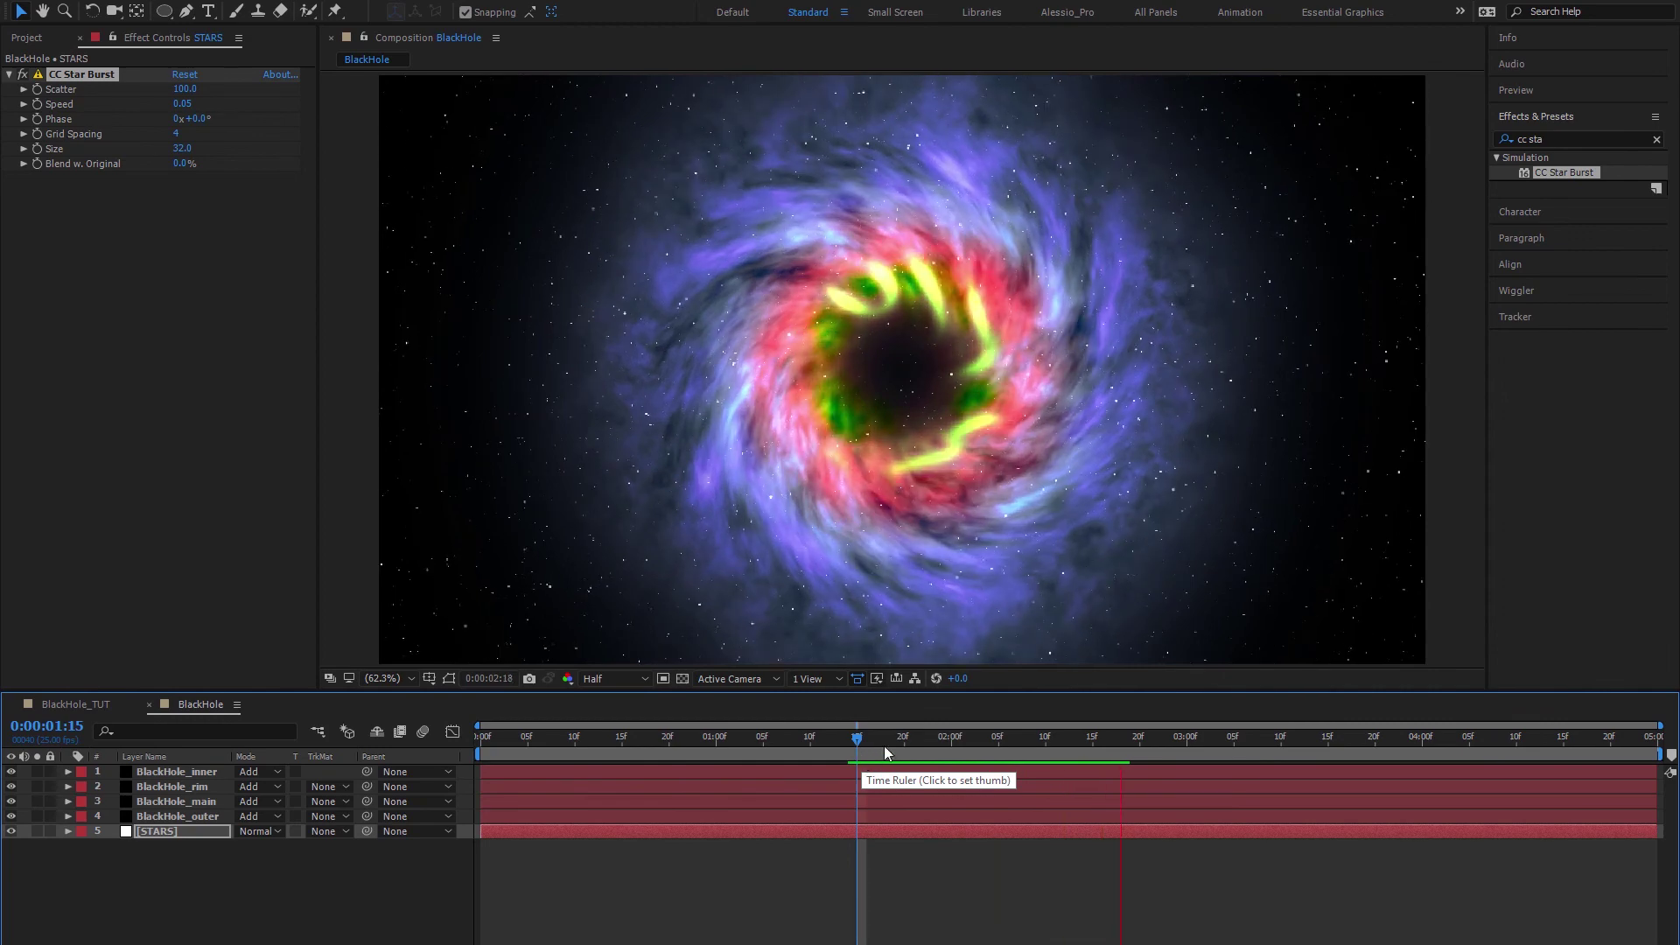
{"action": "left_click", "coordinate": [838, 746]}
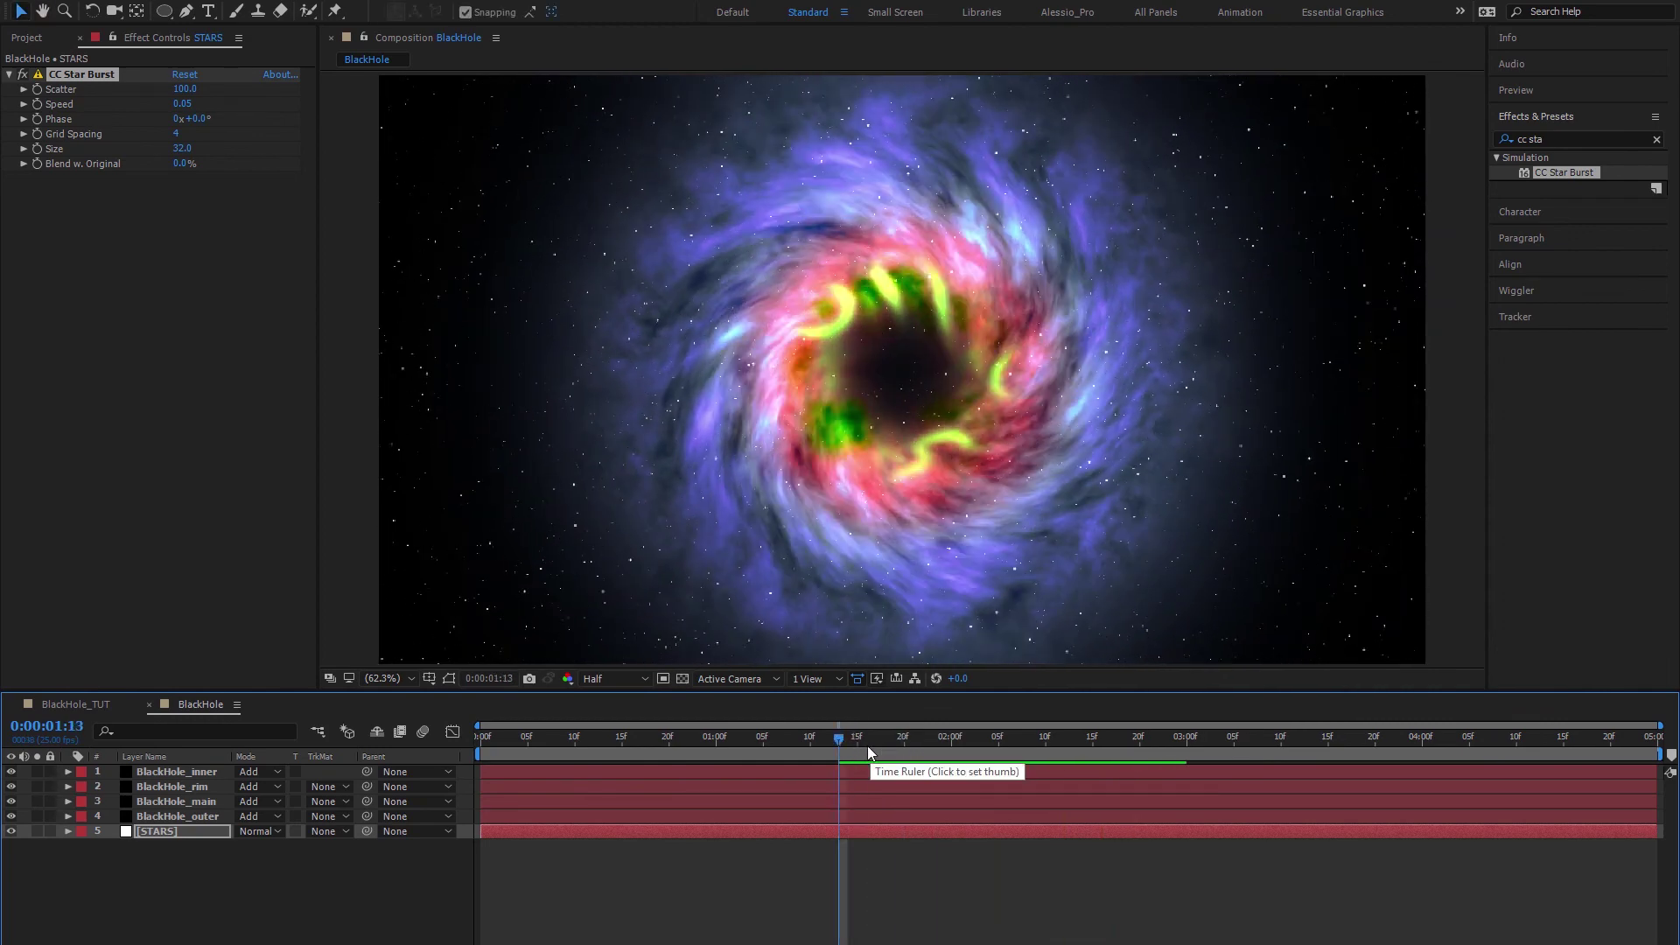
Step: Preview the animation with the star background from the first frame at full resolution, including in a maximized composition view
{"action": "key", "text": "Home"}
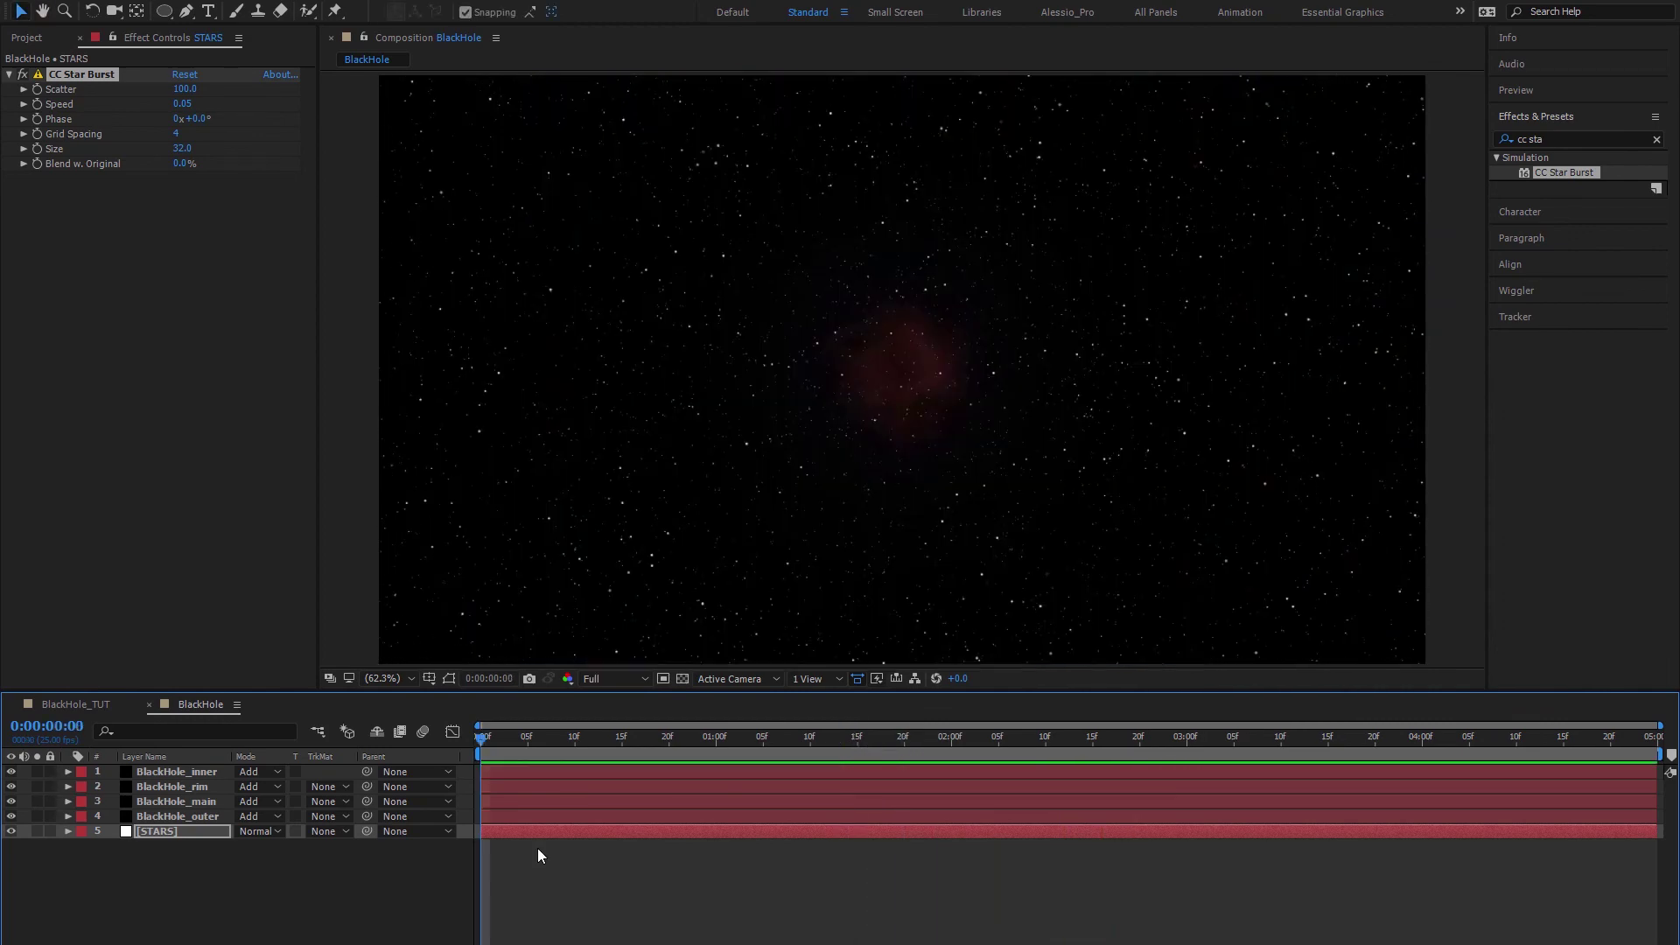
{"action": "key", "text": "space"}
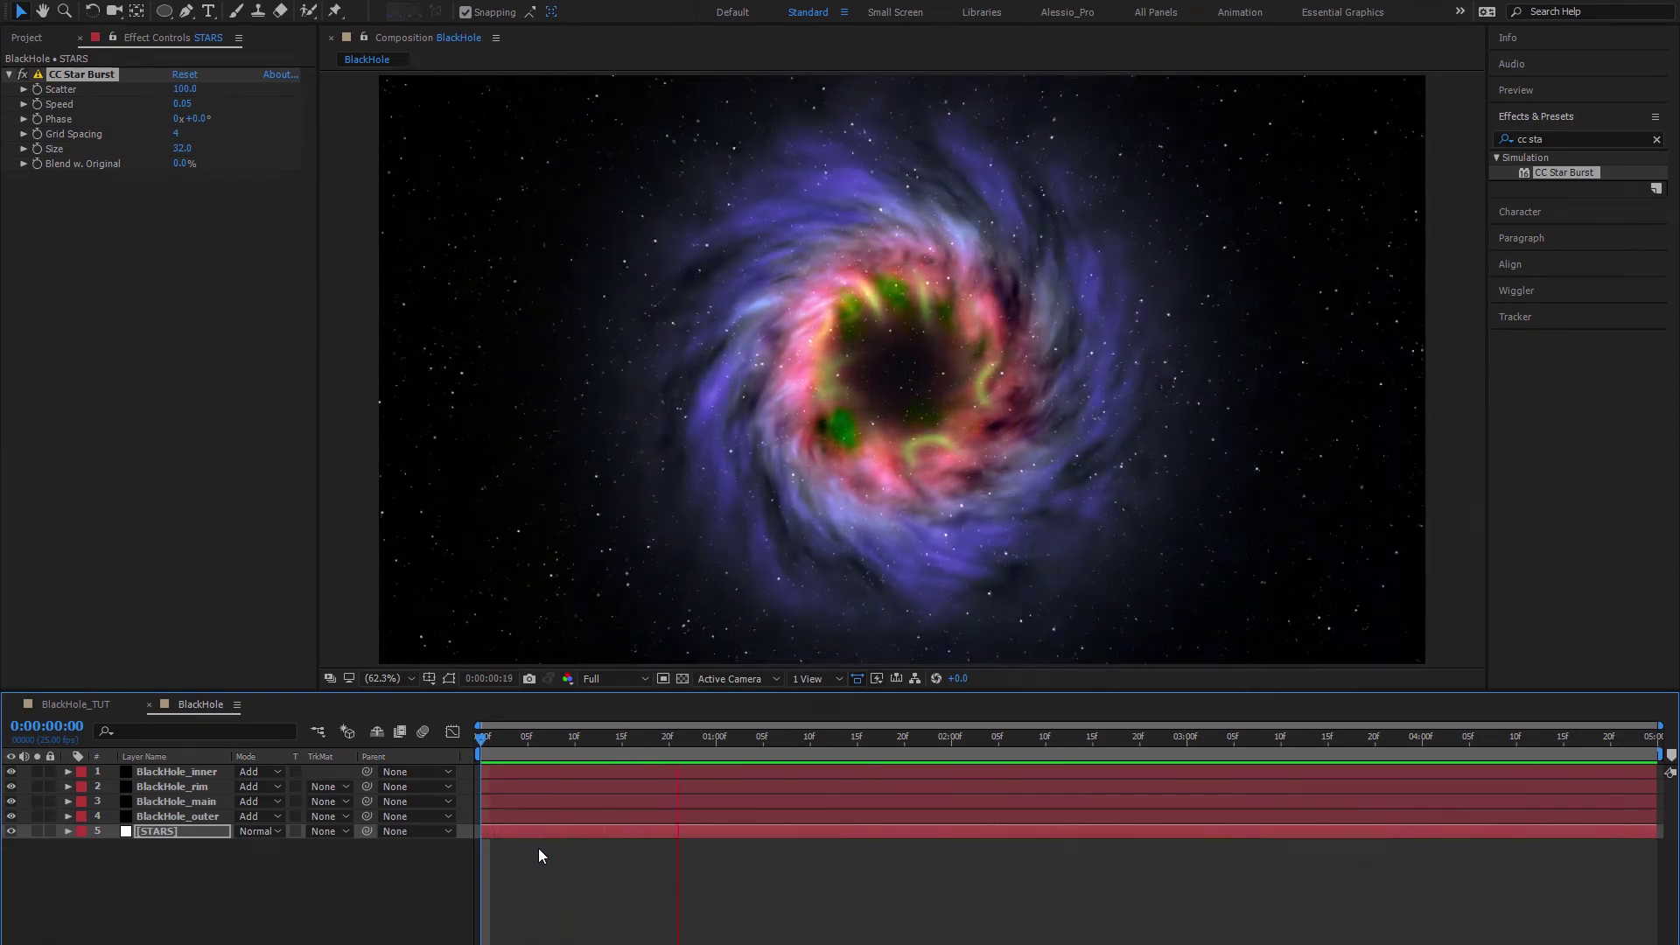
{"action": "key", "text": "grave"}
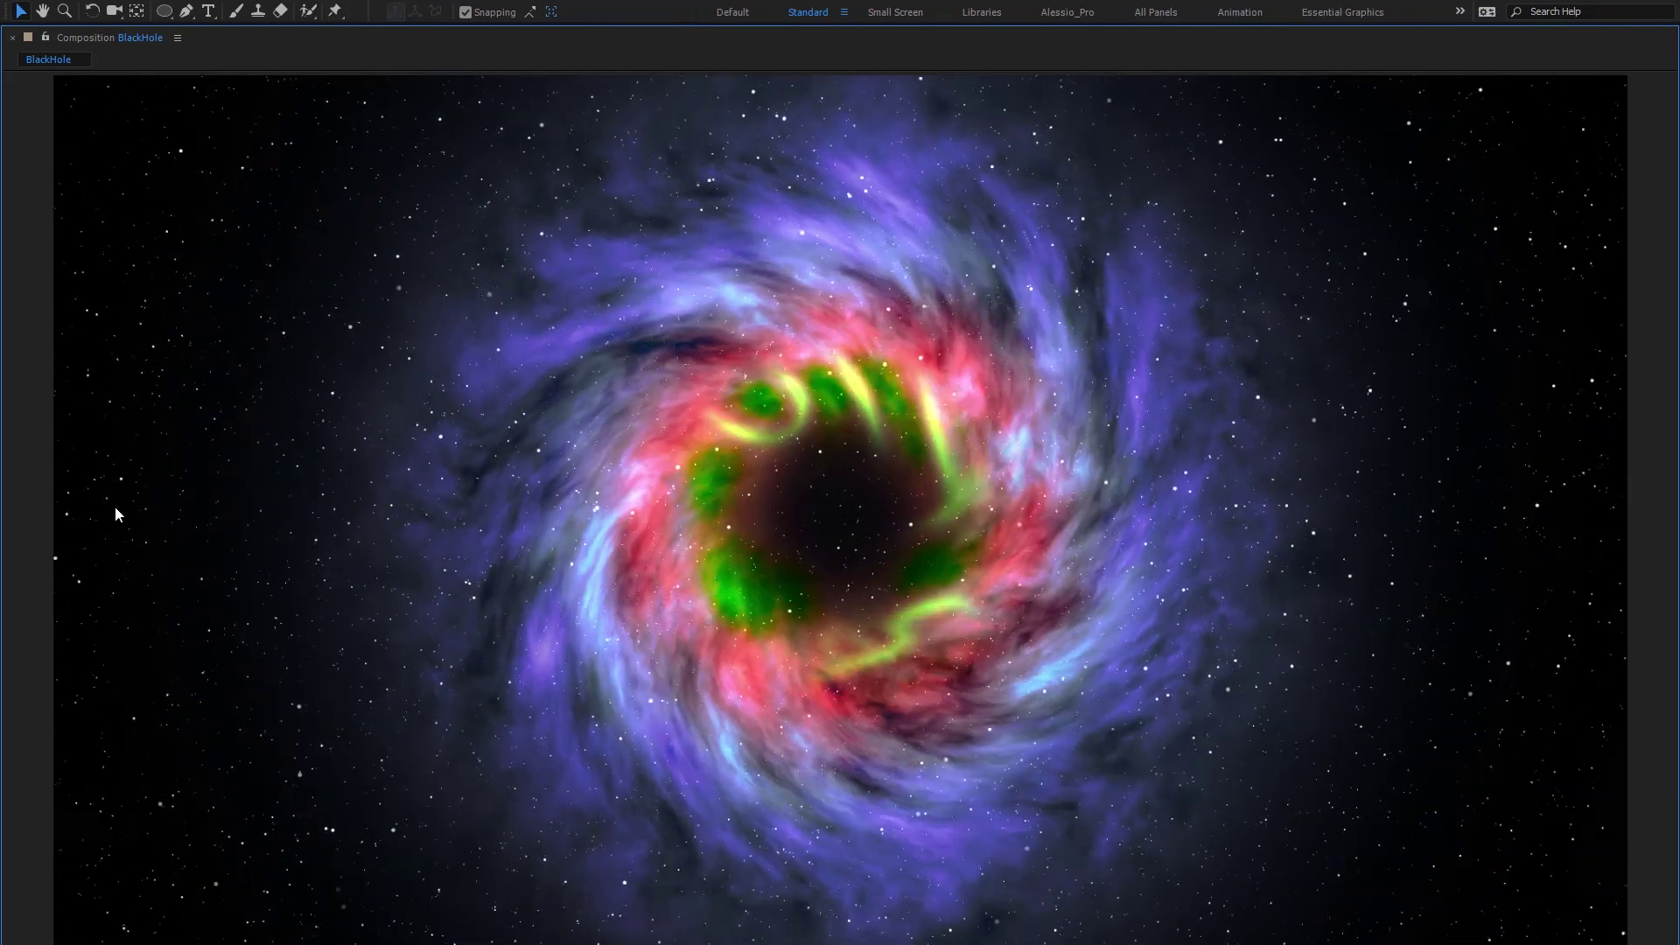
{"action": "key", "text": "grave"}
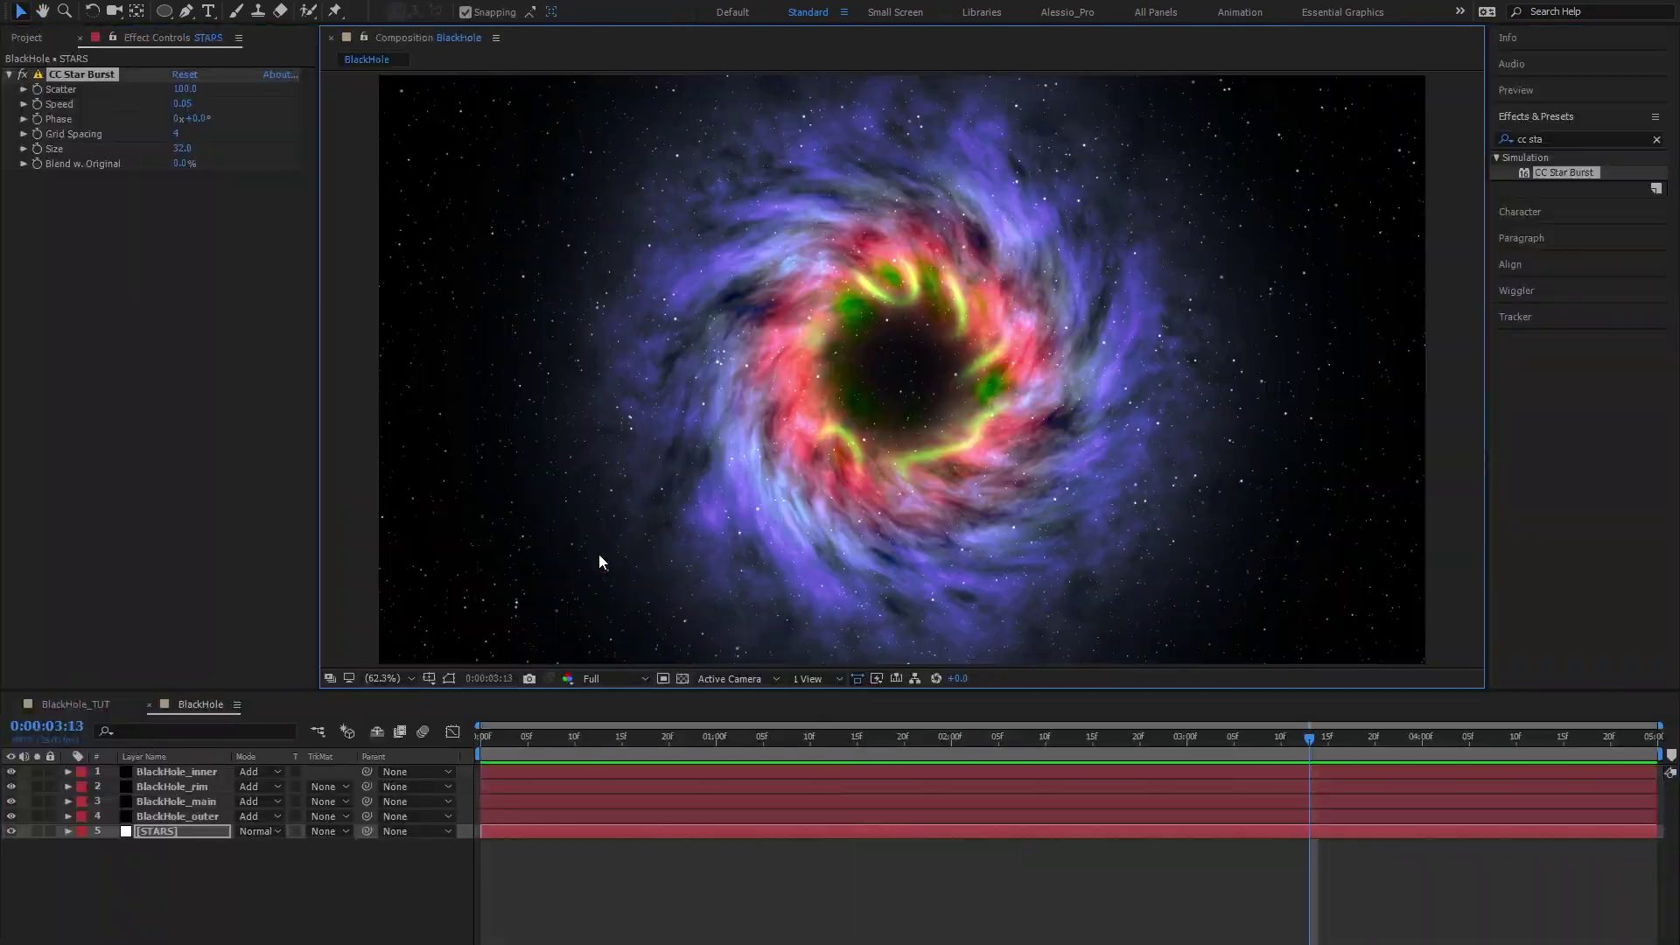
Step: Review the BlackHole_outer layer's effect settings at 0:00:02:03 and play the animation from there
{"action": "left_click_drag", "start_coordinate": [911, 737], "coordinate": [979, 738]}
{"action": "left_click", "coordinate": [203, 821]}
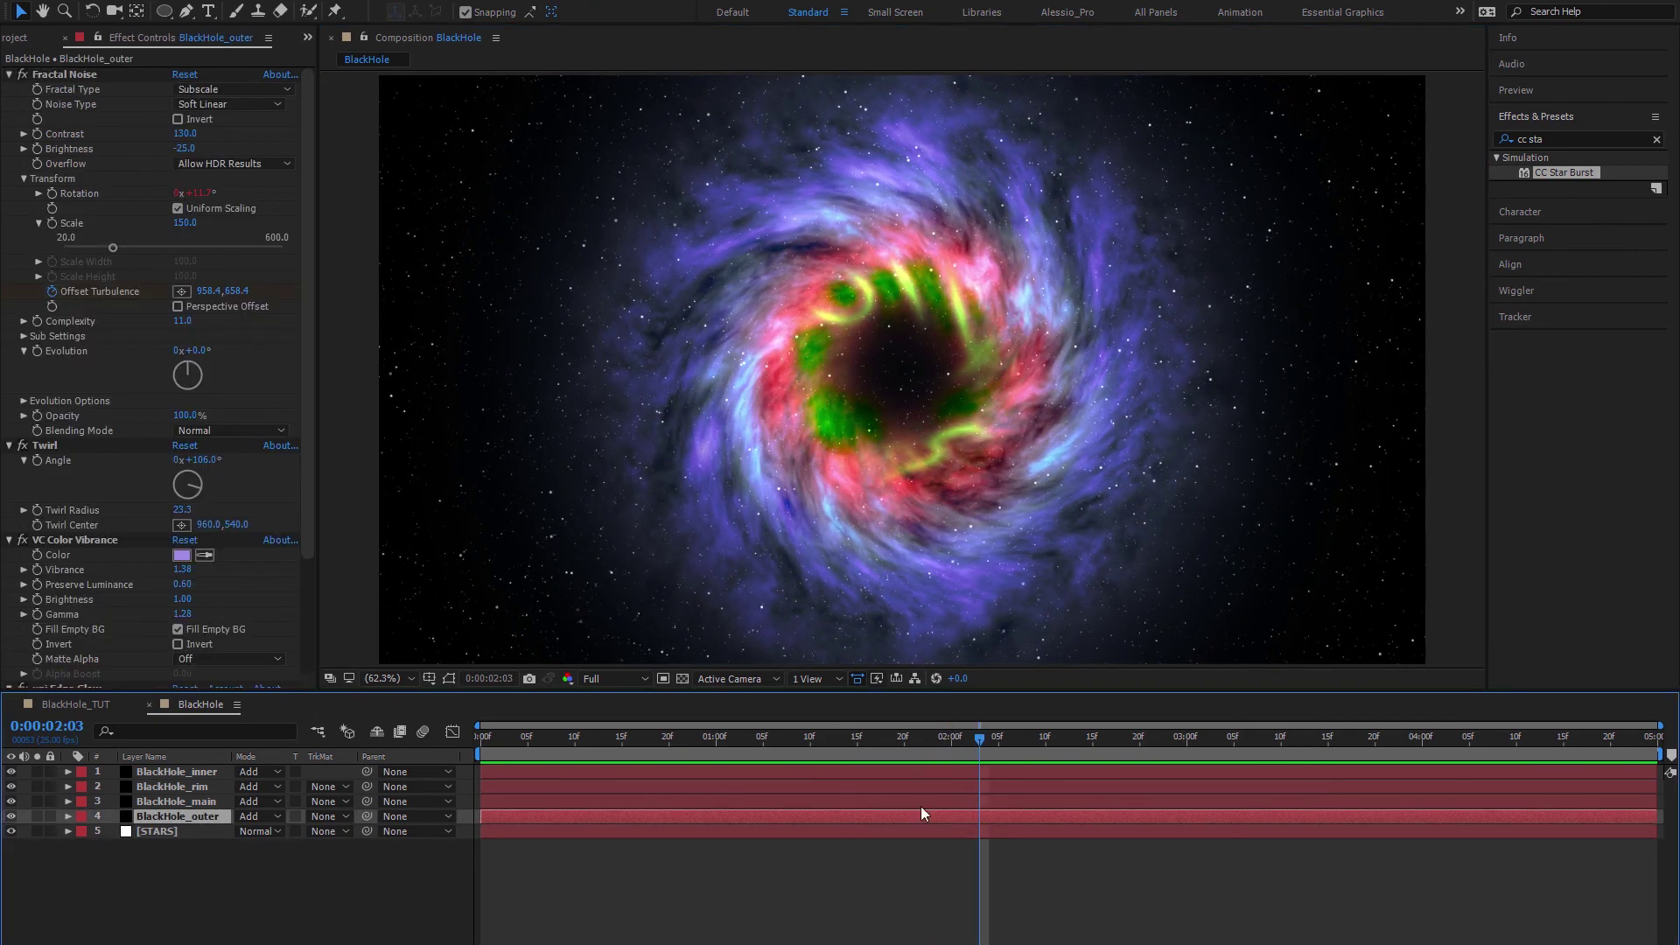
{"action": "scroll", "coordinate": [95, 461], "scroll_direction": "down", "scroll_amount": 4}
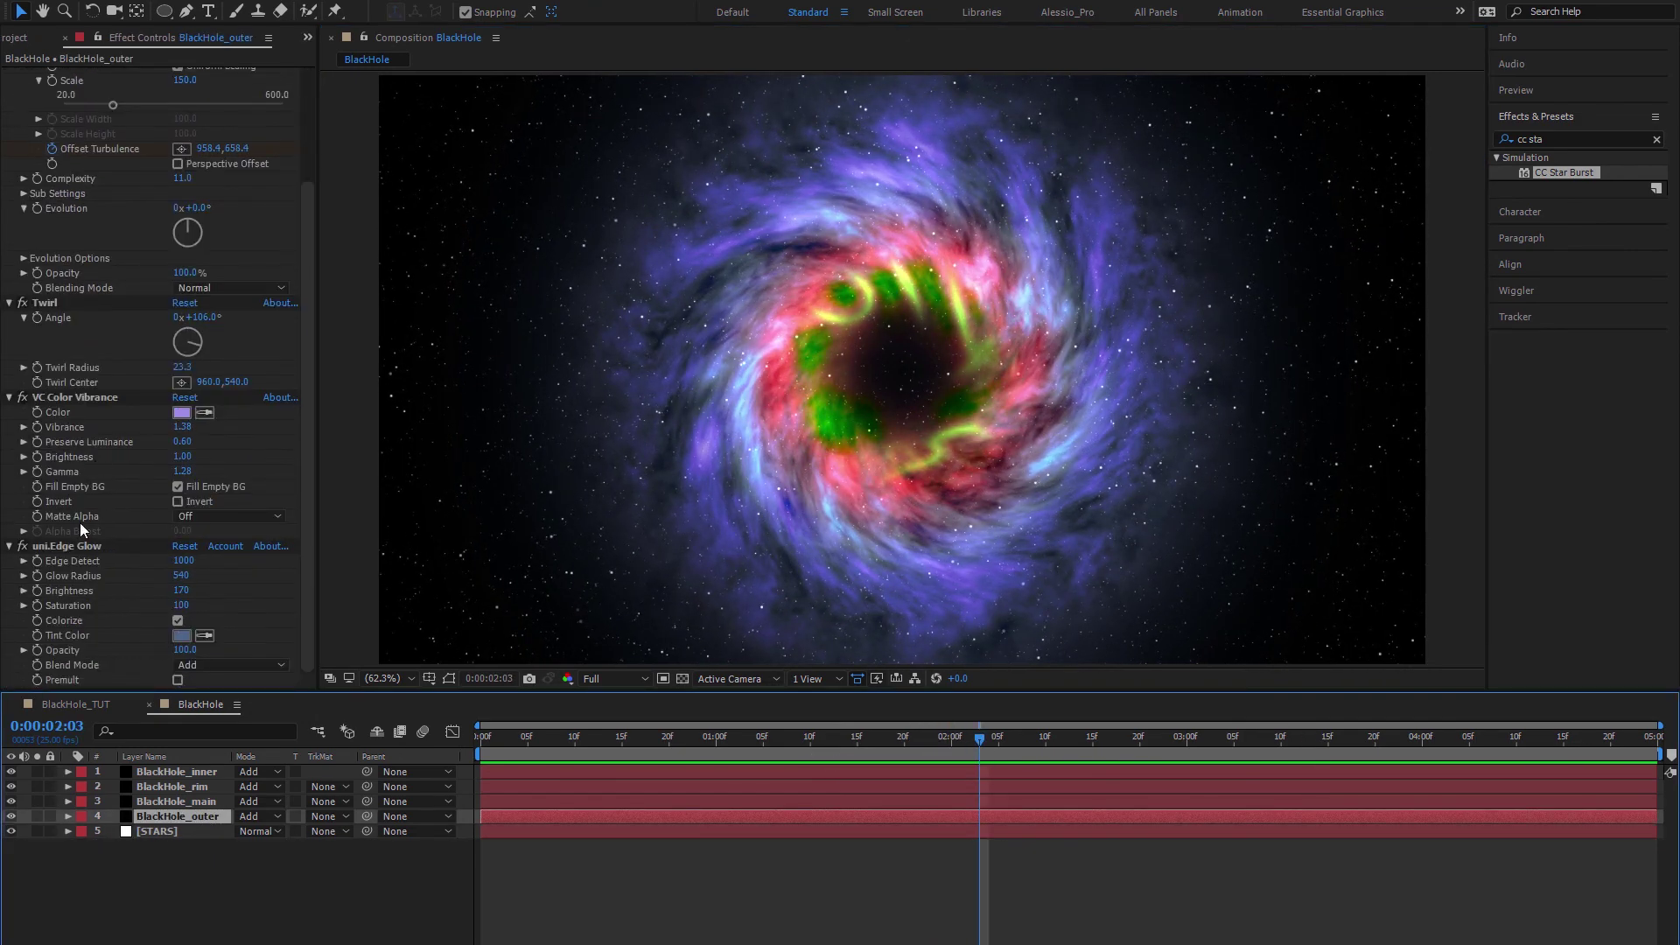
{"action": "key", "text": "space"}
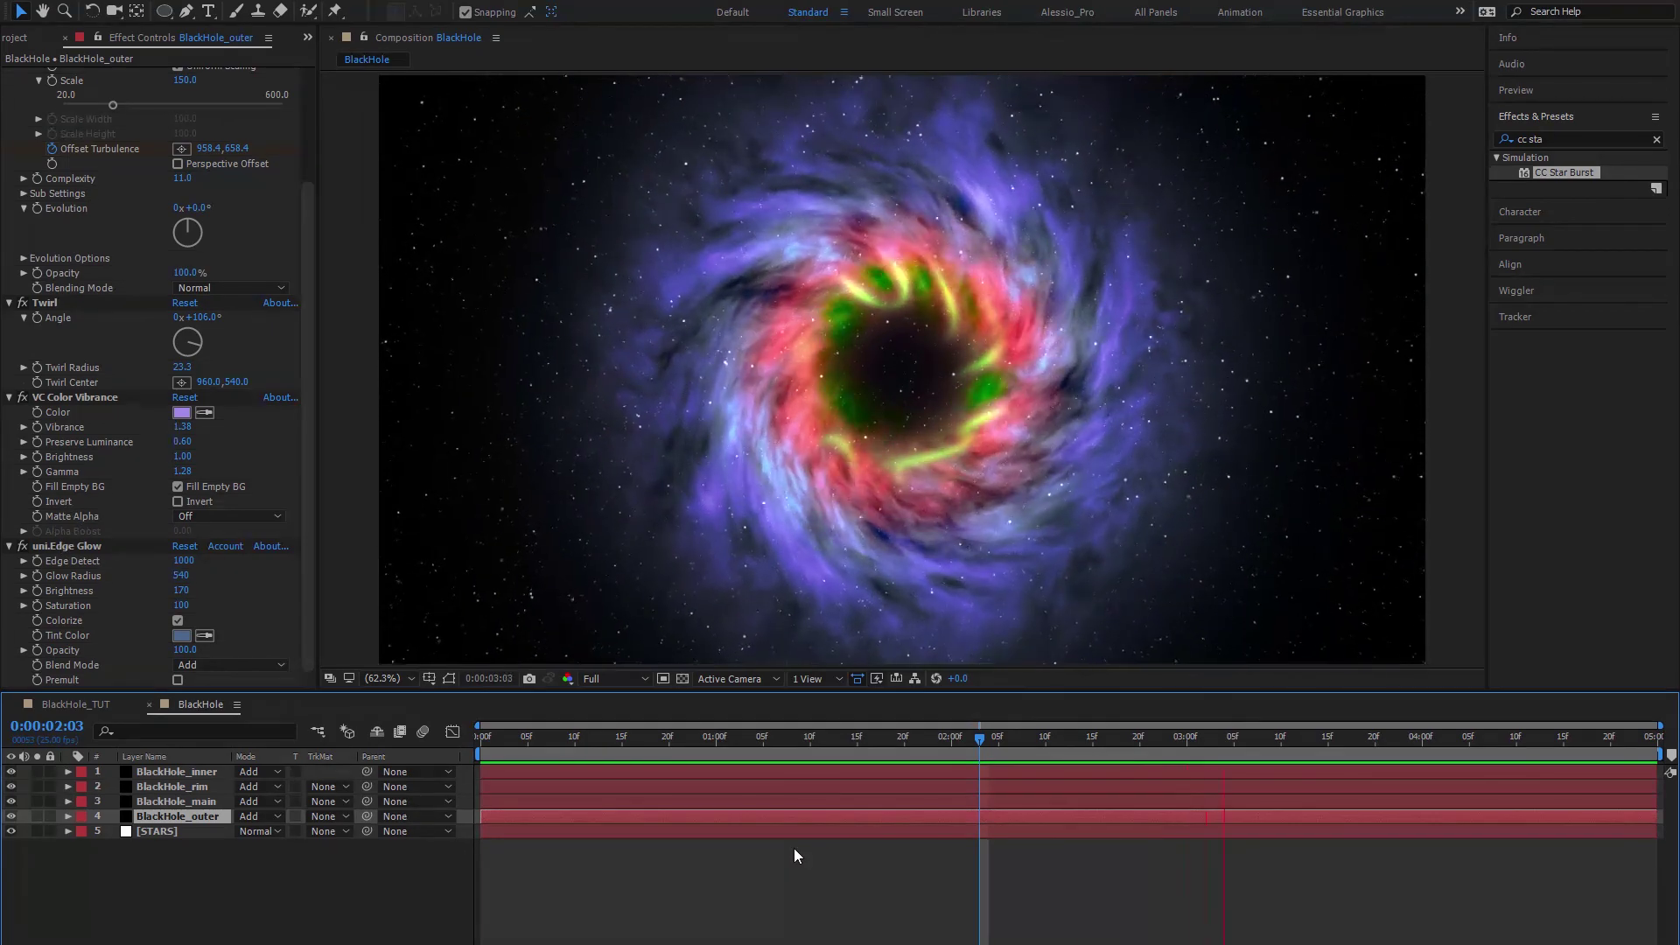